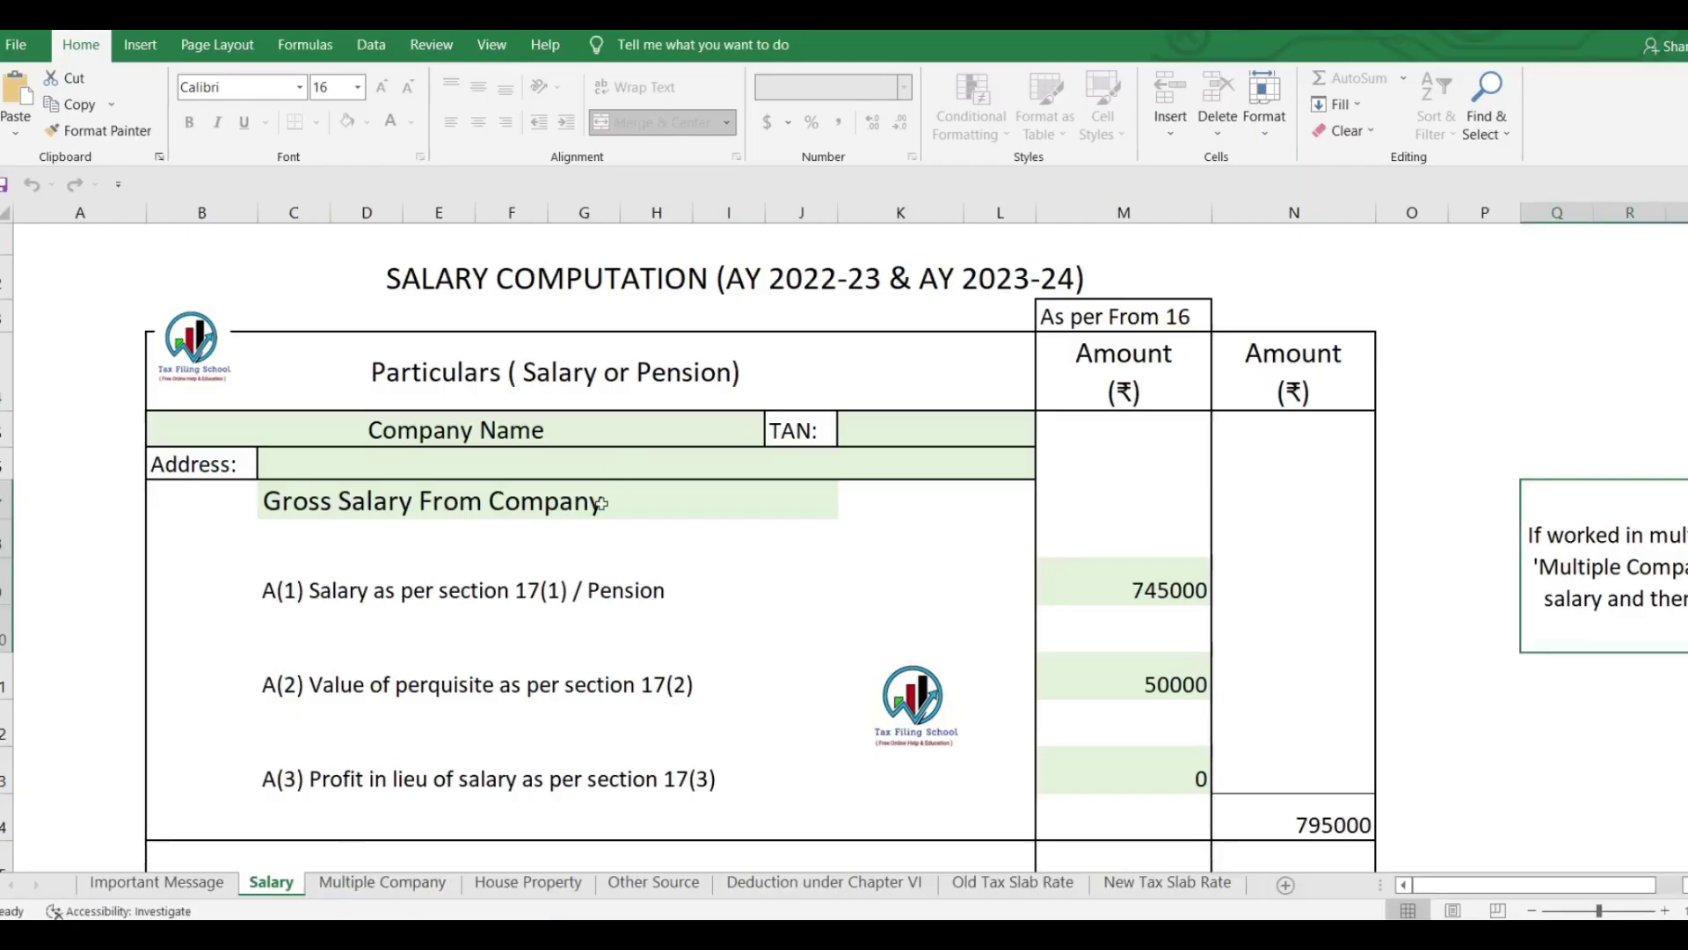
Scroll through the Salary sheet, then check the House Property sheet's 73460 interest payable.
scroll(1016, 552, "down", 2)
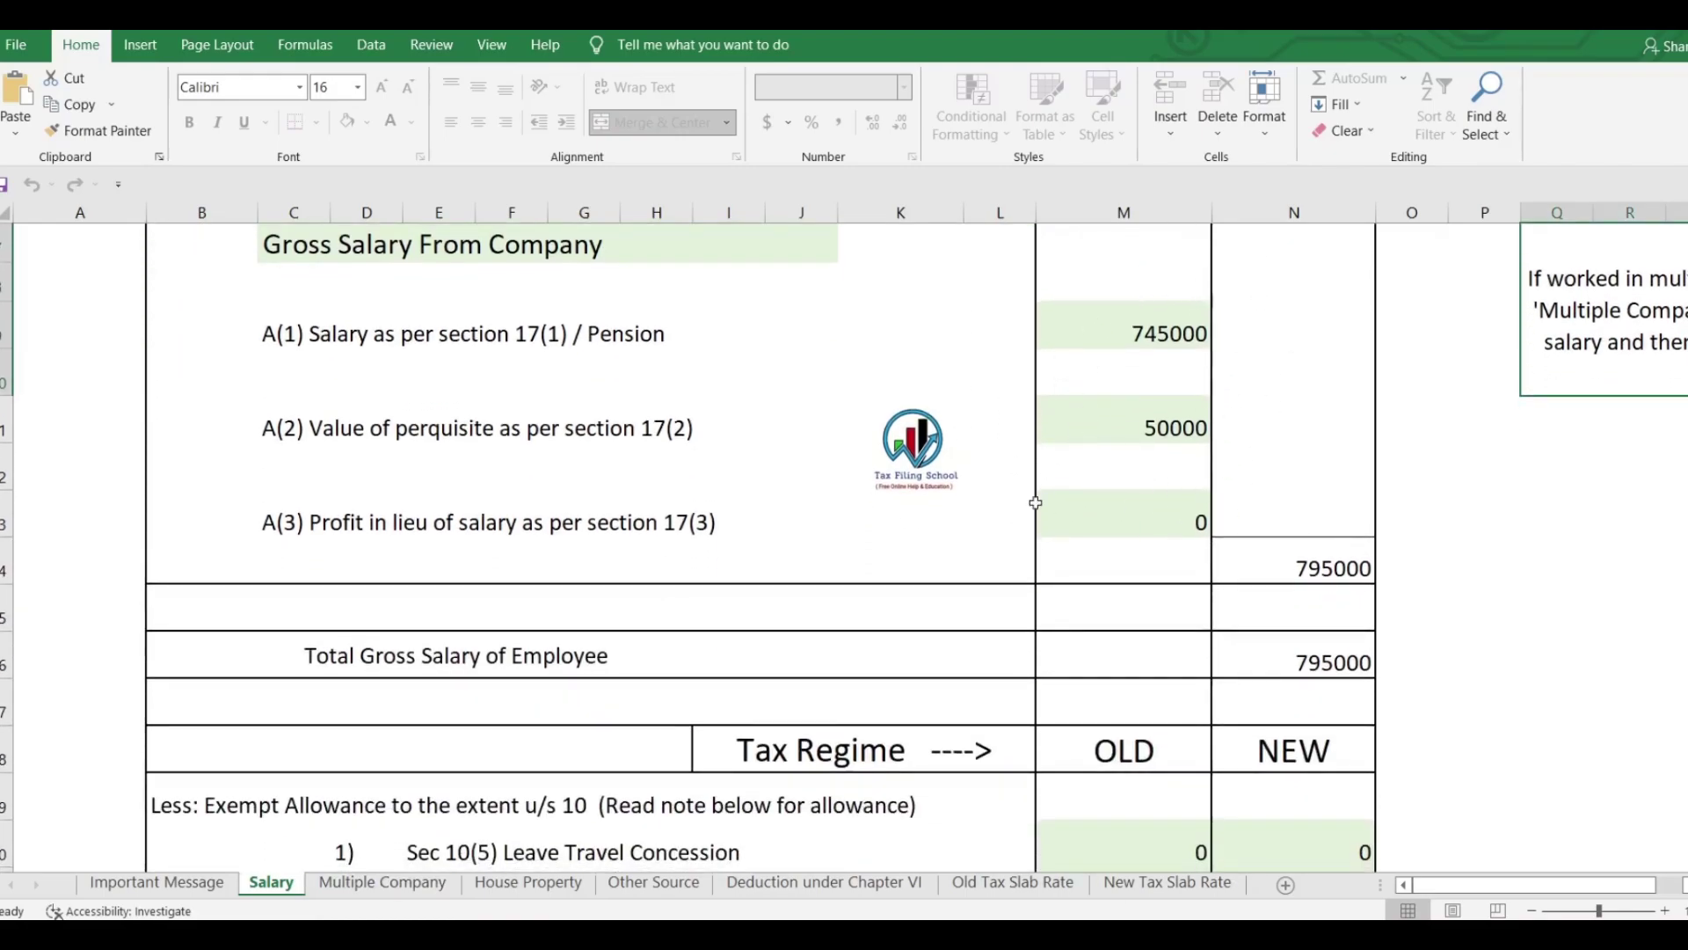
scroll(1156, 598, "up", 2)
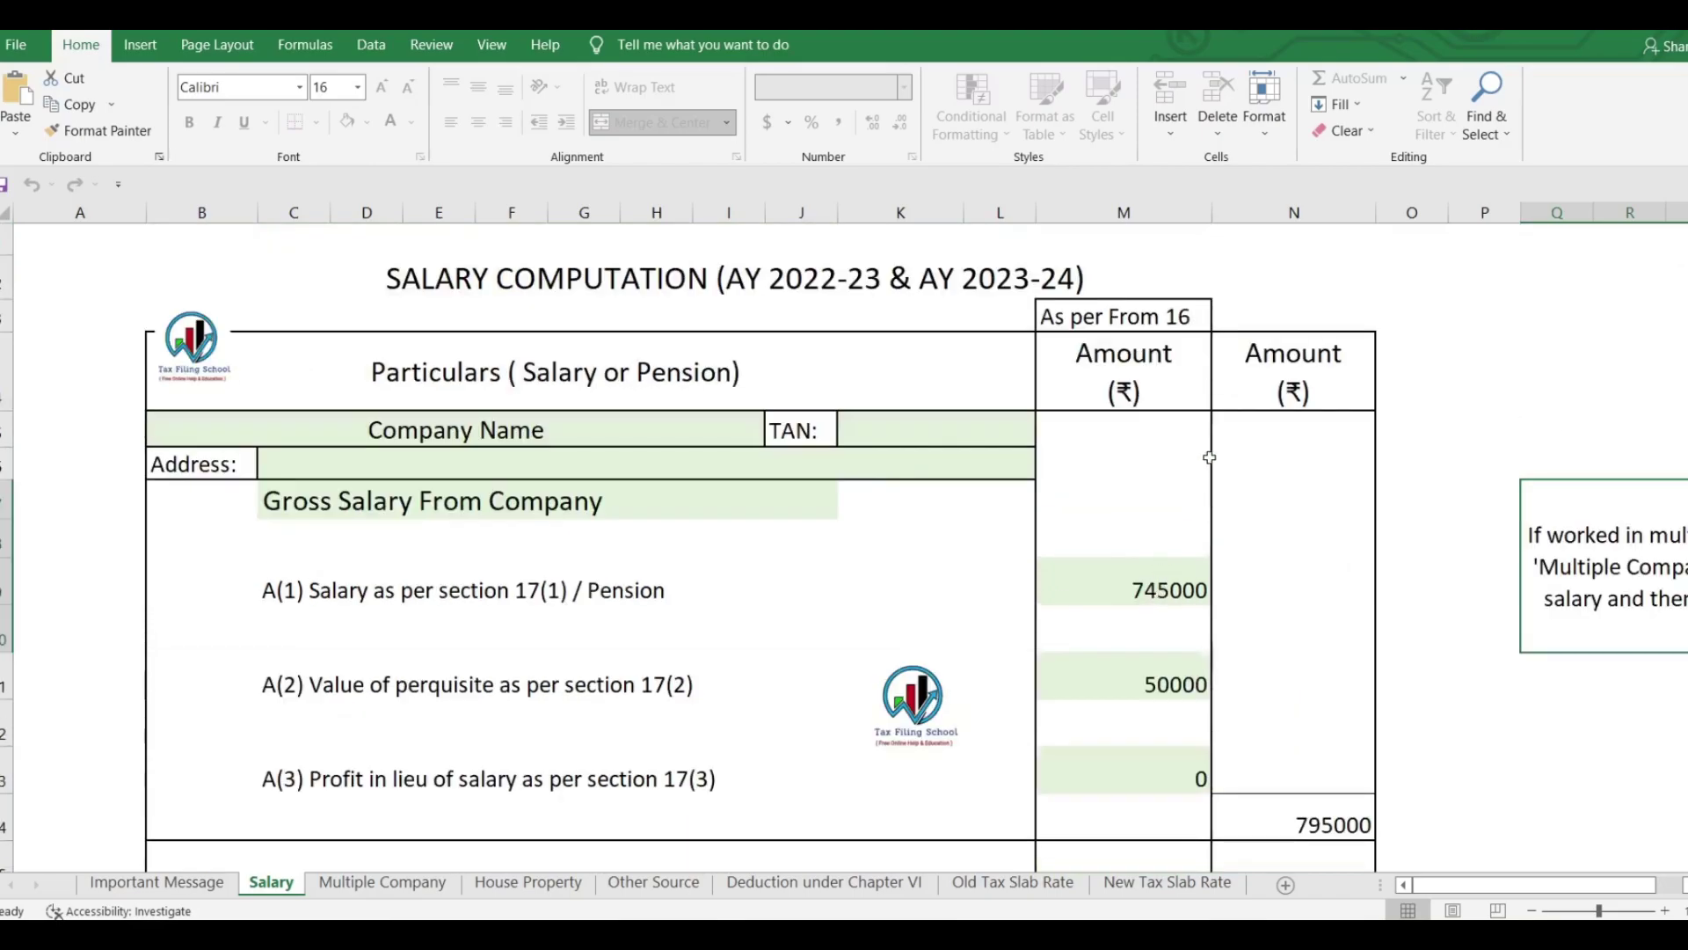
scroll(1211, 458, "down", 1)
scroll(1110, 620, "down", 6)
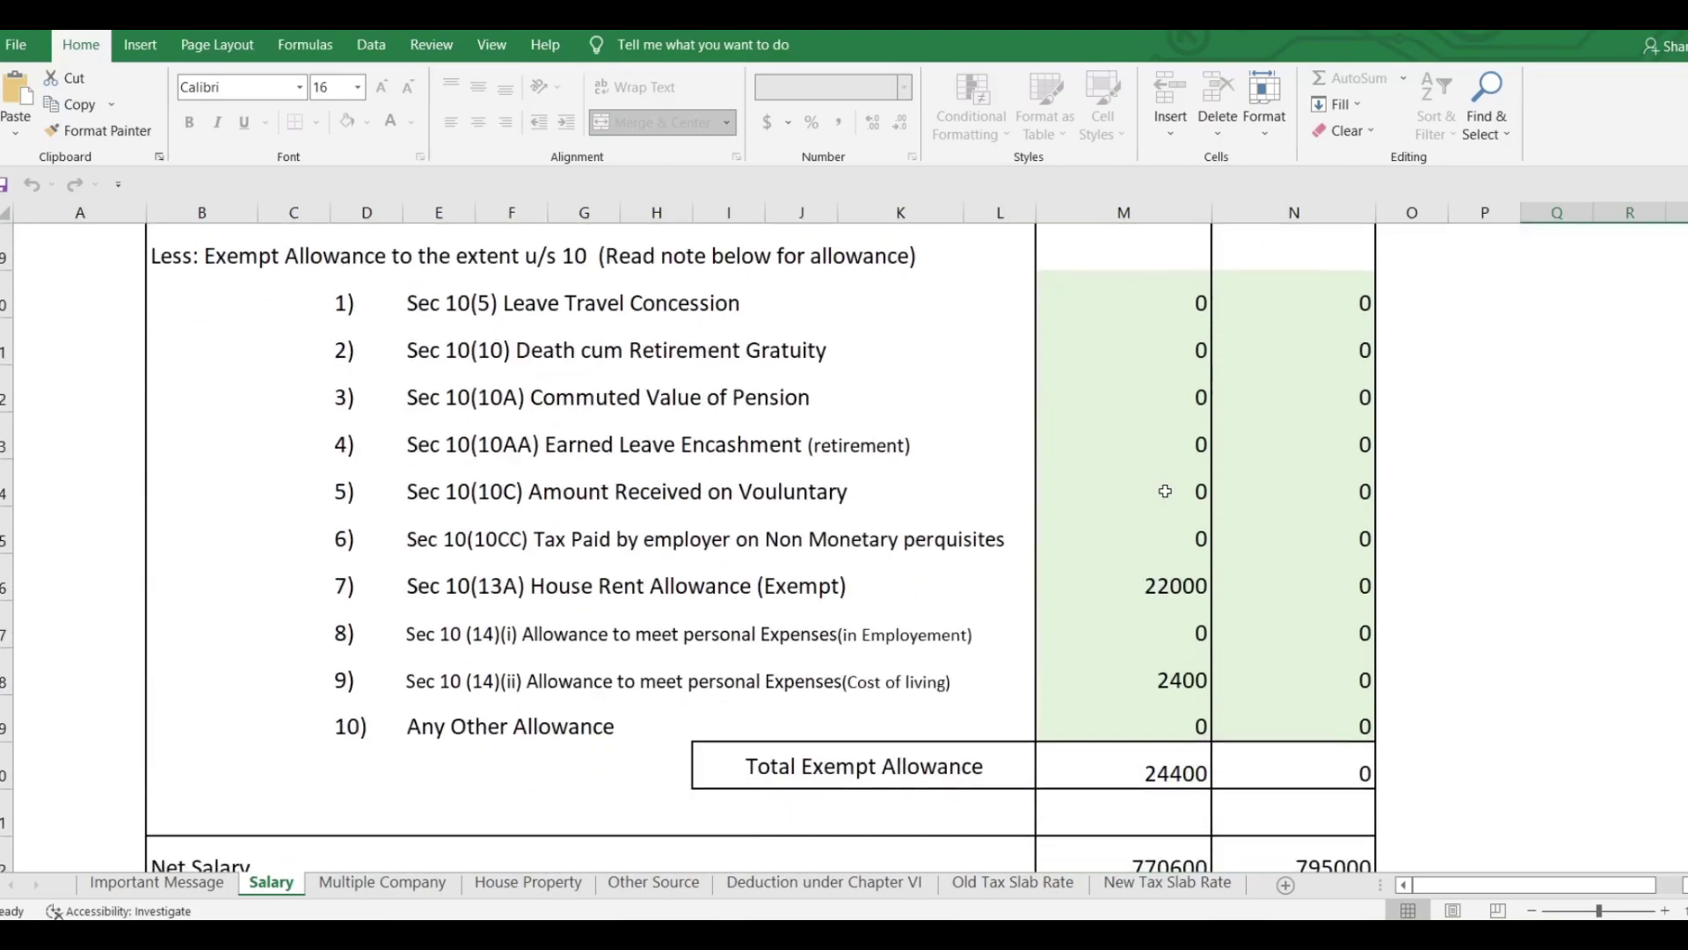
left_click(499, 883)
scroll(1102, 682, "up", 5)
scroll(1105, 659, "down", 8)
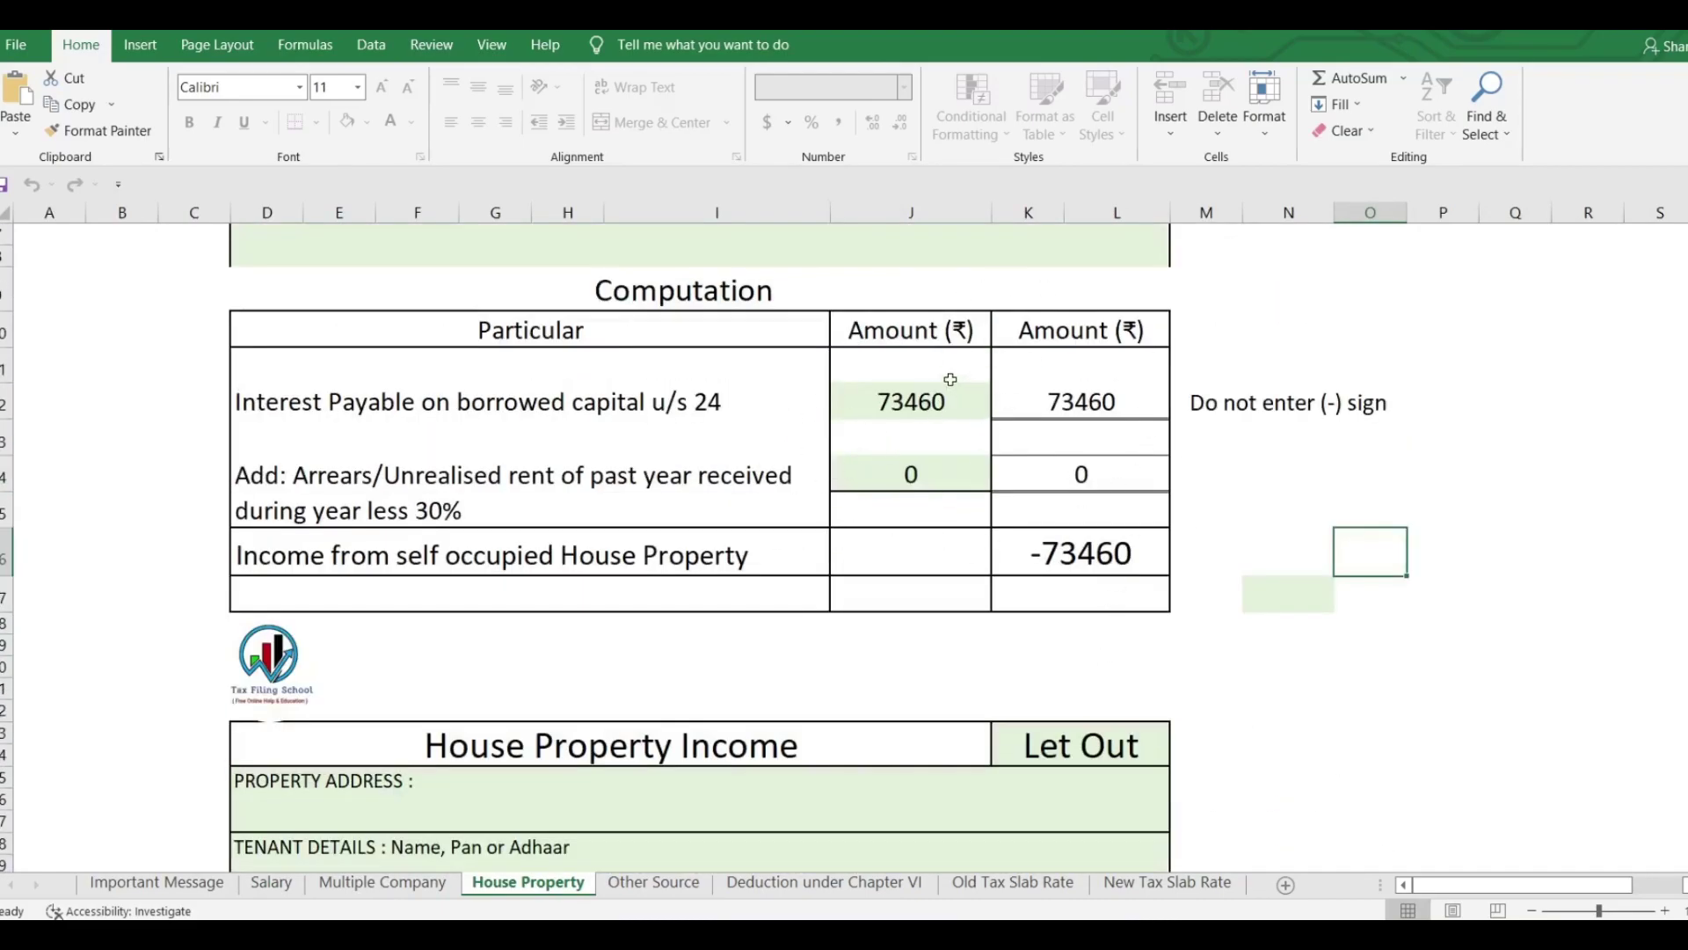
left_click(911, 402)
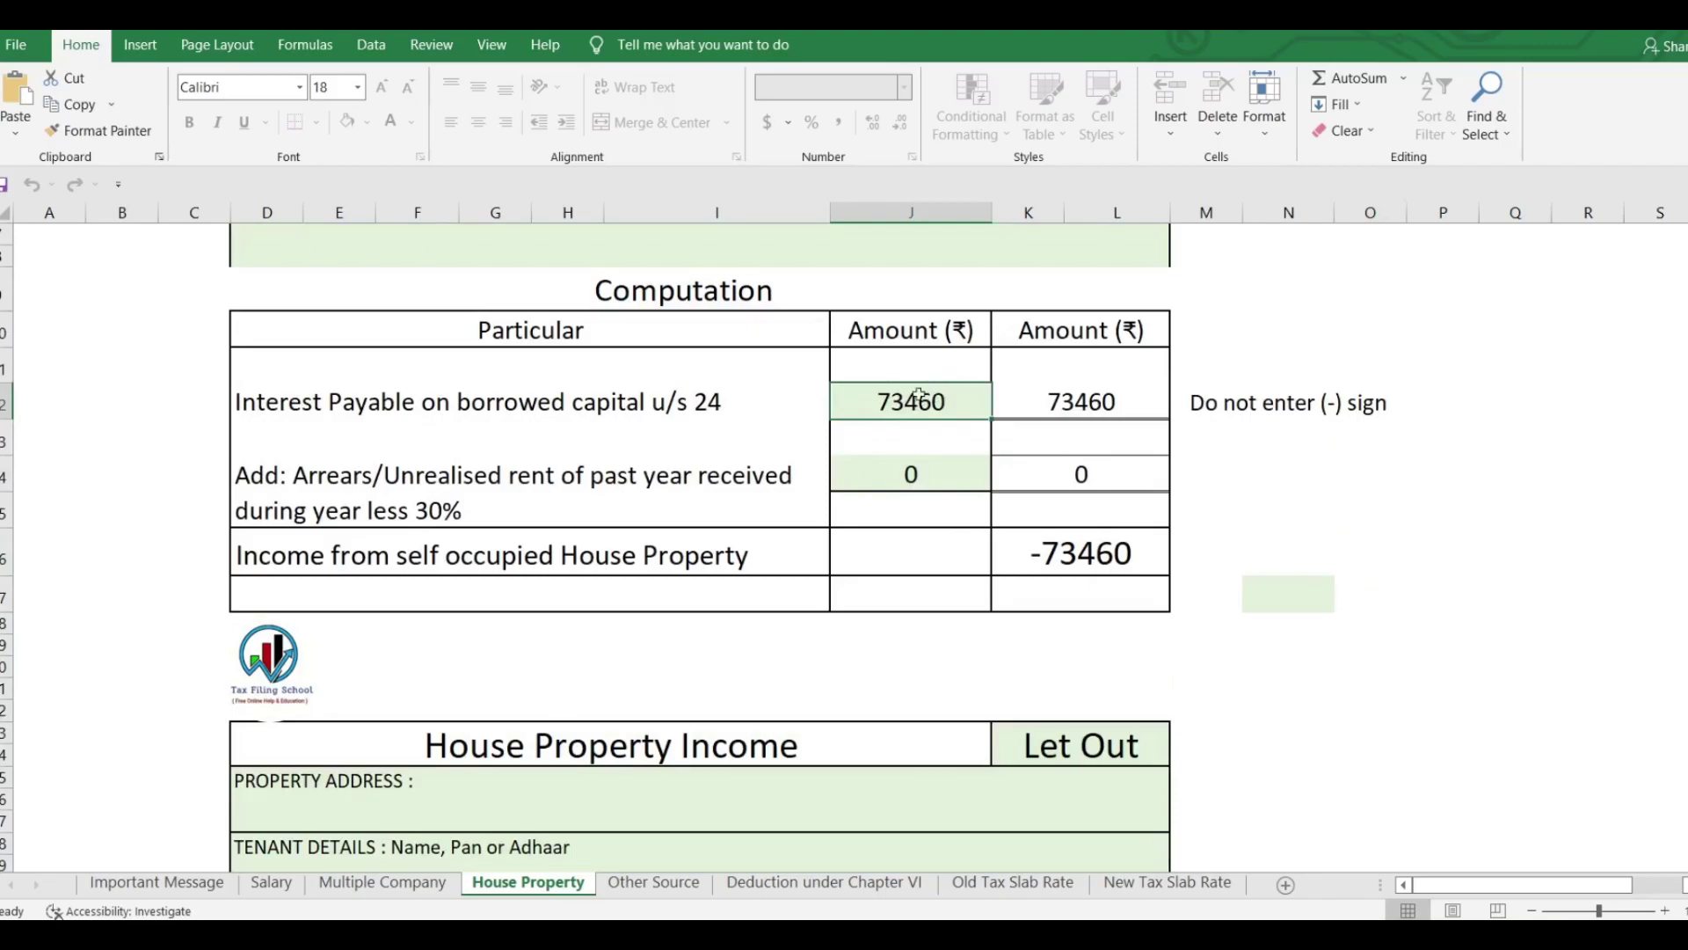
Review the Other Source sheet, then show Deduction under Chapter VI with 80C totalling 129800.
left_click(626, 885)
scroll(1059, 686, "up", 5)
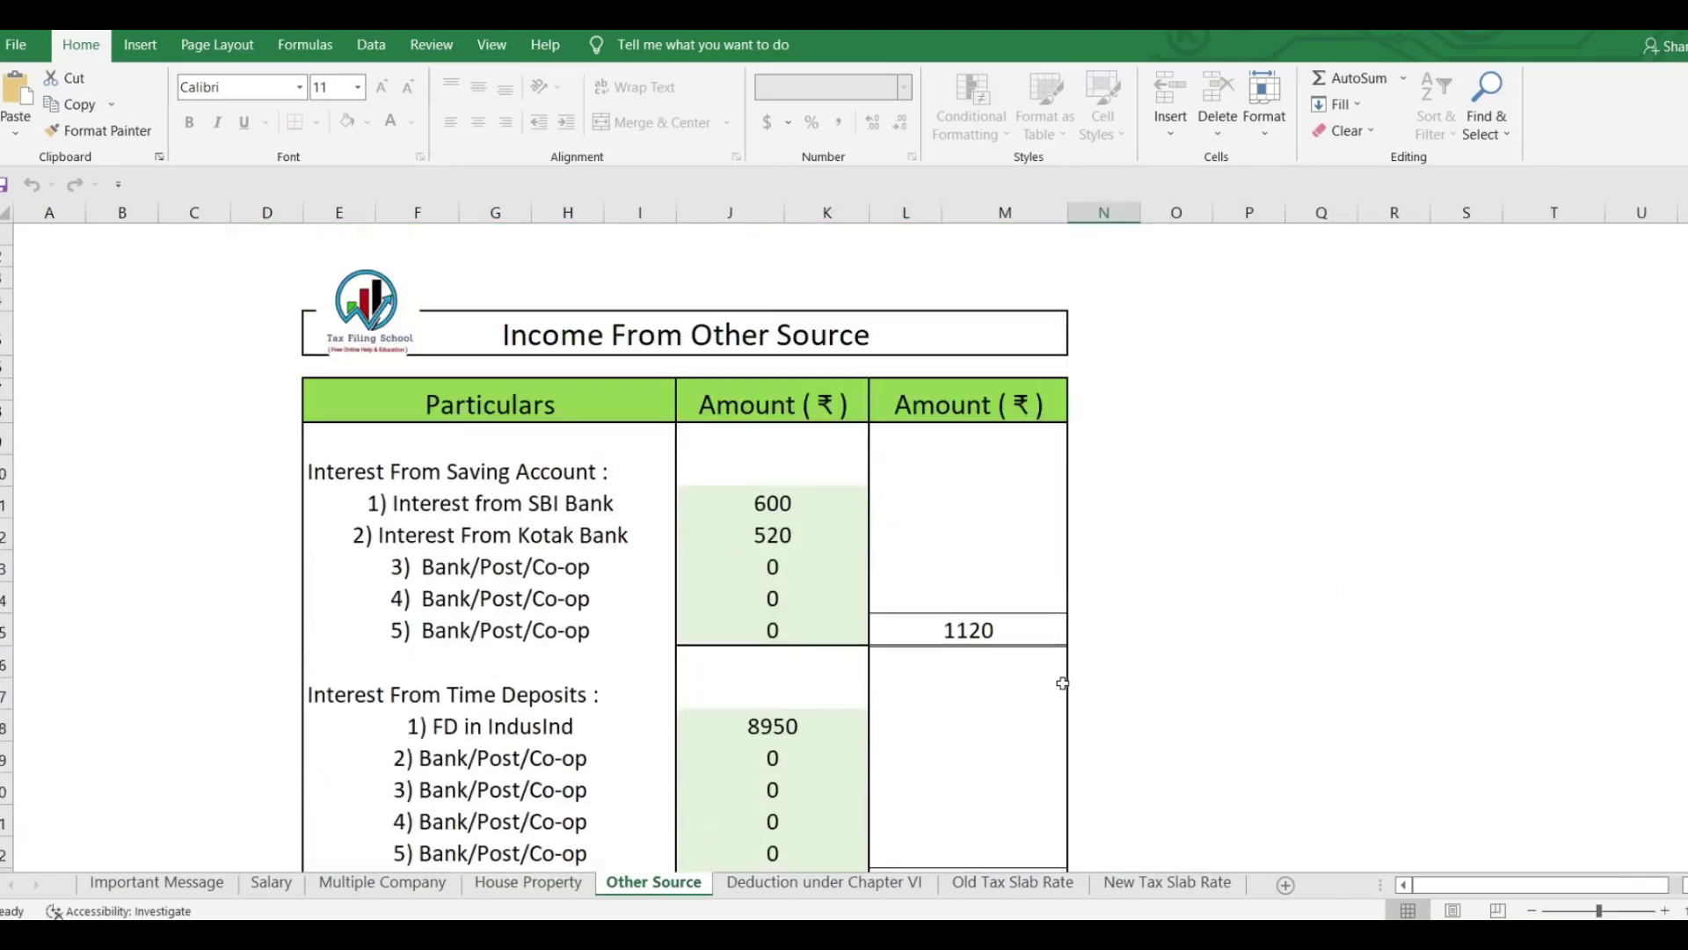
scroll(871, 489, "down", 2)
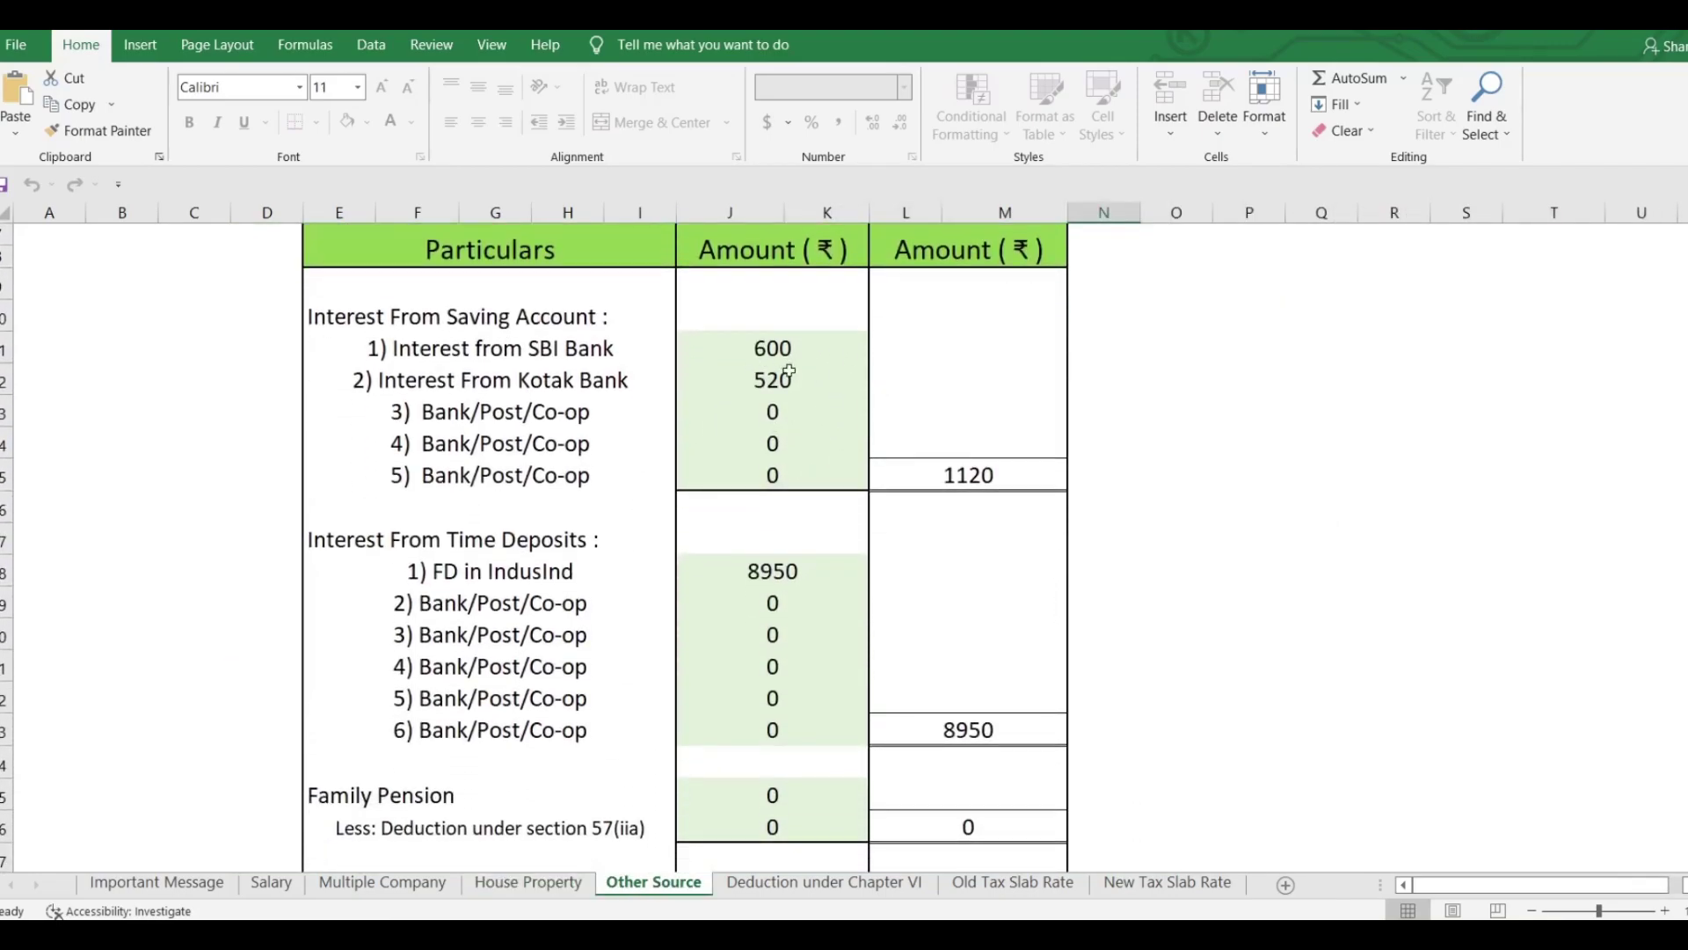
scroll(785, 370, "down", 2)
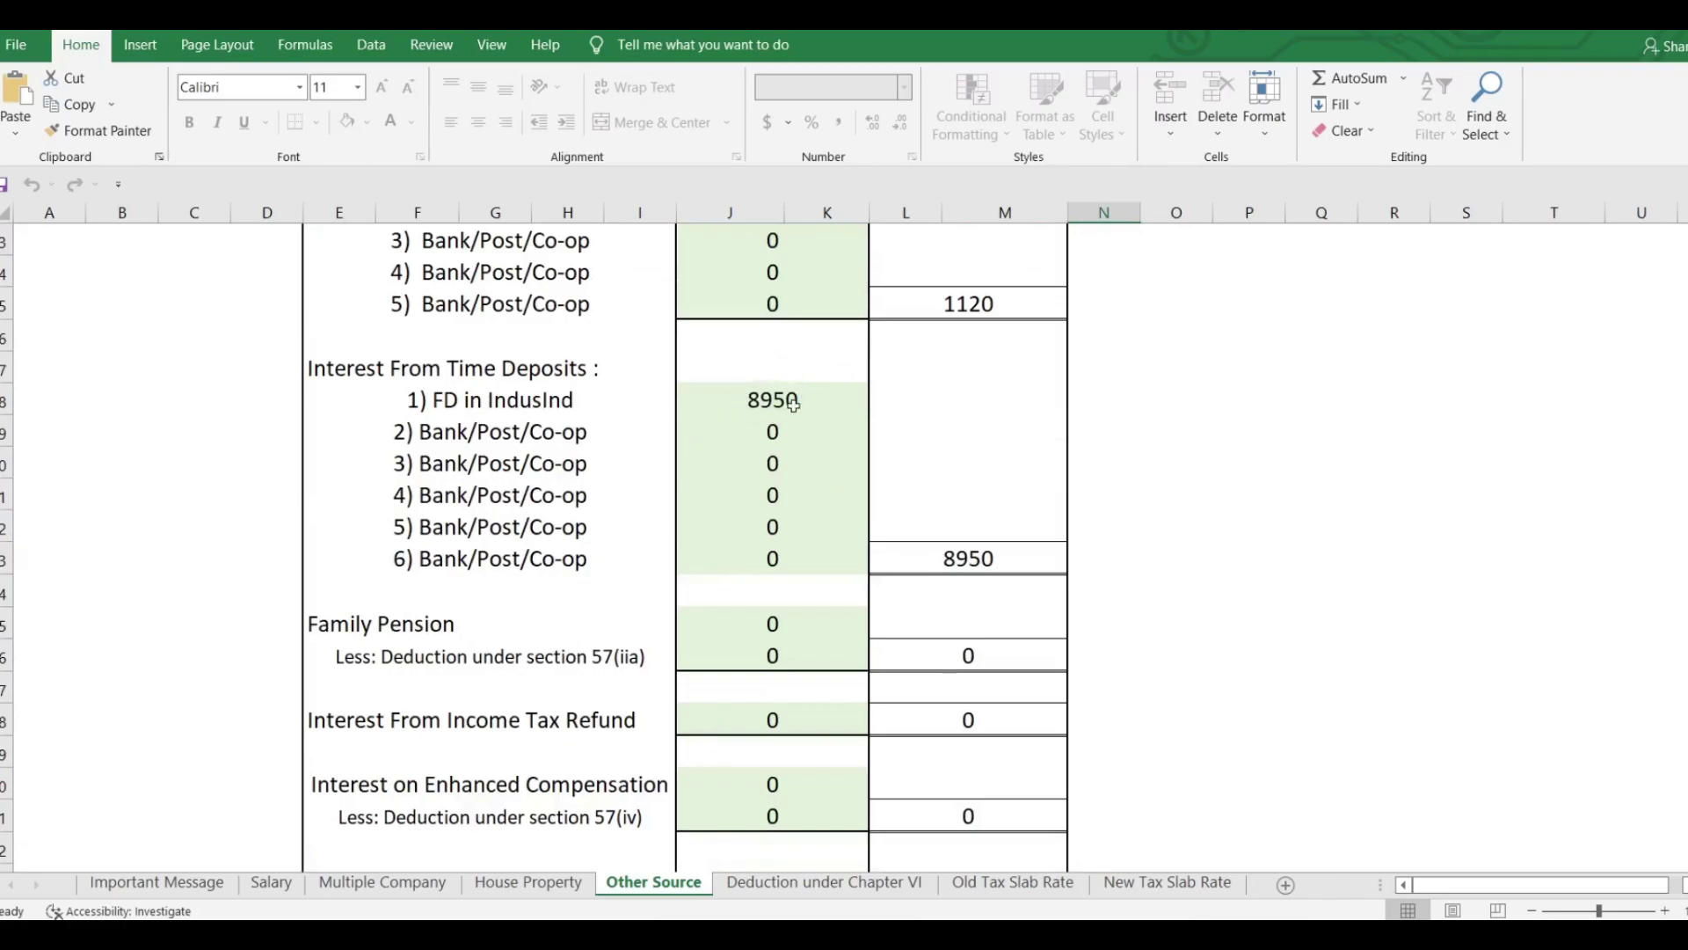
scroll(792, 405, "down", 5)
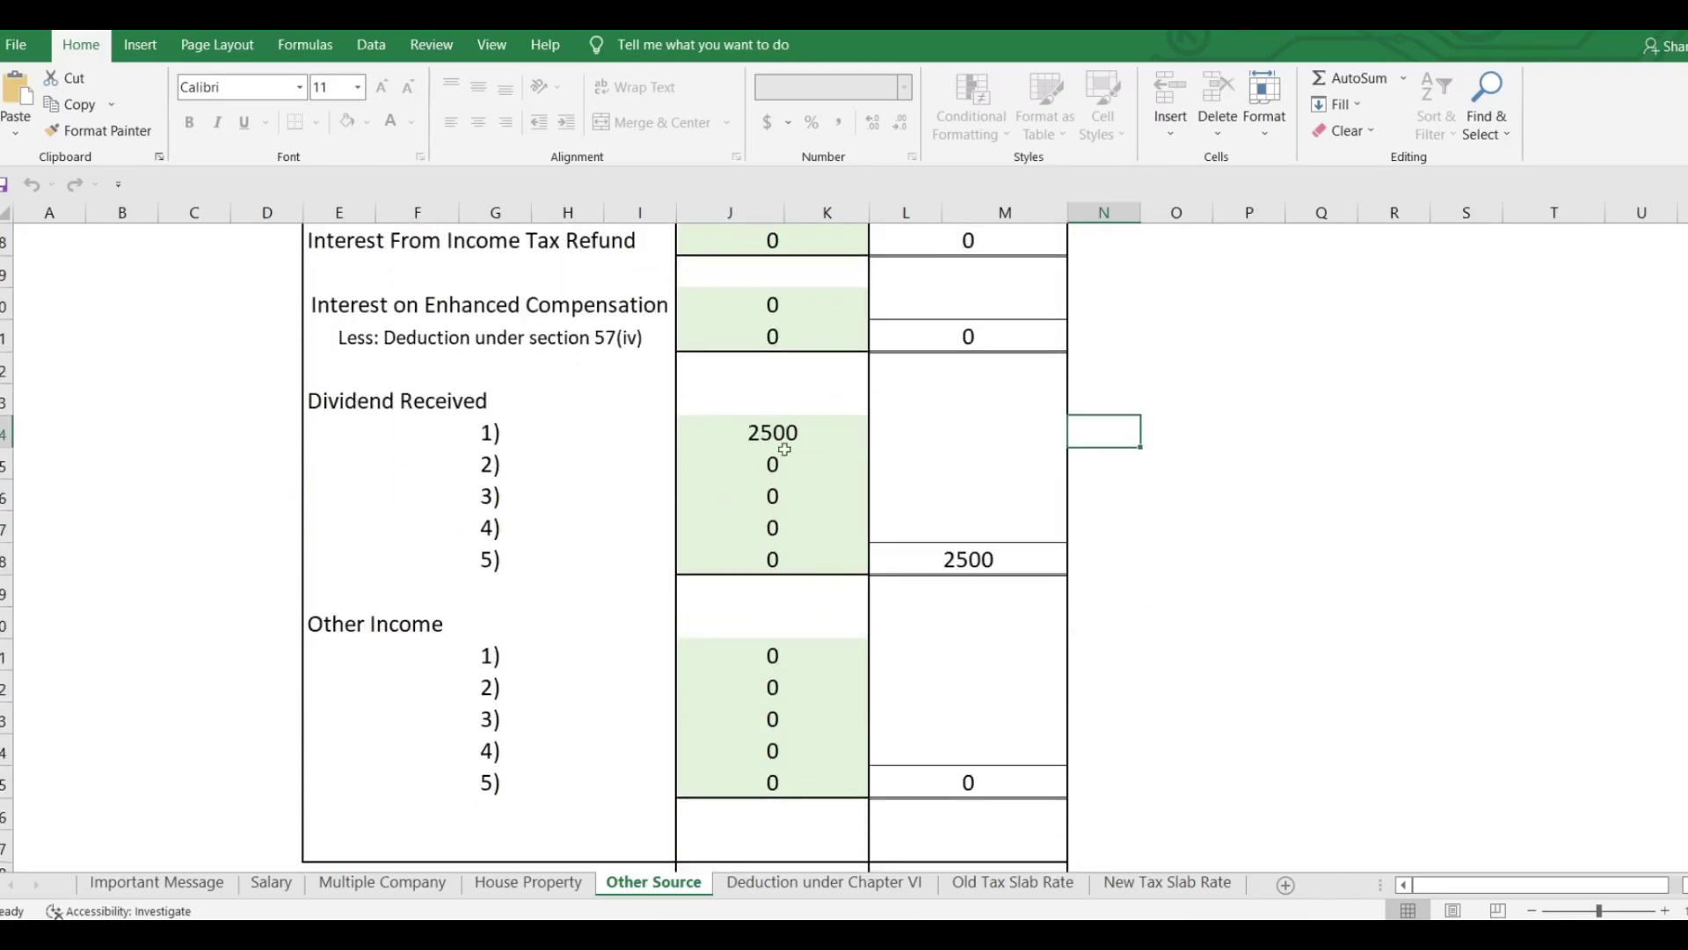
left_click(822, 882)
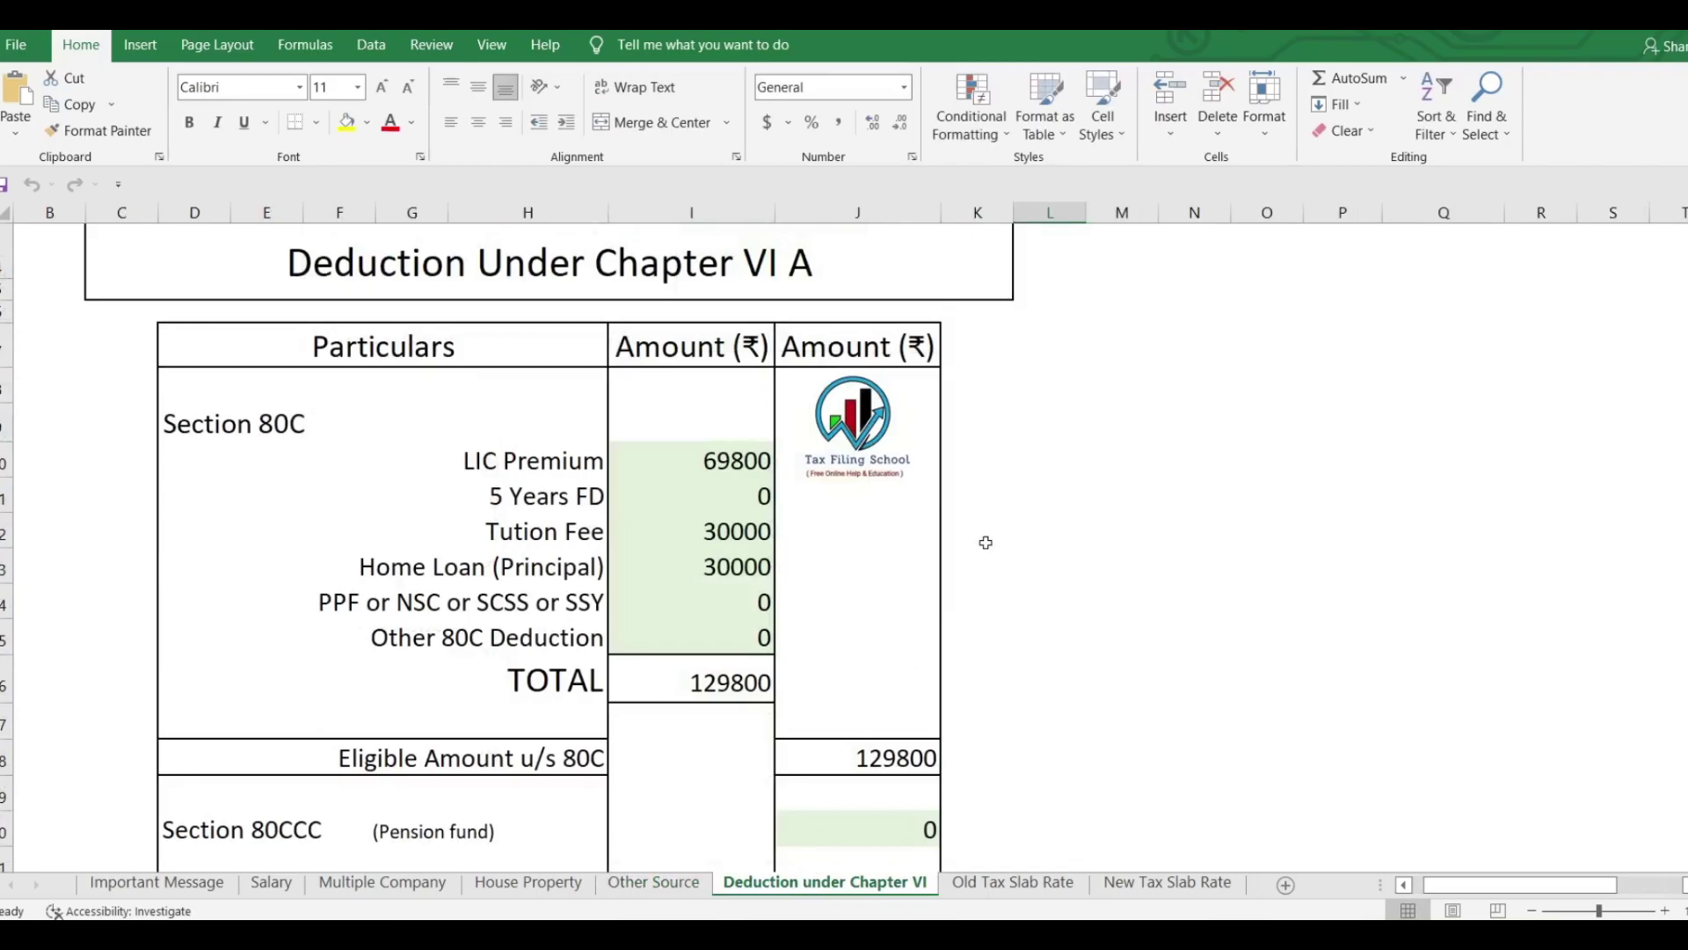
scroll(756, 483, "down", 12)
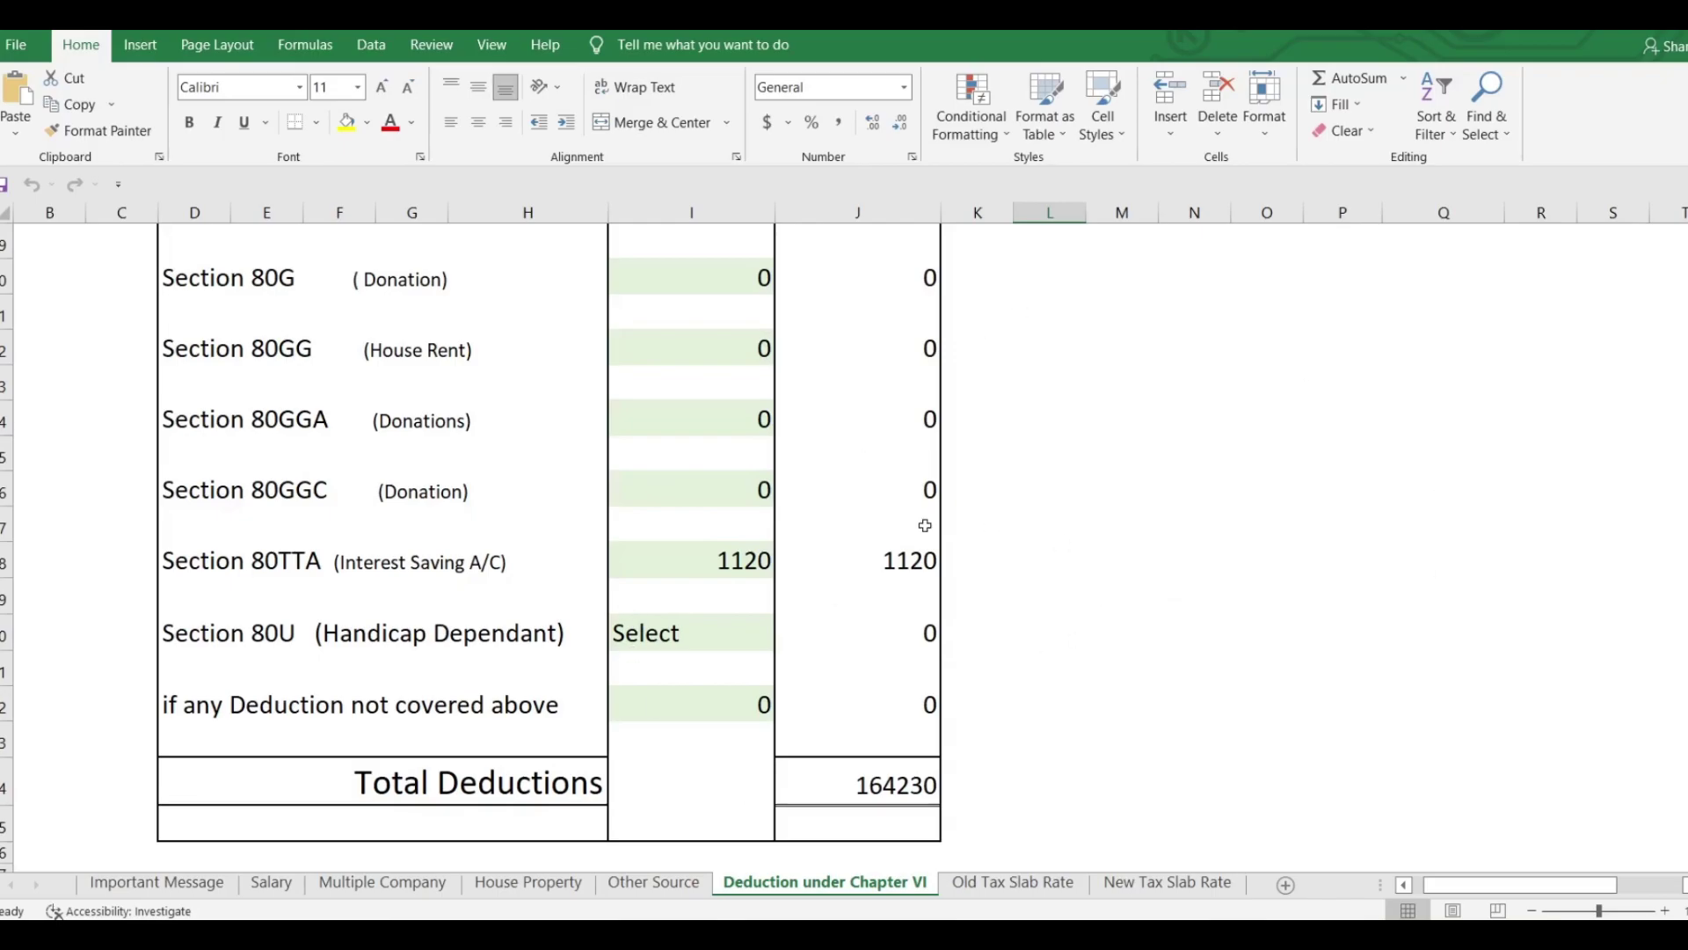
scroll(843, 572, "up", 10)
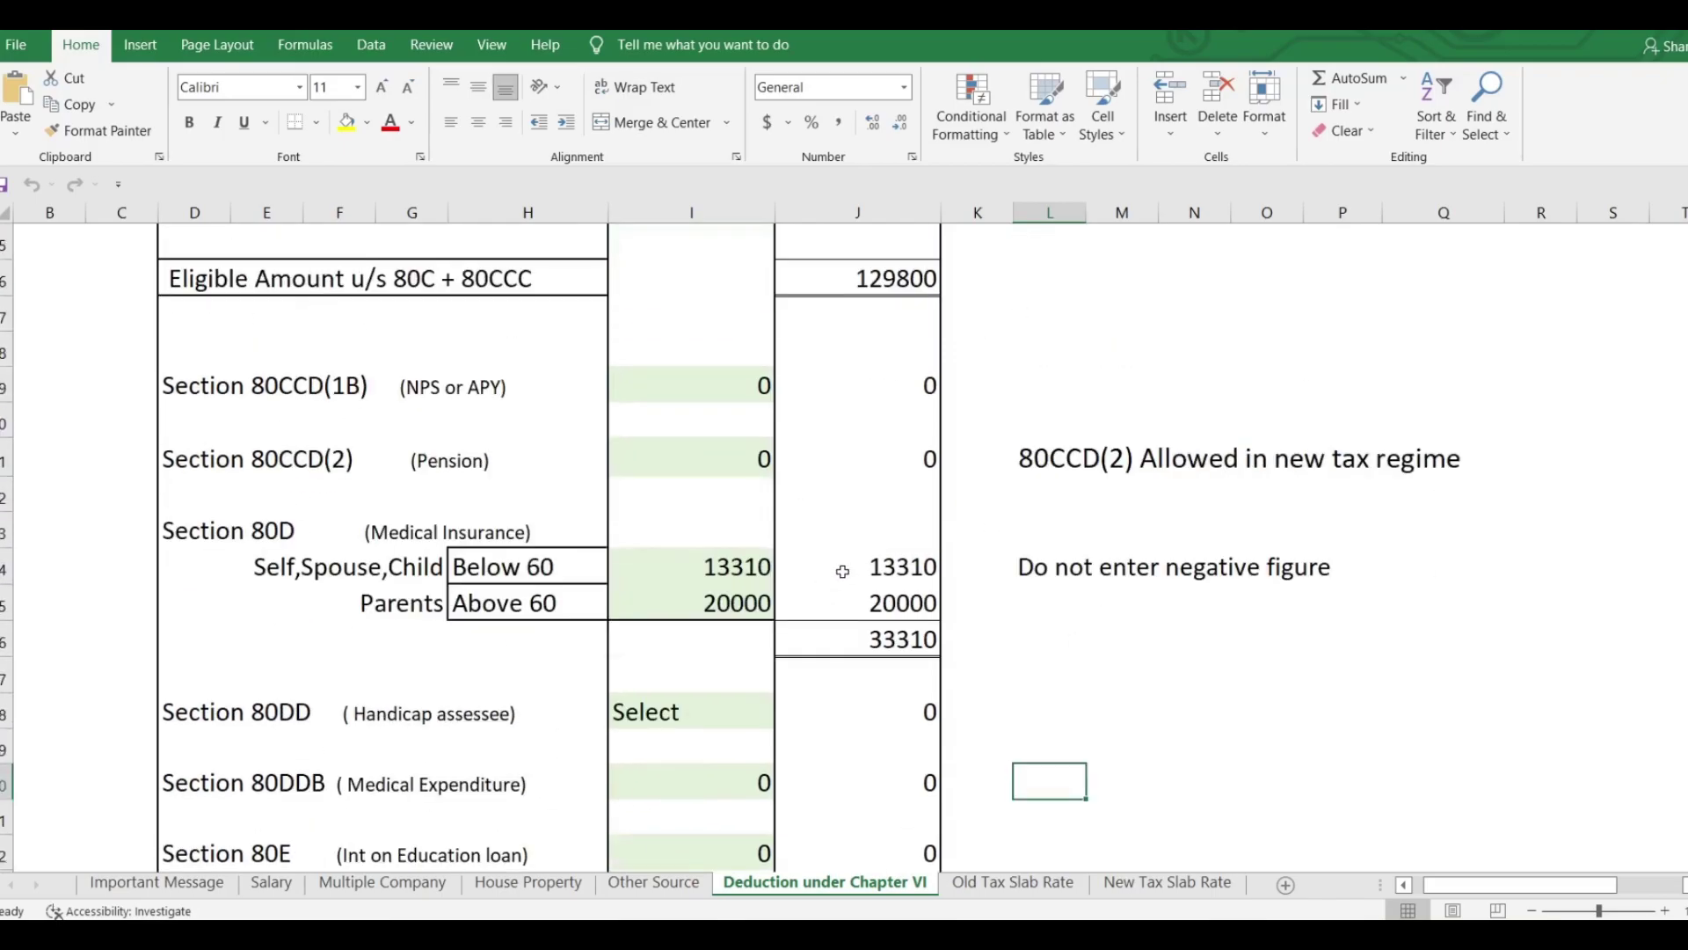
scroll(843, 571, "up", 1)
scroll(842, 572, "down", 4)
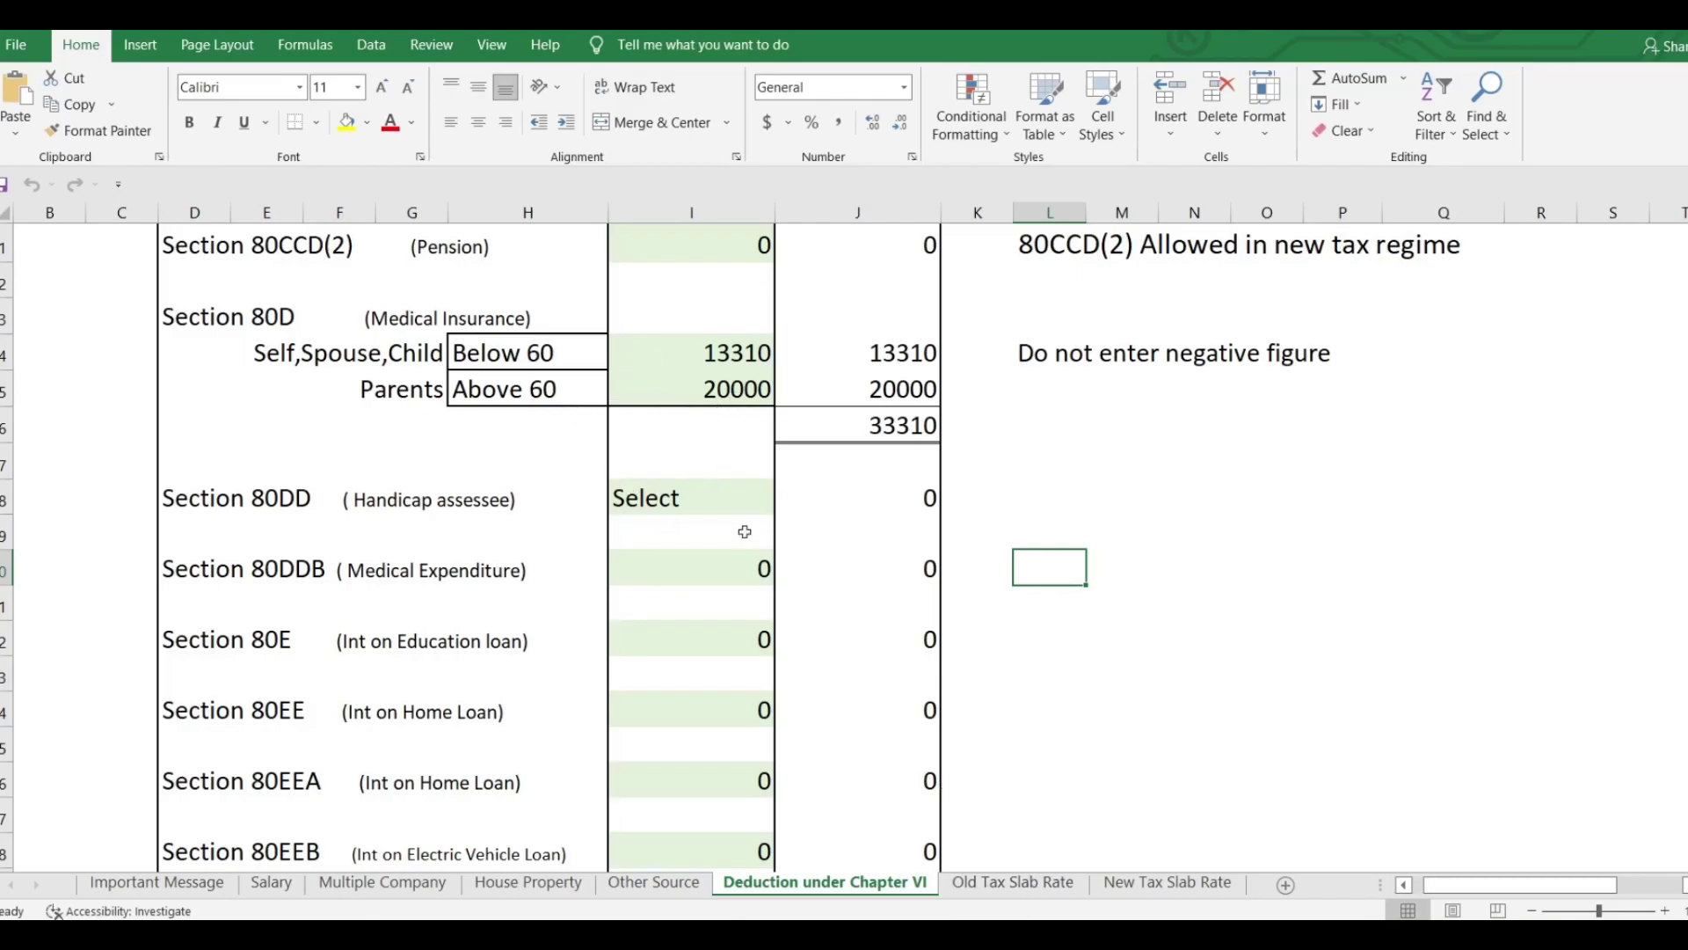
left_click(1055, 881)
scroll(1222, 384, "down", 4)
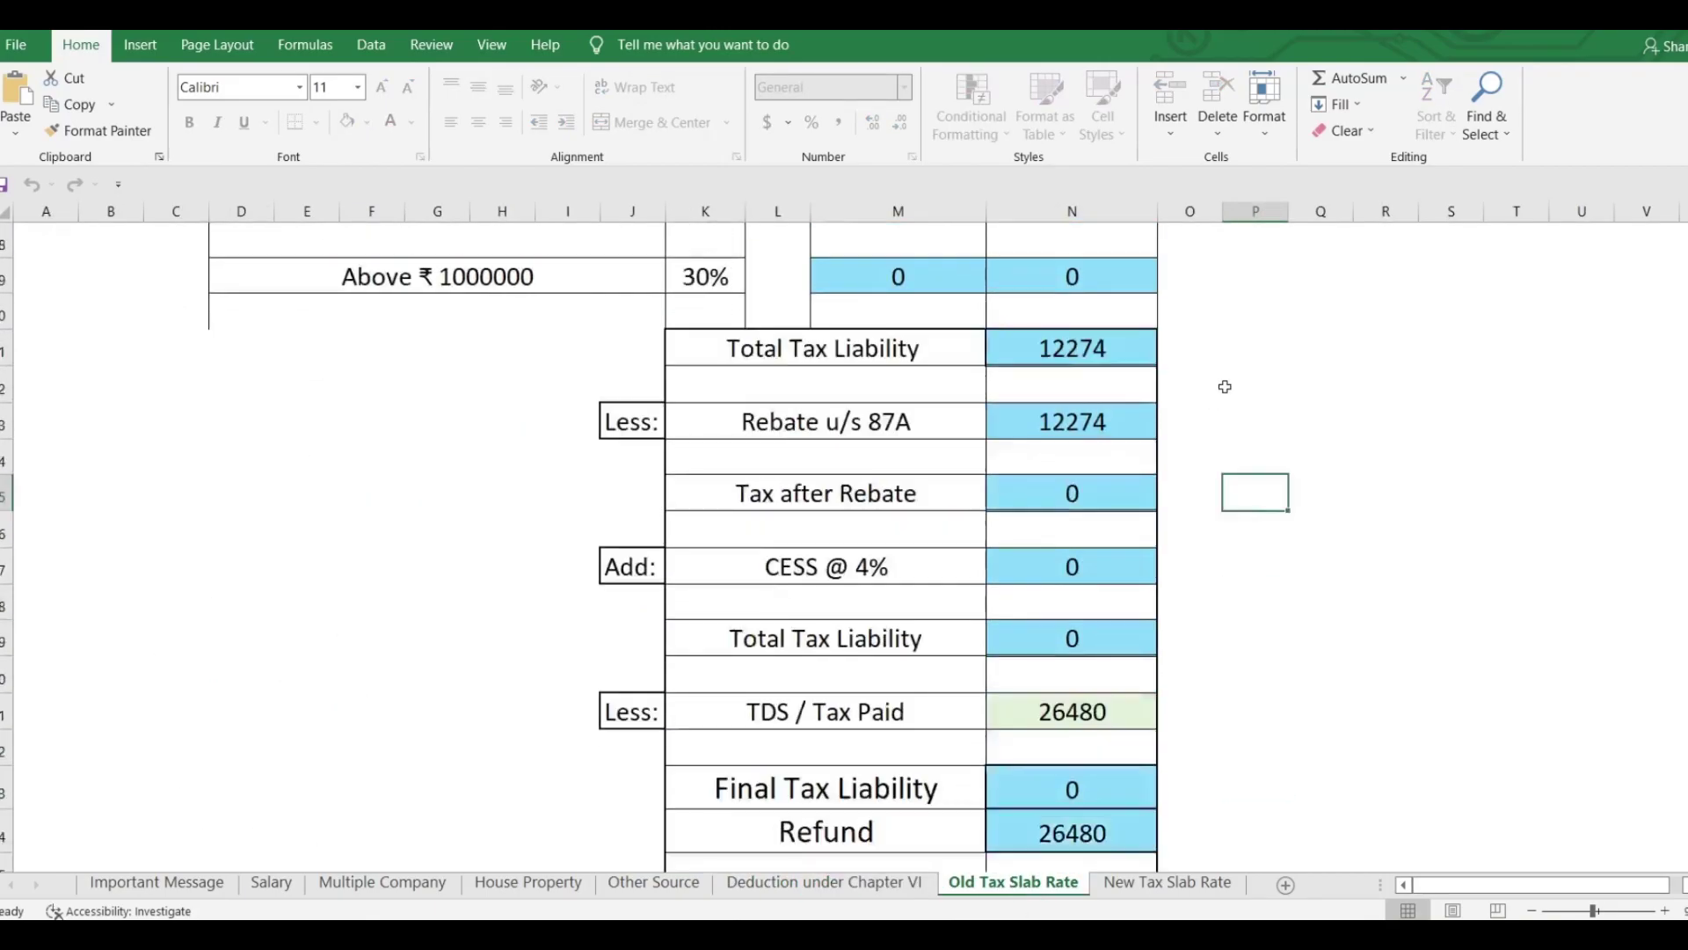
left_click(1168, 882)
scroll(1225, 595, "down", 1)
scroll(1266, 413, "down", 2)
scroll(1303, 475, "up", 5)
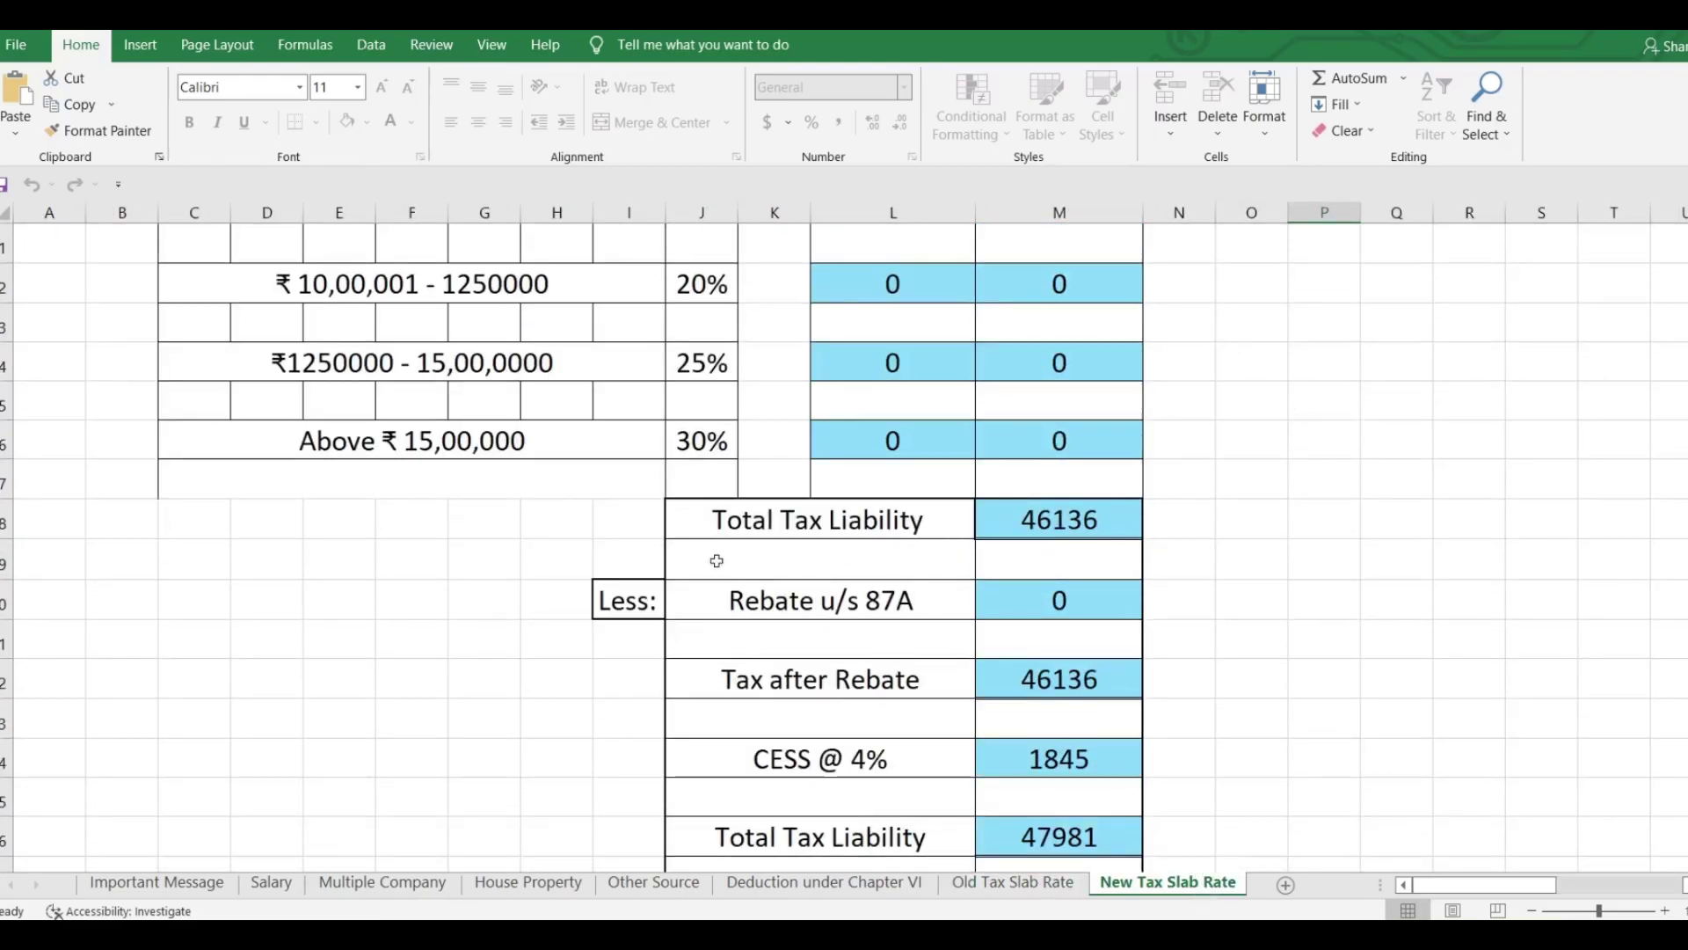
left_click(1038, 880)
left_click(1163, 883)
scroll(919, 693, "down", 1)
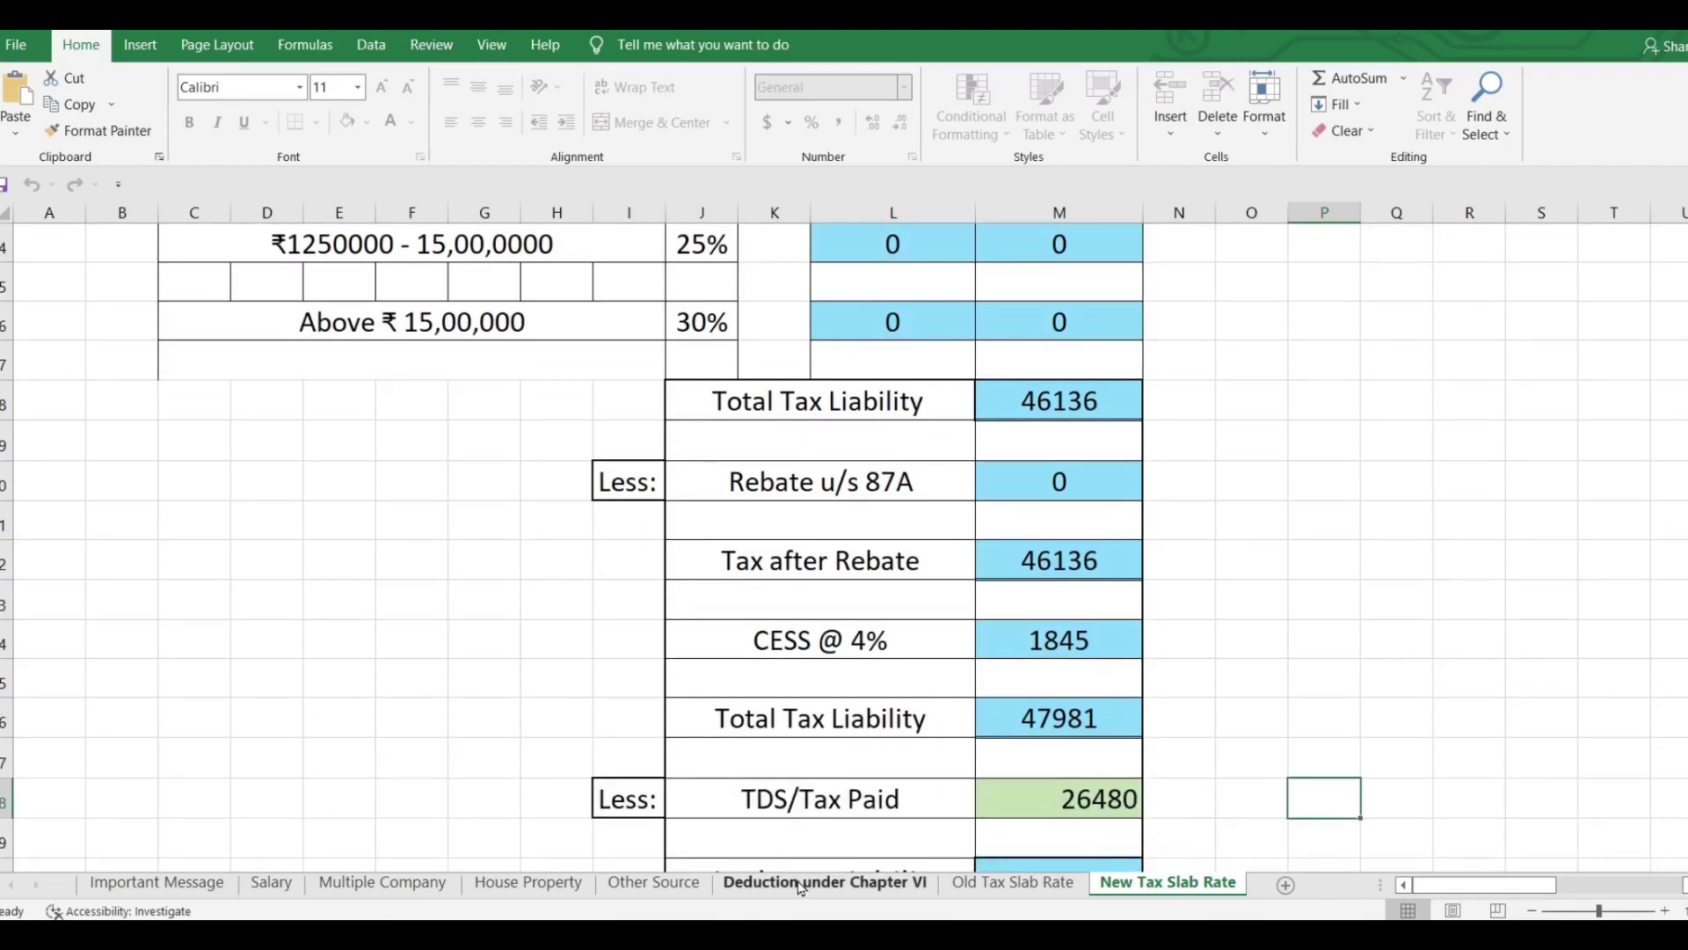
left_click(825, 882)
scroll(953, 388, "down", 10)
scroll(989, 429, "up", 5)
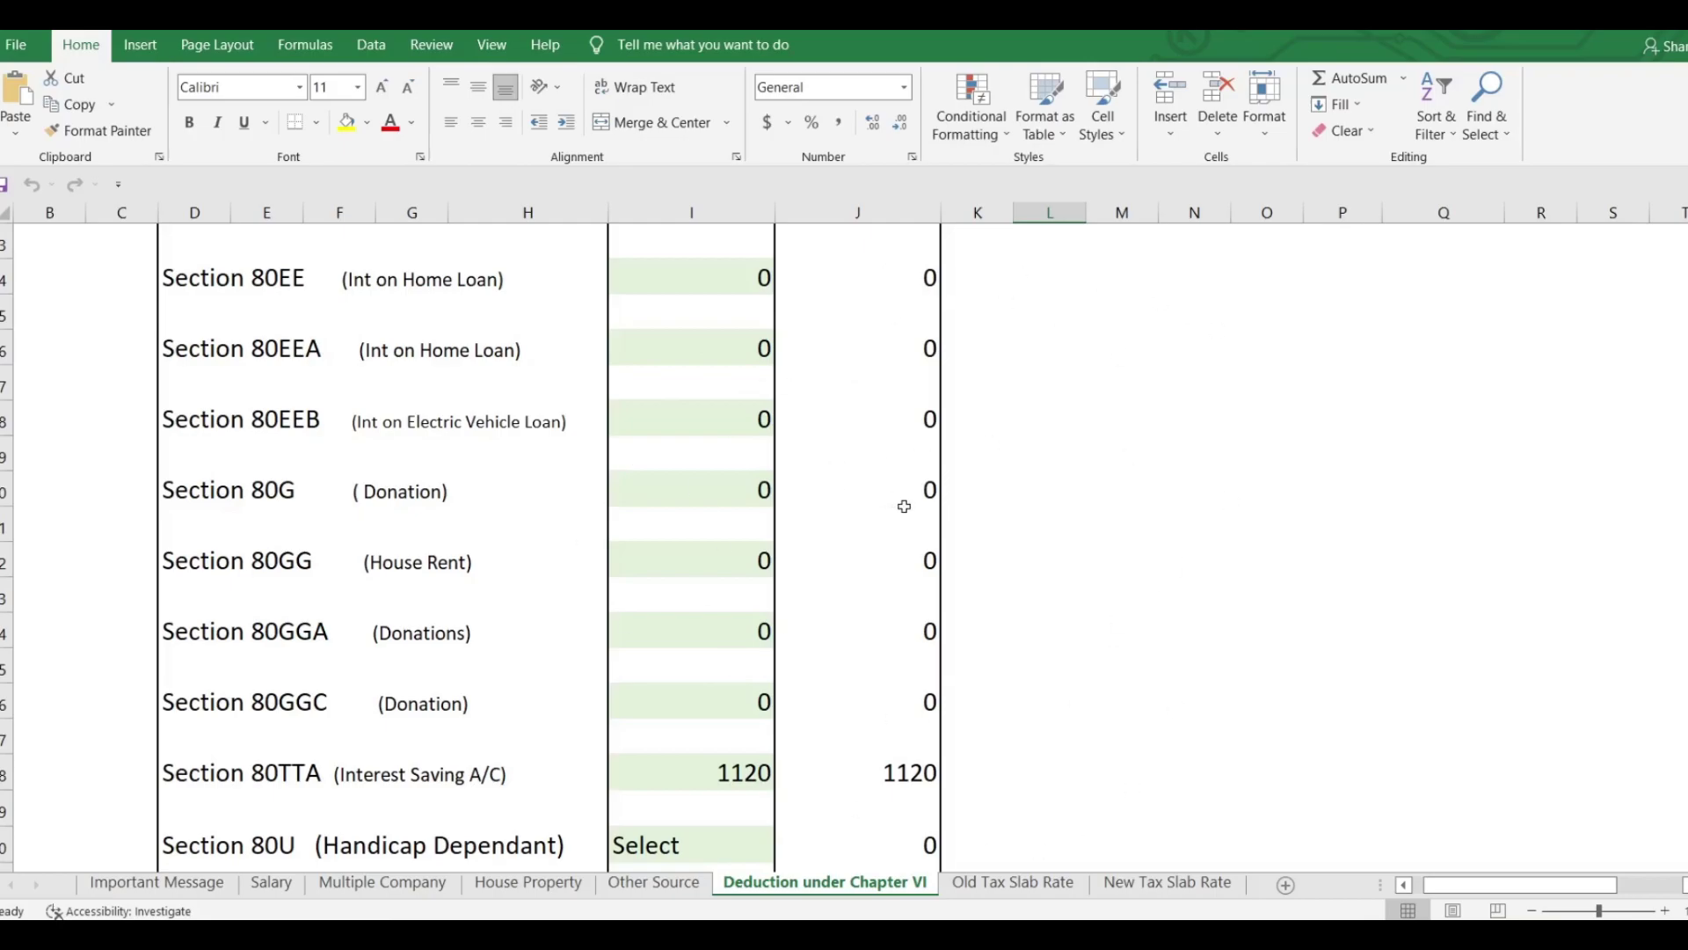
left_click(538, 888)
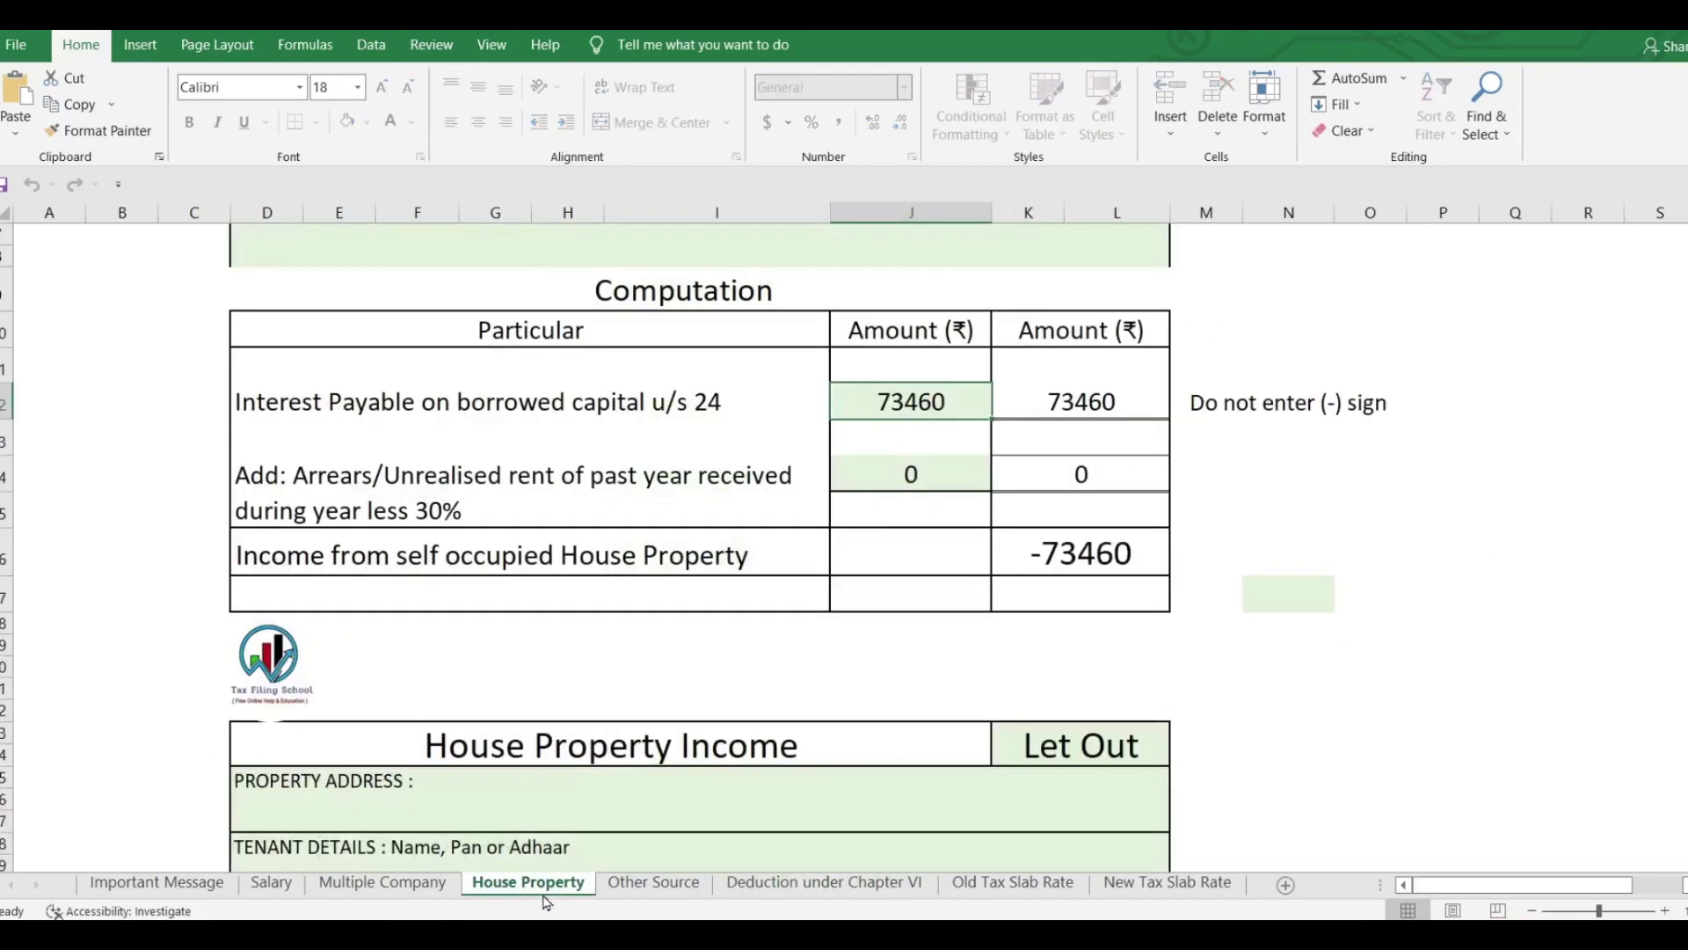
left_click(686, 885)
left_click(827, 884)
left_click(506, 886)
left_click(827, 882)
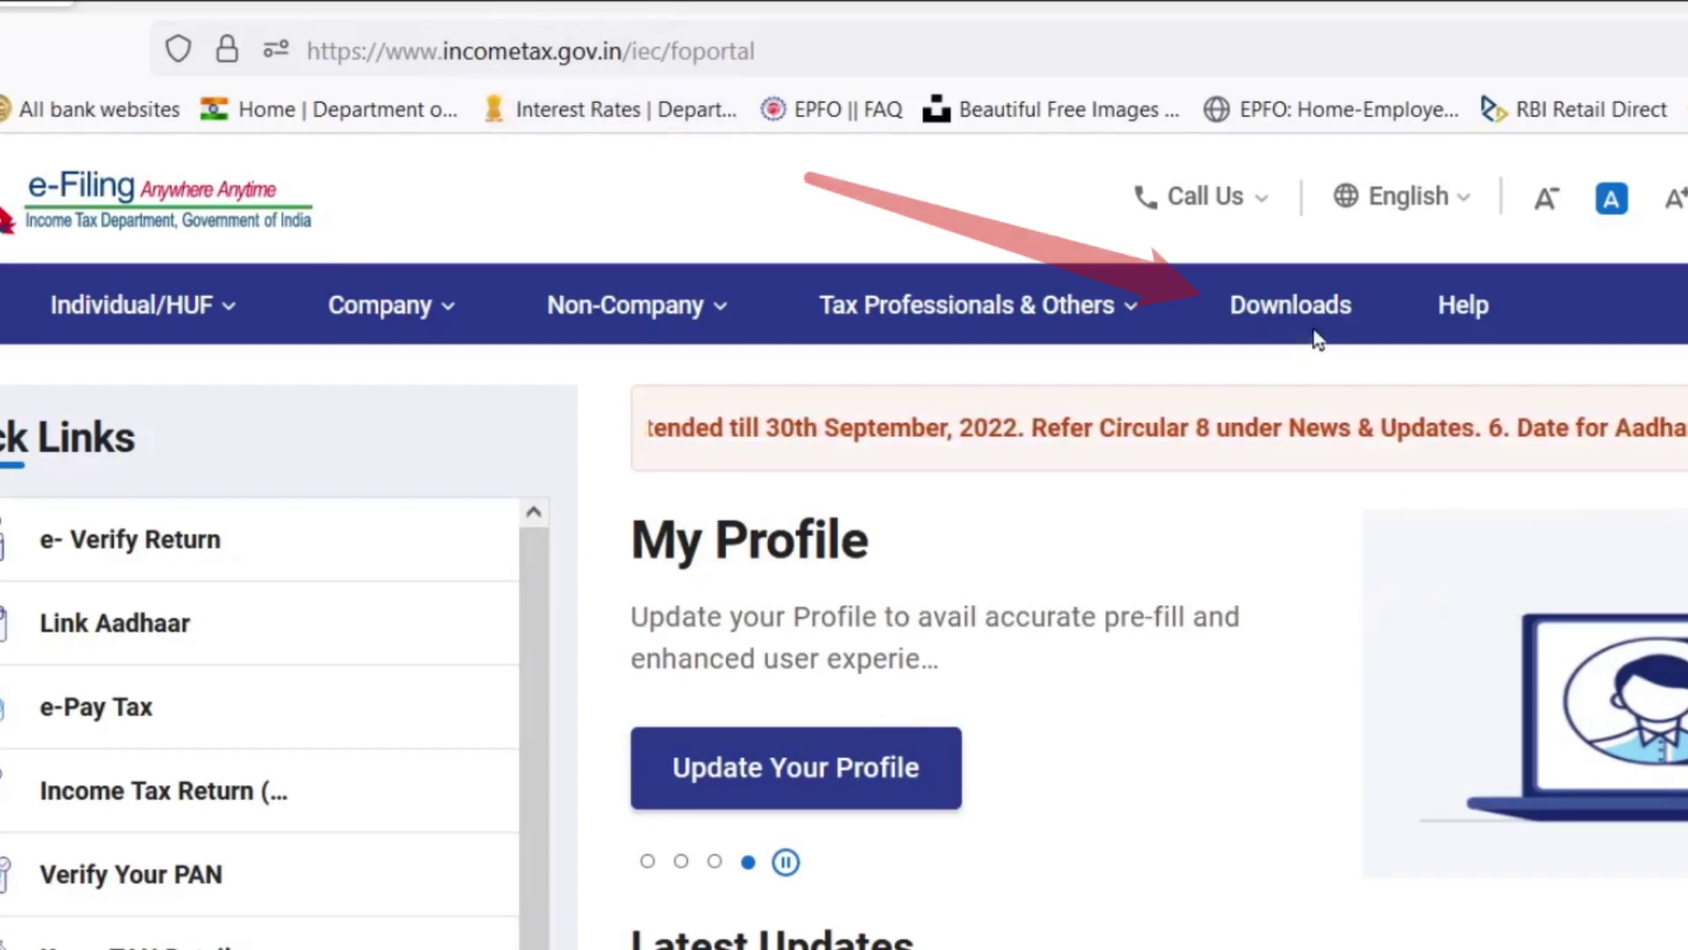
Open Income Tax Returns downloads for assessment year 2022-23 to list the Common Offline Utility.
left_click(1262, 309)
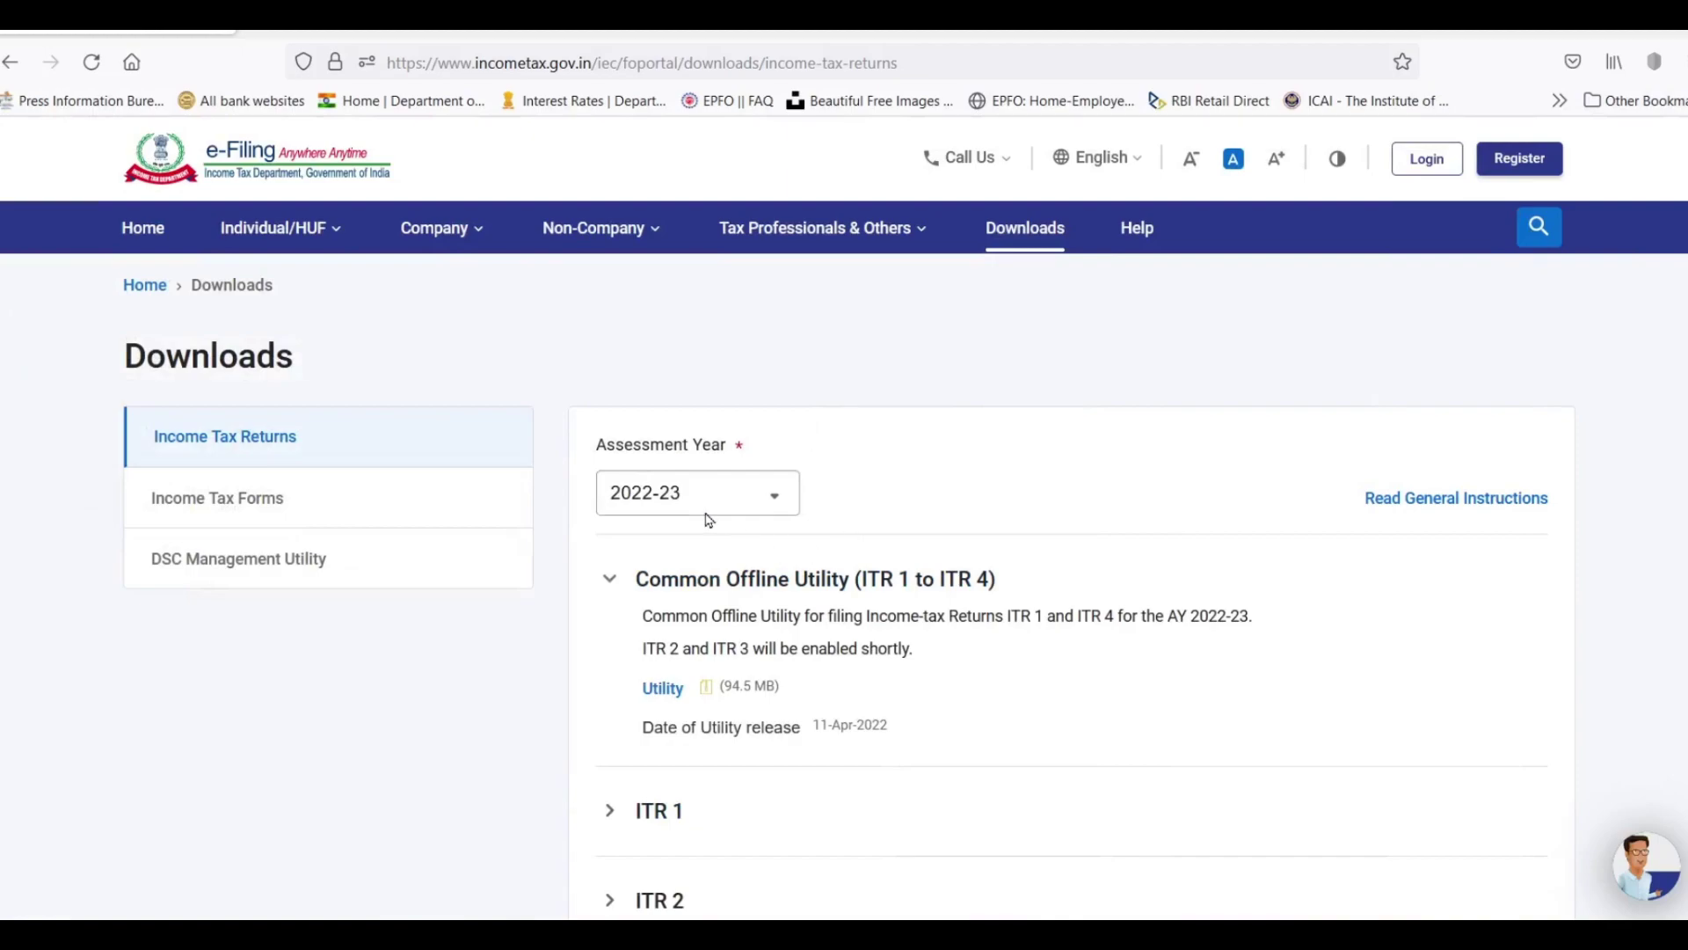
left_click(709, 513)
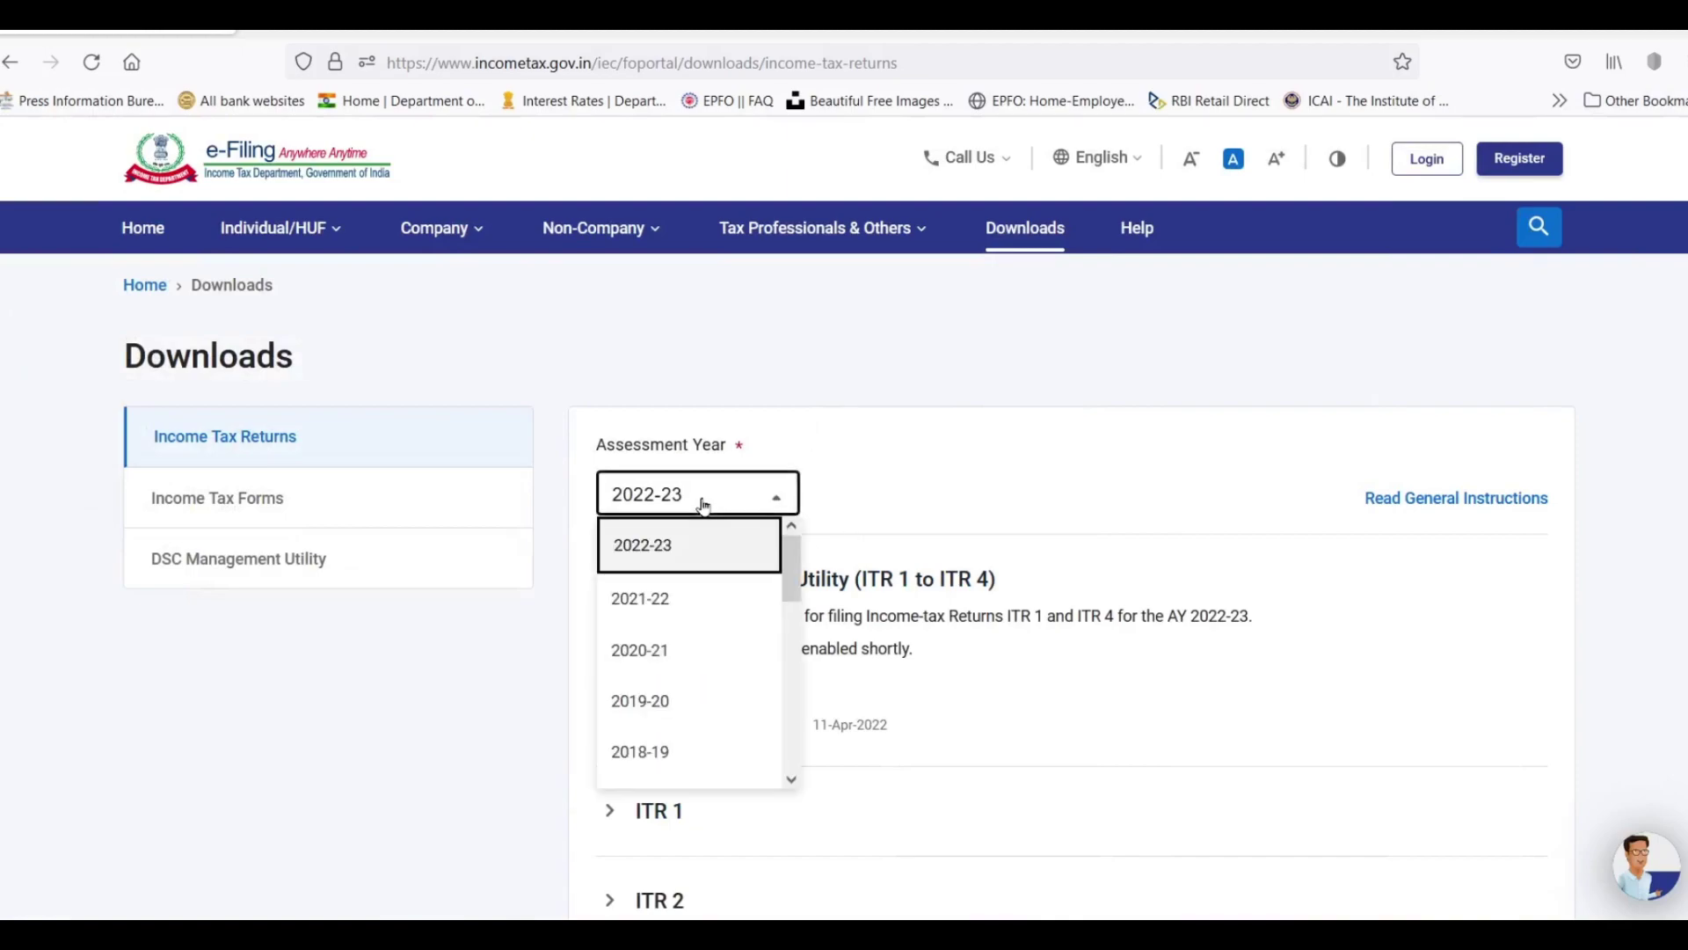
left_click(643, 548)
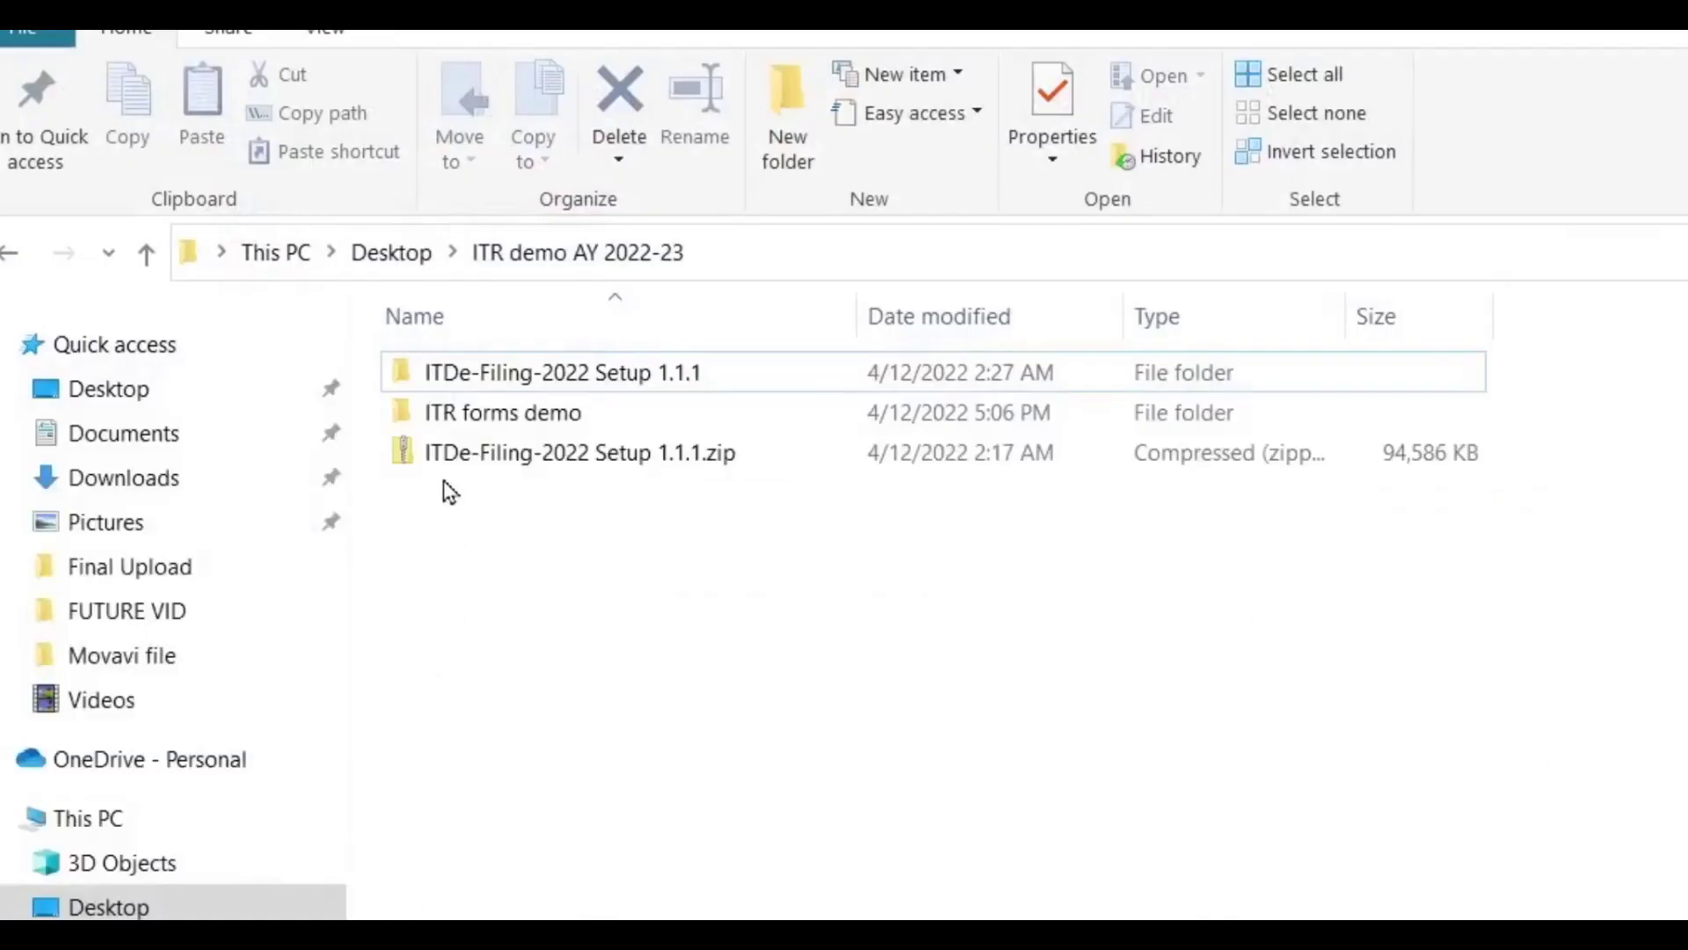
Open the extracted ITDe-Filing-2022 Setup 1.1.1 folder and select its setup .exe installer.
left_click(444, 472)
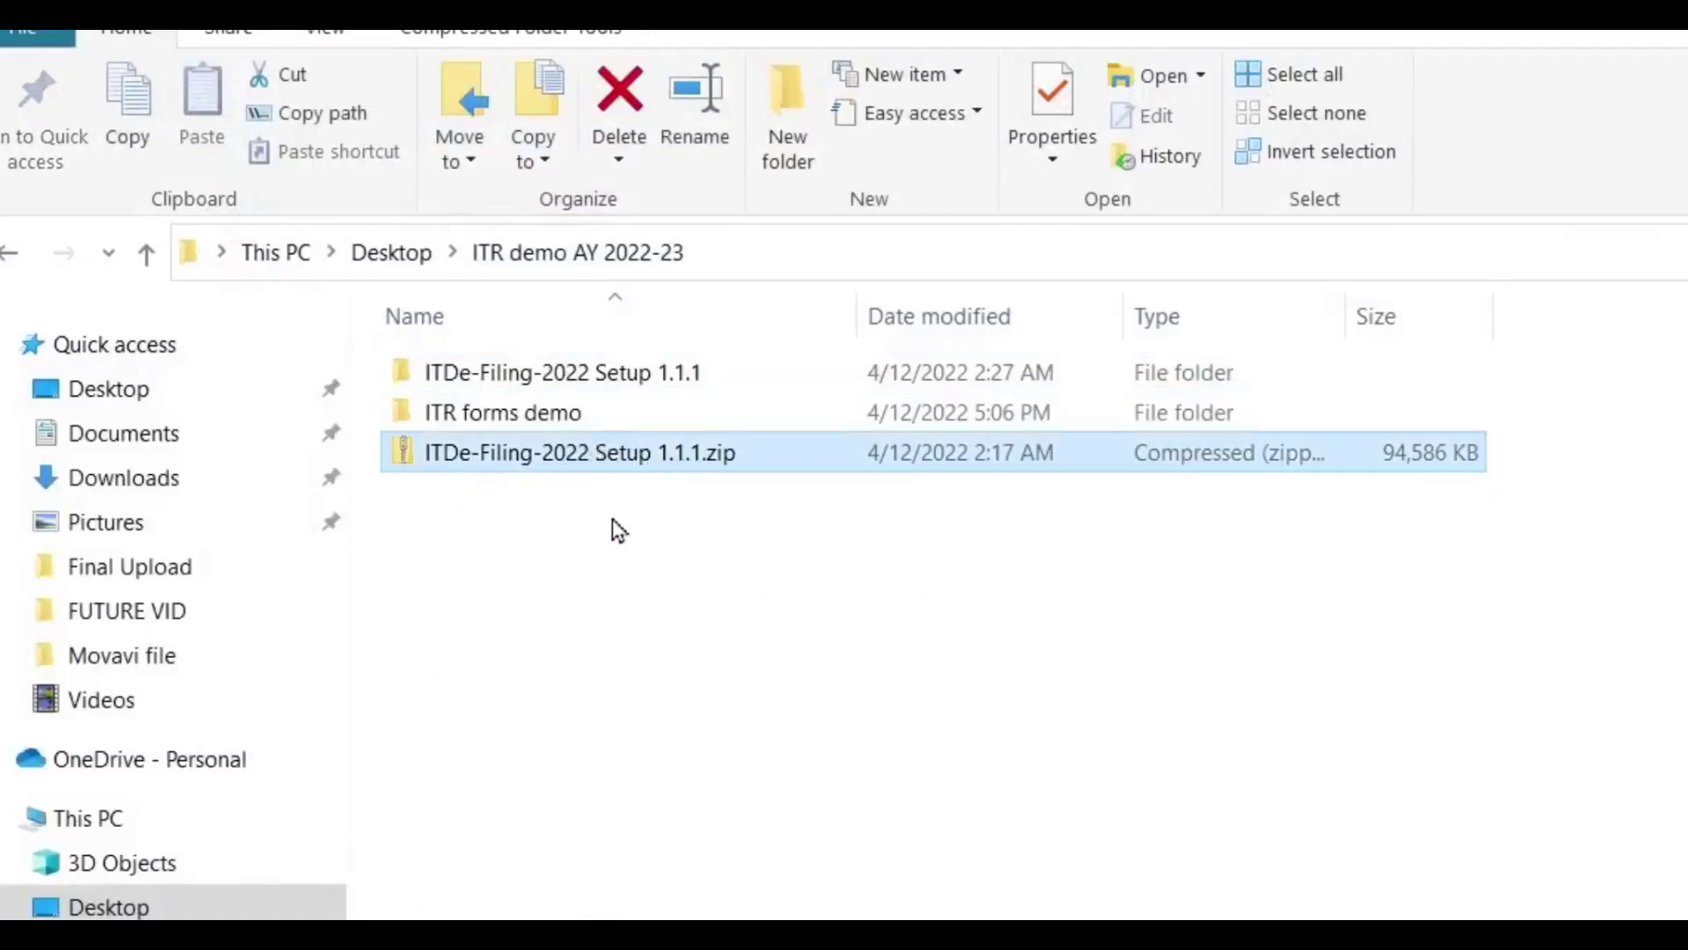
right_click(580, 464)
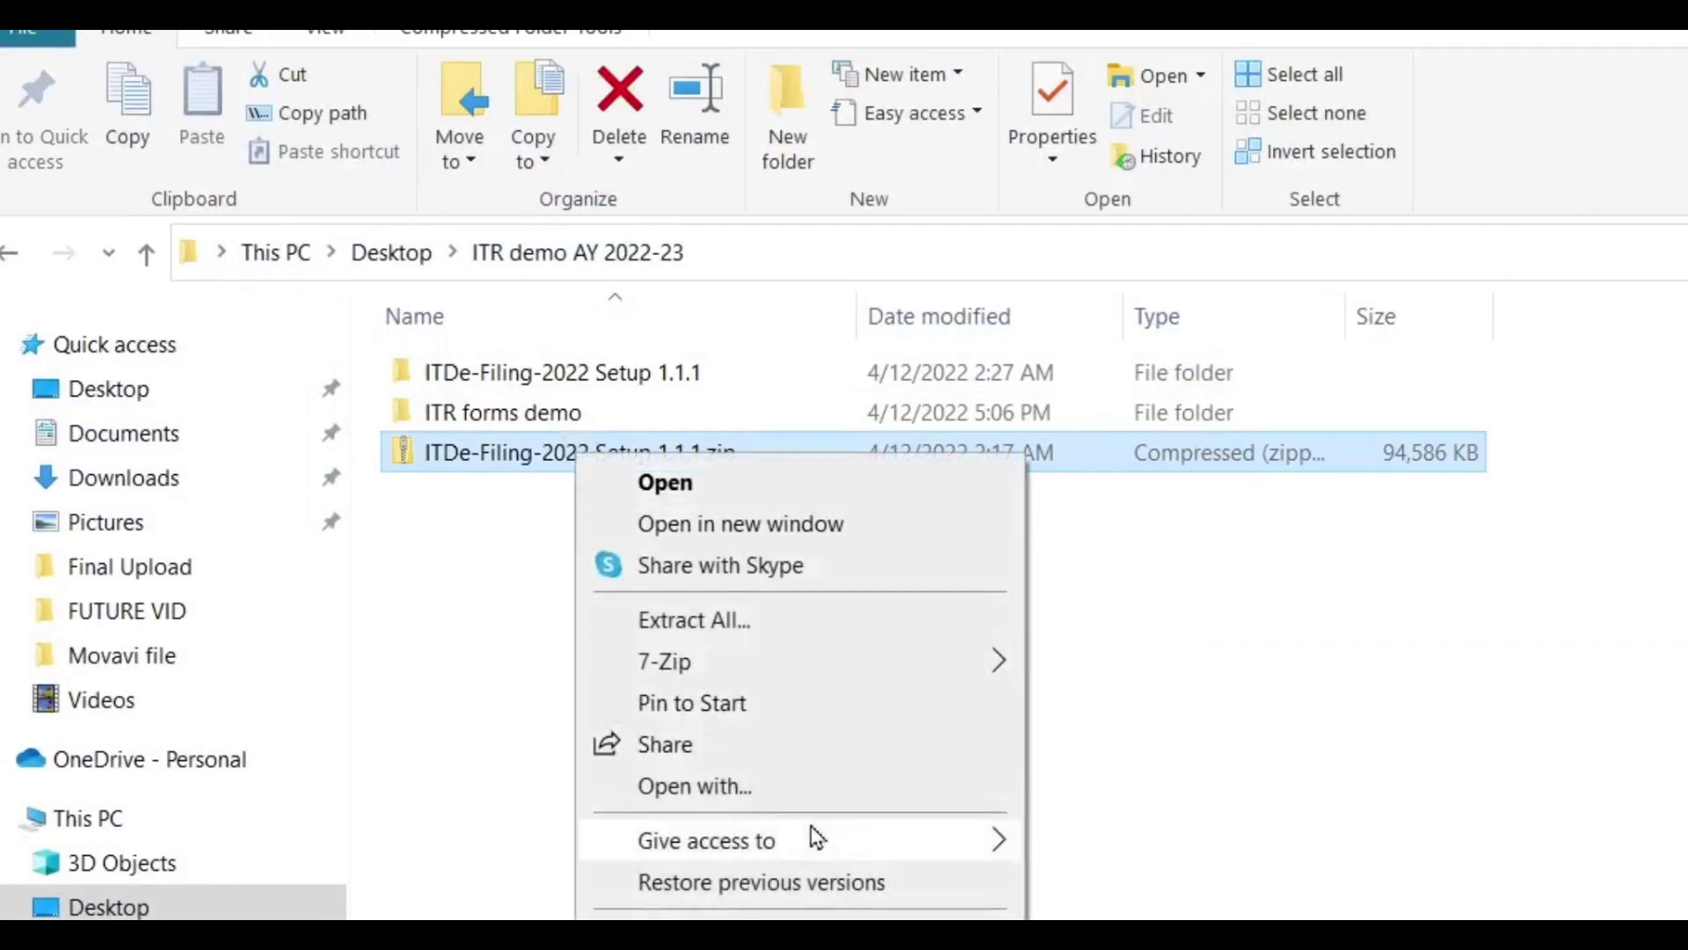
left_click(1214, 771)
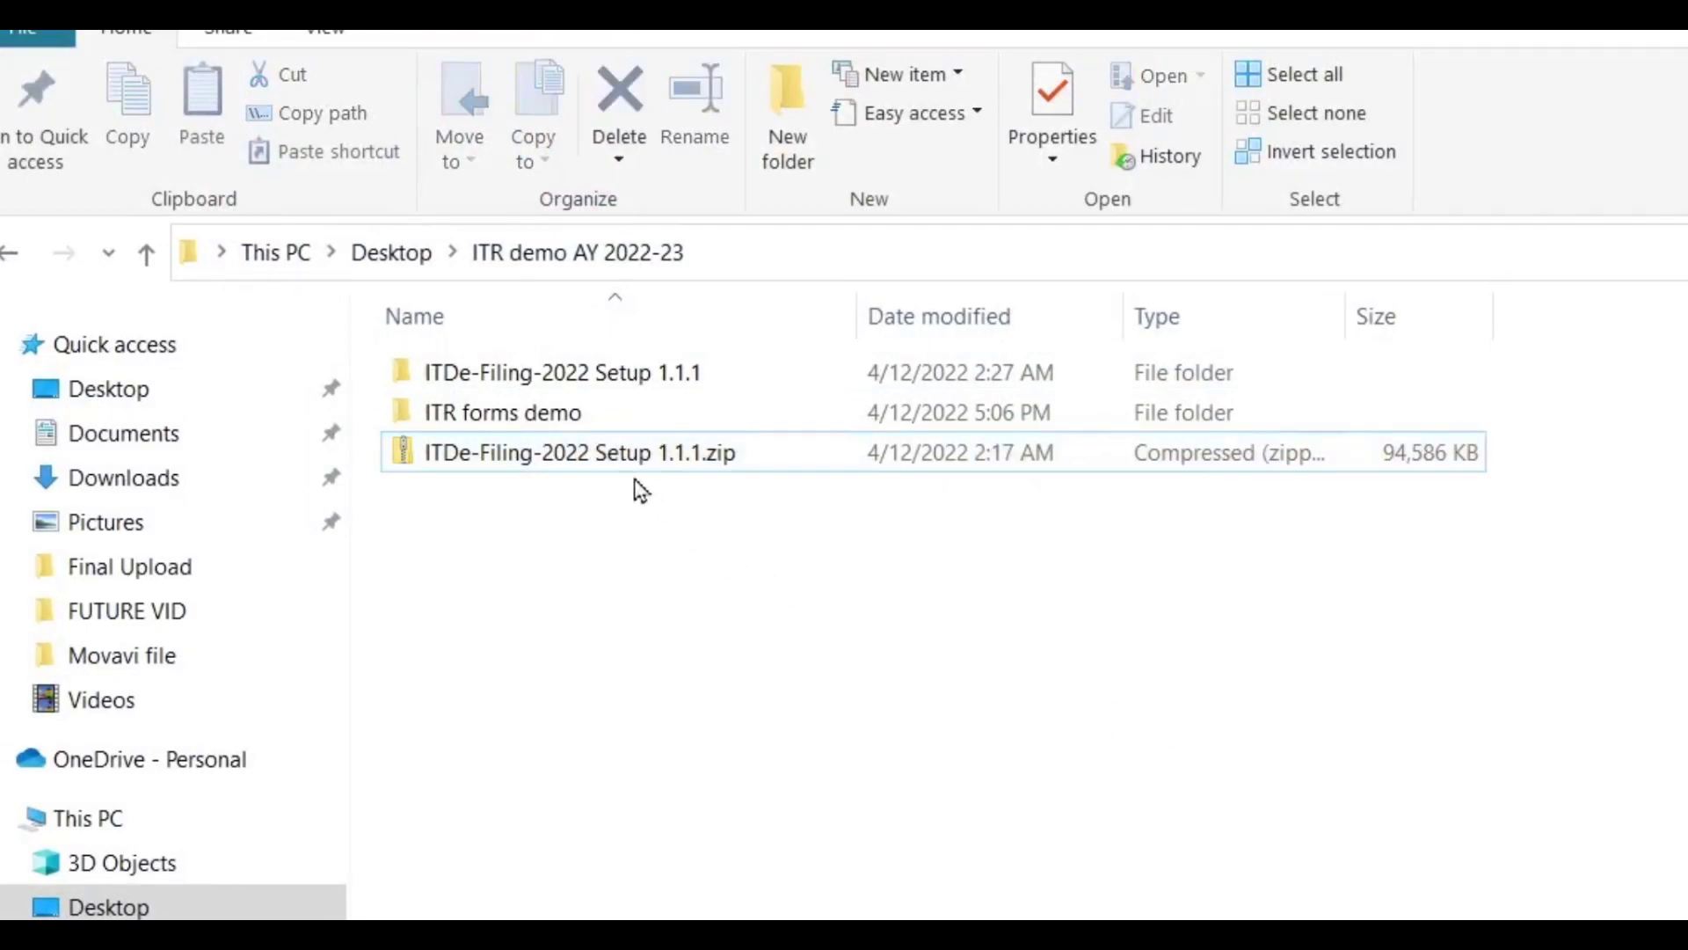
left_click(489, 384)
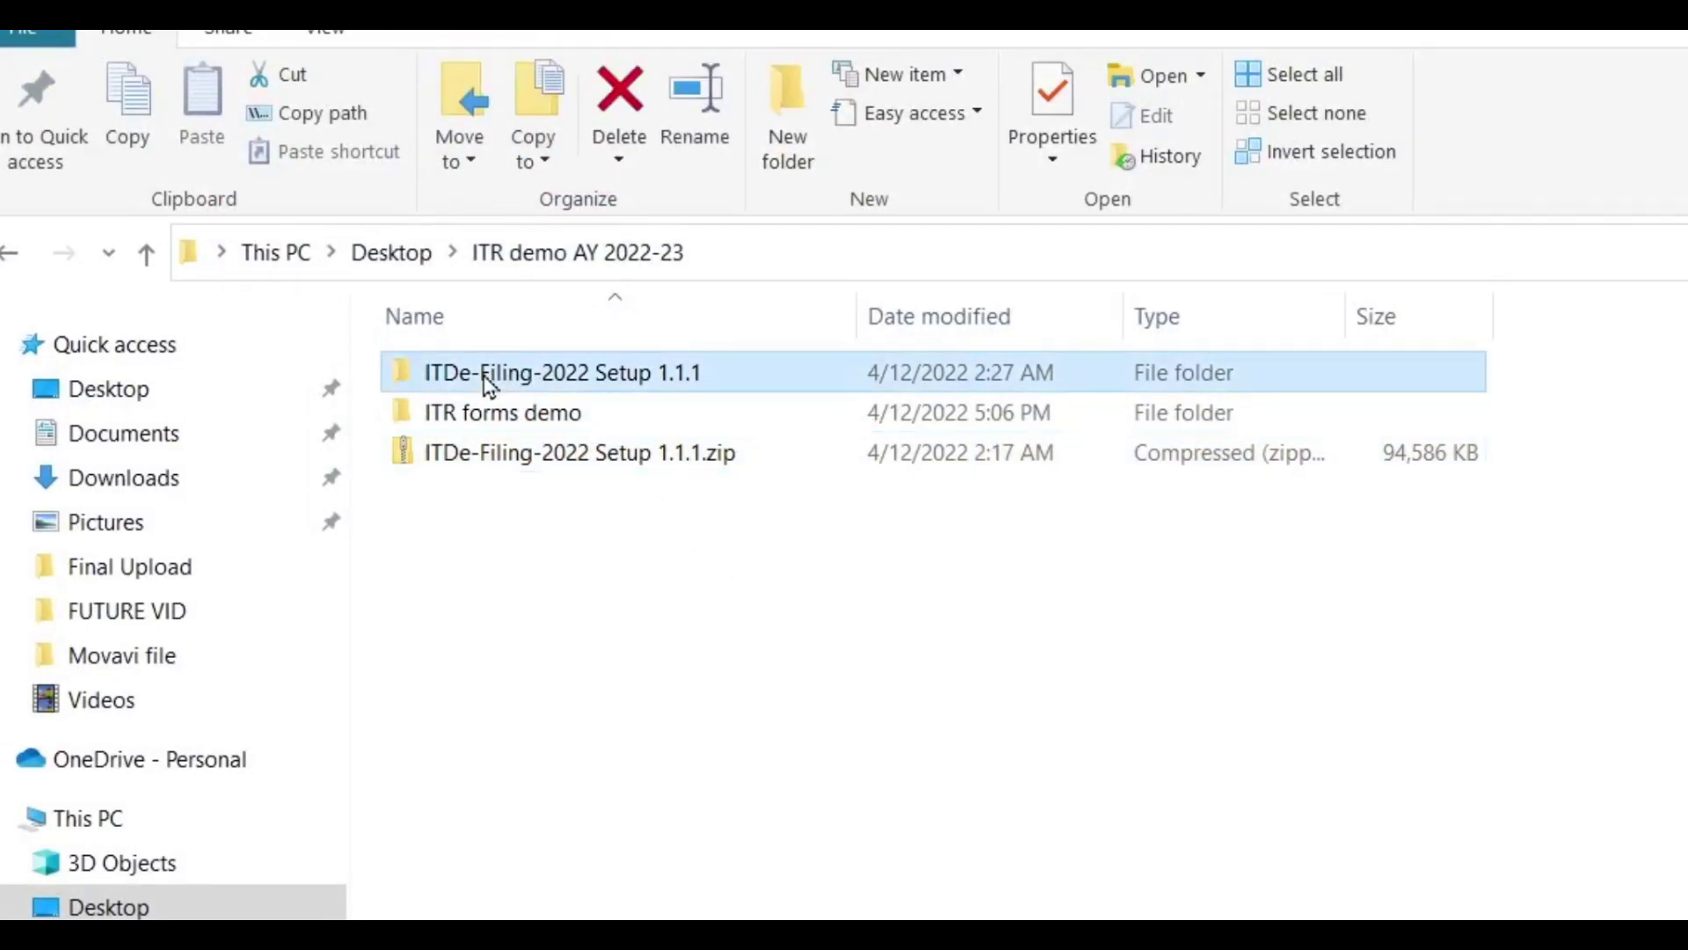
left_click(591, 370)
double_click(567, 370)
left_click(440, 370)
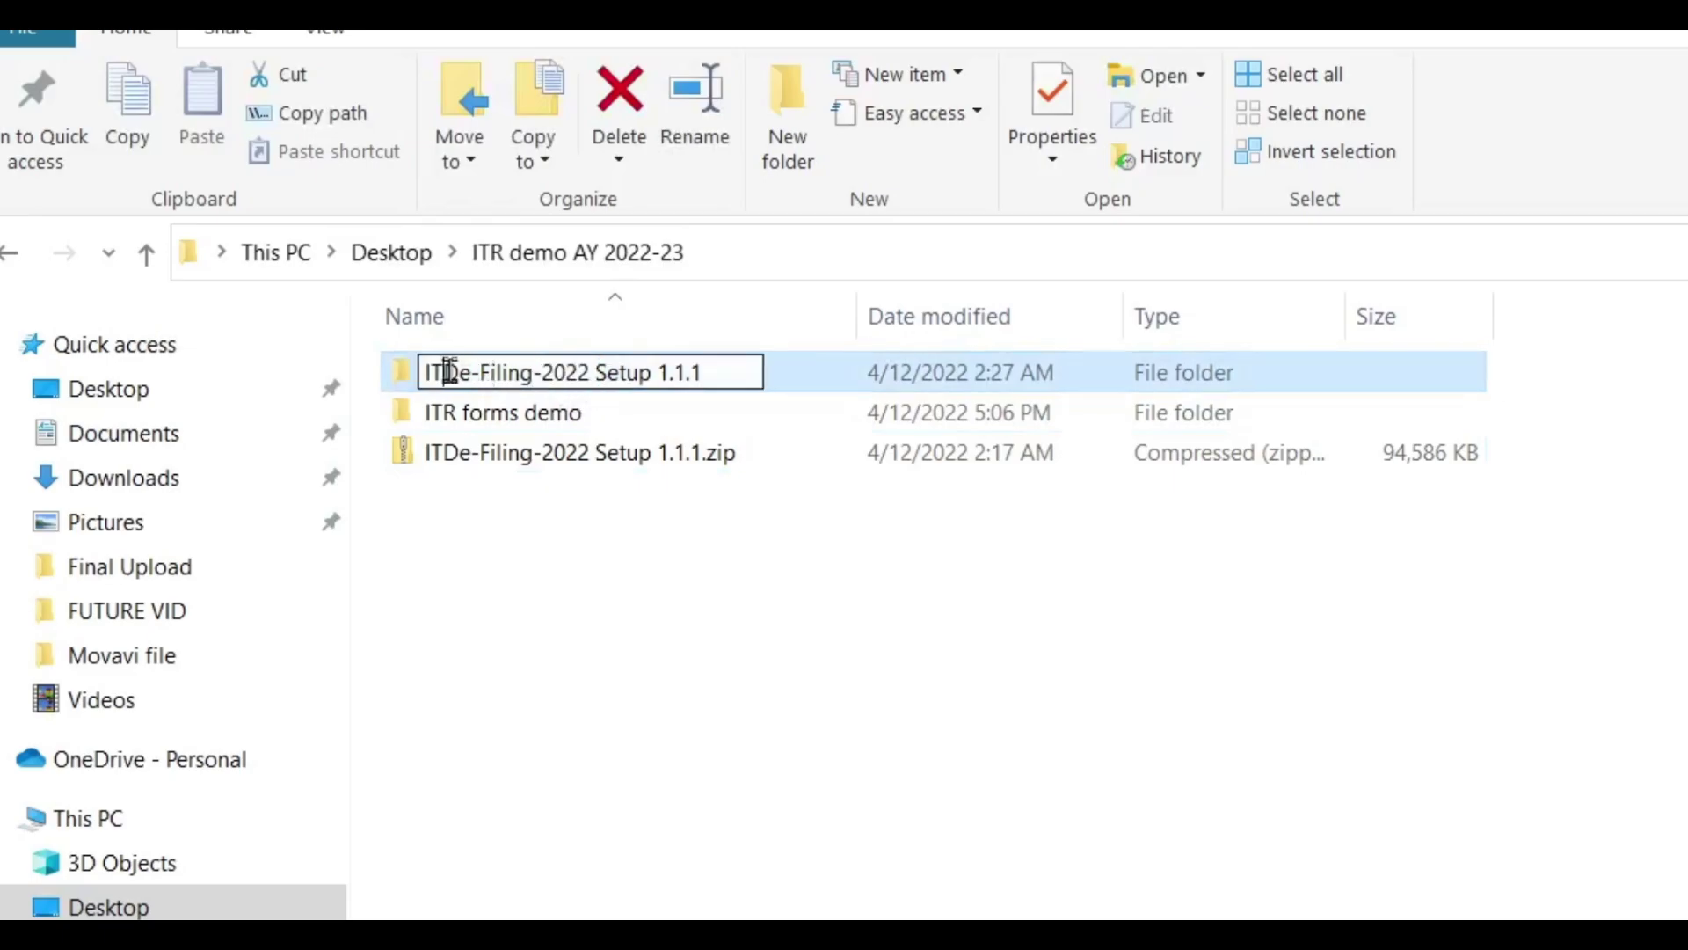
double_click(401, 372)
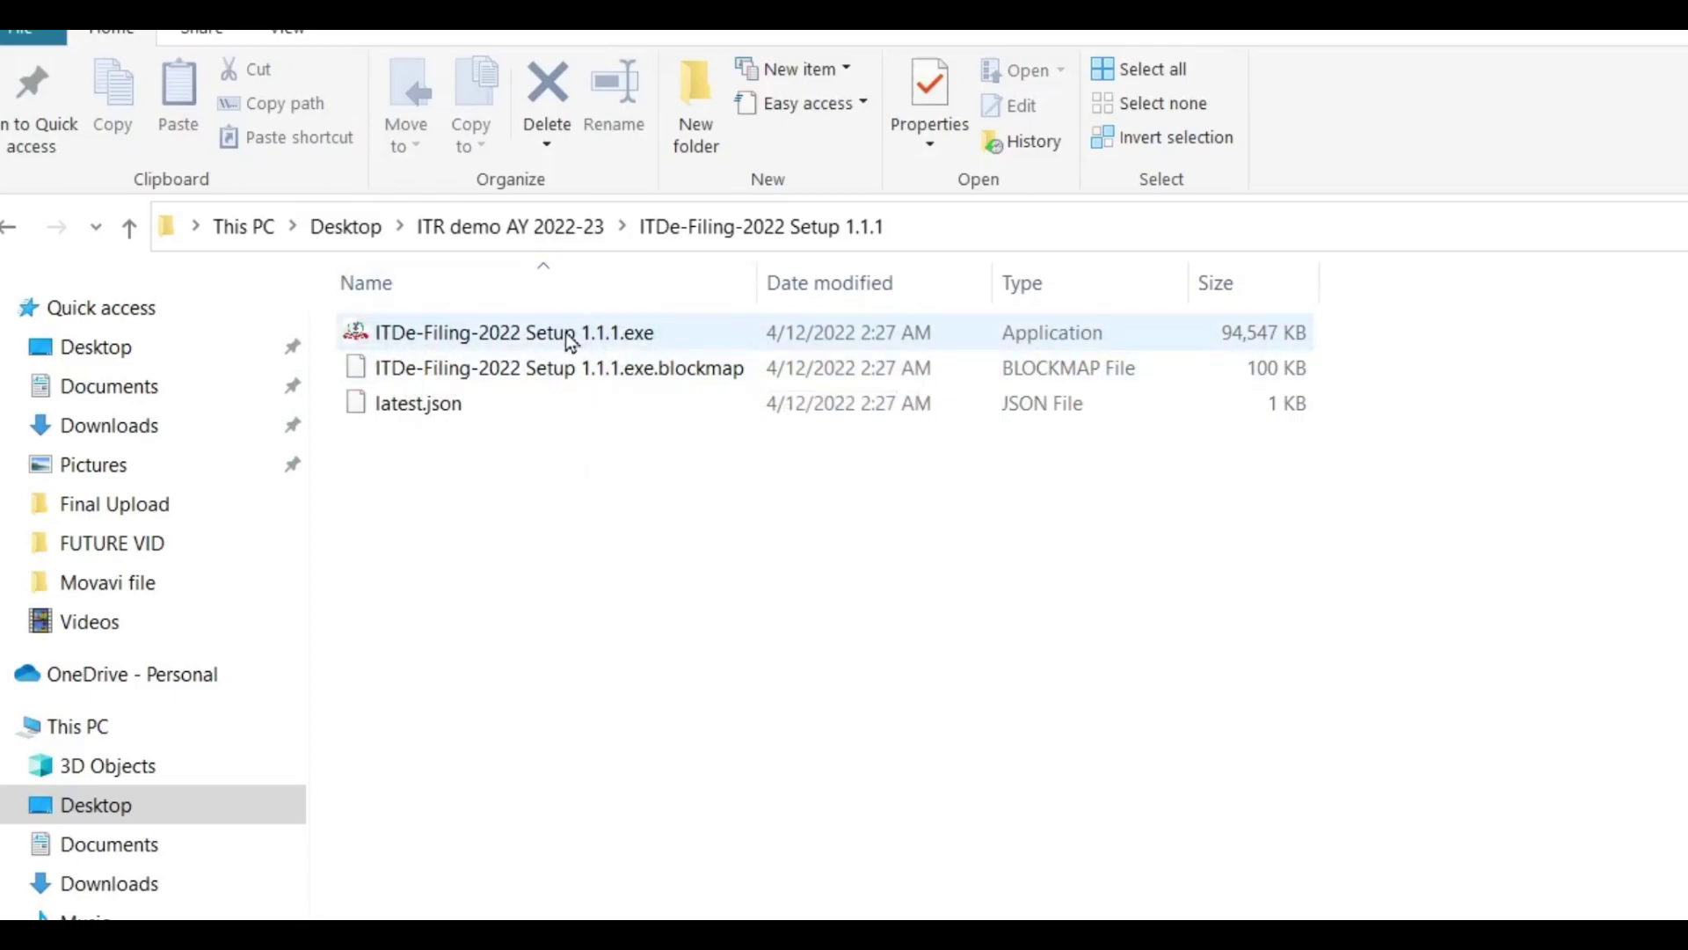
left_click(570, 339)
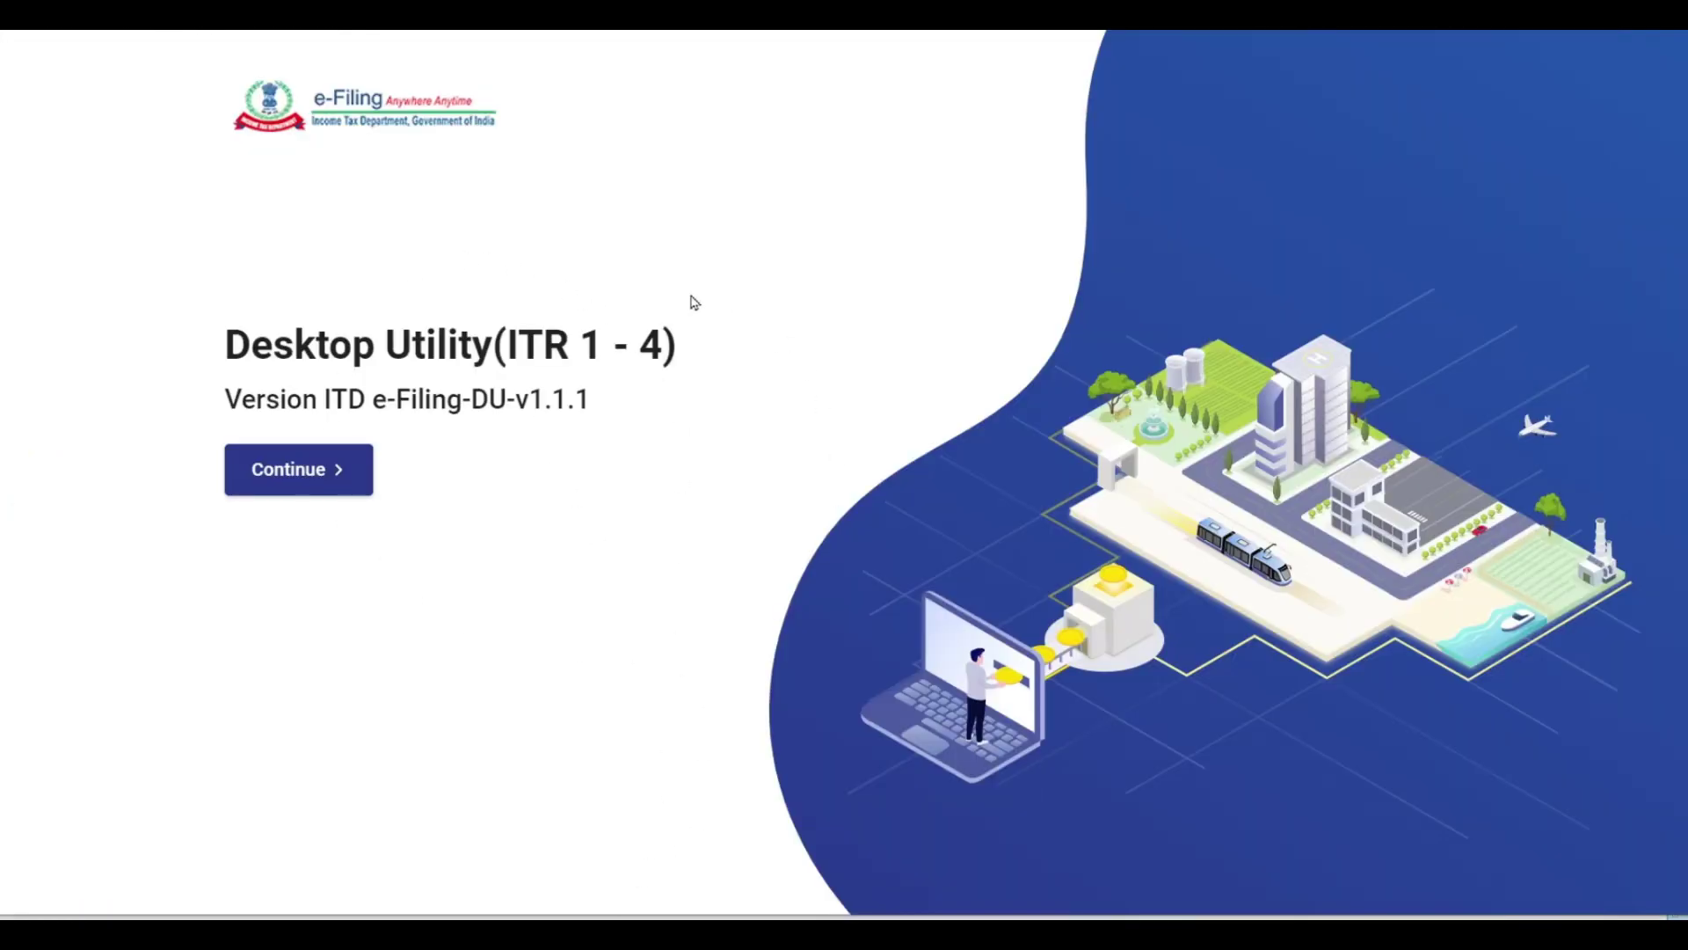
Start an A.Y. 2022-23 return, try Download Pre-filled Data, then go back to the options.
left_click(336, 470)
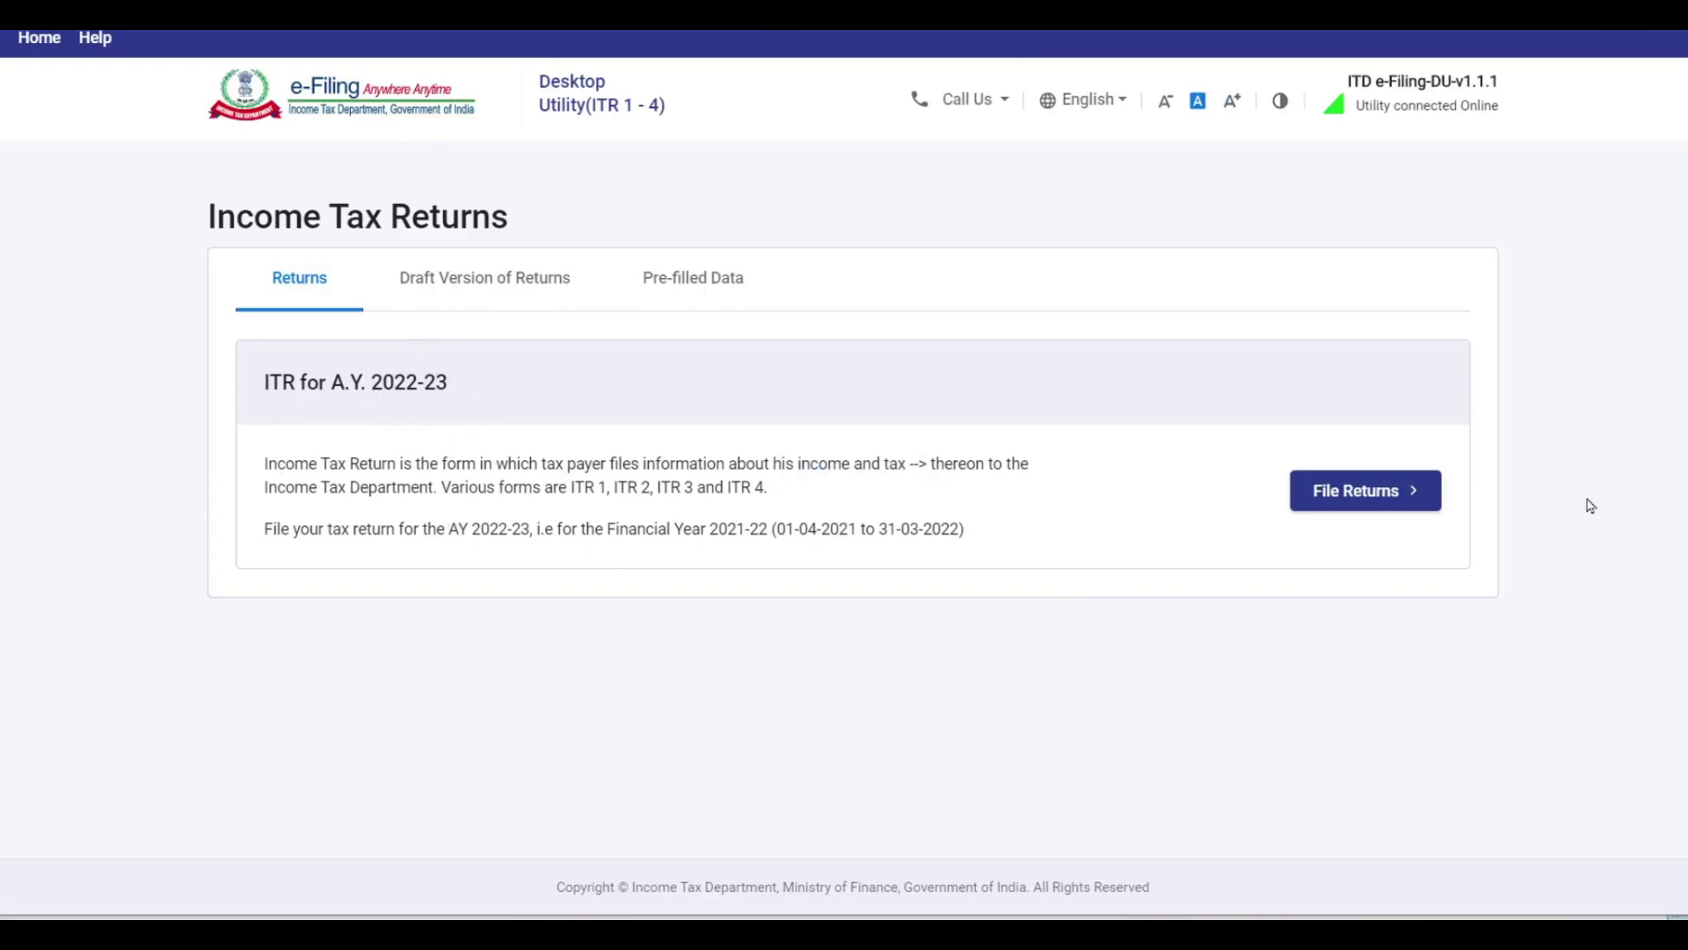
left_click(1366, 492)
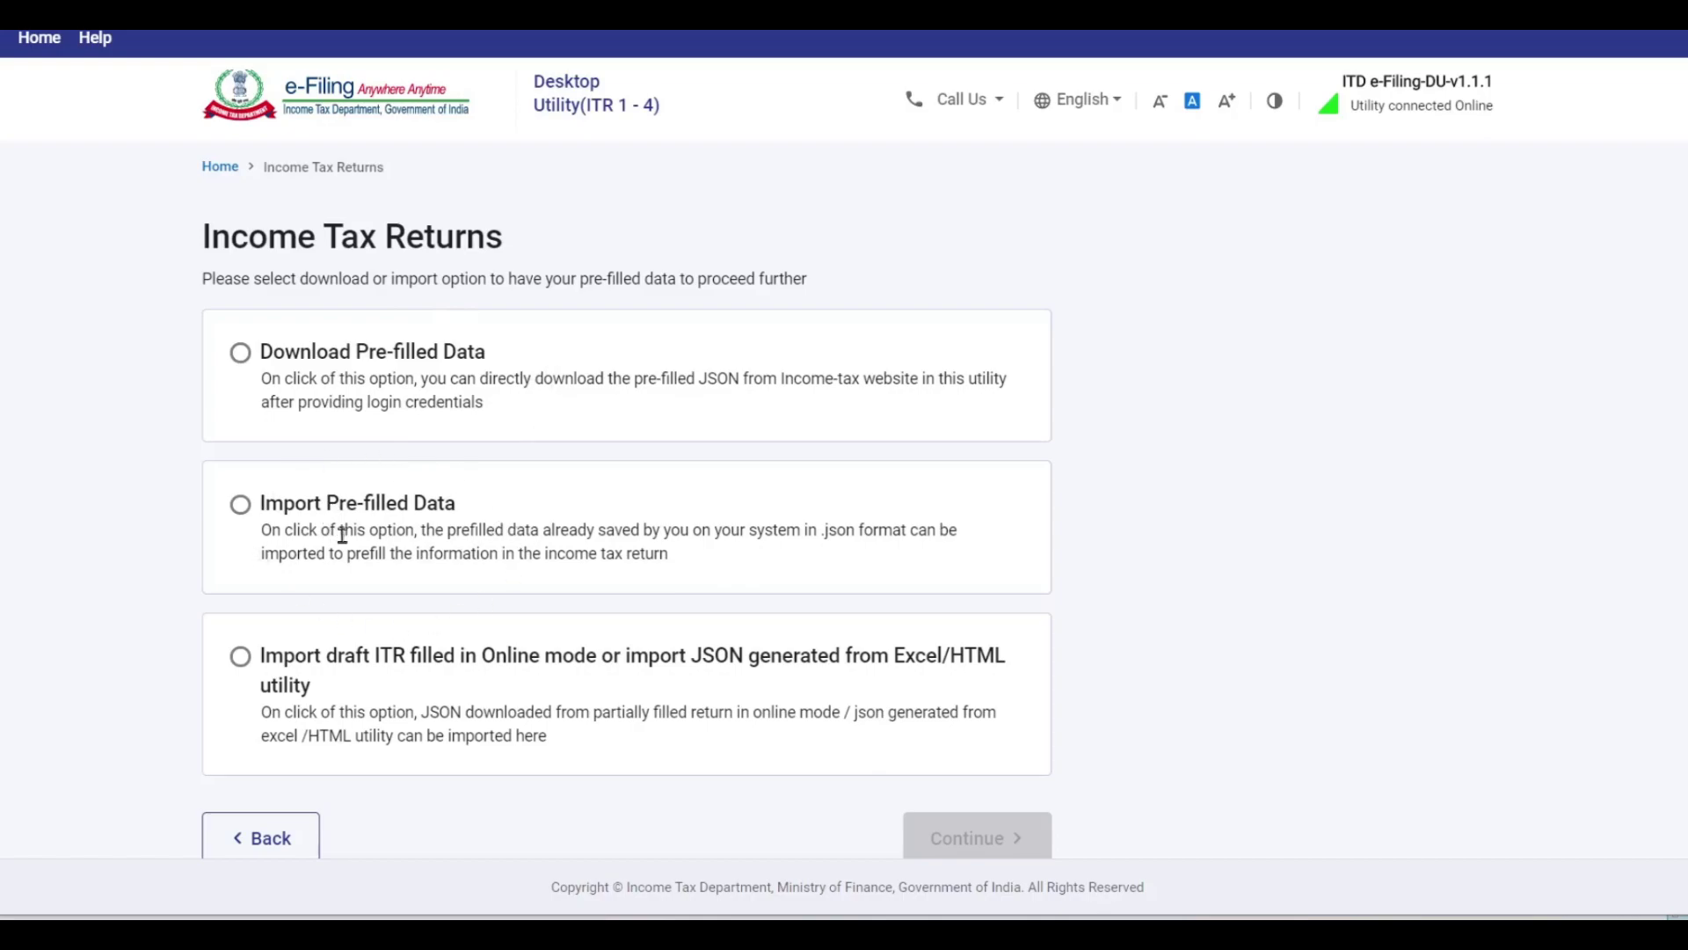
left_click(240, 351)
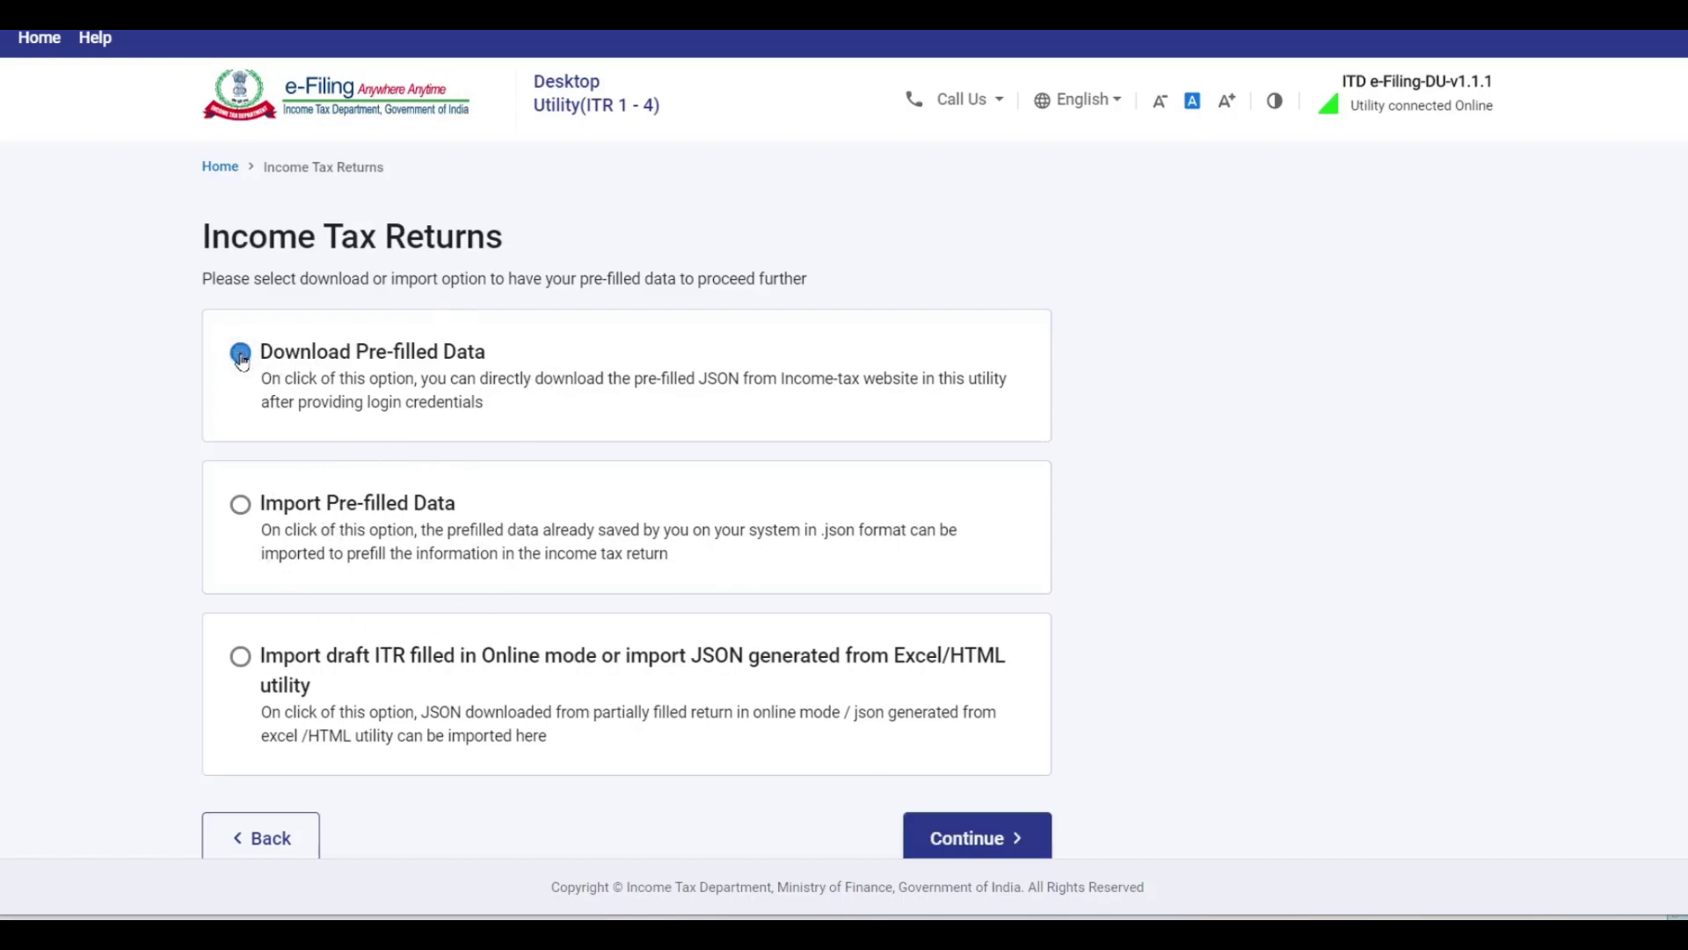
left_click(976, 837)
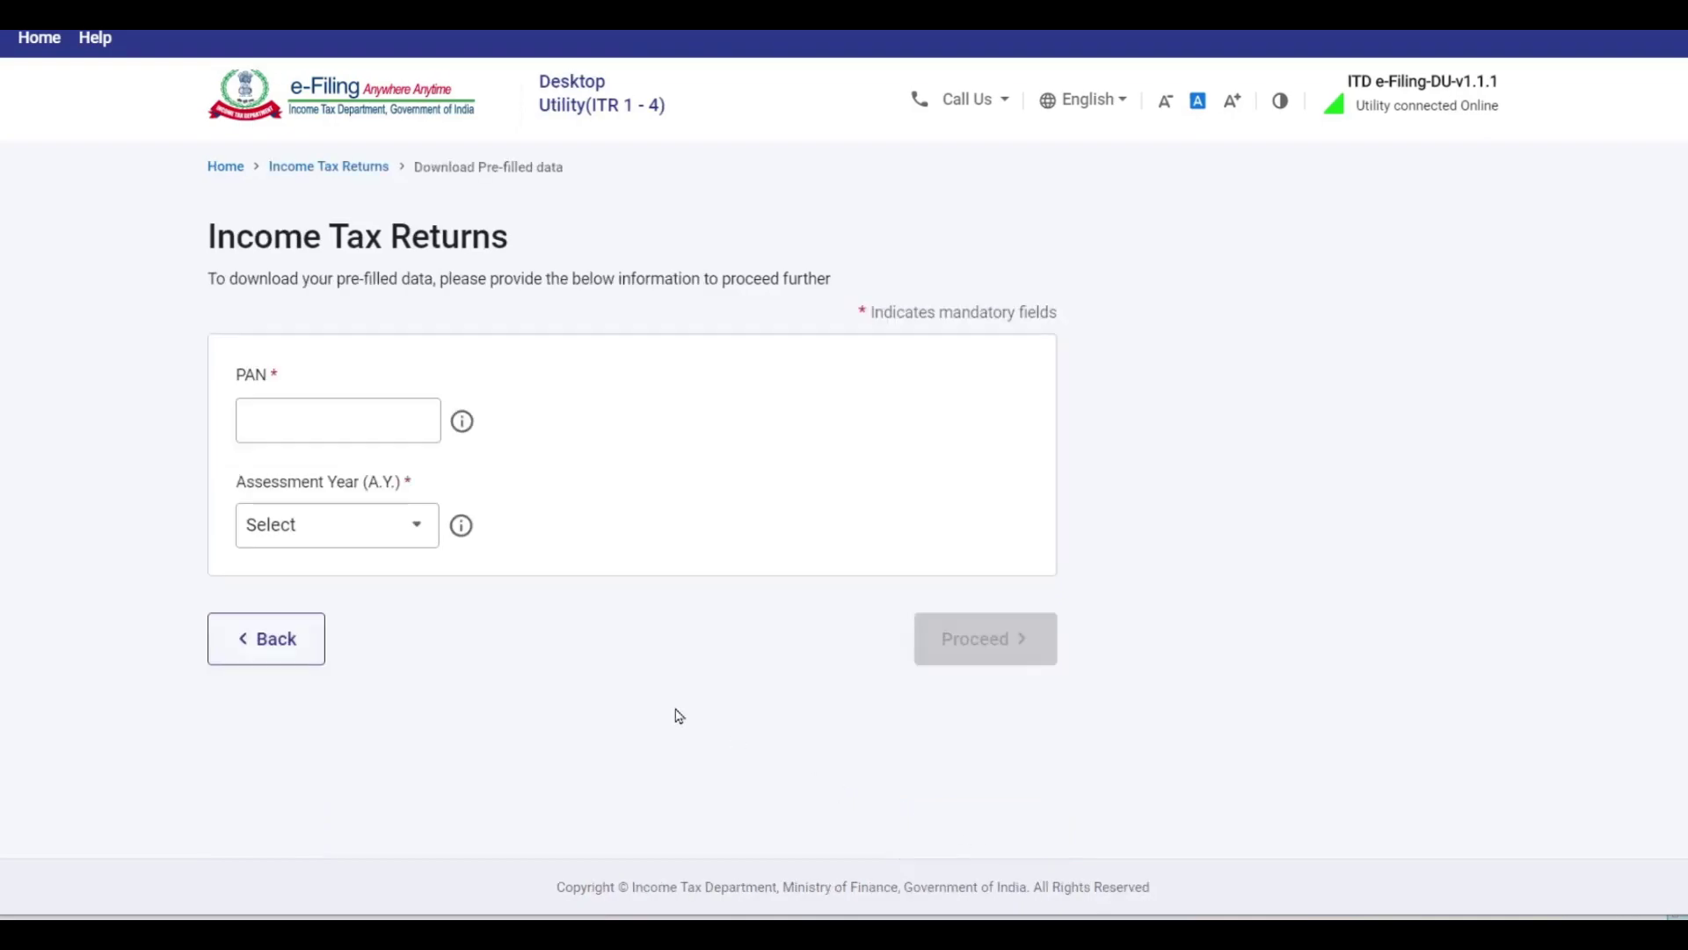
left_click(332, 413)
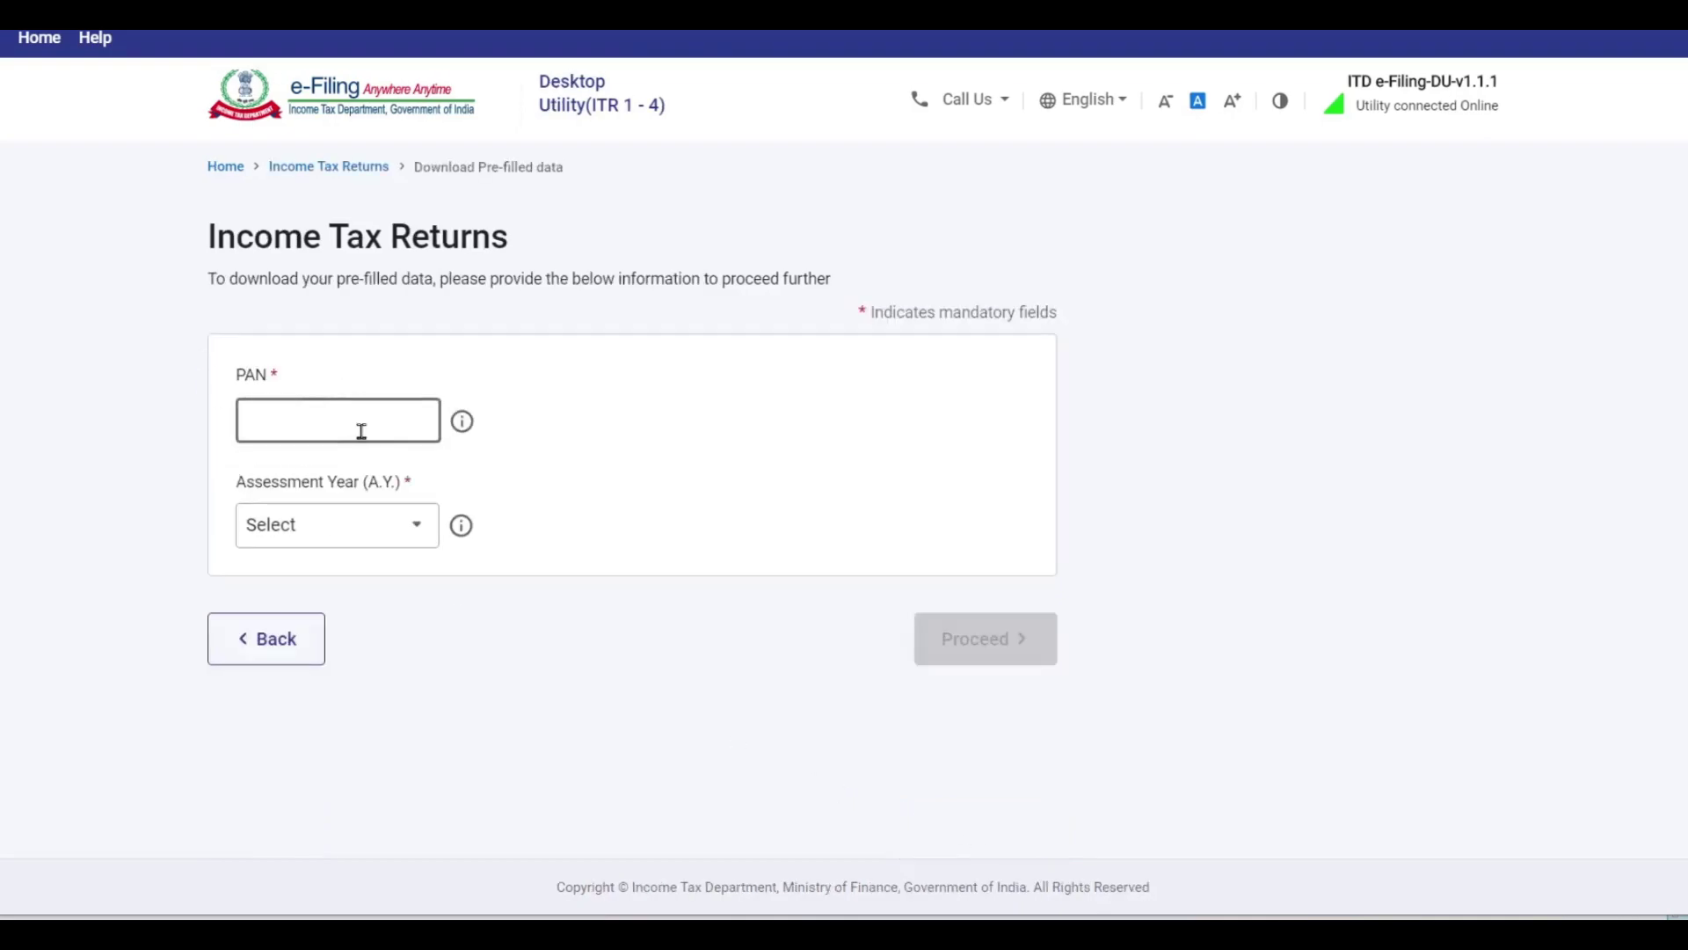
left_click(289, 640)
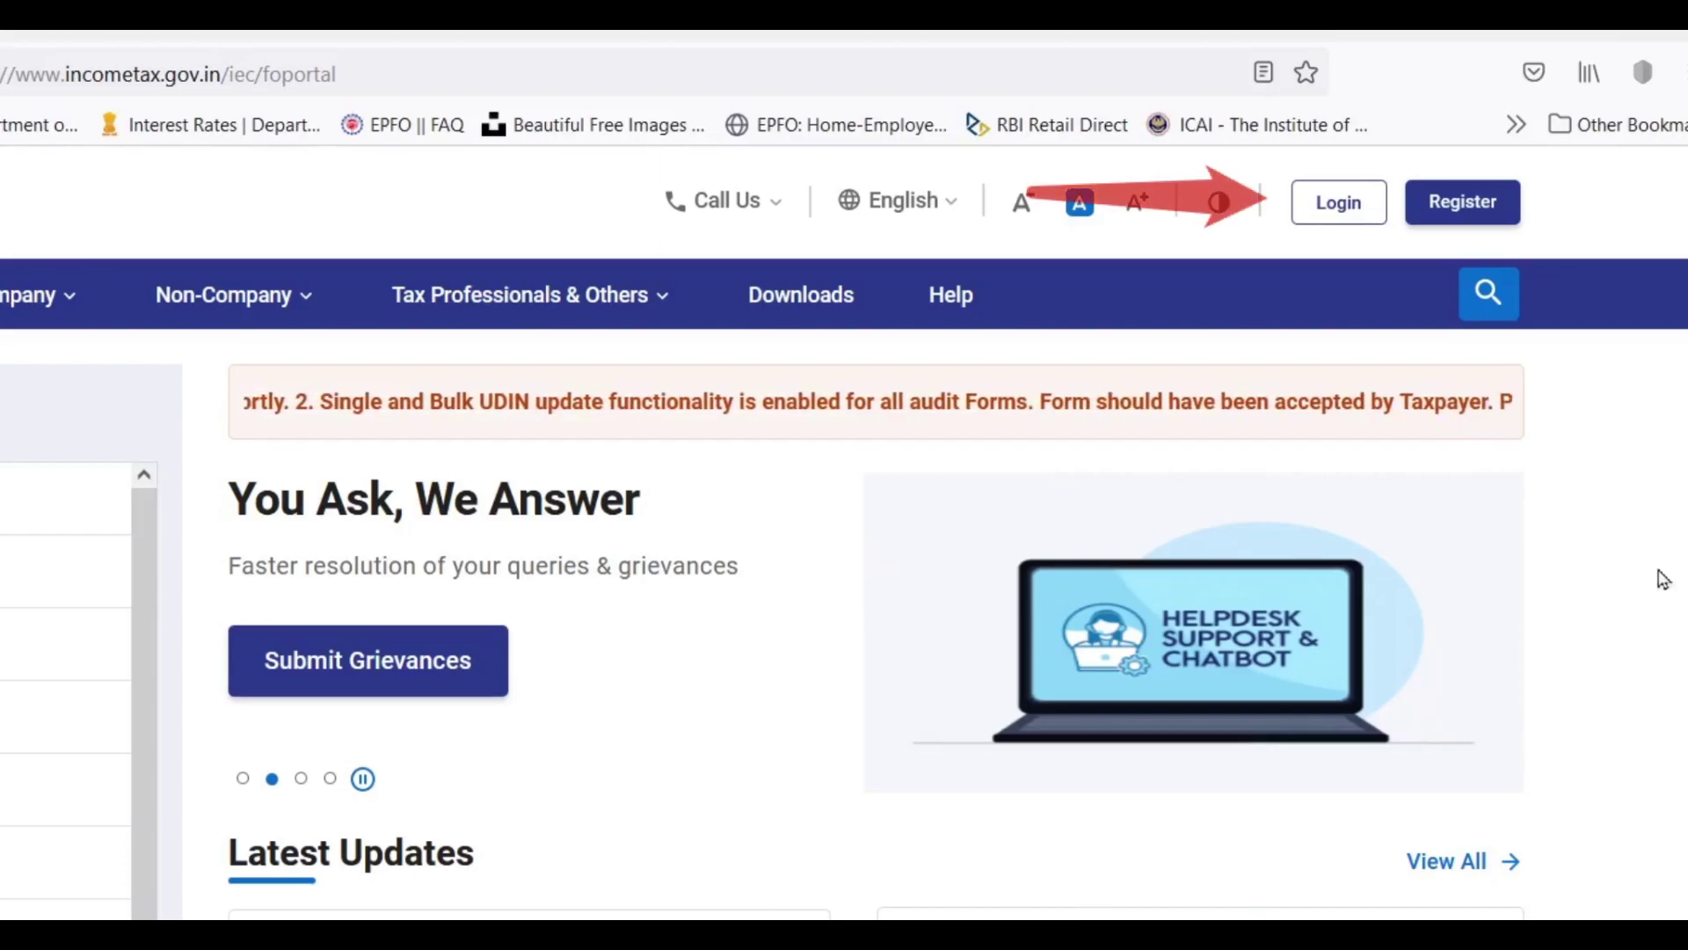
Log in to the portal and look through the My Profile personal and contact details.
left_click(1343, 205)
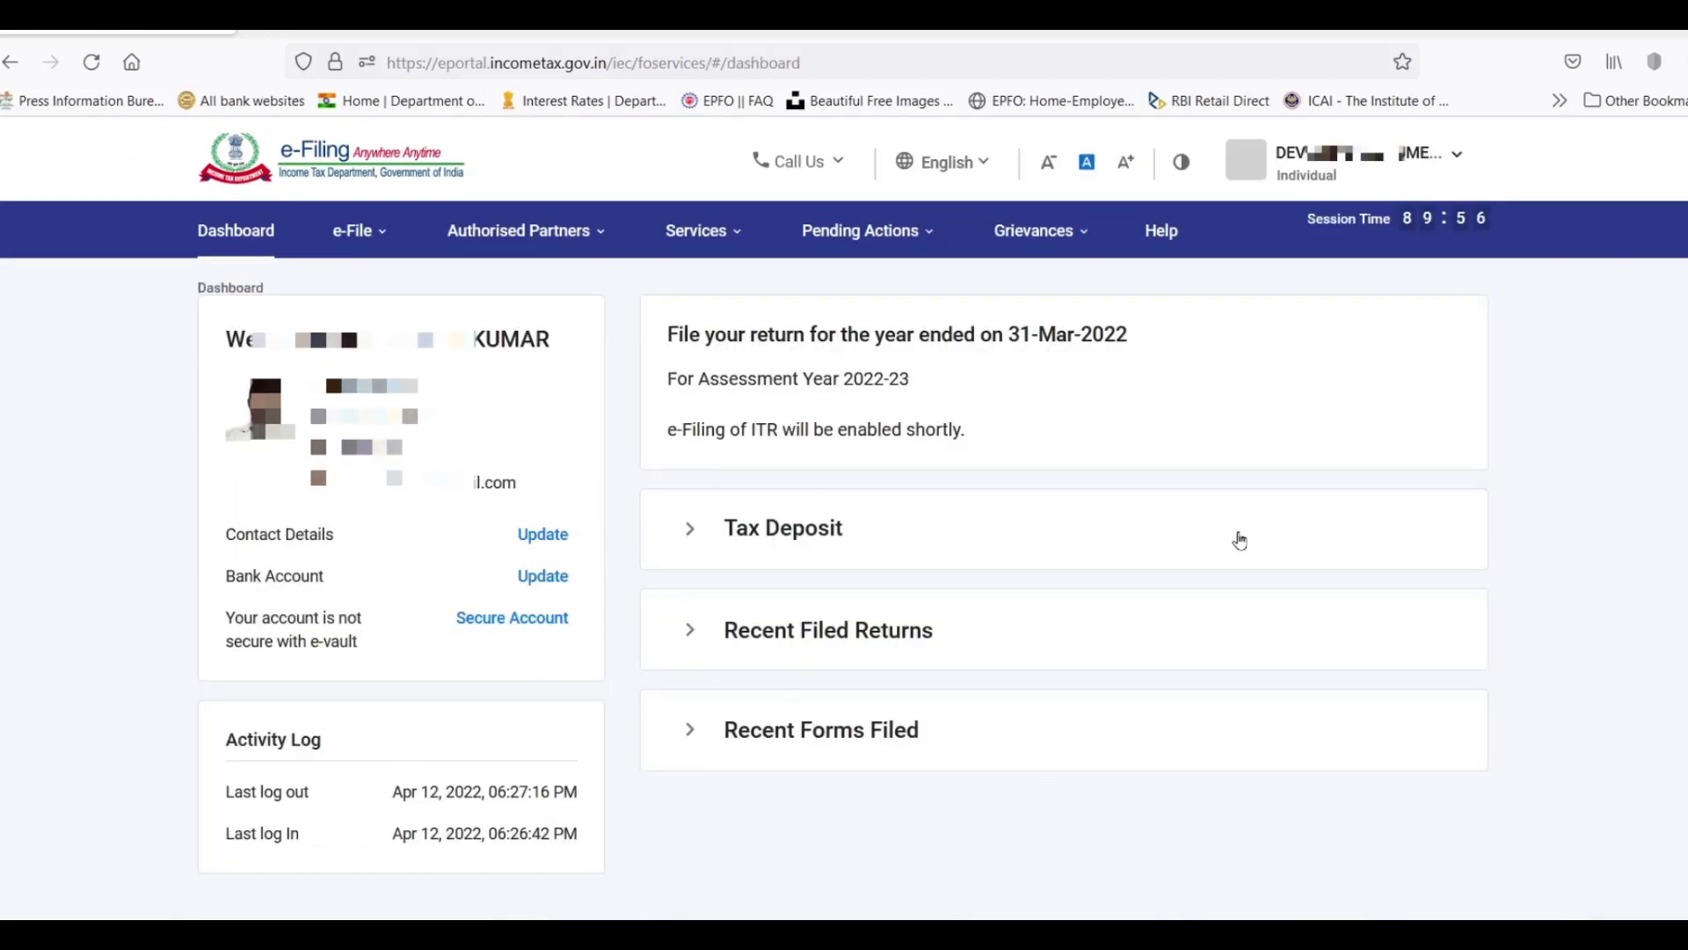
left_click(1337, 166)
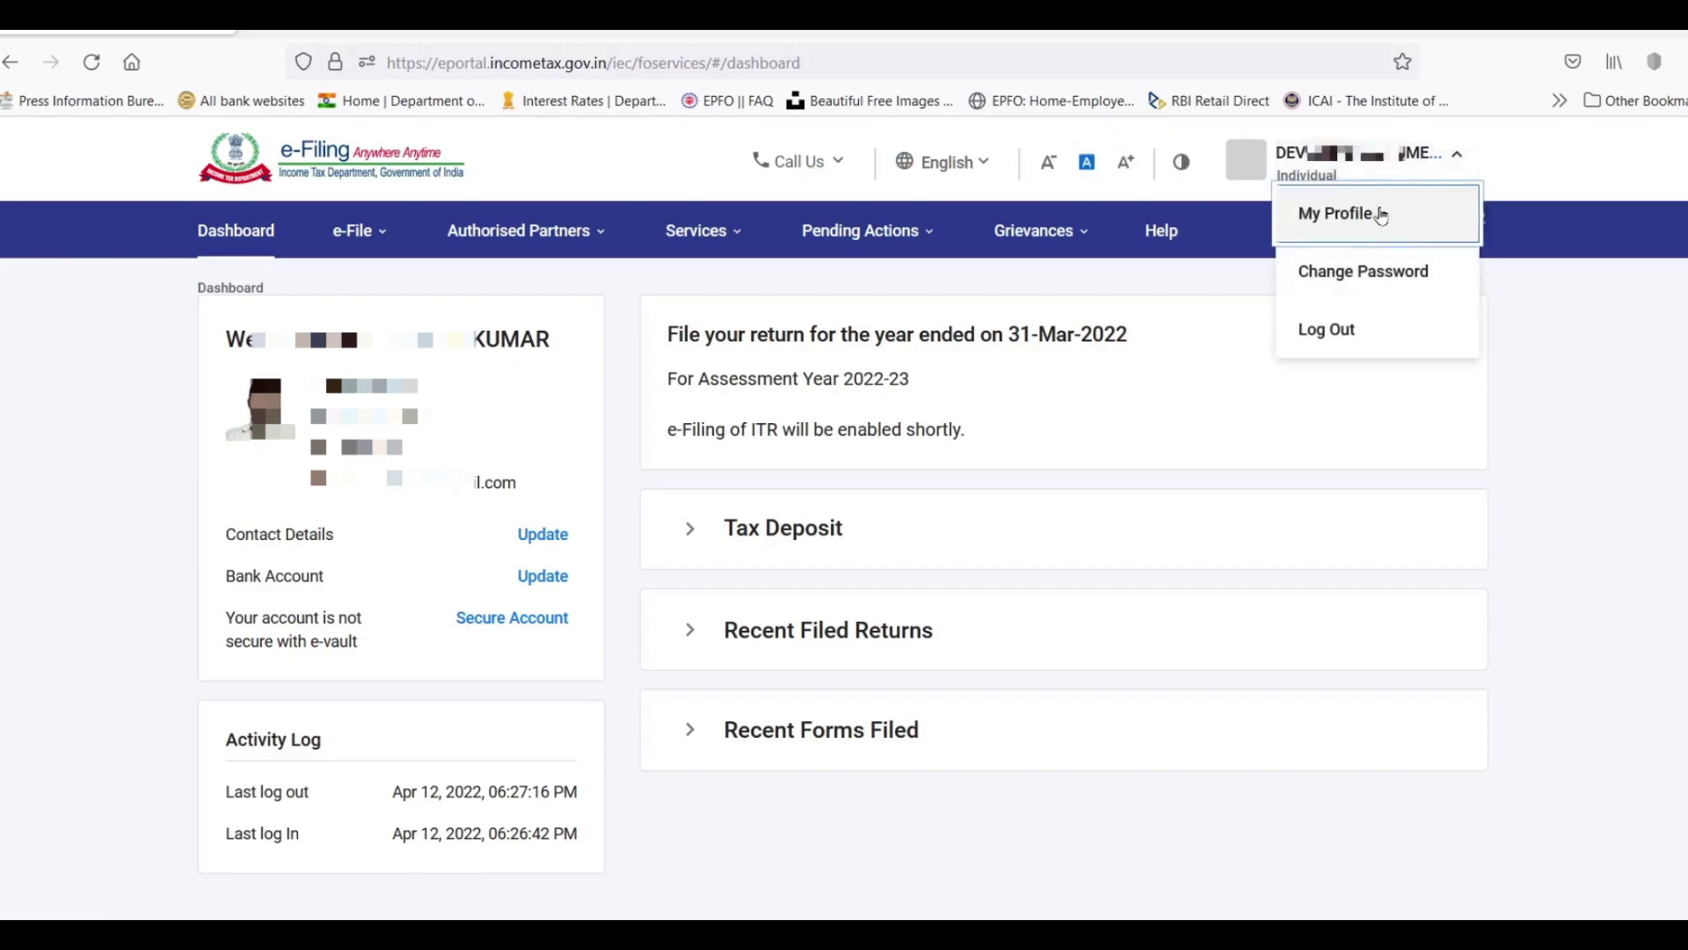
left_click(1363, 213)
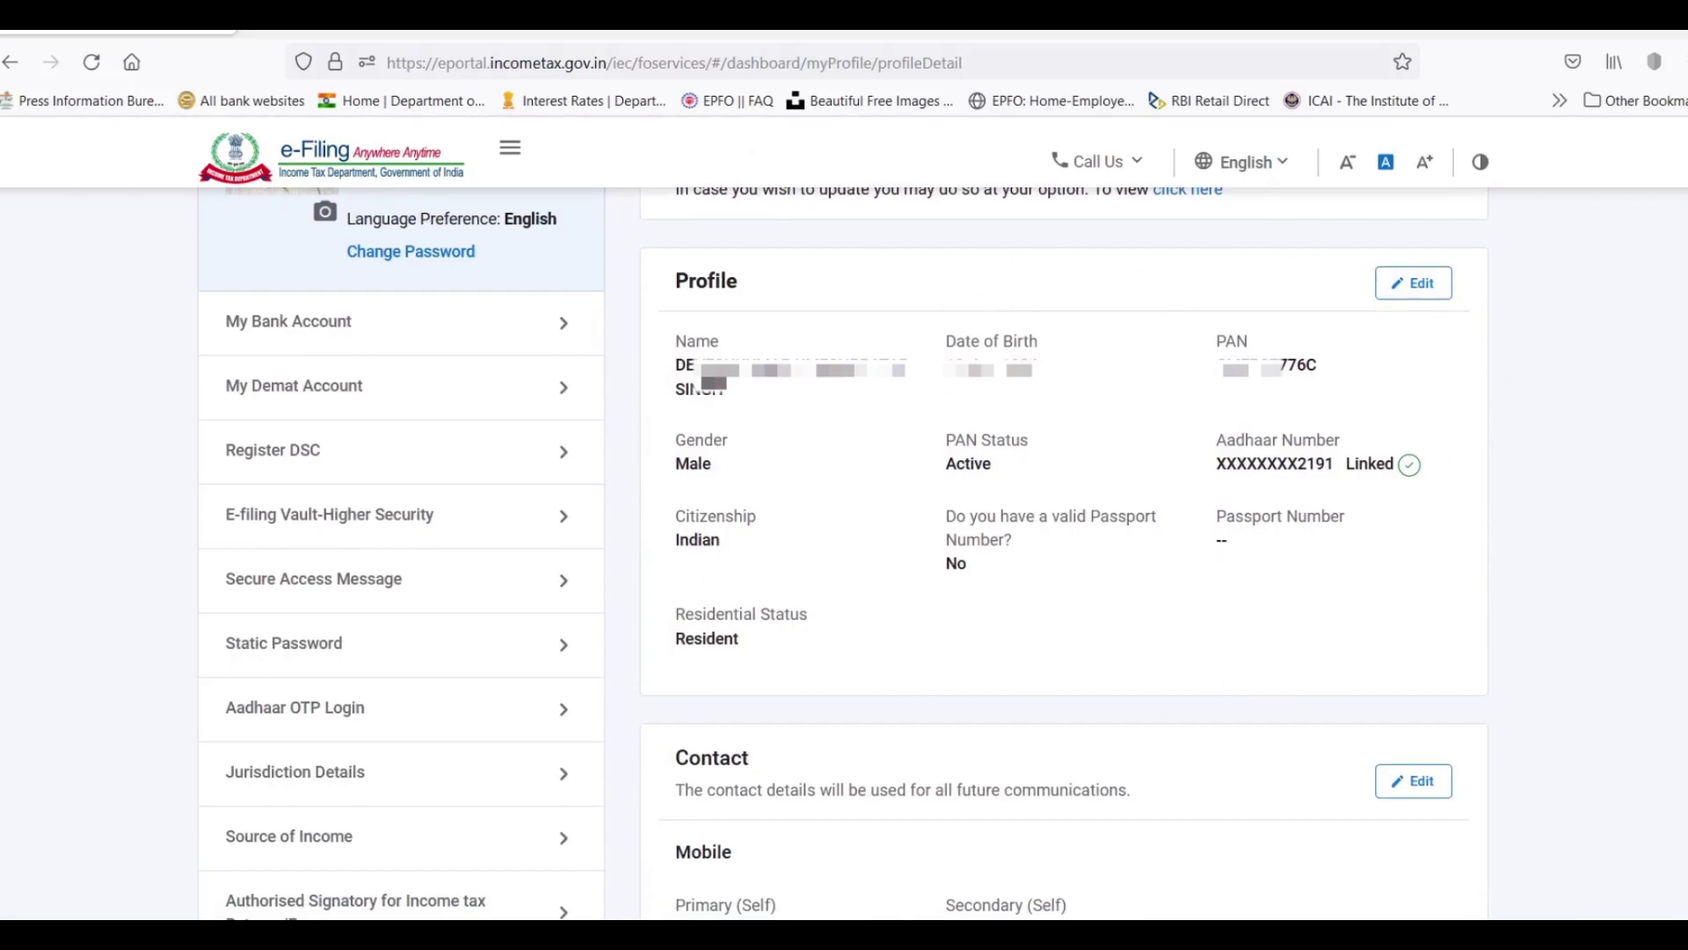
scroll(761, 486, "down", 4)
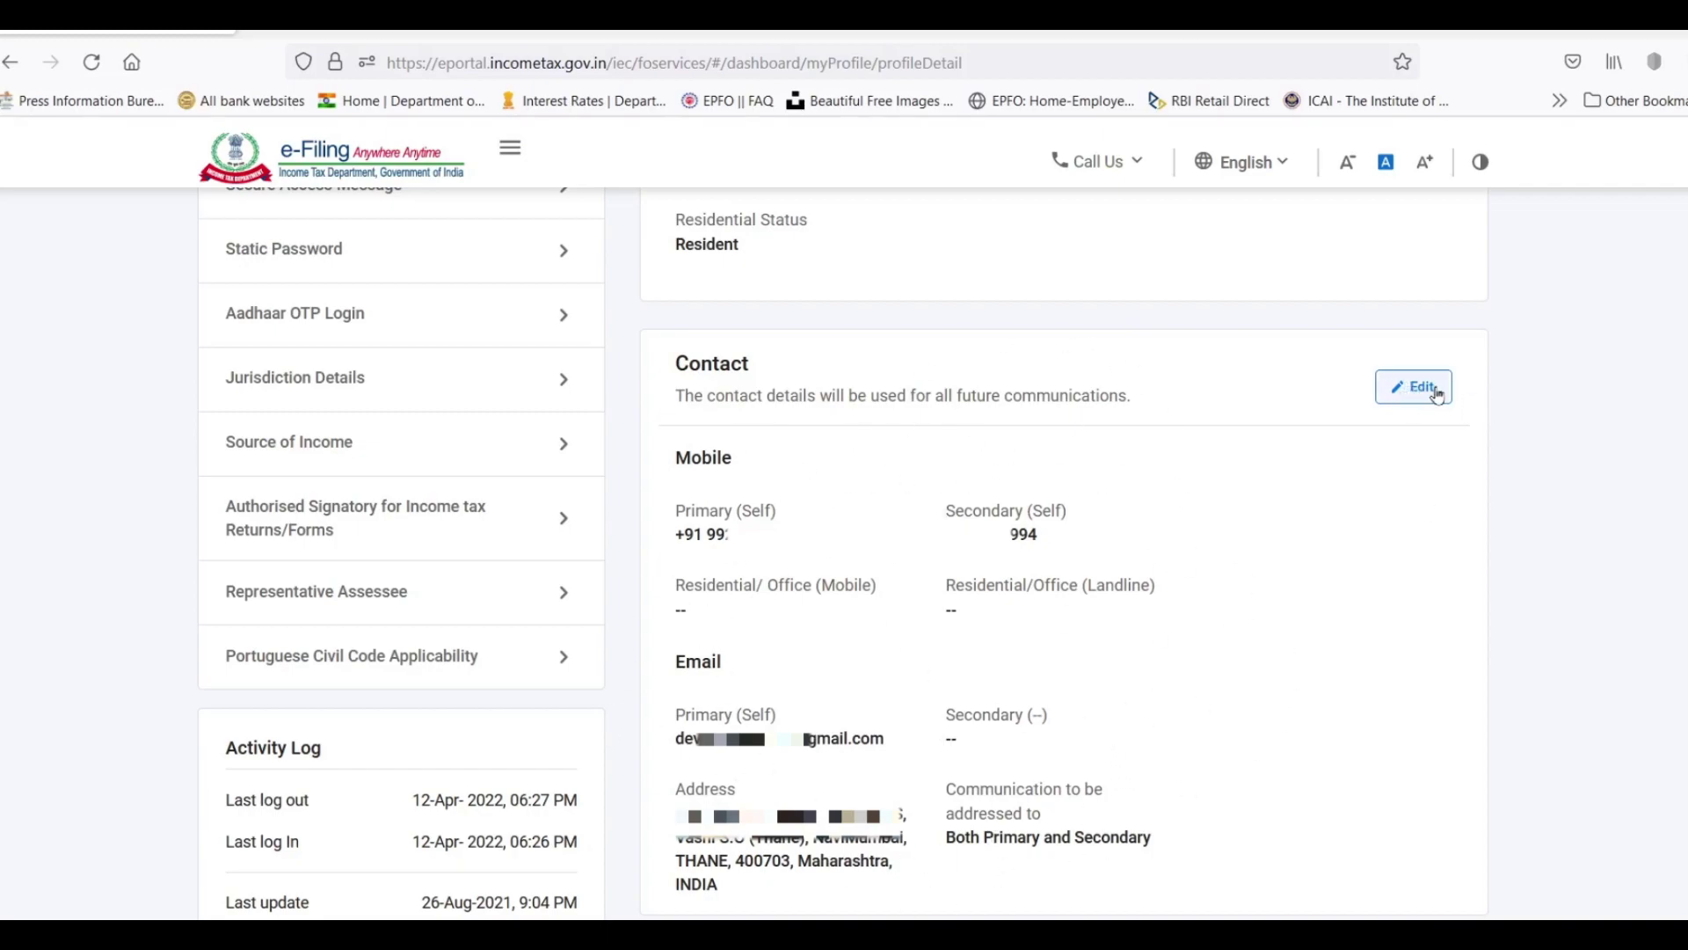
scroll(1679, 531, "up", 6)
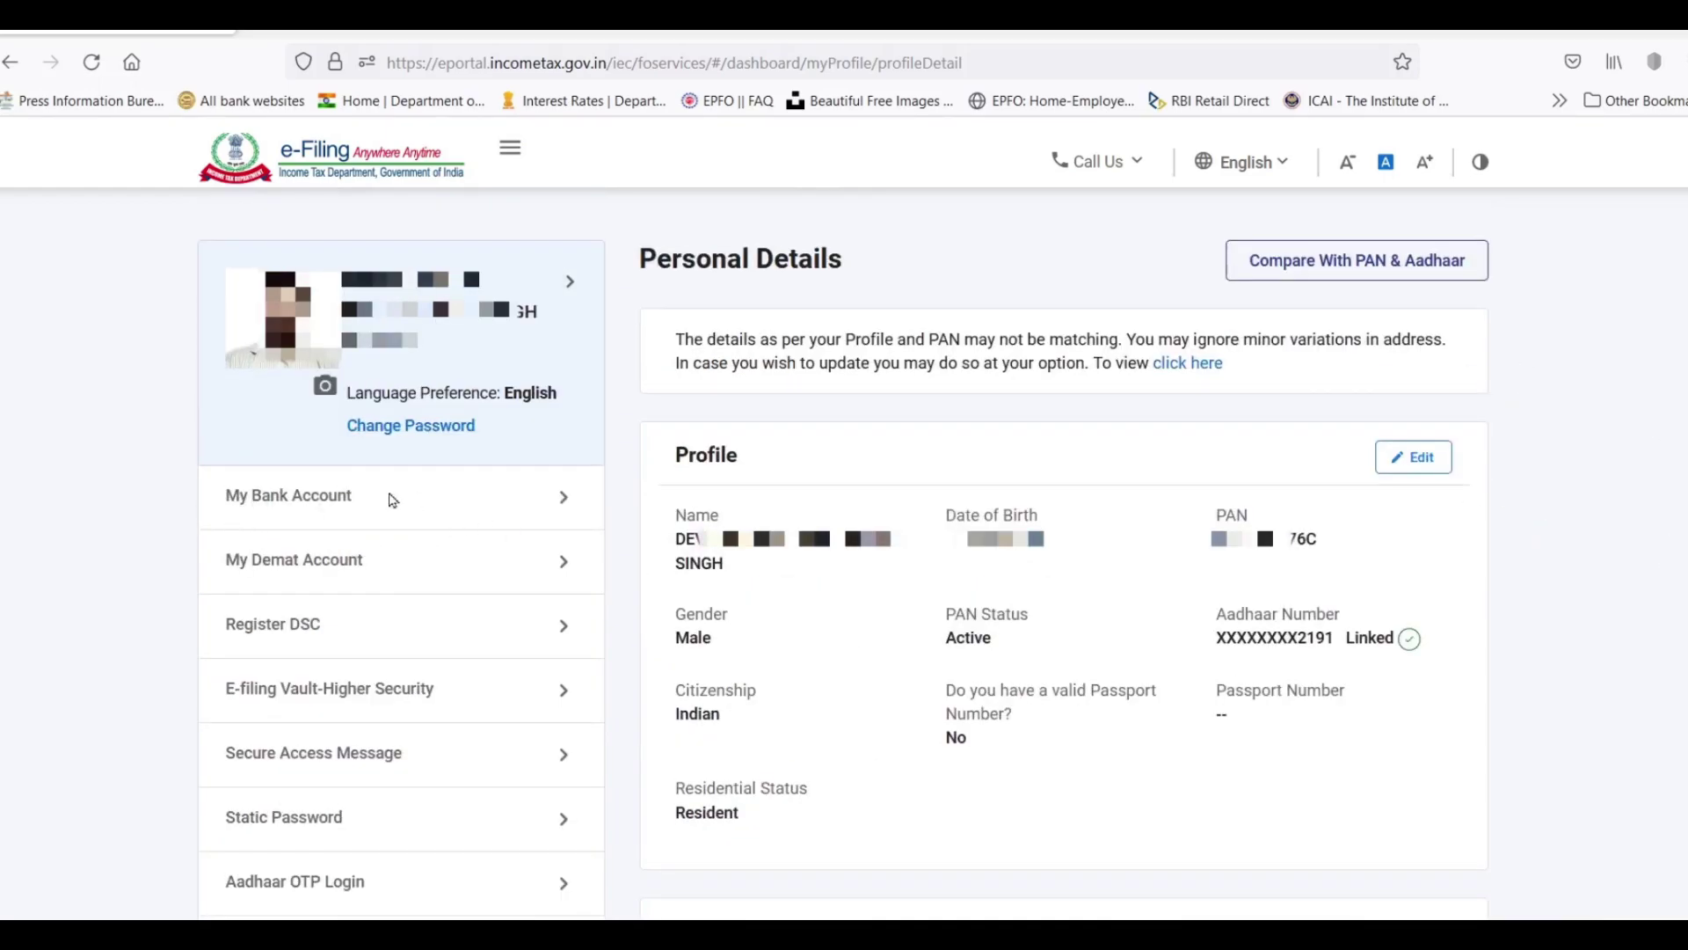
Check the two bank accounts under My Bank Account, then request View Form 26AS.
left_click(563, 497)
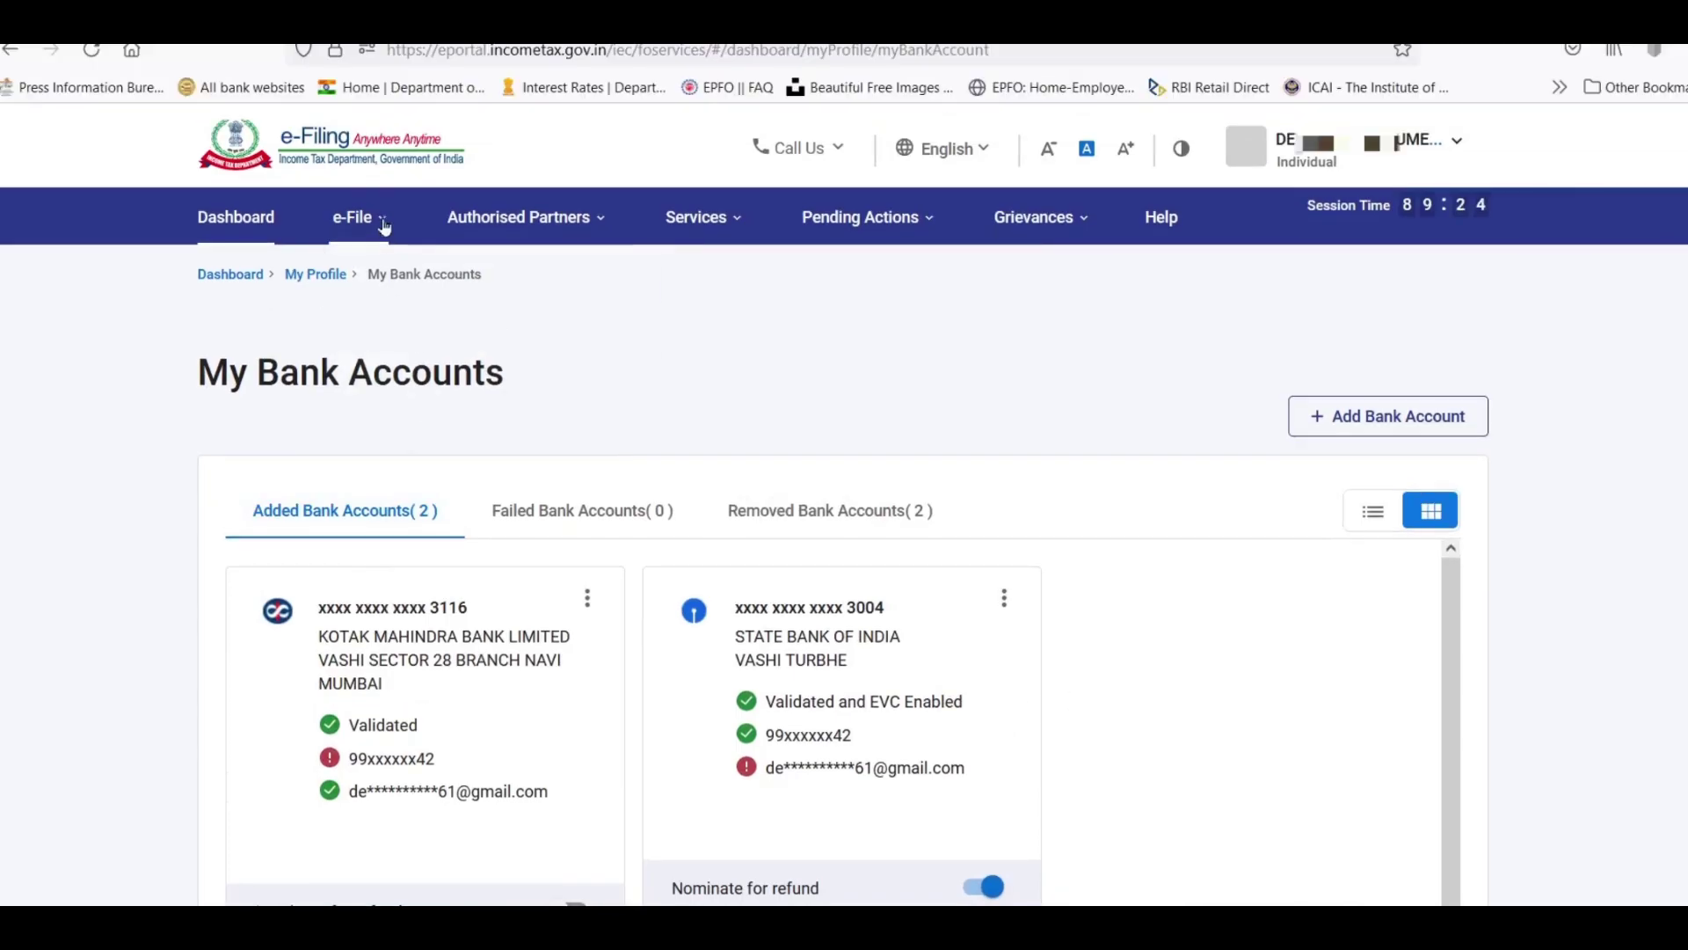
left_click(362, 219)
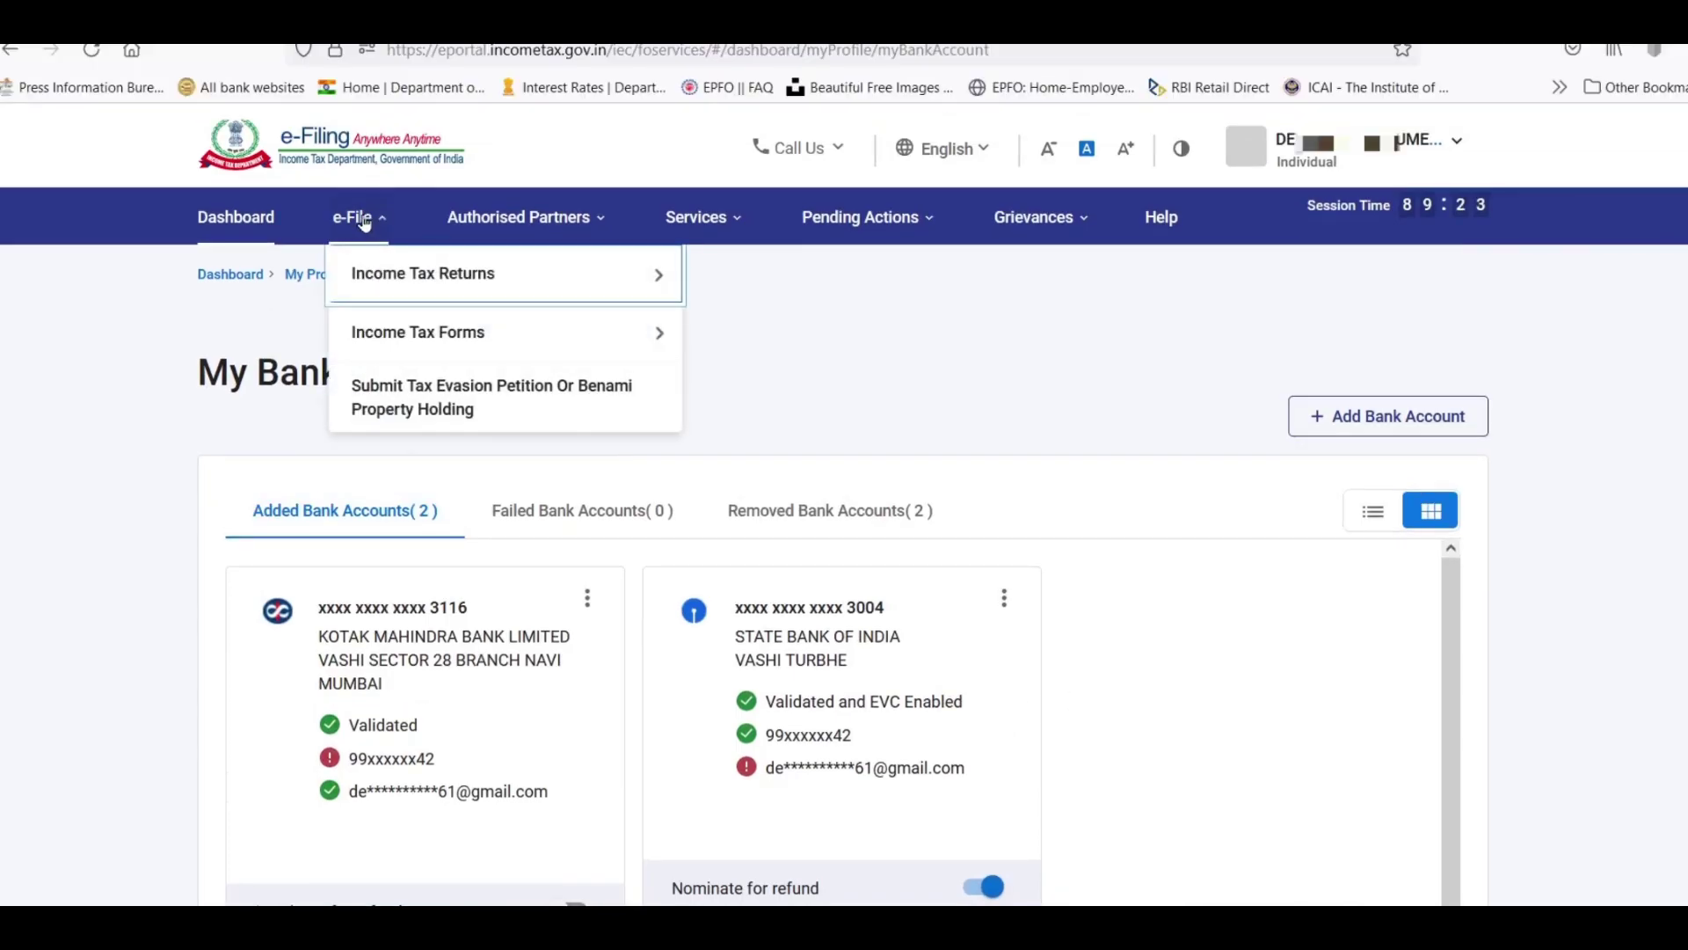
mouse_move(396, 276)
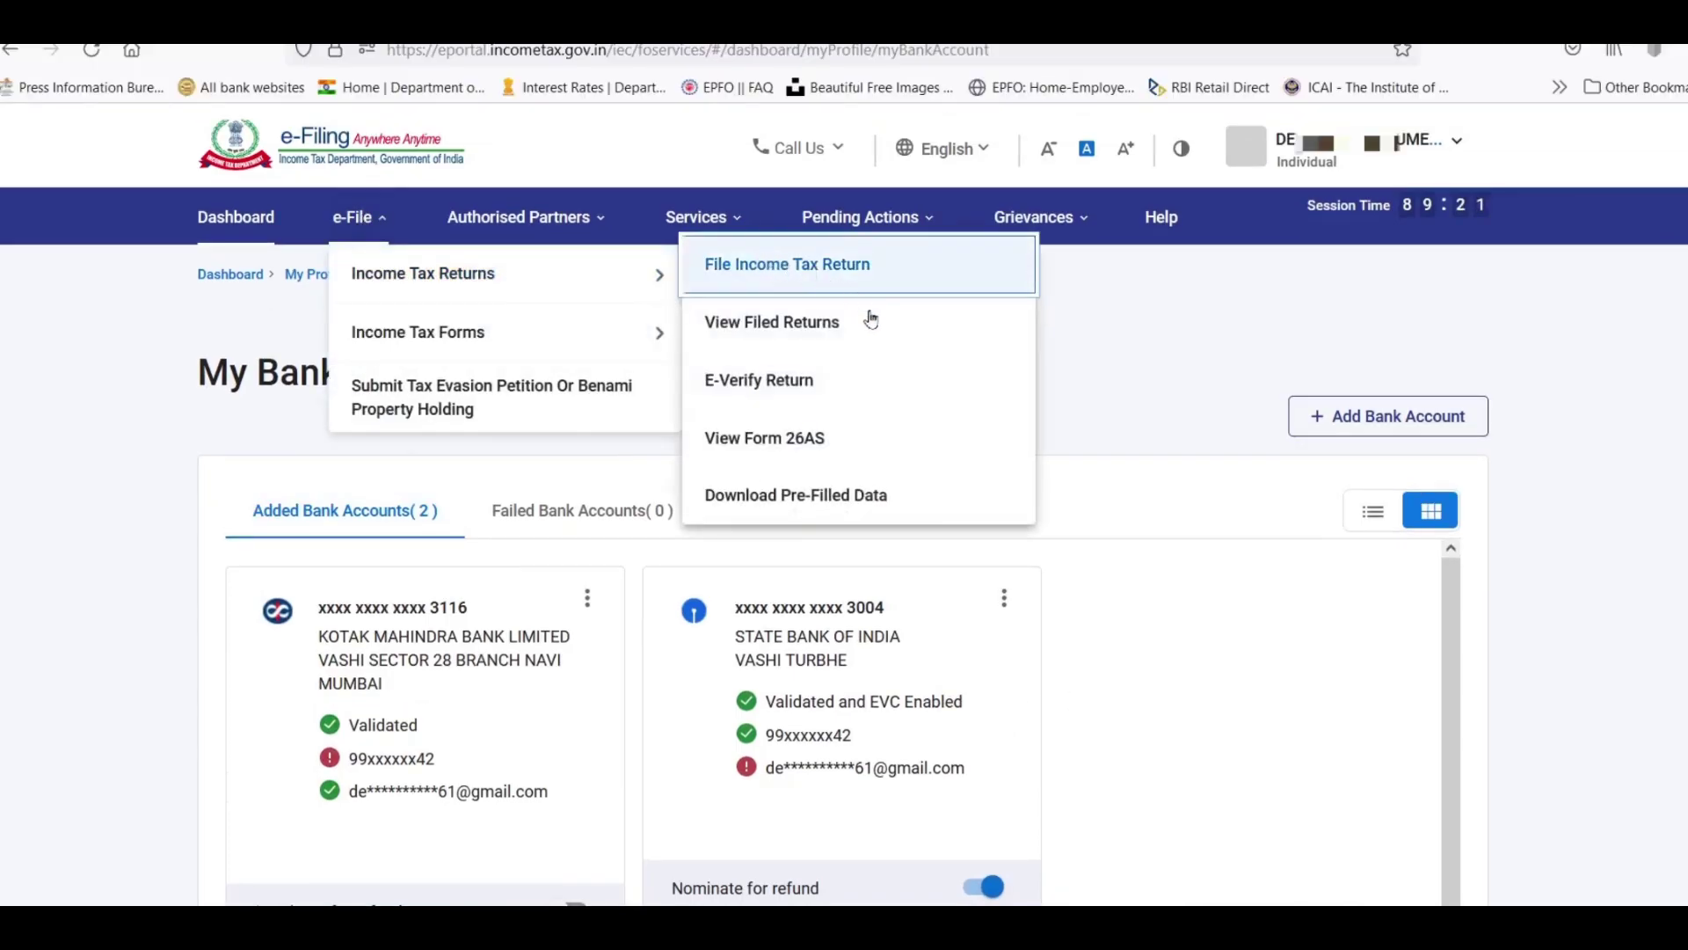
left_click(802, 443)
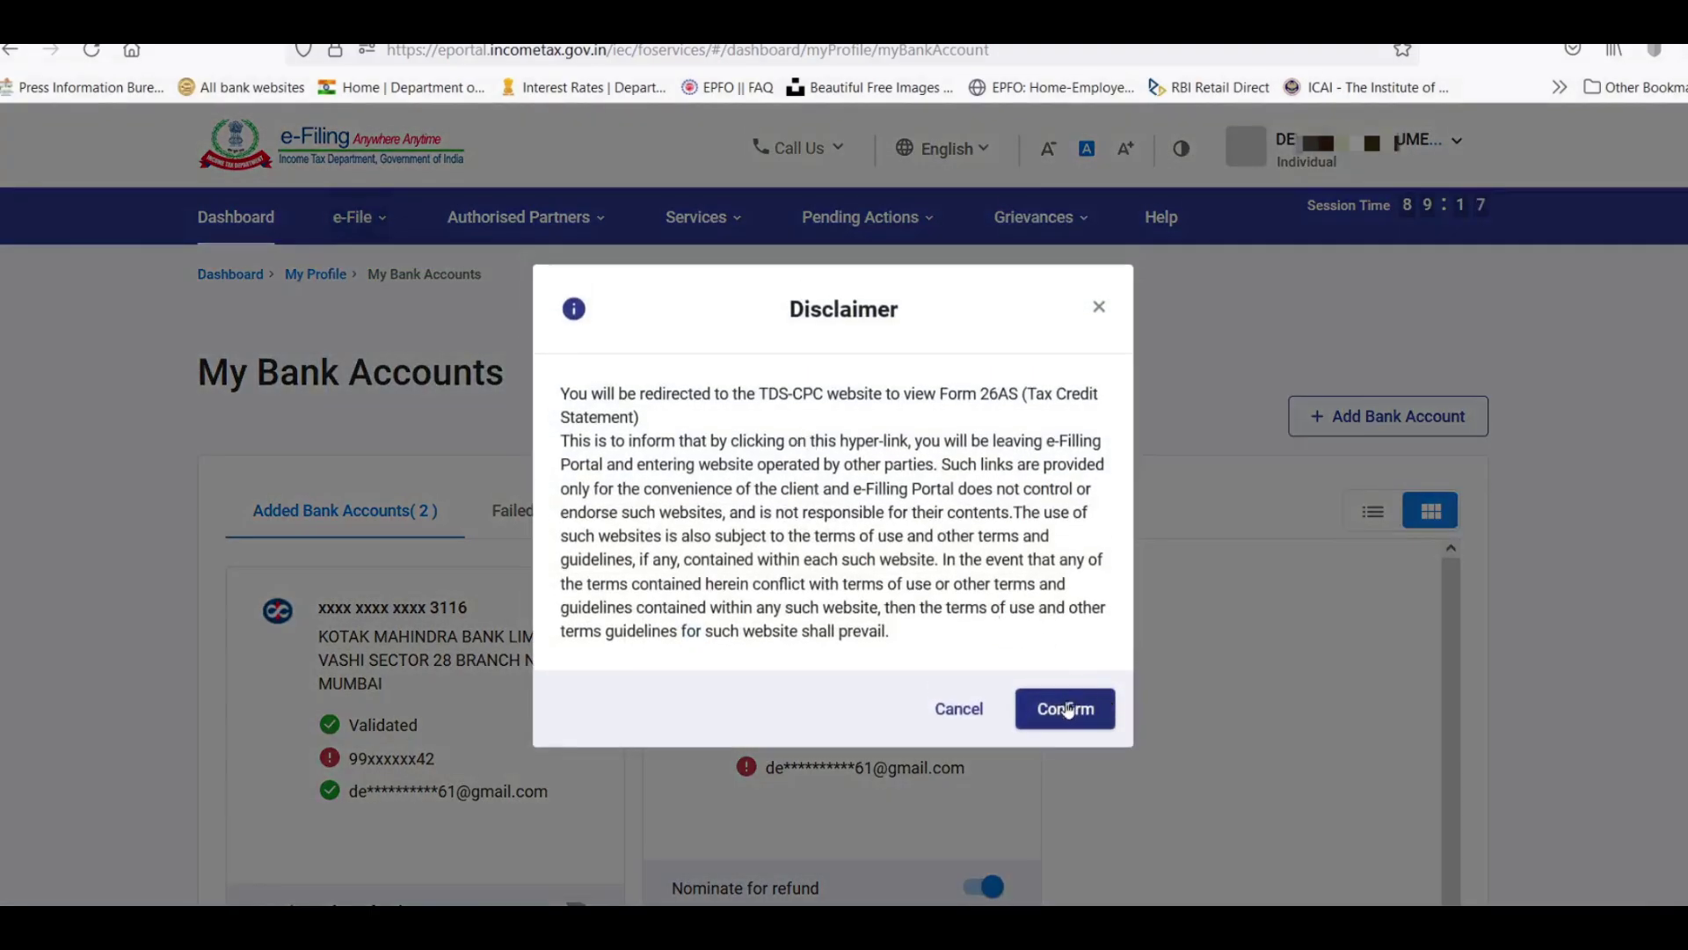
Accept the TDS-CPC redirect and 'I agree' terms, then open View Tax Credit (Form 26AS).
left_click(1066, 708)
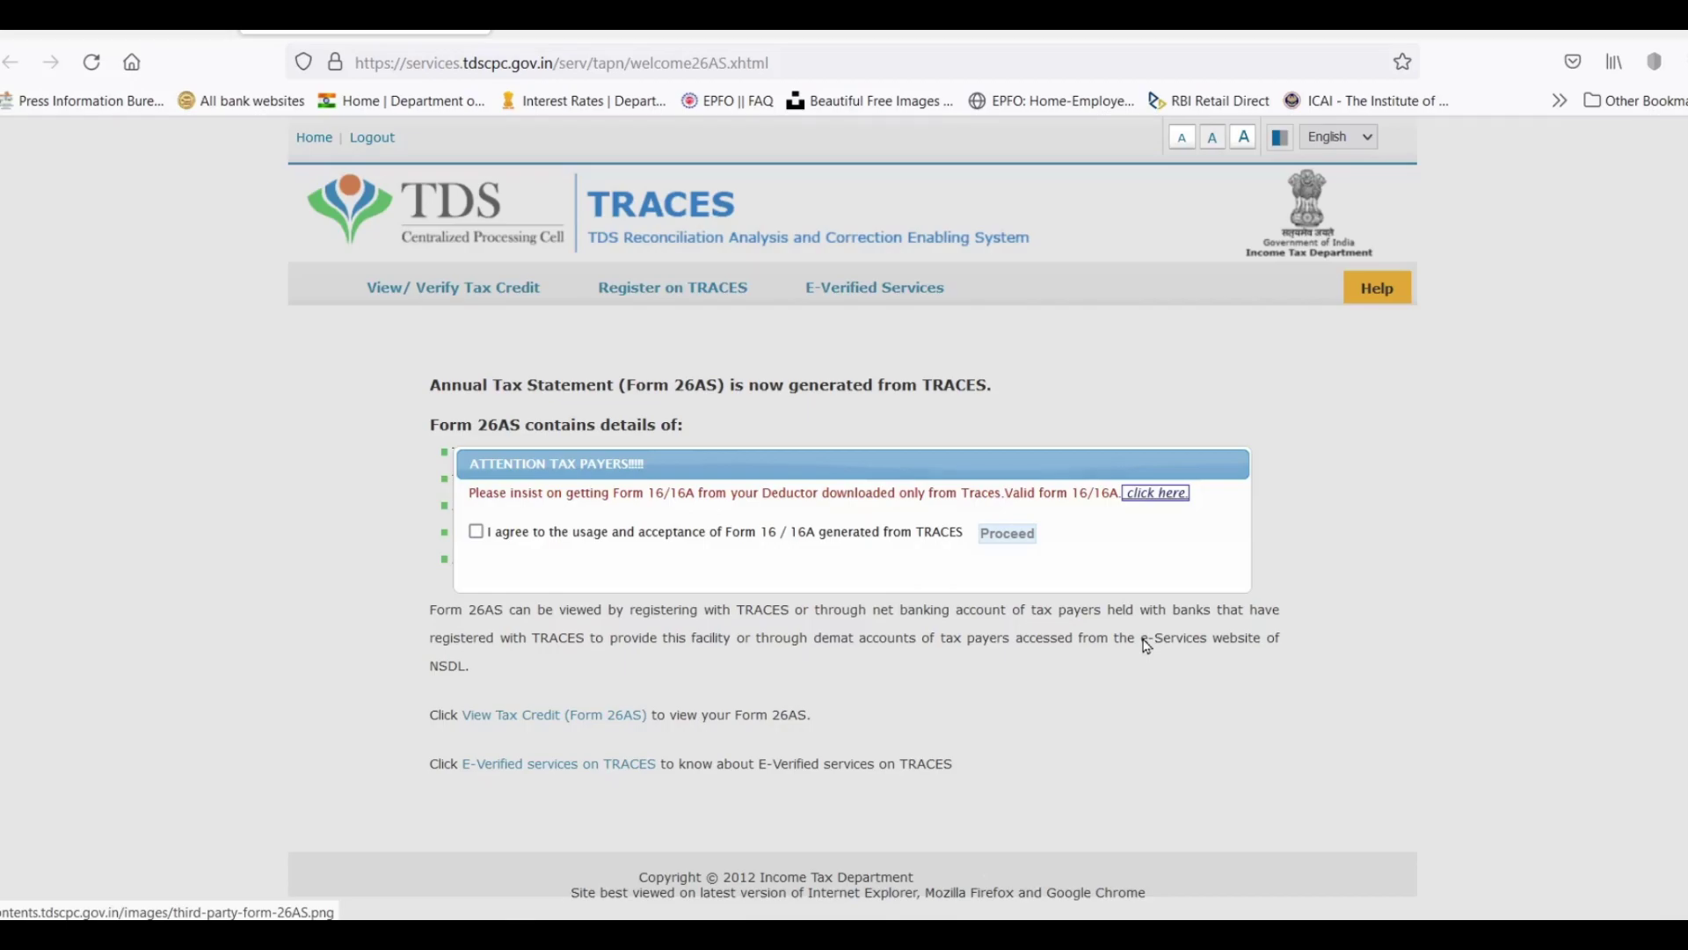
left_click(476, 531)
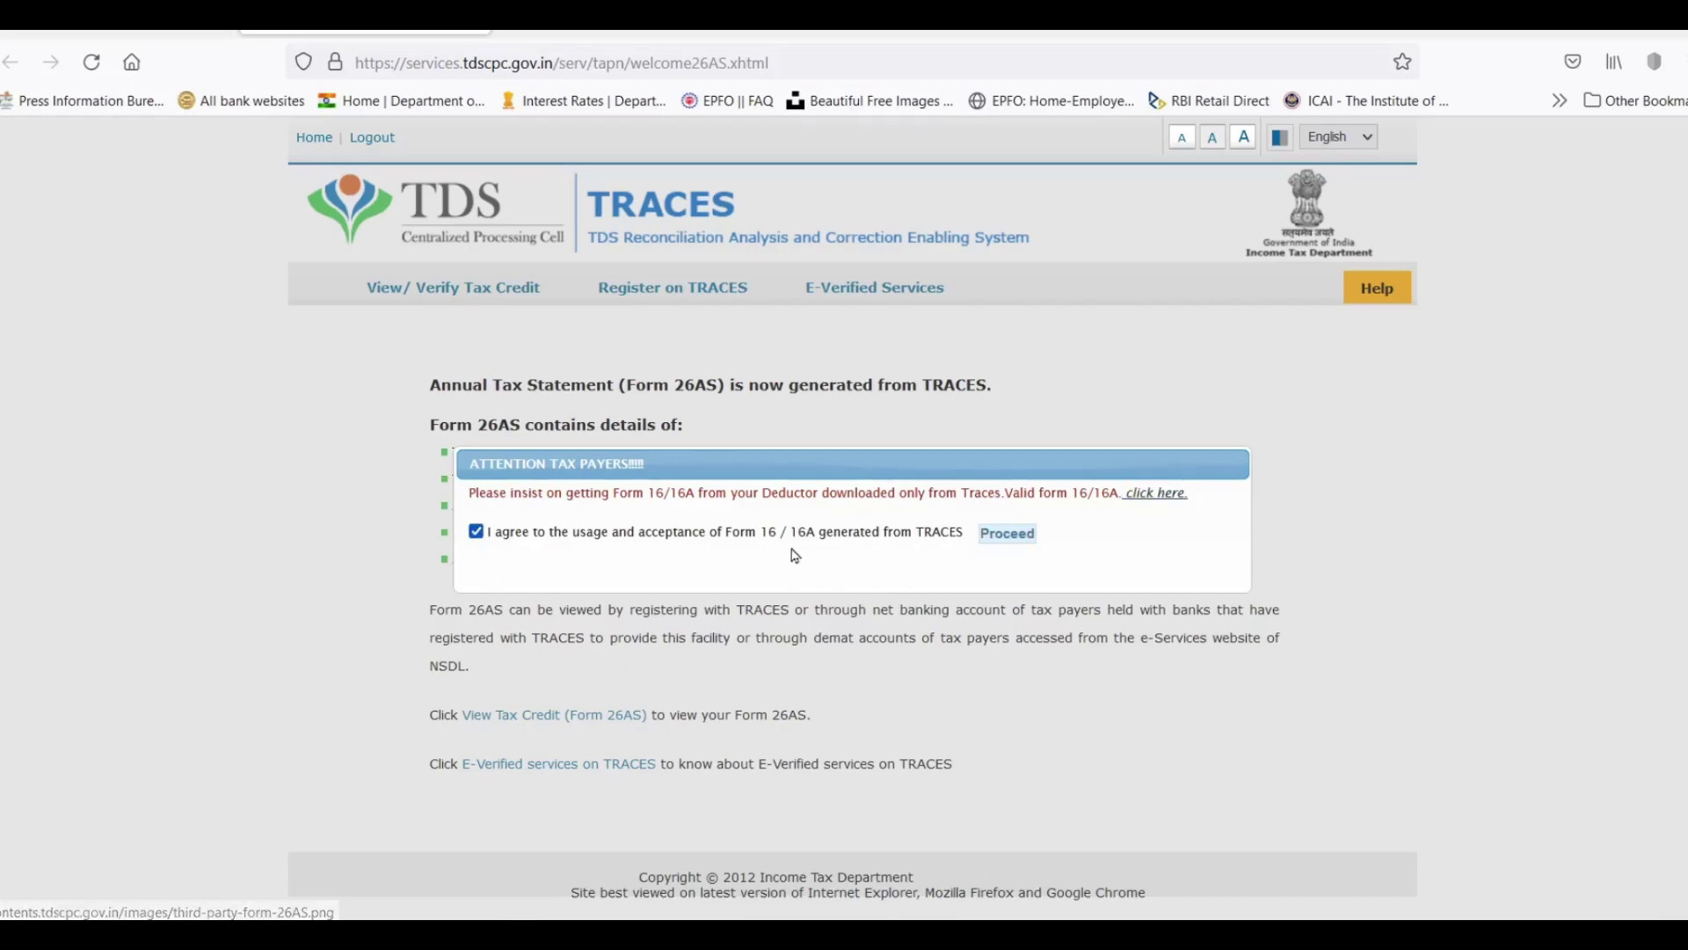
left_click(1008, 533)
left_click(562, 717)
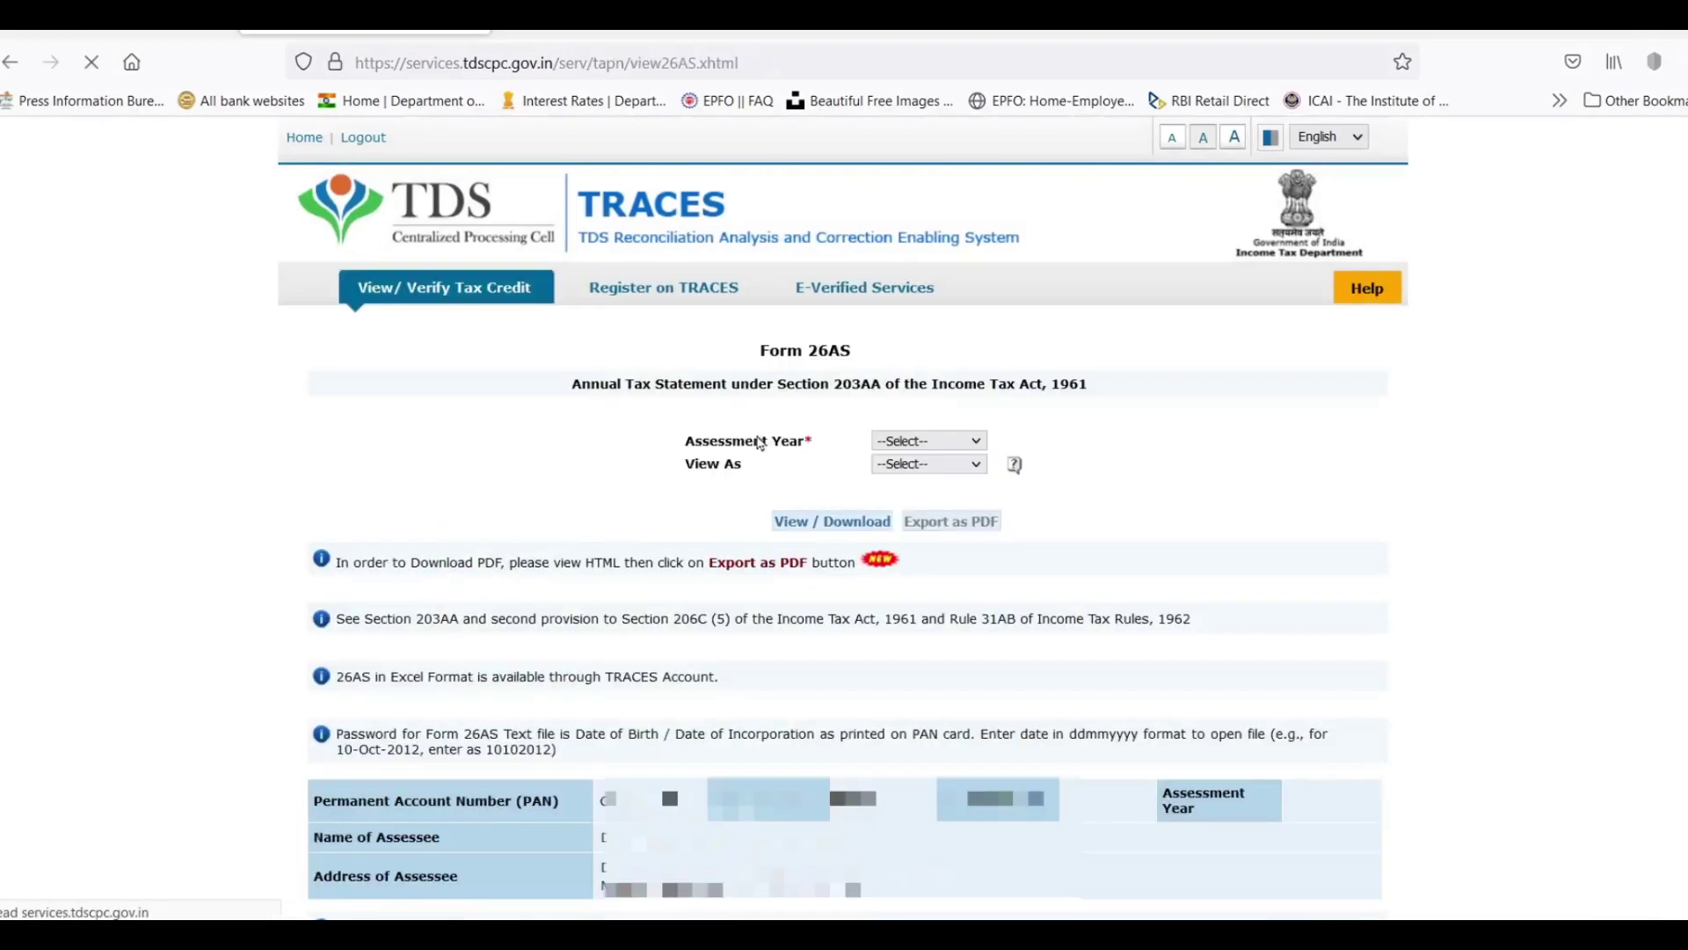
left_click(903, 442)
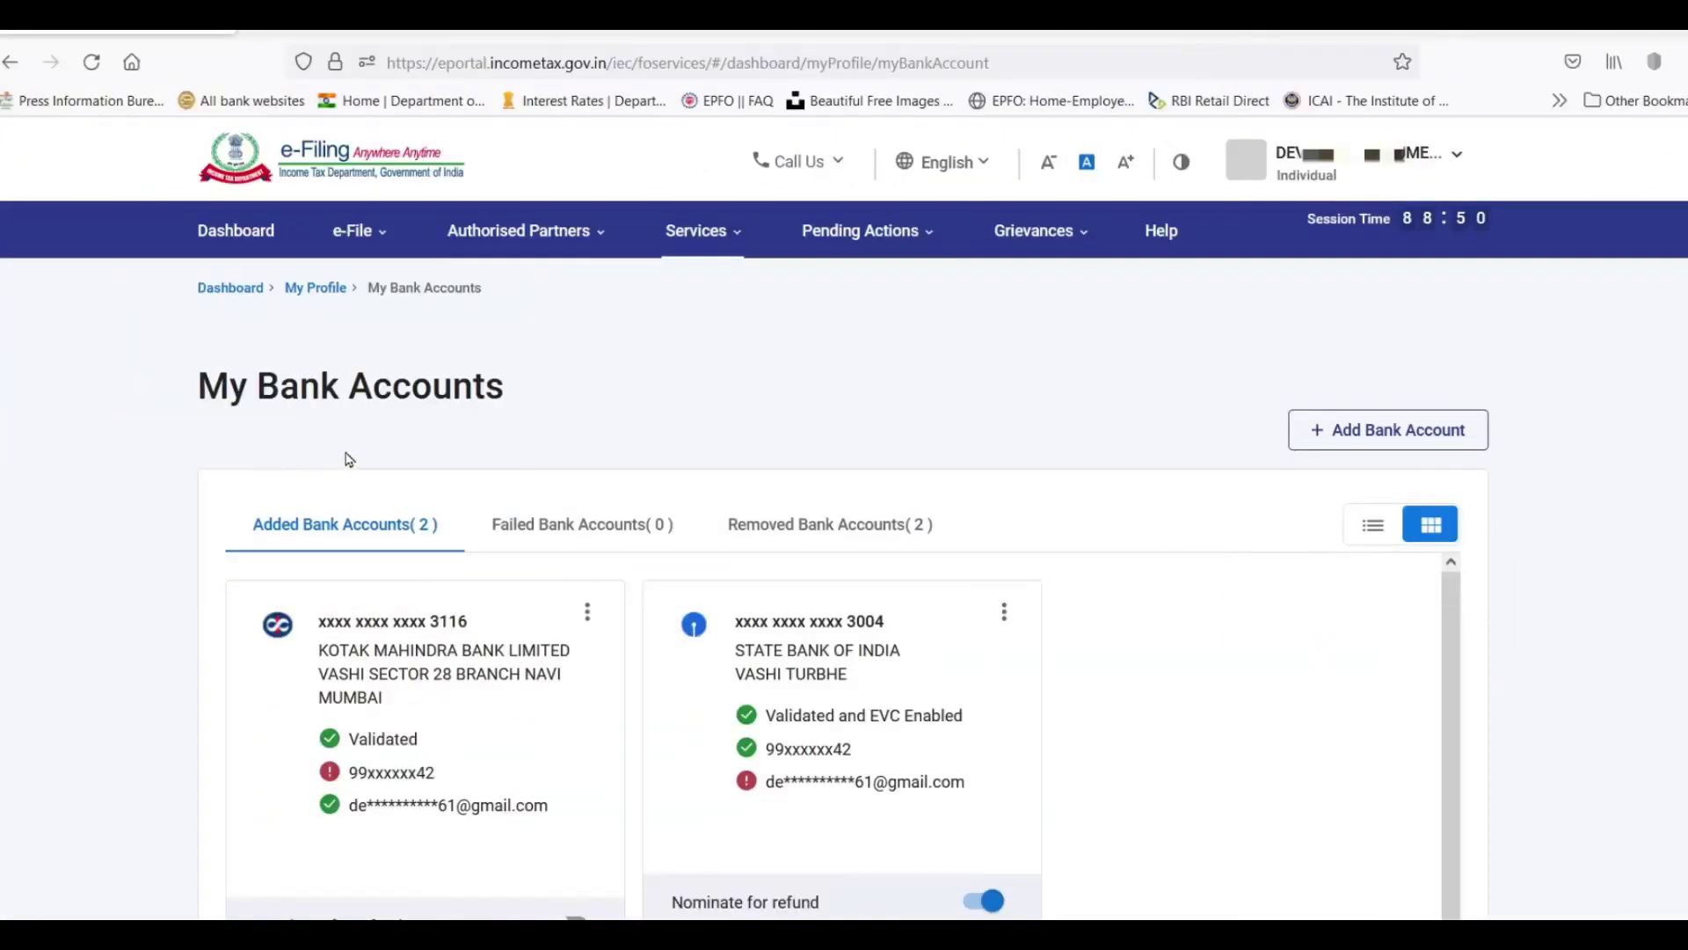
Open Services > Annual Information Statement (AIS), proceed to the AIS portal and view the AIS.
mouse_move(700, 253)
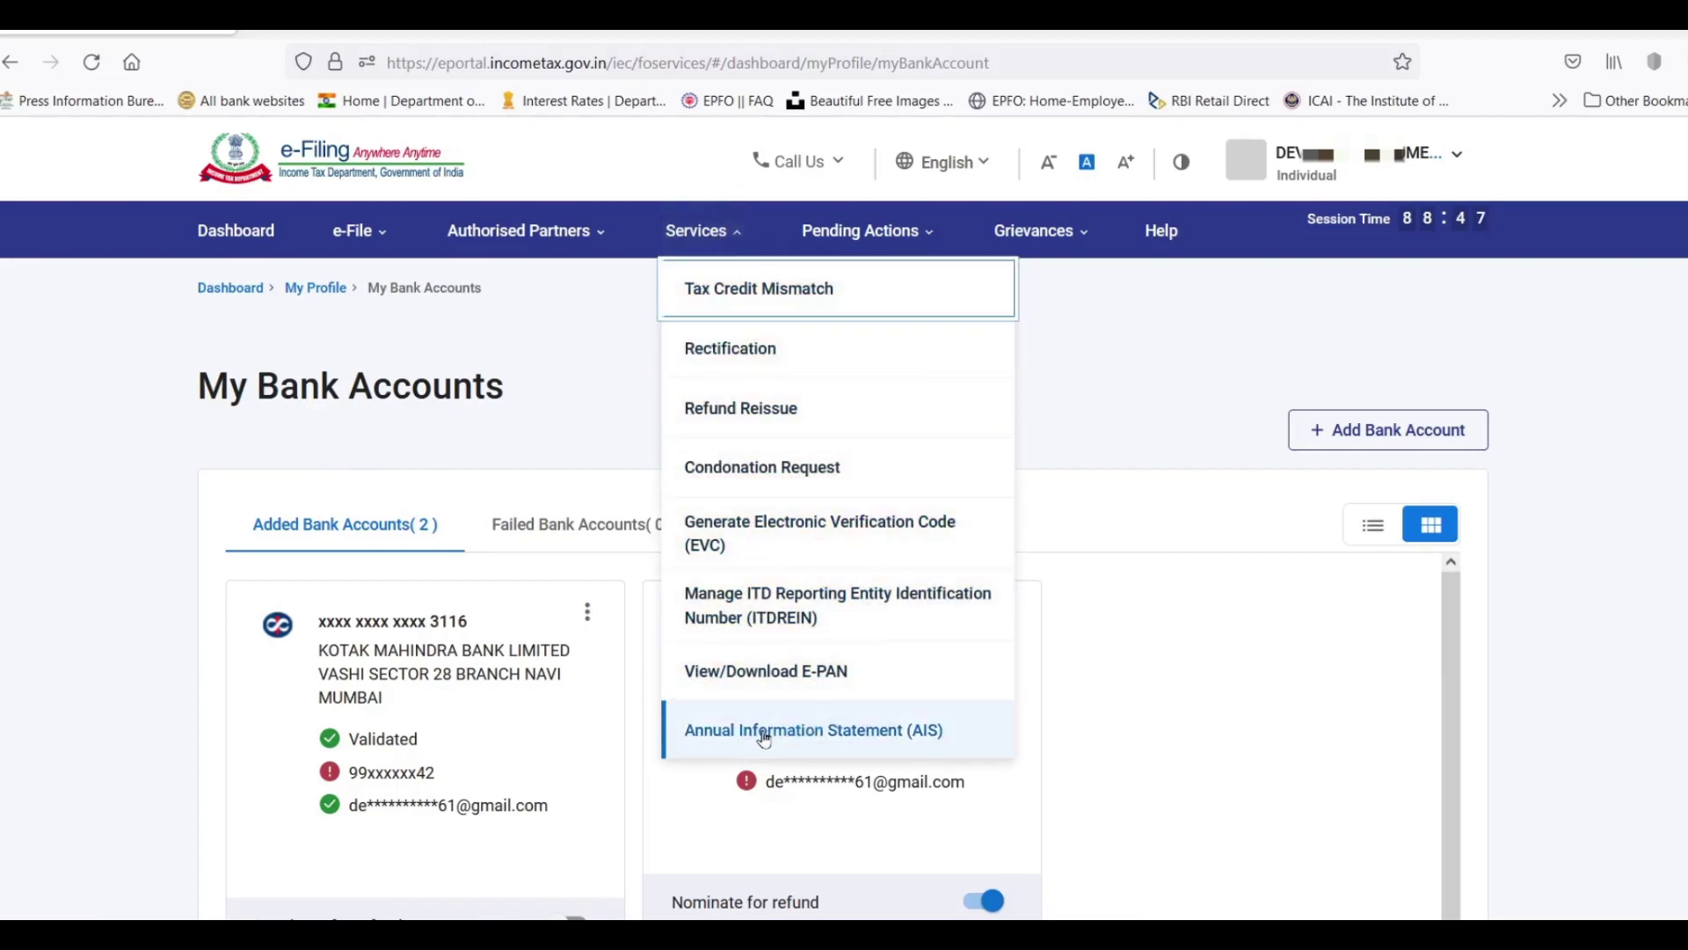
left_click(897, 735)
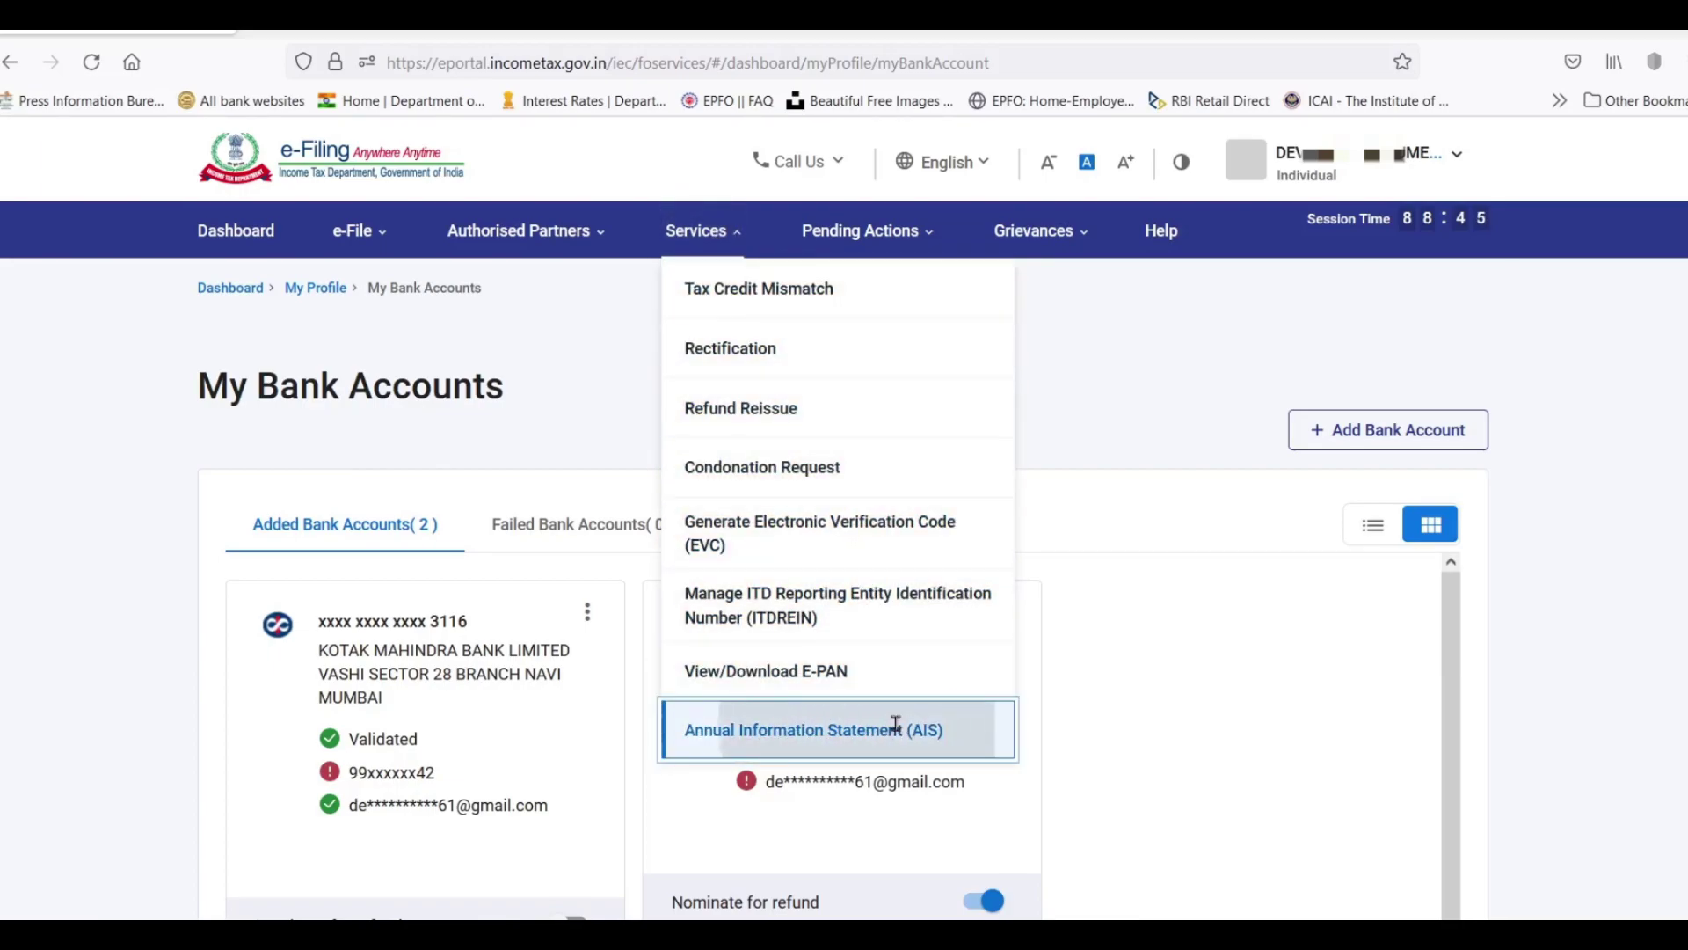
left_click(1054, 613)
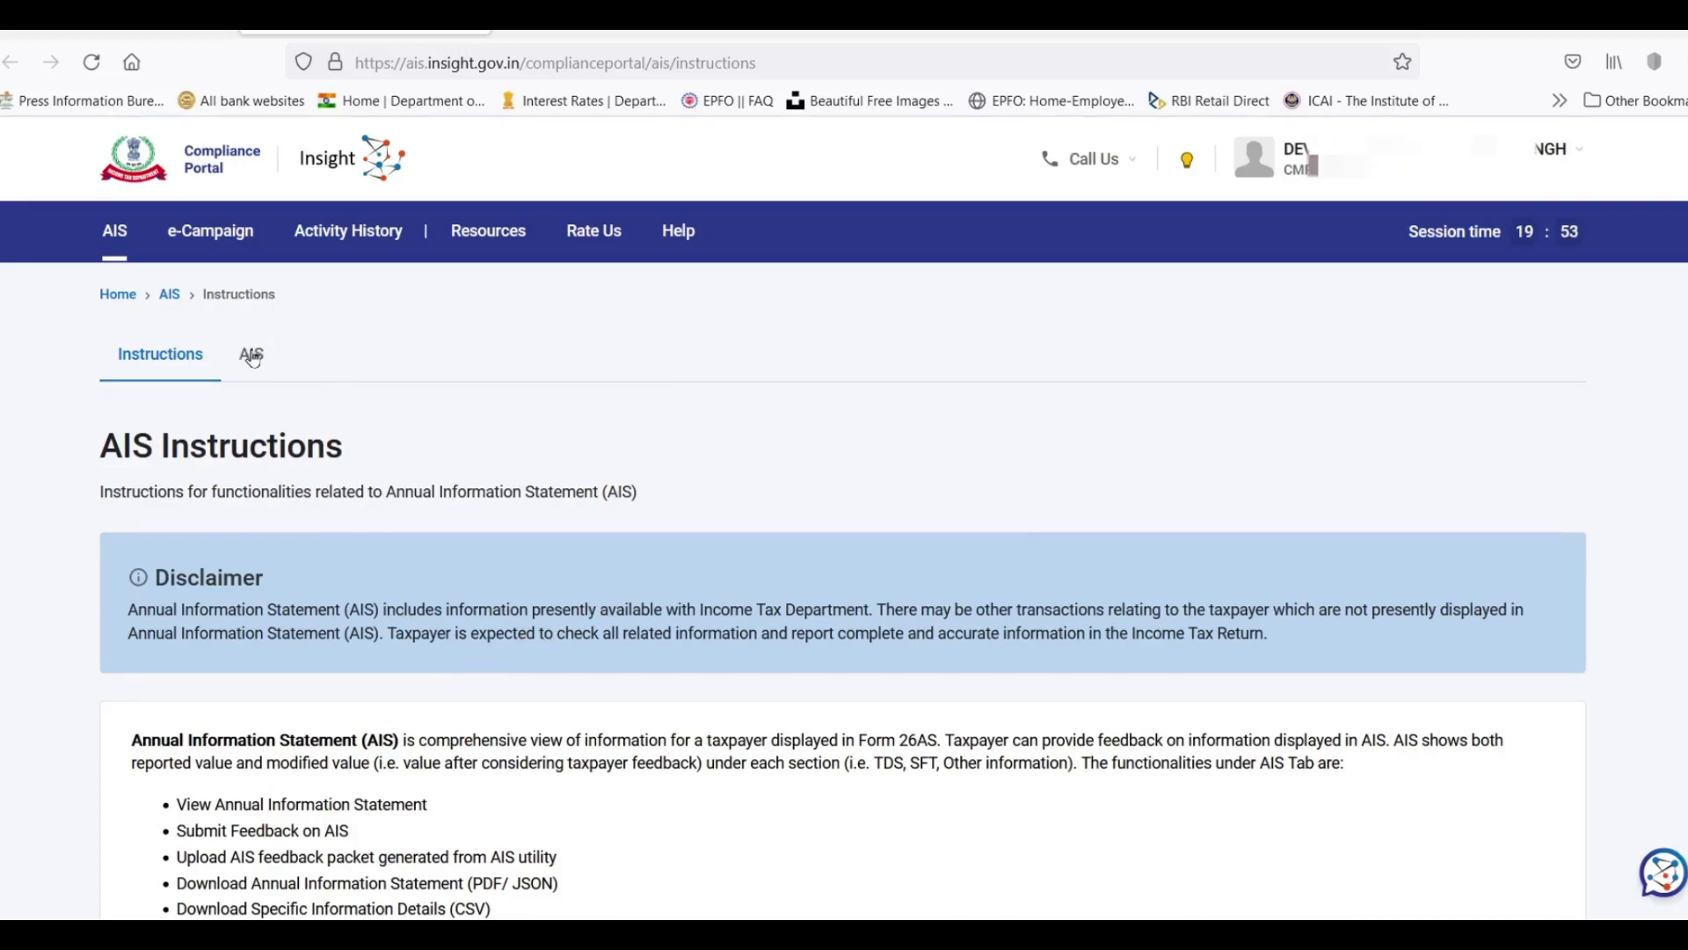
left_click(273, 368)
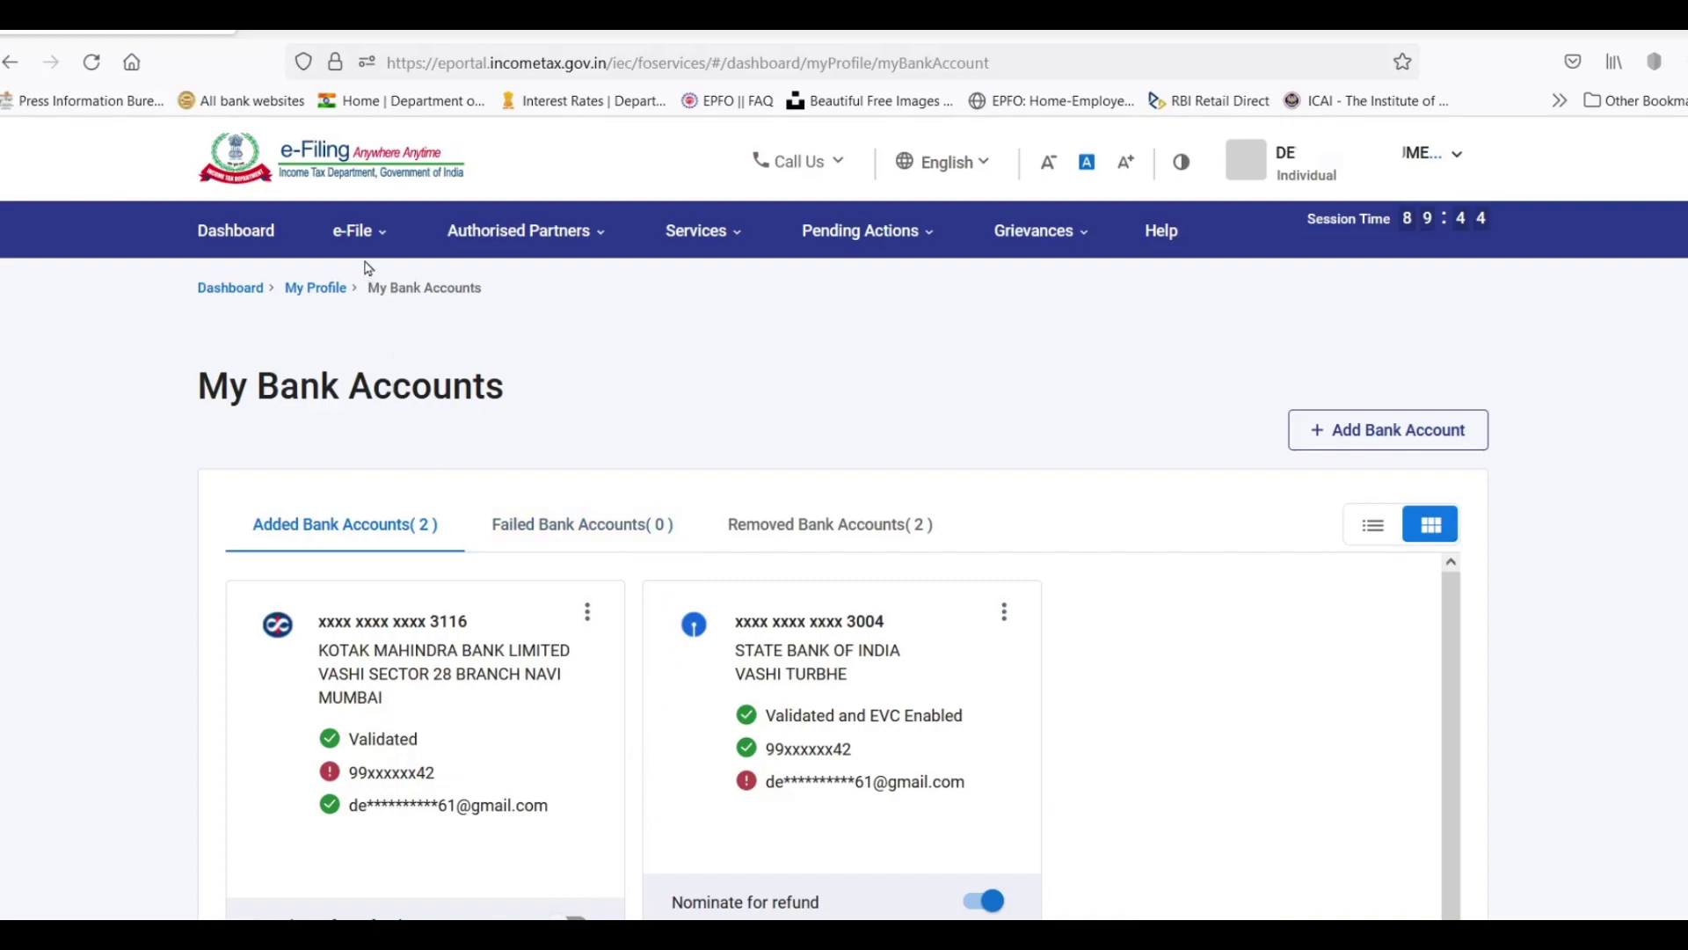
Download the 2.2 KB prefill JSON for 2022-23 via e-File > Income Tax Returns > Download Pre-Filled Data.
left_click(363, 233)
mouse_move(387, 287)
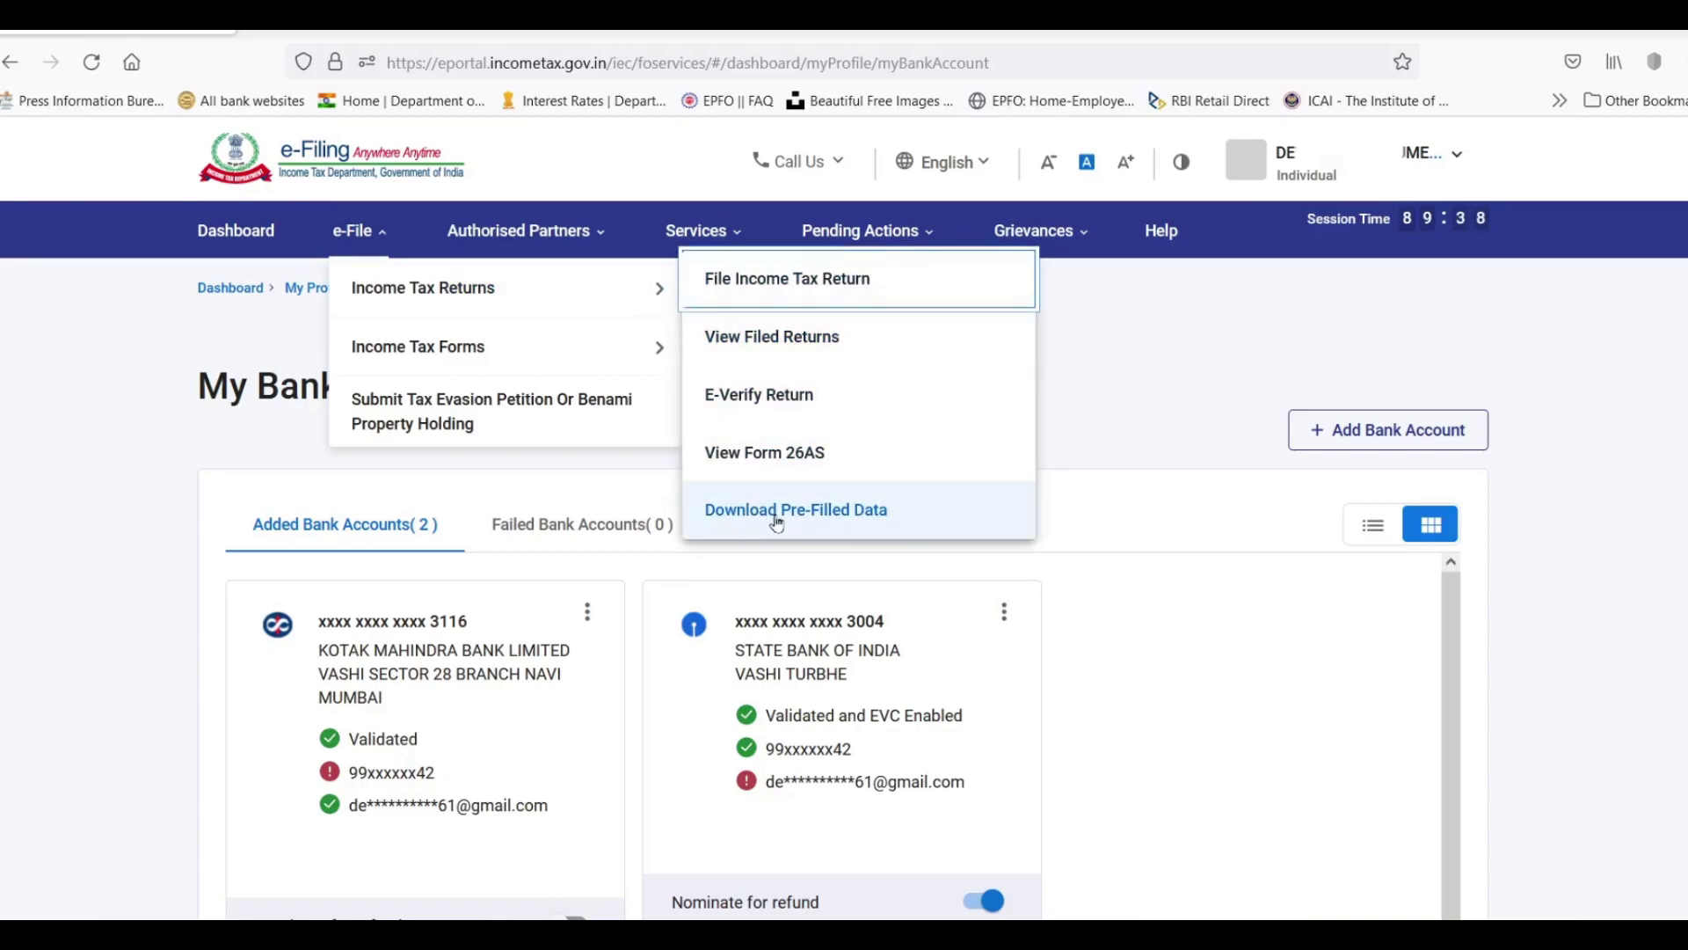
left_click(809, 517)
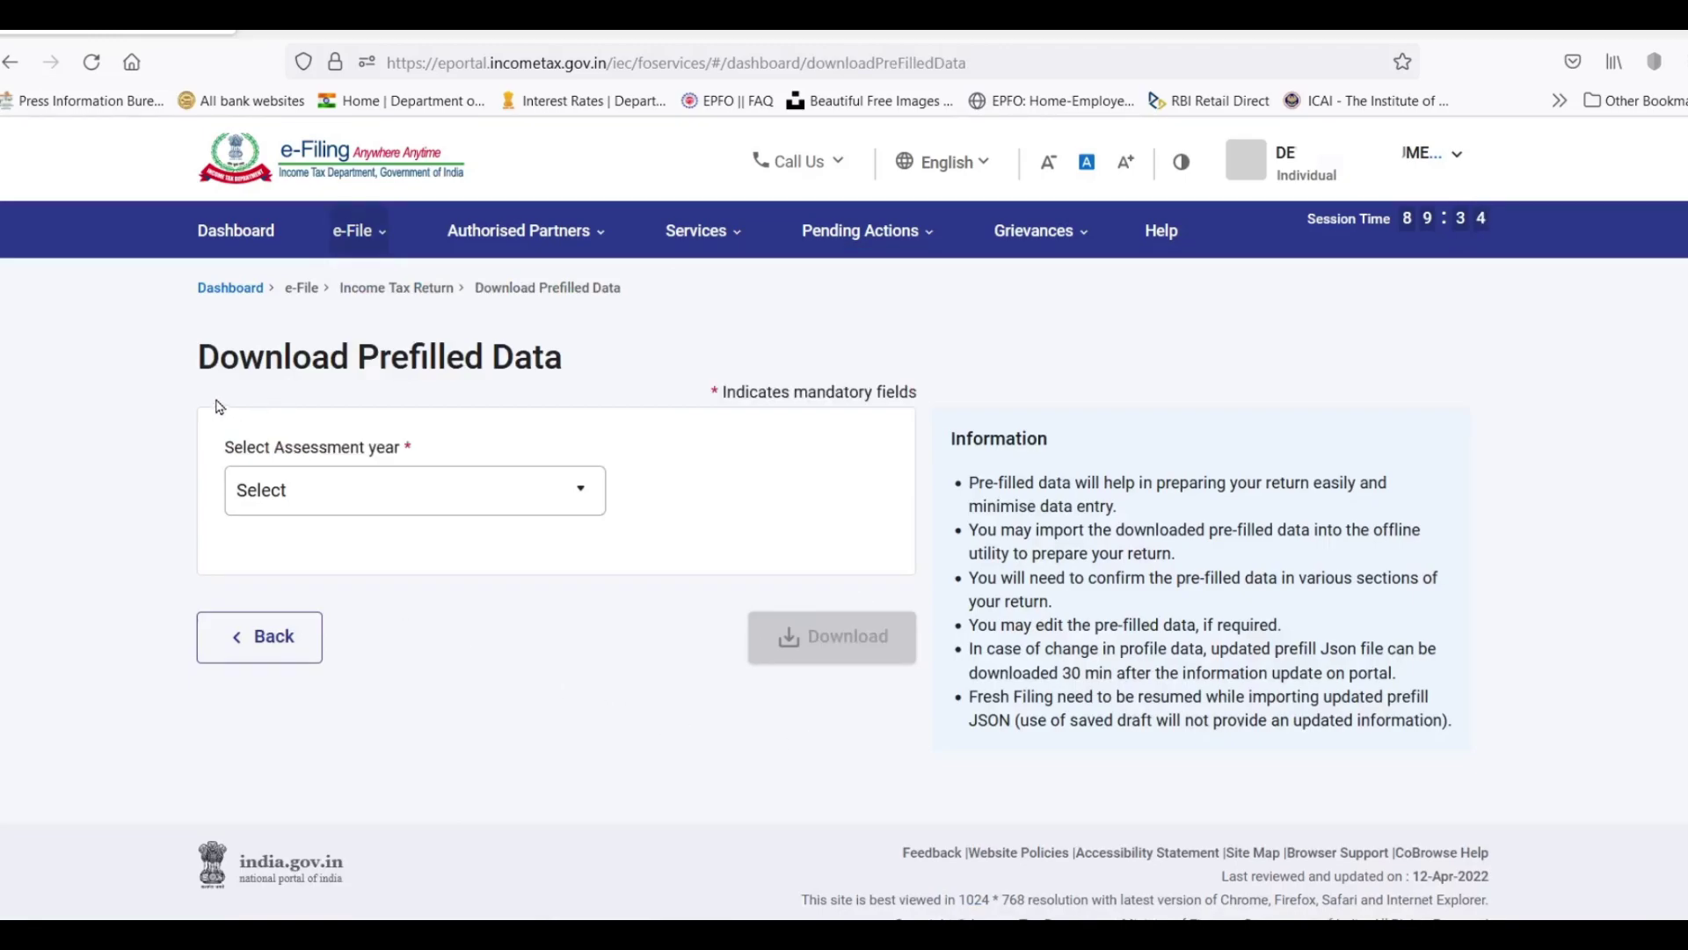
left_click(359, 498)
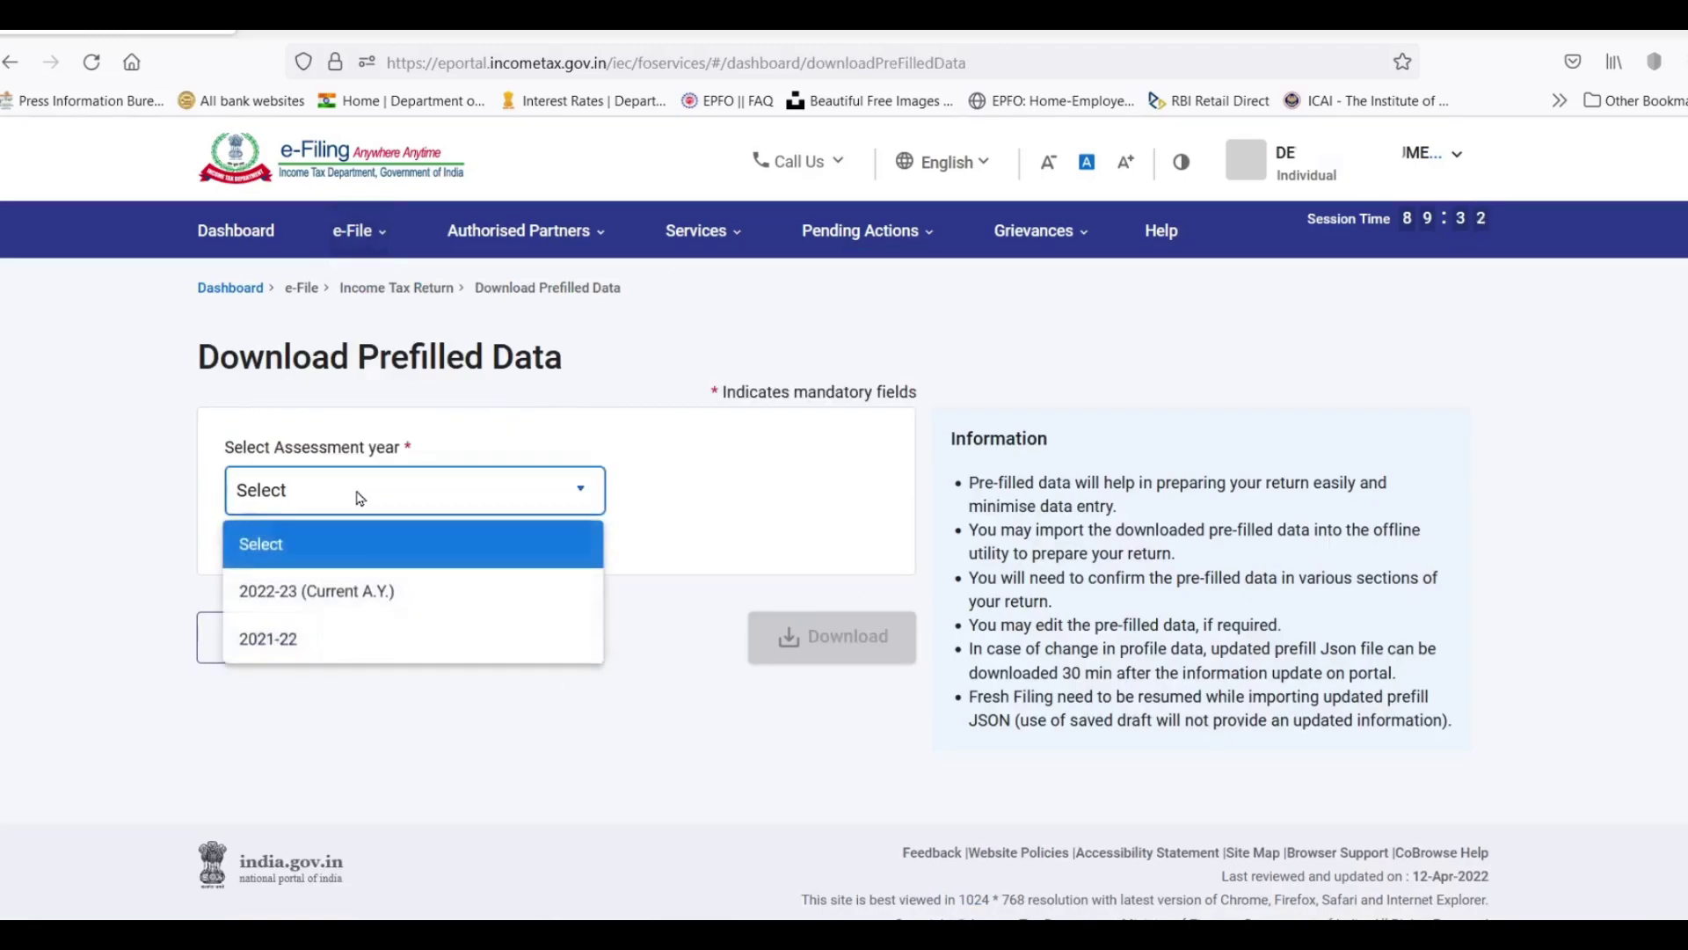
left_click(356, 596)
left_click(840, 647)
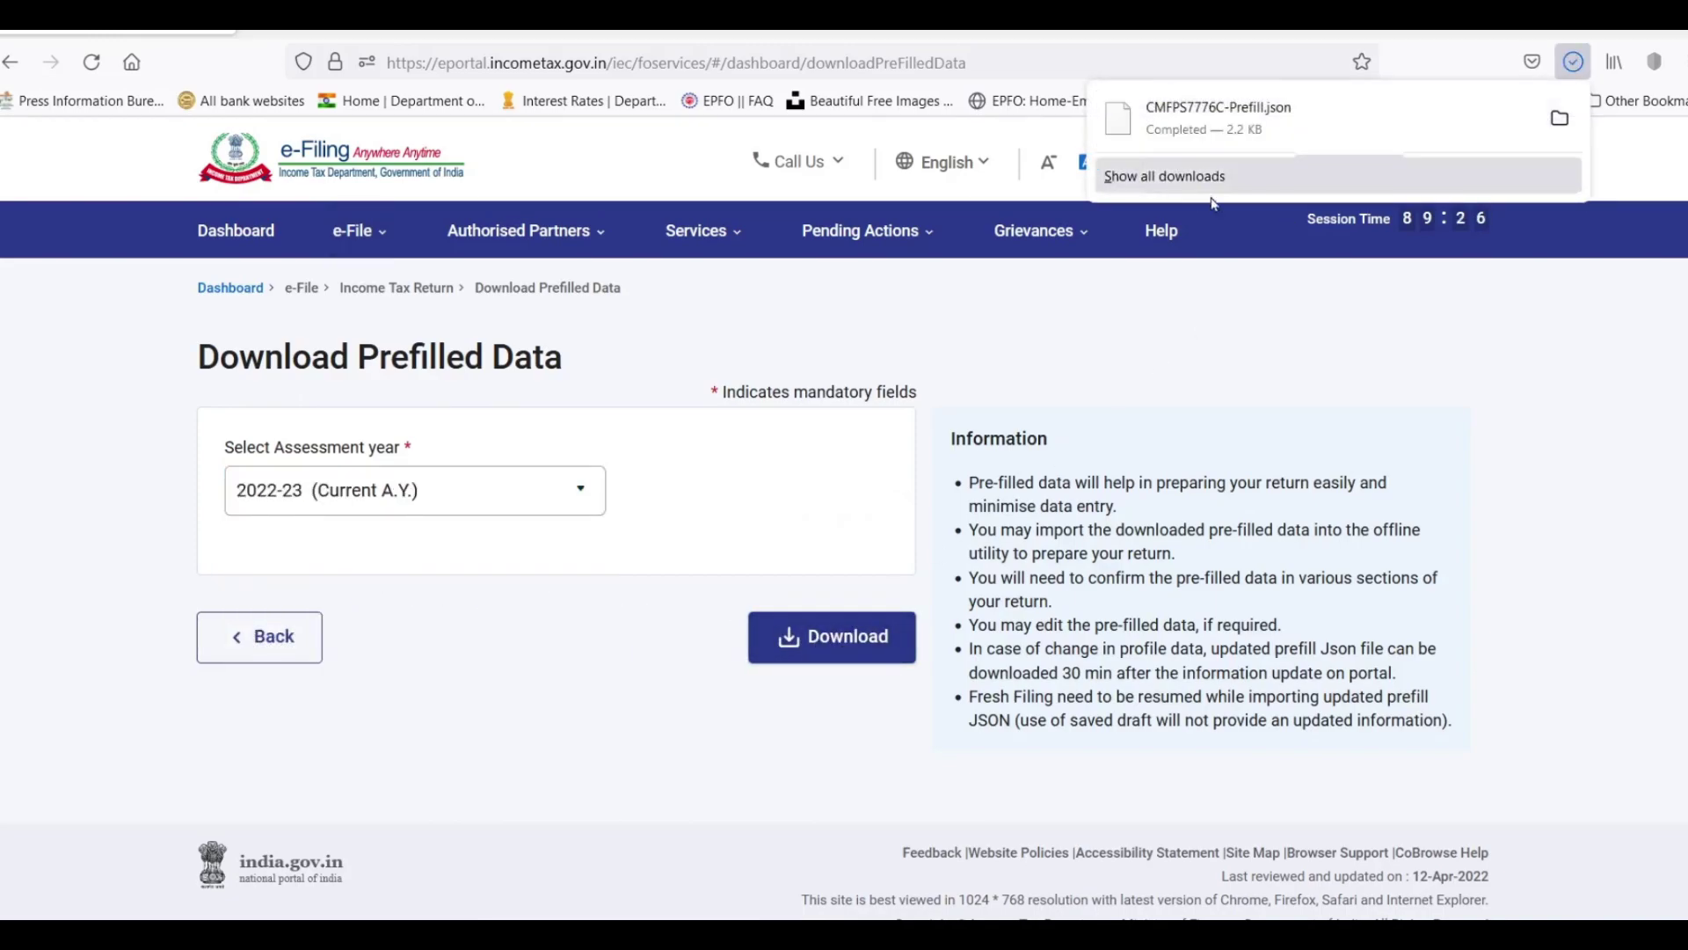
left_click(1242, 135)
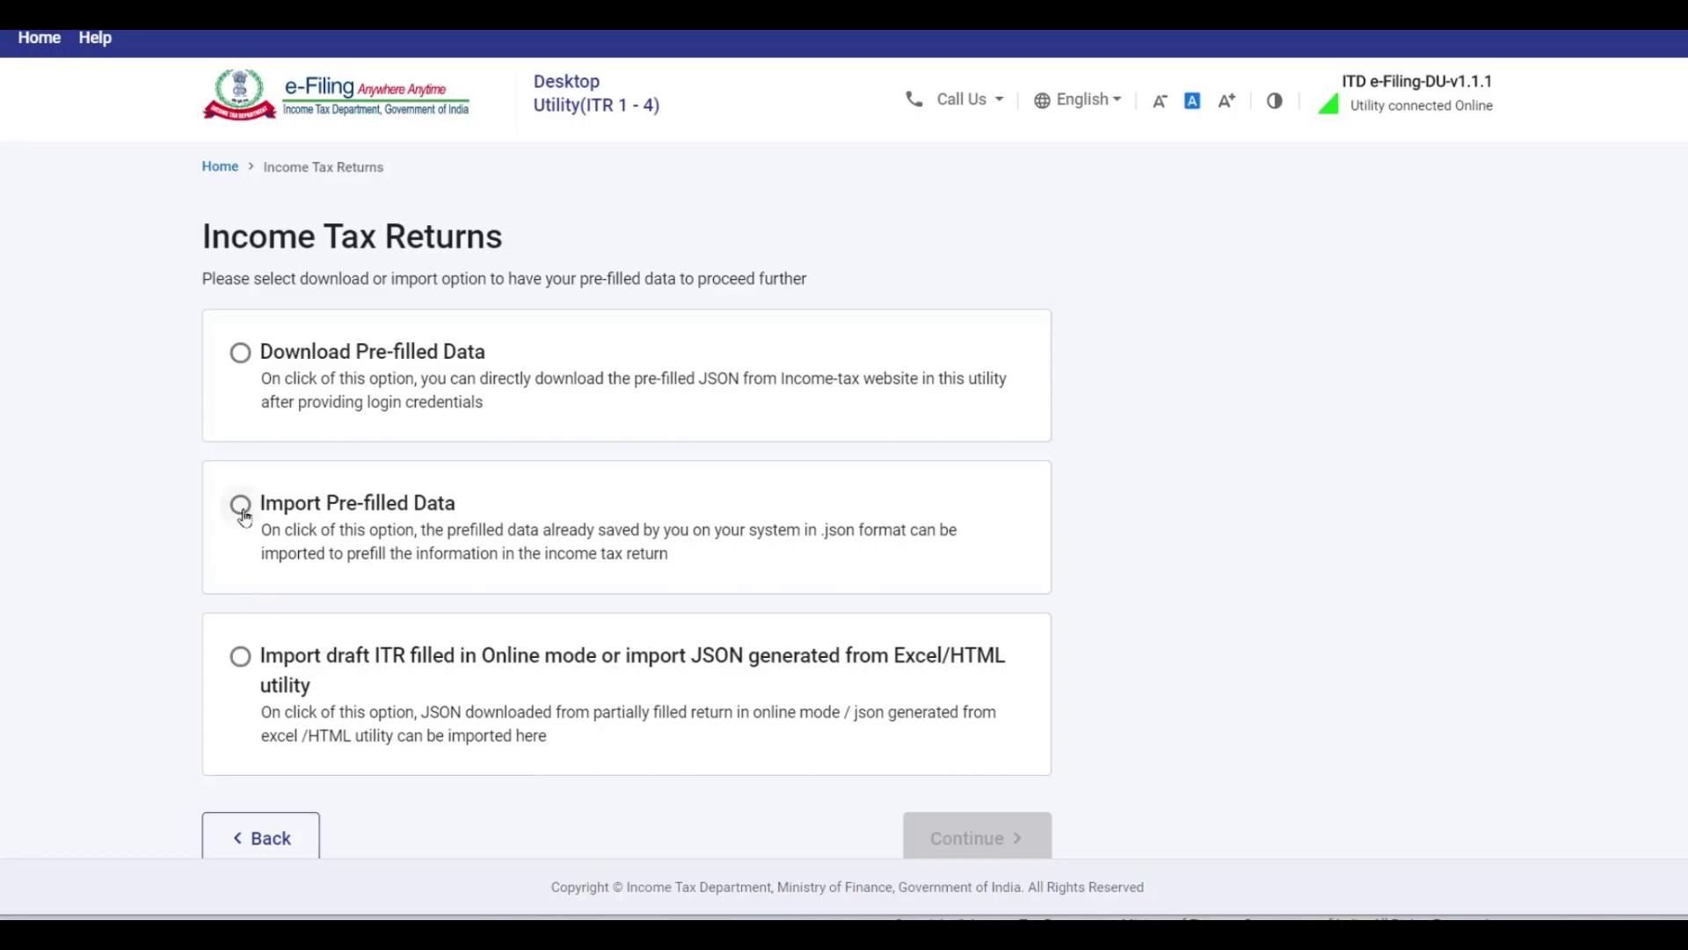
Choose Import Pre-filled Data, enter the PAN, and proceed with AY 2022-23.
left_click(243, 515)
left_click(999, 839)
left_click(294, 417)
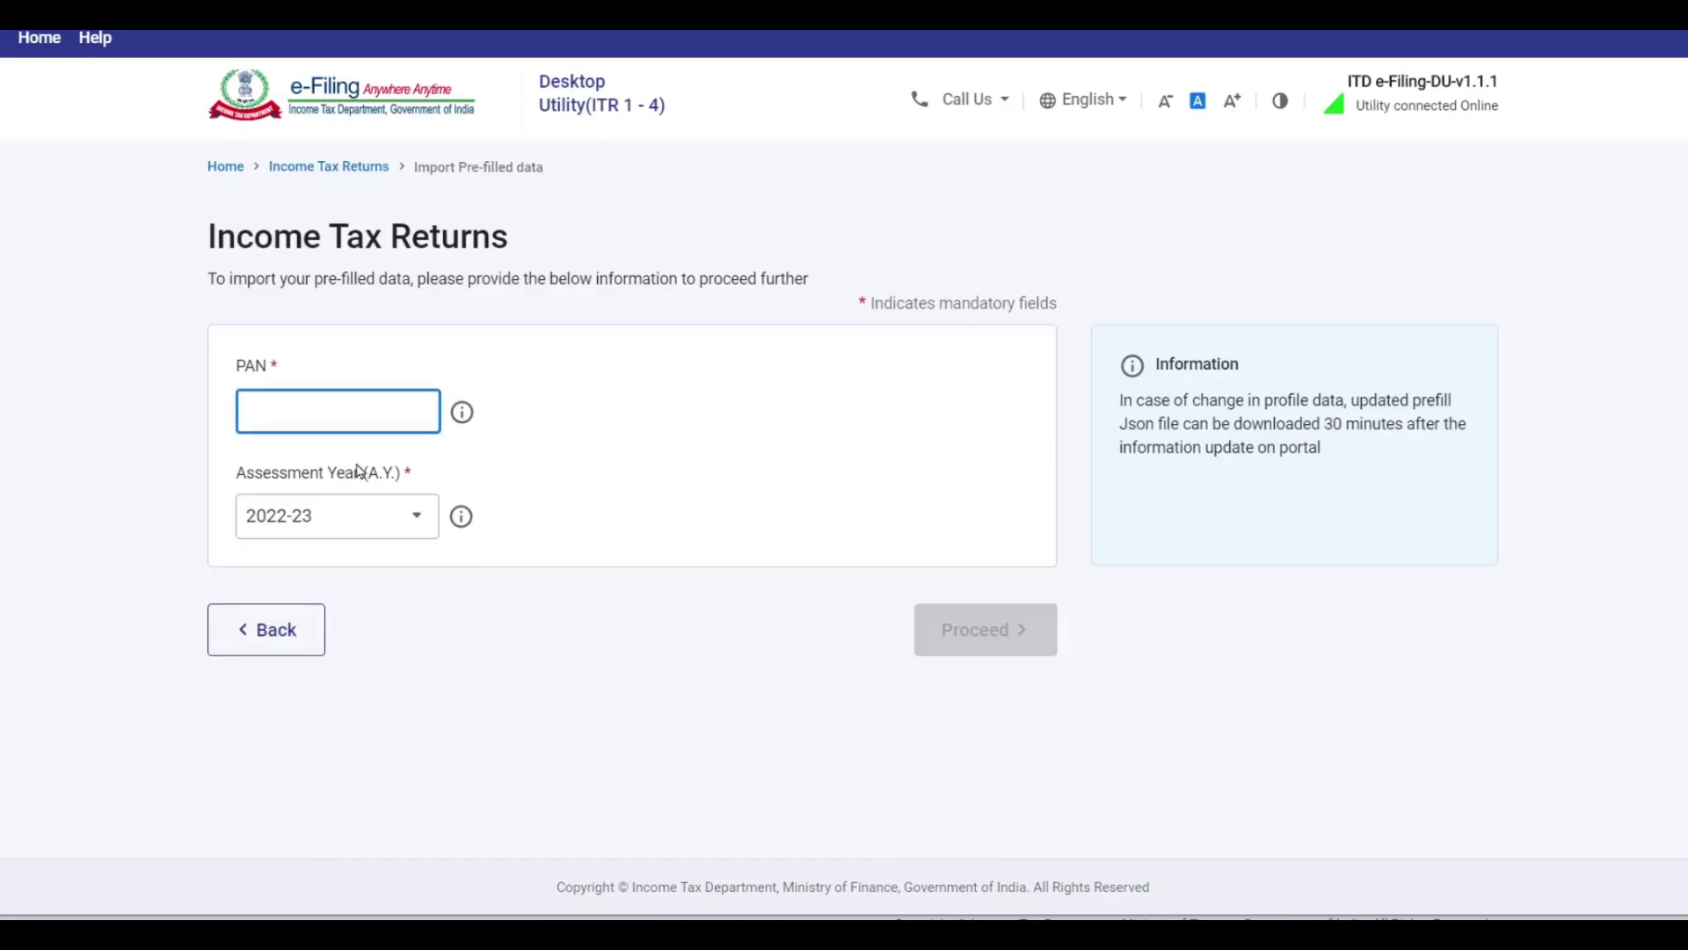
type("CNXXX0000C")
left_click(985, 648)
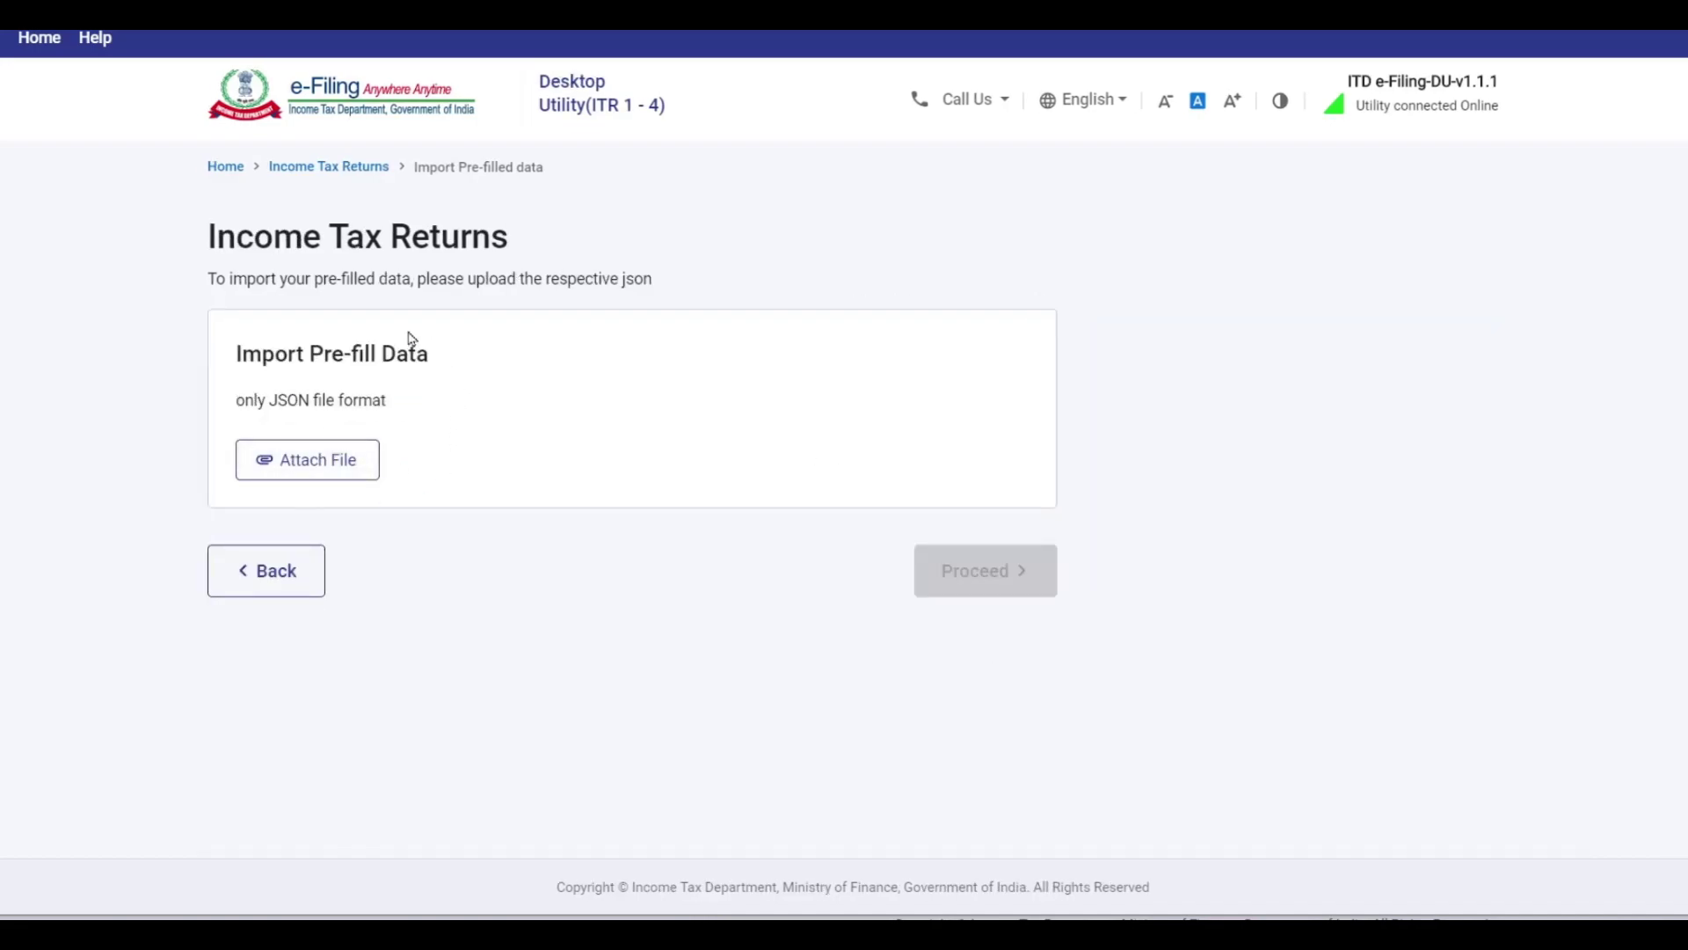
Attach the -Prefill.json file from the Downloads folder and import it.
left_click(340, 470)
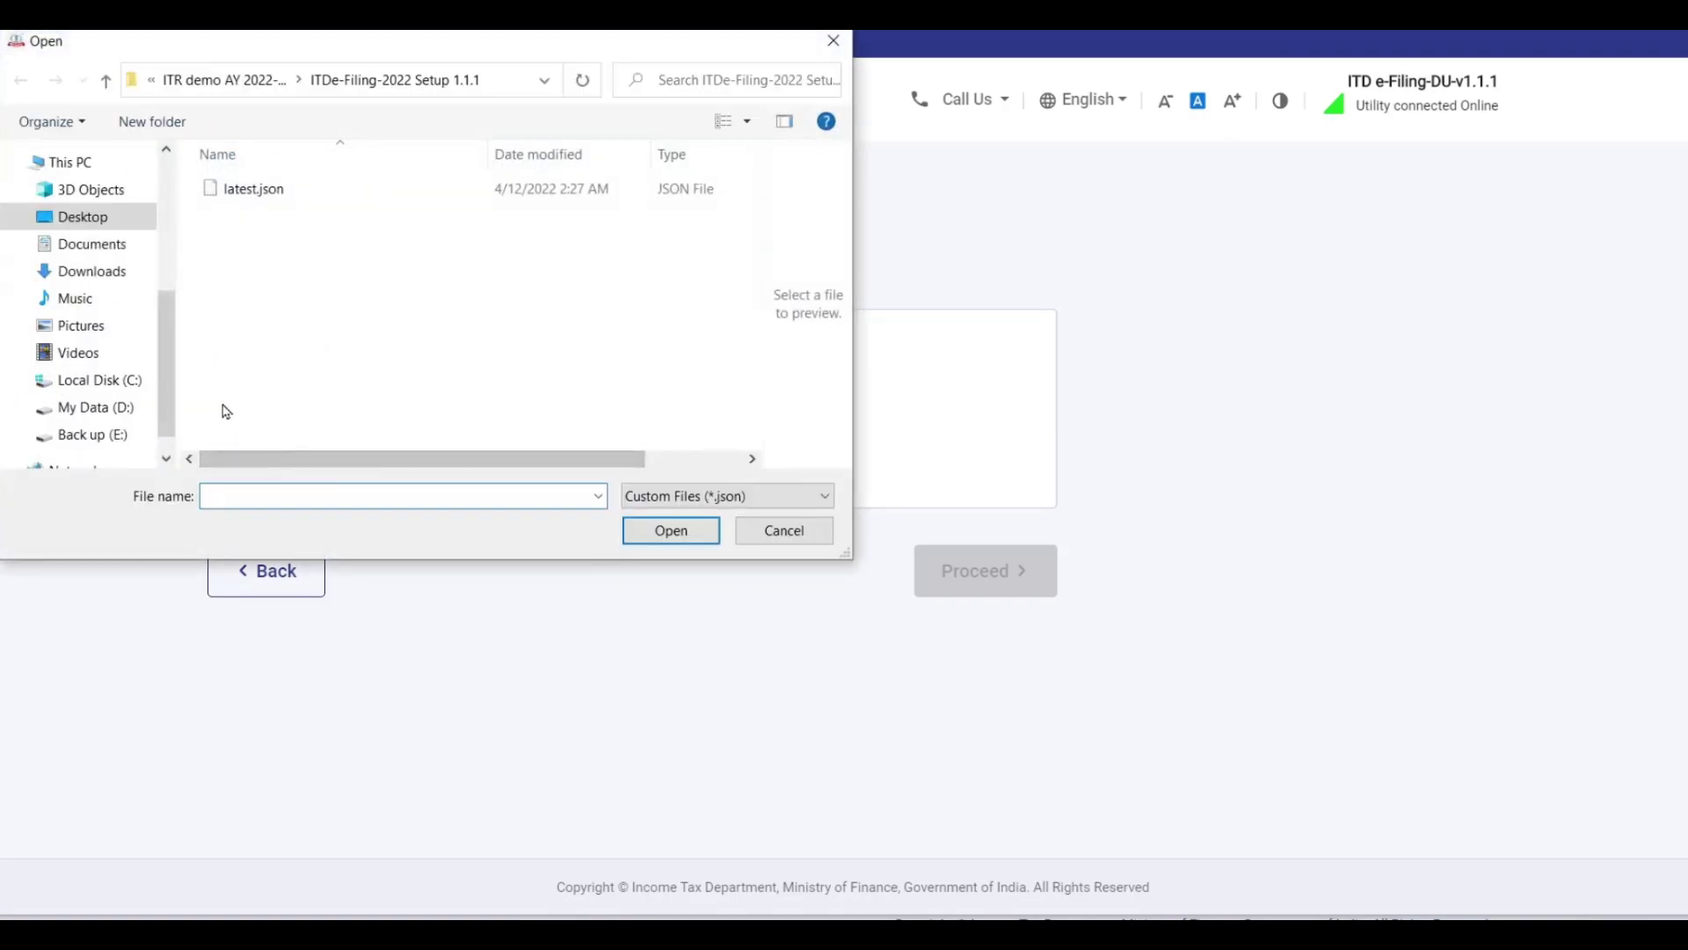
left_click(113, 278)
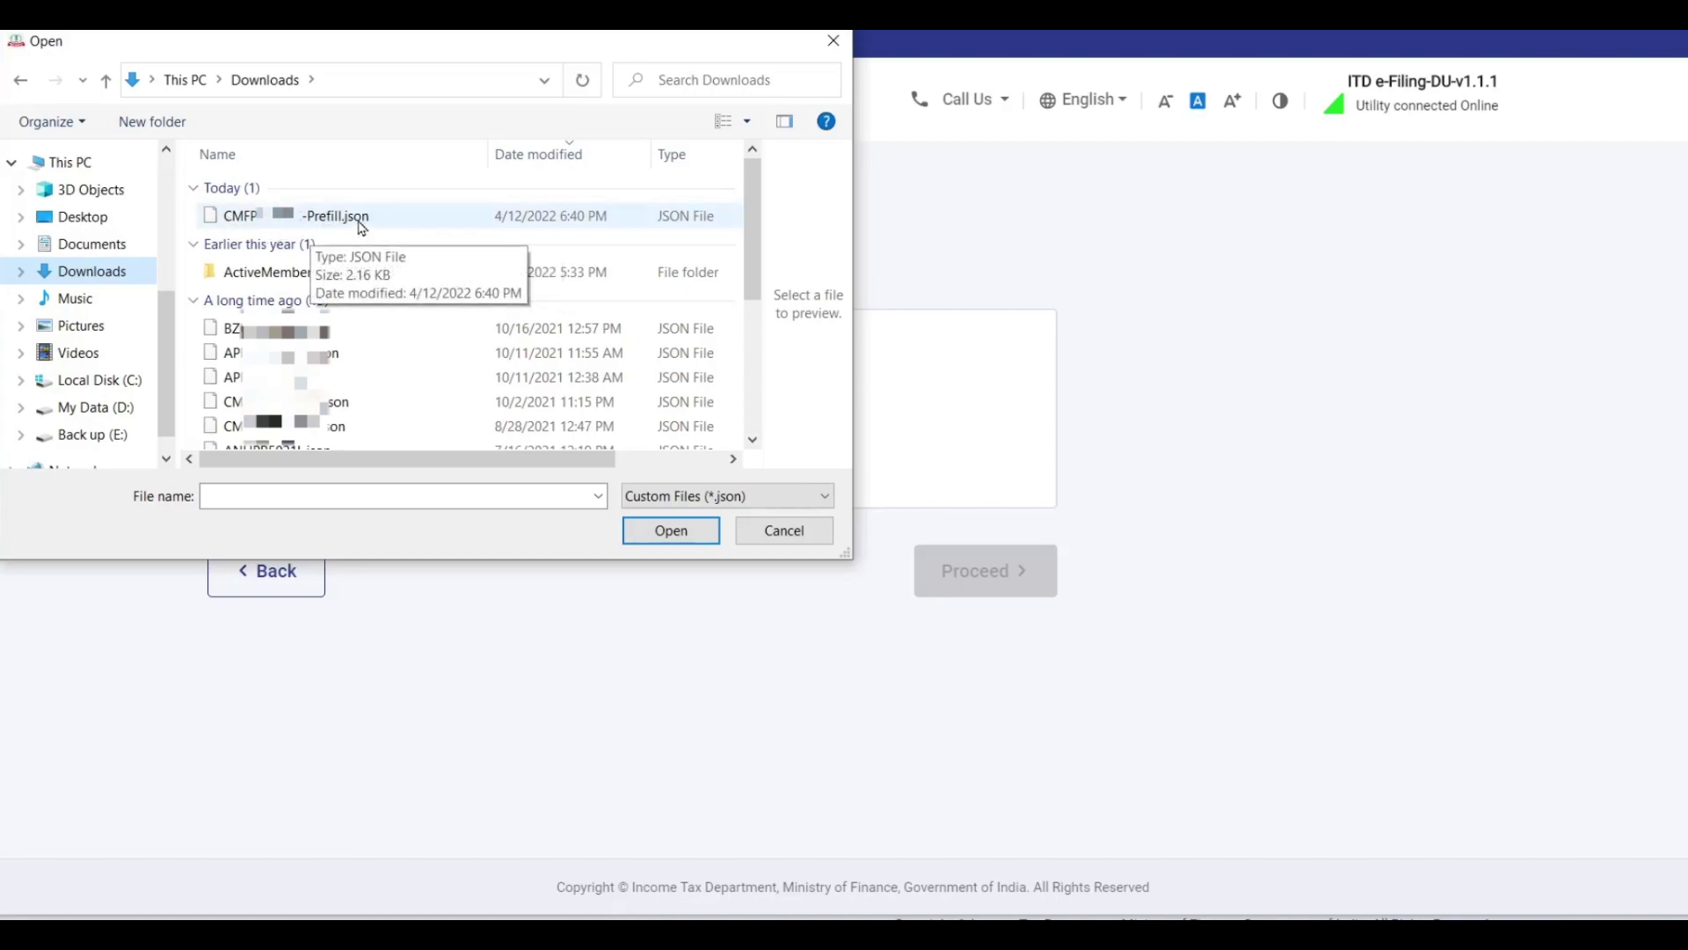
left_click(327, 222)
left_click(675, 533)
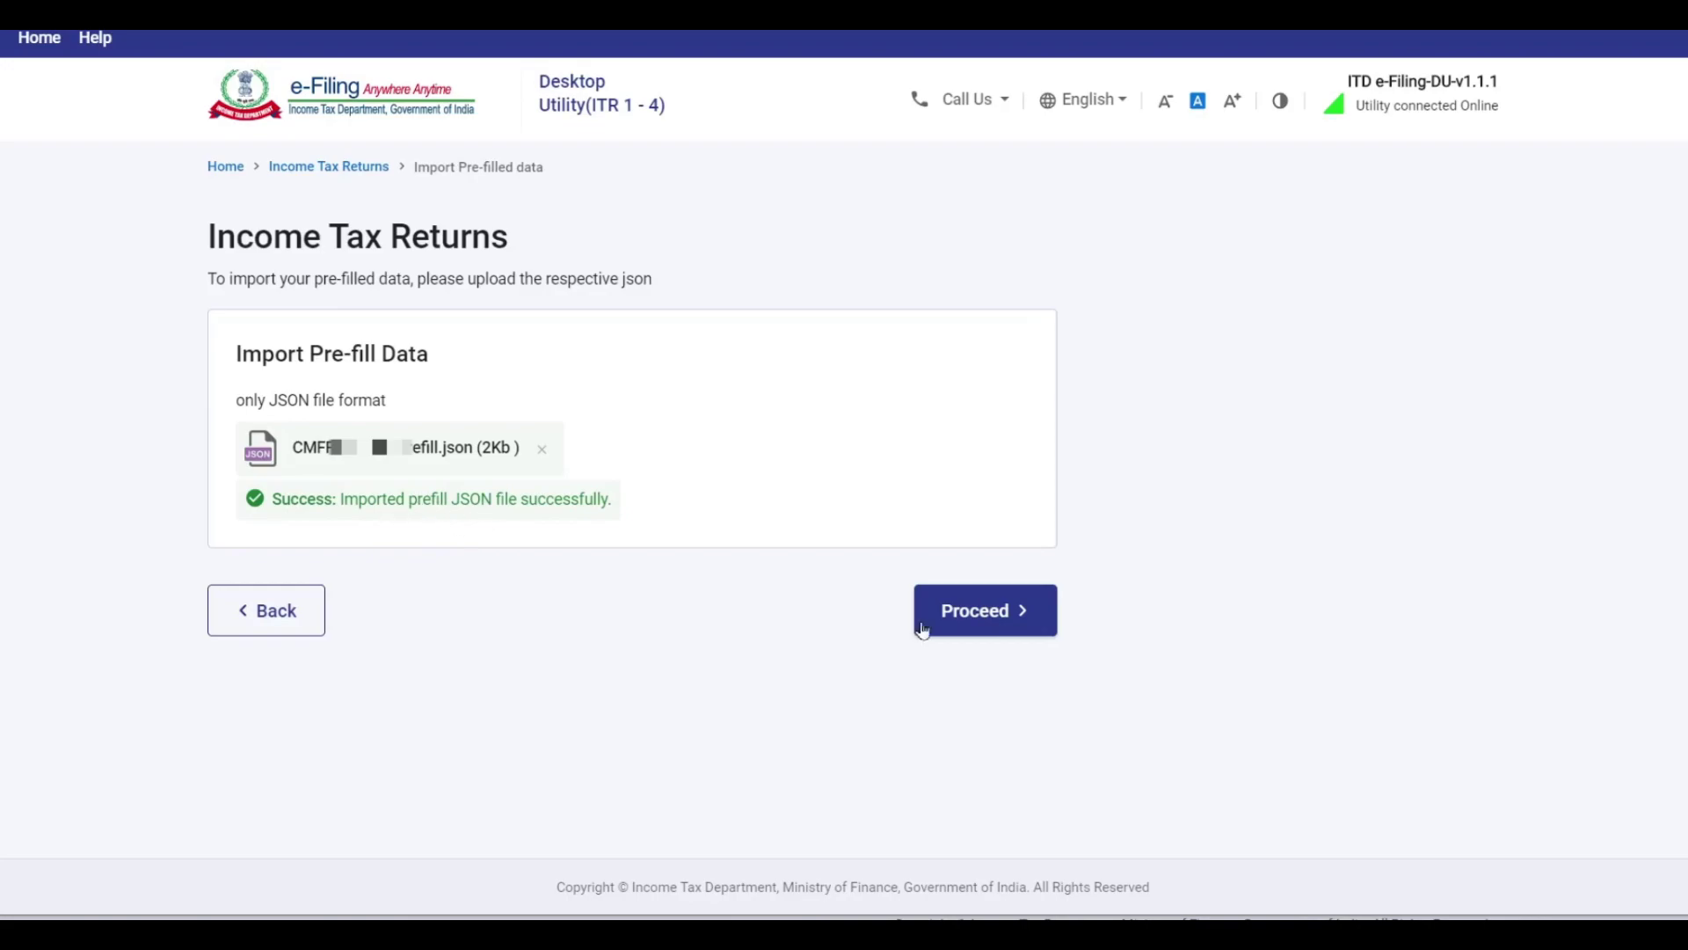
Move past the successful import and start filing a return as an Individual.
left_click(989, 613)
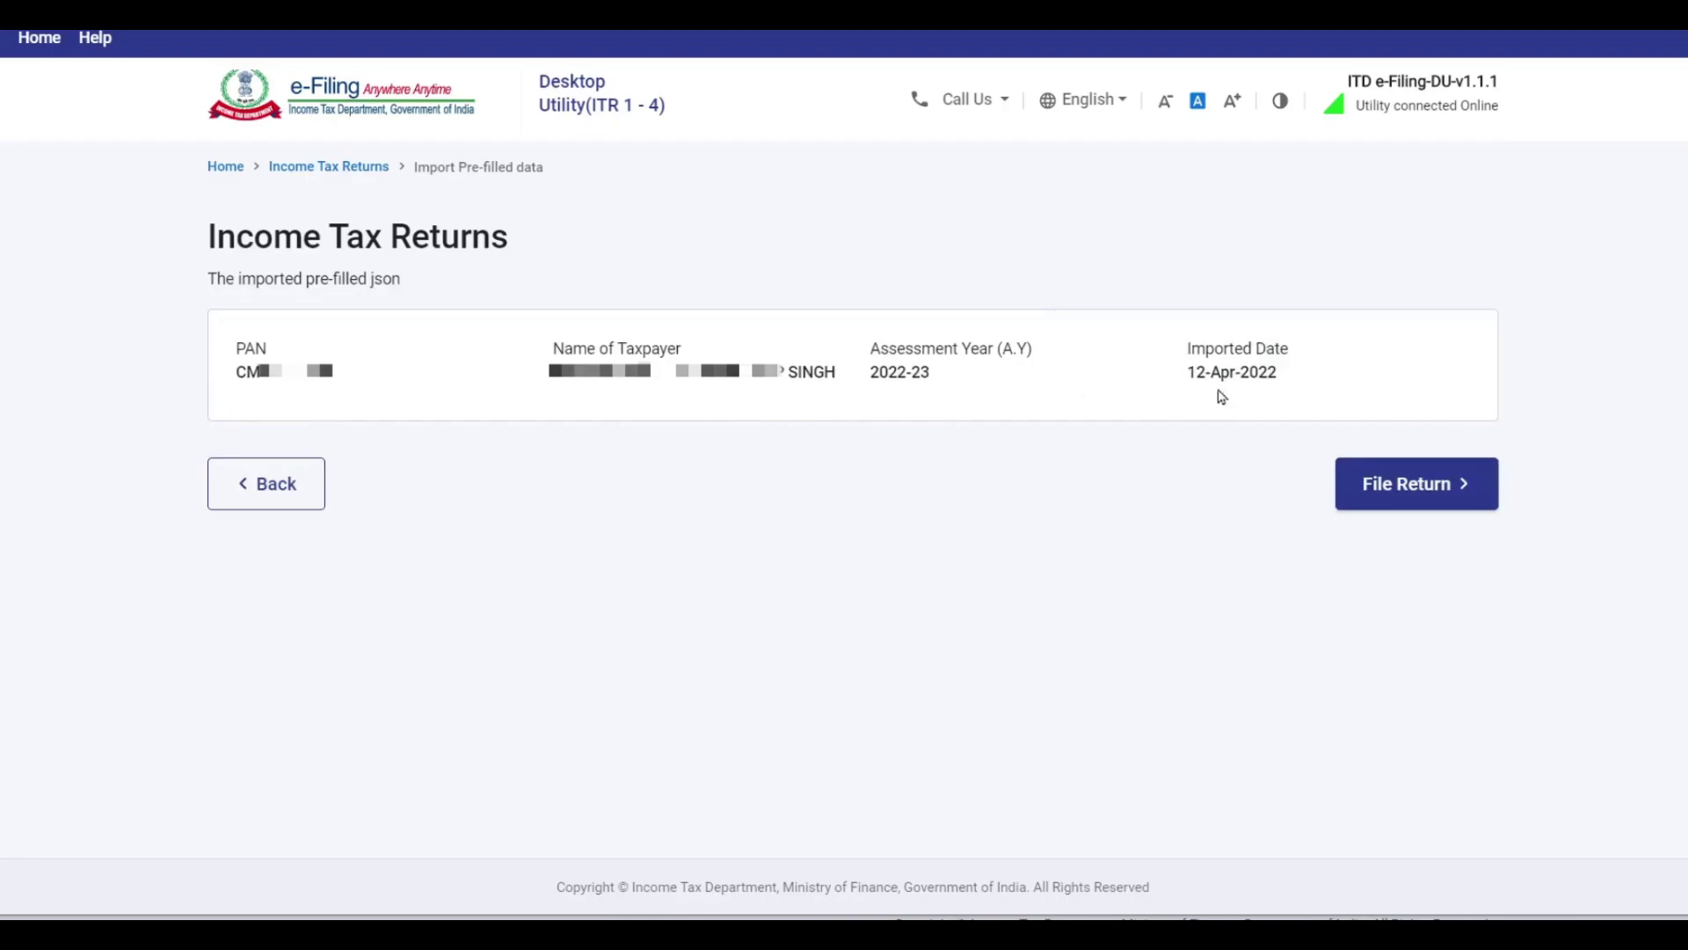
left_click(1421, 496)
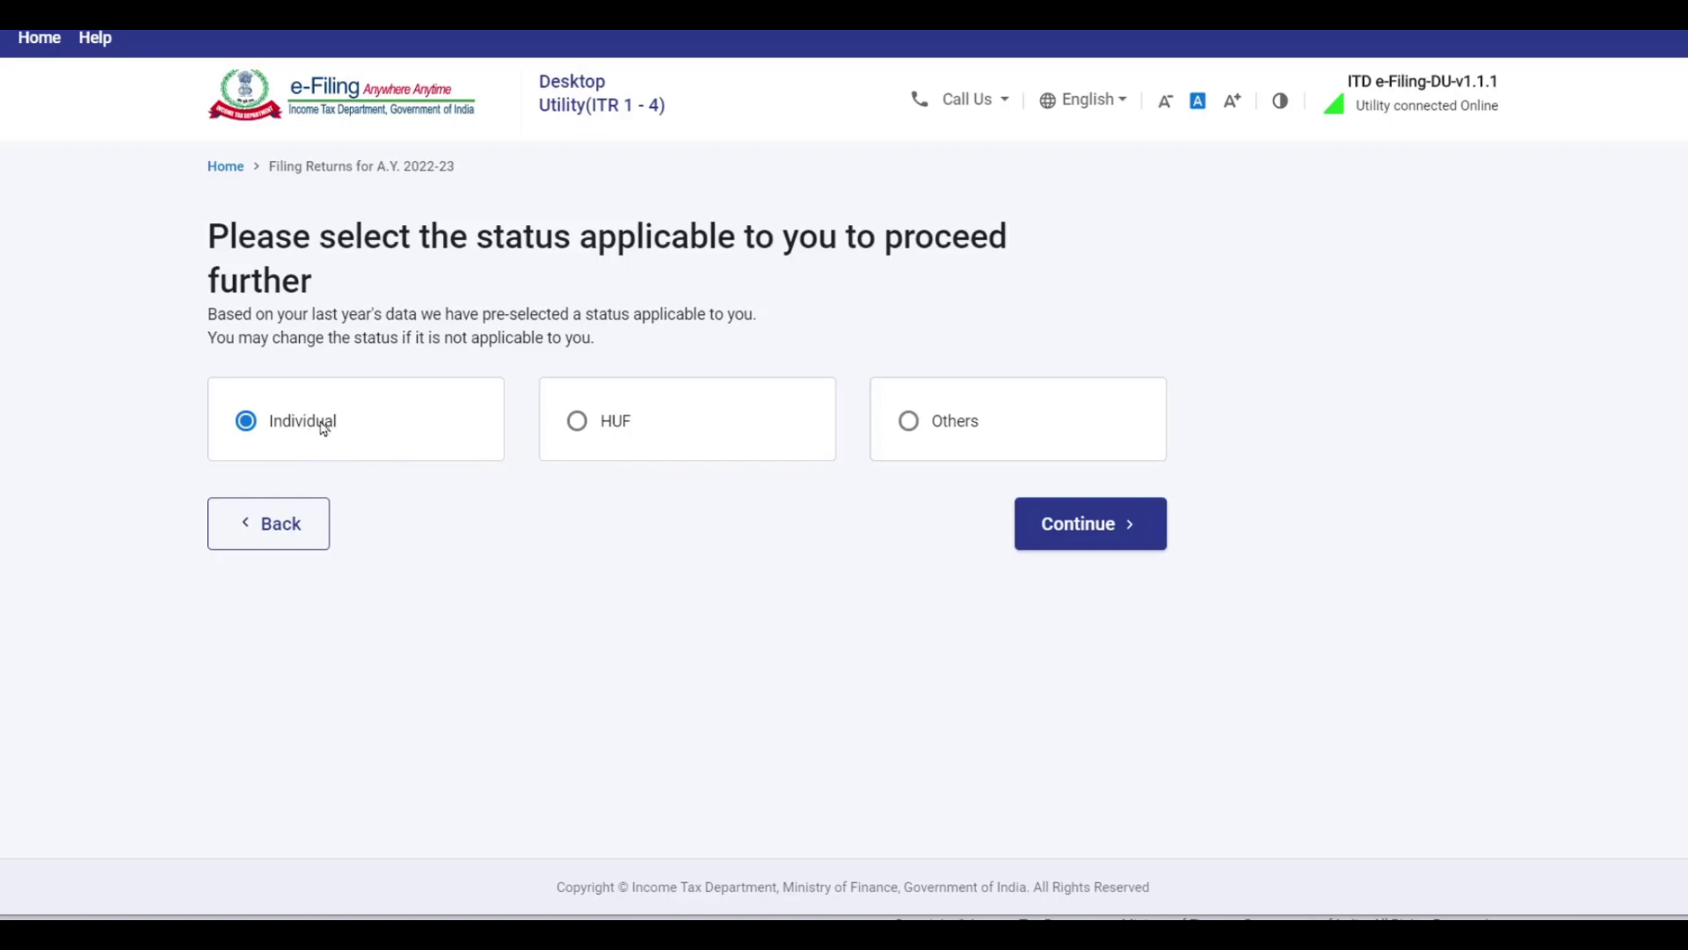
left_click(1091, 523)
Choose ITR - 1 as the form, proceed with it, and begin the filing steps.
left_click(814, 469)
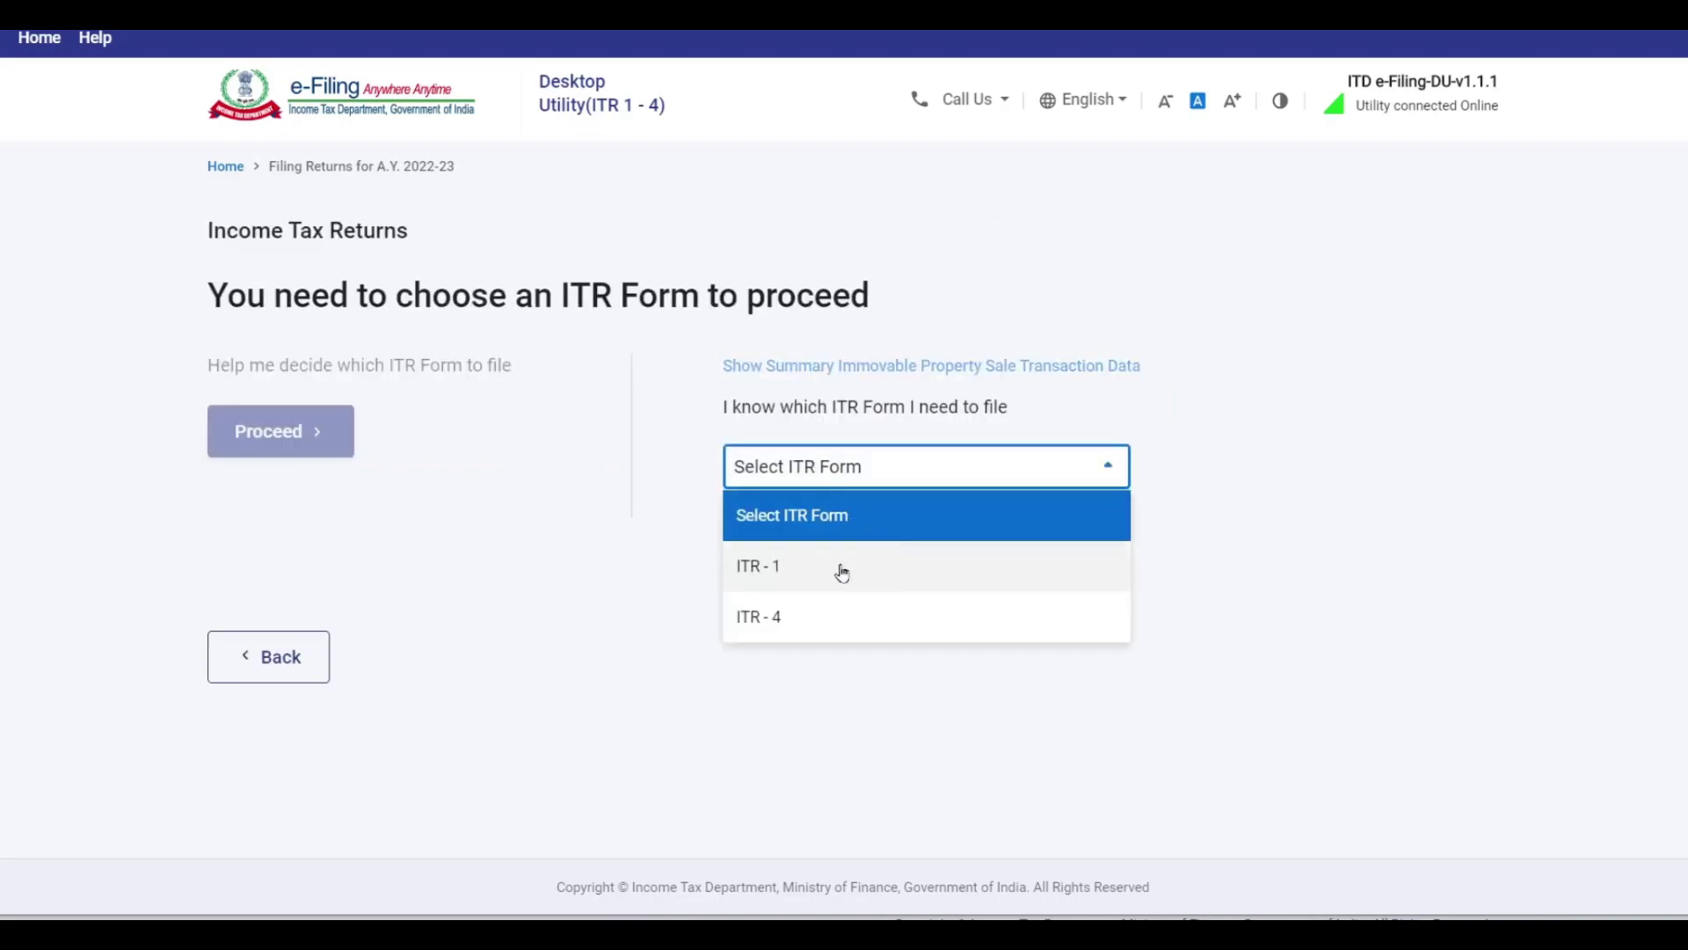
left_click(772, 566)
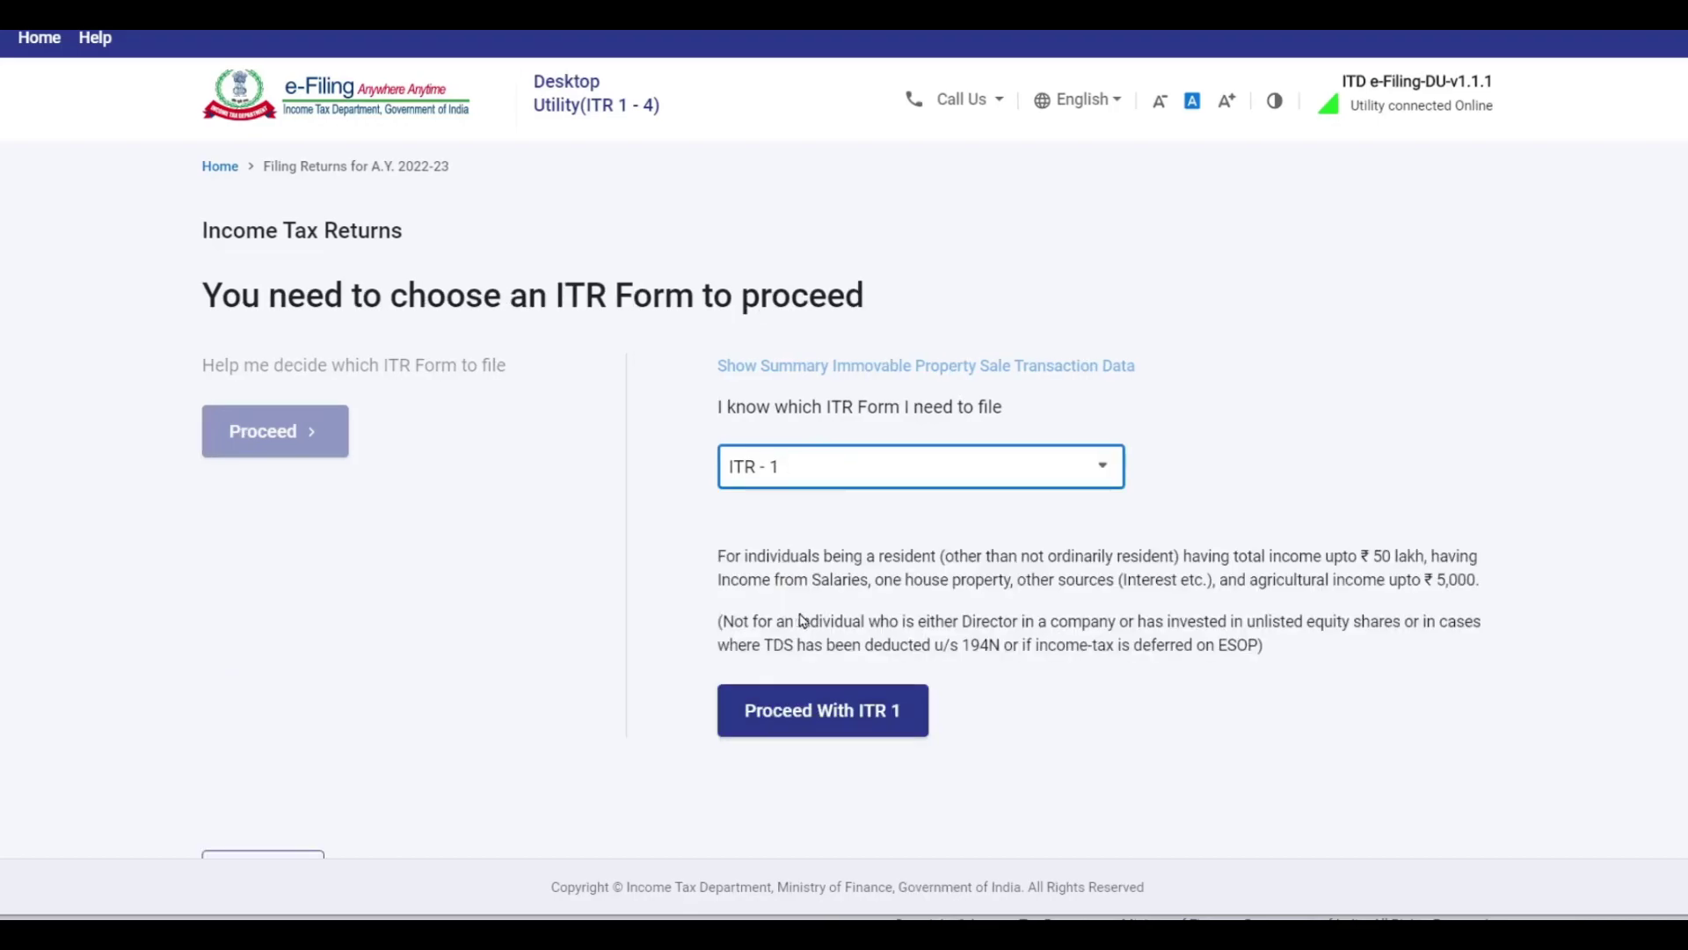
left_click(857, 715)
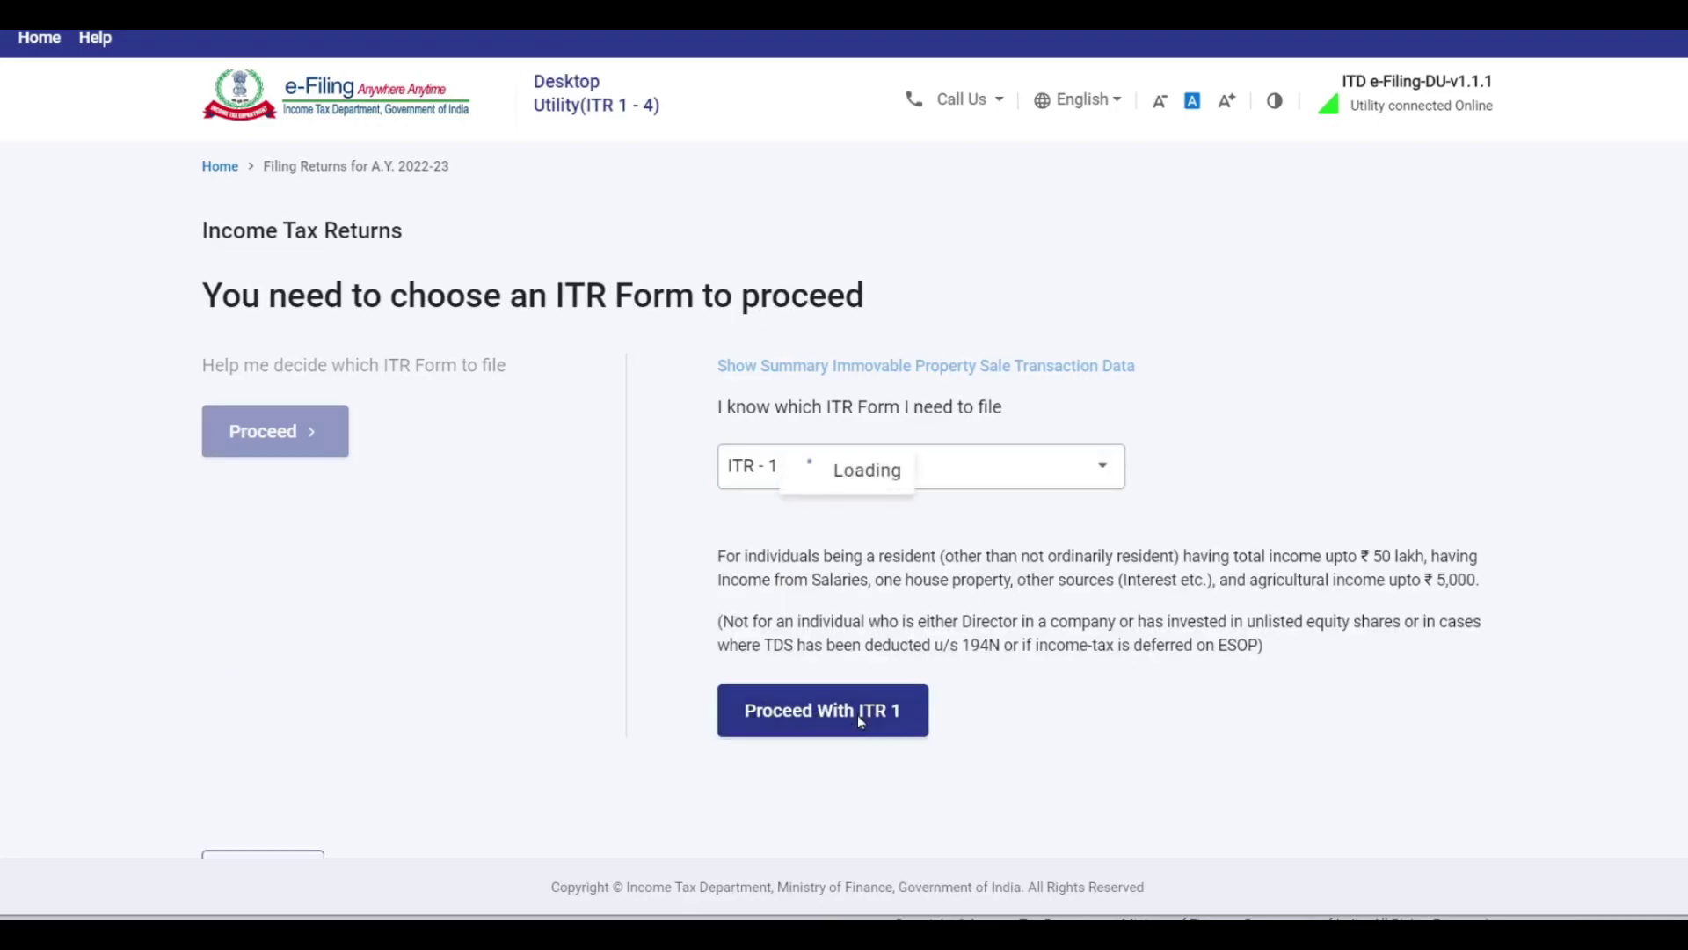
scroll(829, 401, "down", 2)
left_click(446, 512)
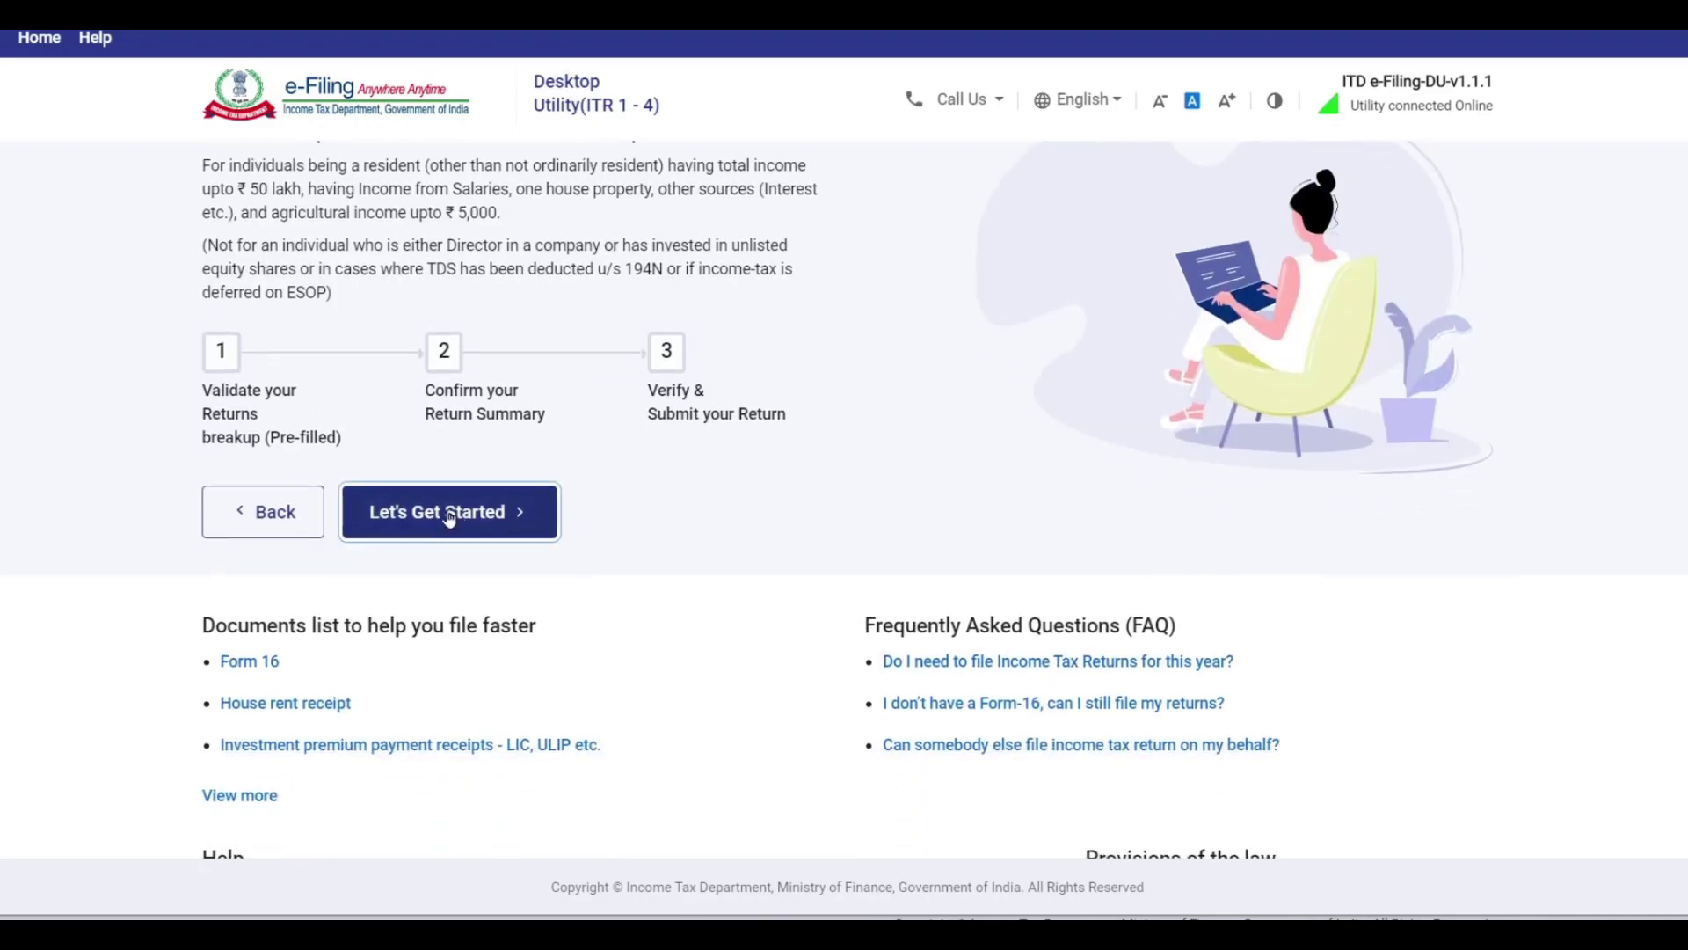
scroll(697, 396, "down", 2)
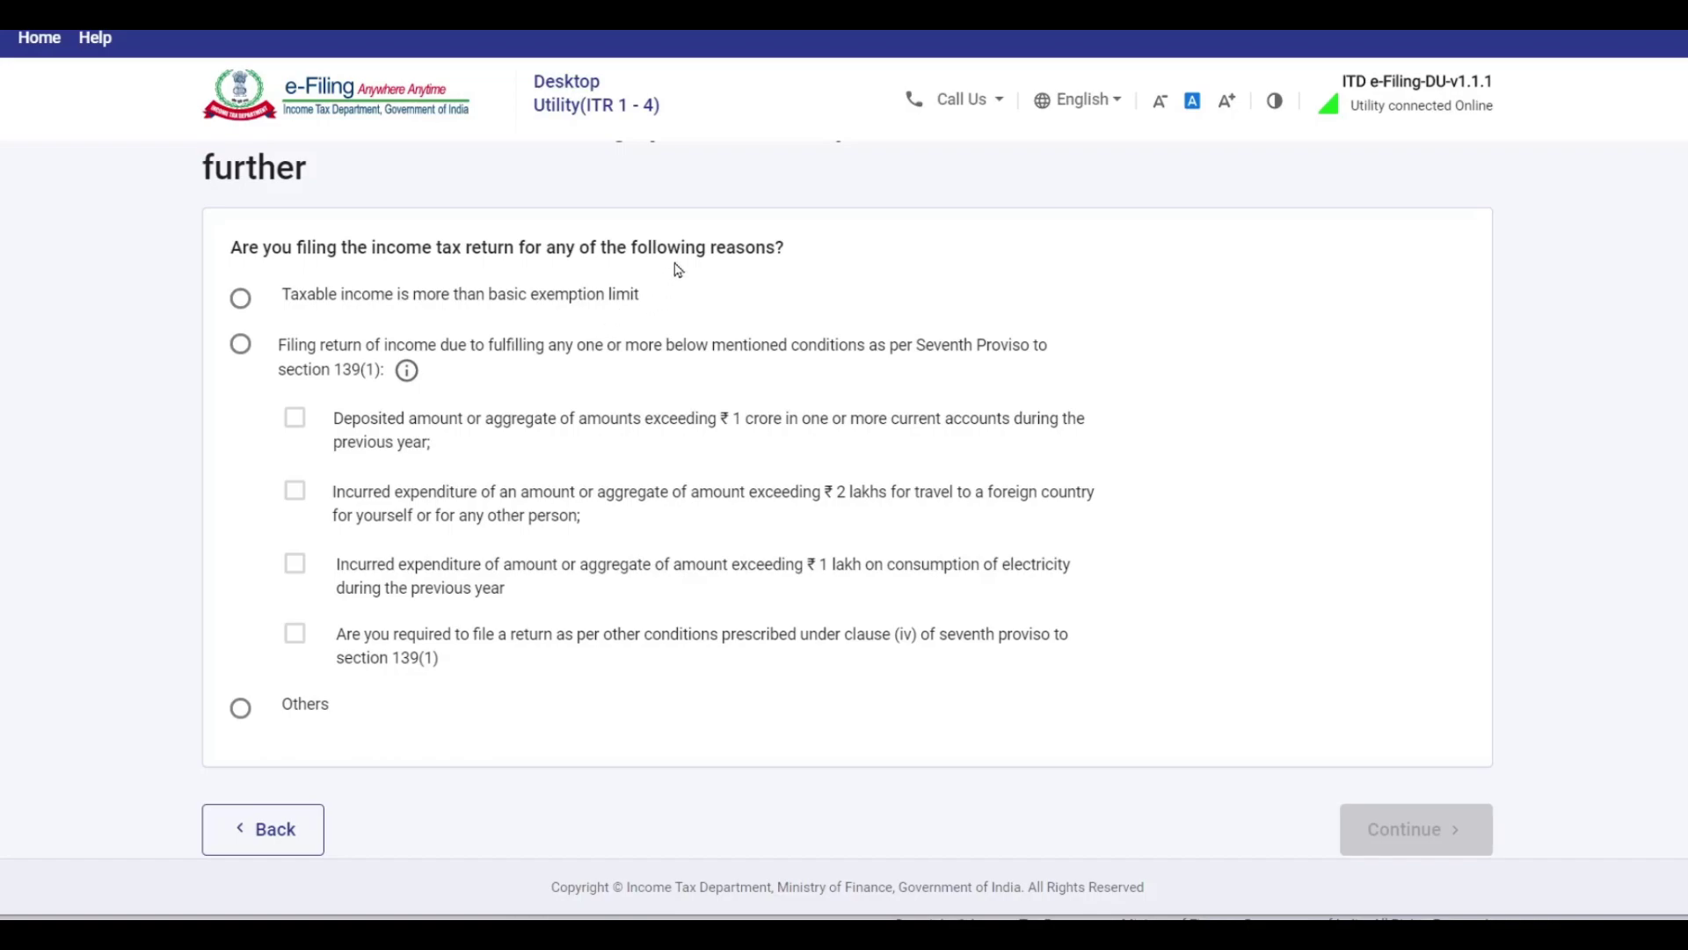
Try the Seventh Proviso reason, ticking and unticking its deposit, foreign travel and electricity conditions.
left_click(240, 299)
left_click(240, 343)
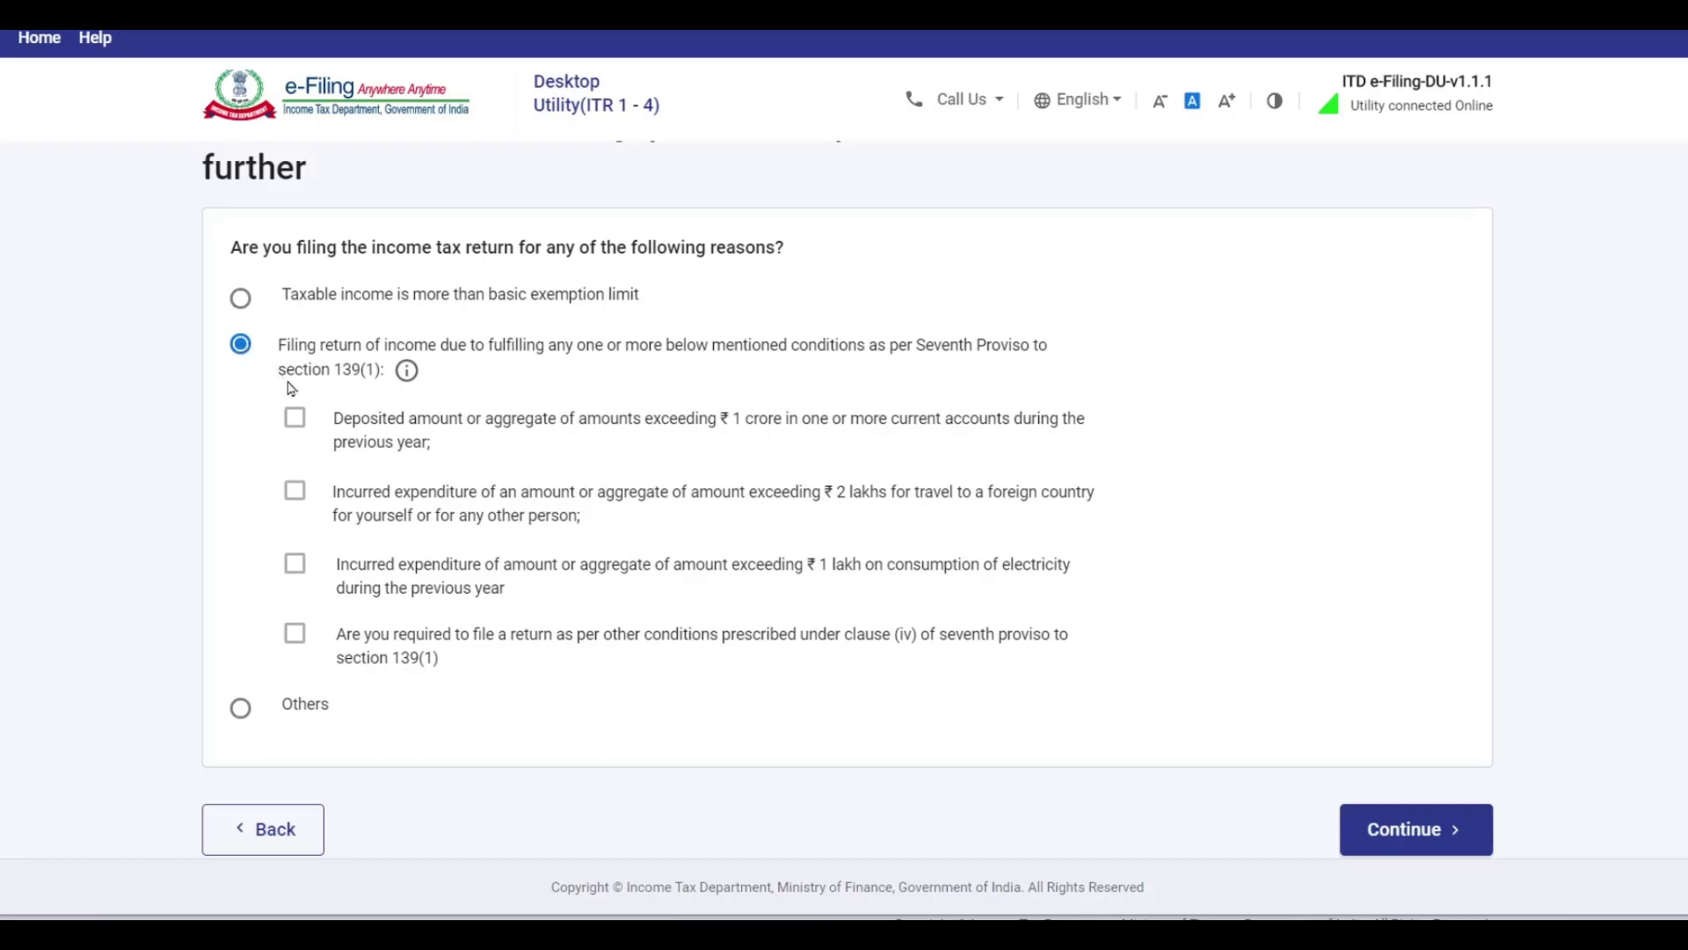
left_click(294, 419)
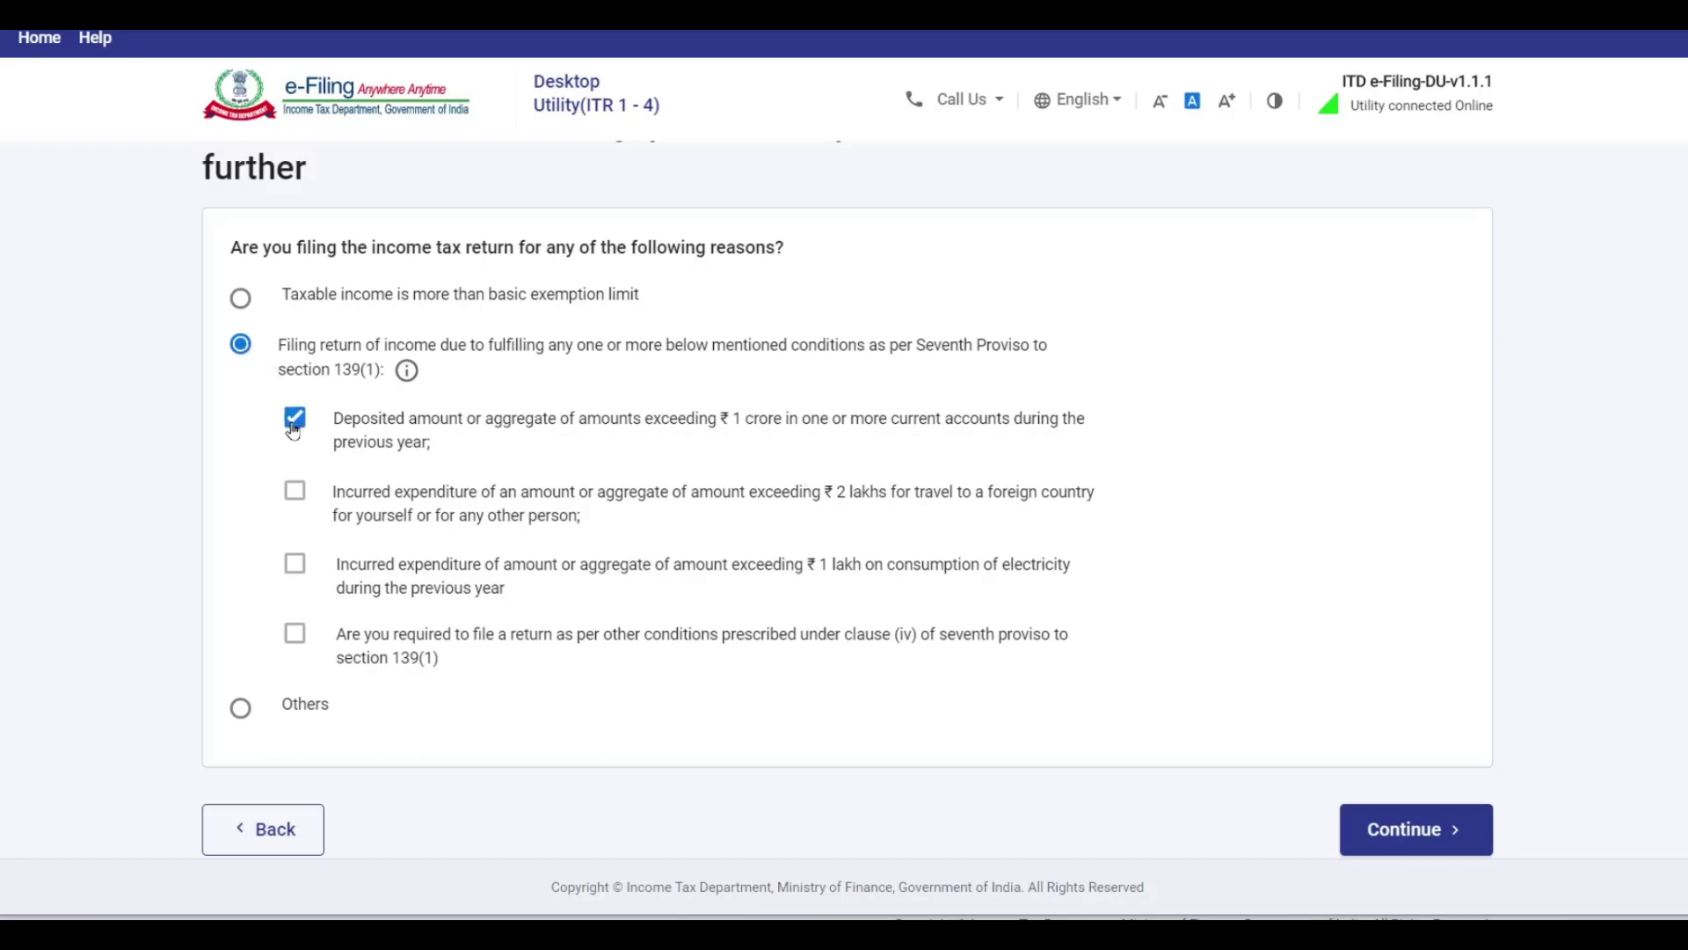
left_click(296, 494)
left_click(294, 565)
left_click(295, 564)
left_click(295, 490)
Settle on taxable income above the basic exemption limit as the filing reason and continue.
left_click(293, 709)
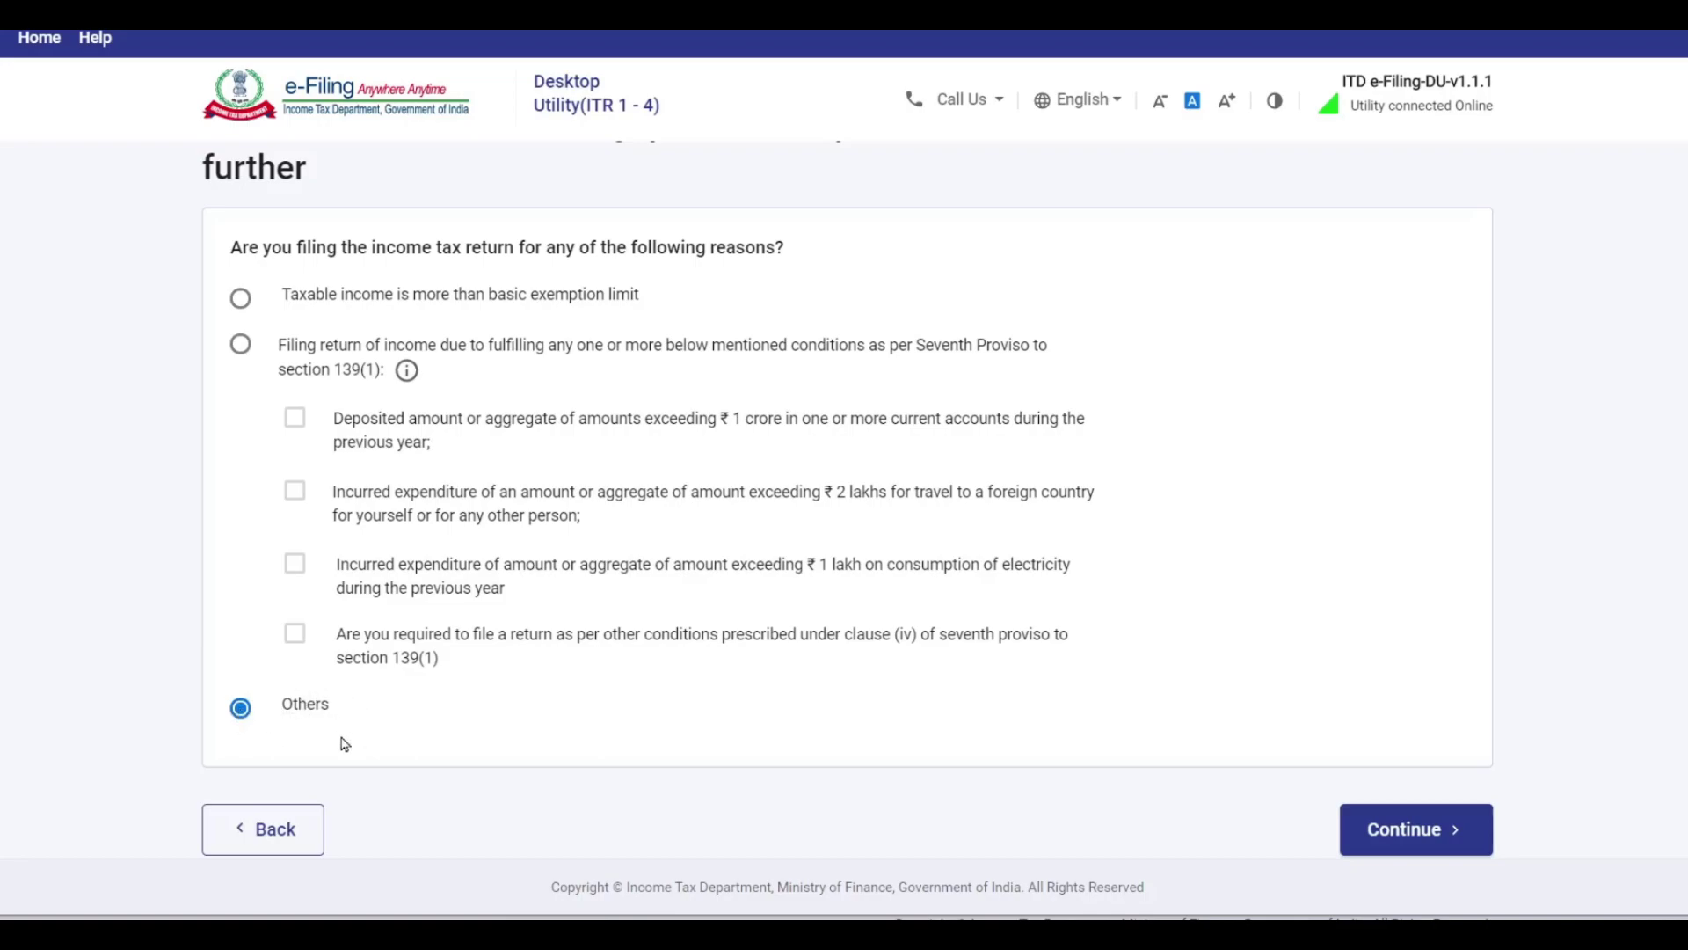
left_click(241, 300)
left_click(1410, 842)
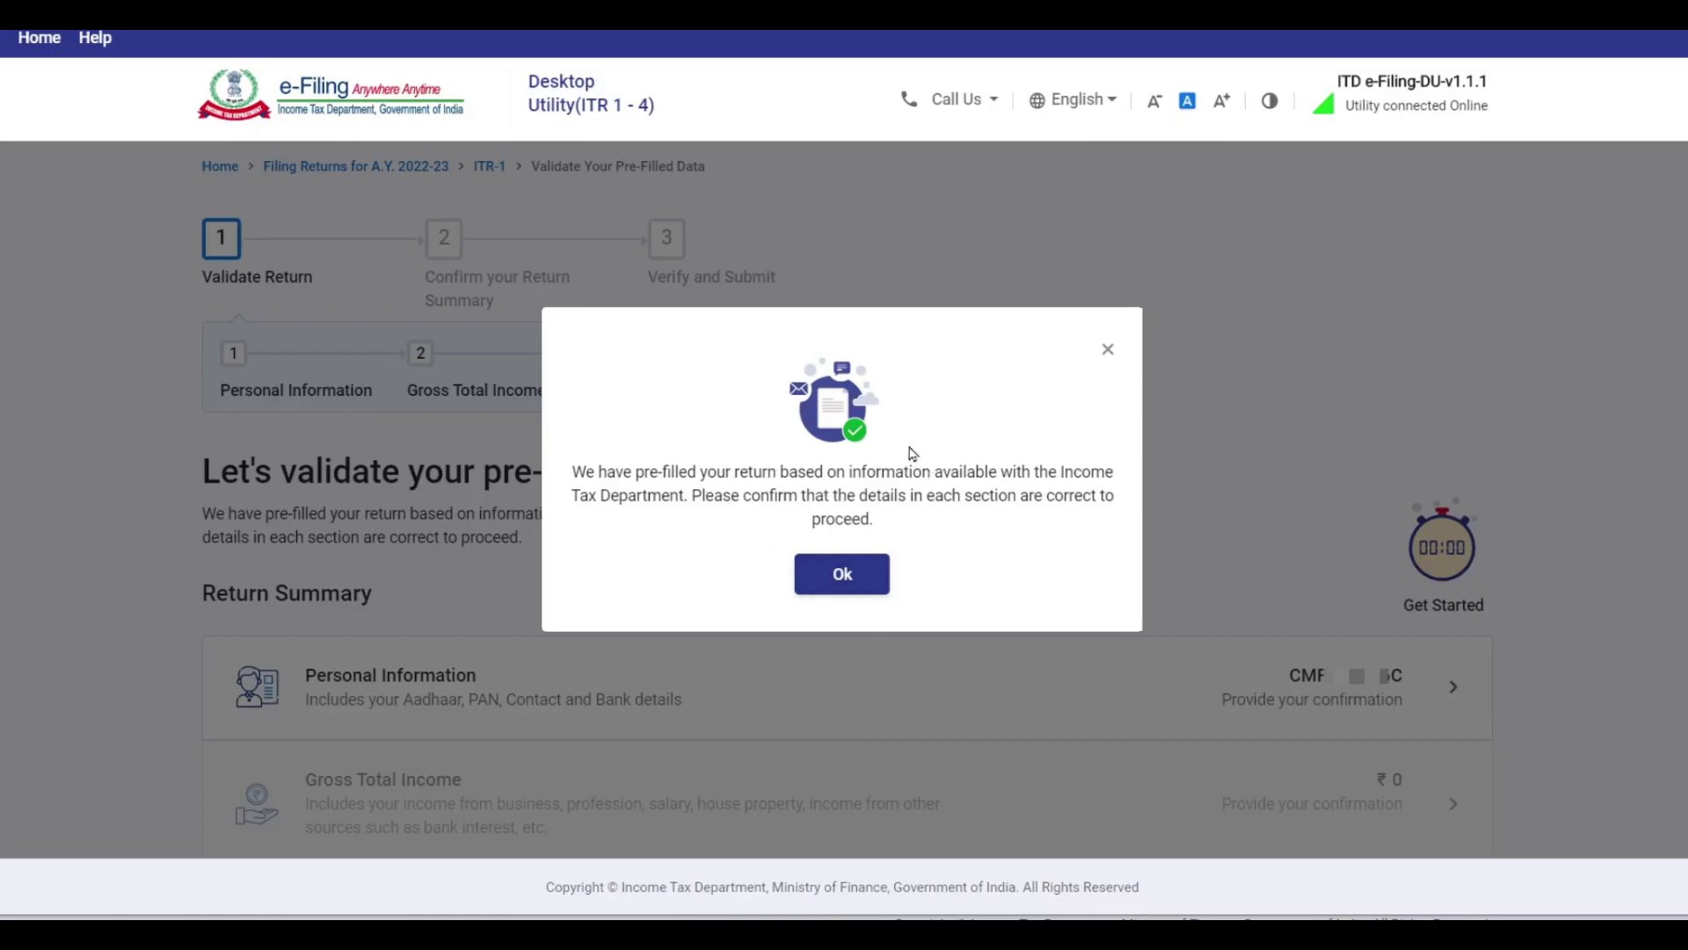
Dismiss the pre-filled return notice and open the Personal Information card in Return Summary.
left_click(845, 573)
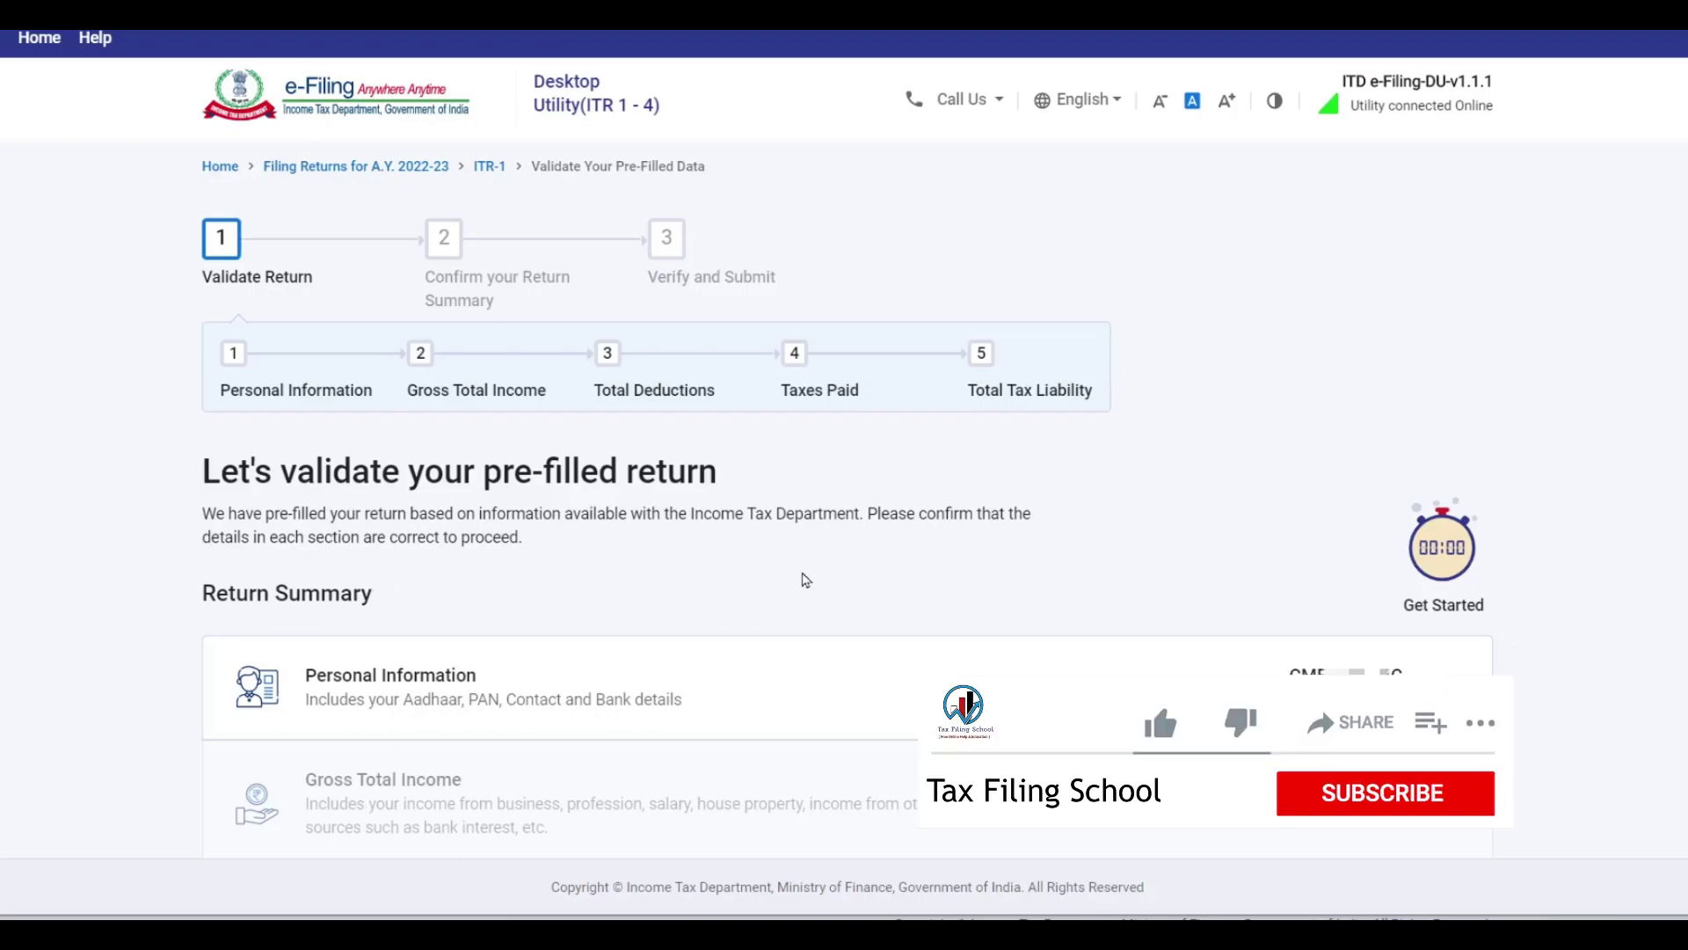
scroll(437, 207, "down", 5)
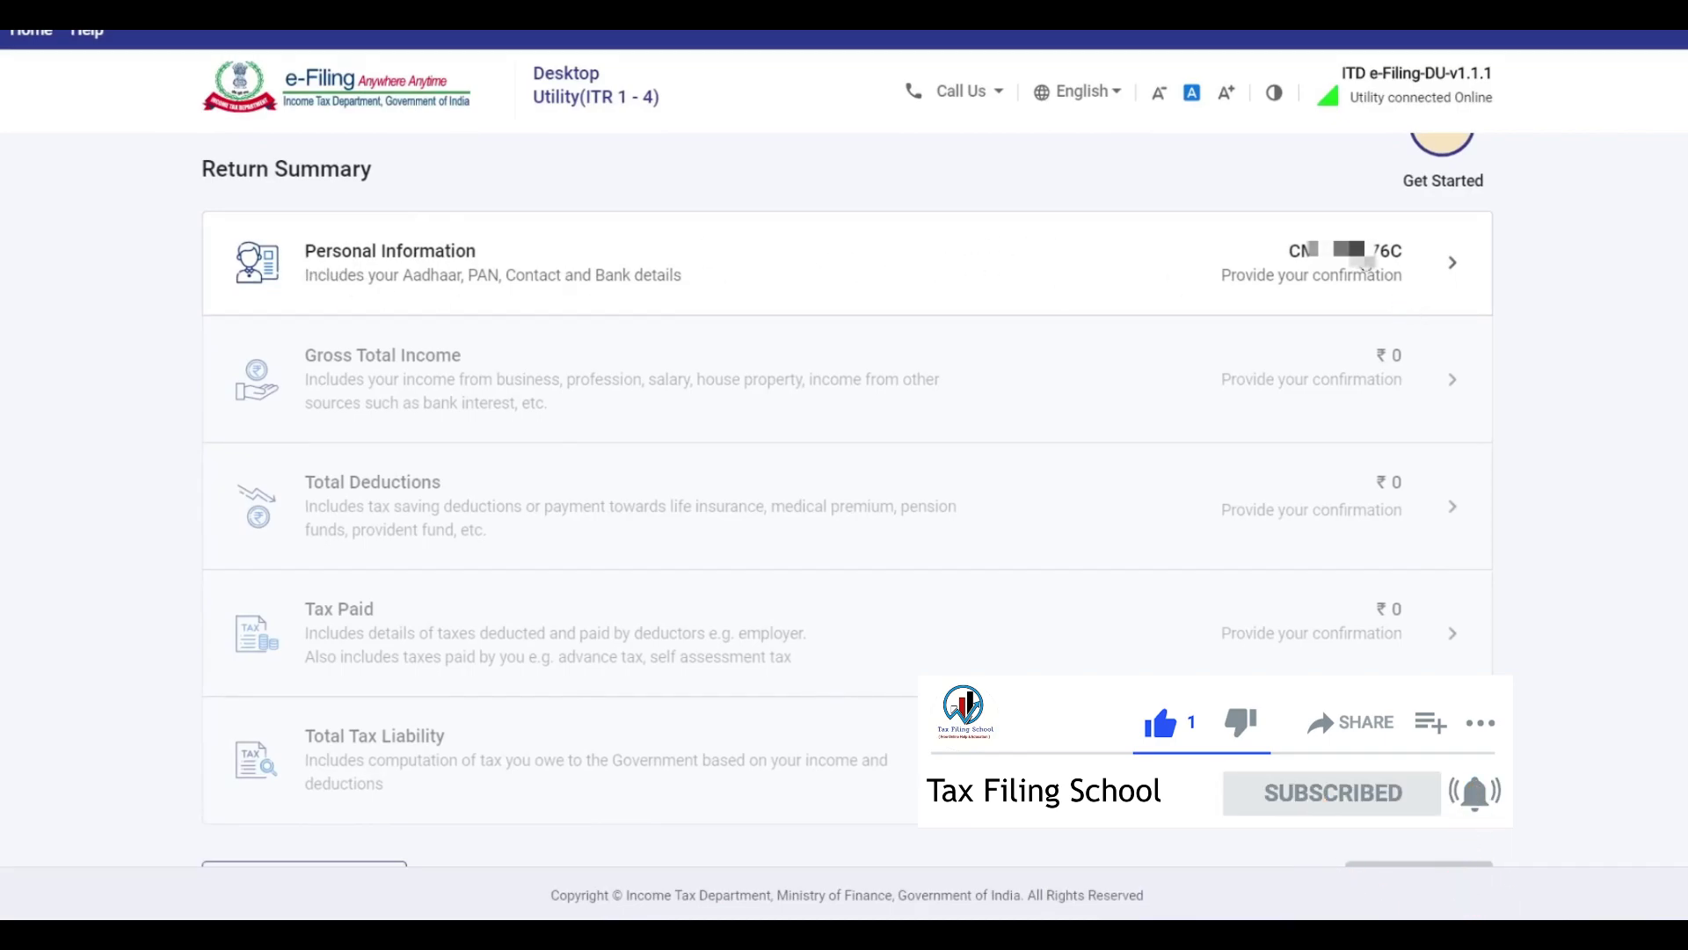
left_click(1392, 268)
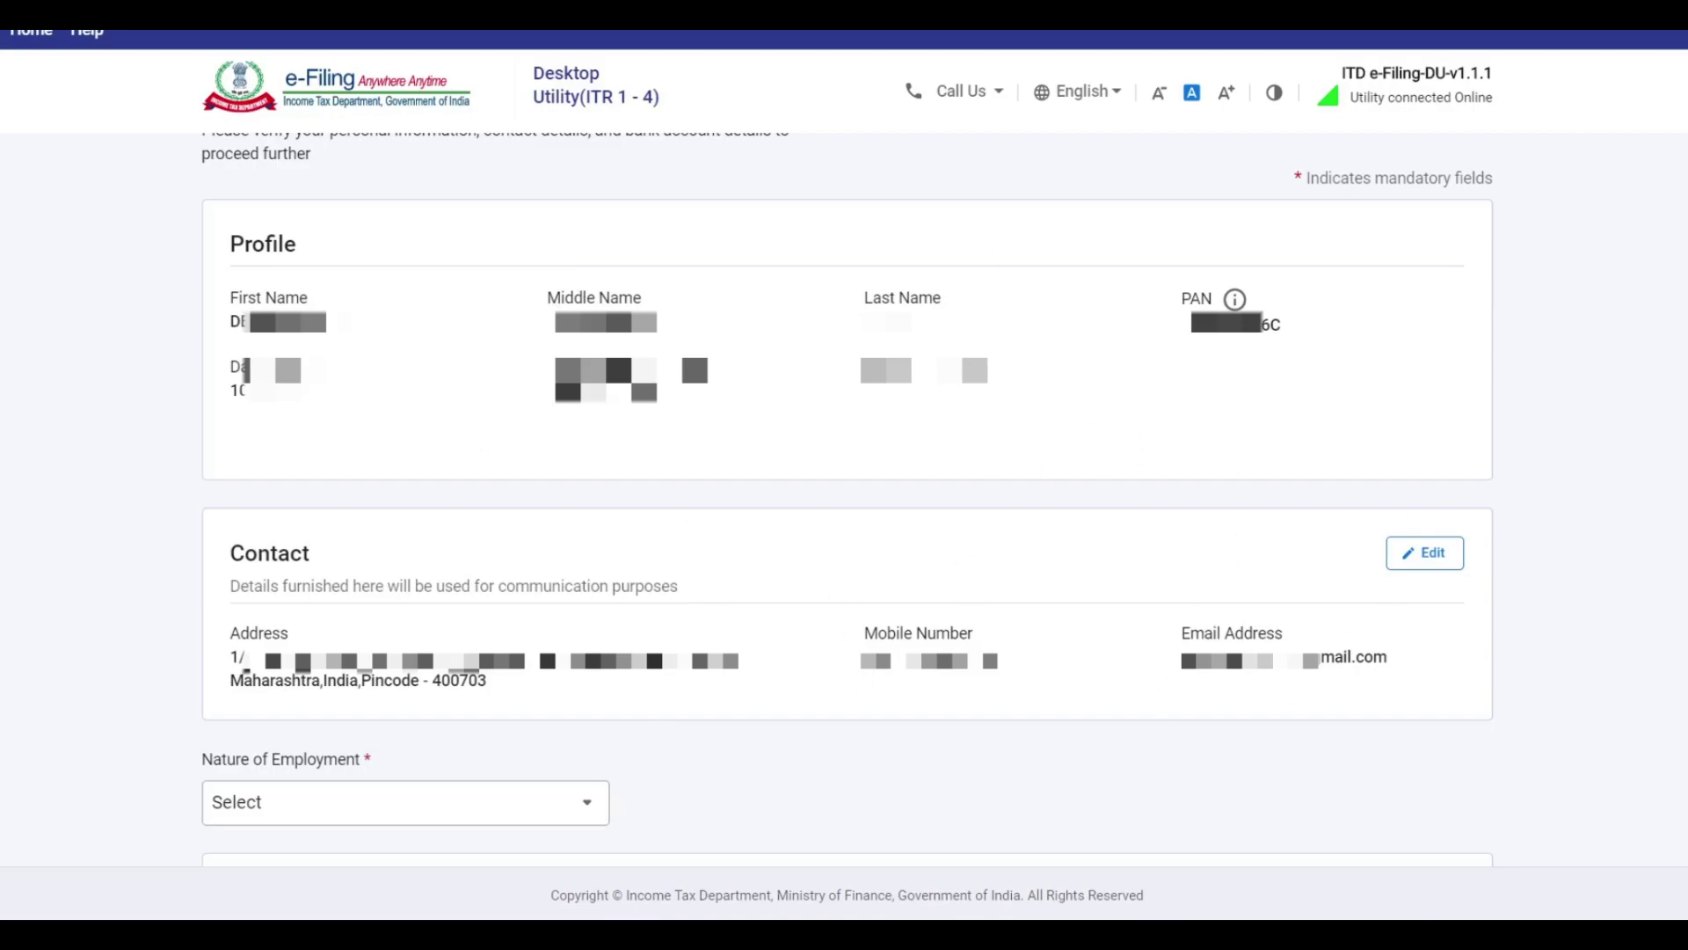
Set Nature of Employment to Others.
scroll(506, 356, "down", 6)
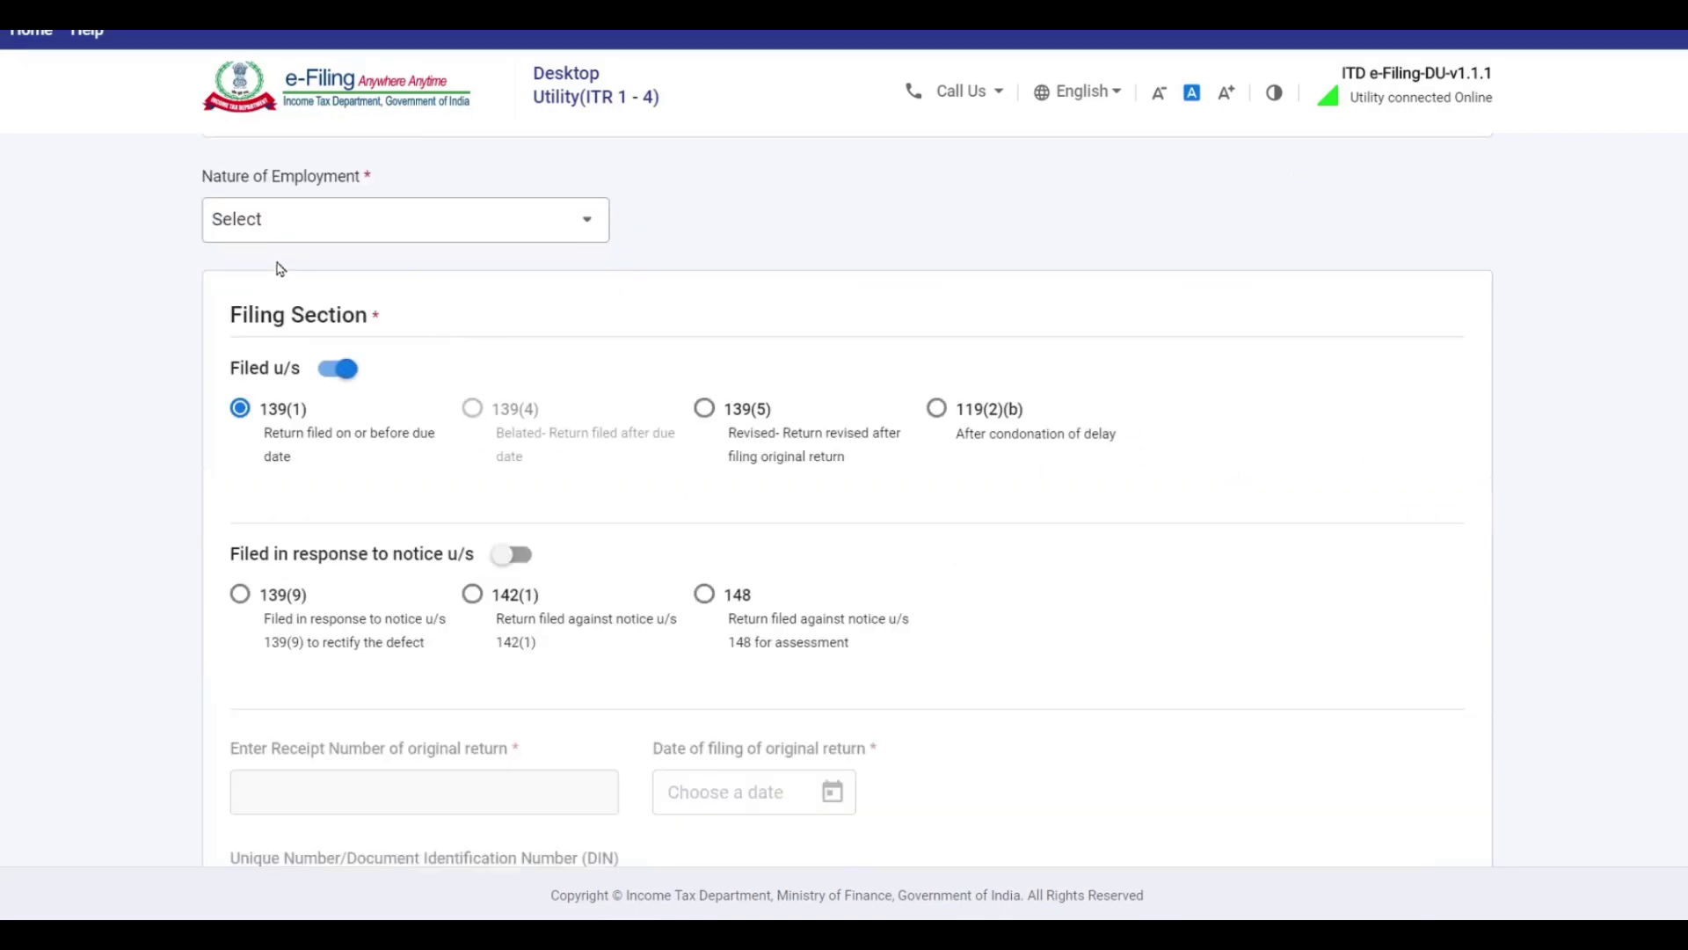
left_click(374, 228)
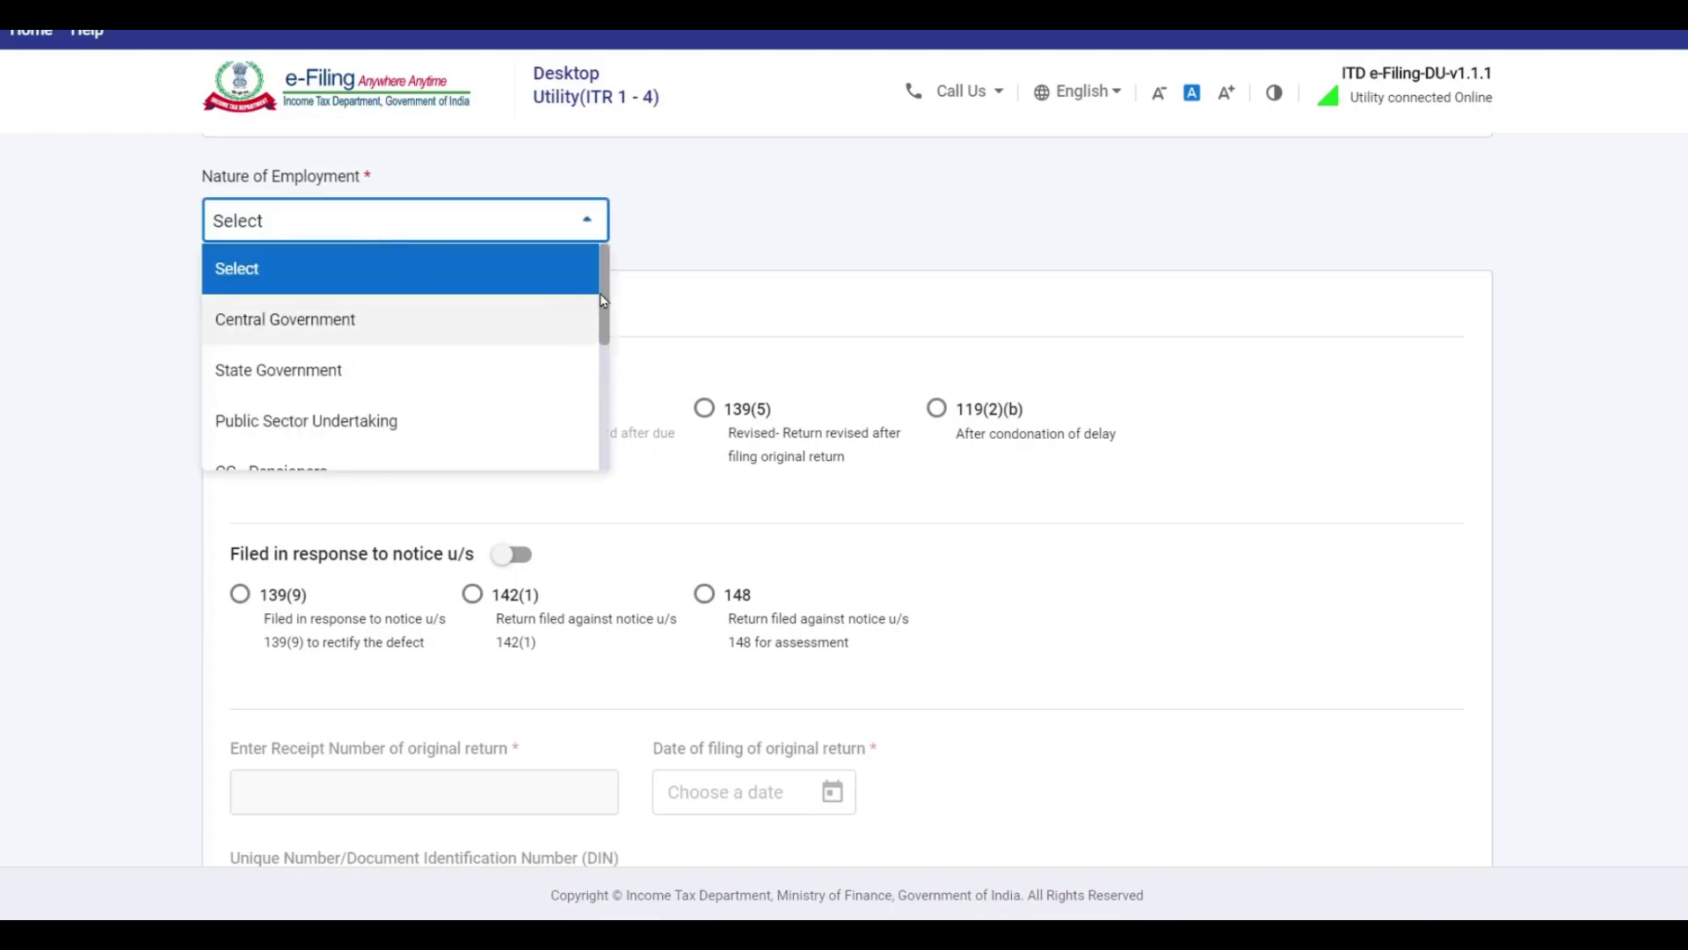
scroll(605, 334, "down", 1)
mouse_move(606, 334)
left_mouse_down()
mouse_move(608, 440)
mouse_move(589, 277)
mouse_move(606, 368)
left_mouse_up()
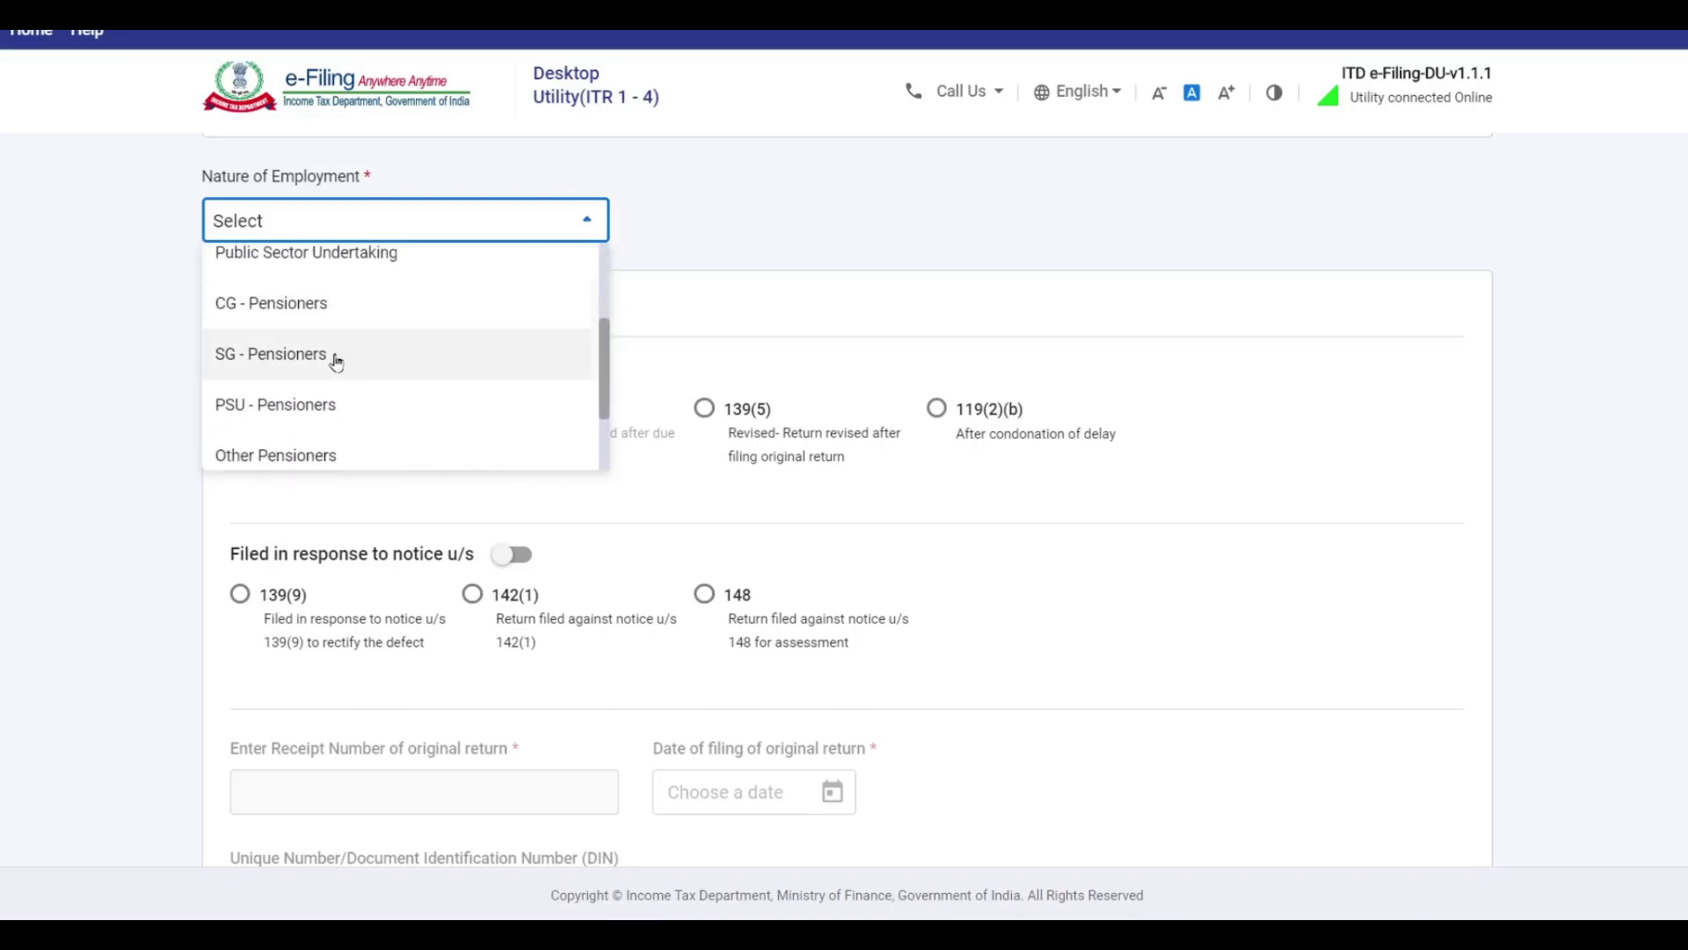
left_click_drag(605, 343, 608, 411)
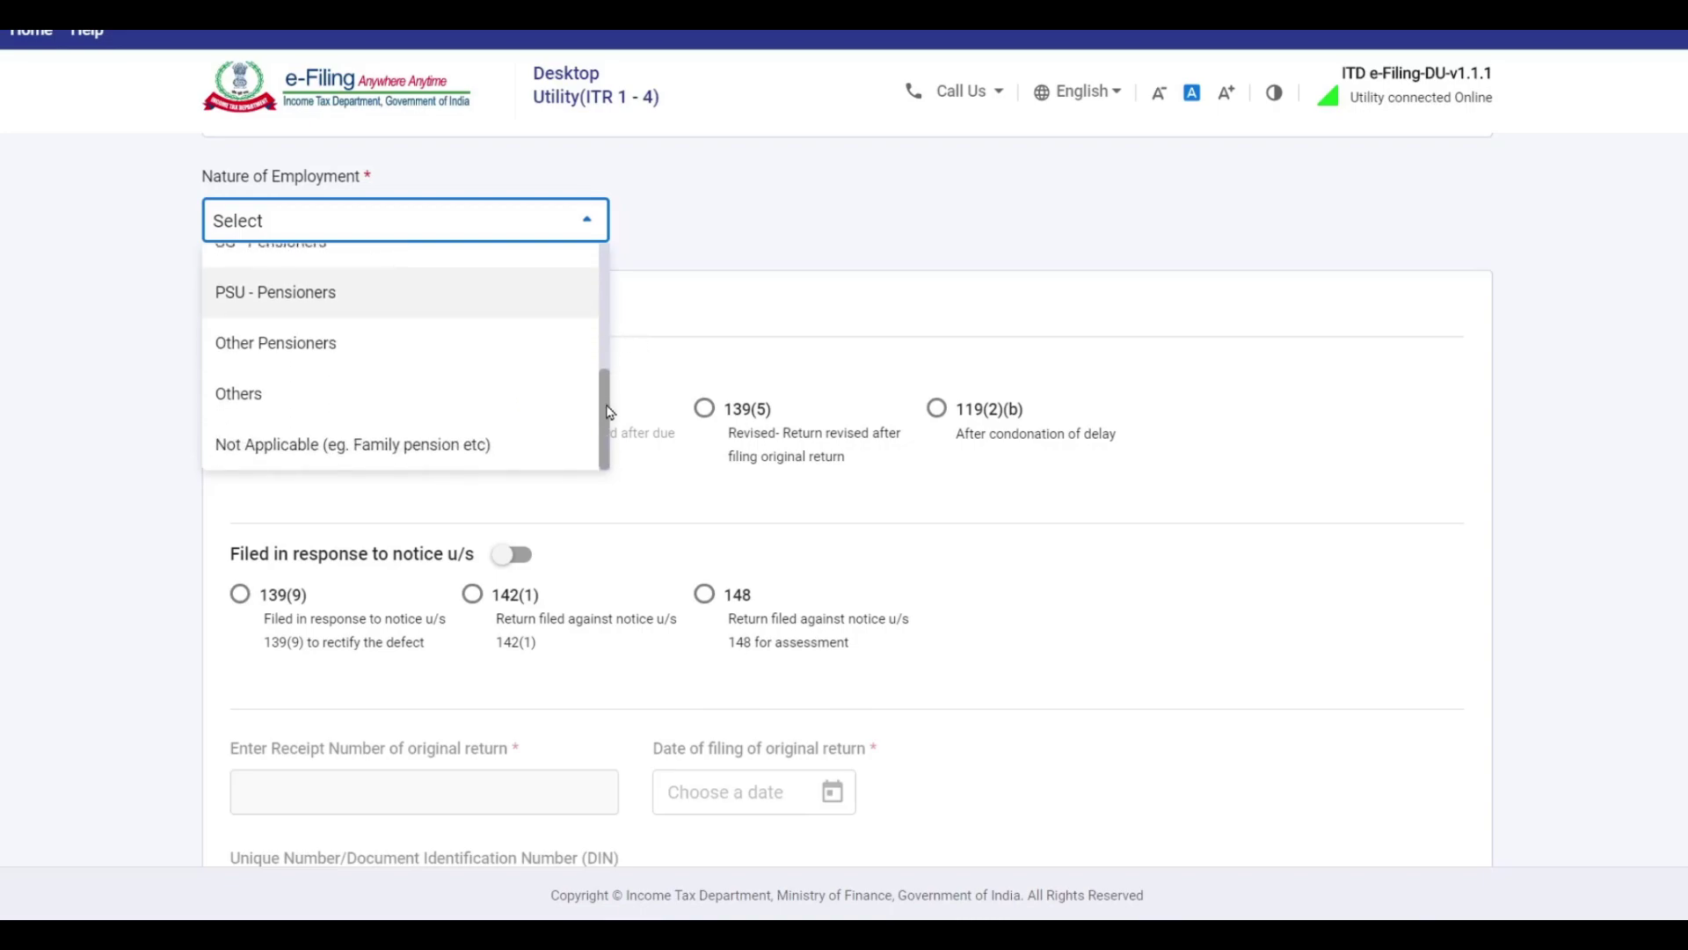
left_click(250, 401)
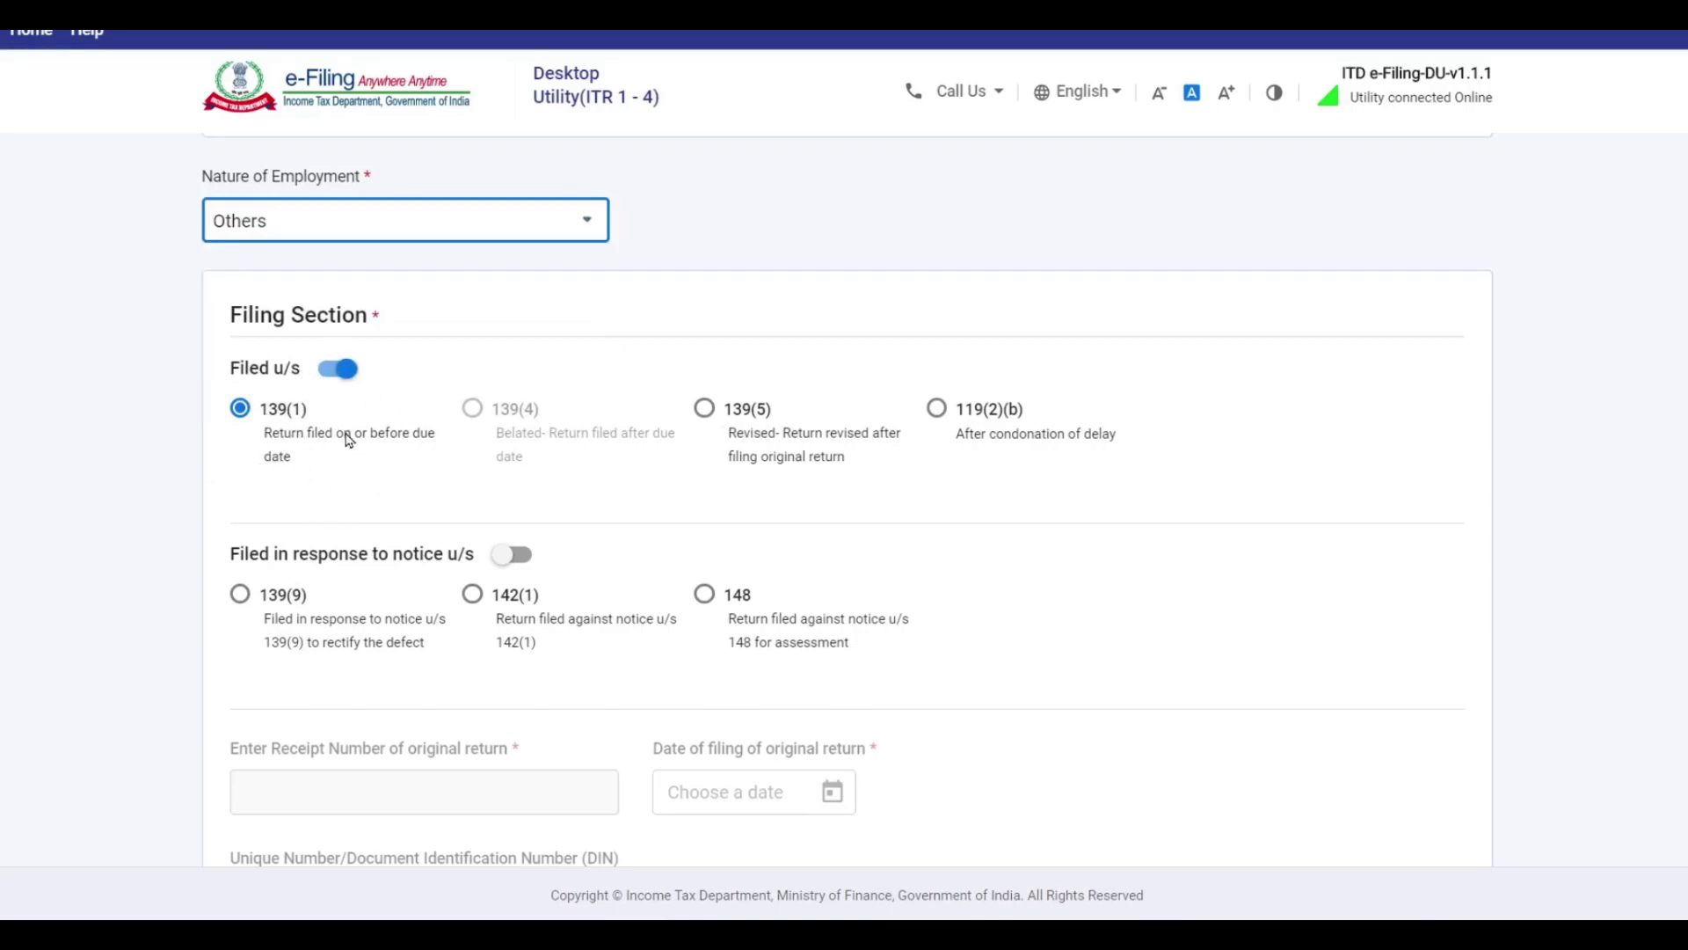
Answer No to the new tax regime u/s 115BAC and confirm the personal and bank details.
scroll(1064, 512, "down", 8)
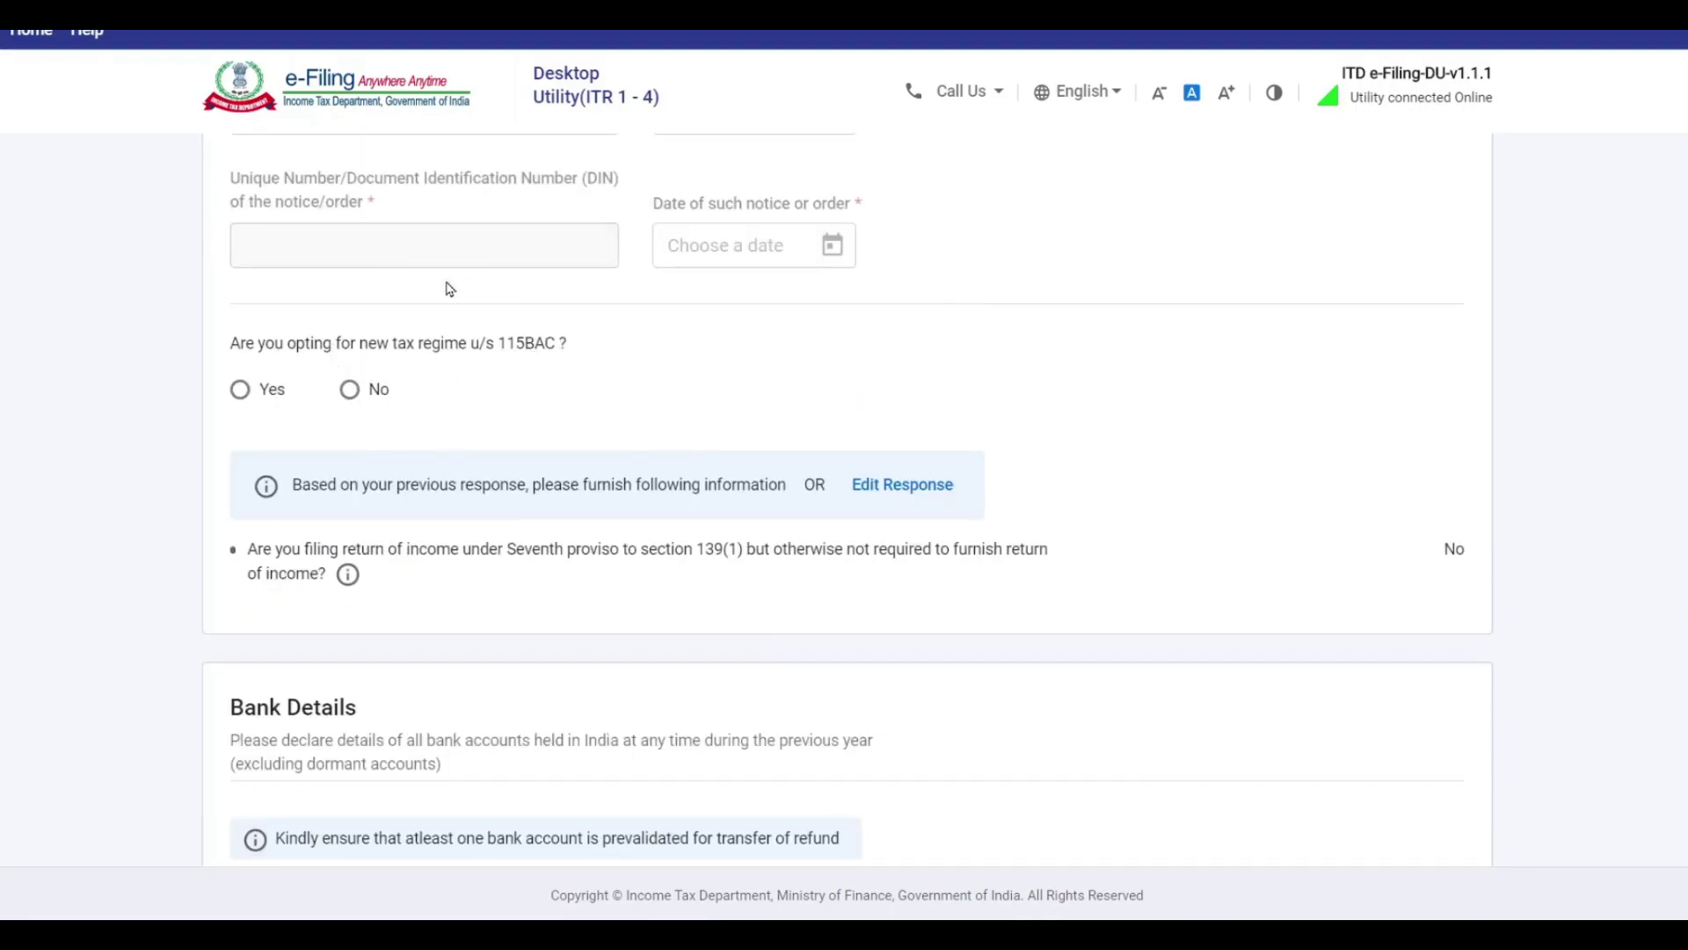
left_click(351, 396)
scroll(821, 430, "down", 6)
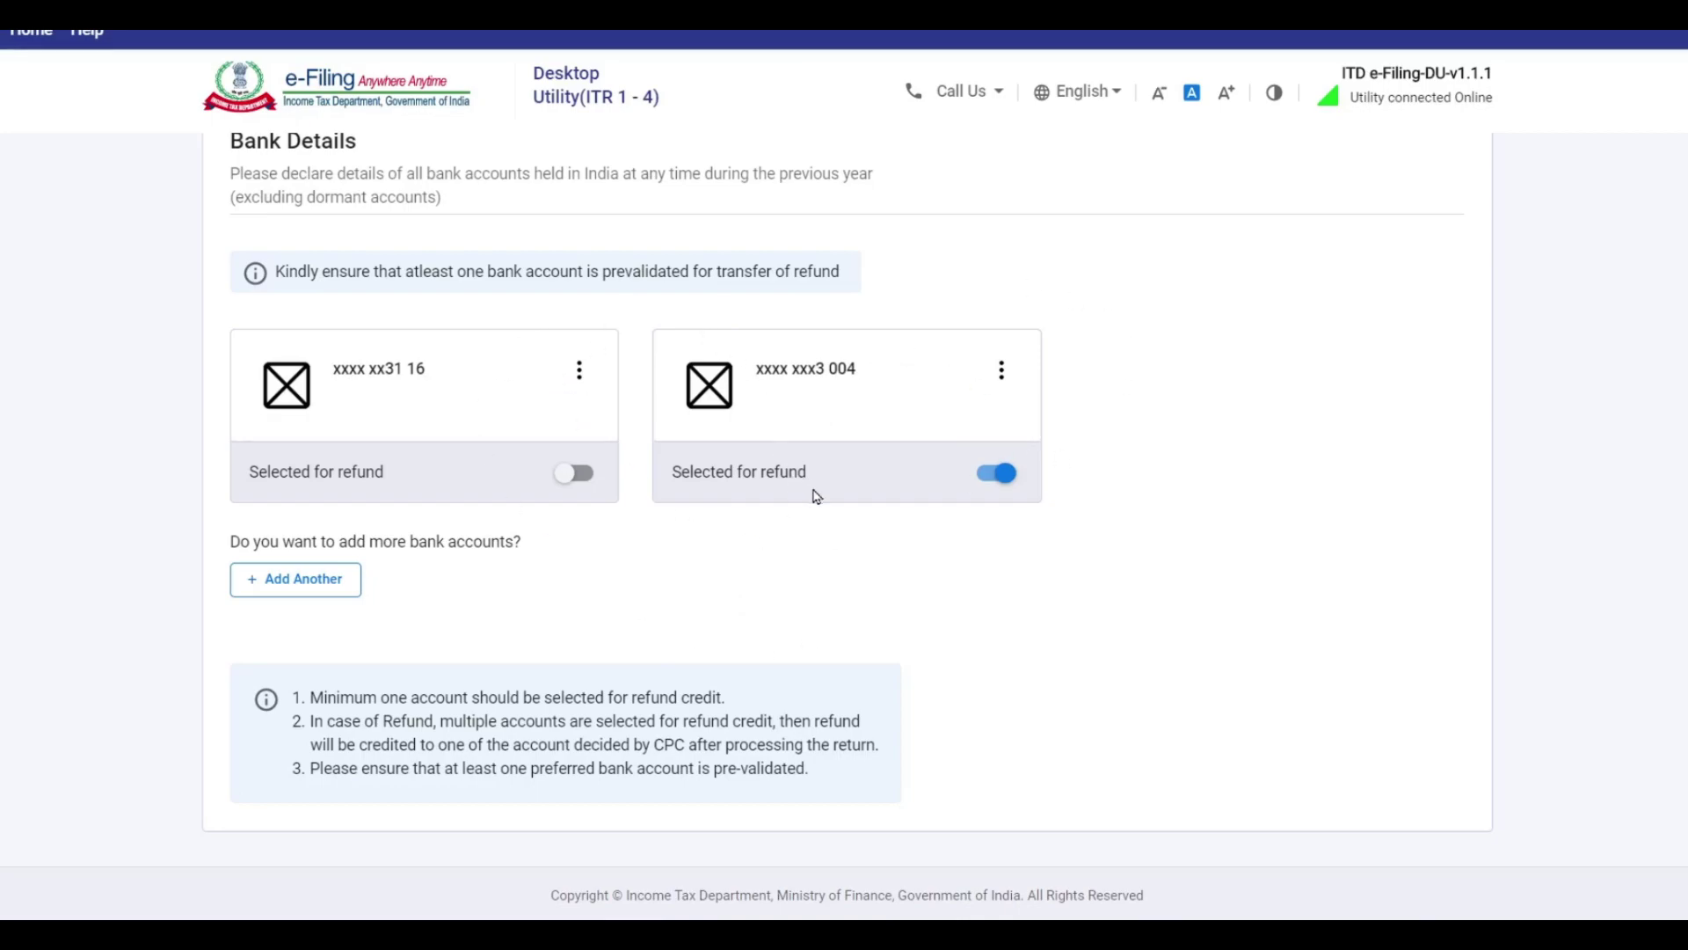
scroll(730, 498, "down", 2)
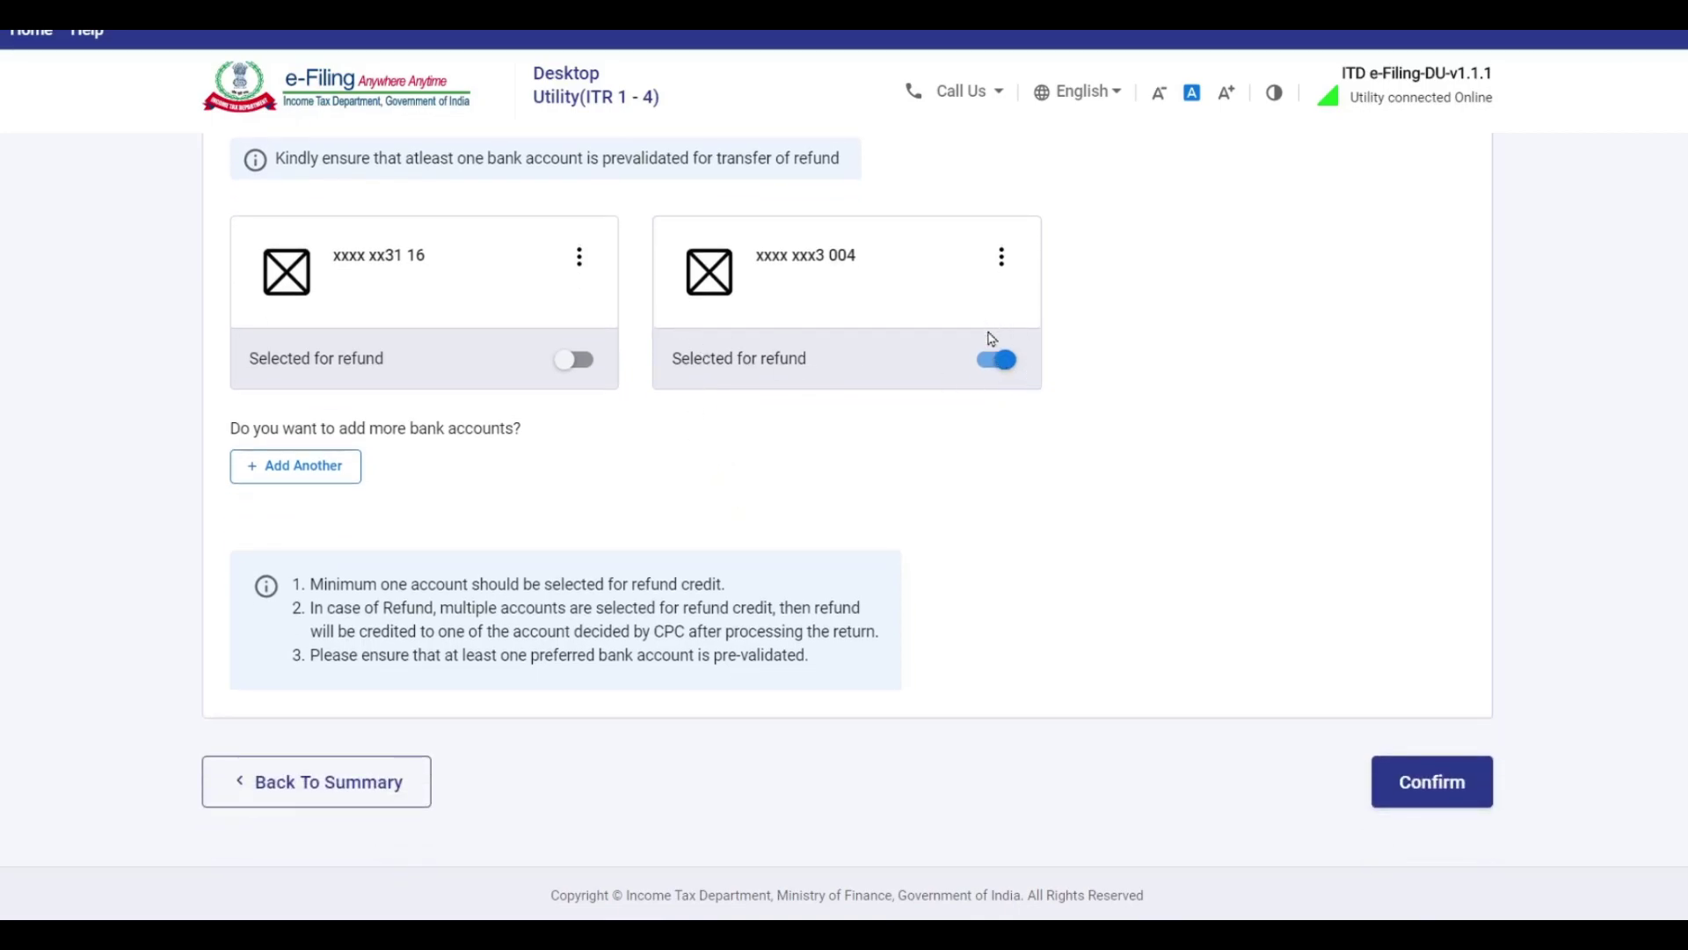
left_click(1440, 785)
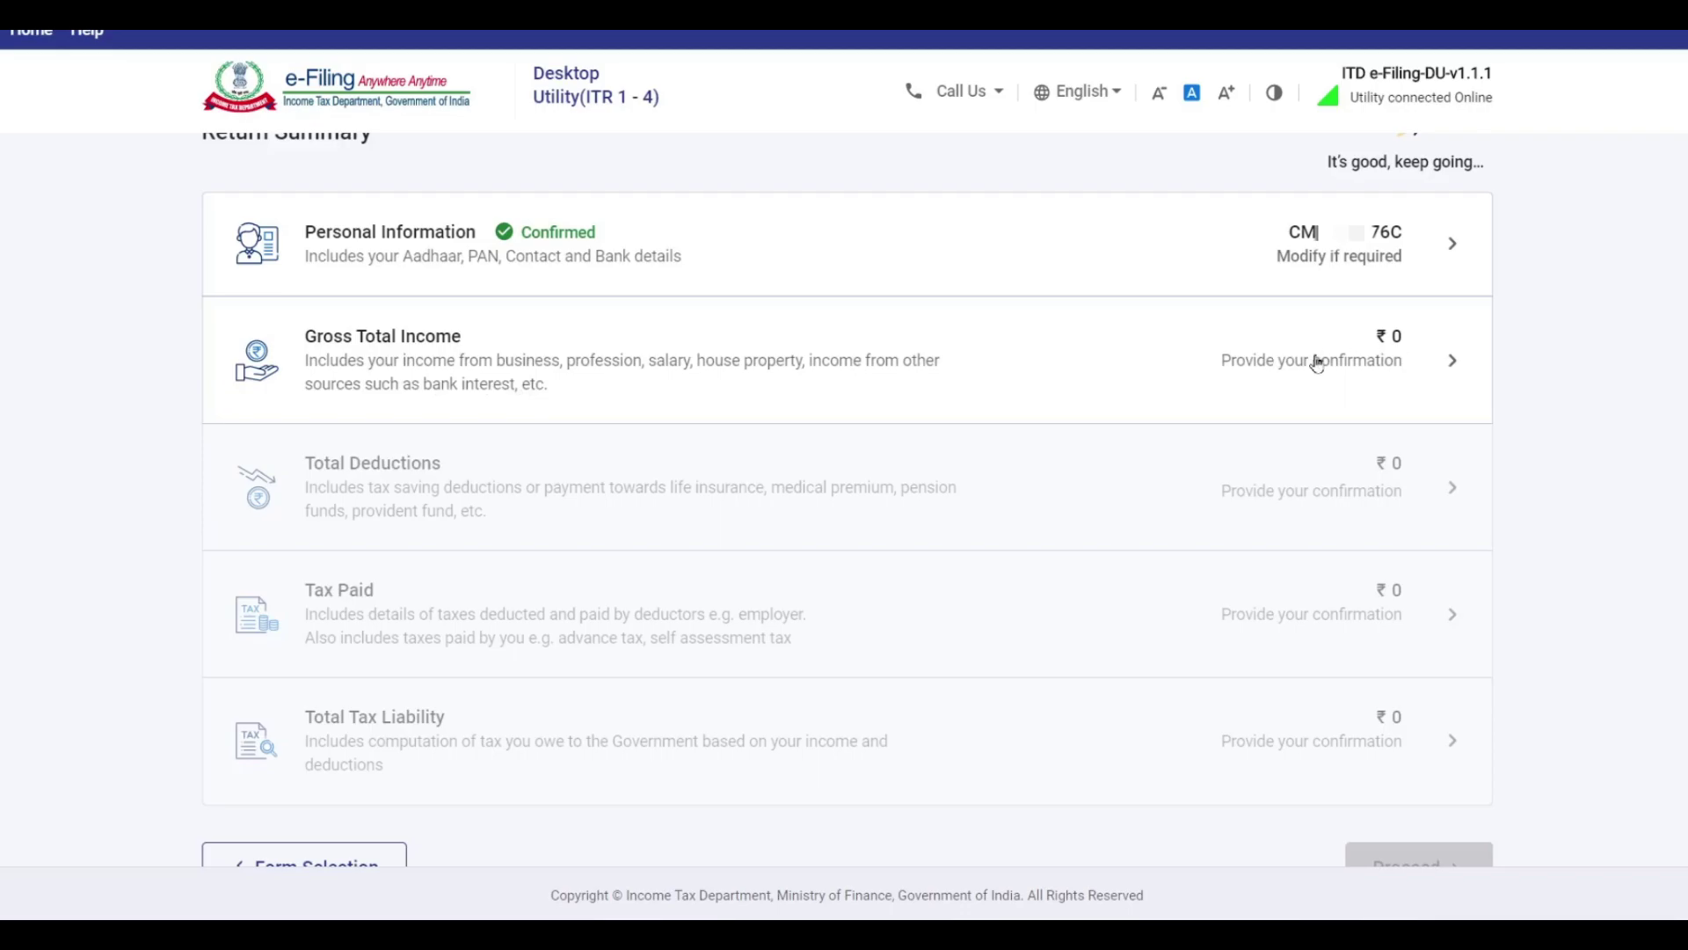
Open Gross Total Income, skip the salary exemption questions, and review House Property and Other Sources.
left_click(1410, 364)
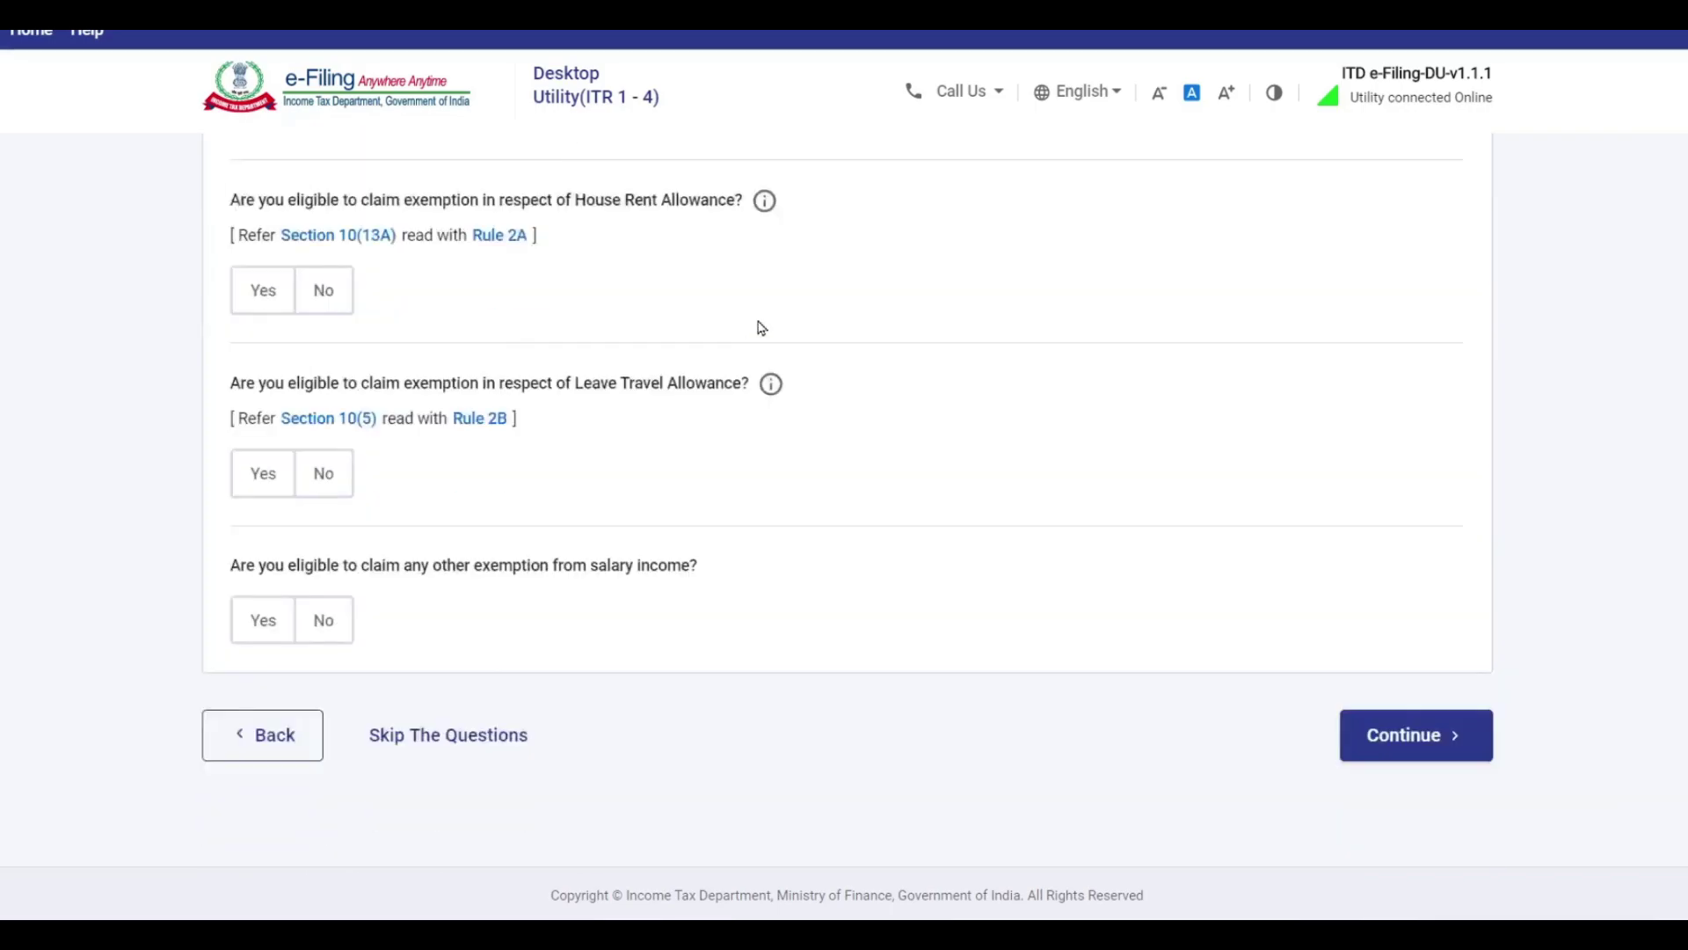
scroll(757, 328, "down", 1)
left_click(540, 707)
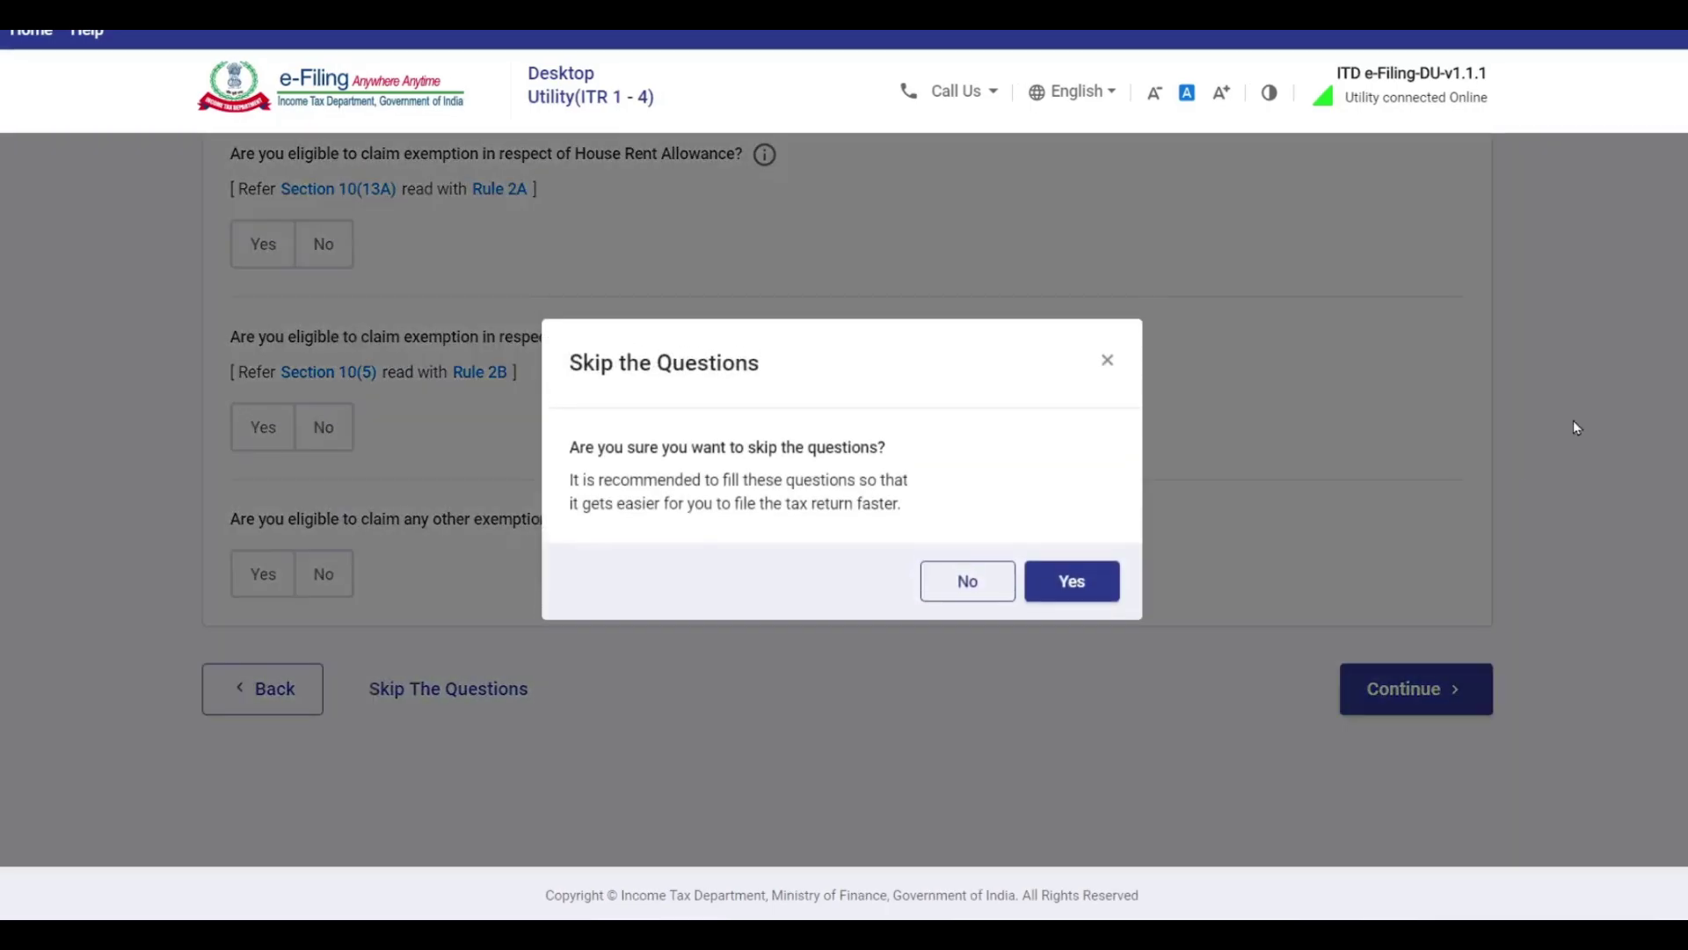
left_click(1103, 578)
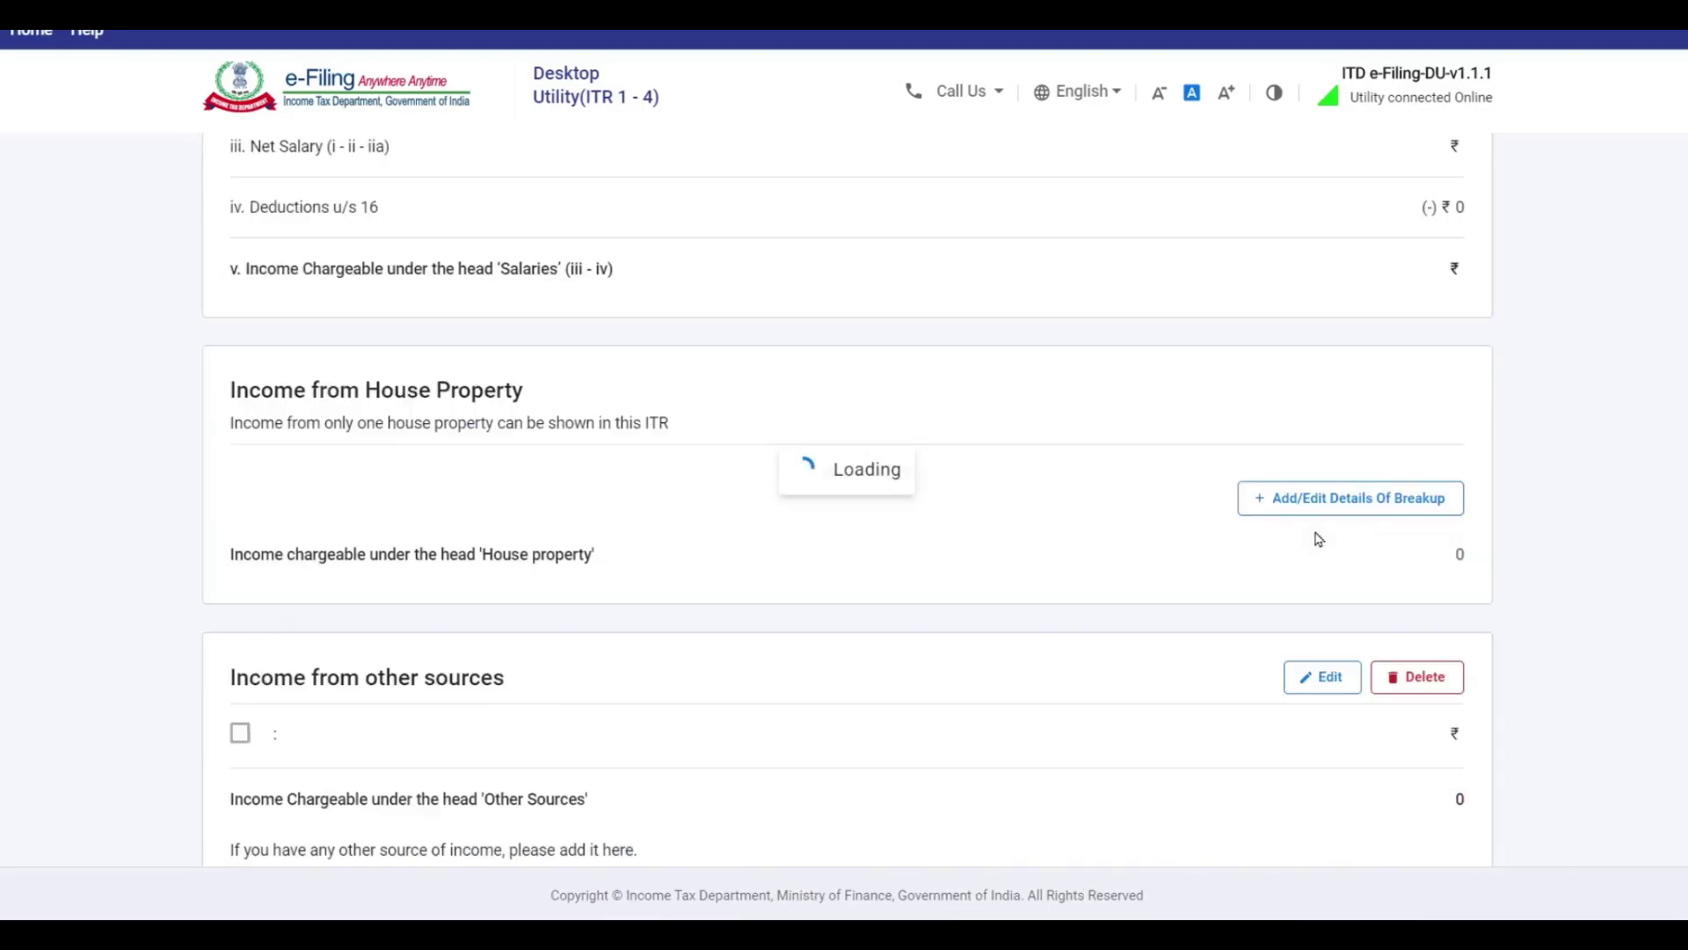
scroll(1130, 493, "down", 1)
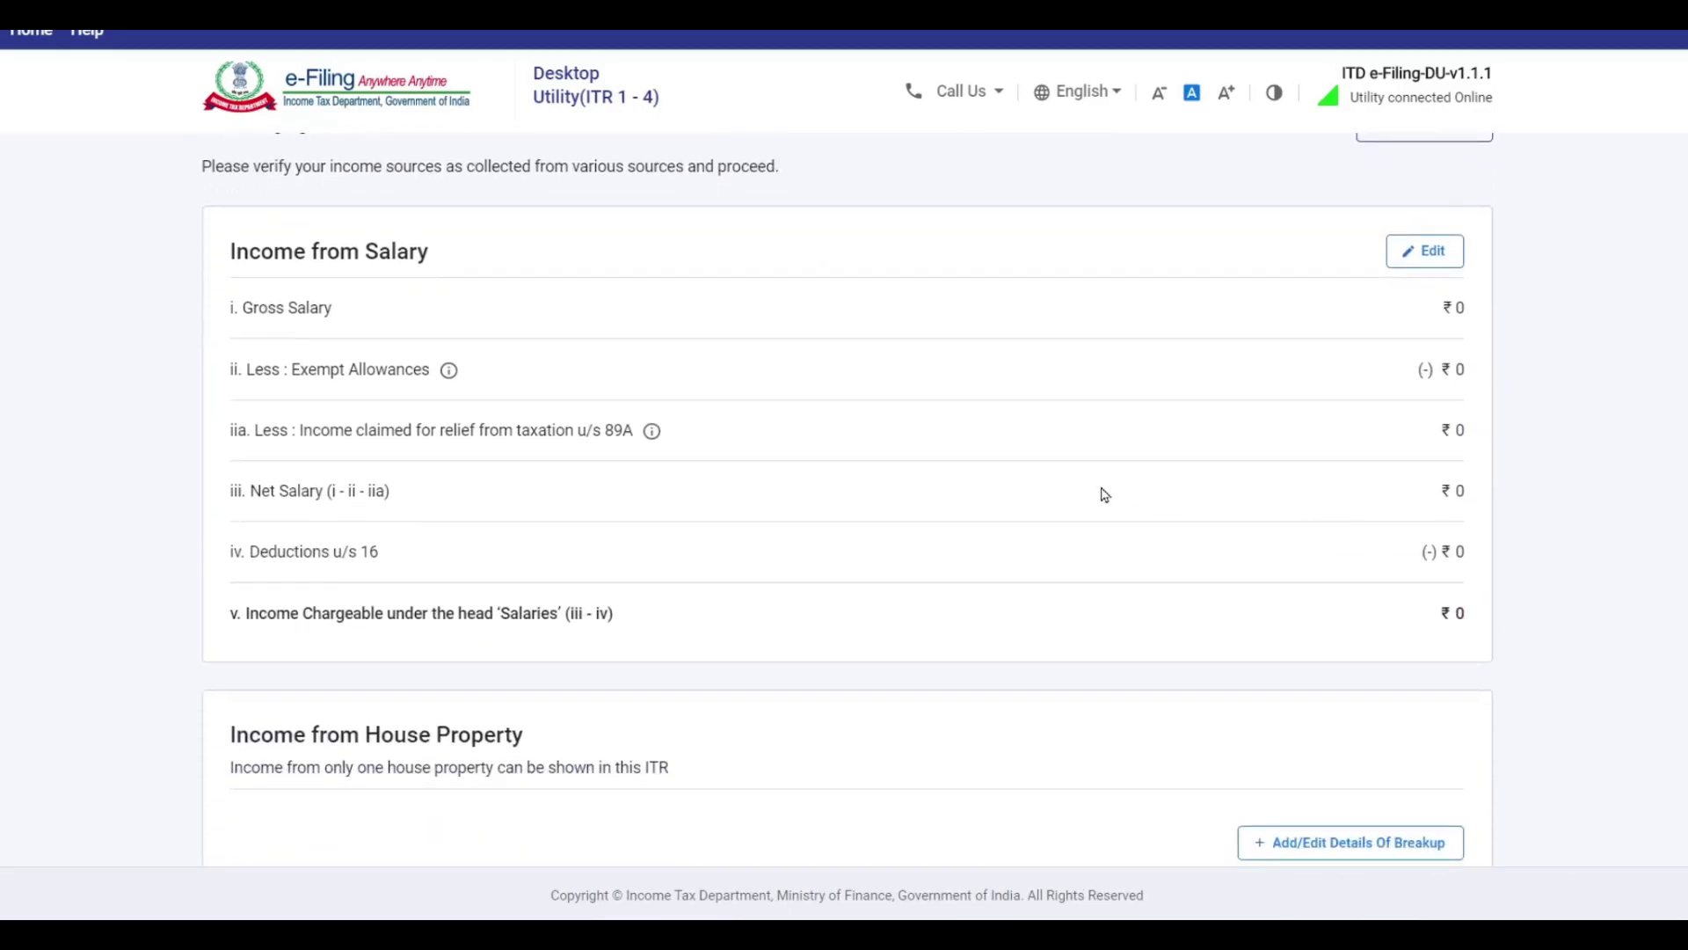
scroll(1030, 370, "down", 4)
scroll(1092, 457, "down", 3)
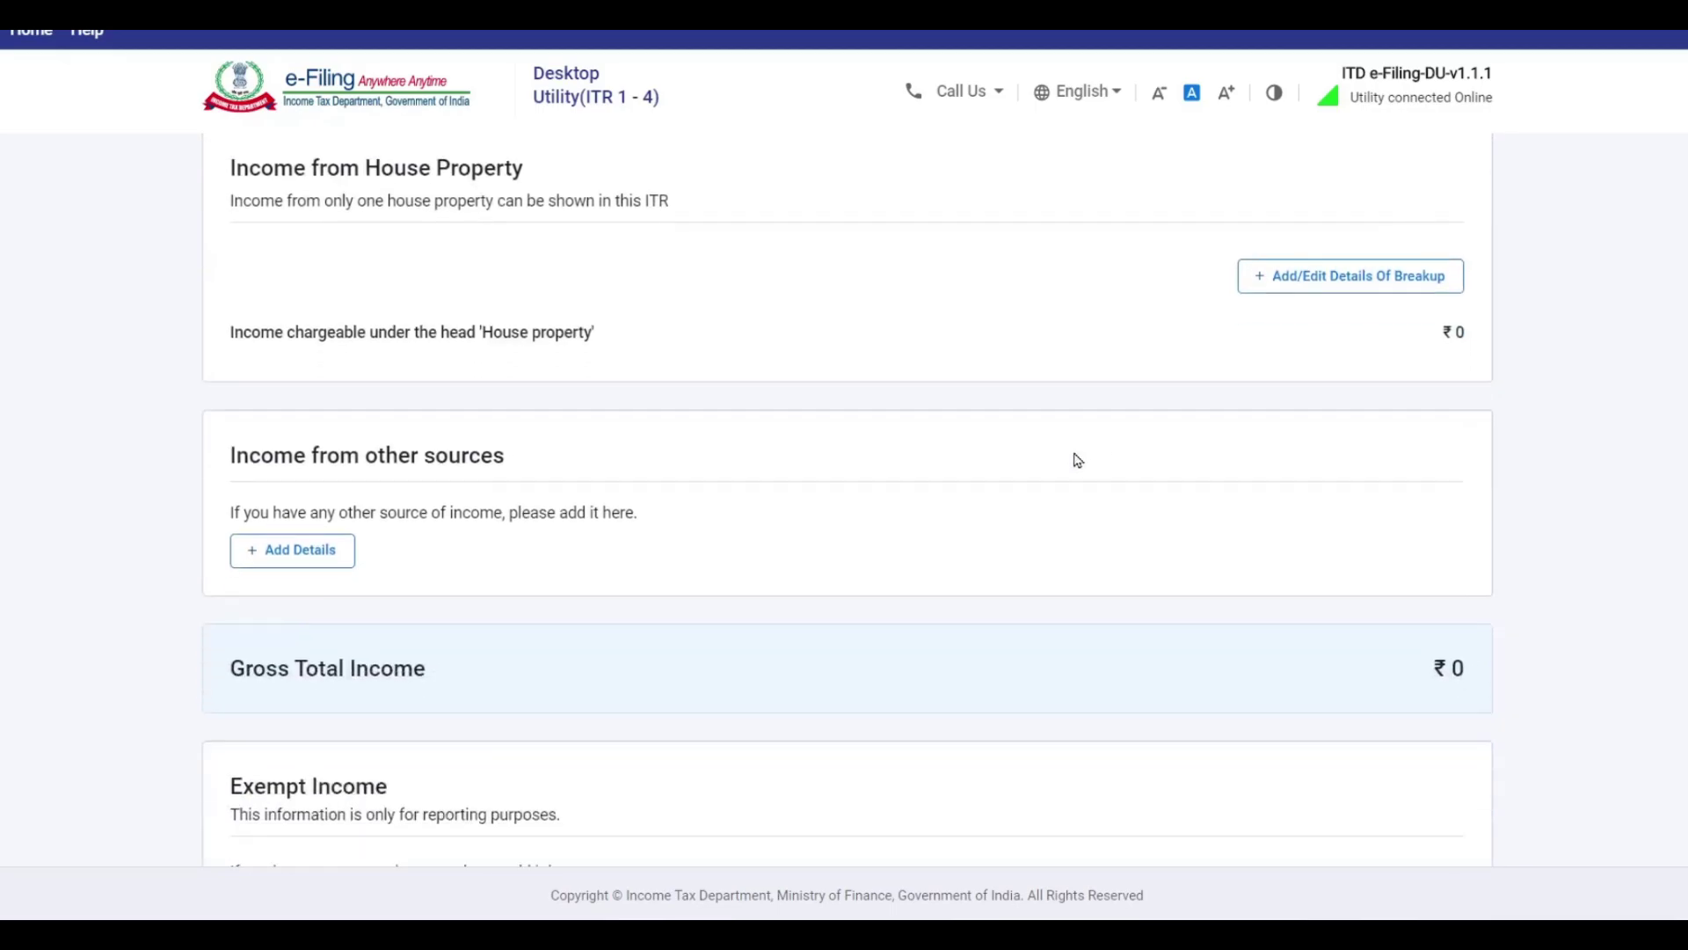
scroll(842, 540, "up", 9)
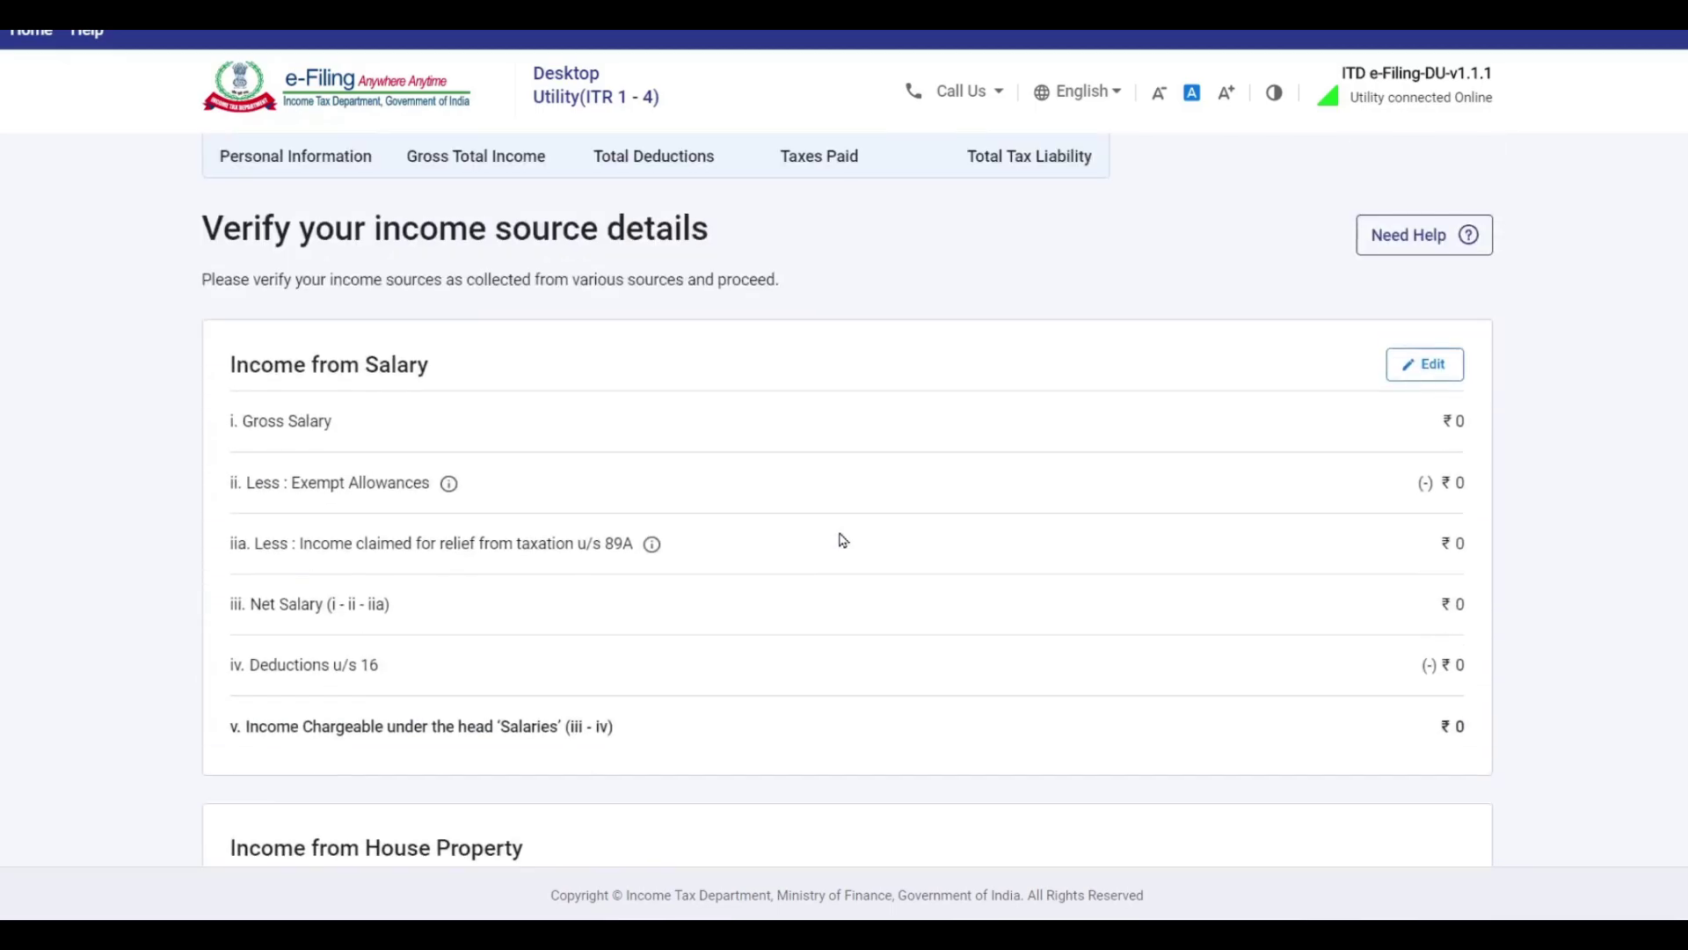
Open Income from Salary for editing and look up the 745000 salary on Excel's Salary sheet.
left_click(1426, 372)
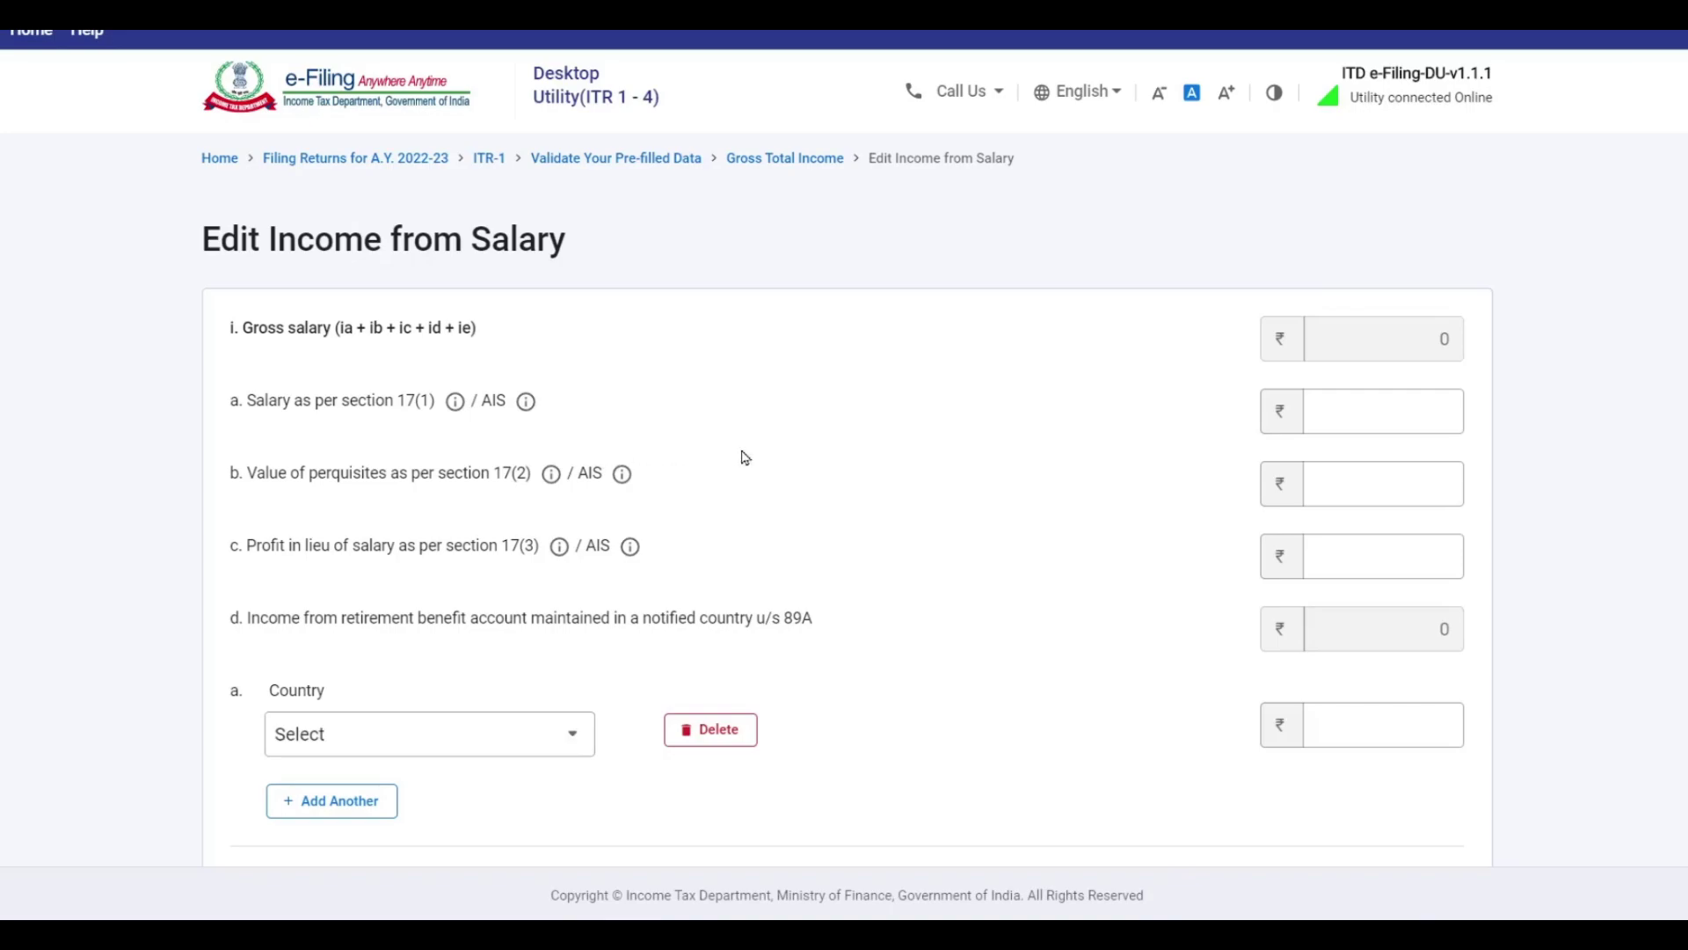
left_click(1445, 487)
left_click(1425, 411)
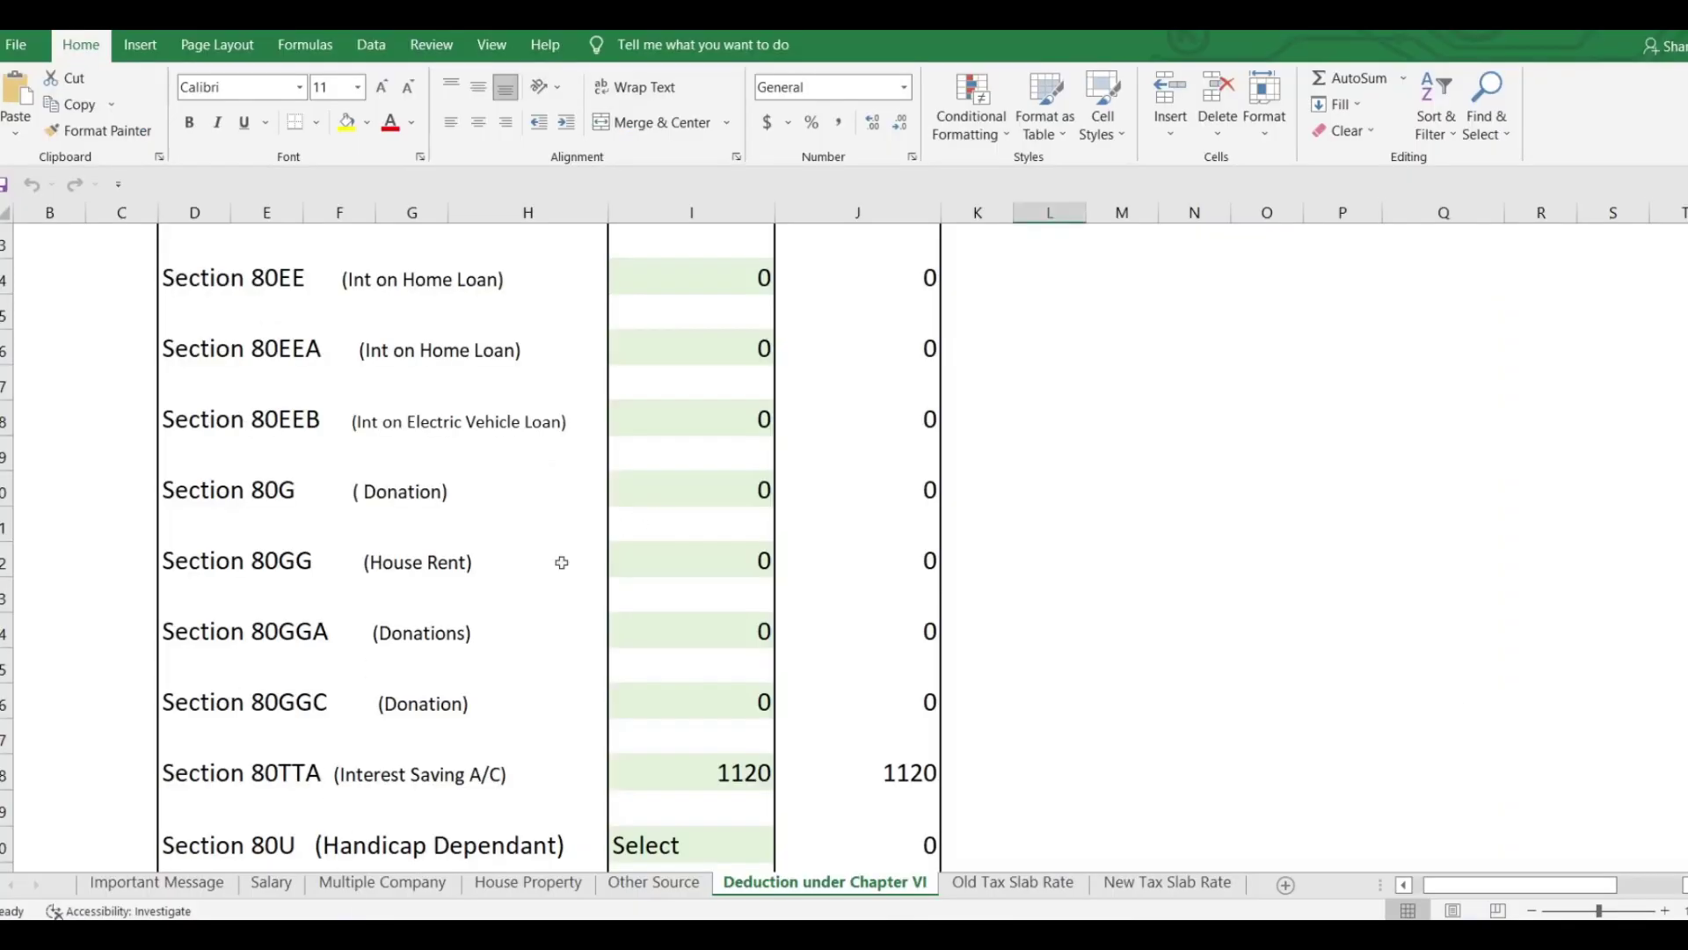
left_click(271, 882)
scroll(630, 771, "up", 4)
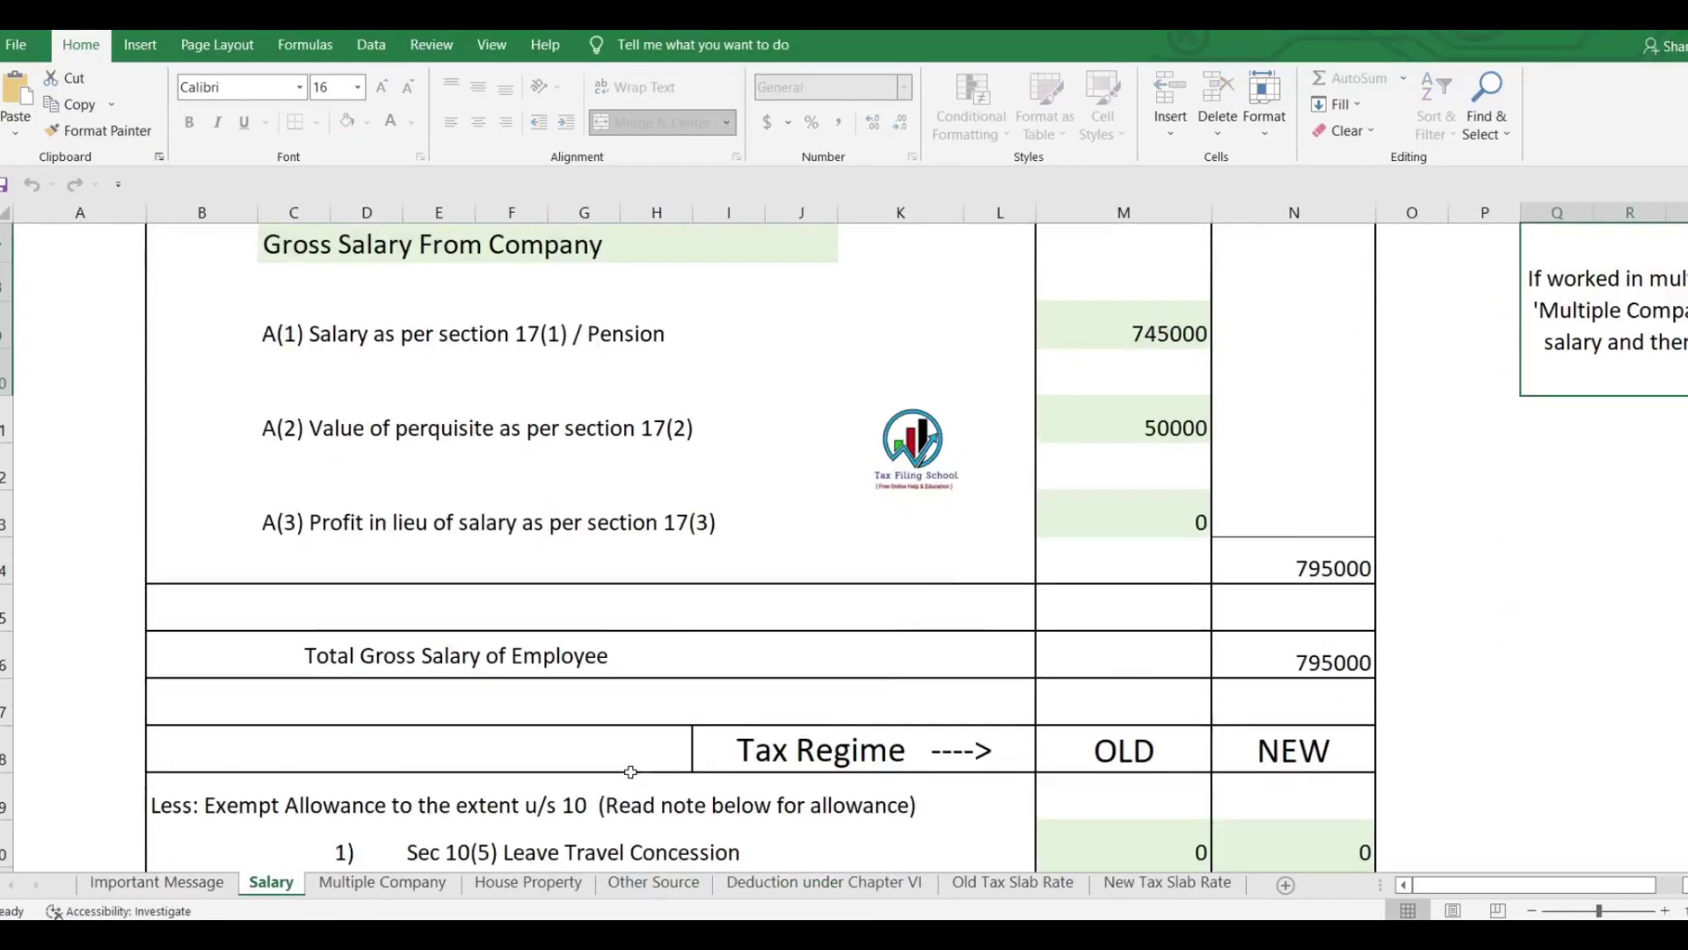
scroll(630, 771, "up", 2)
scroll(1003, 478, "down", 2)
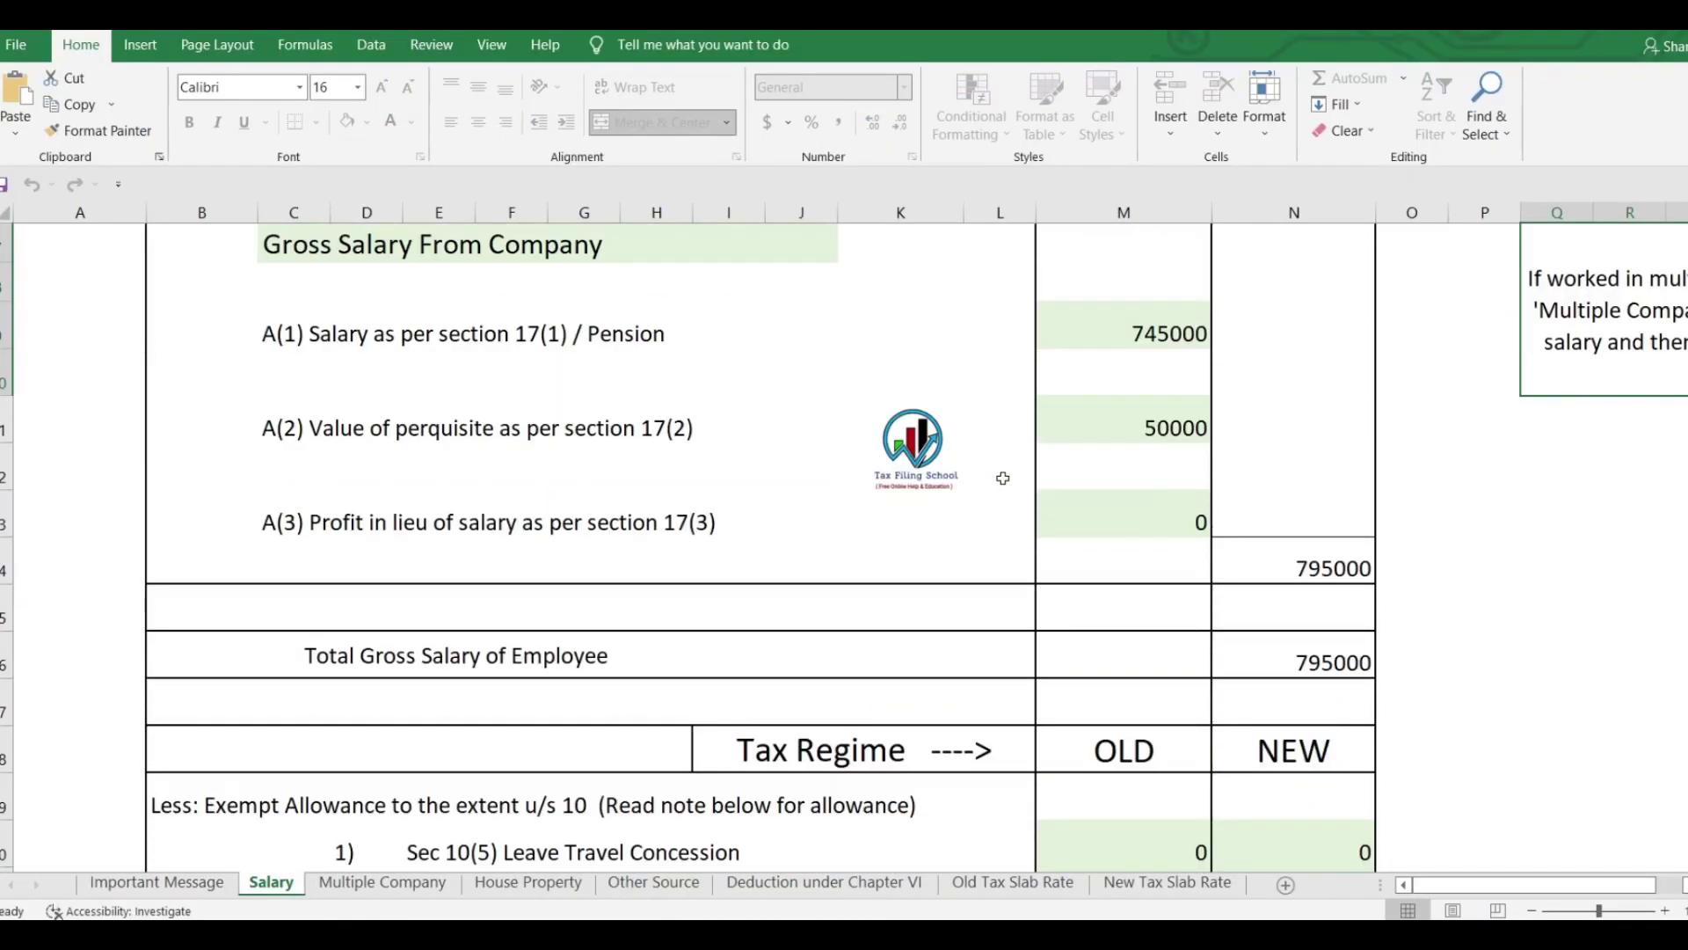
left_click(1168, 346)
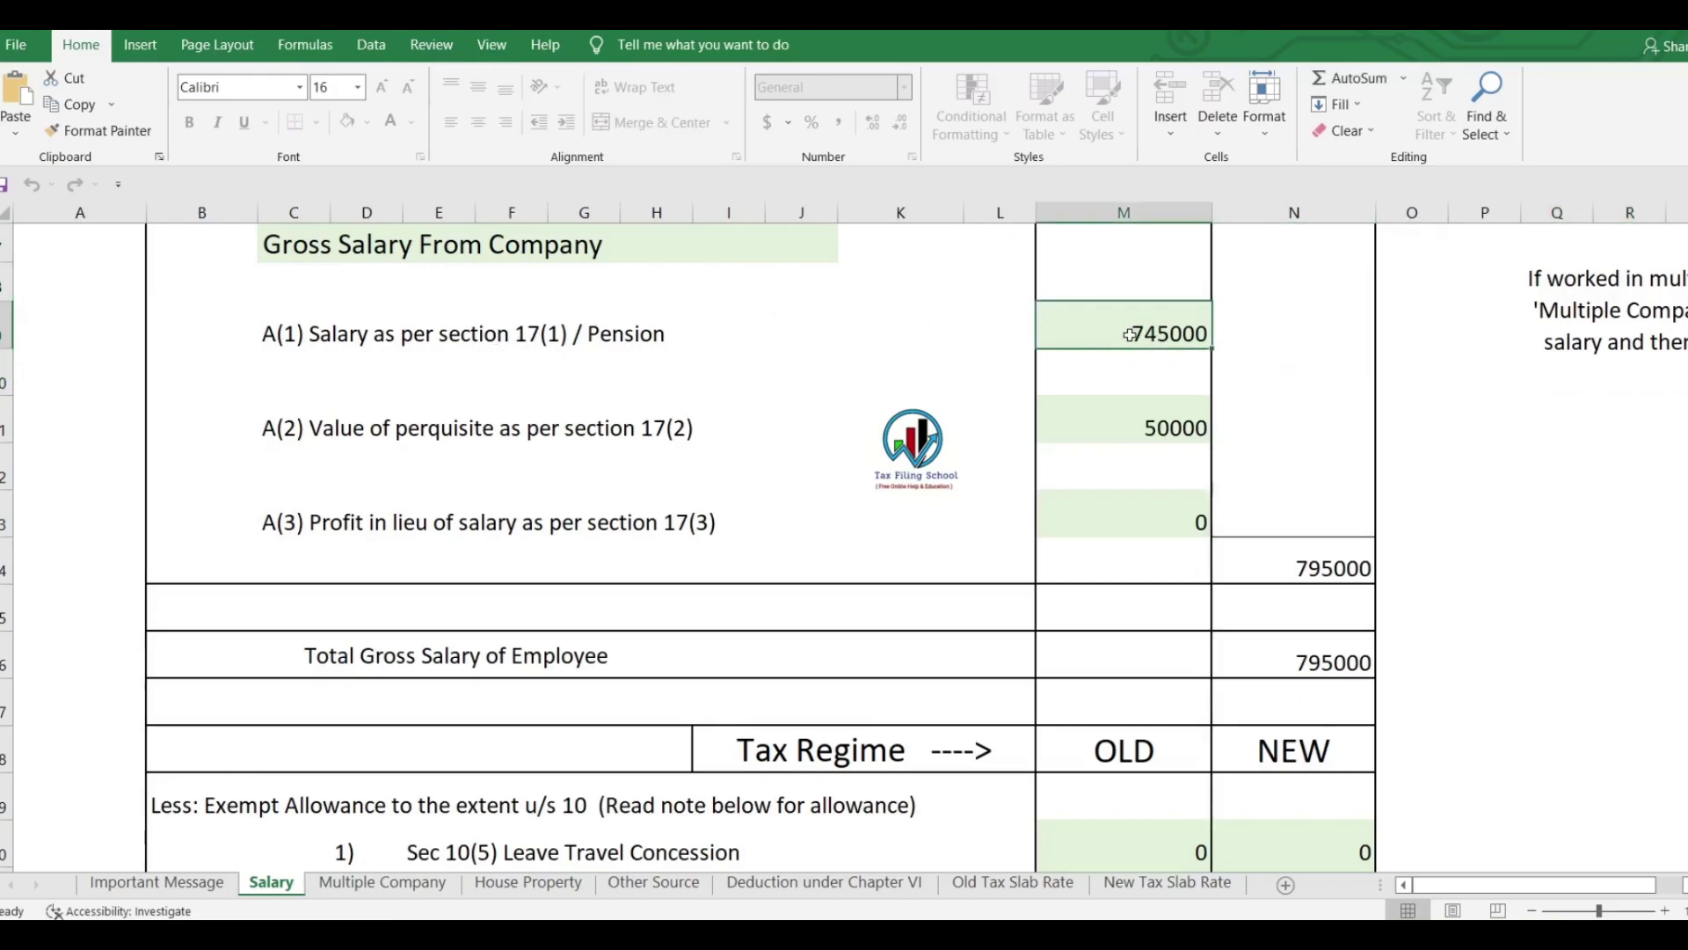
Enter 7,45,000 as the section 17(1) salary.
key("alt+Tab")
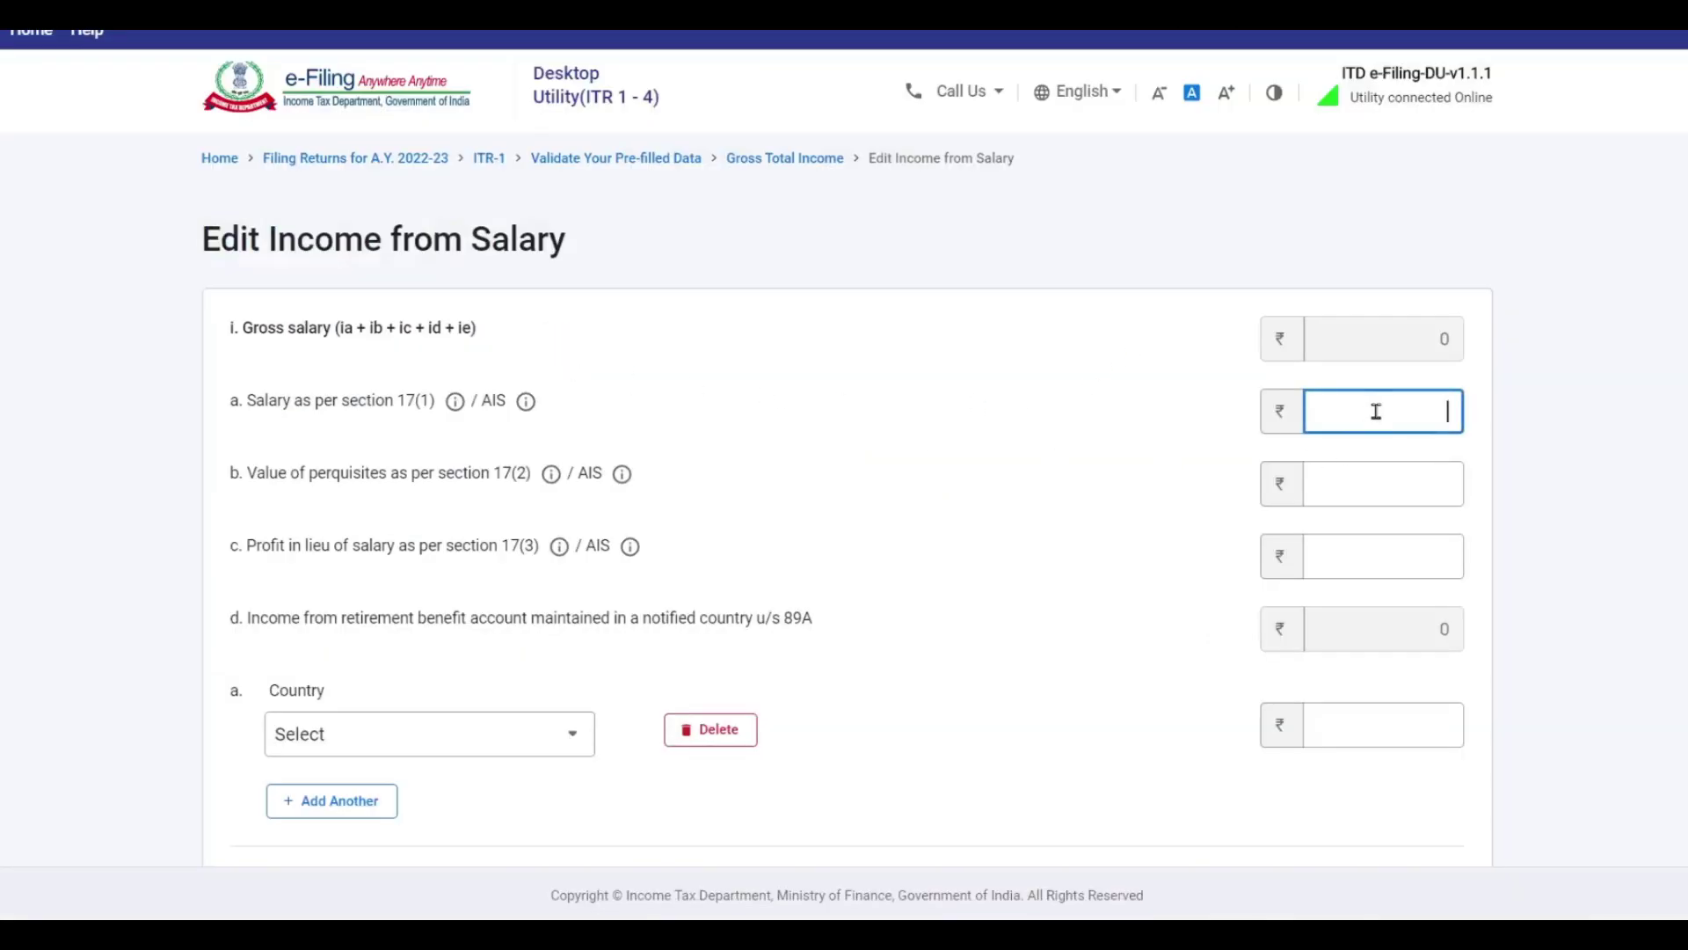
key("alt+Tab")
key("alt+Tab")
type("7,45,000")
left_click(1598, 463)
key("shift+Tab")
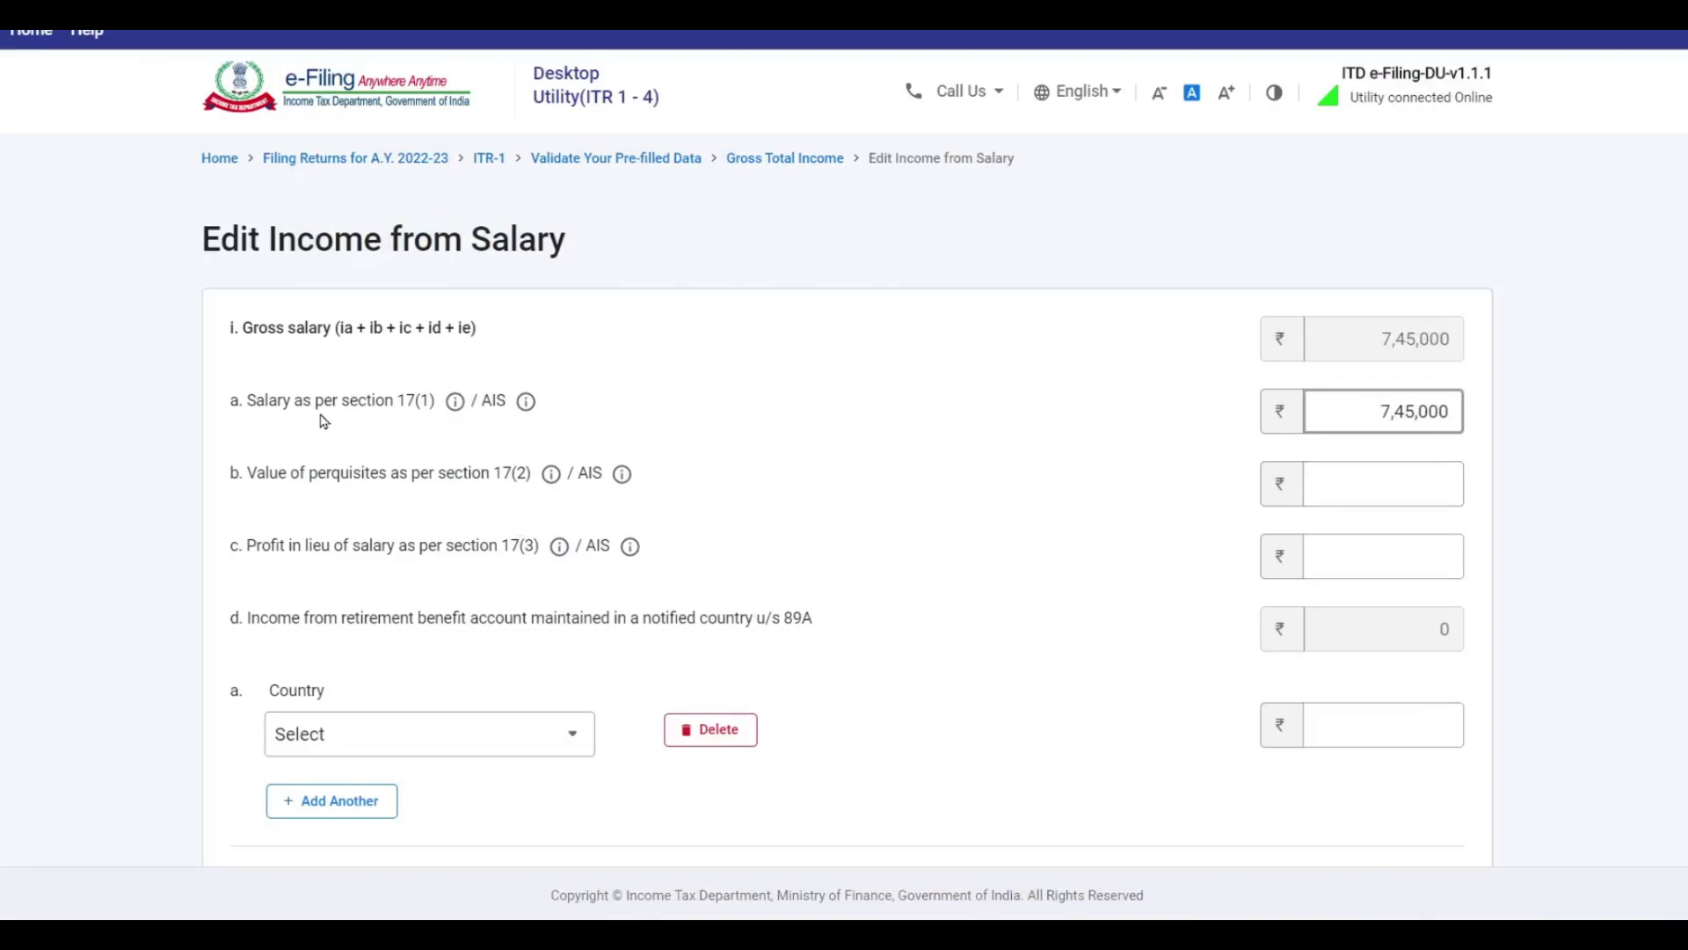
left_click(1390, 409)
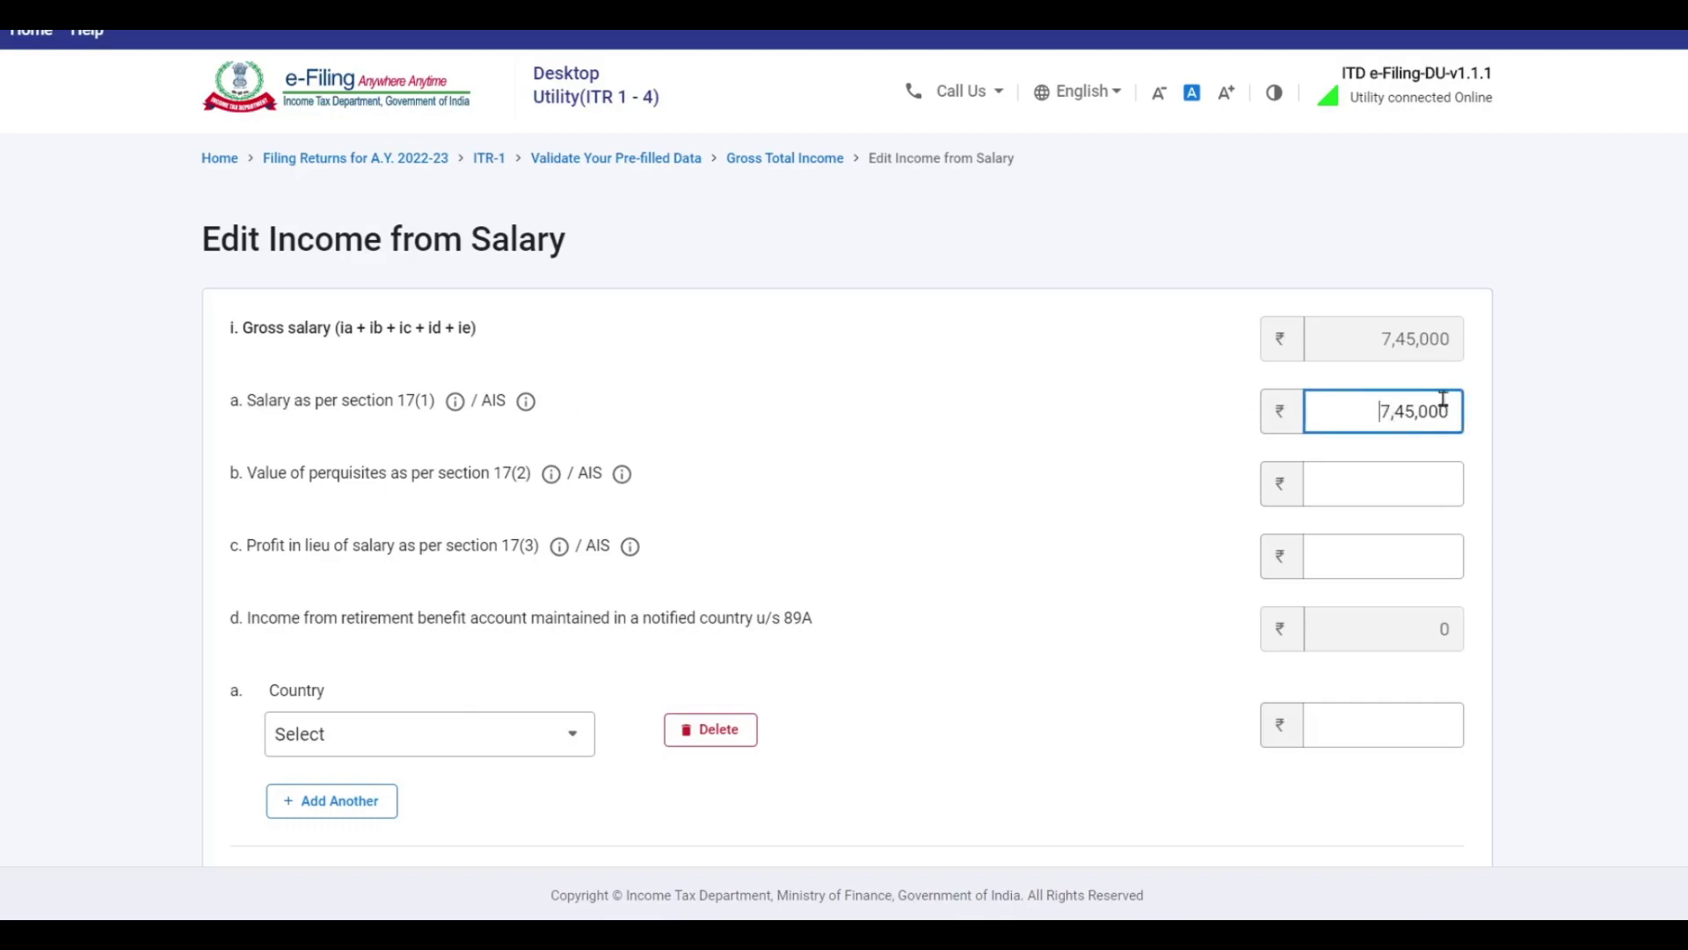
left_click(1285, 429)
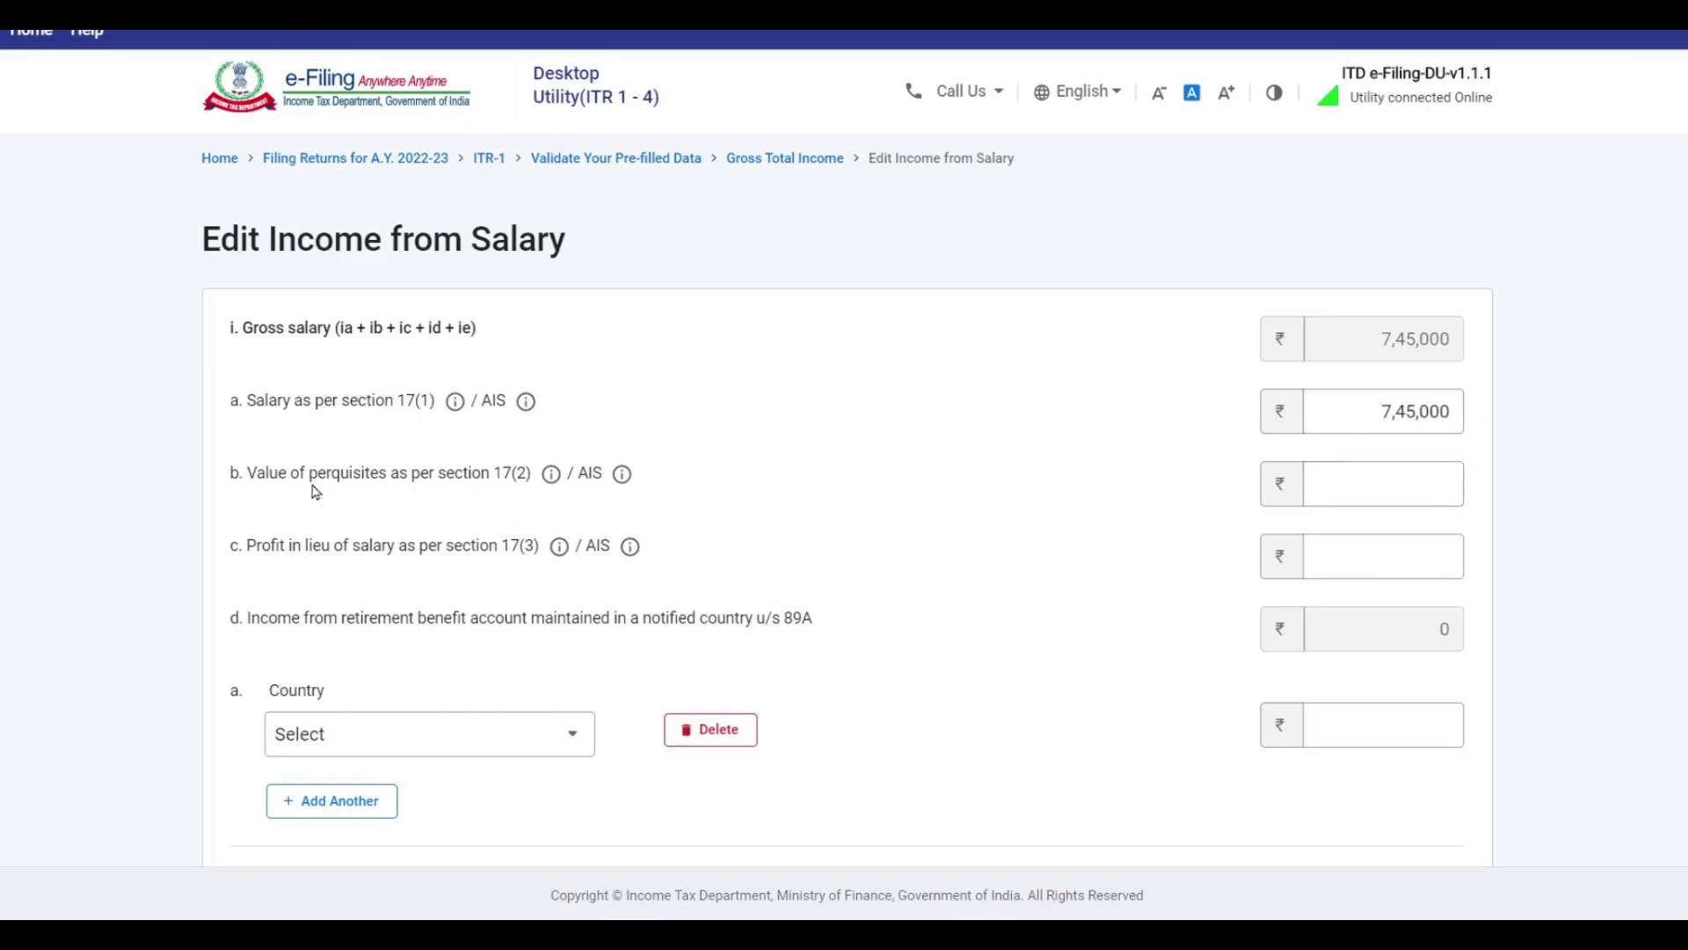
Enter 50,000 perquisites under 17(2) and leave 17(3) profit in lieu of salary at 0.
left_click(1350, 483)
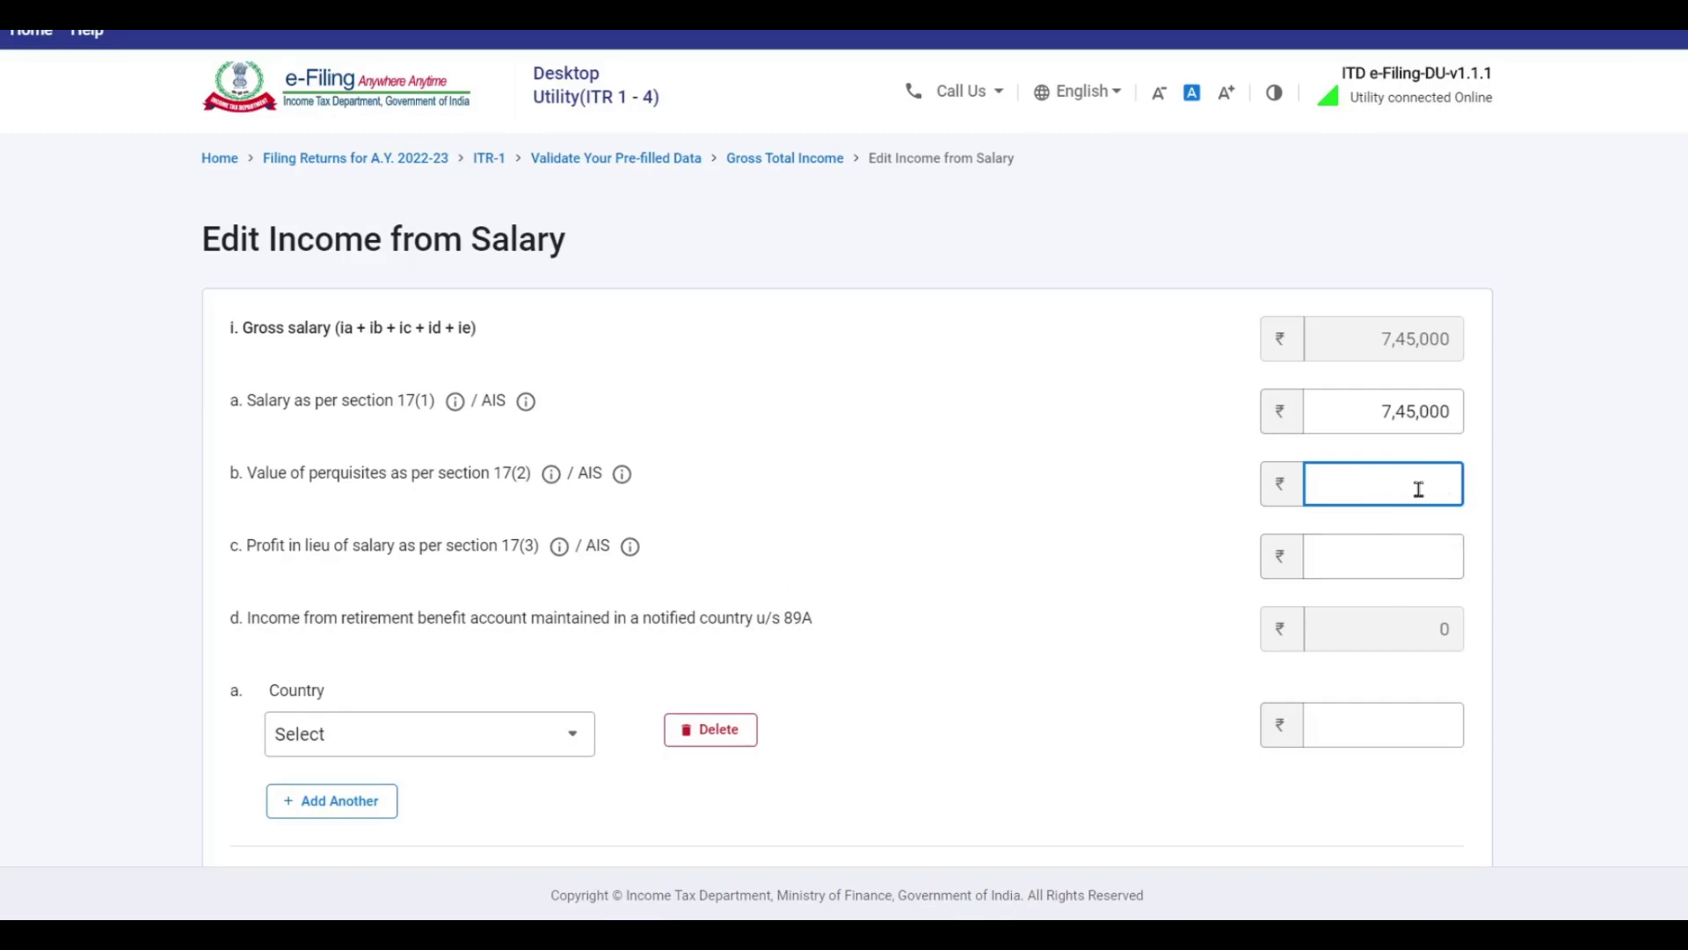
type("50000")
left_click(1362, 556)
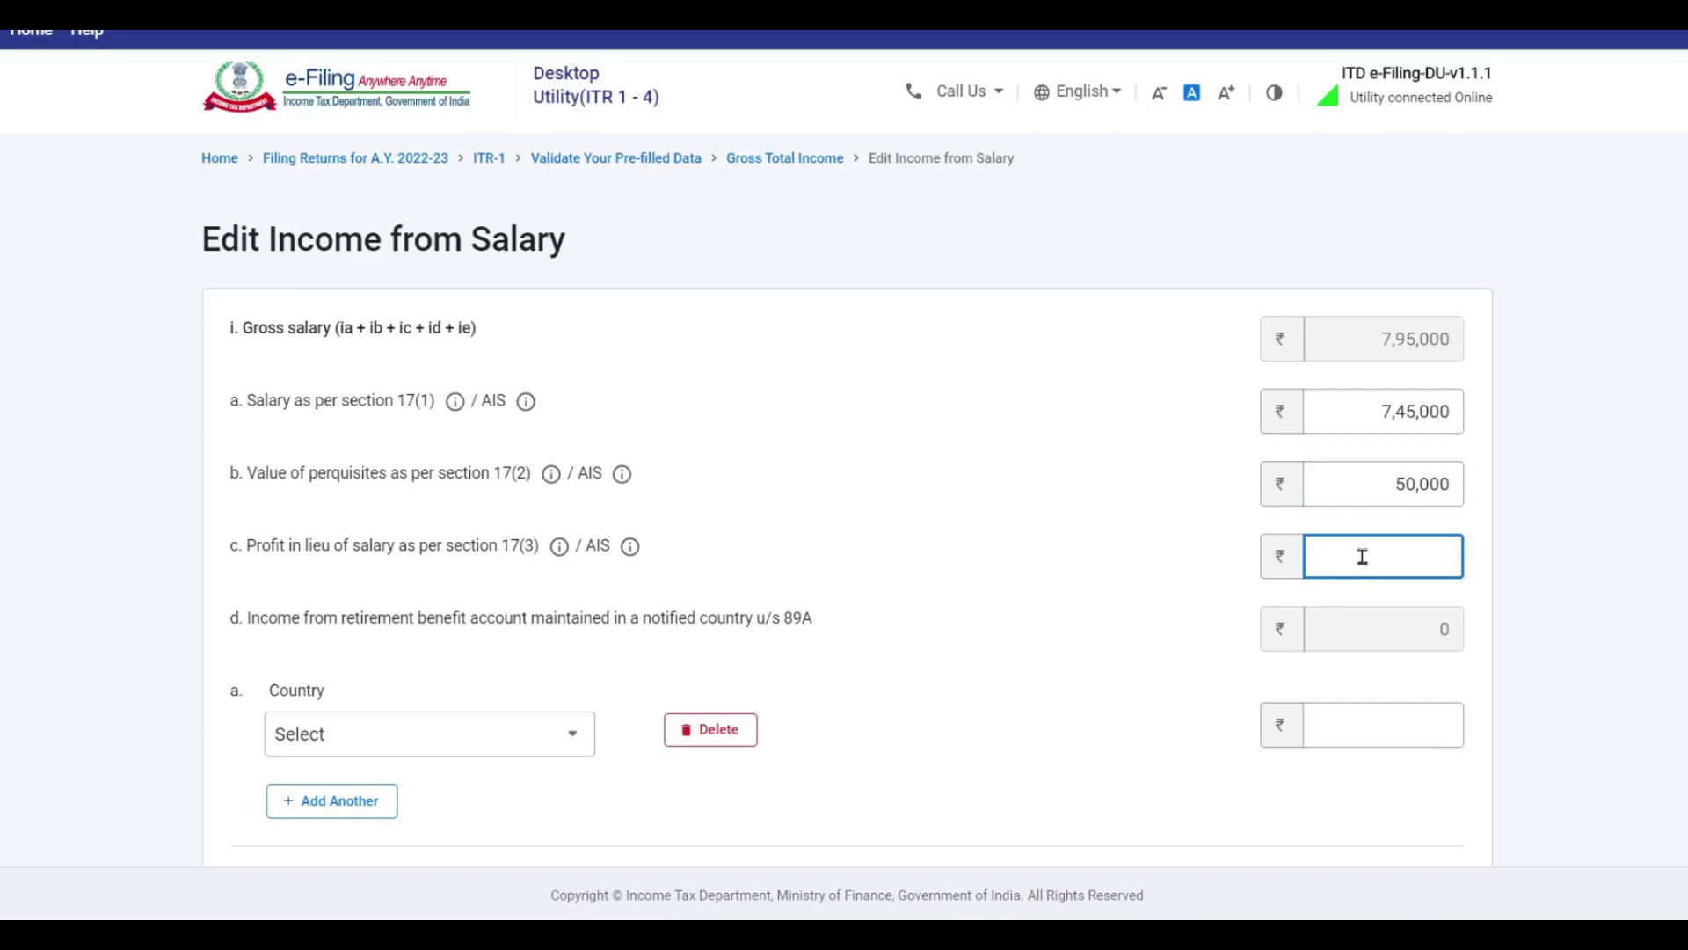
left_click(678, 557)
scroll(682, 535, "down", 4)
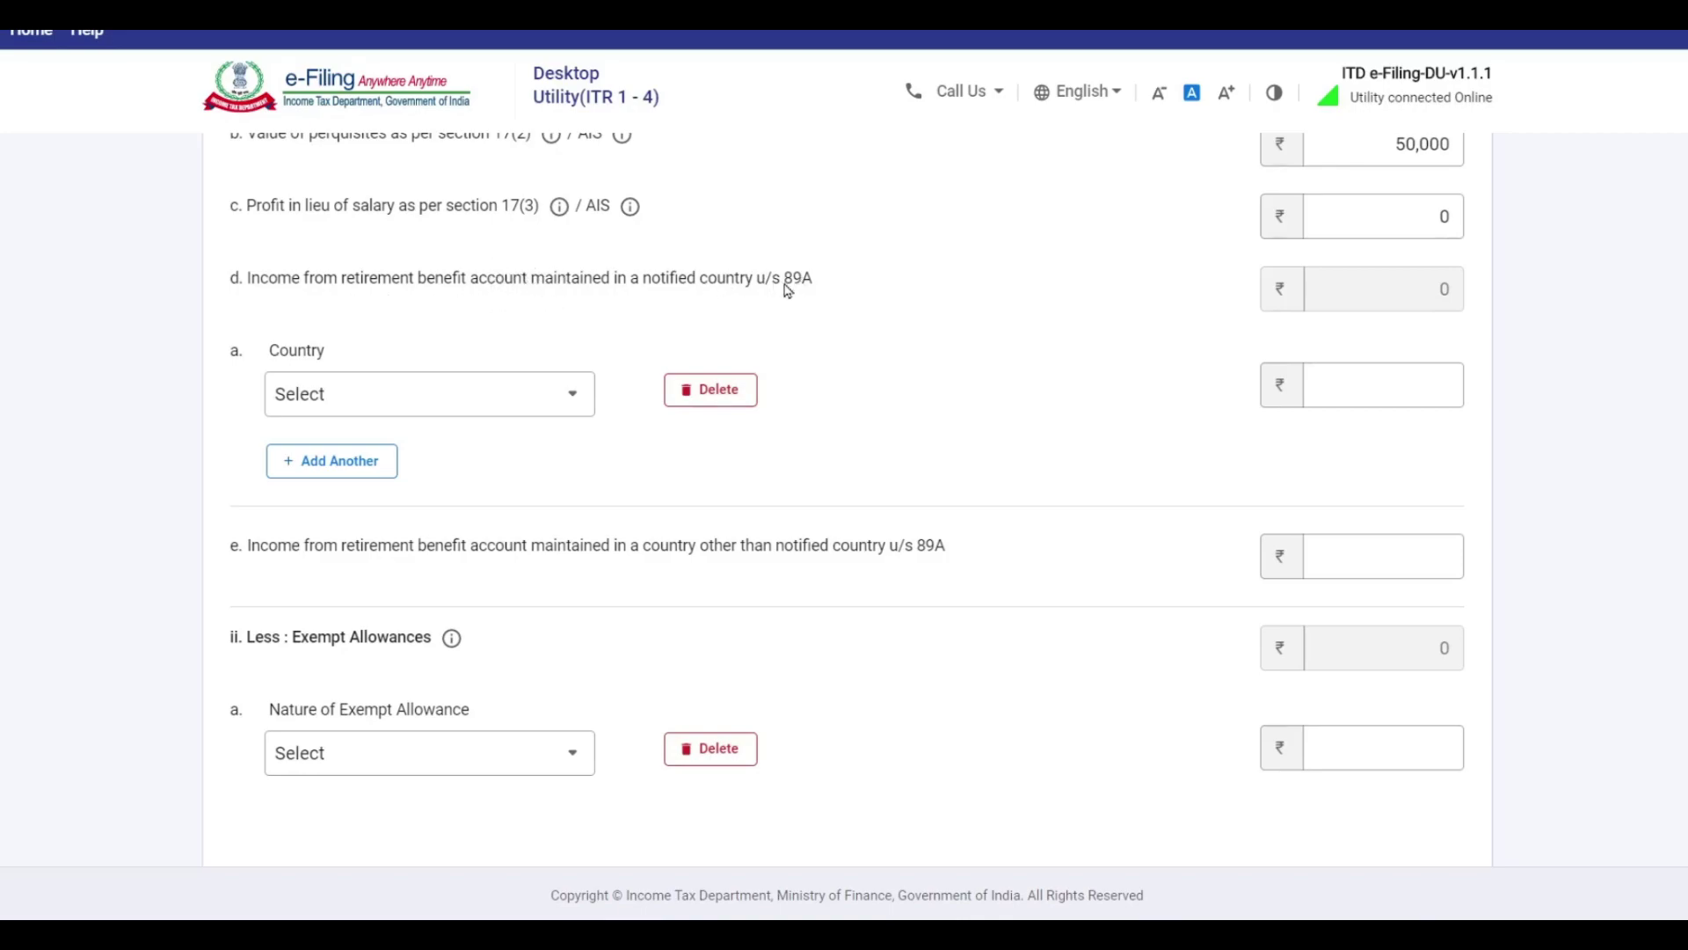
Pick United States of America in the 89A country list and check its amount fields.
left_click(431, 403)
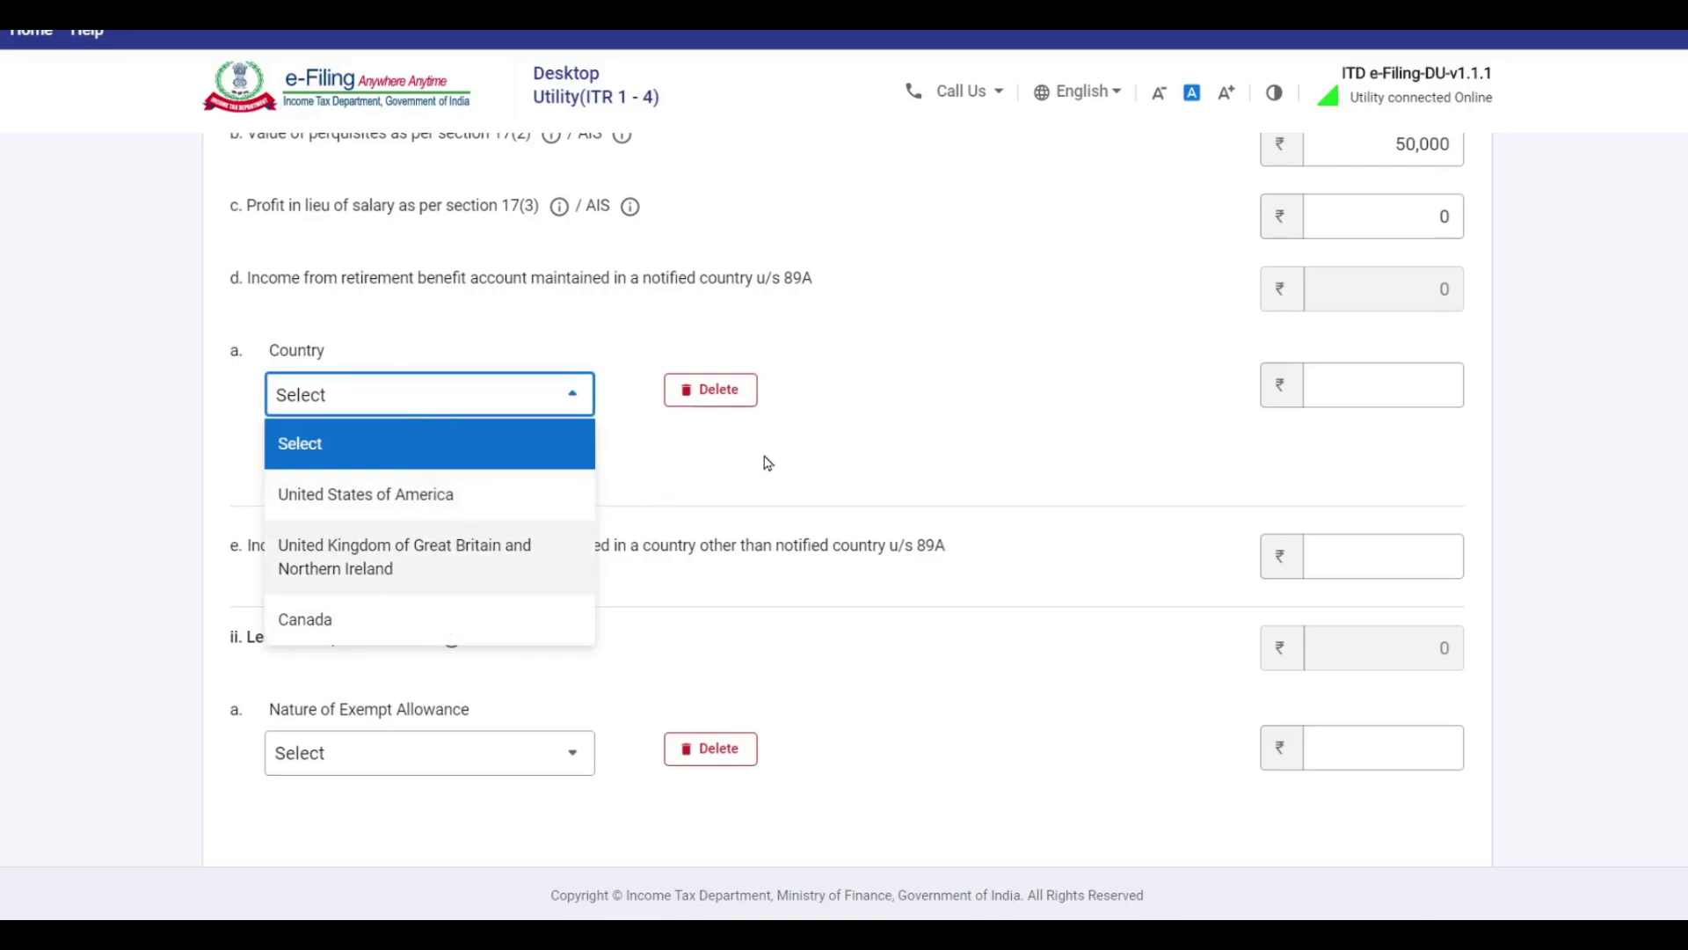
left_click(457, 504)
left_click(1342, 402)
left_click(1343, 403)
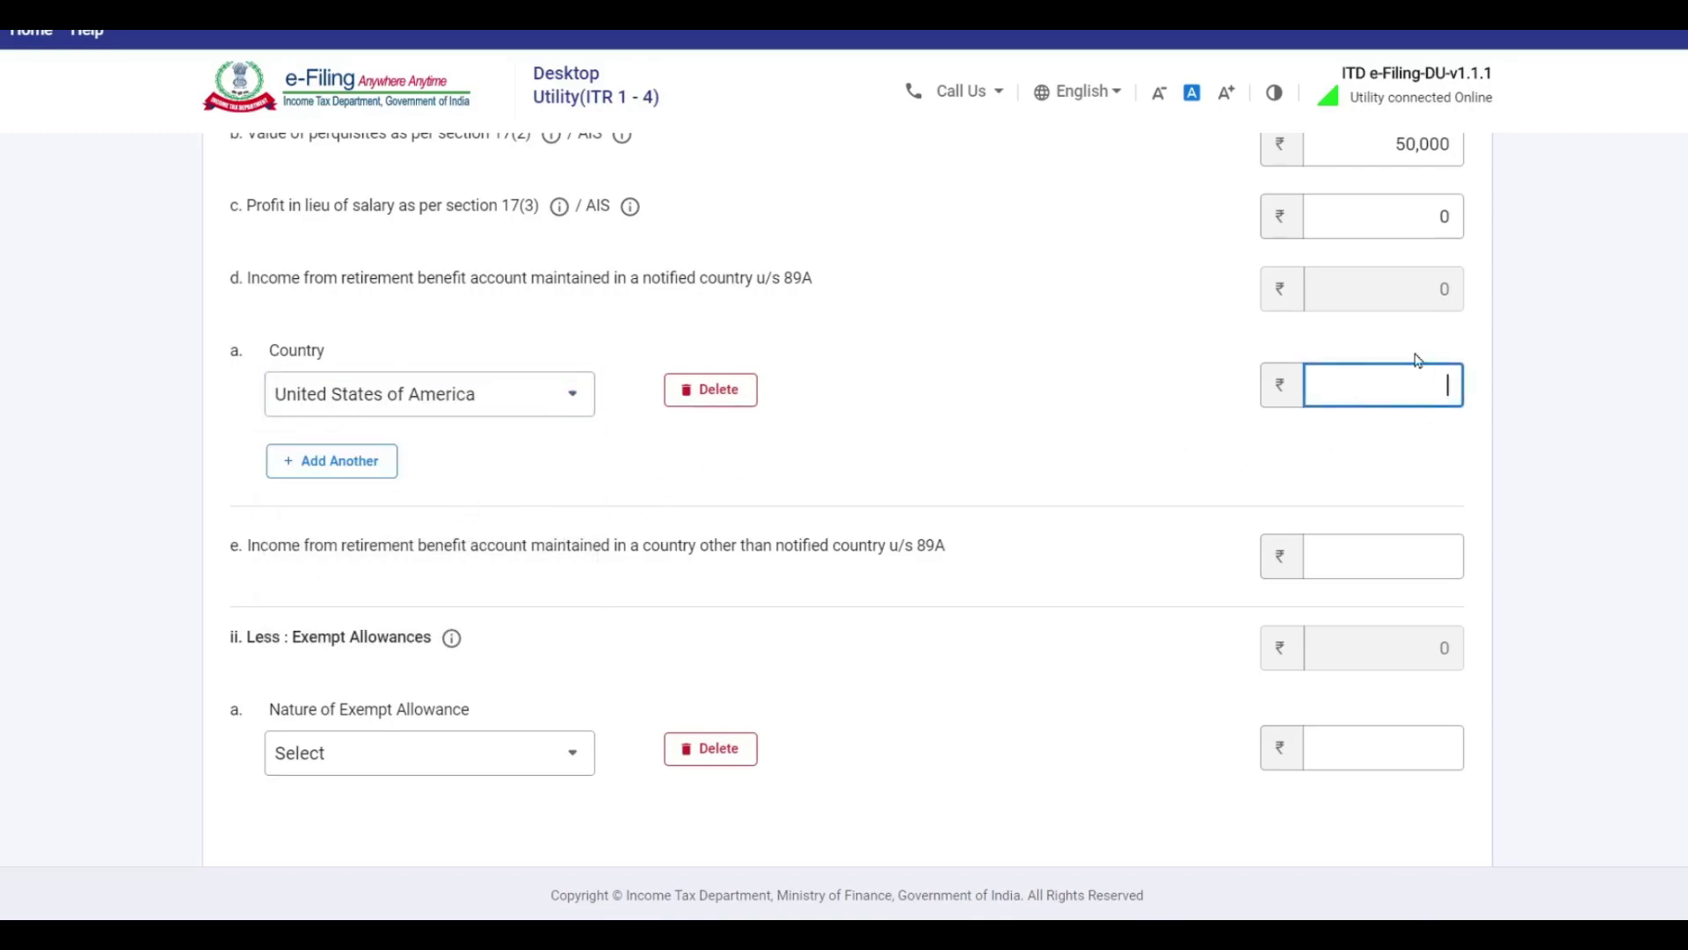
left_click(452, 396)
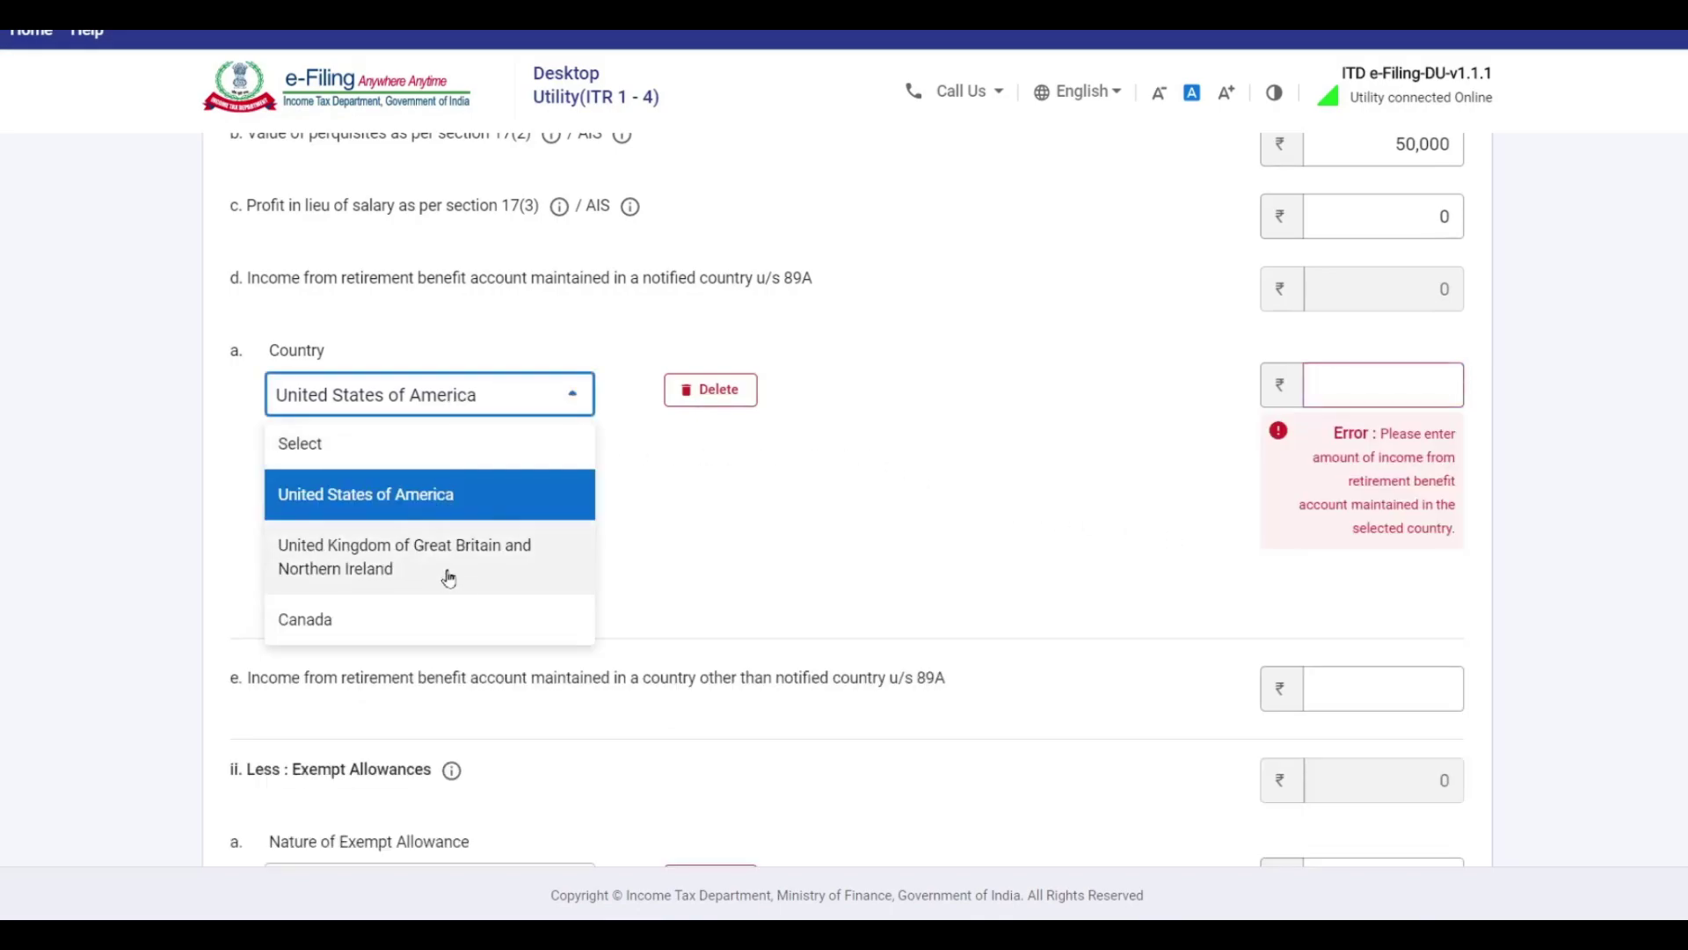
left_click(765, 494)
scroll(435, 616, "down", 3)
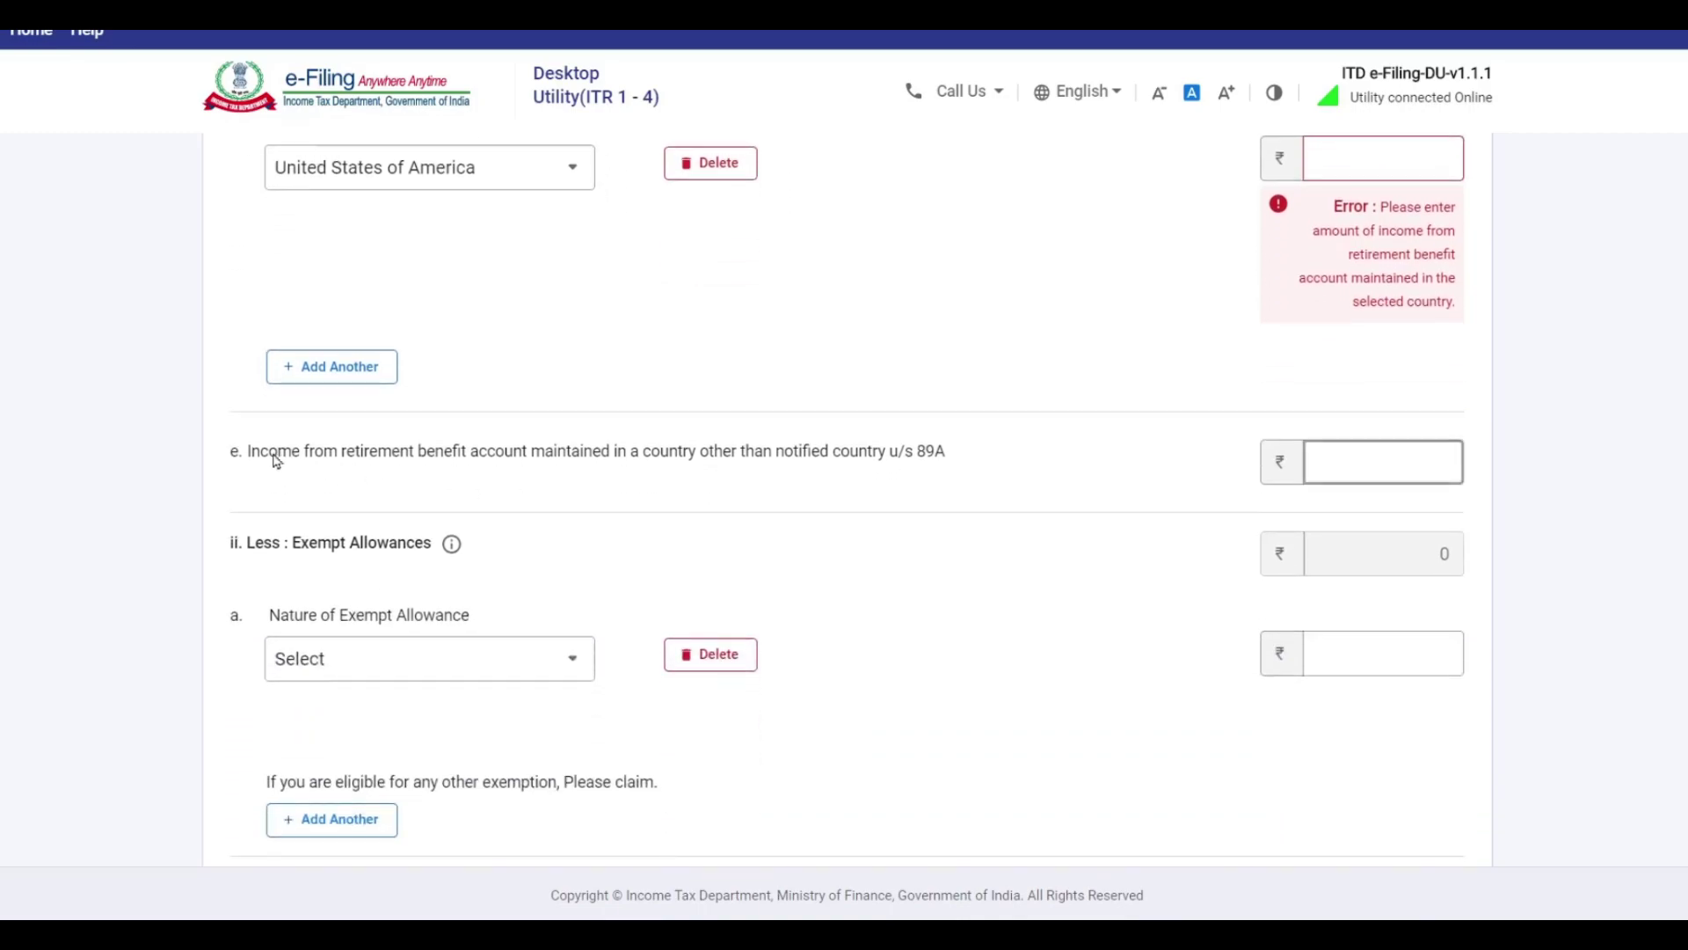
left_click(1388, 464)
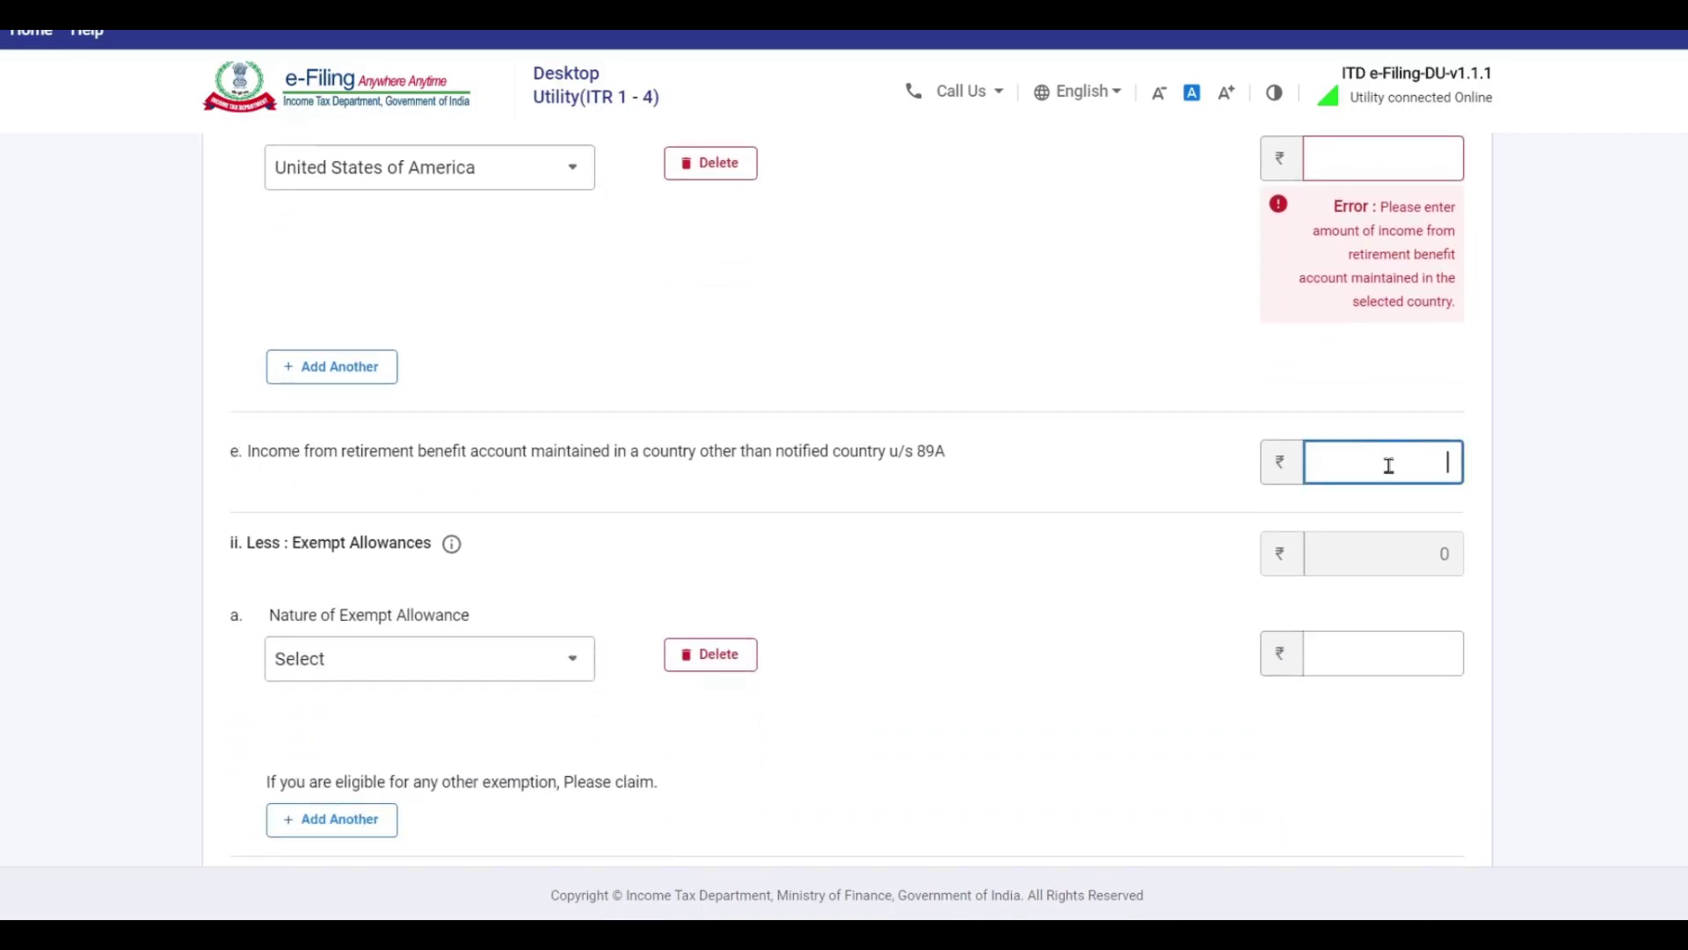
scroll(751, 440, "up", 2)
Delete the 89A country row, confirming Yes, and return to Excel's Salary sheet.
left_click(728, 280)
left_click(1030, 570)
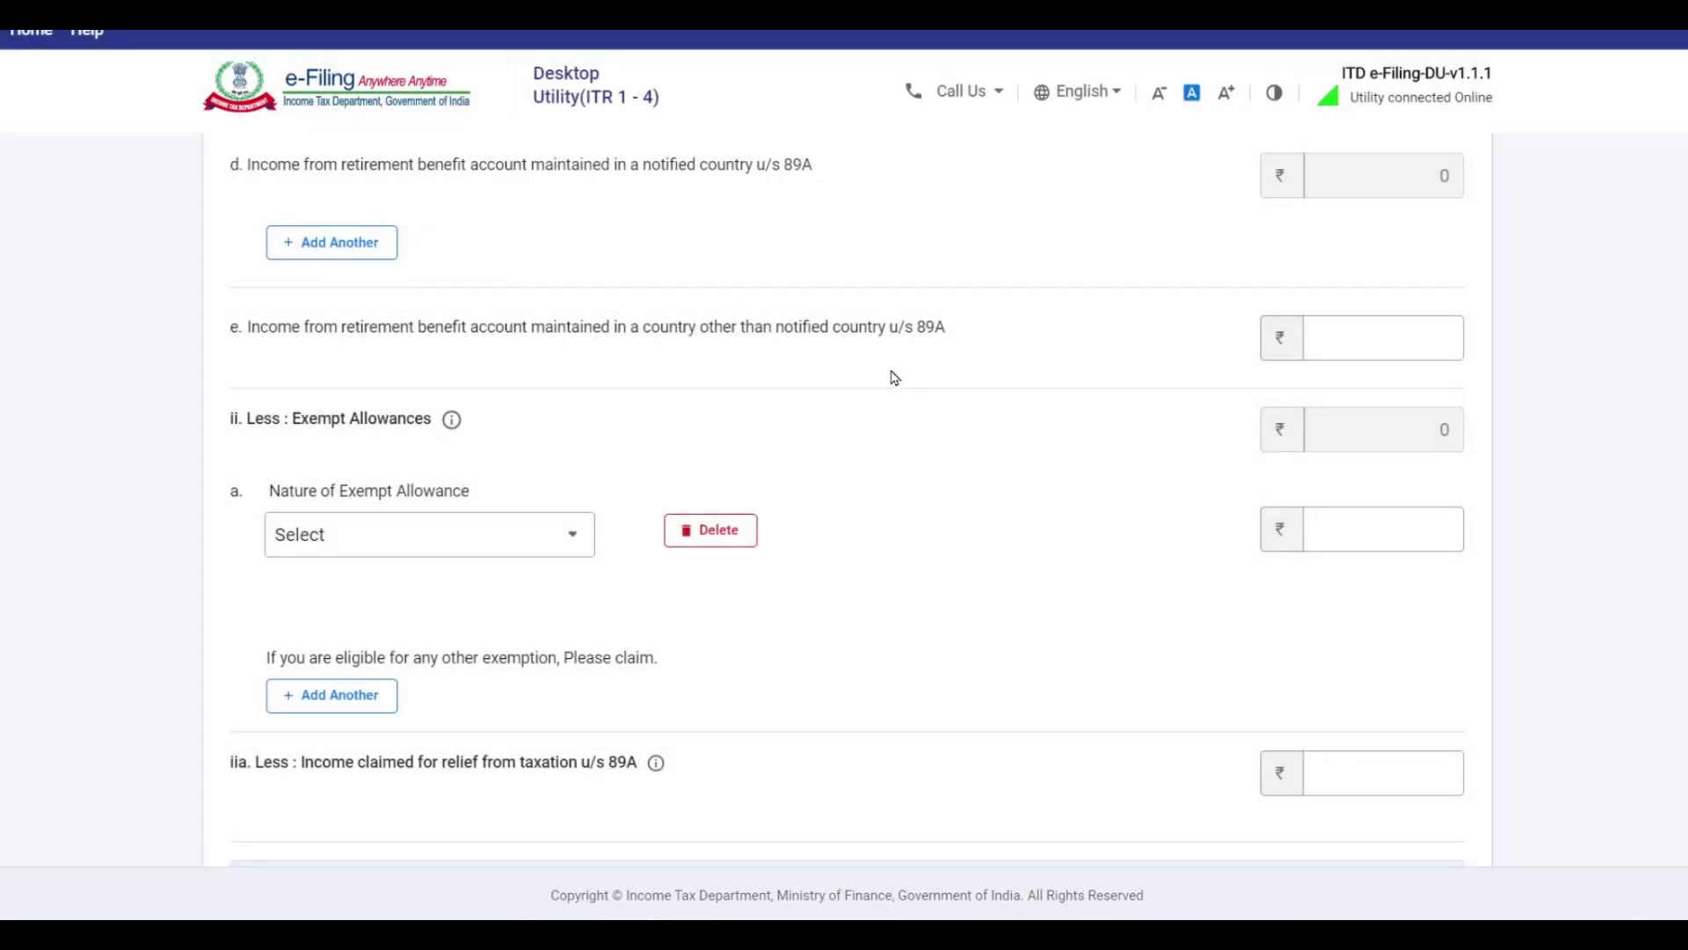
scroll(894, 378, "down", 2)
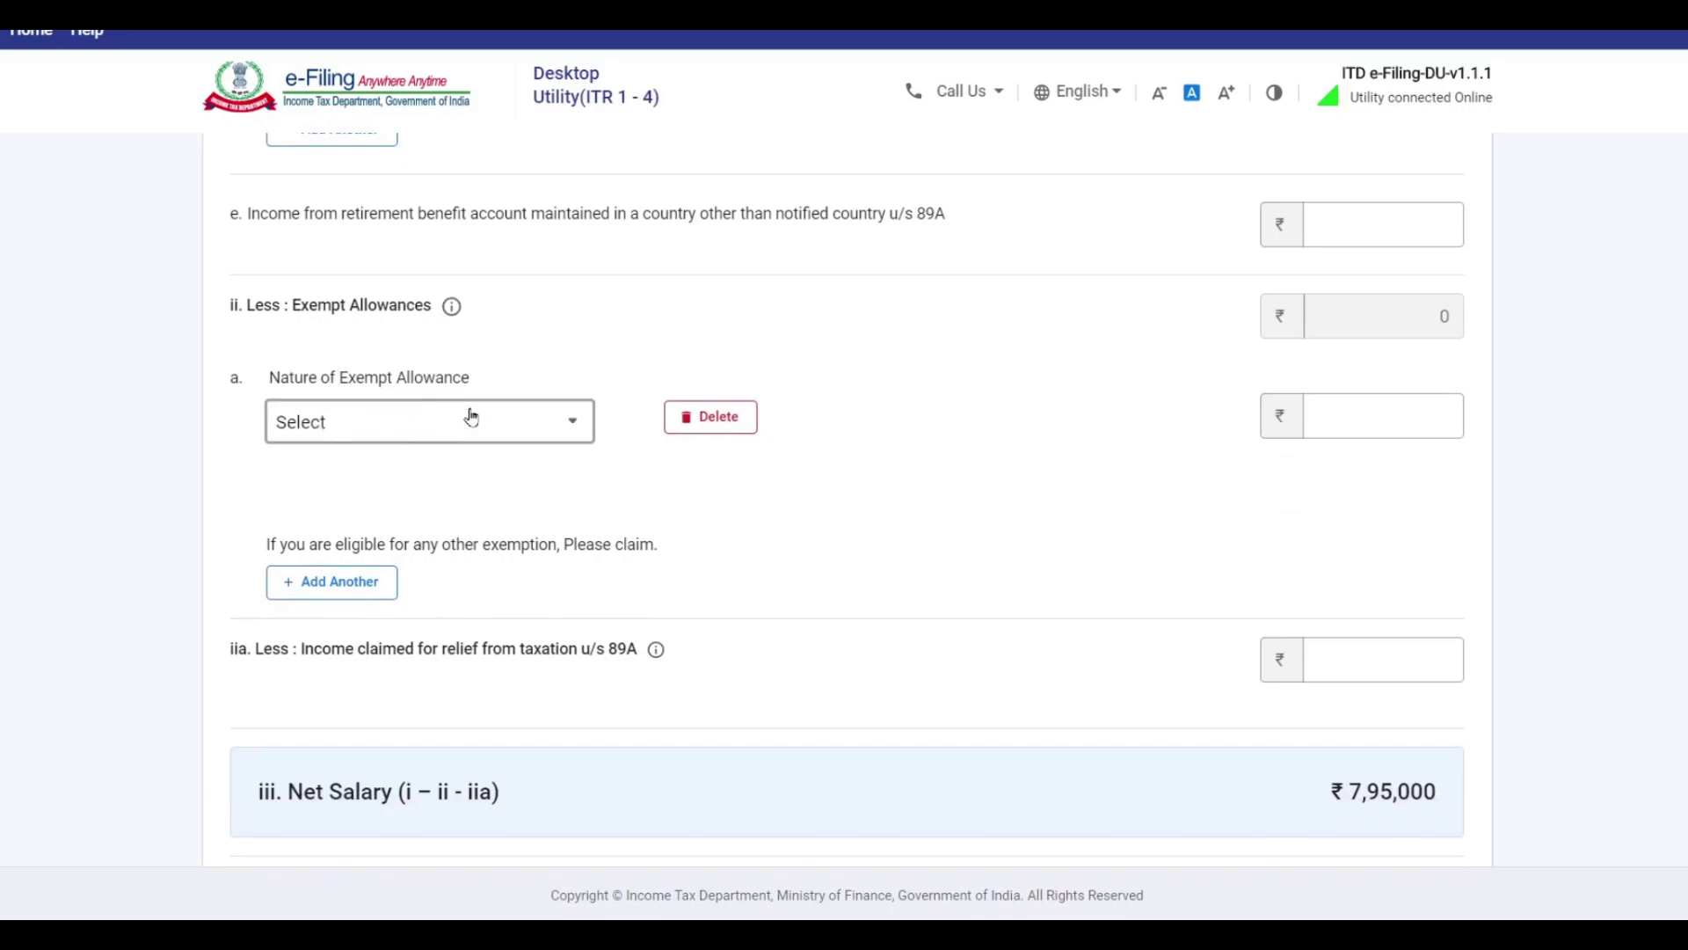
key("alt+Tab")
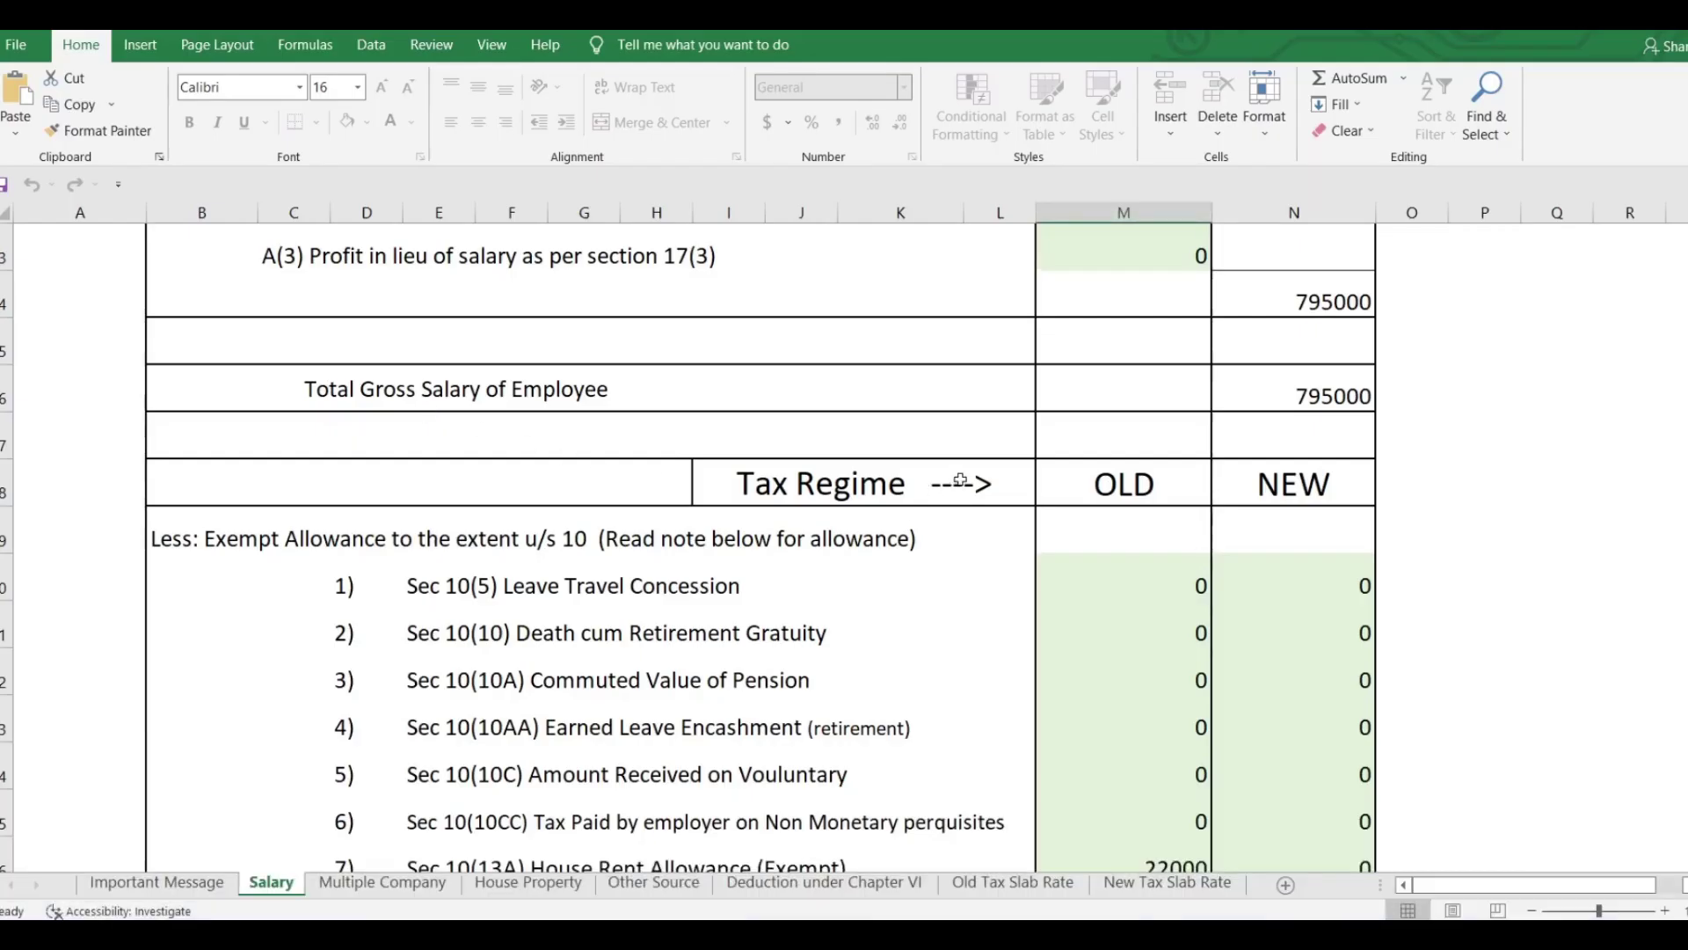
Note the 22000 house rent figure in Excel and choose Sec 10(13A) as the exempt allowance.
scroll(959, 480, "down", 3)
left_click(1170, 445)
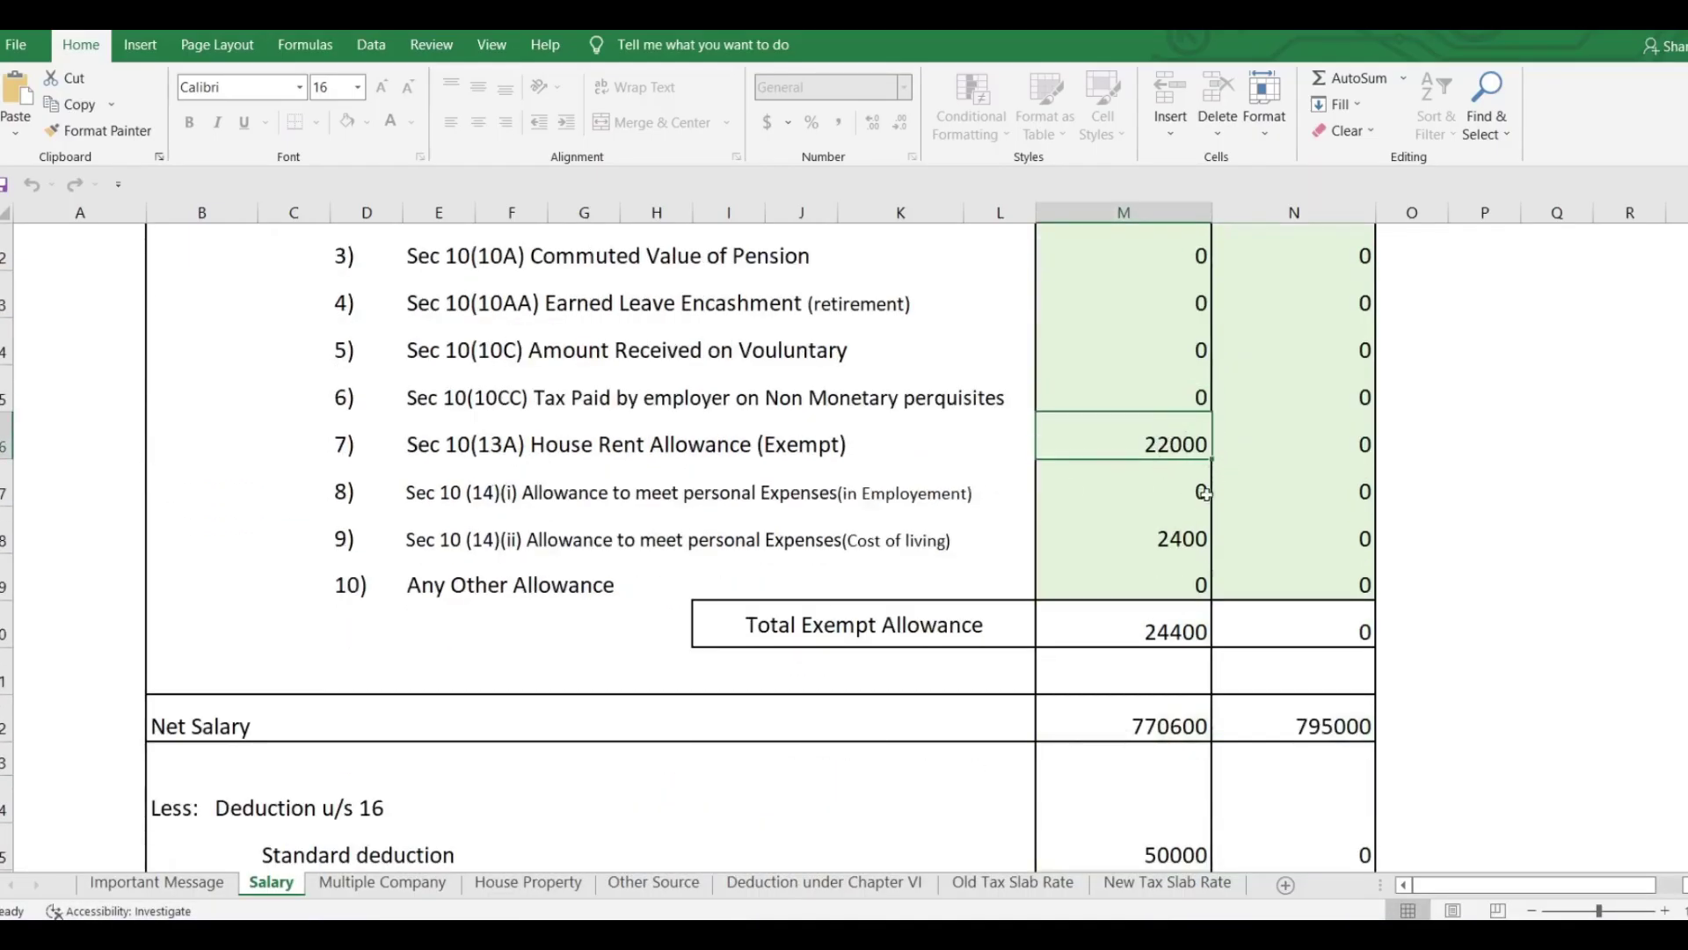
key("alt+Tab")
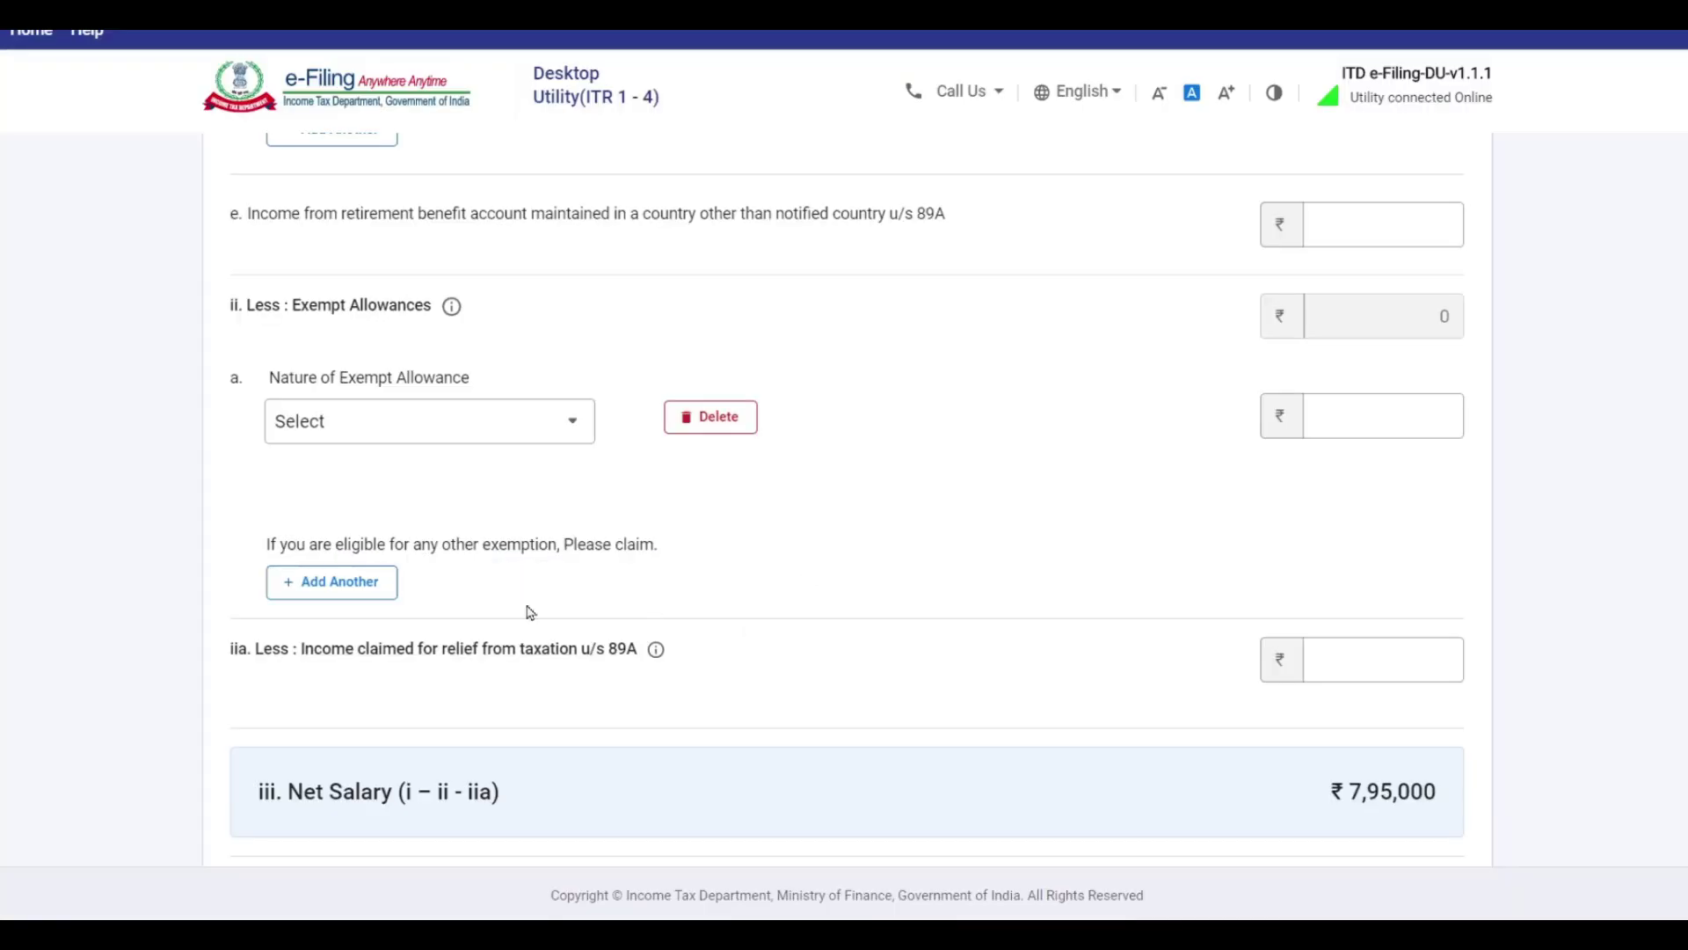
left_click(411, 427)
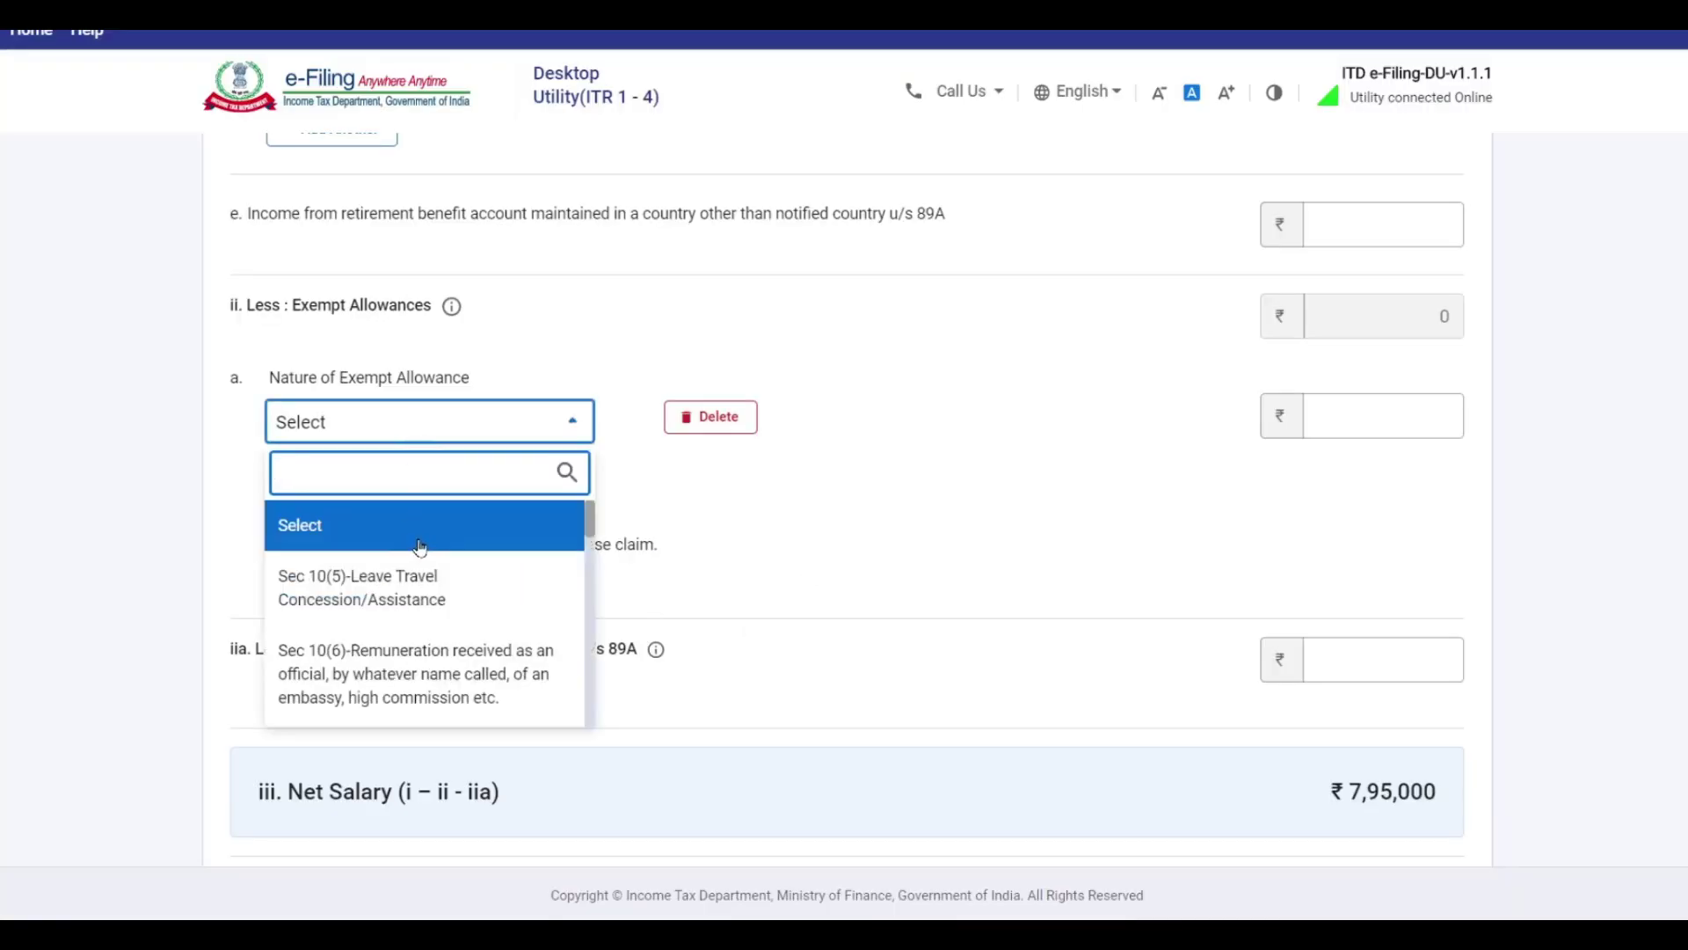
scroll(422, 545, "down", 3)
scroll(422, 545, "down", 4)
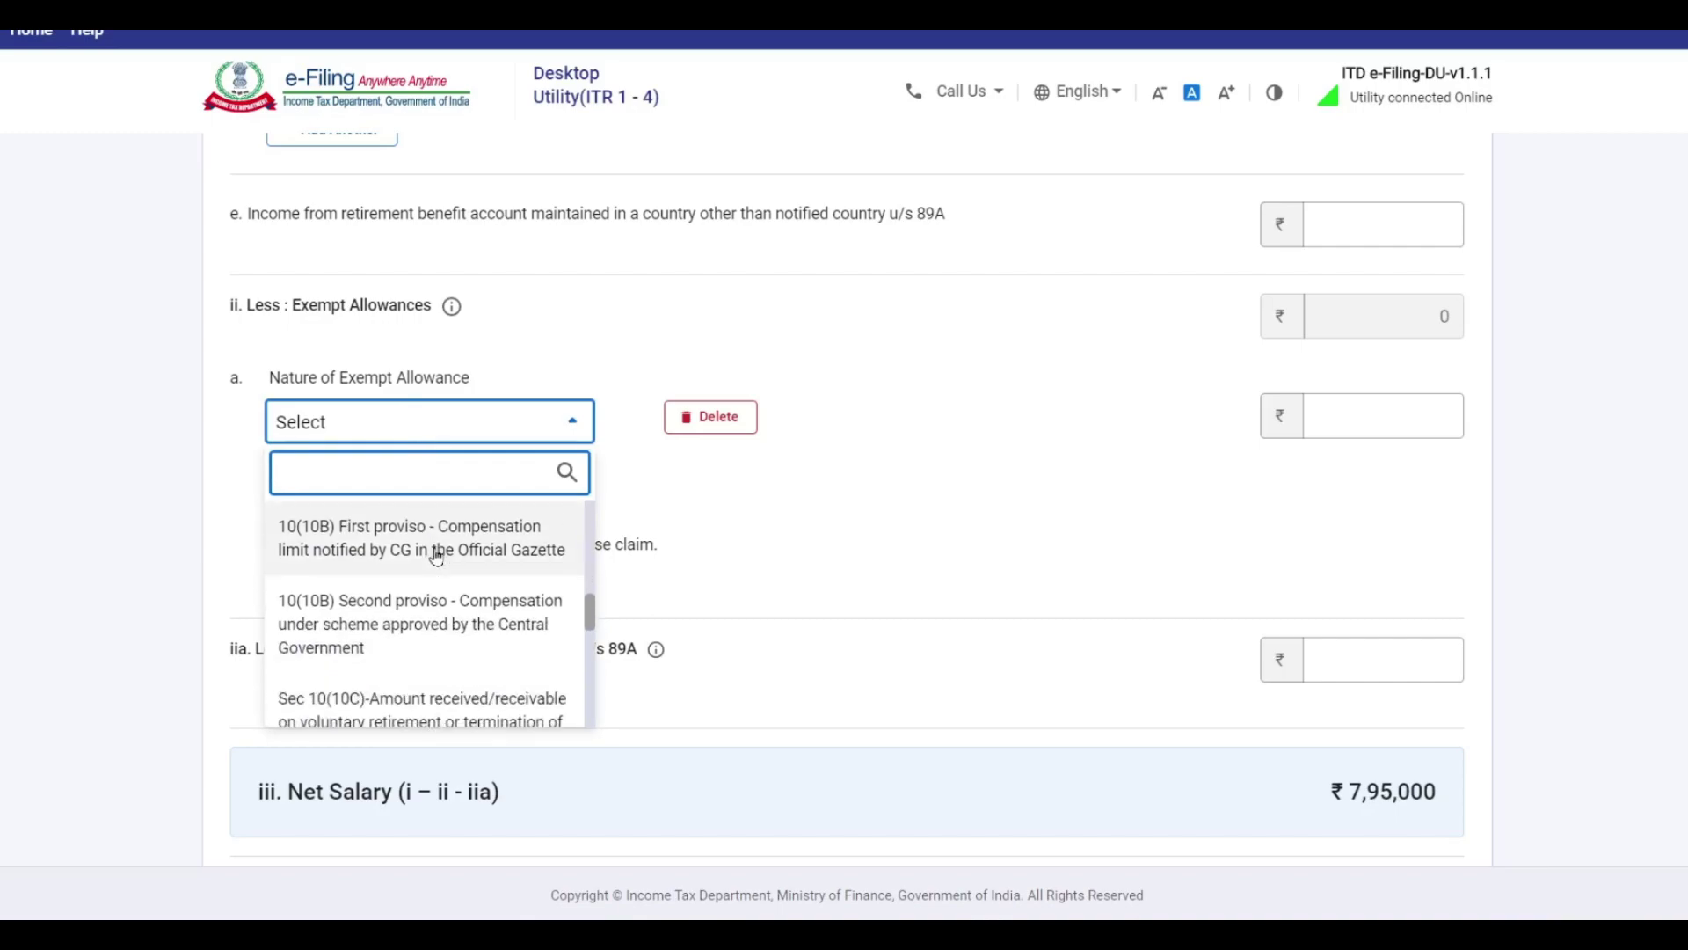
scroll(440, 563, "down", 1)
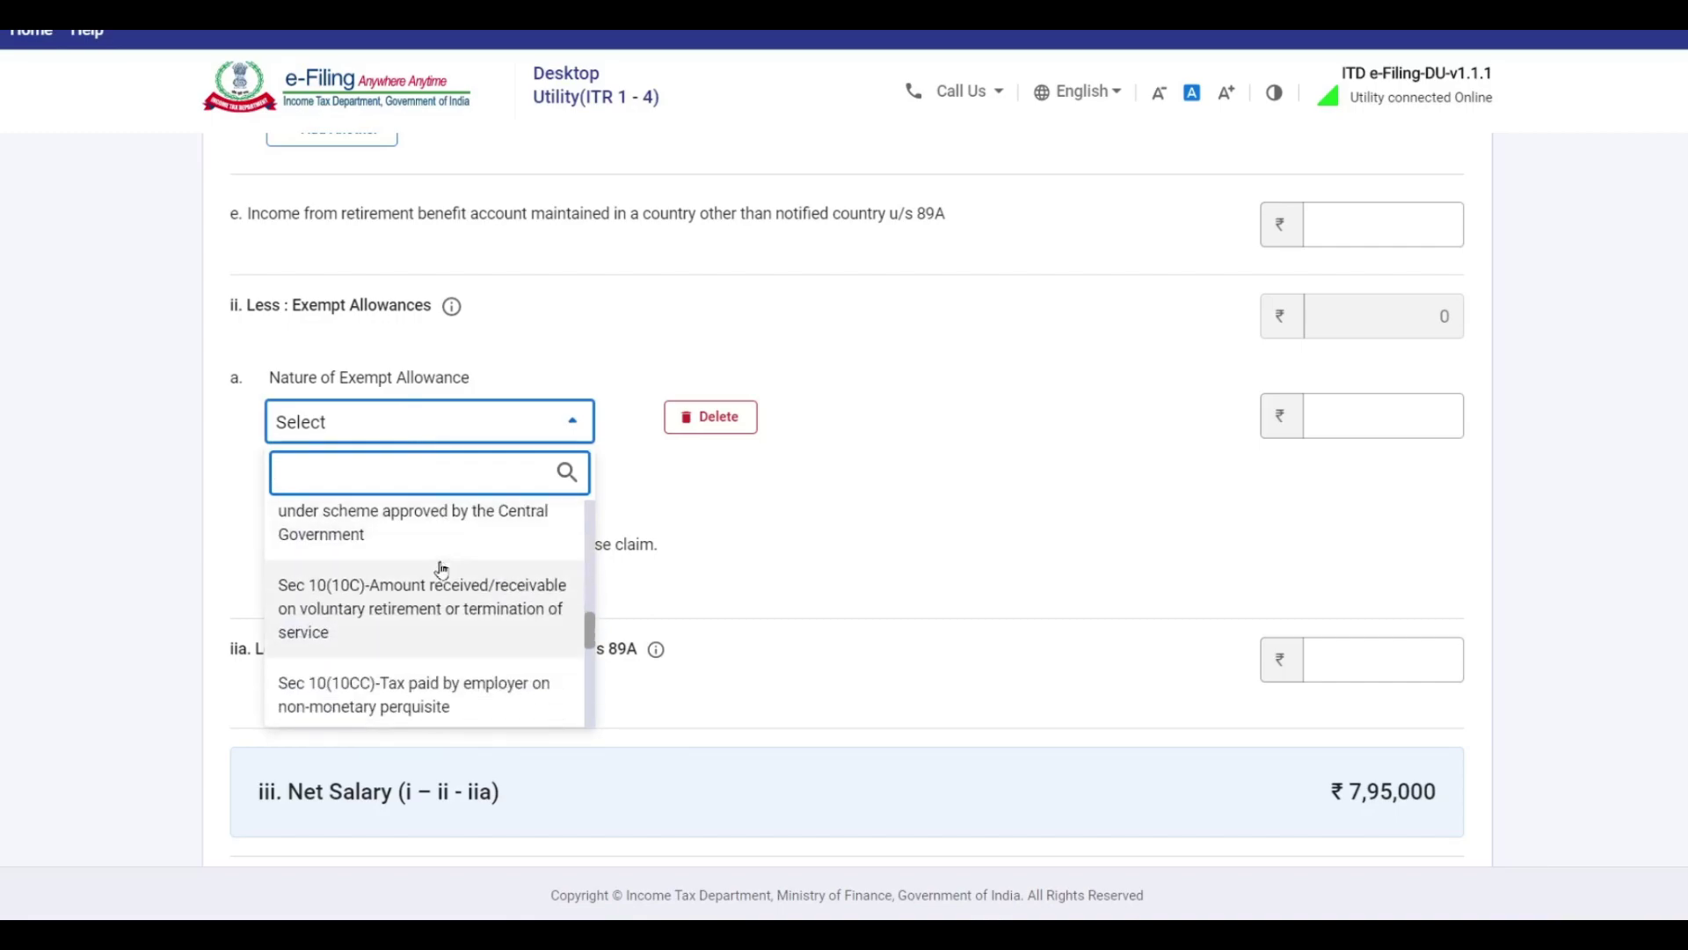
scroll(442, 570, "down", 3)
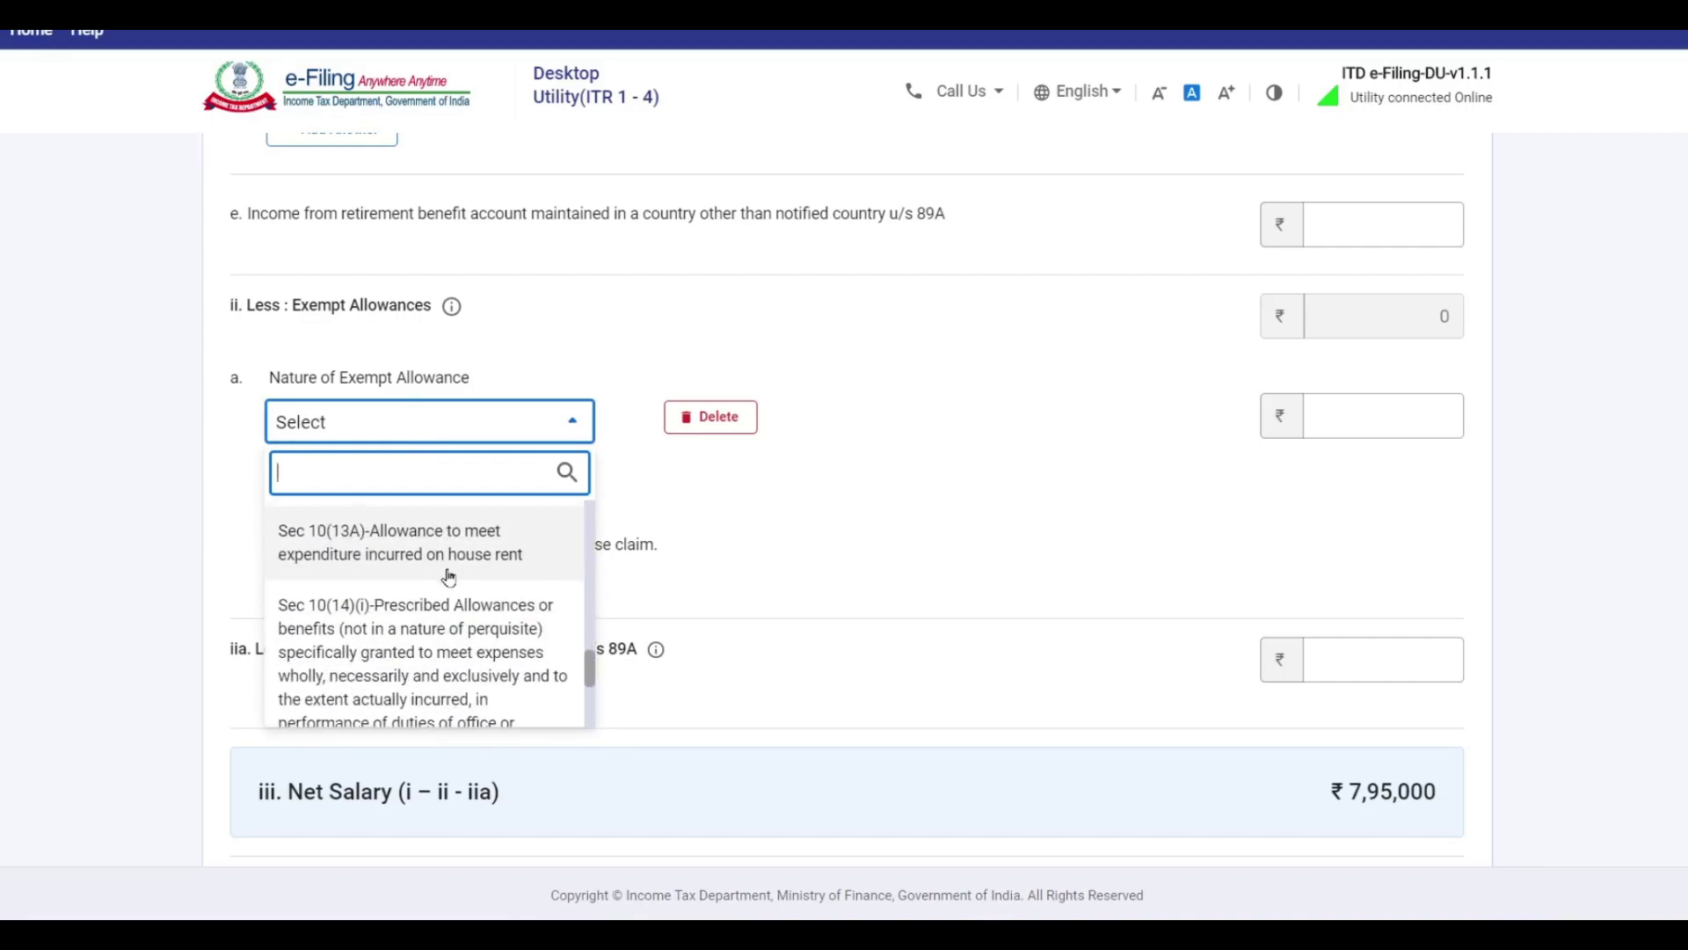
scroll(442, 575, "up", 1)
left_click(442, 563)
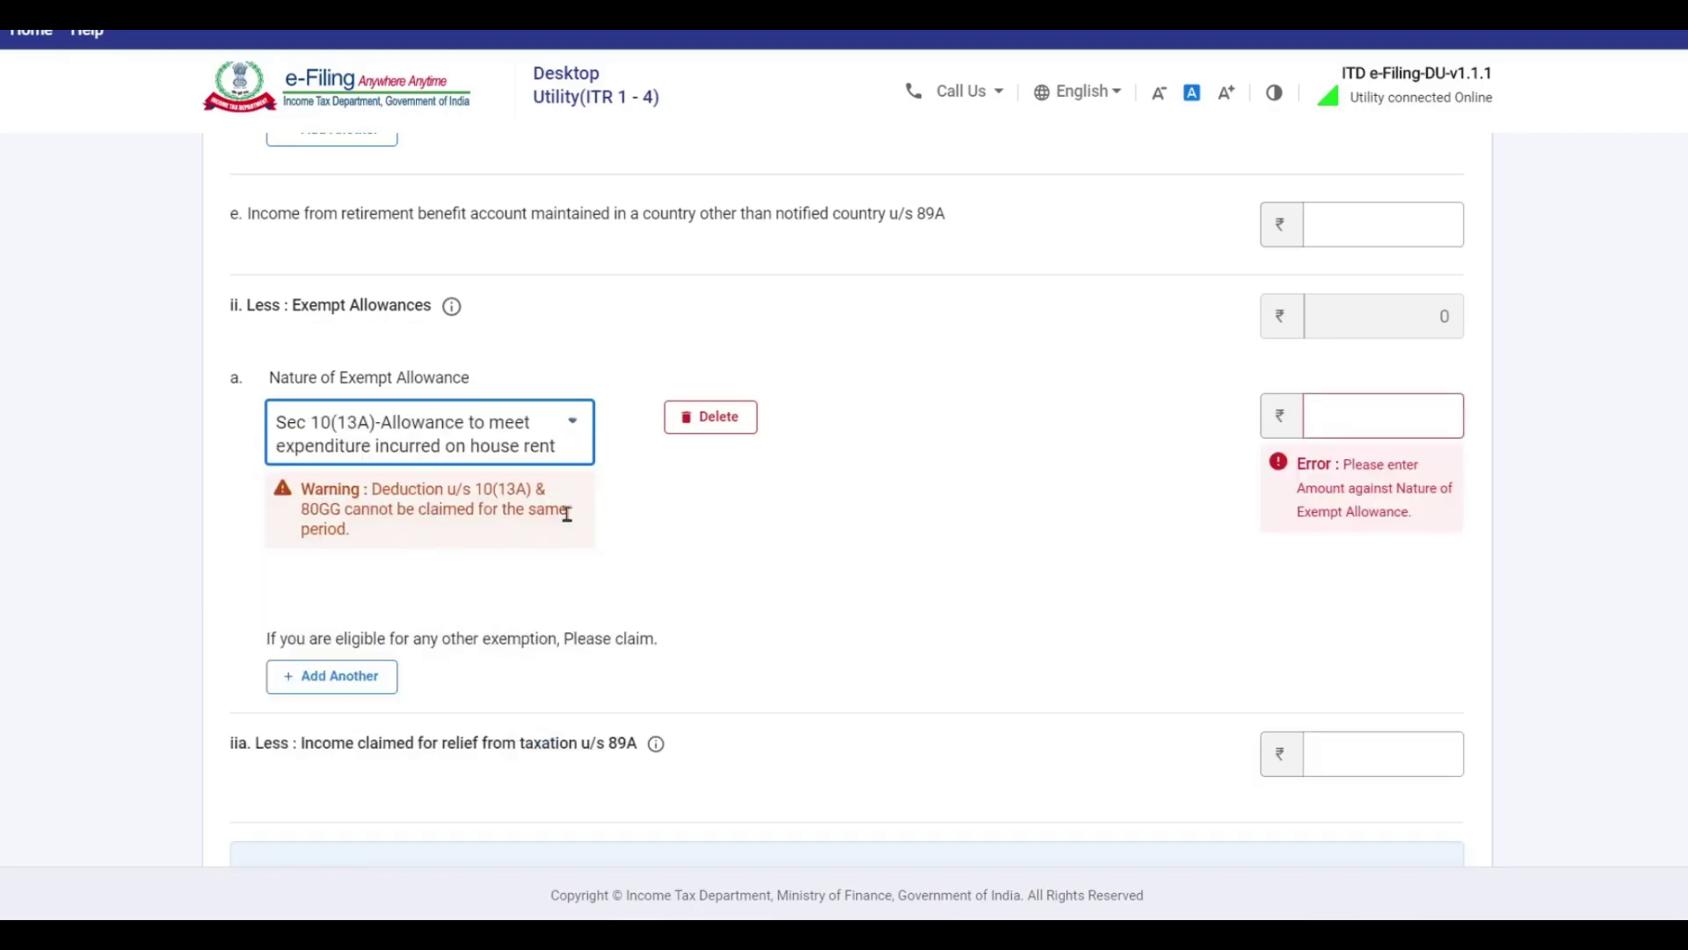
Enter 22000 as the Sec 10(13A) amount and add a second exempt allowance row.
left_click(1368, 418)
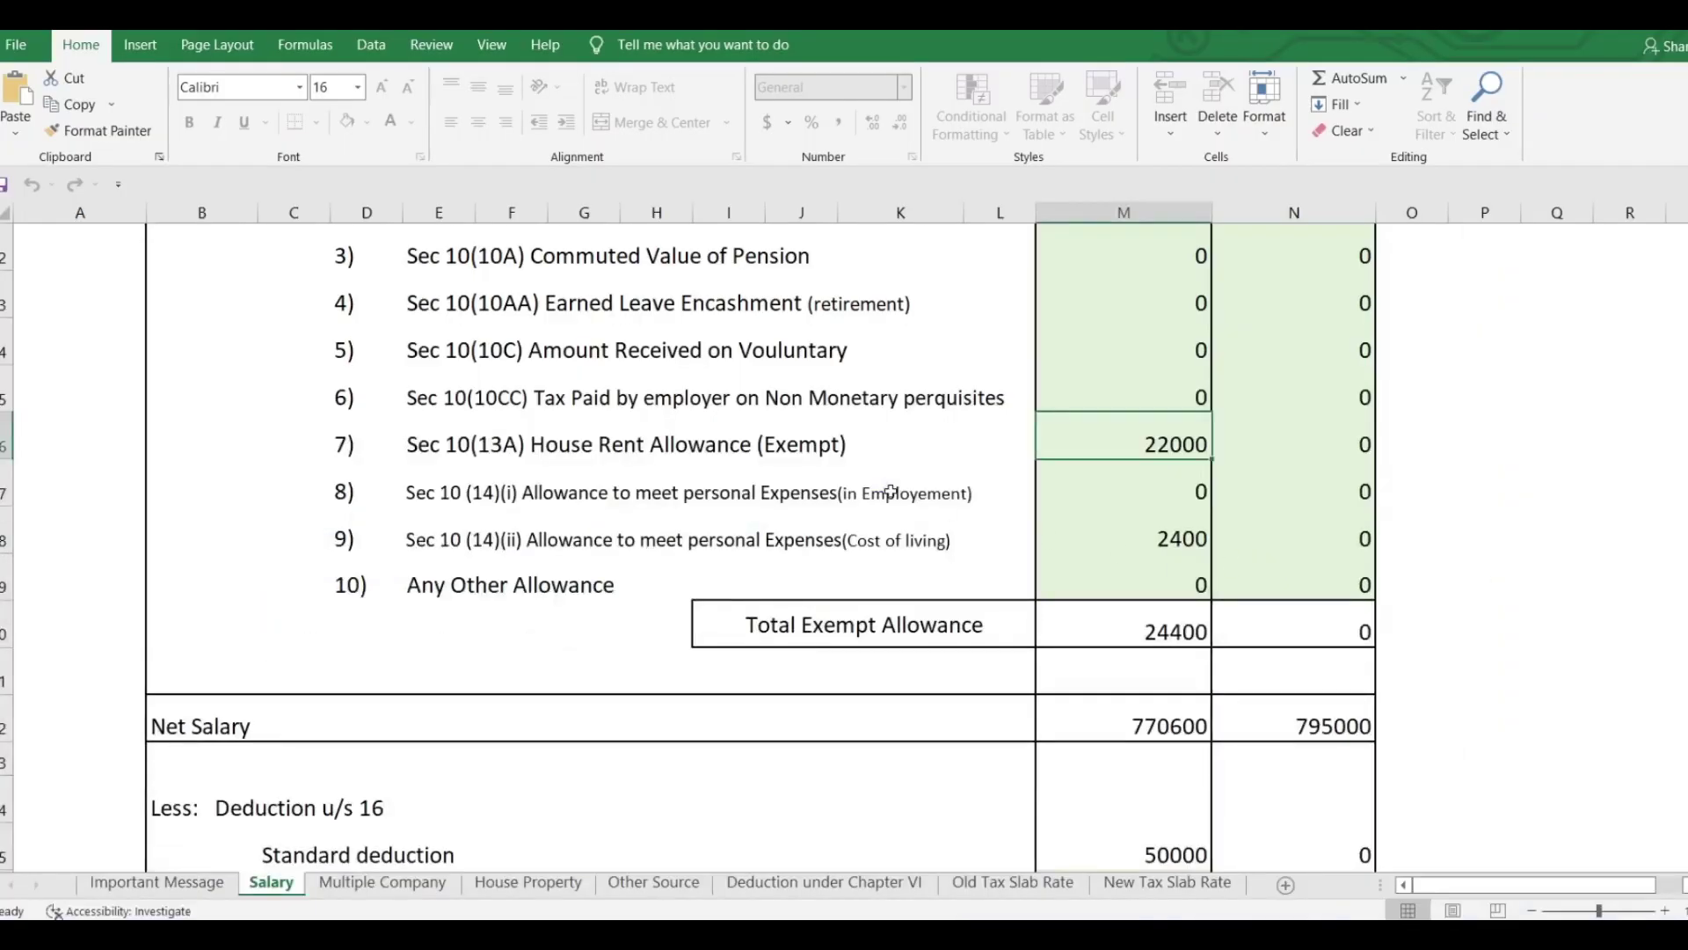
scroll(905, 466, "down", 5)
scroll(905, 466, "down", 4)
scroll(923, 479, "up", 4)
scroll(547, 753, "down", 2)
left_click(290, 438)
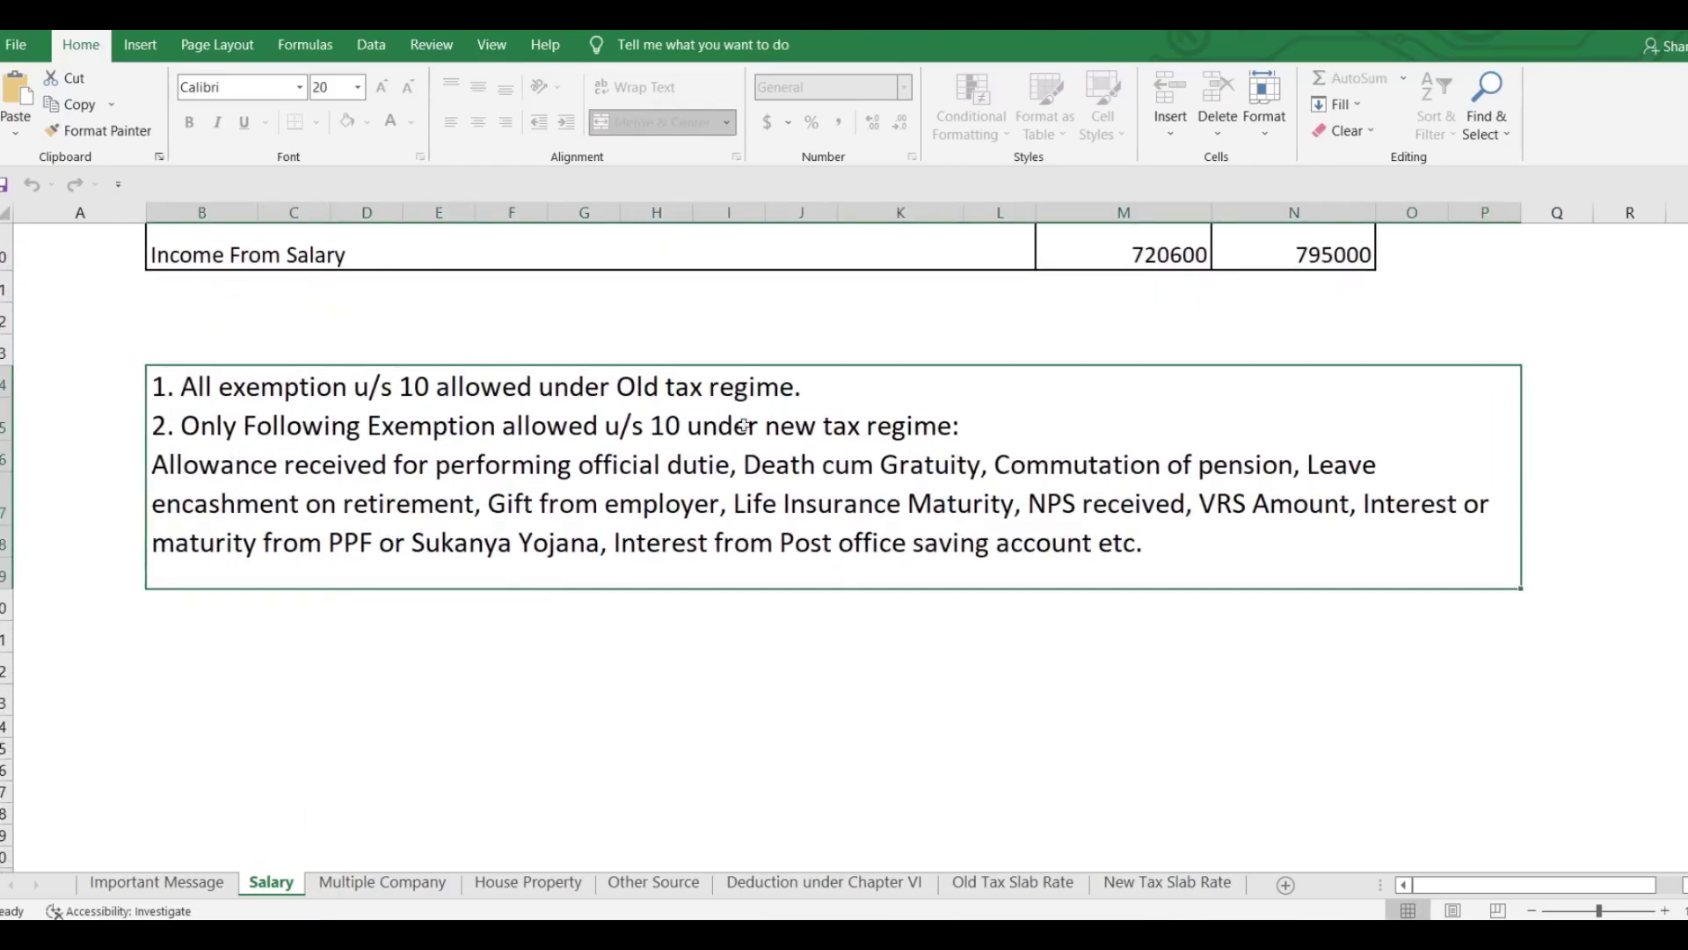
scroll(869, 656, "up", 4)
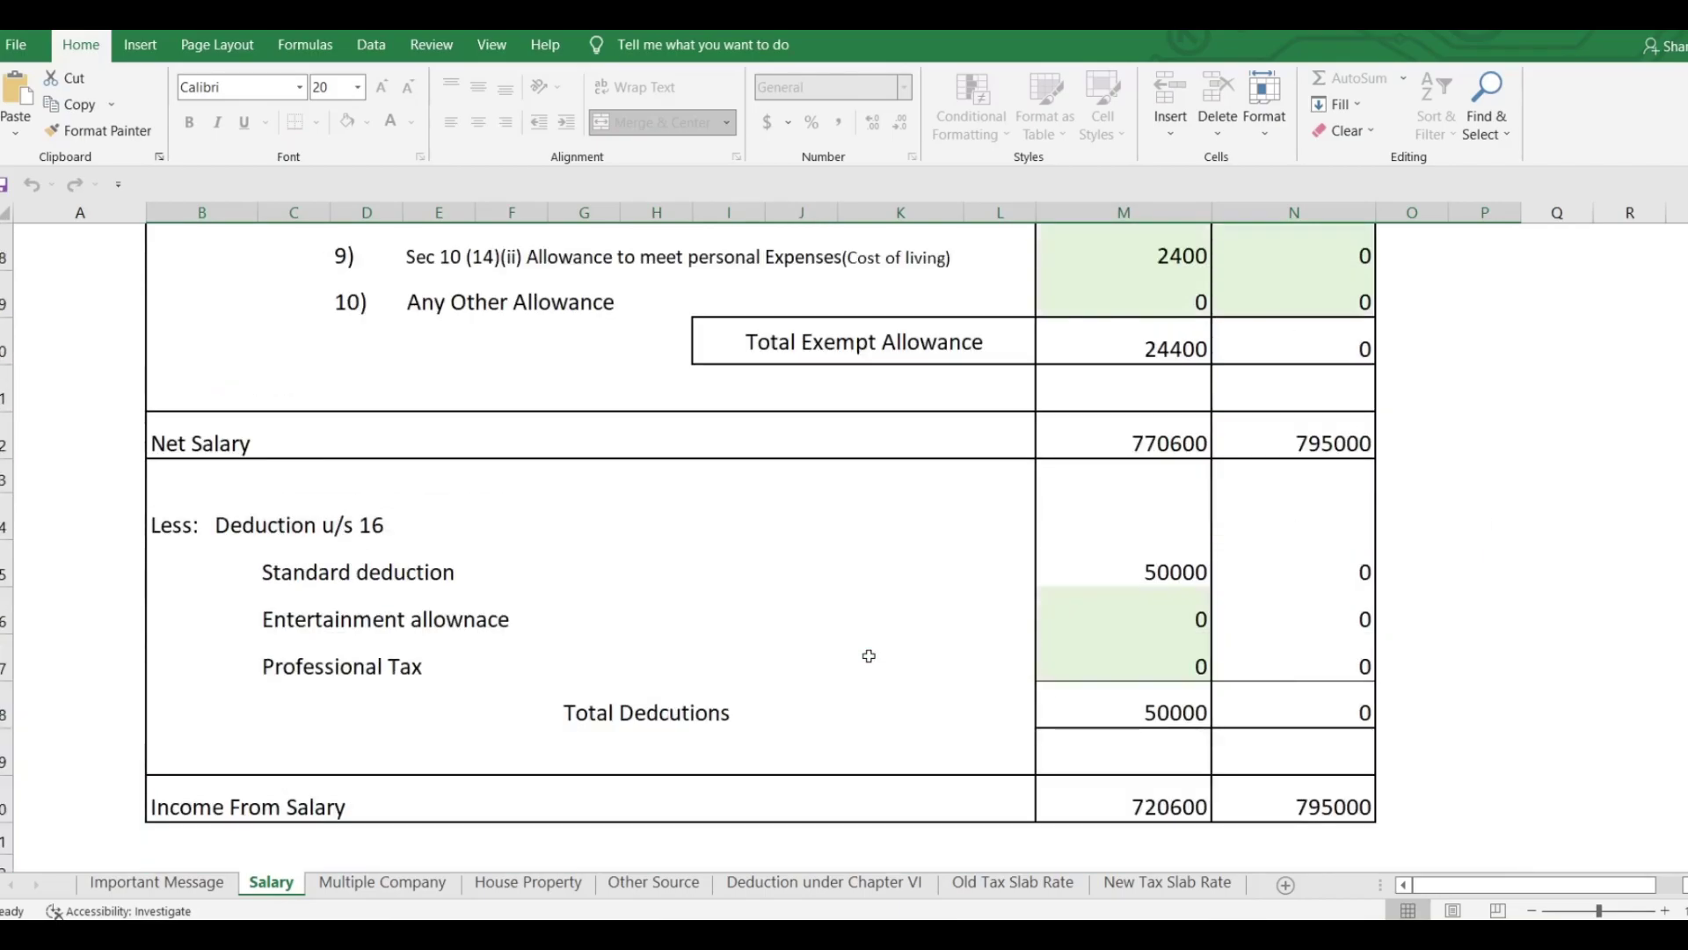
scroll(869, 656, "up", 3)
left_click(1174, 594)
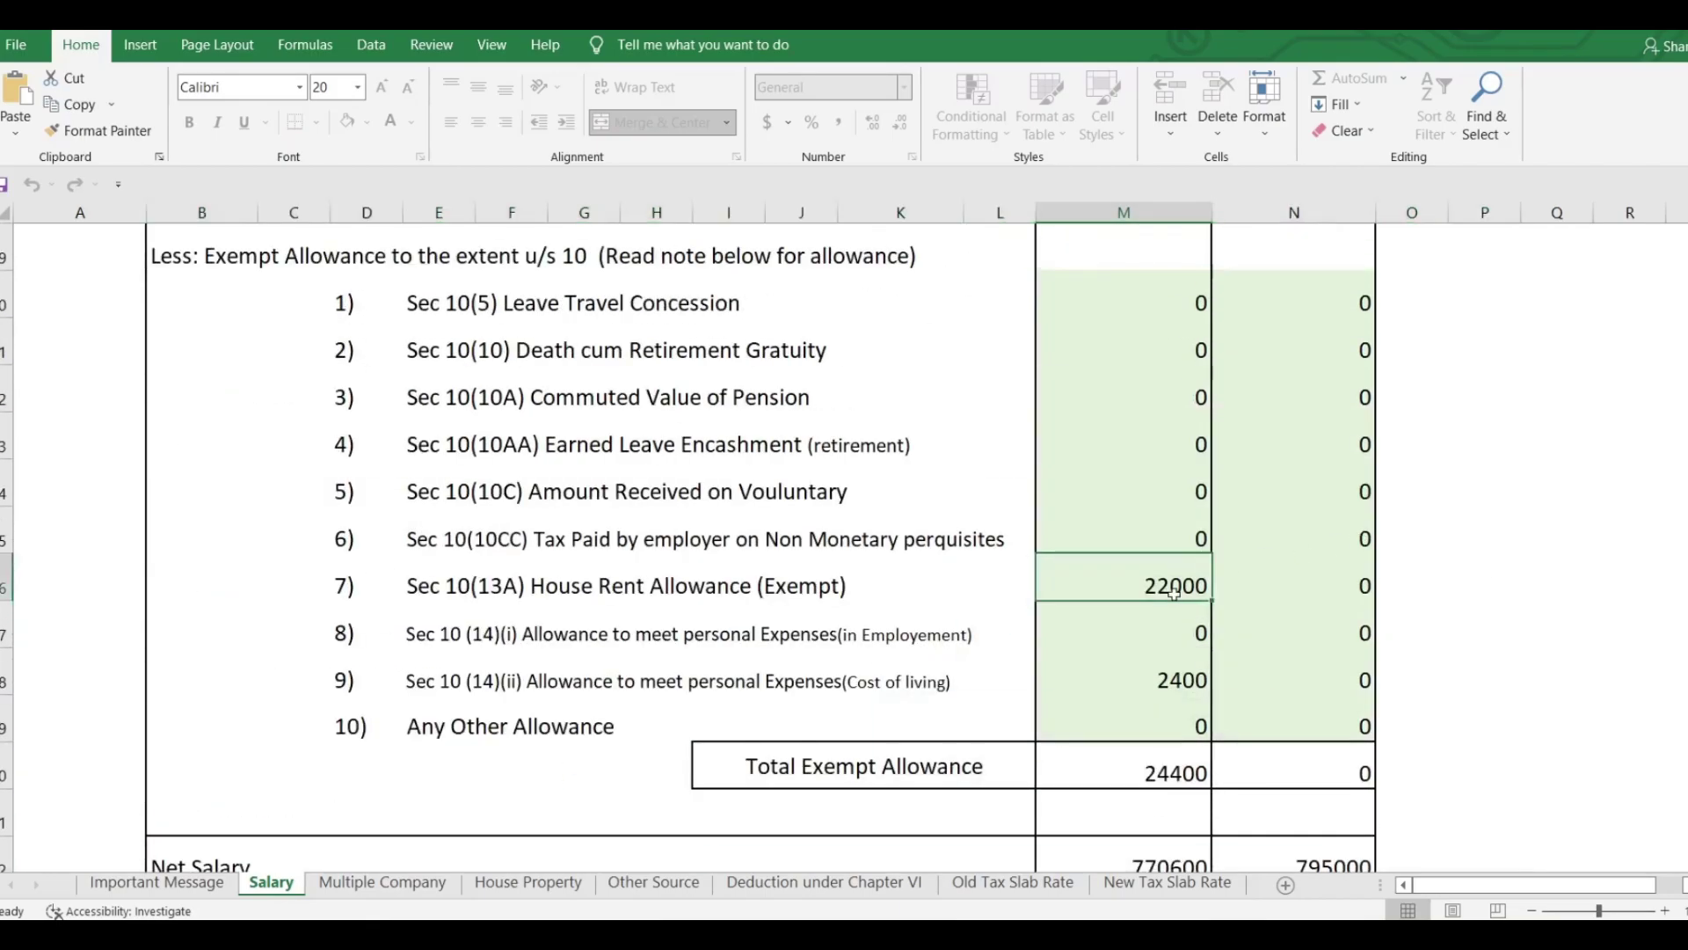
key("alt+Tab")
left_click(1363, 409)
type("22000")
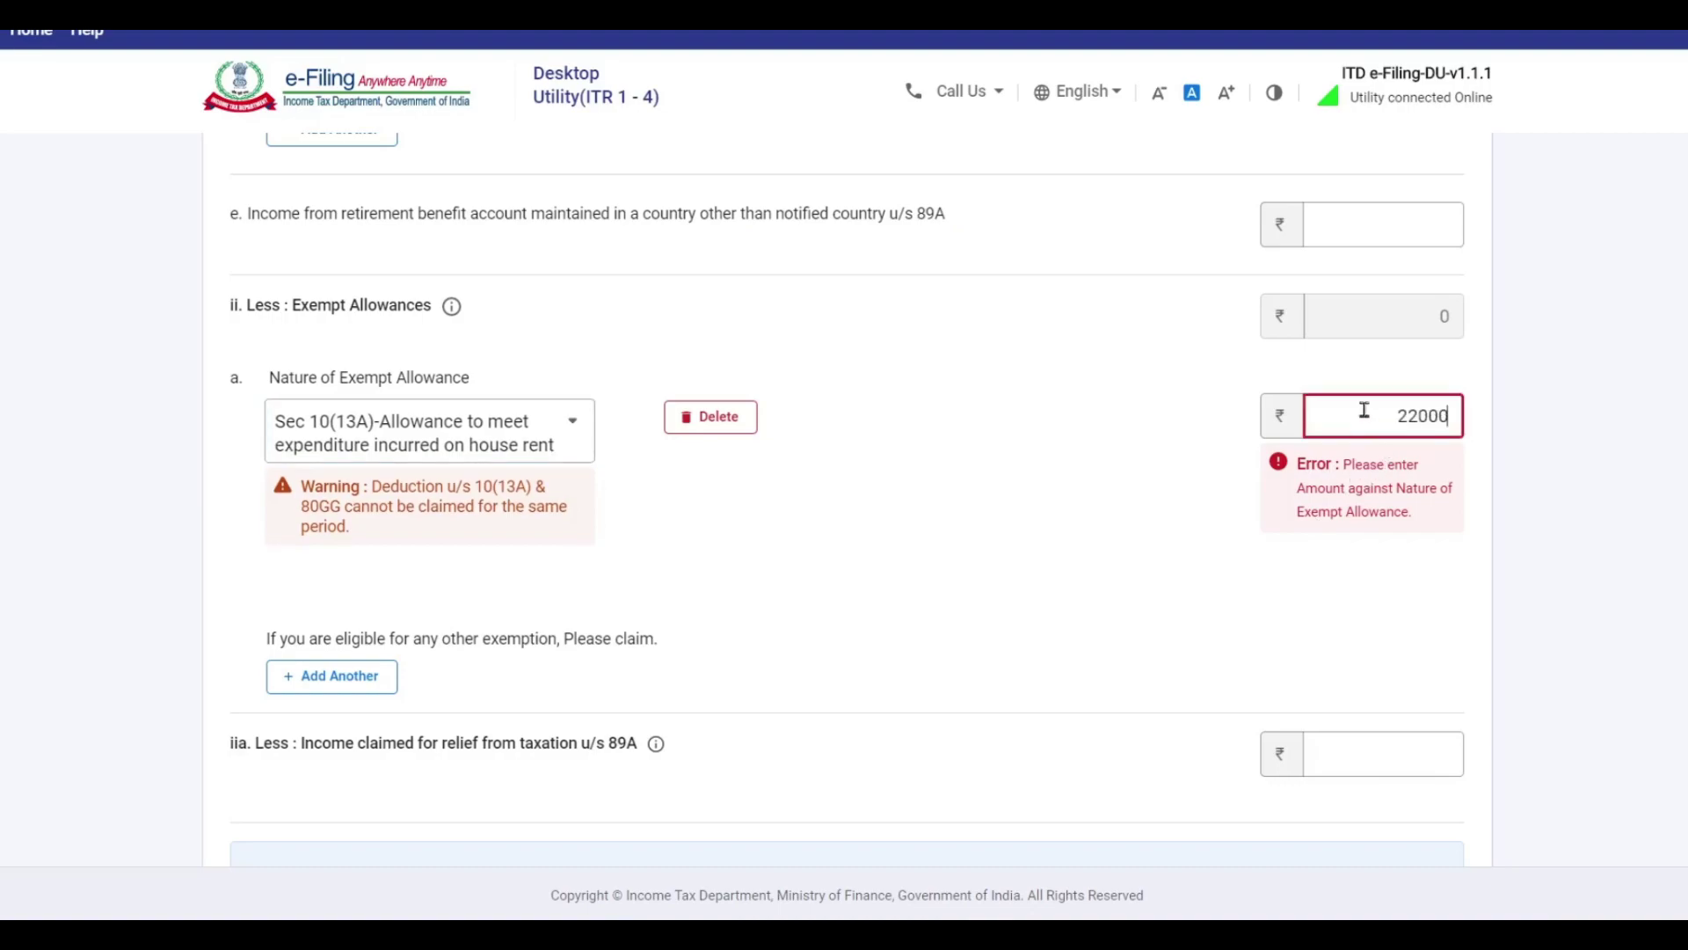
key("Tab")
left_click(328, 633)
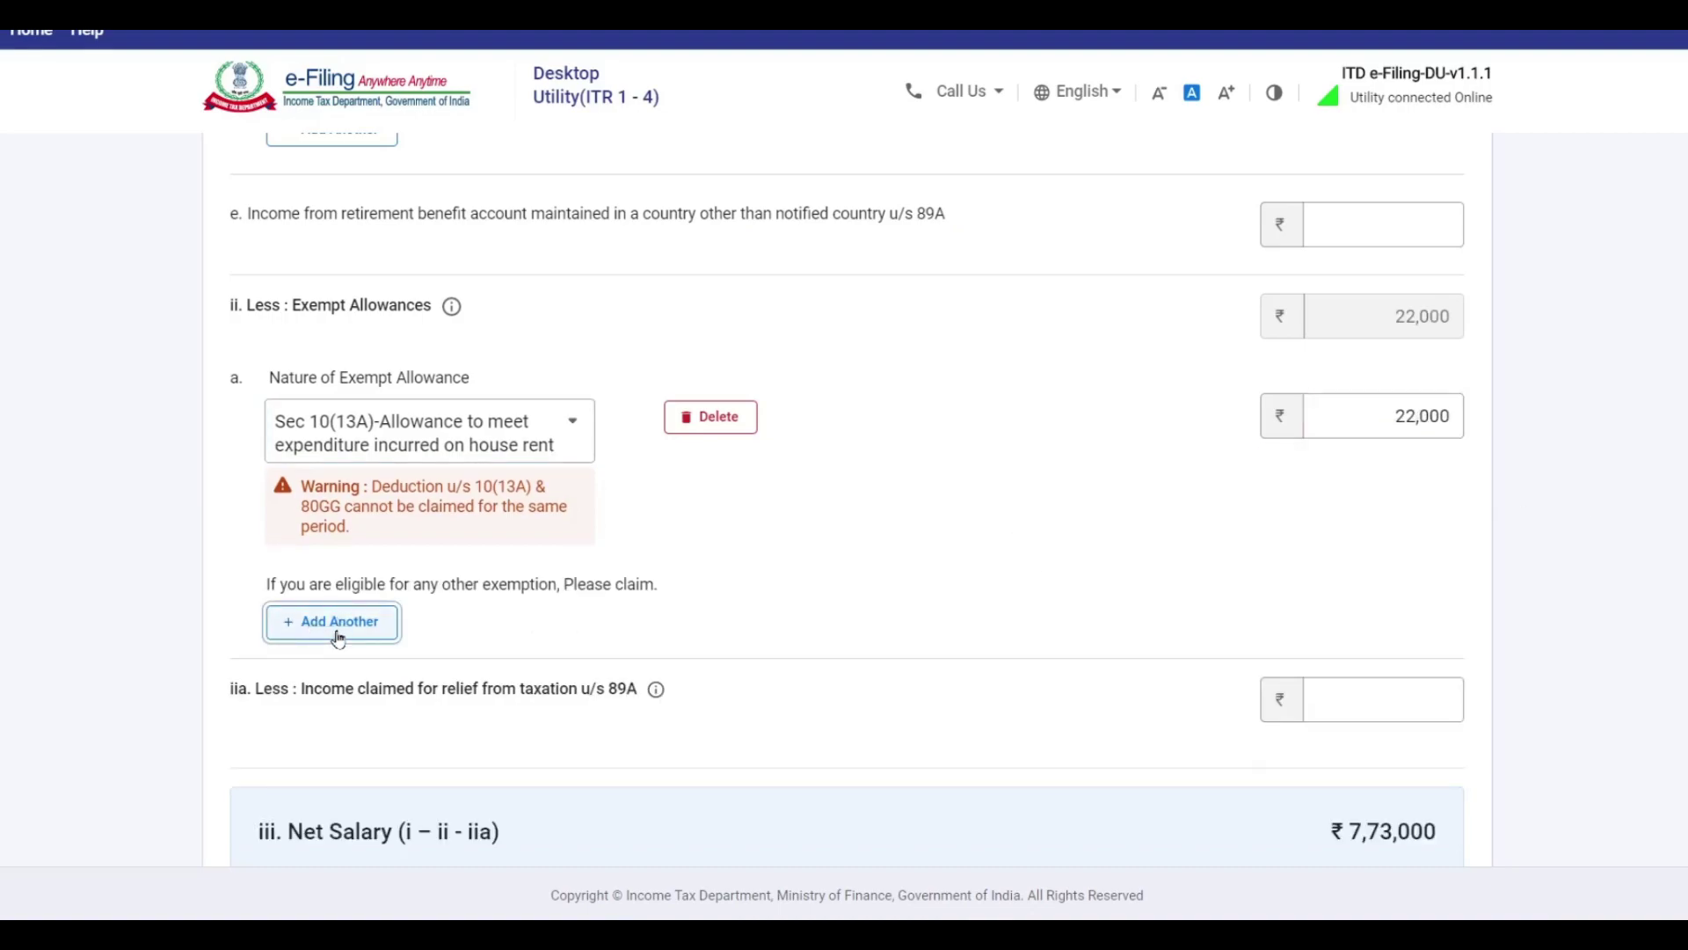
left_click(452, 640)
Set row b to Sec 10(14)(ii)-Prescribed Allowances with 2,400, then view Deductions u/s 16.
scroll(446, 534, "down", 10)
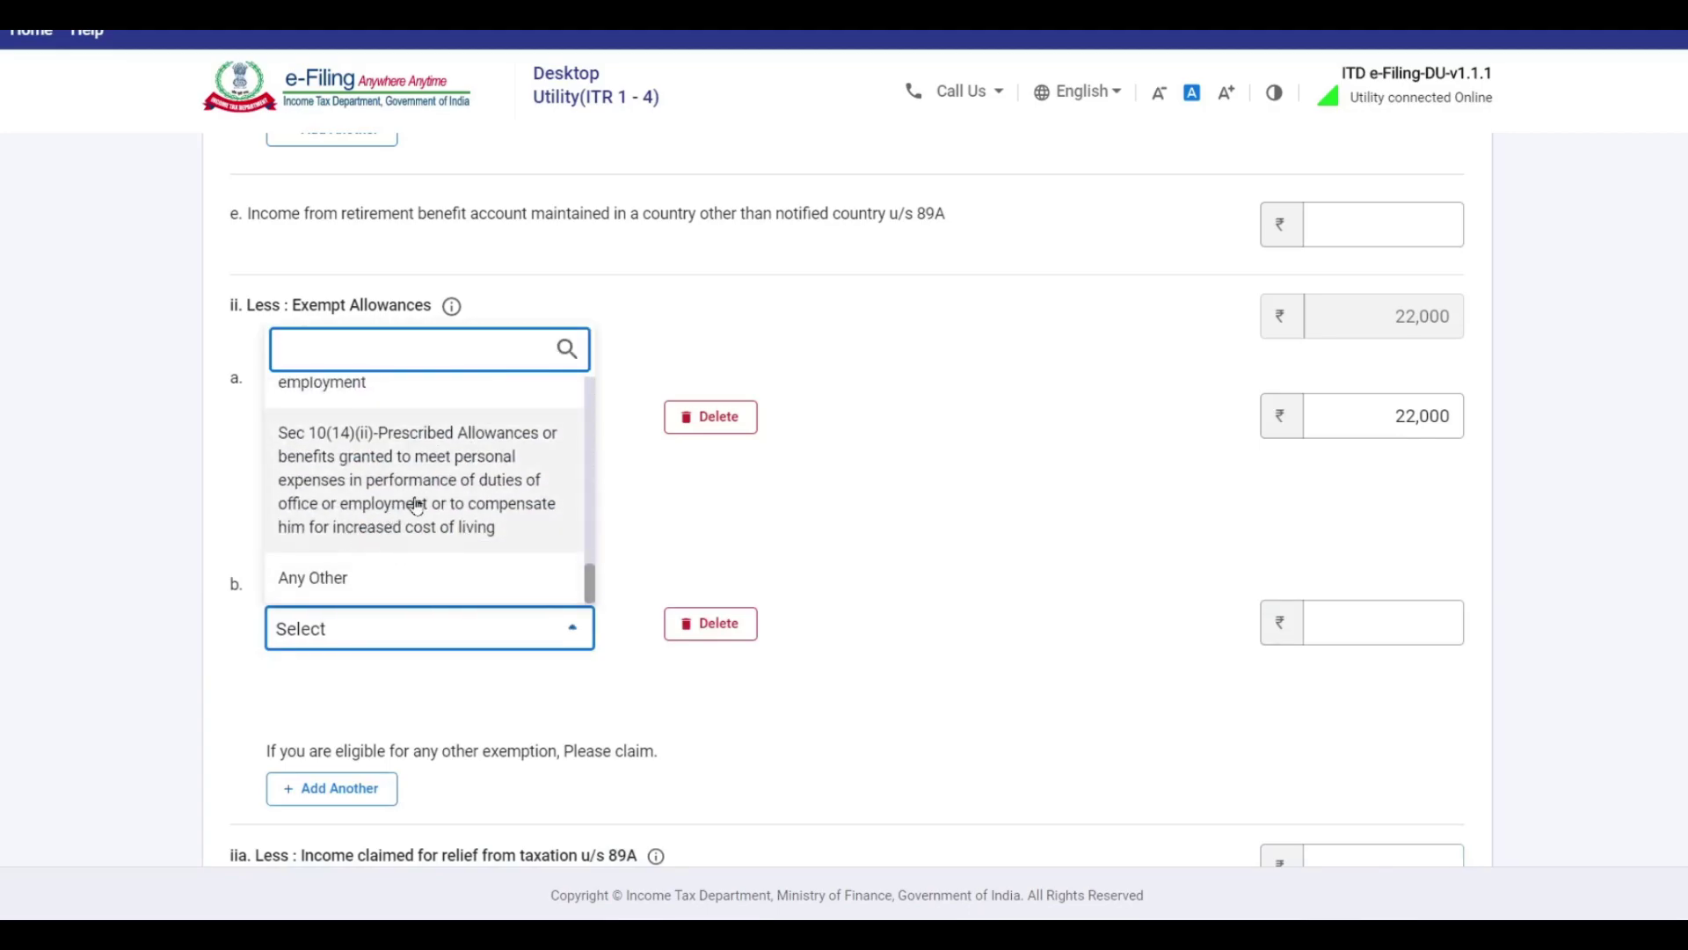
left_click(413, 503)
left_click(1379, 623)
type("2,400")
scroll(949, 671, "down", 4)
scroll(1011, 392, "up", 3)
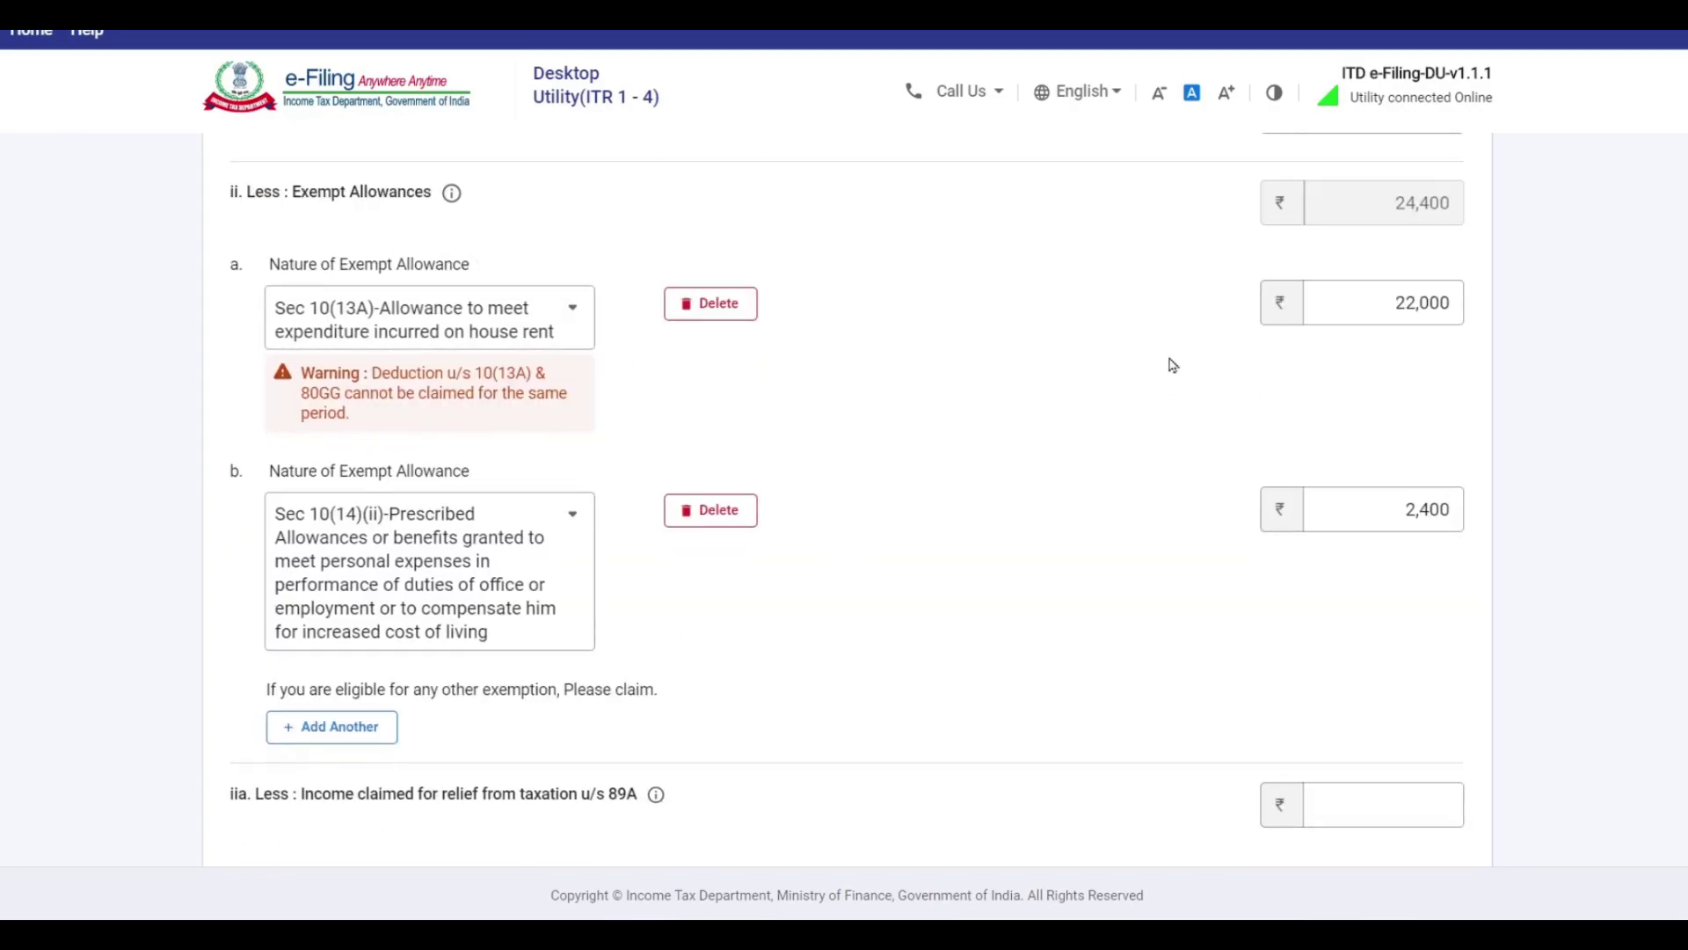
scroll(1115, 340, "down", 8)
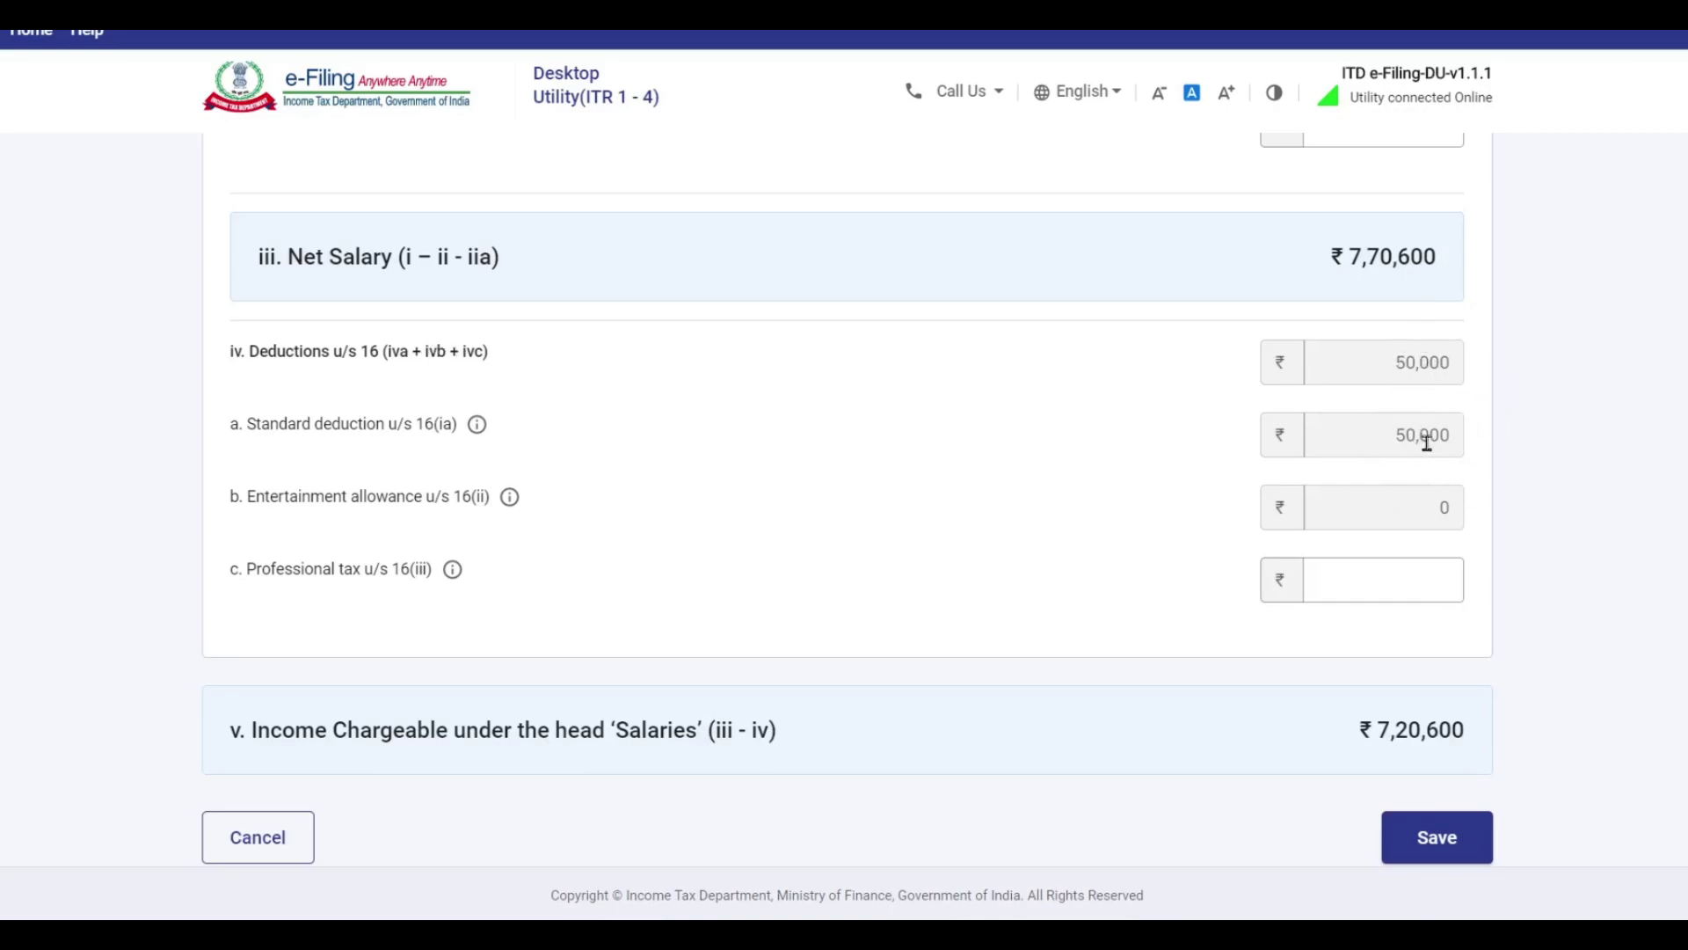
scroll(975, 408, "down", 2)
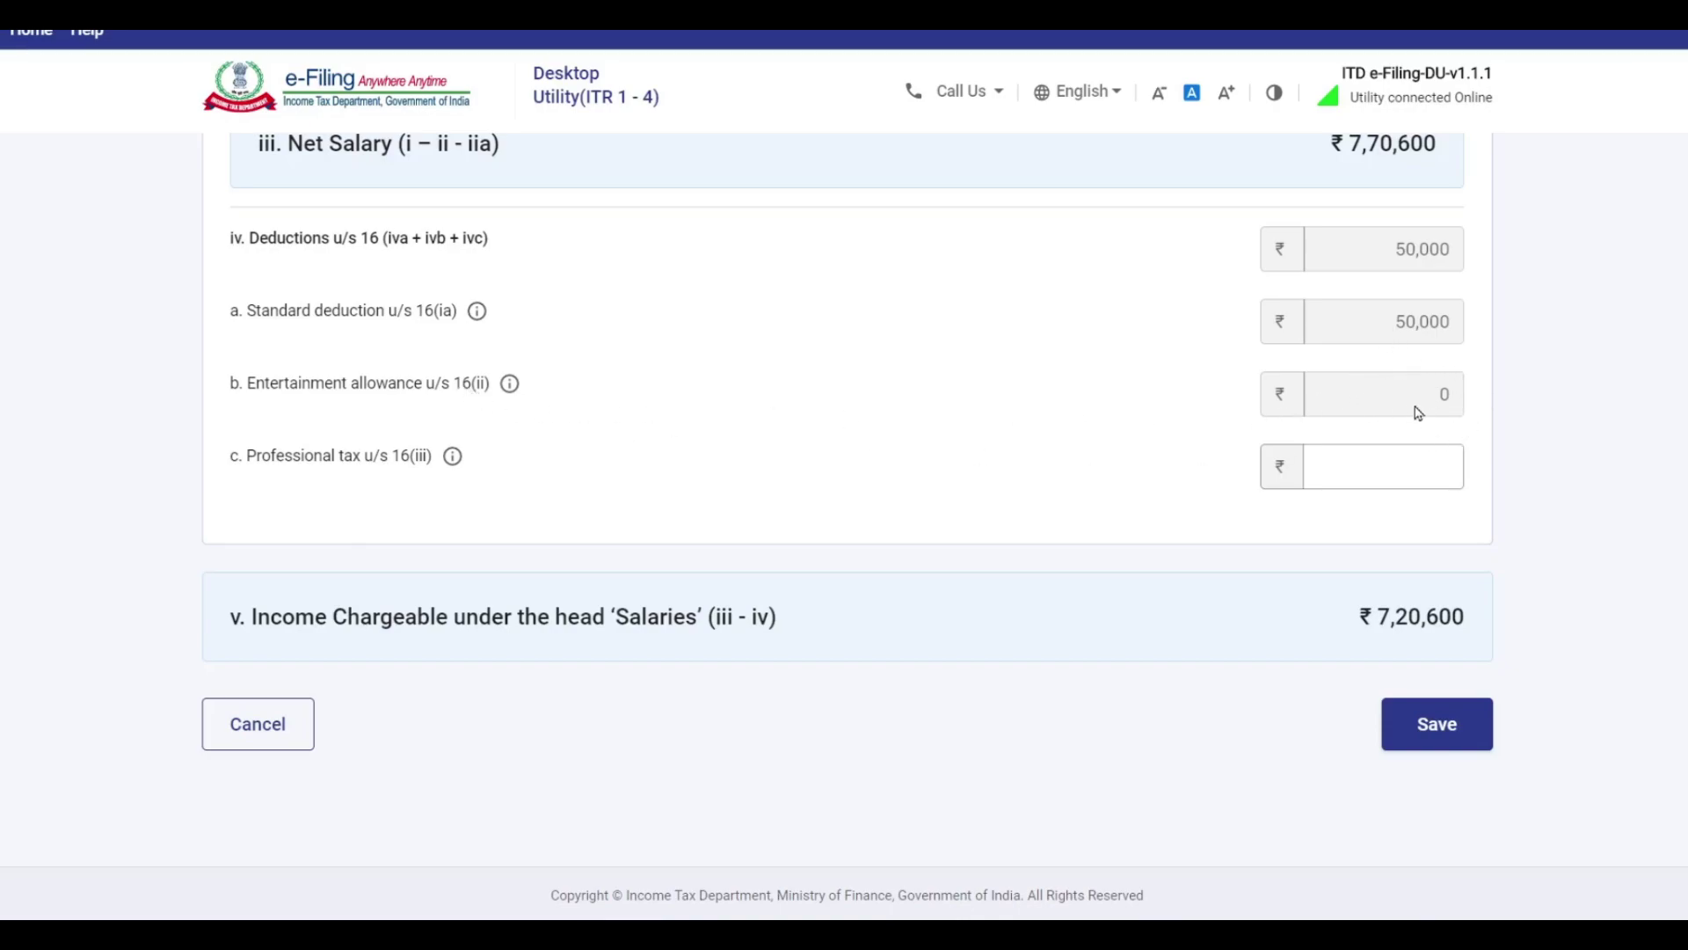
Save the salary details with Professional tax left blank, then scroll down to Income from House Property.
left_click(1418, 464)
scroll(1622, 435, "down", 1)
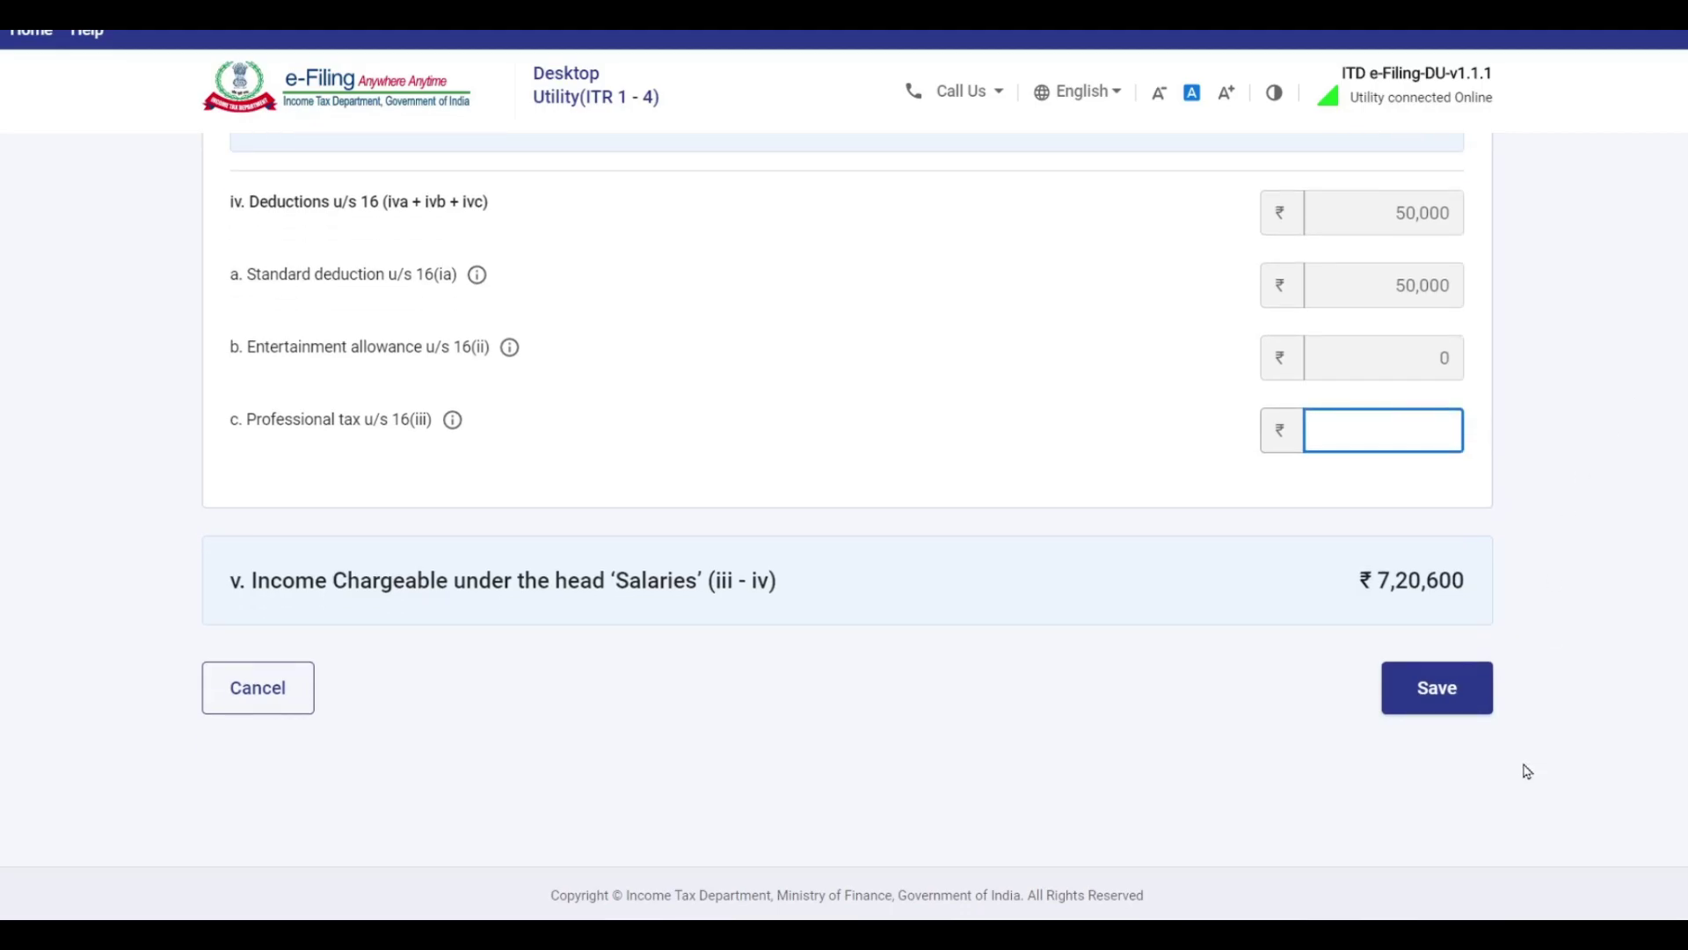
left_click(1442, 710)
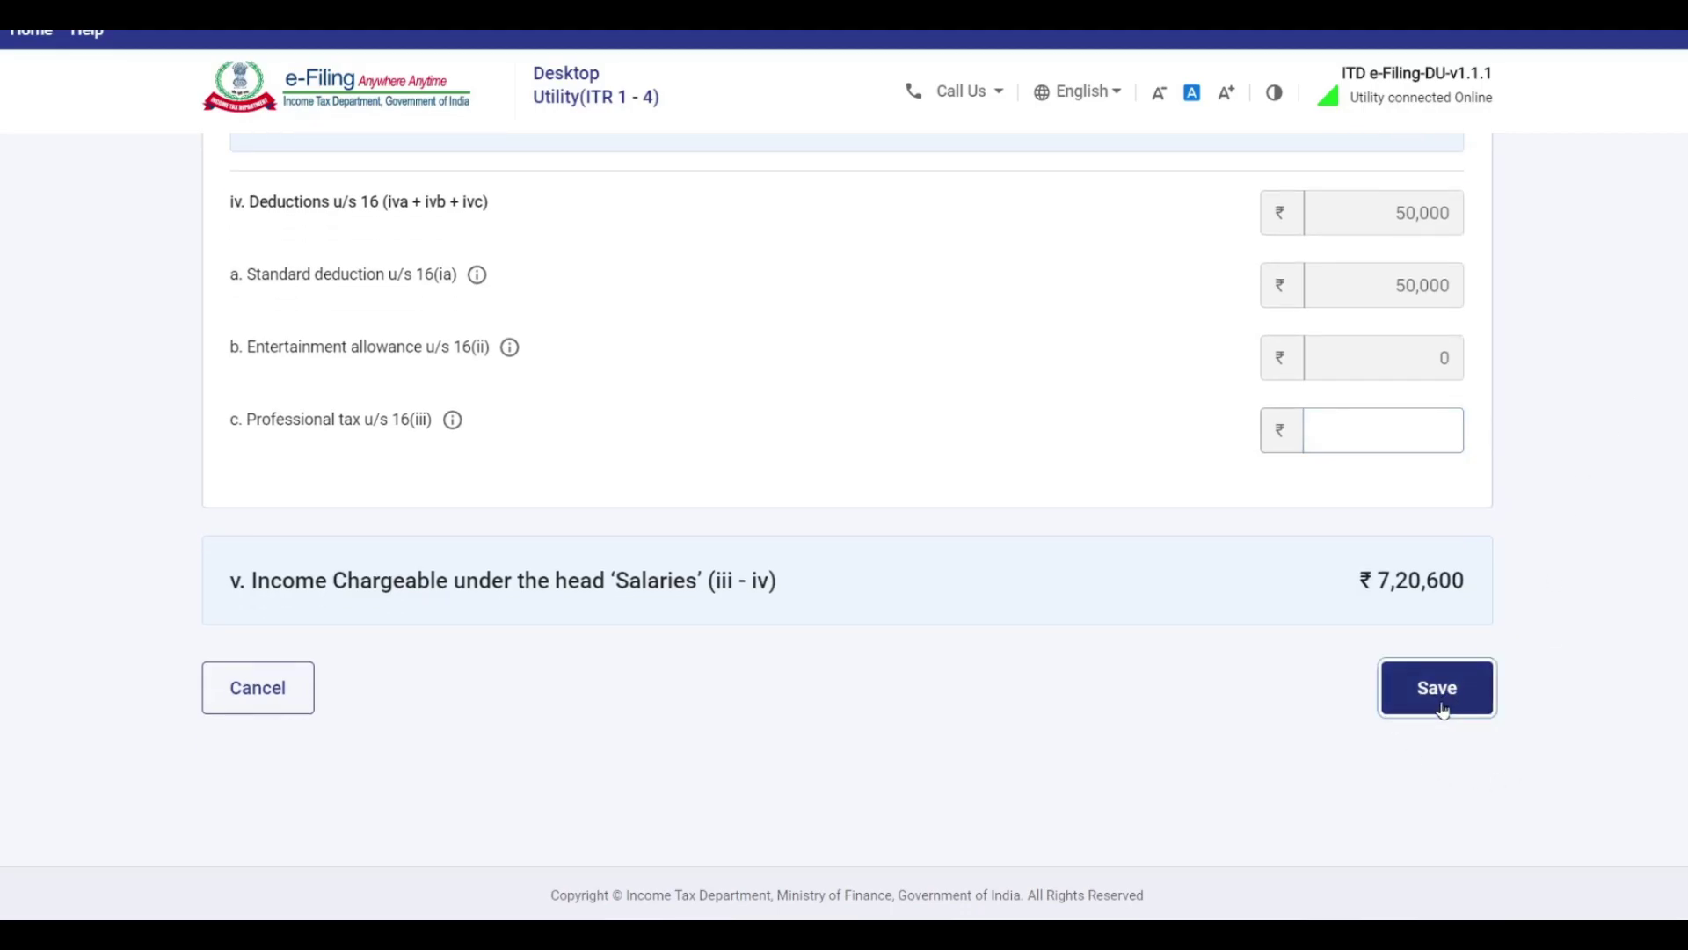
scroll(1425, 572, "down", 3)
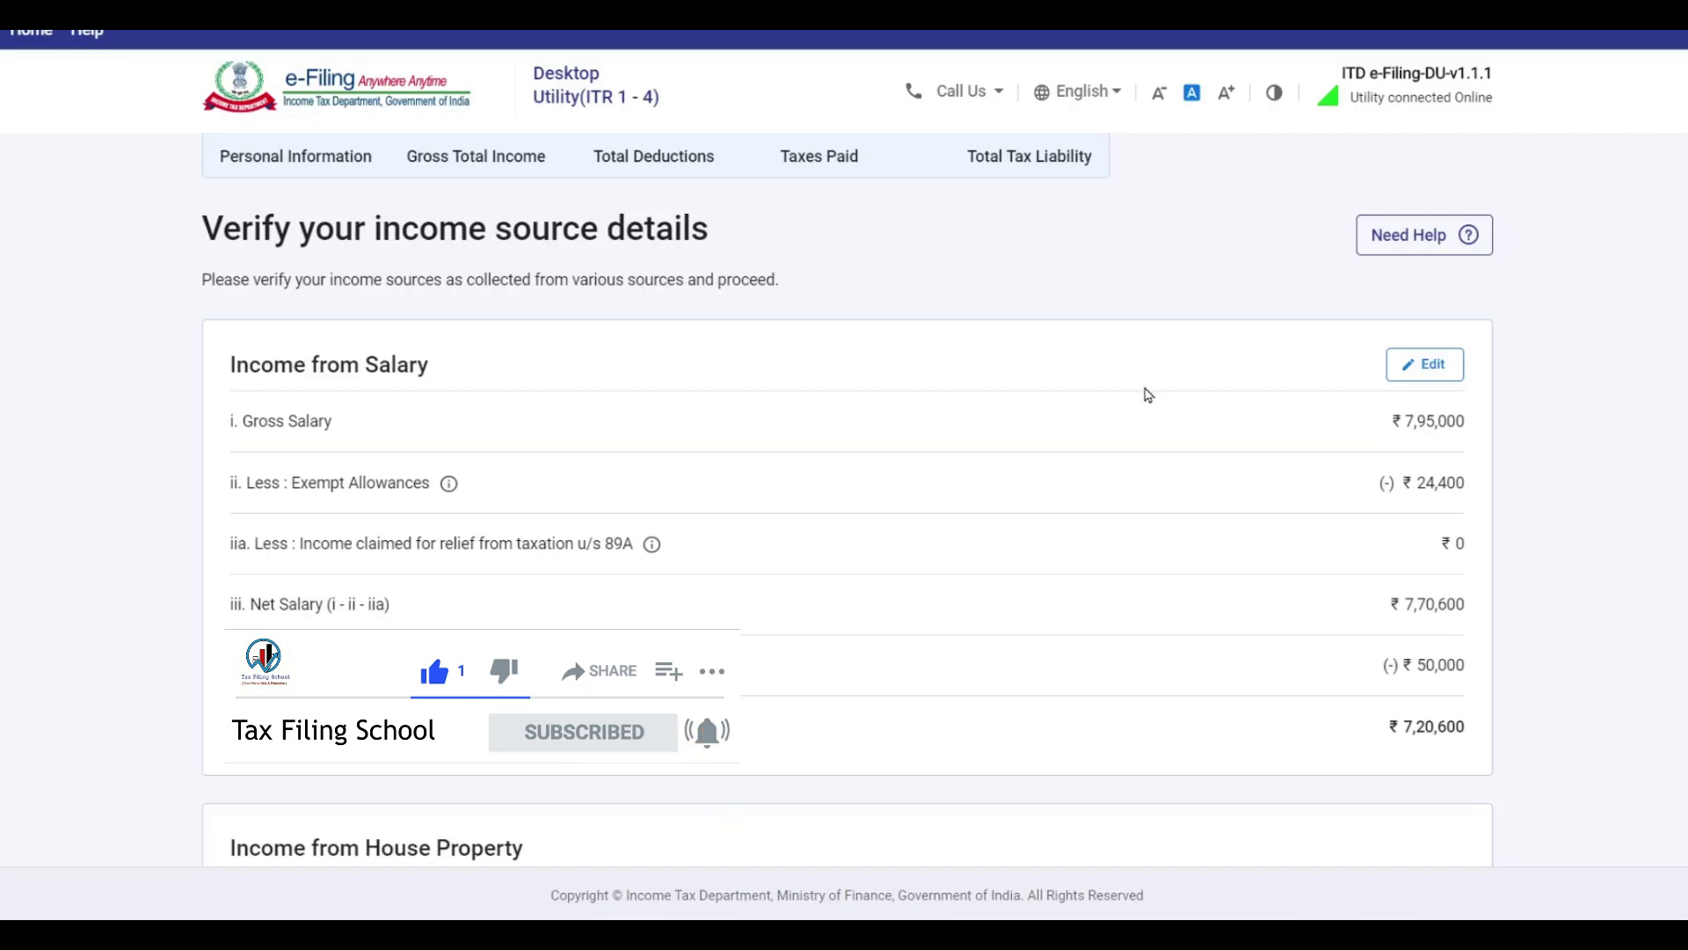
scroll(998, 461, "down", 2)
scroll(999, 461, "down", 6)
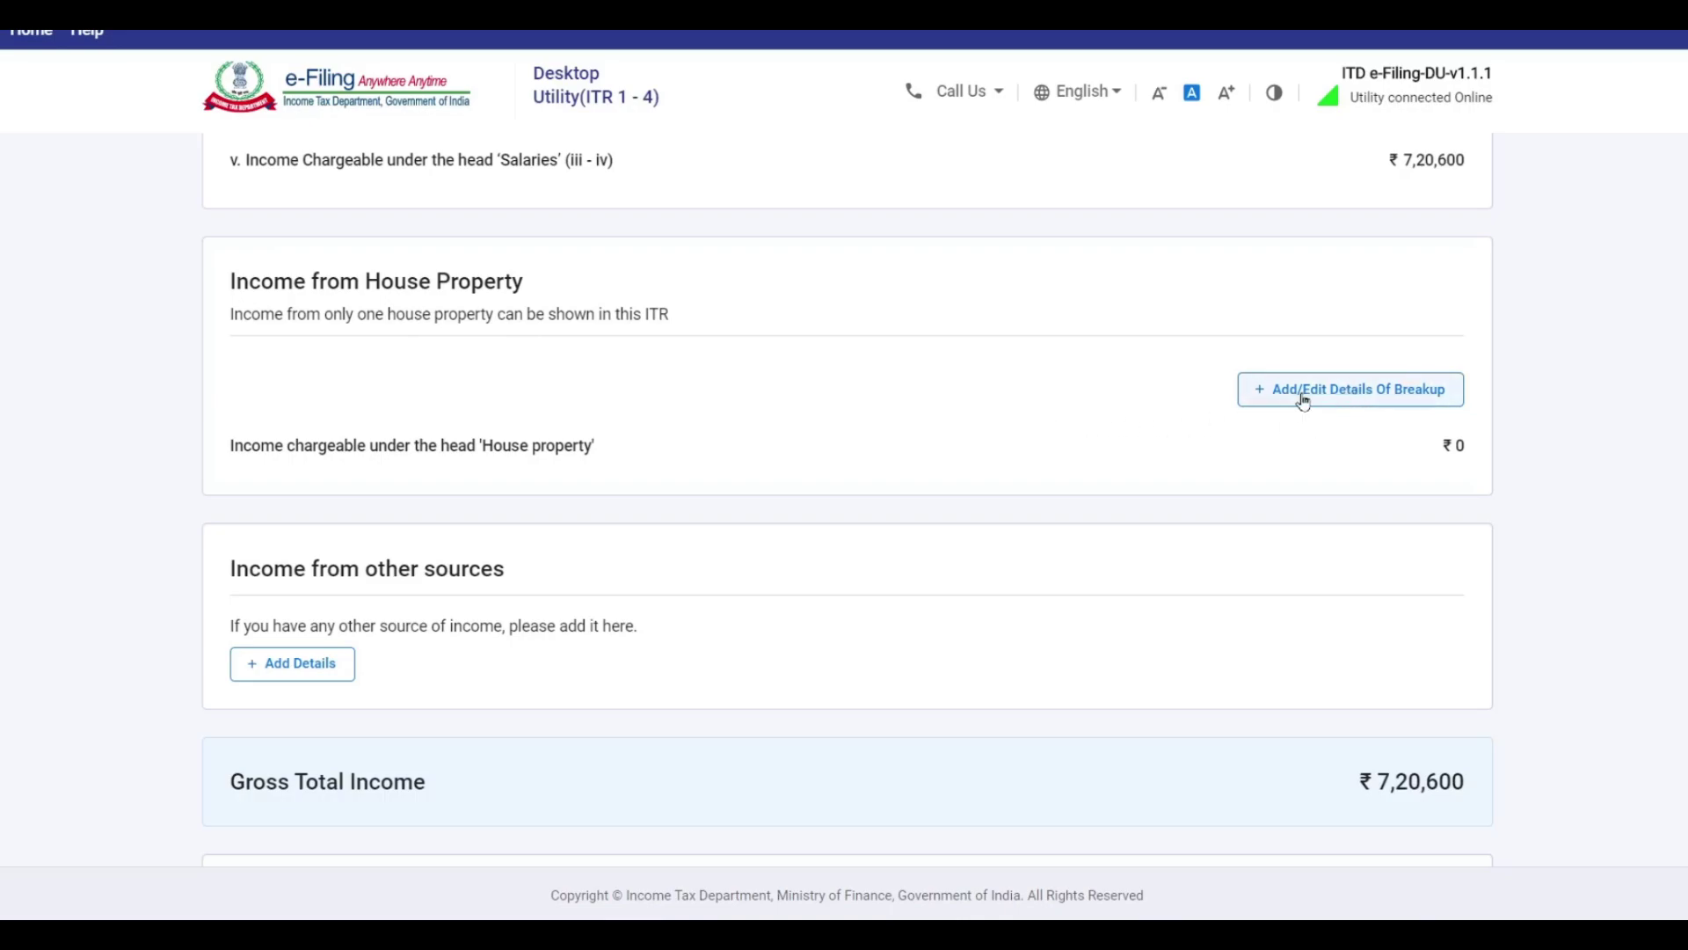
Add a Self Occupied house property with ₹73,460 interest payable on borrowed capital.
left_click(1347, 393)
left_click(394, 494)
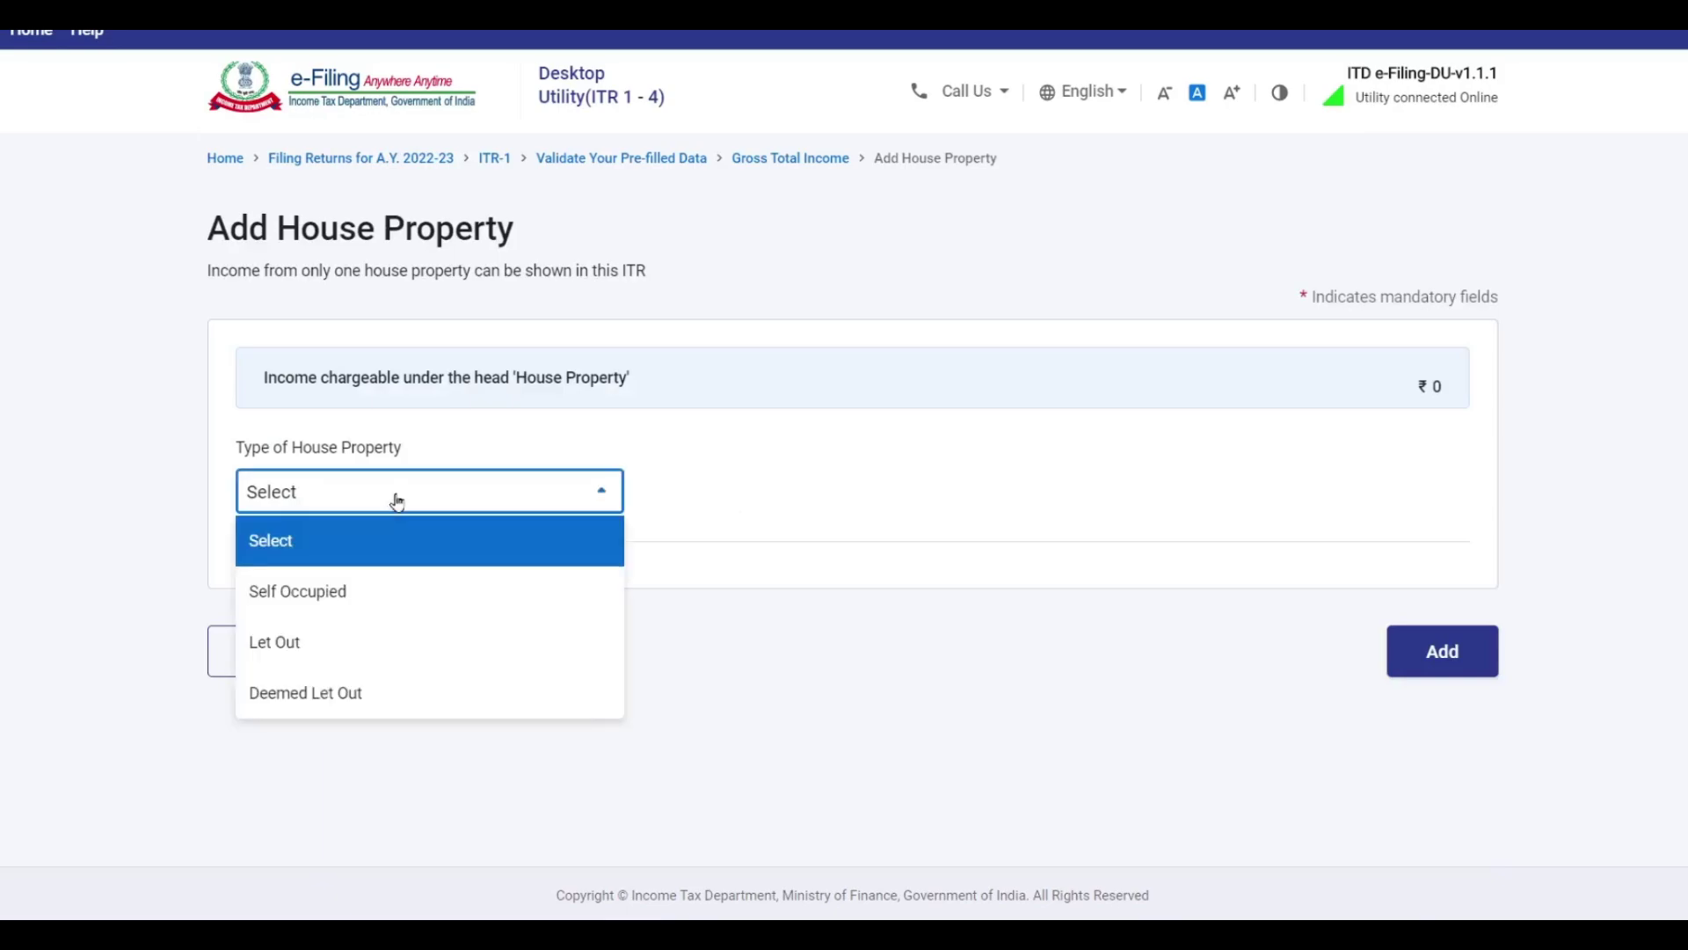
left_click(376, 597)
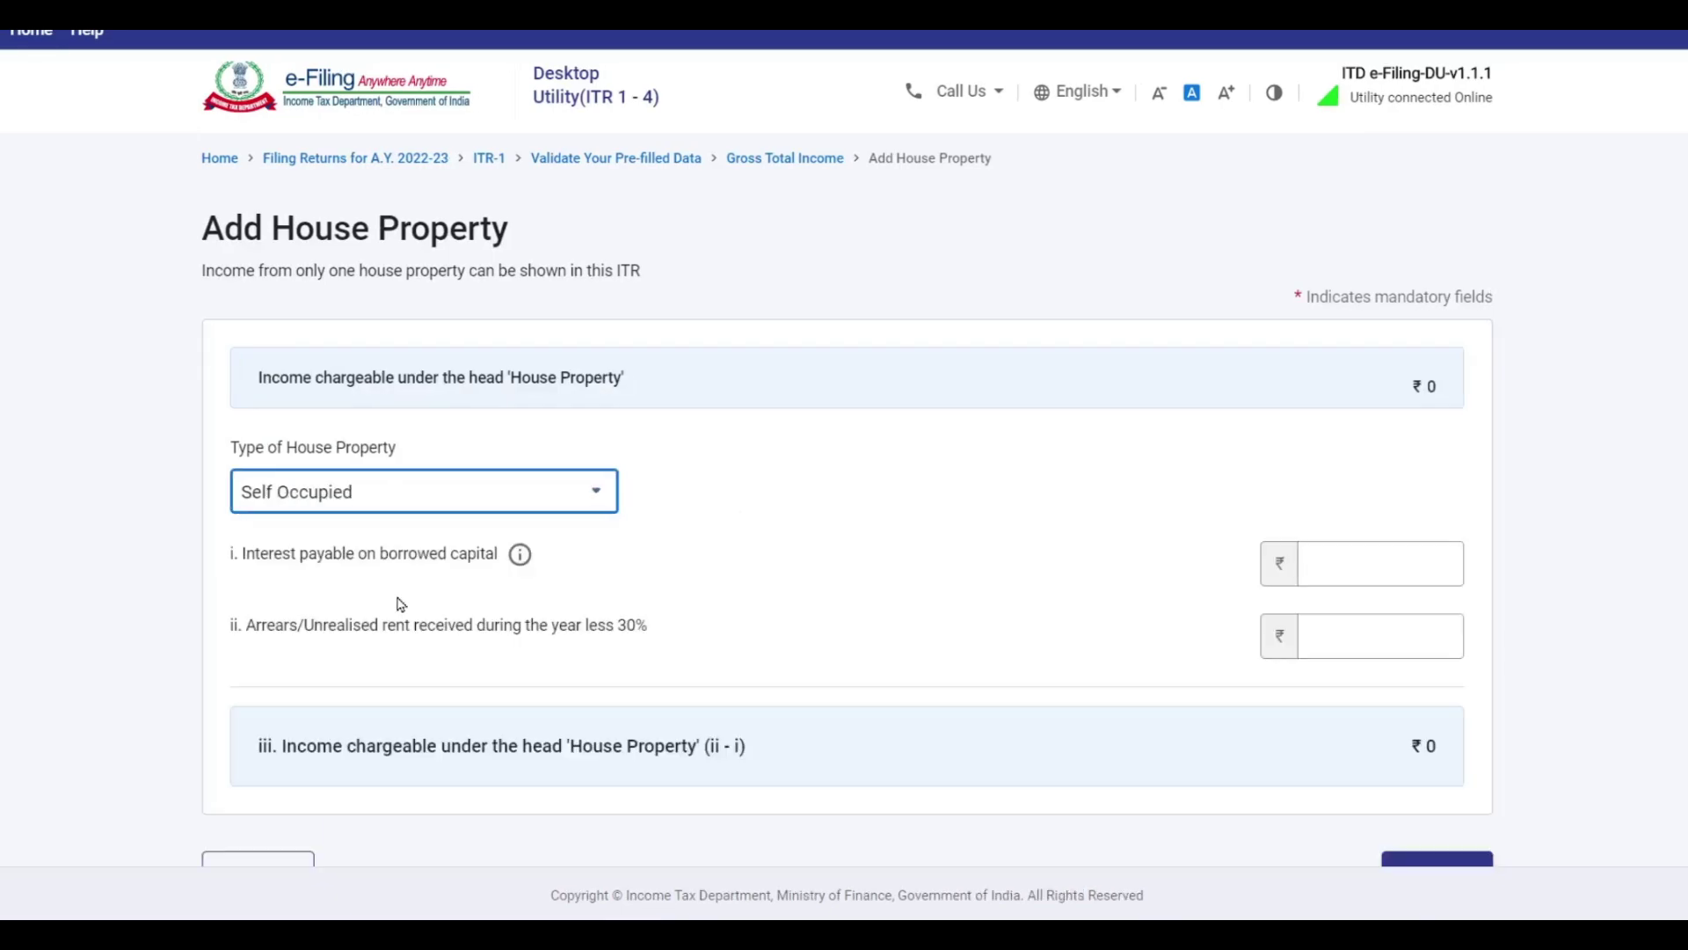
left_click(1370, 560)
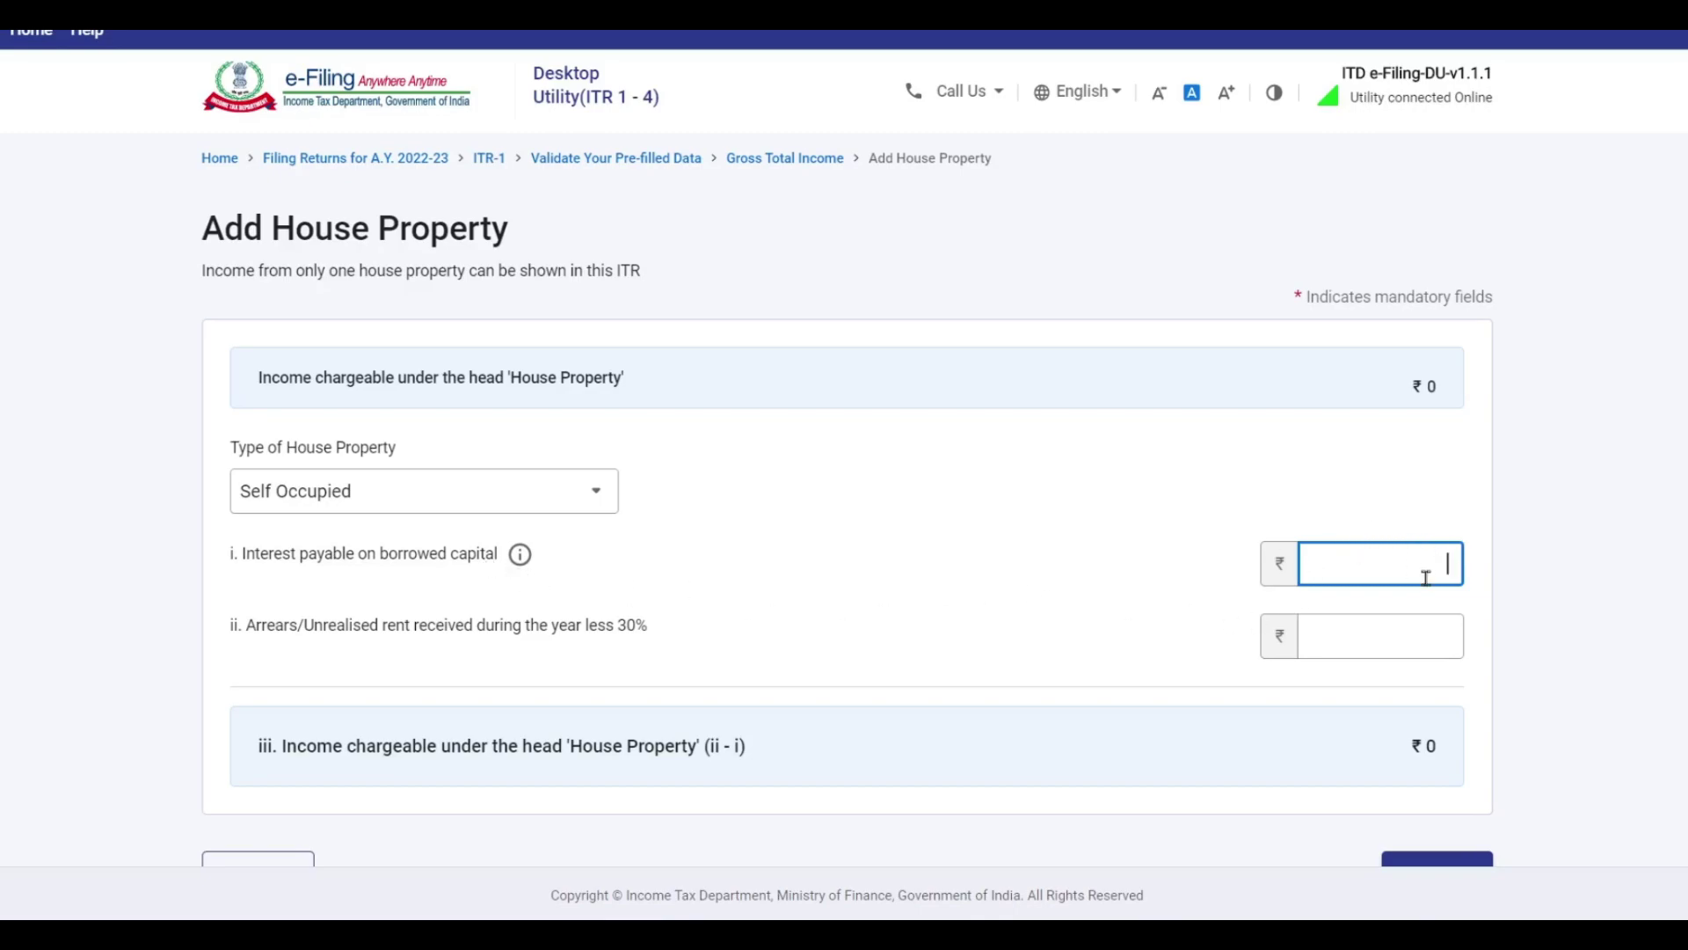
left_click(521, 553)
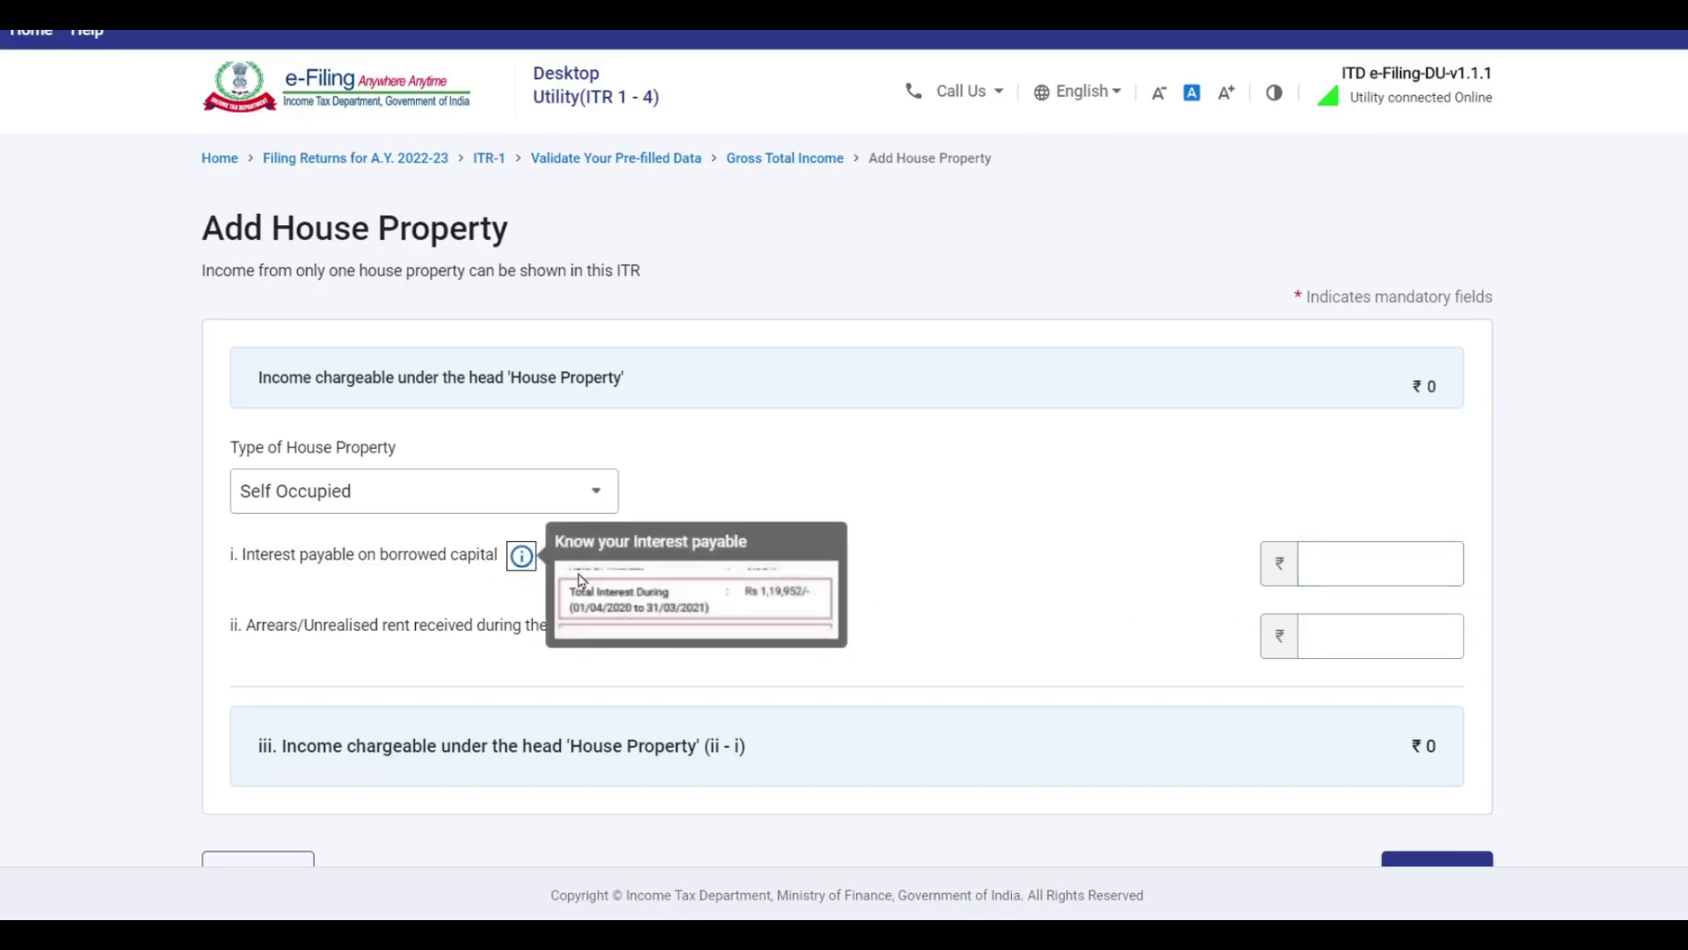
left_click(1376, 561)
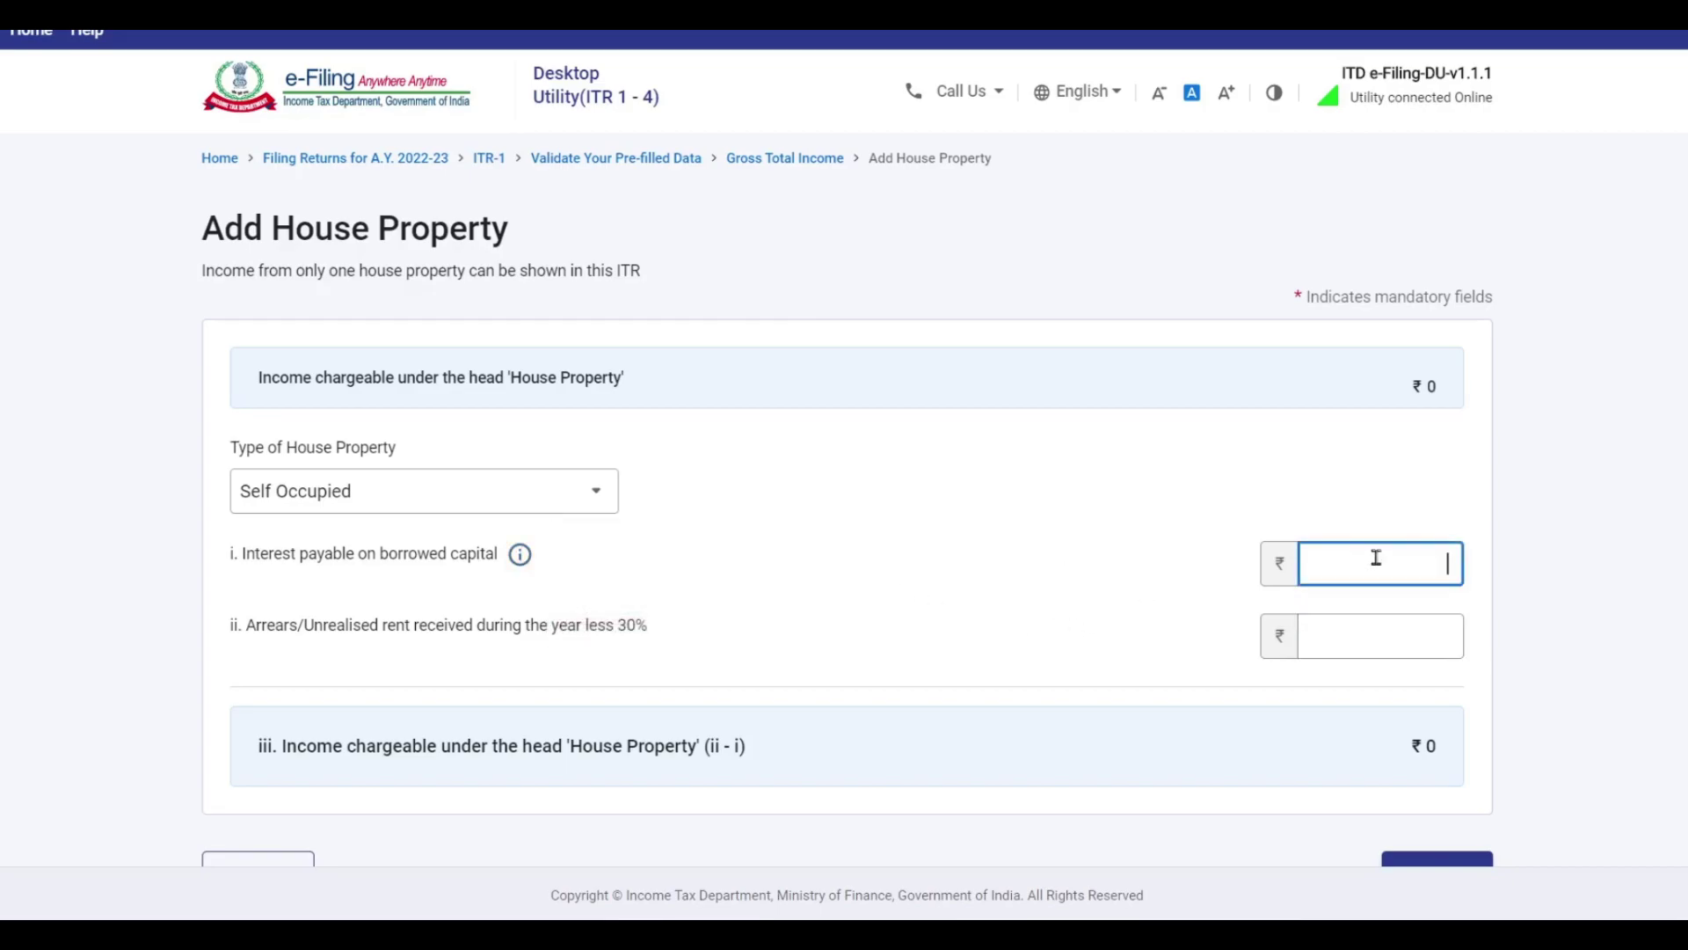
type("73460")
left_click(1617, 567)
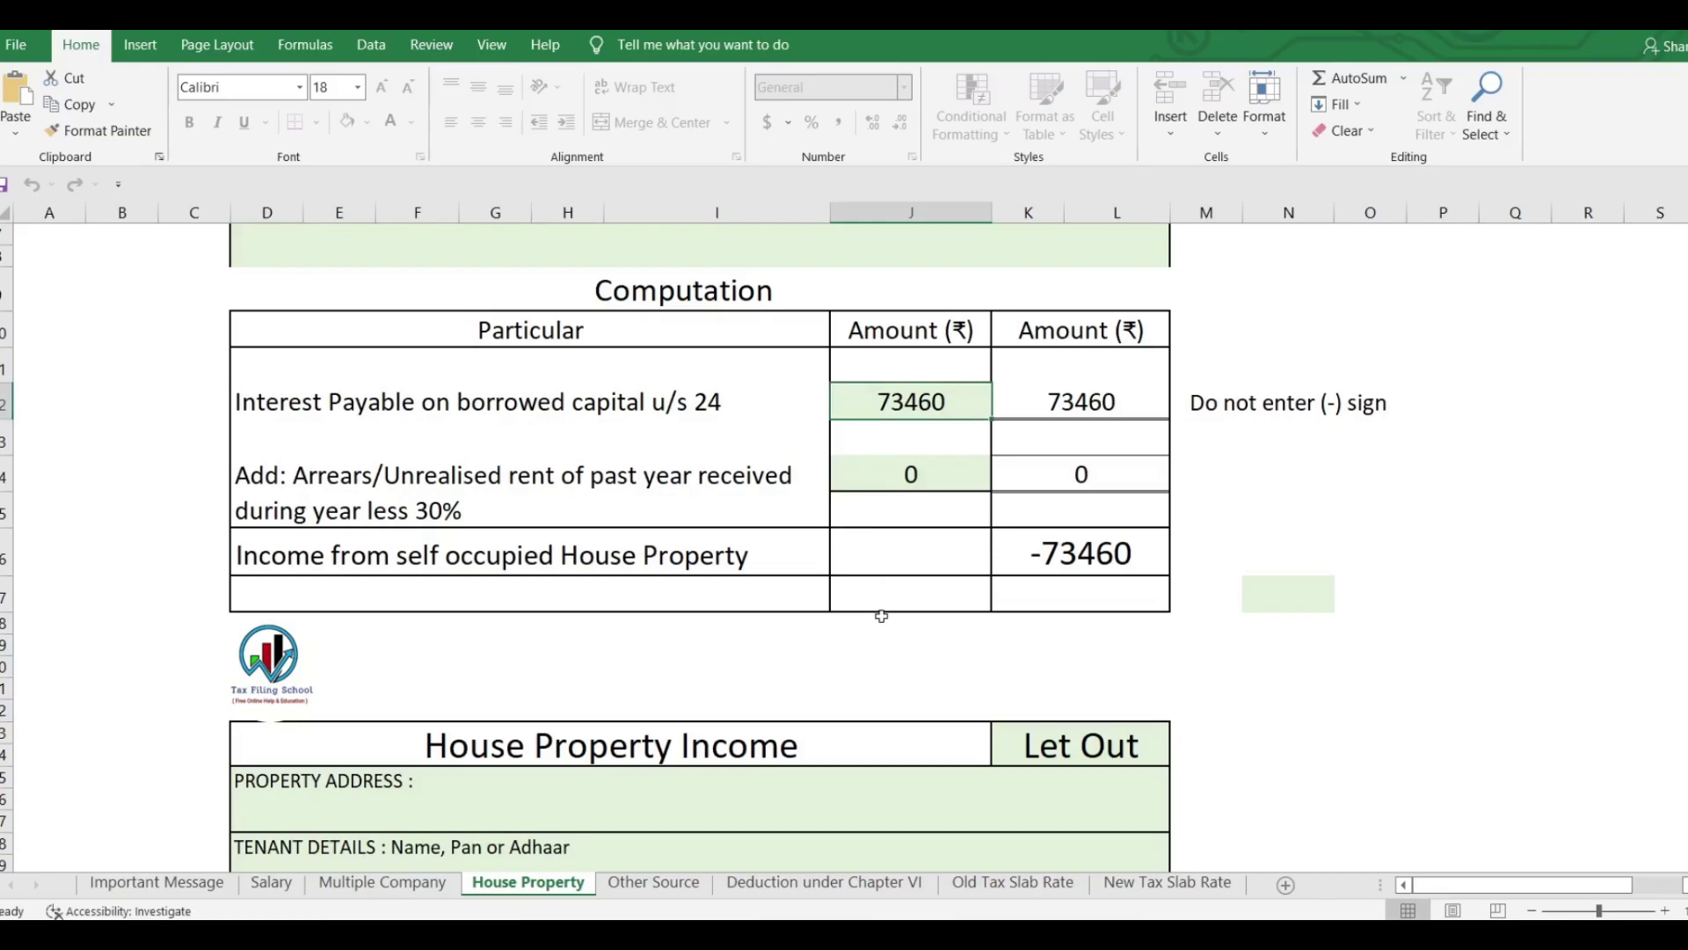
scroll(939, 525, "down", 5)
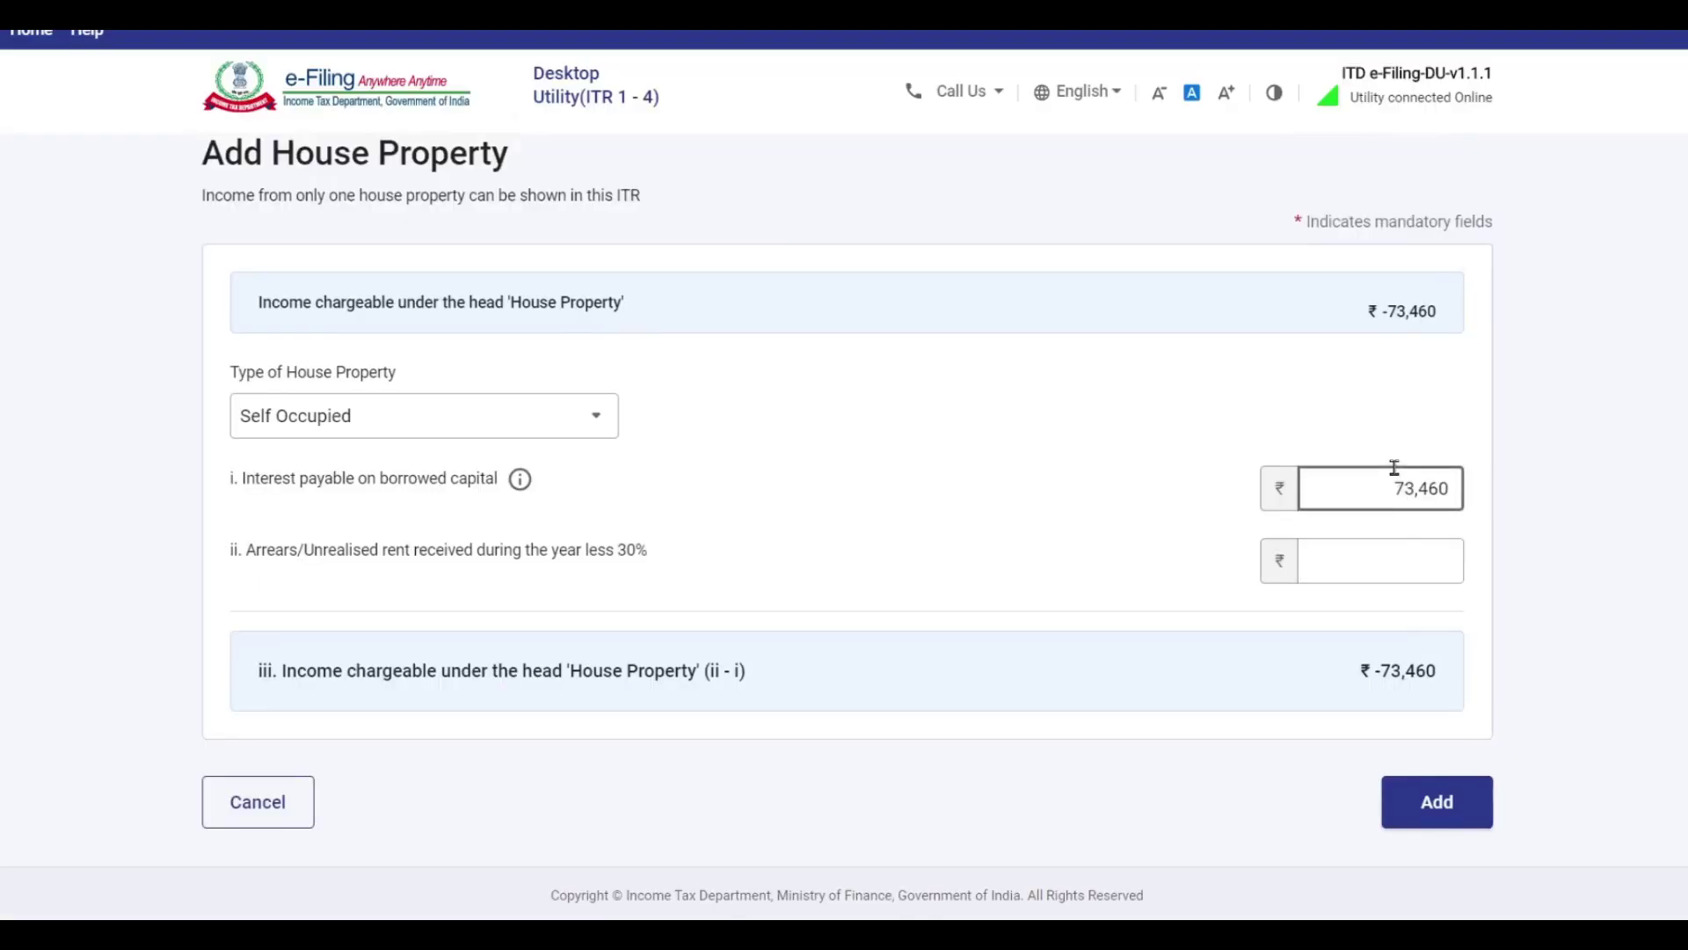
scroll(1390, 528, "down", 2)
left_click(1447, 690)
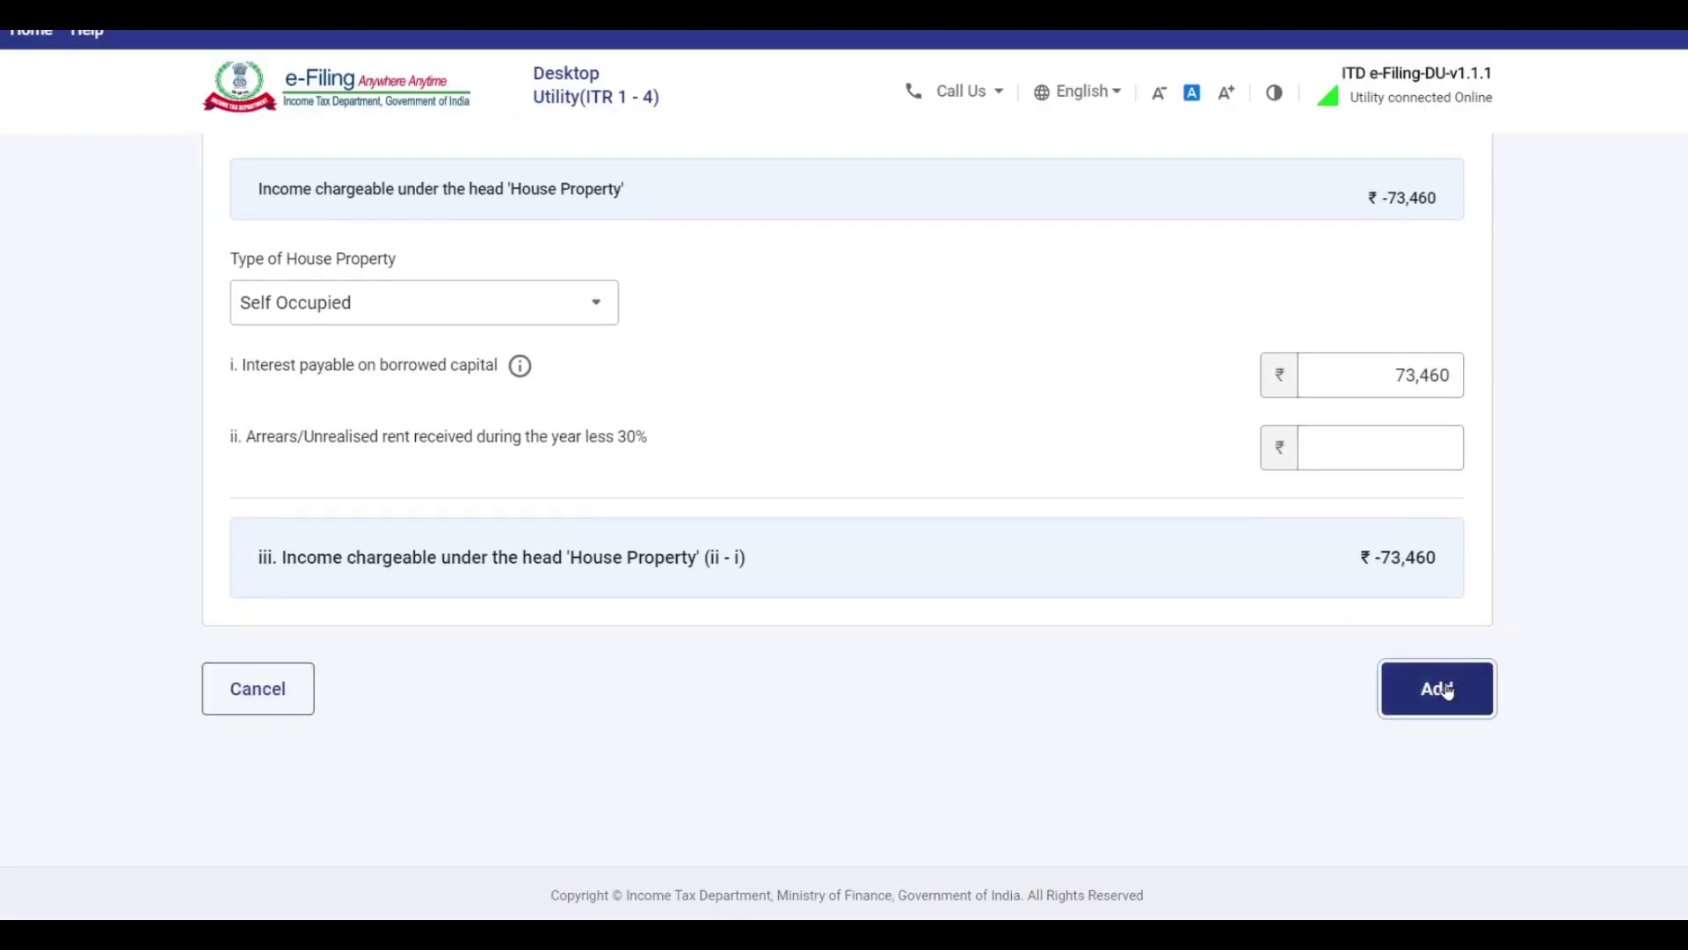
Scroll the income summary down to Gross Total Income of ₹6,47,140 and Income from other sources.
scroll(1252, 475, "down", 5)
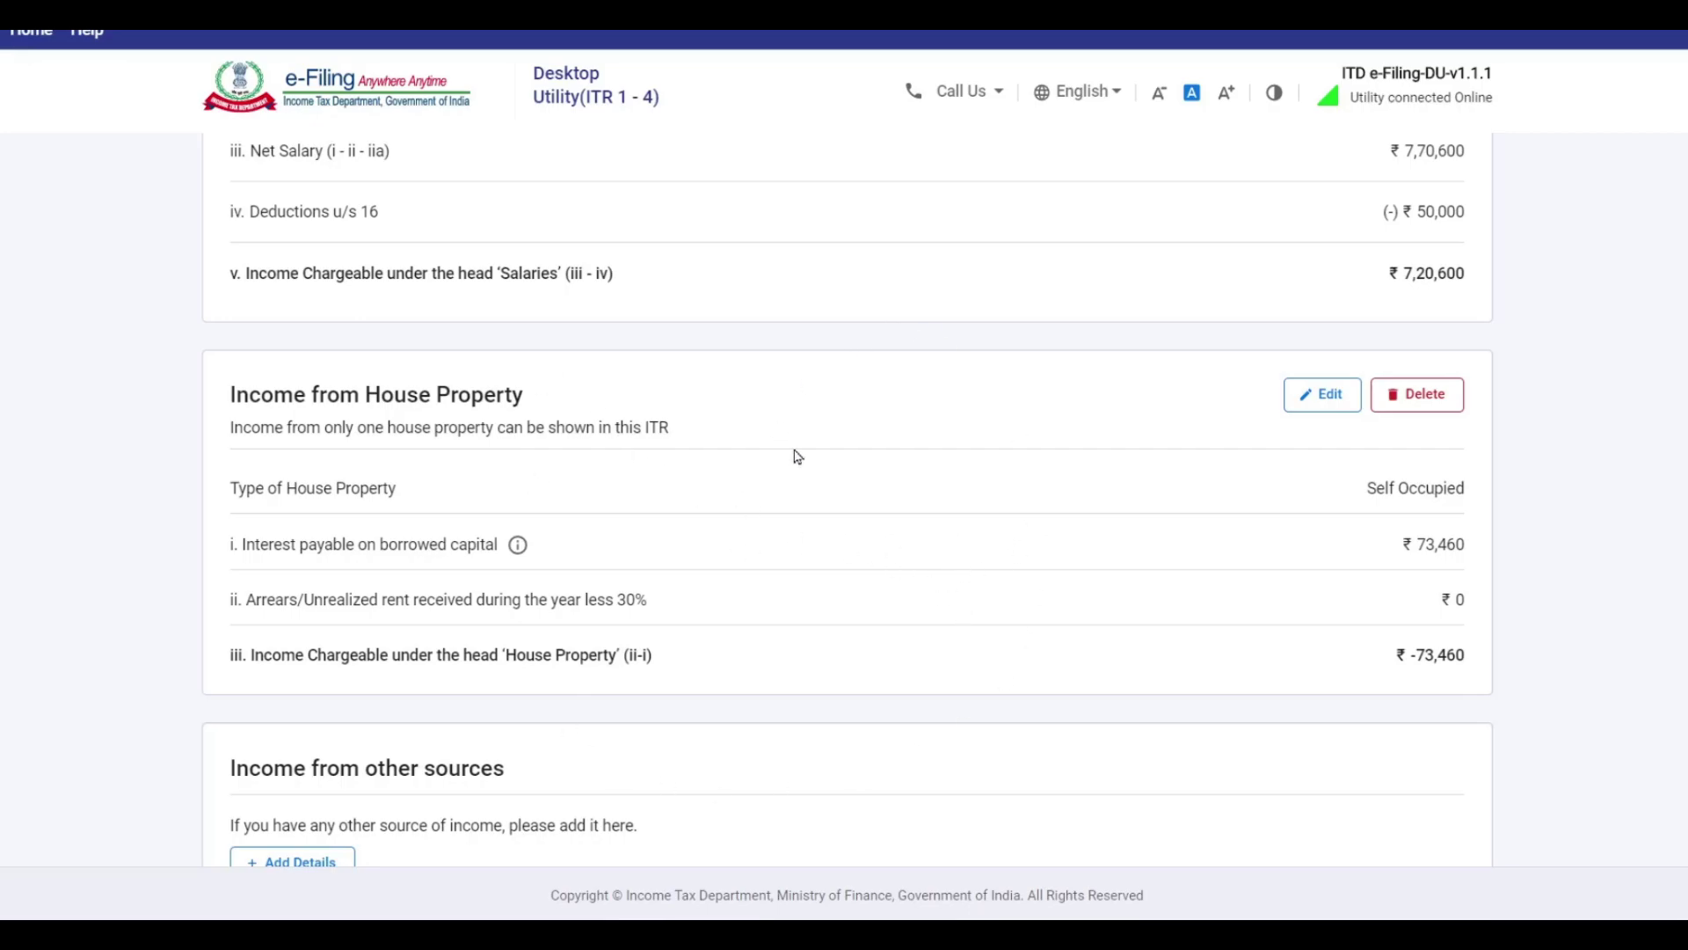
scroll(1386, 488, "down", 4)
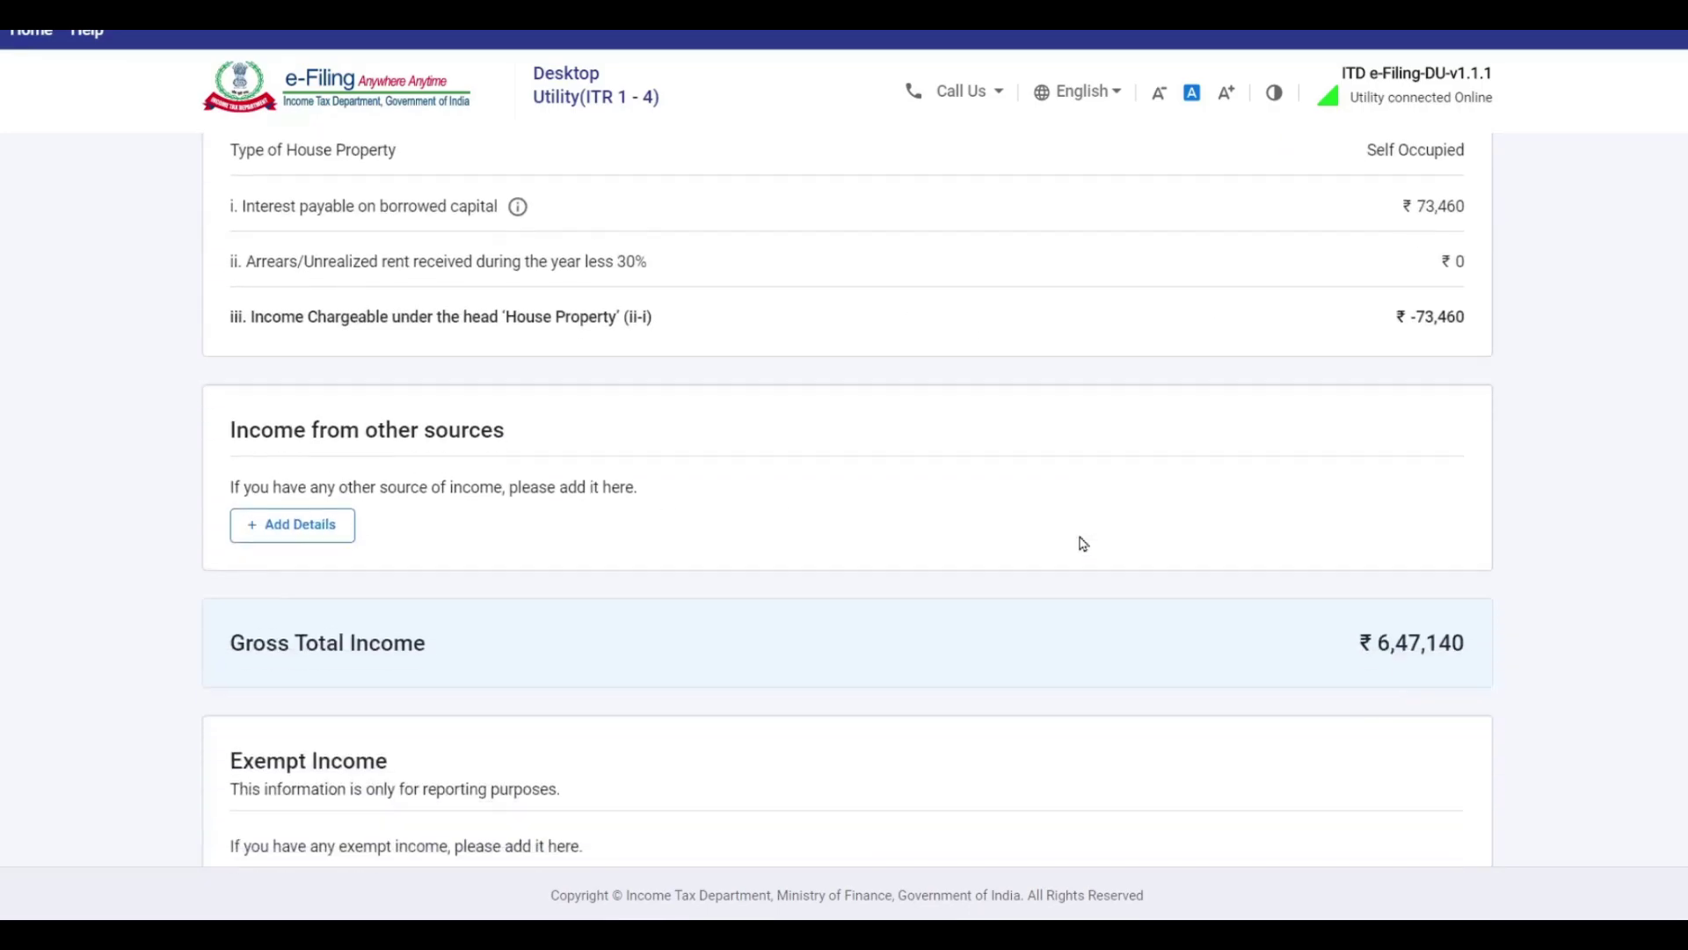
Skip the other-sources questions and add Interest from Saving Bank Account of ₹1,120.
left_click(279, 527)
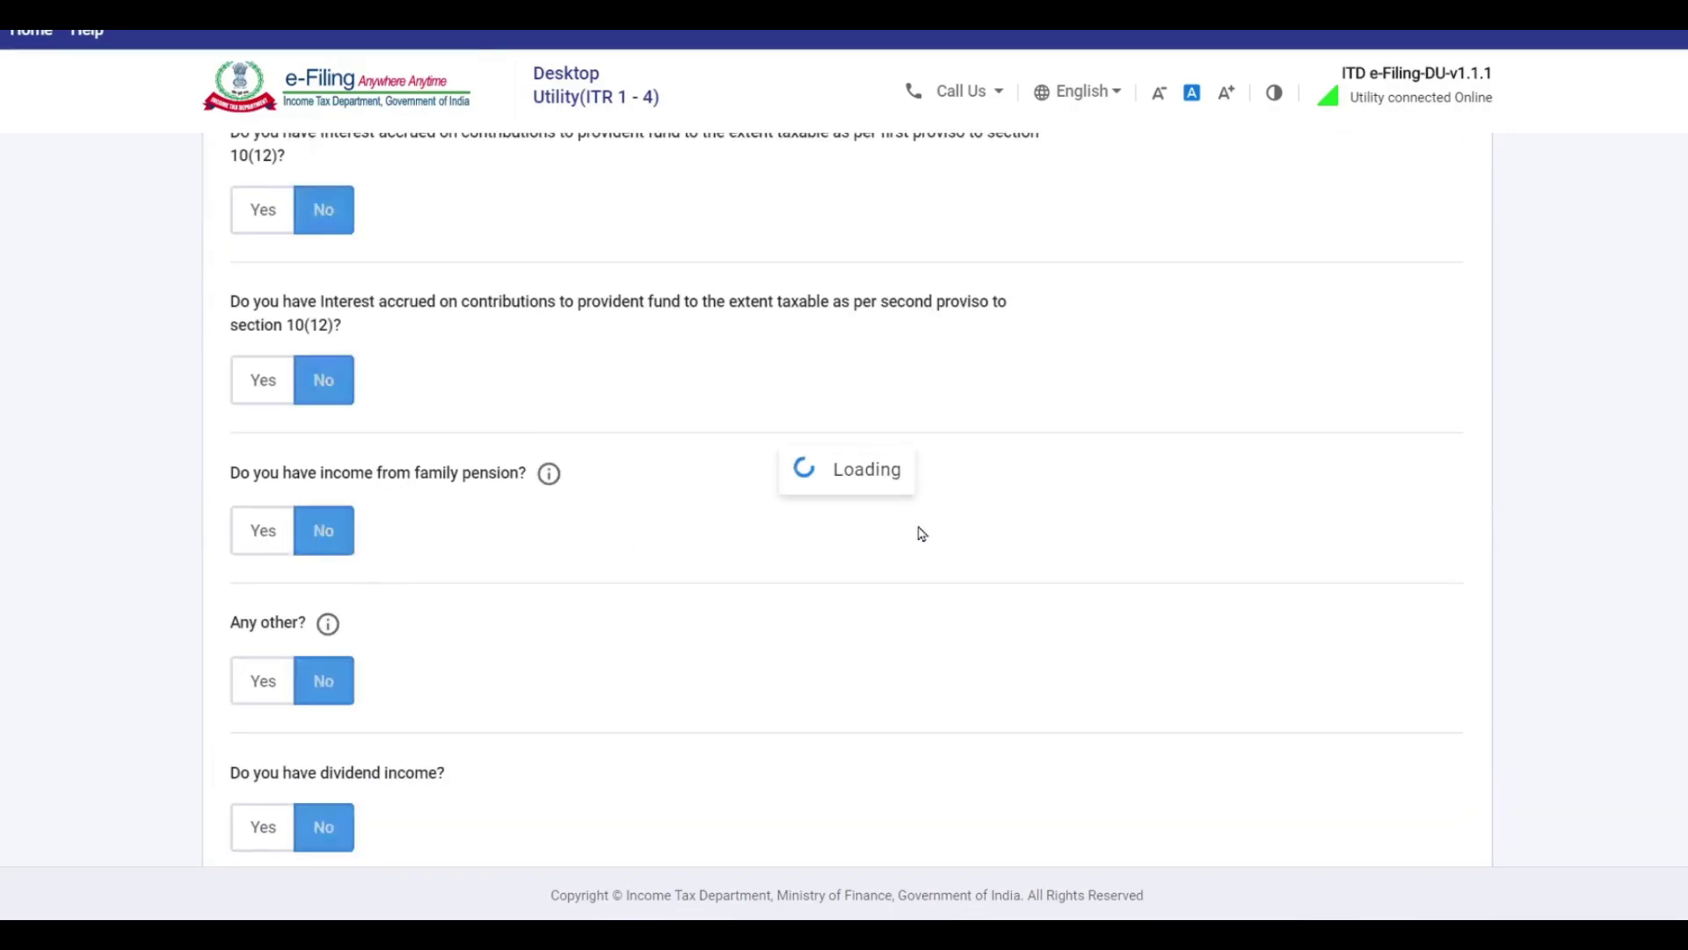
scroll(466, 714, "down", 3)
left_click(464, 686)
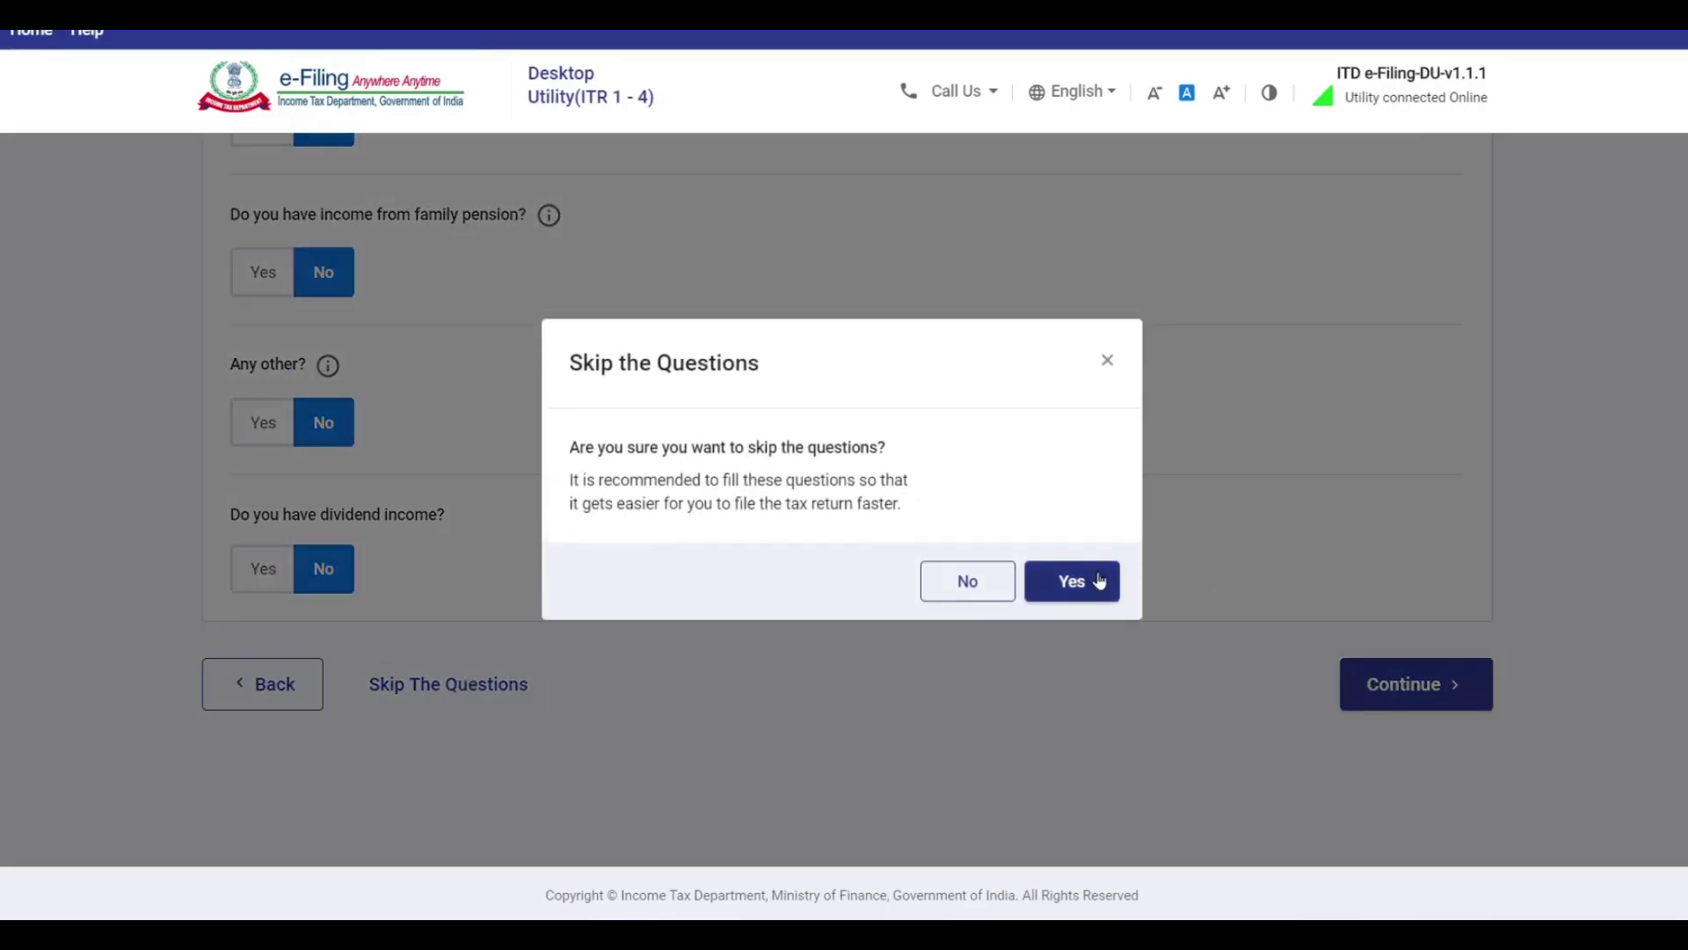
left_click(1067, 579)
left_click(343, 353)
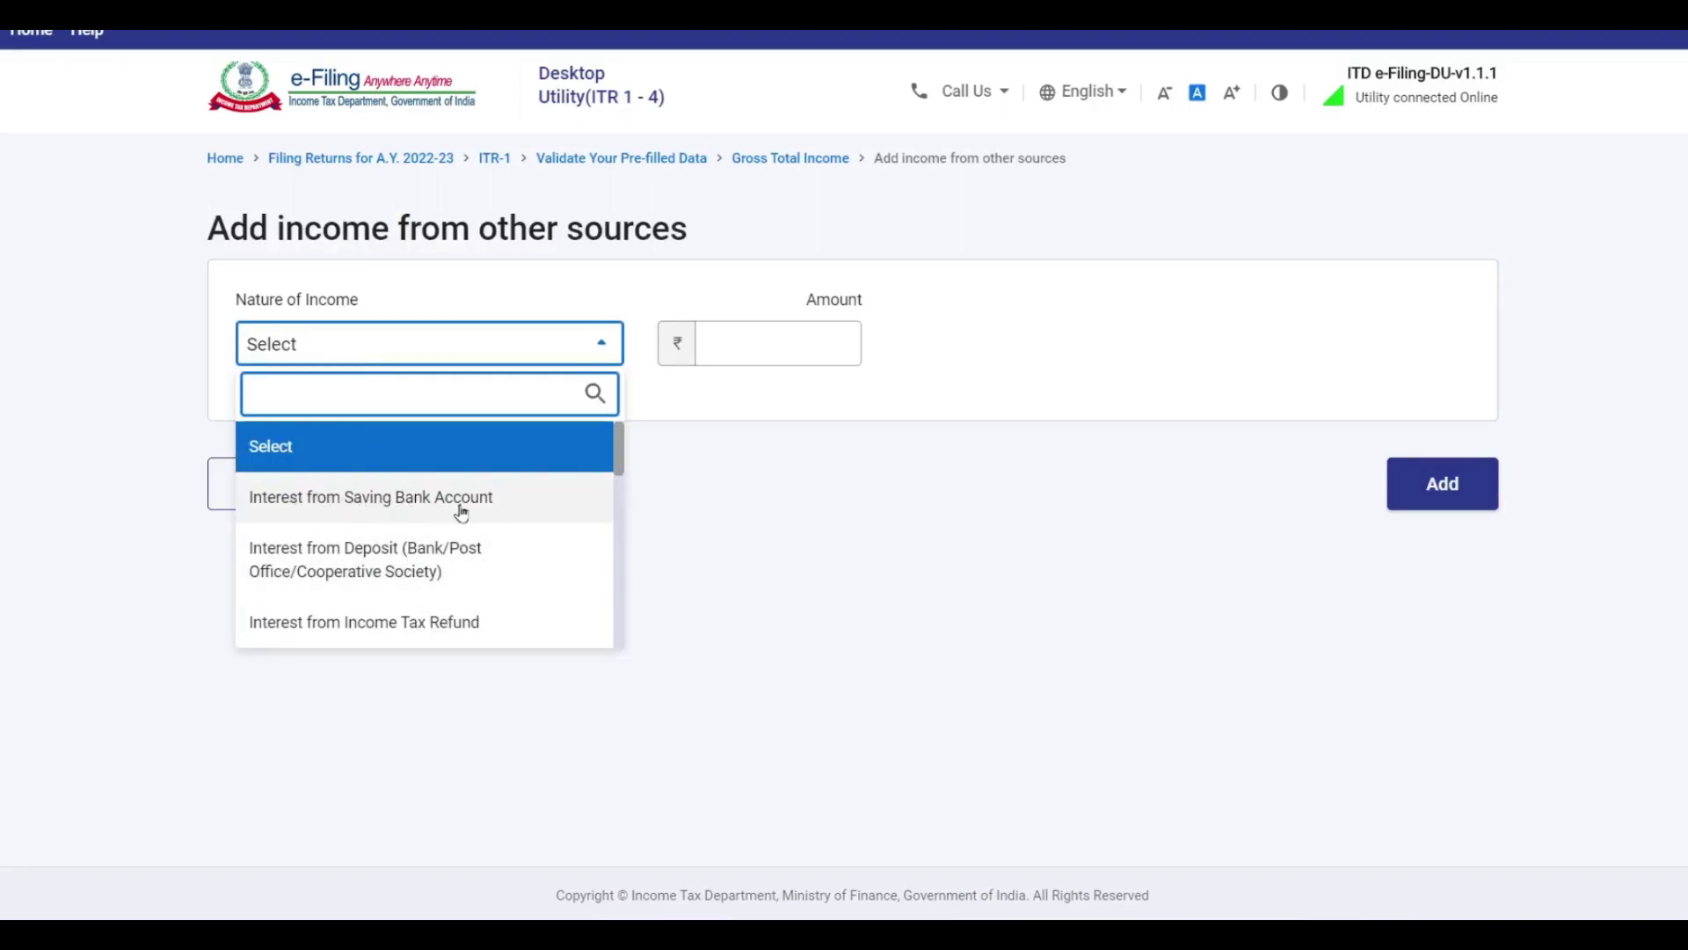
left_click(492, 506)
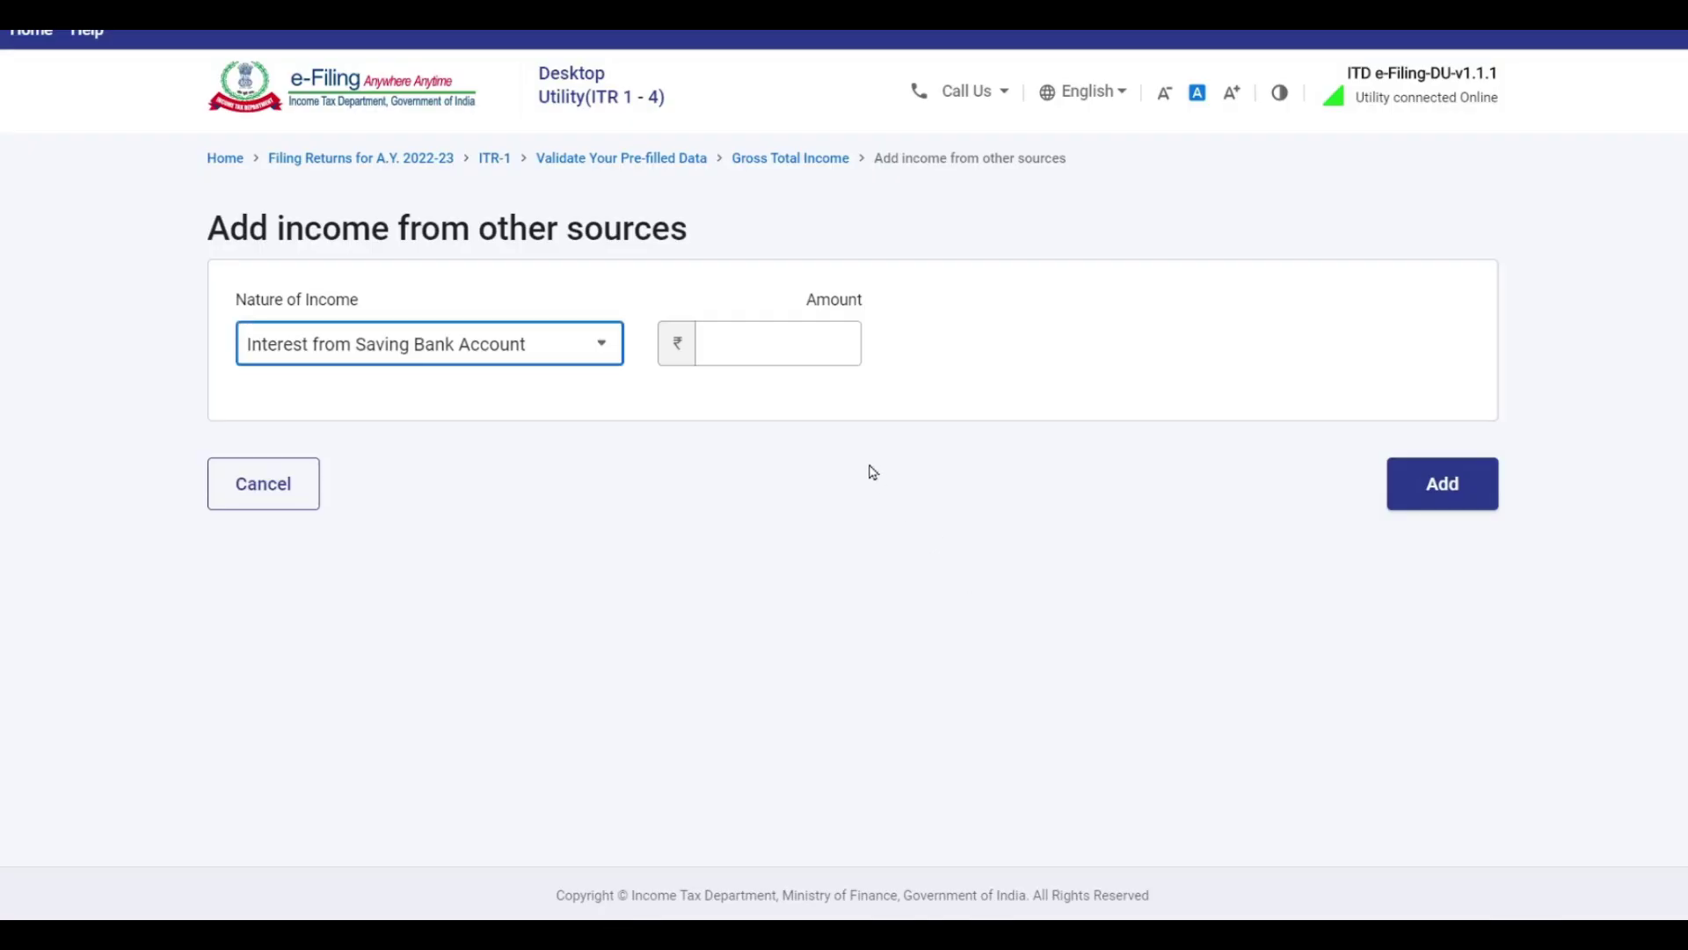
left_click(800, 351)
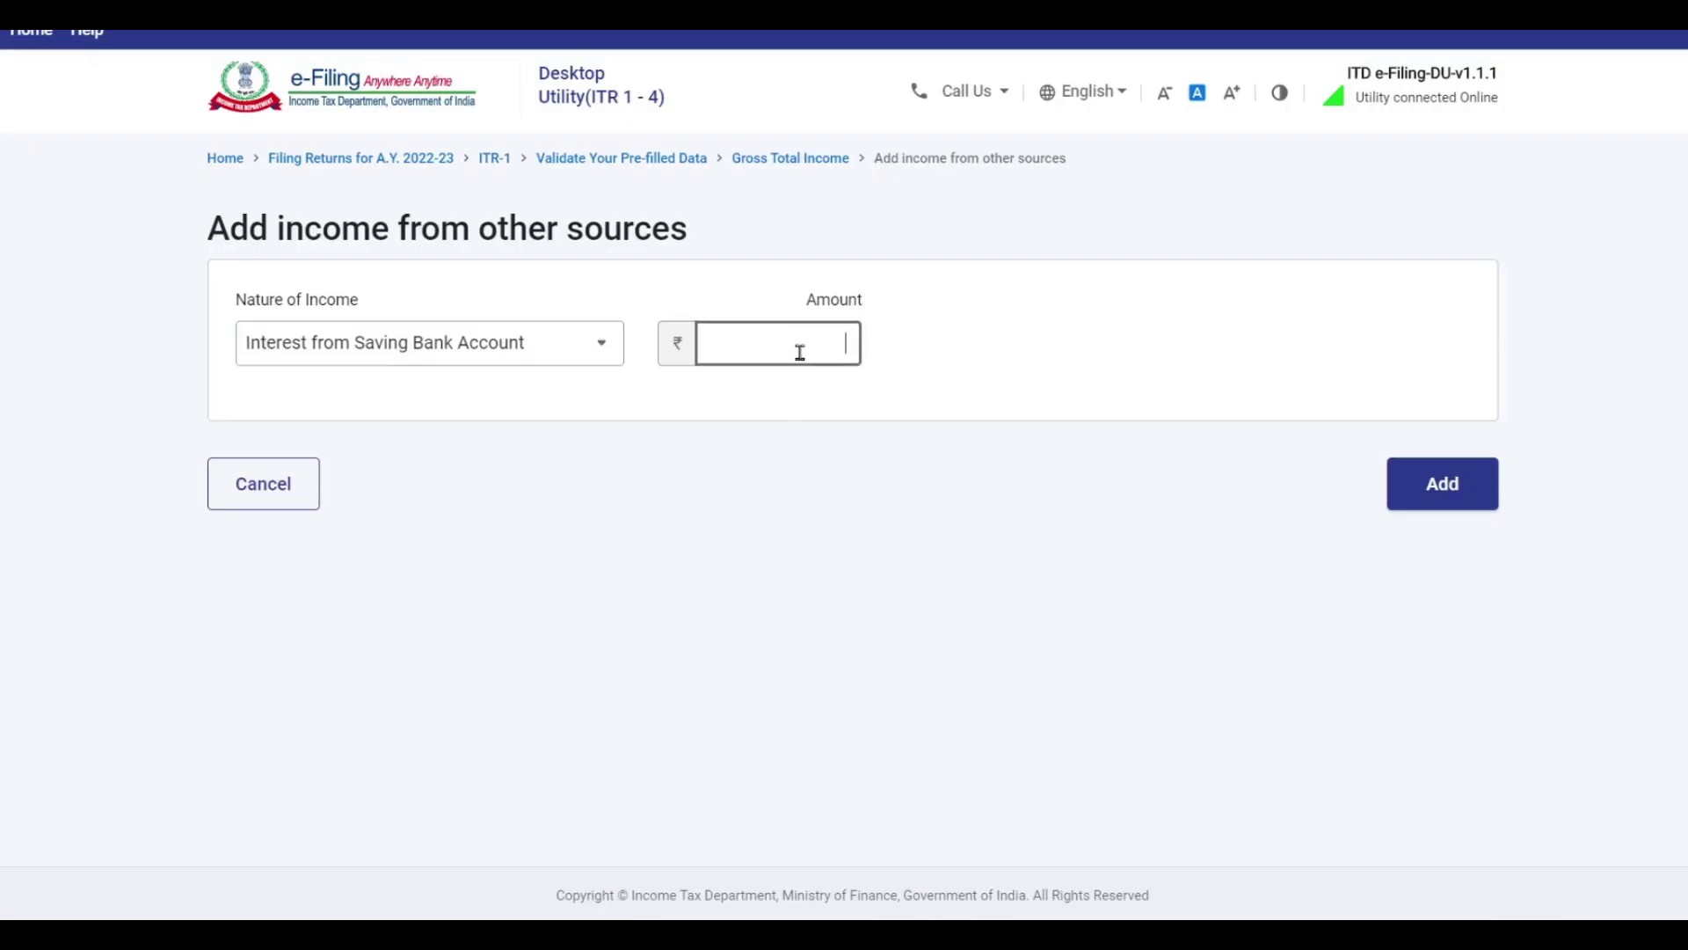
left_click(1442, 484)
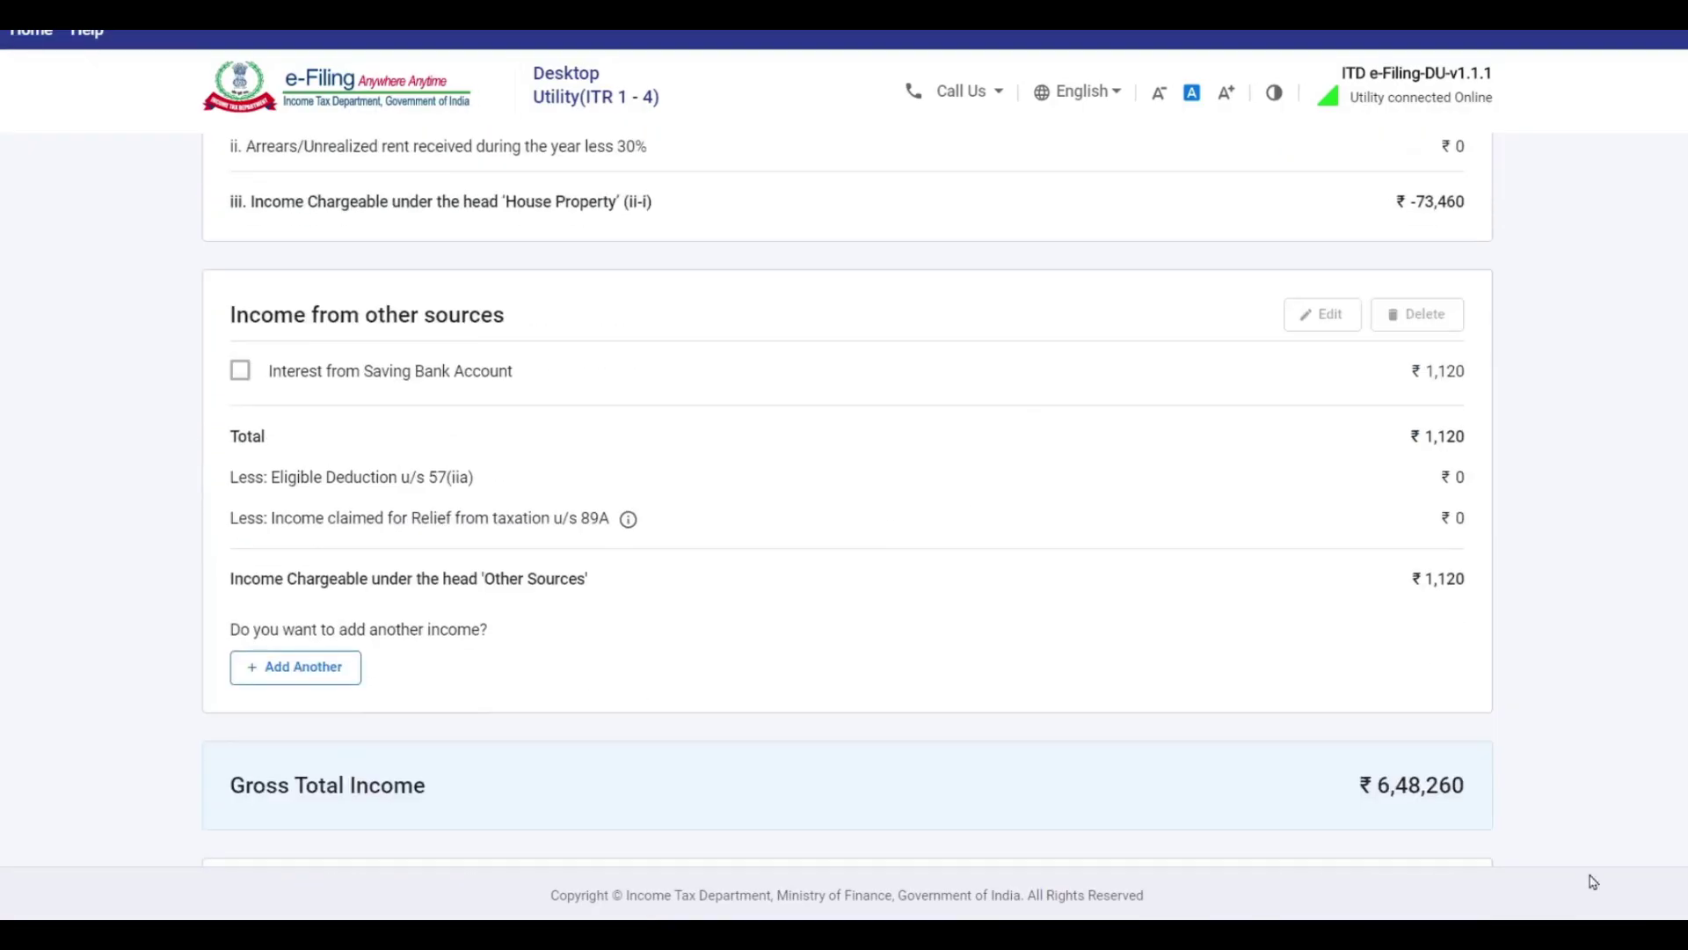
Add another other-sources entry: Interest from Deposit of ₹8,950.
left_click(294, 668)
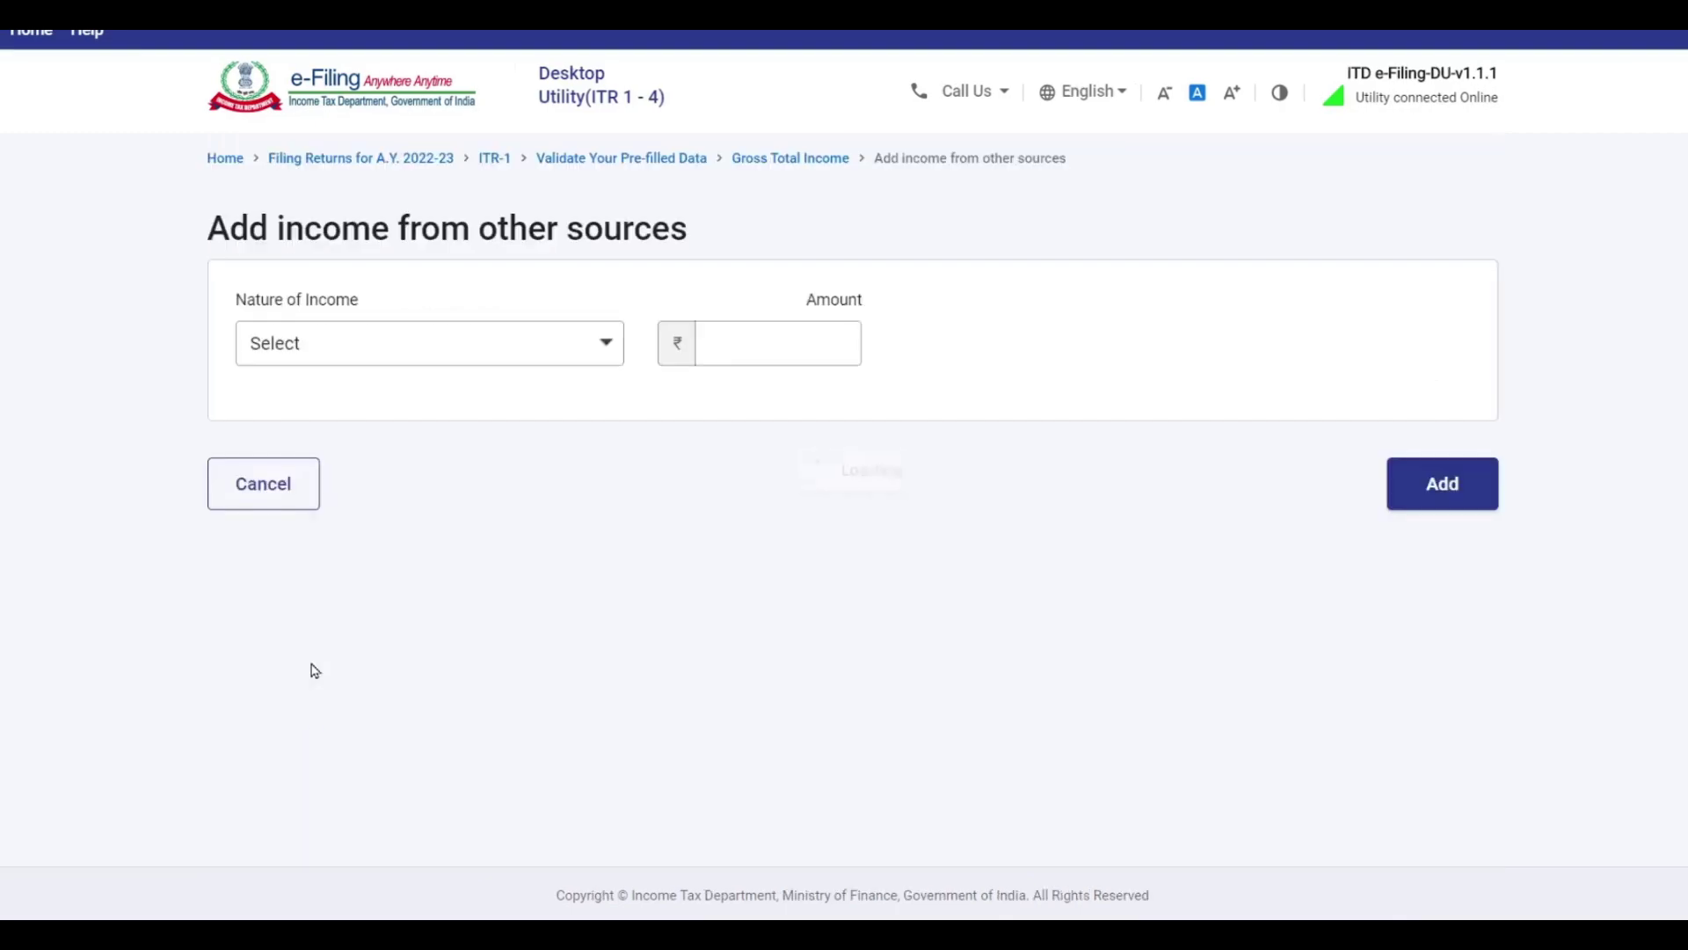
left_click(440, 356)
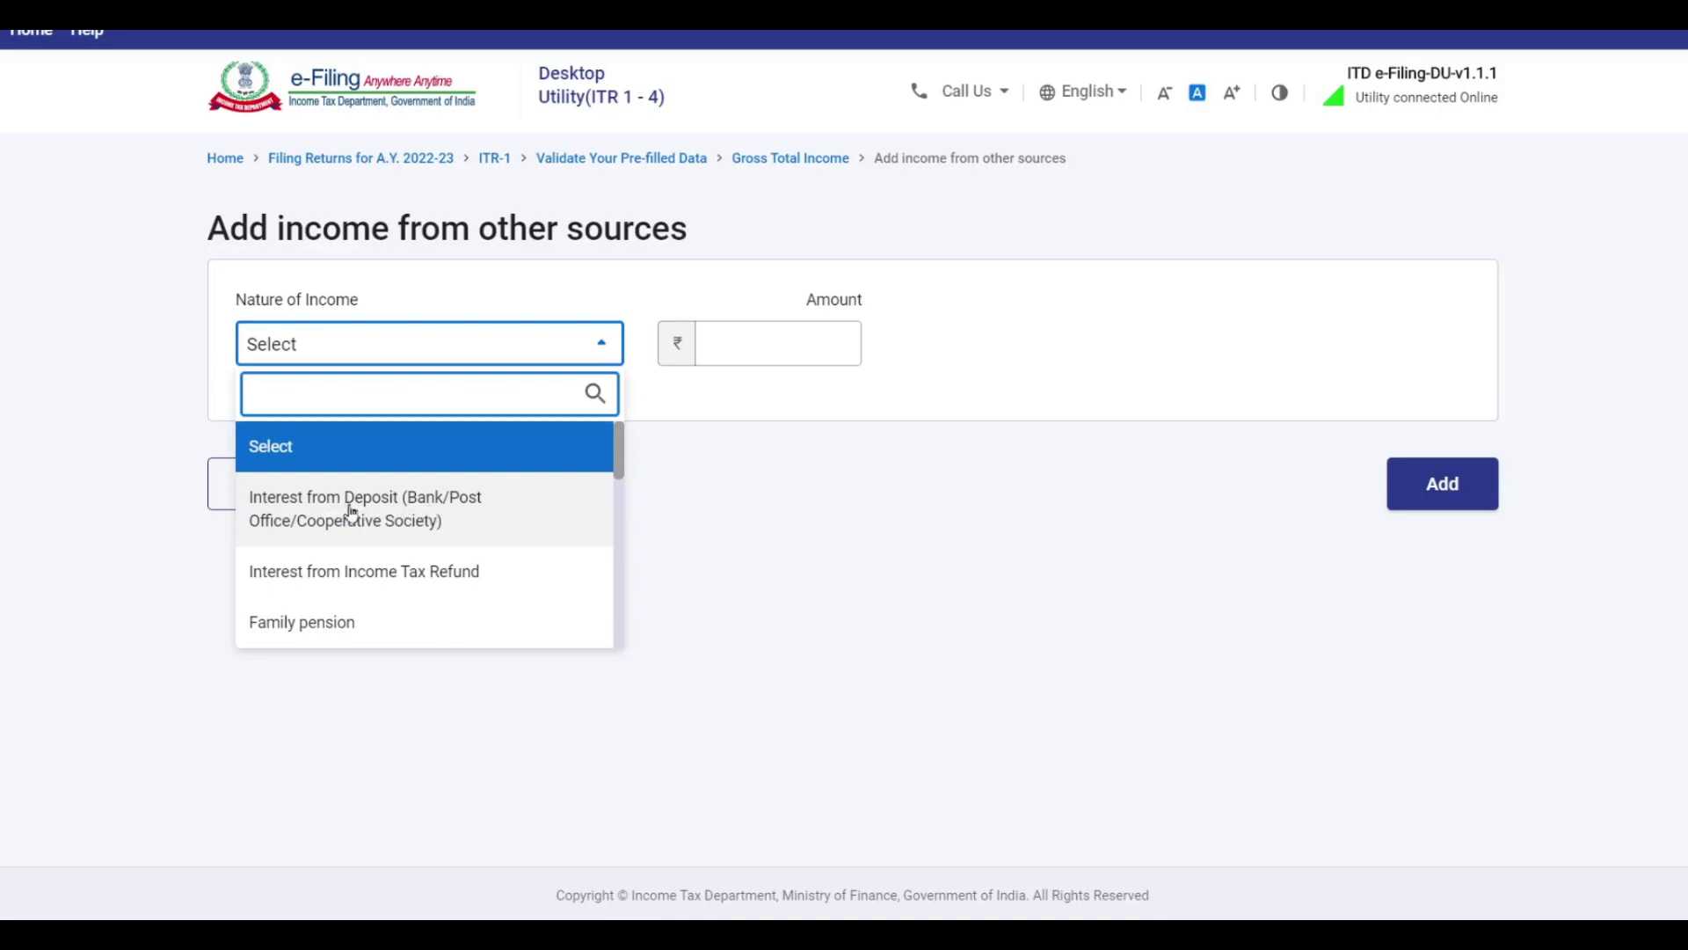
left_click(426, 510)
left_click(766, 352)
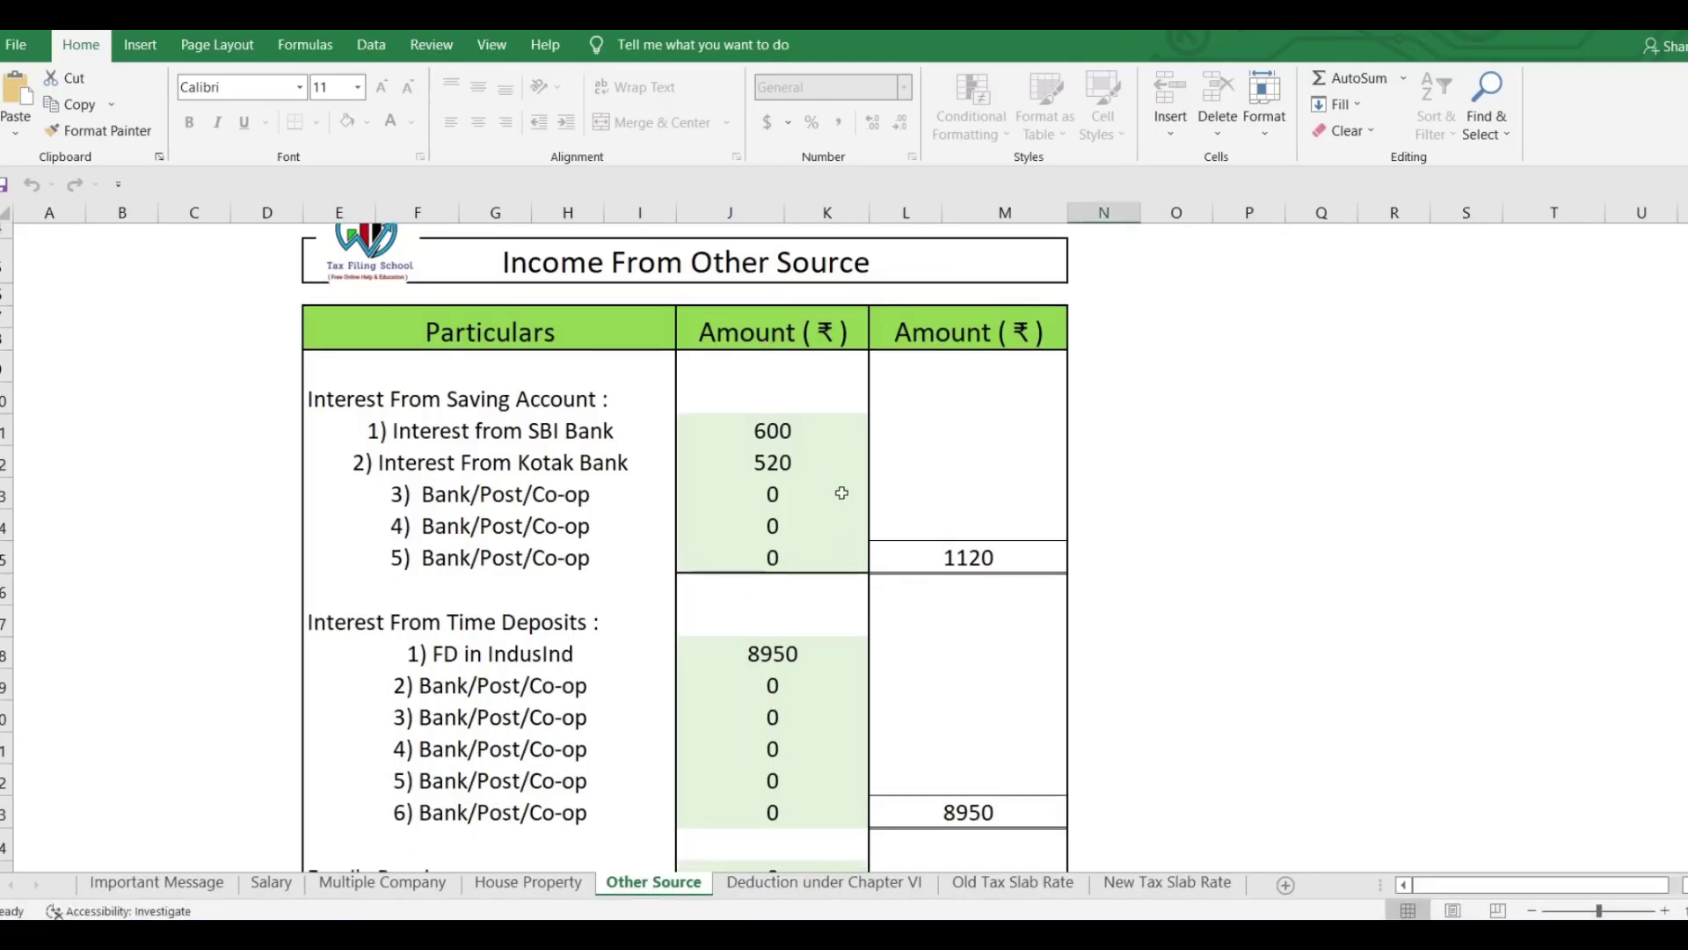
scroll(836, 527, "down", 3)
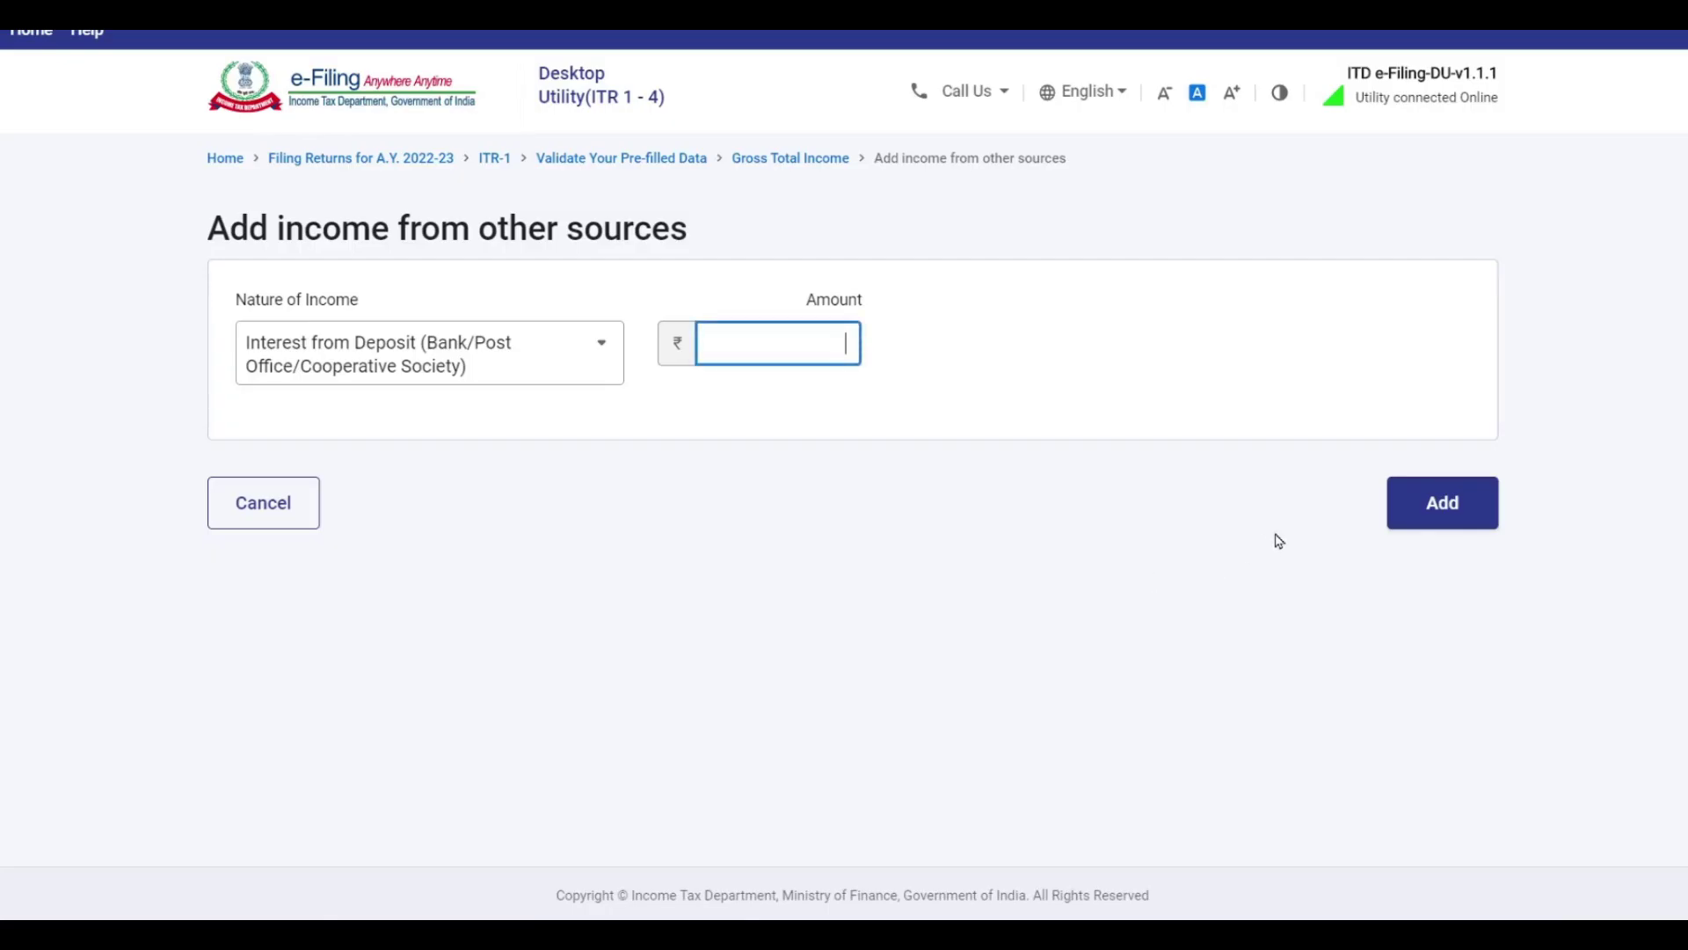
type("8950")
left_click(1457, 513)
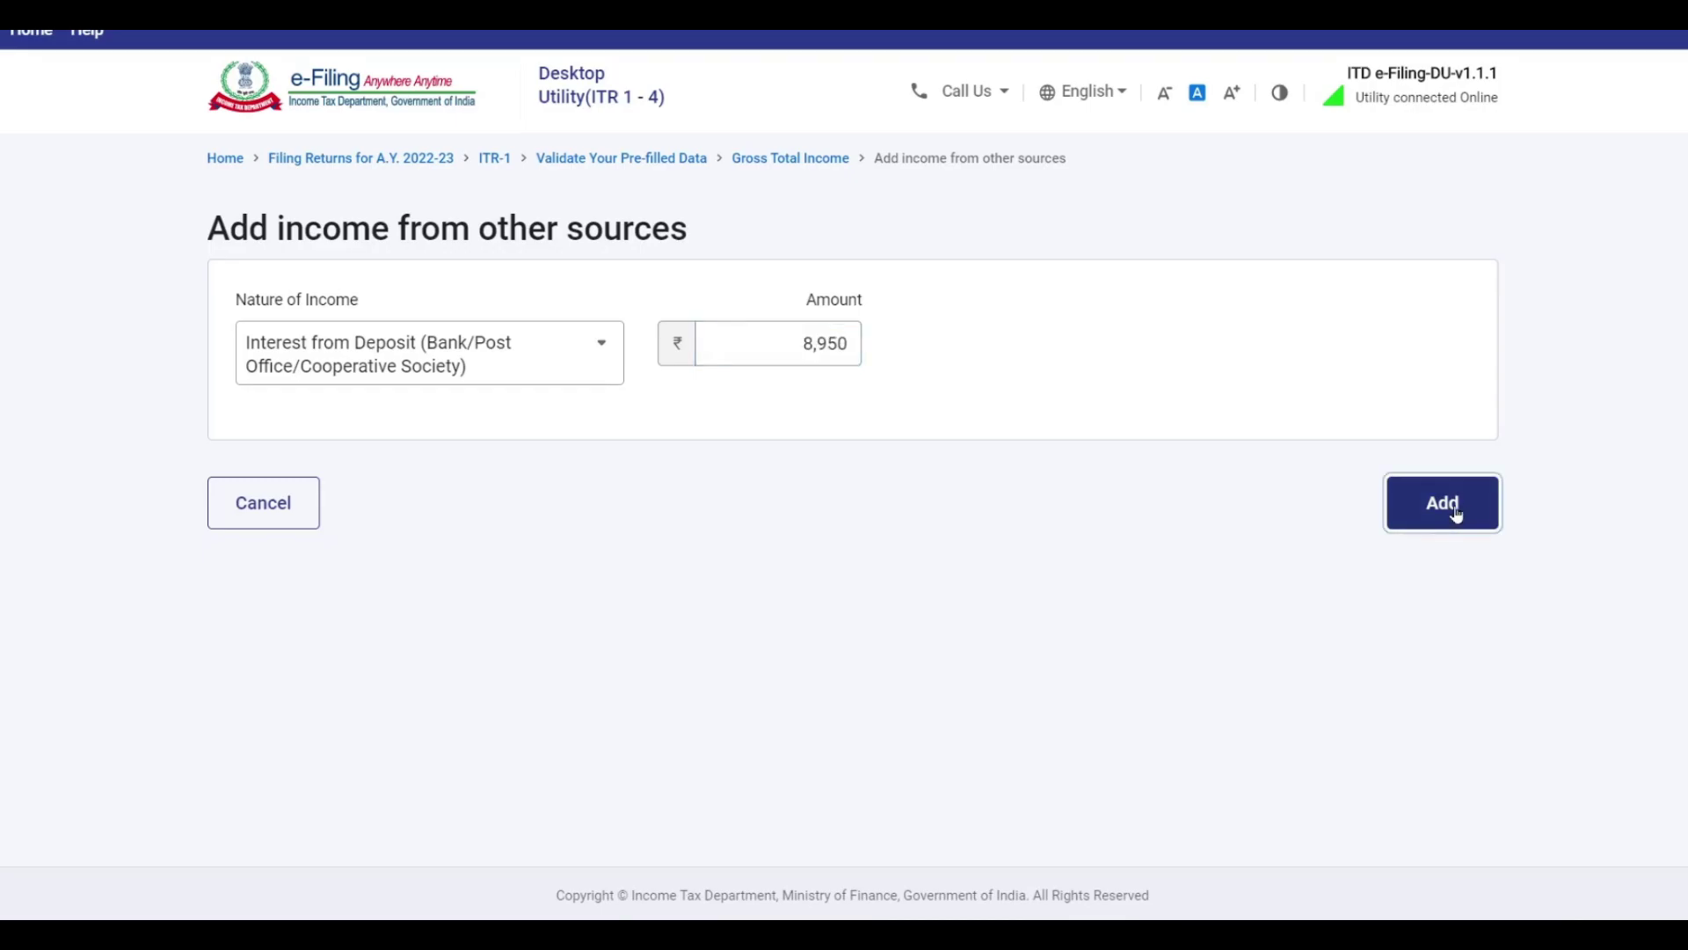
Add Dividend Income of ₹2,500 for the 16-Mar to 31-Mar-2022 quarter.
left_click(304, 698)
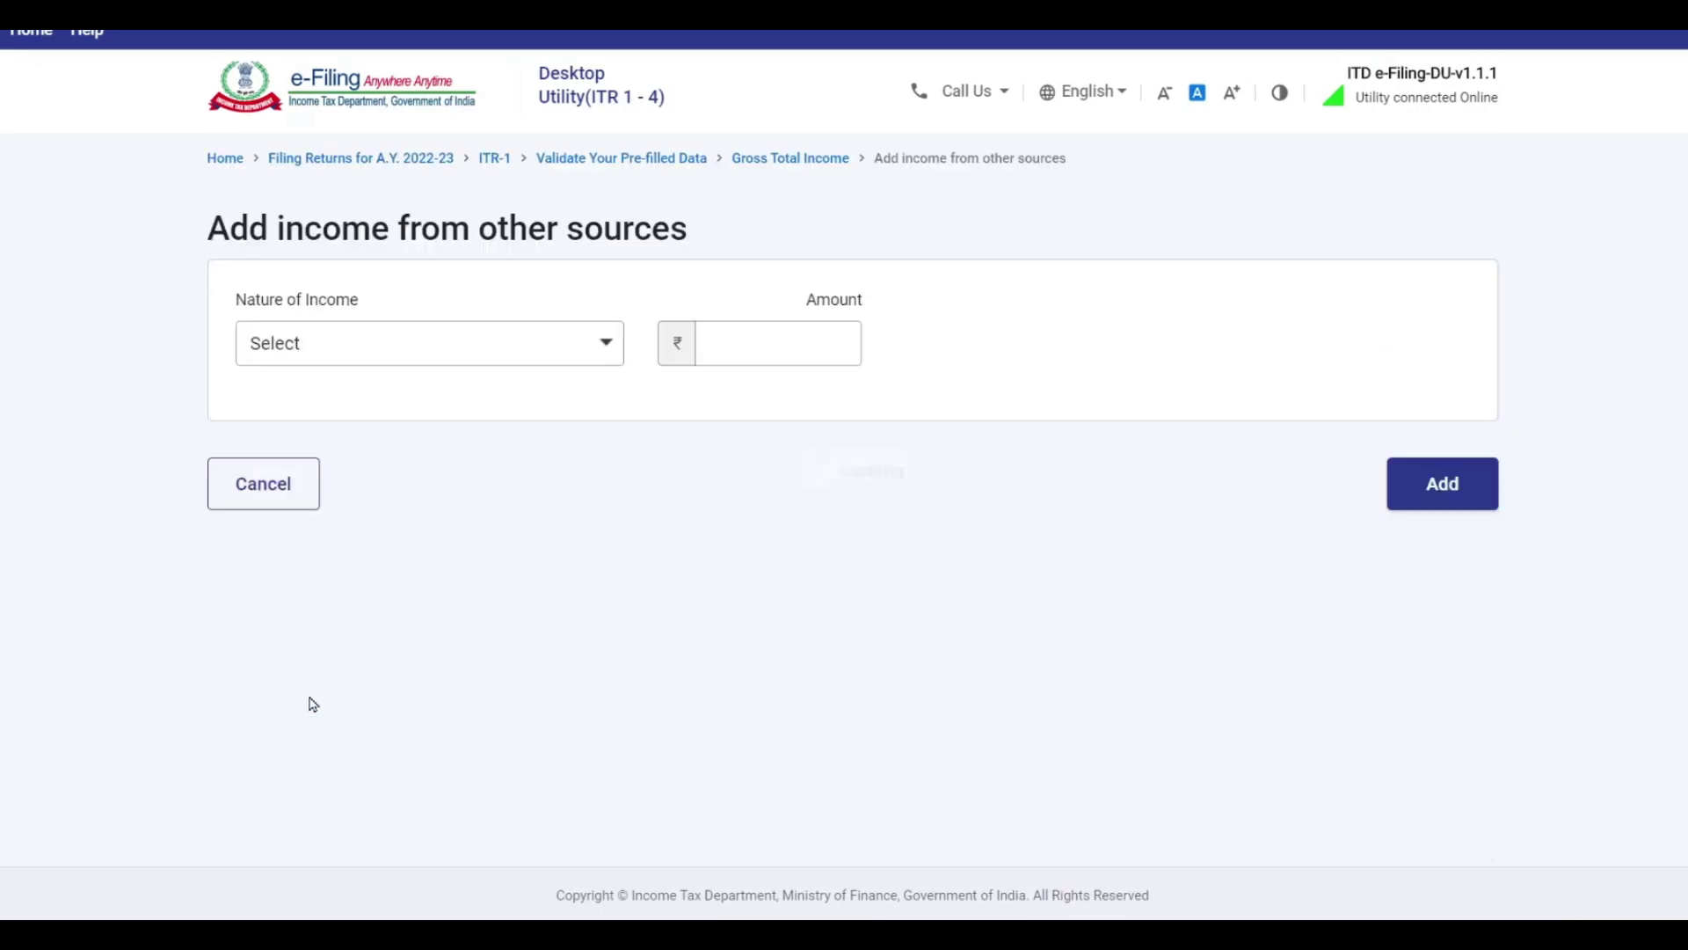
left_click(414, 344)
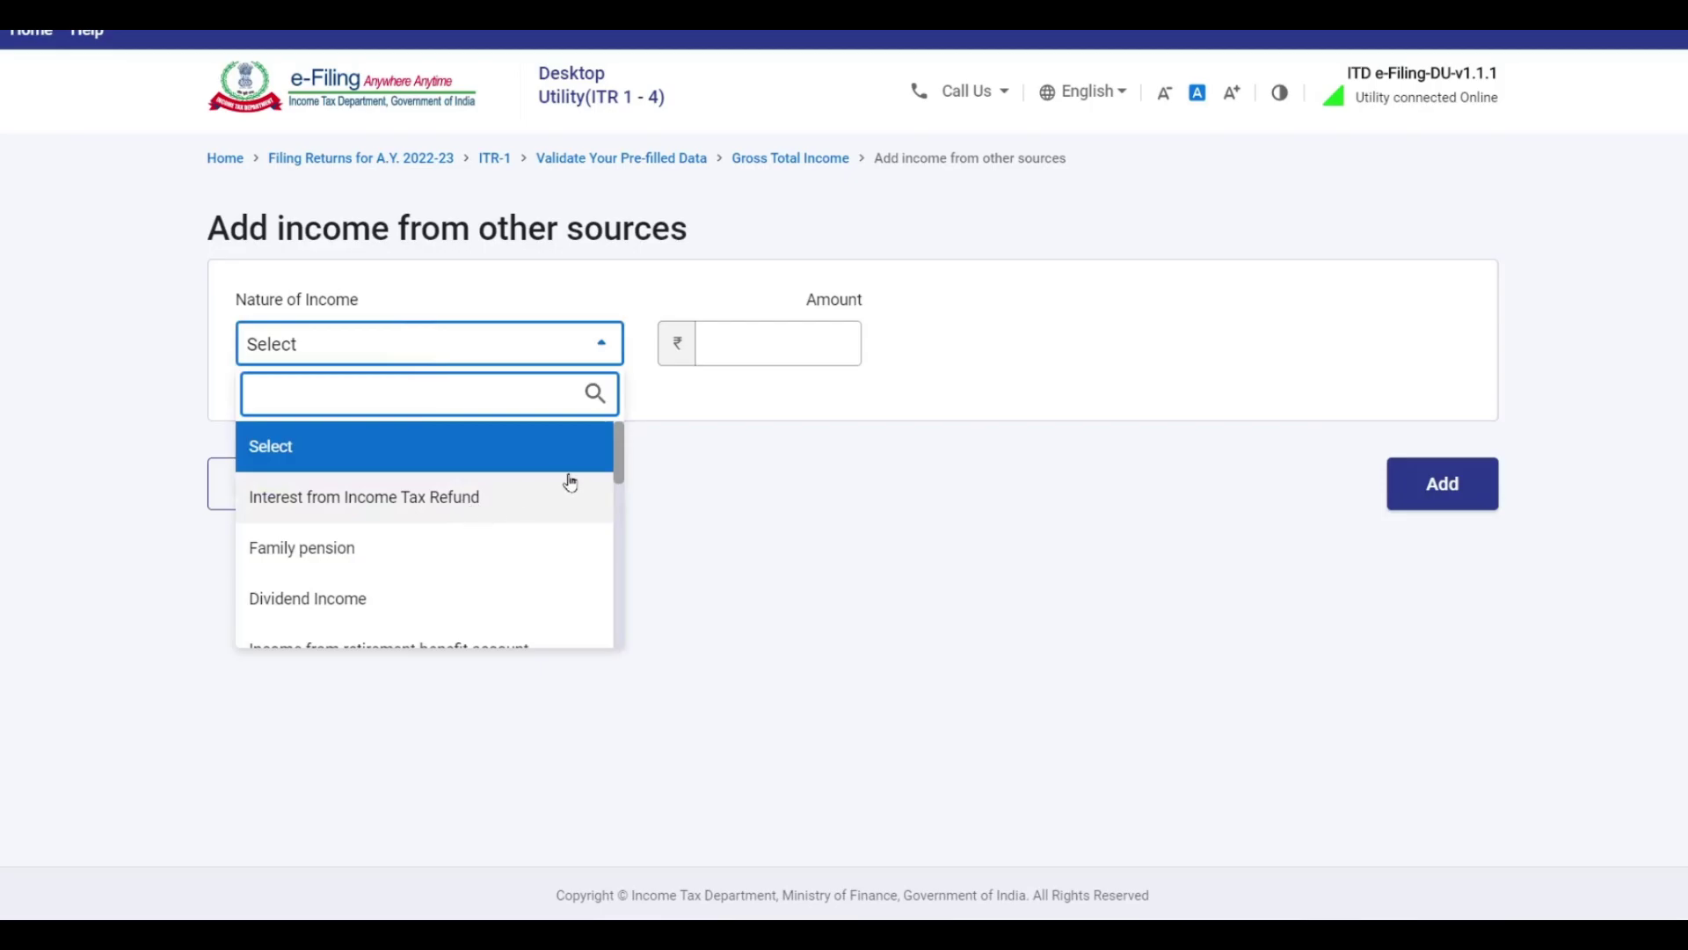
left_click_drag(618, 453, 614, 492)
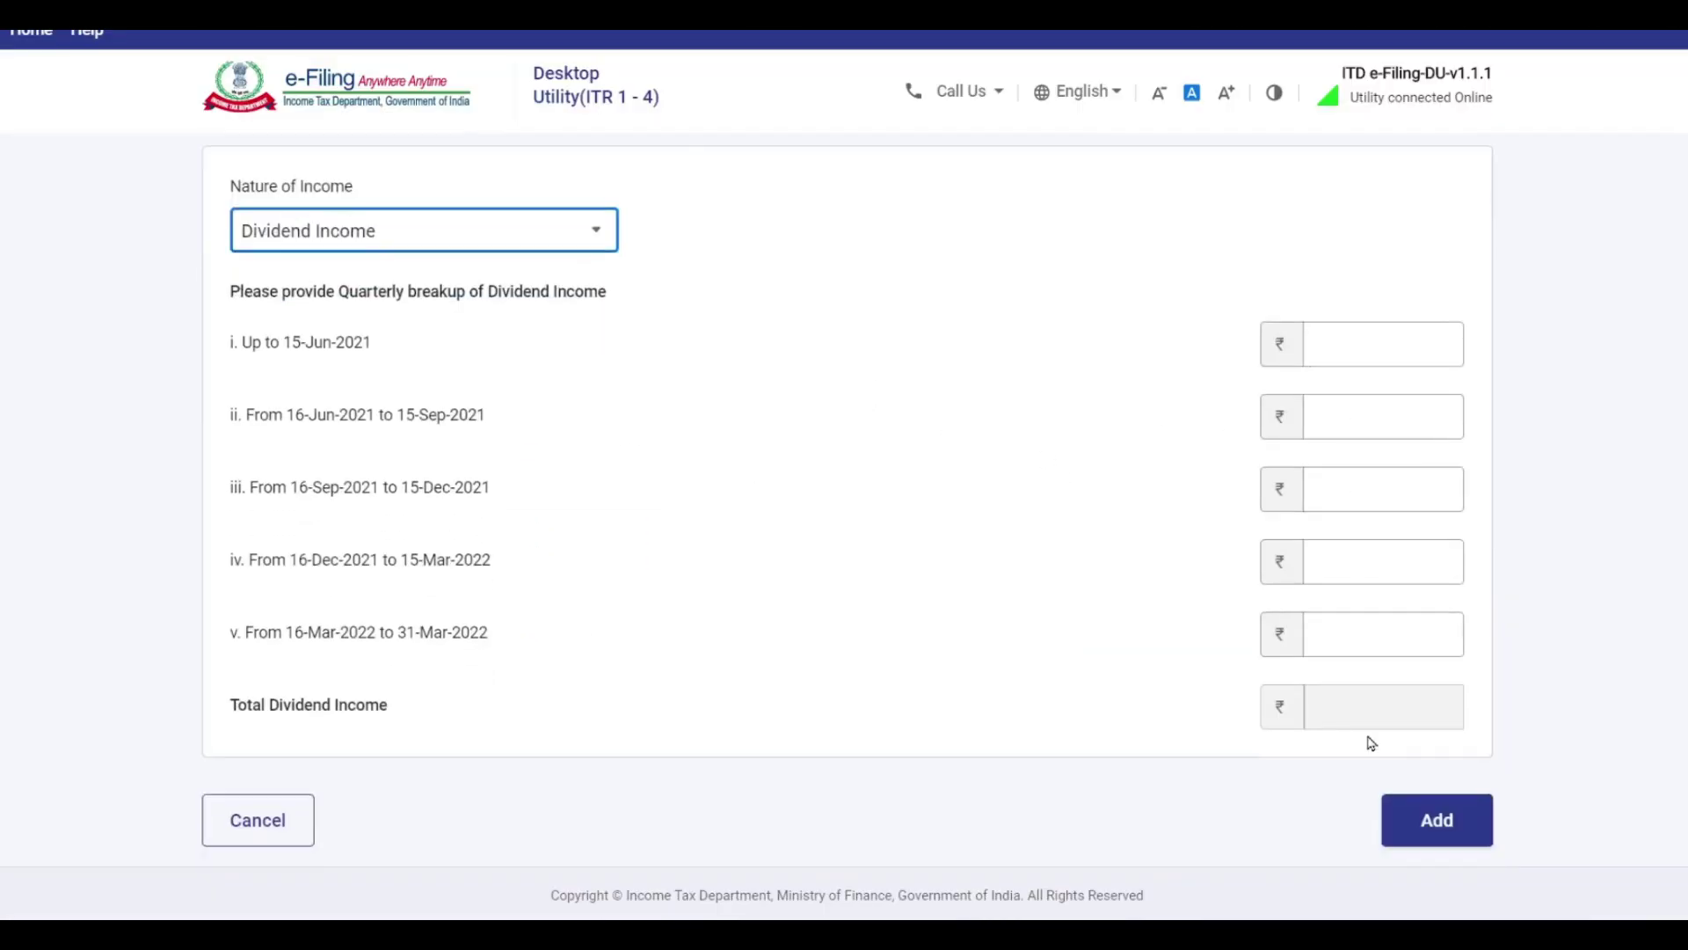
left_click(1380, 634)
type("2500")
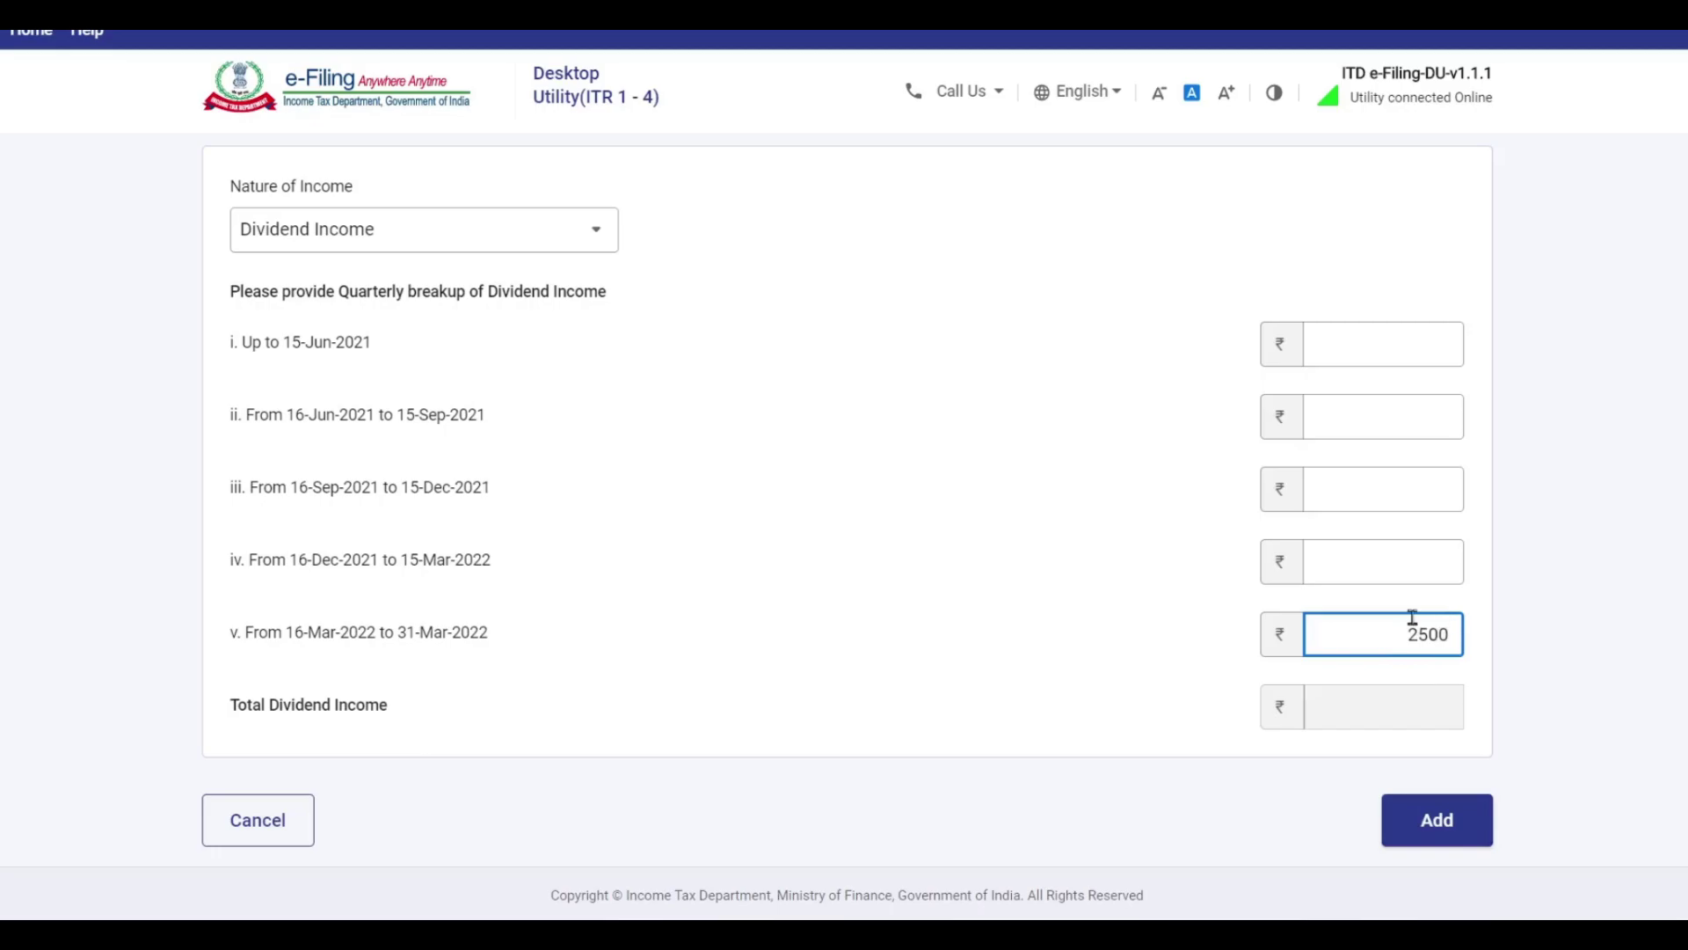
left_click(1446, 823)
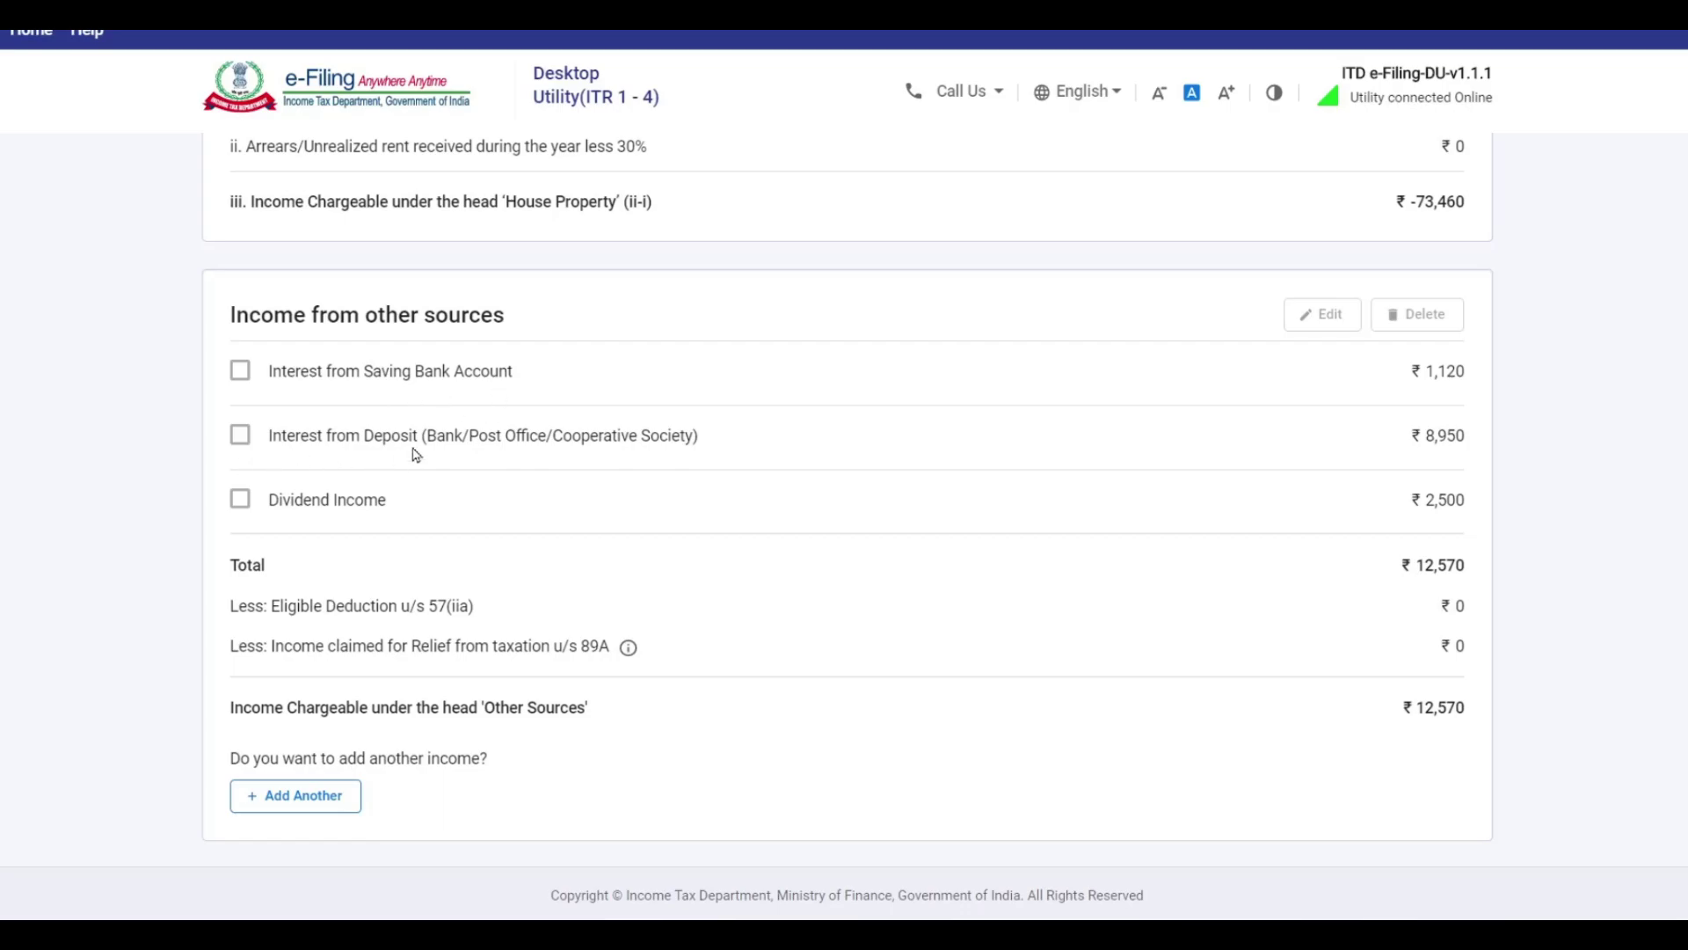
Start another other-sources entry as retirement benefit account income from a notified country u/s 89A.
scroll(335, 483, "down", 3)
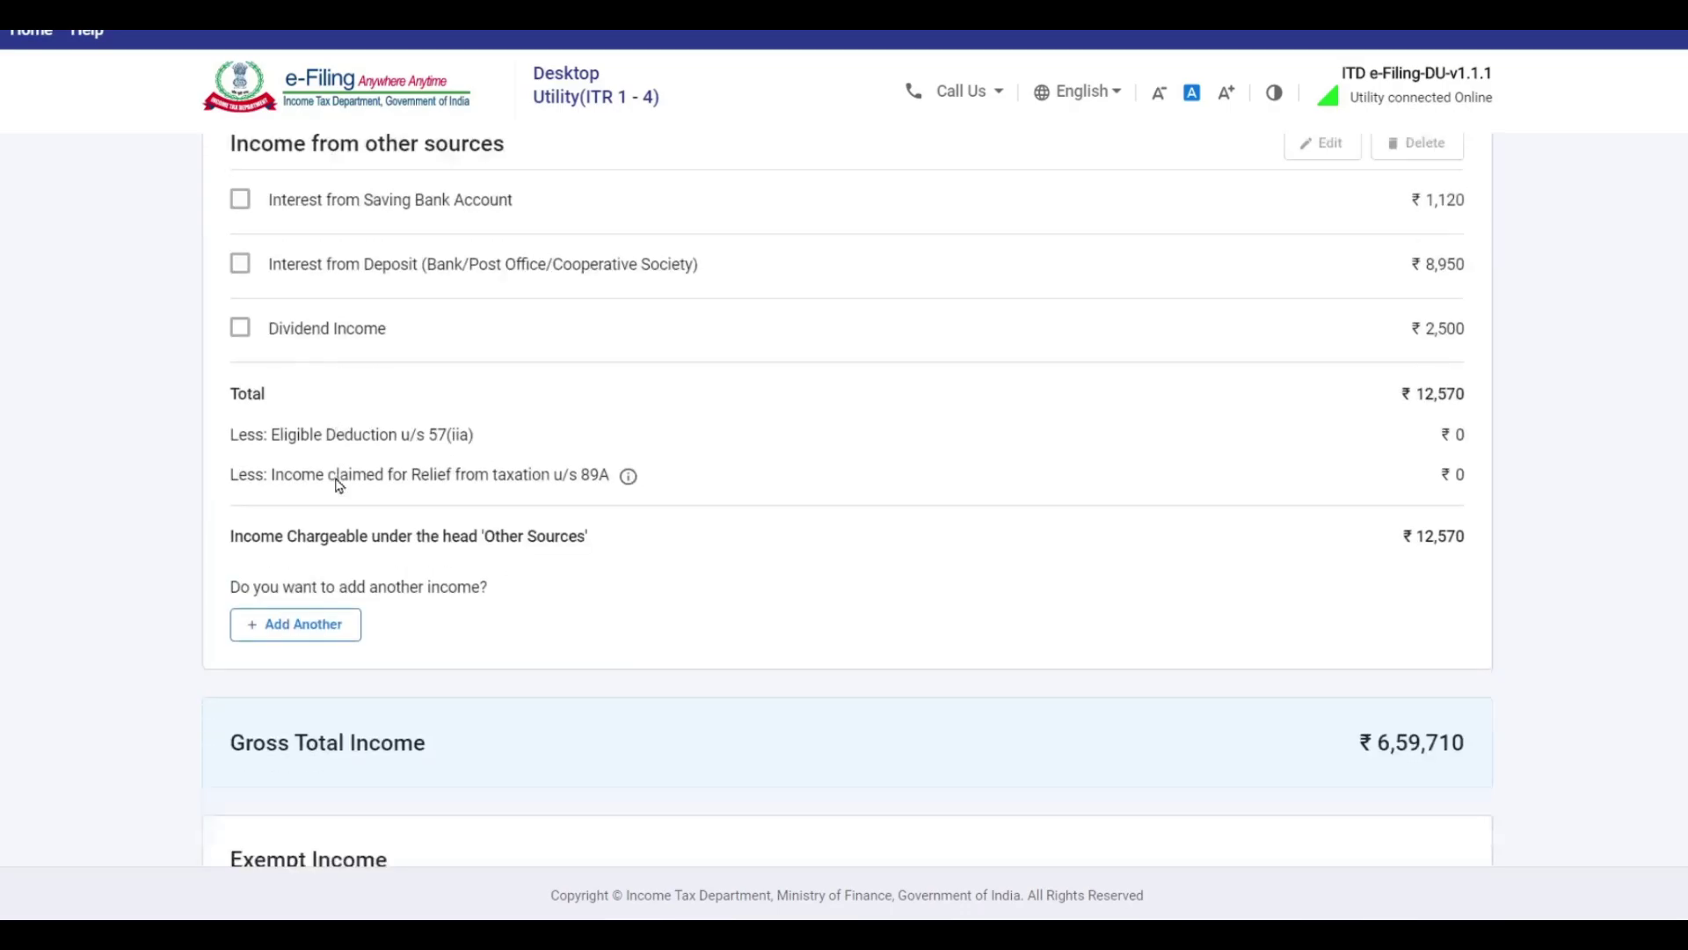
left_click(316, 570)
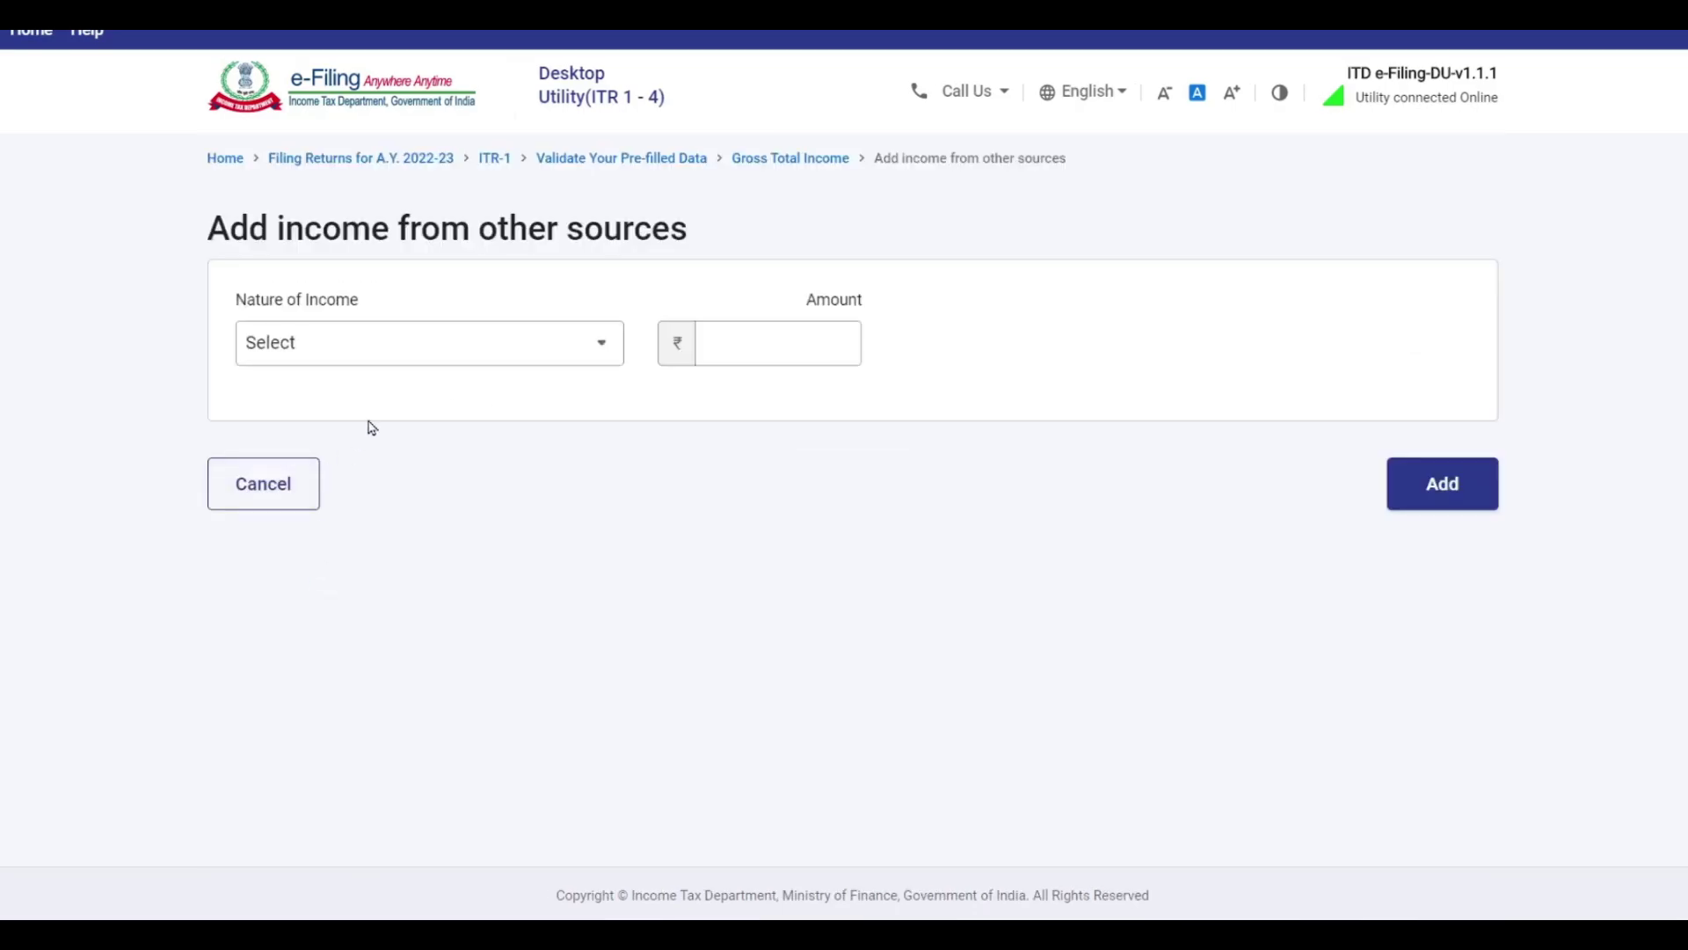
left_click(453, 343)
left_click_drag(623, 444, 620, 504)
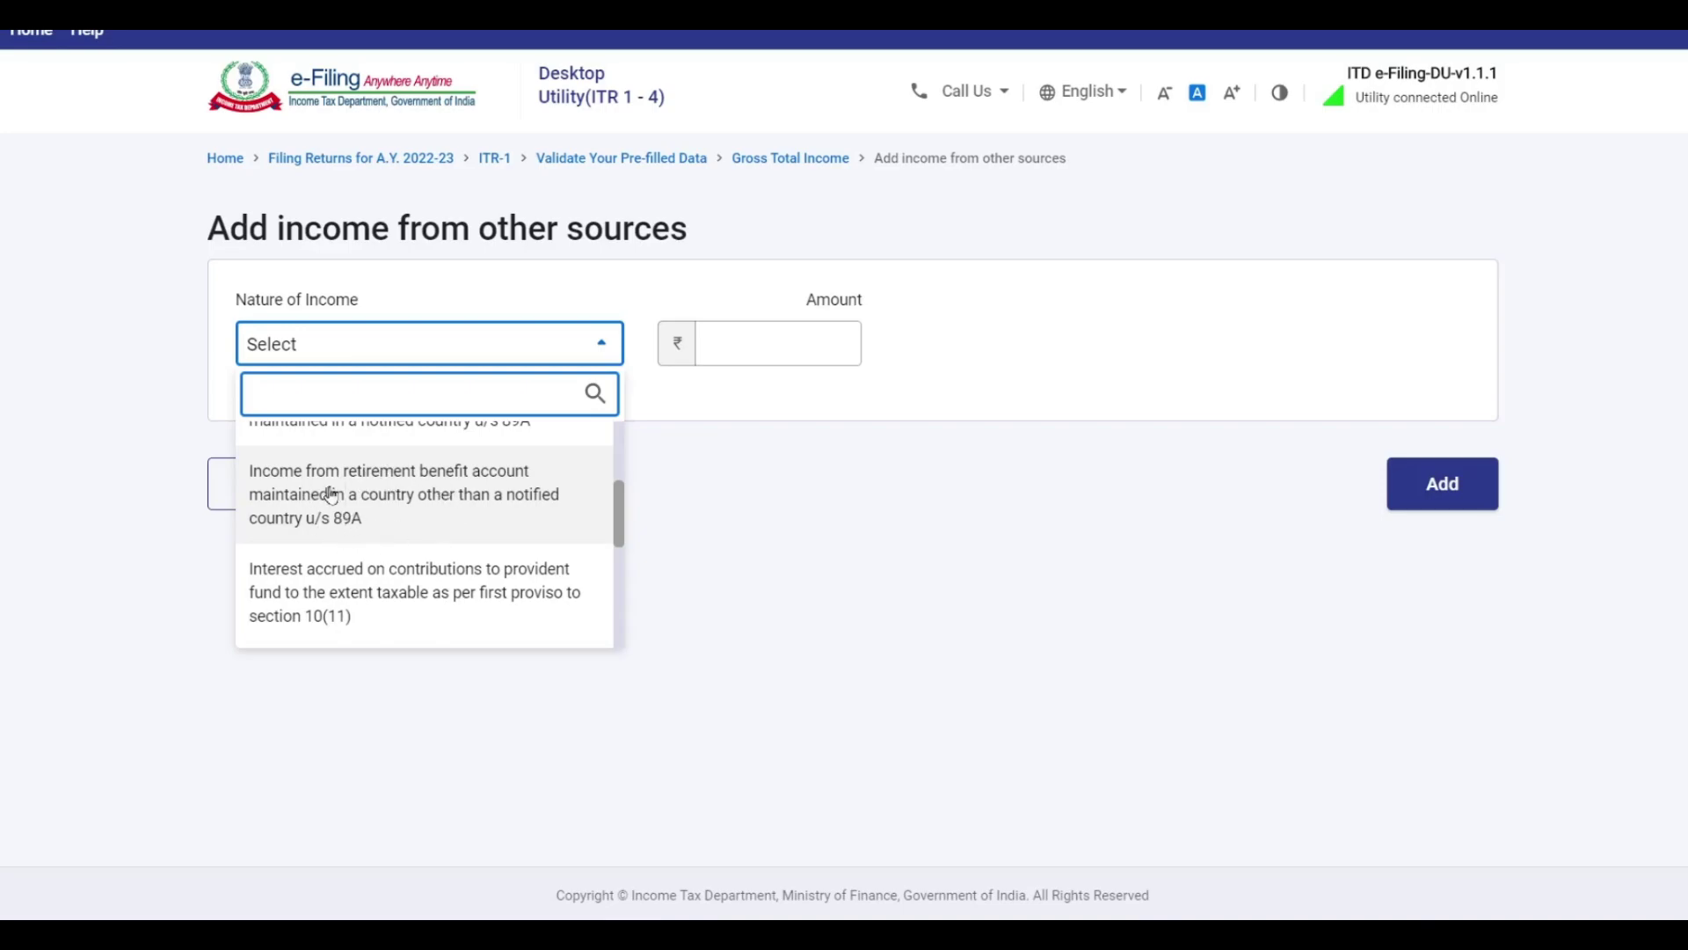
left_click(452, 499)
left_click(768, 341)
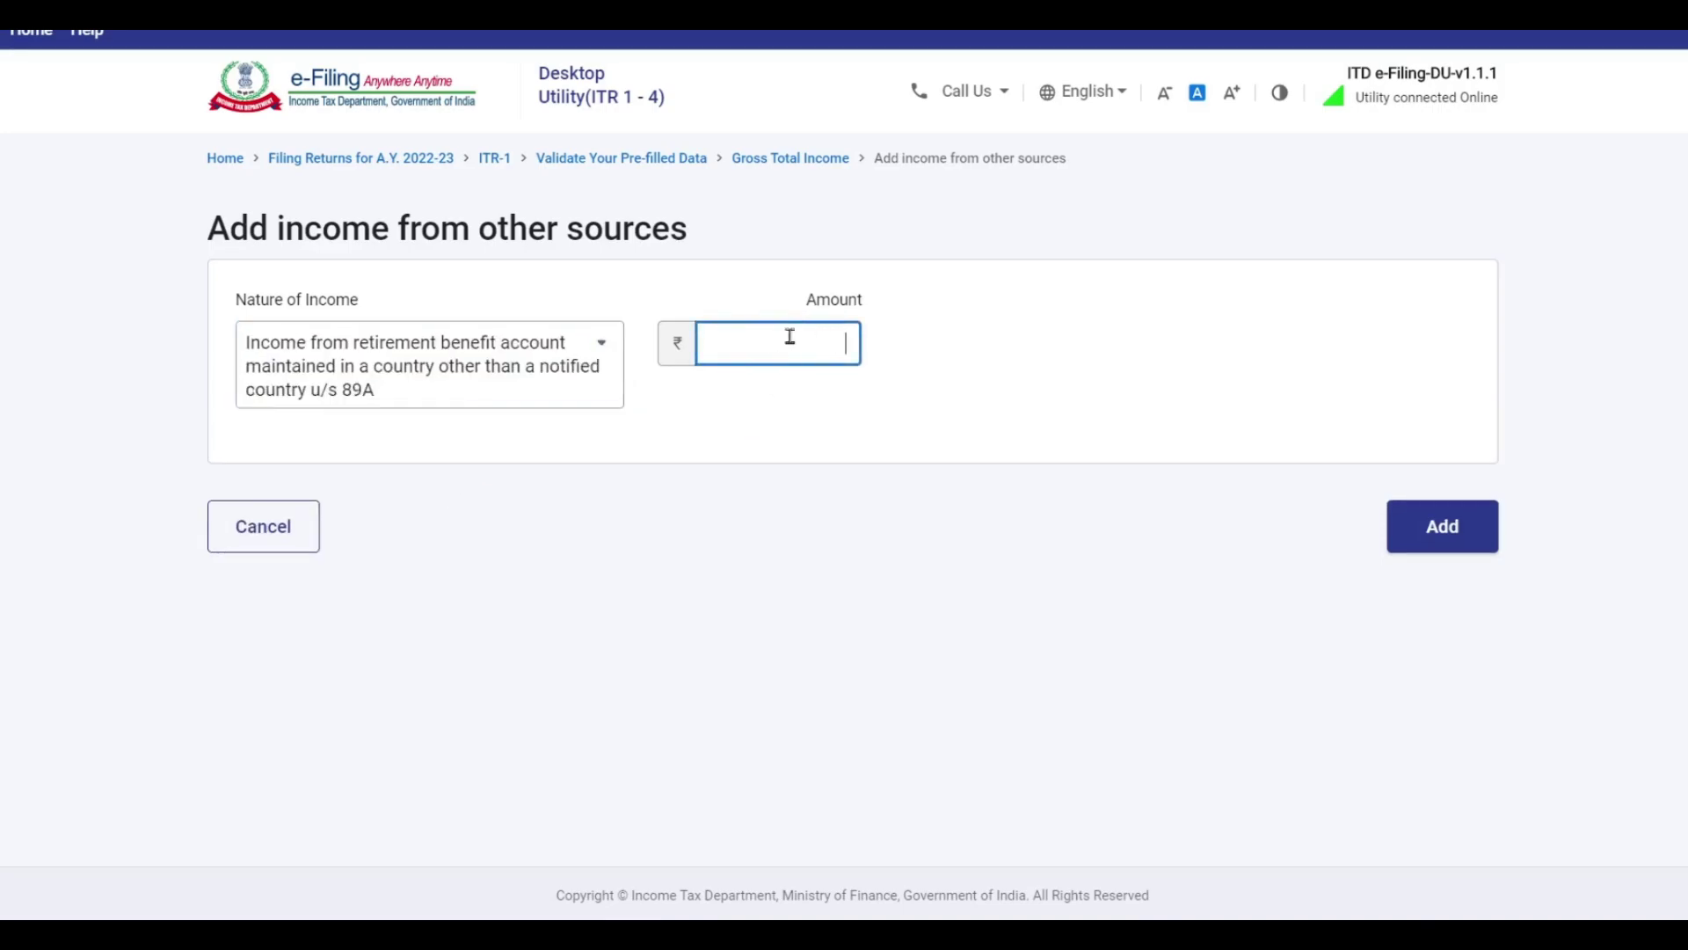
left_click(598, 352)
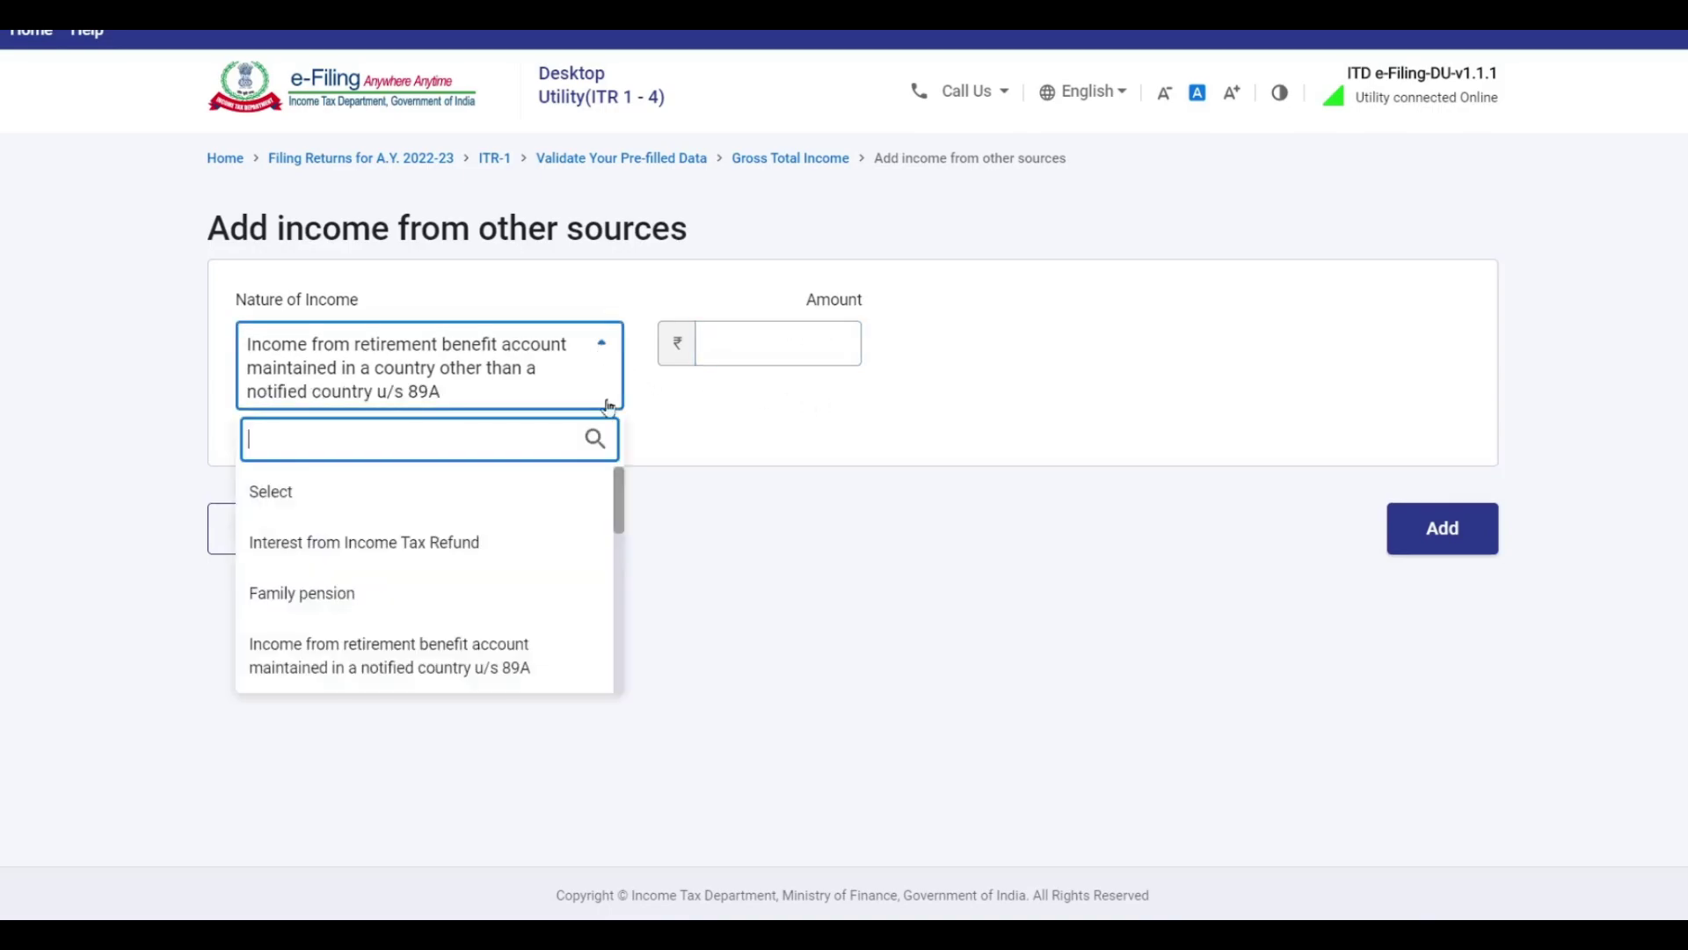
scroll(623, 501, "down", 1)
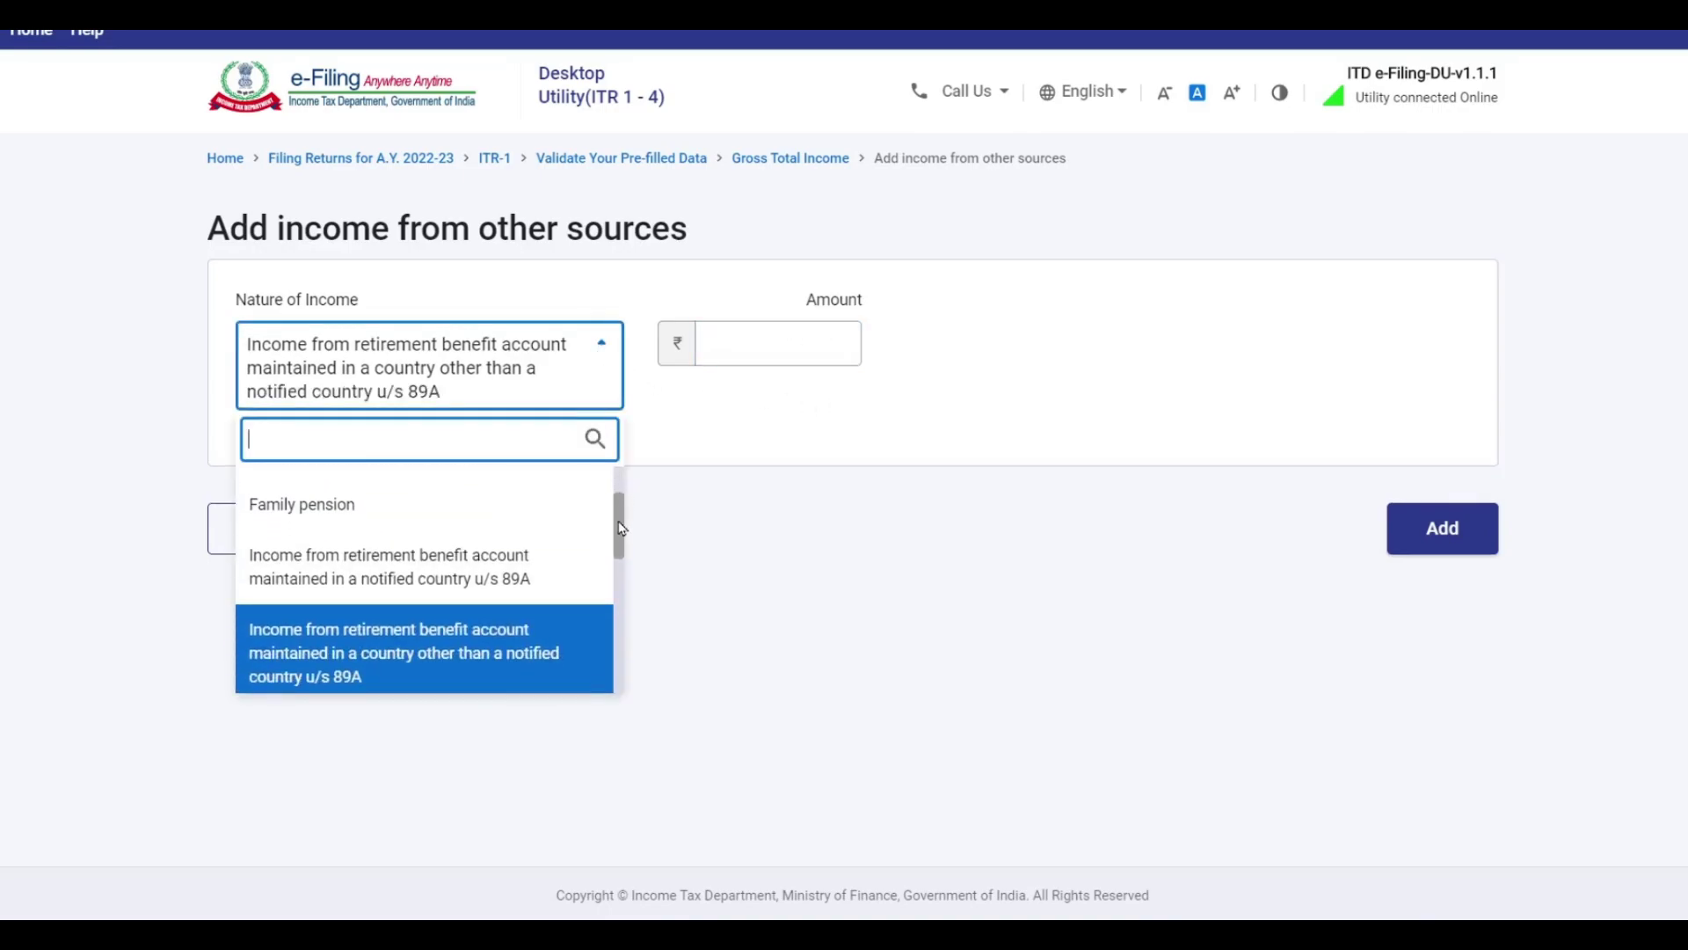
left_click(461, 582)
Delete the Country row from the 89A entry and confirm with Yes.
left_click(475, 470)
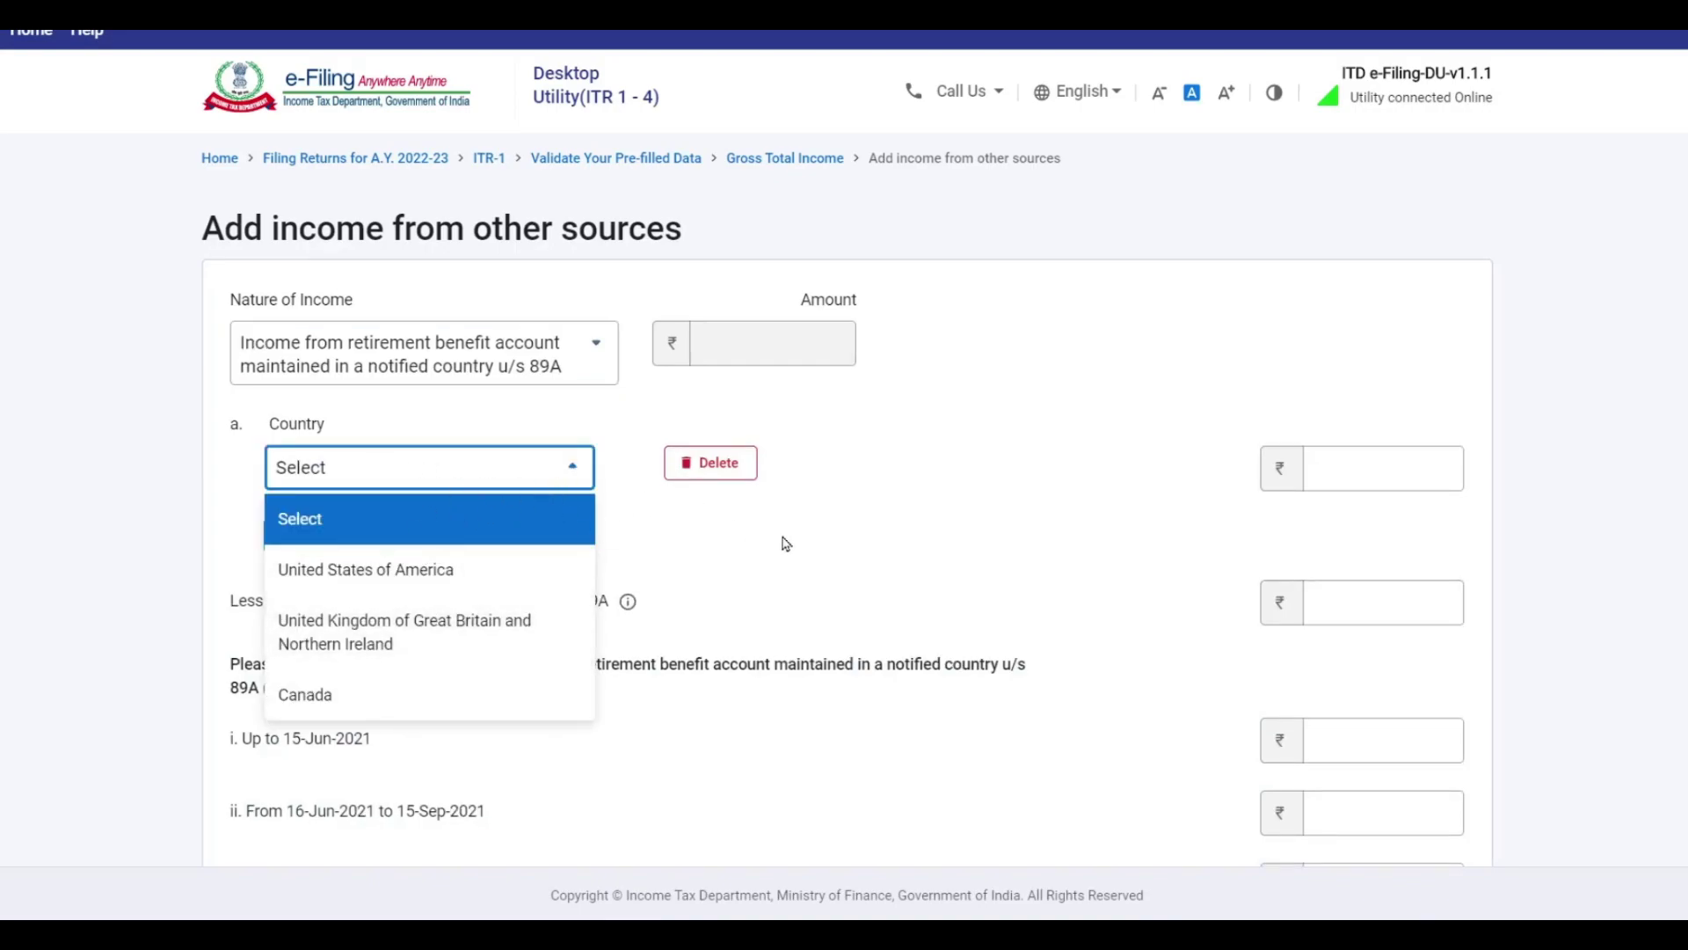
left_click(613, 378)
scroll(447, 547, "down", 3)
scroll(447, 547, "down", 4)
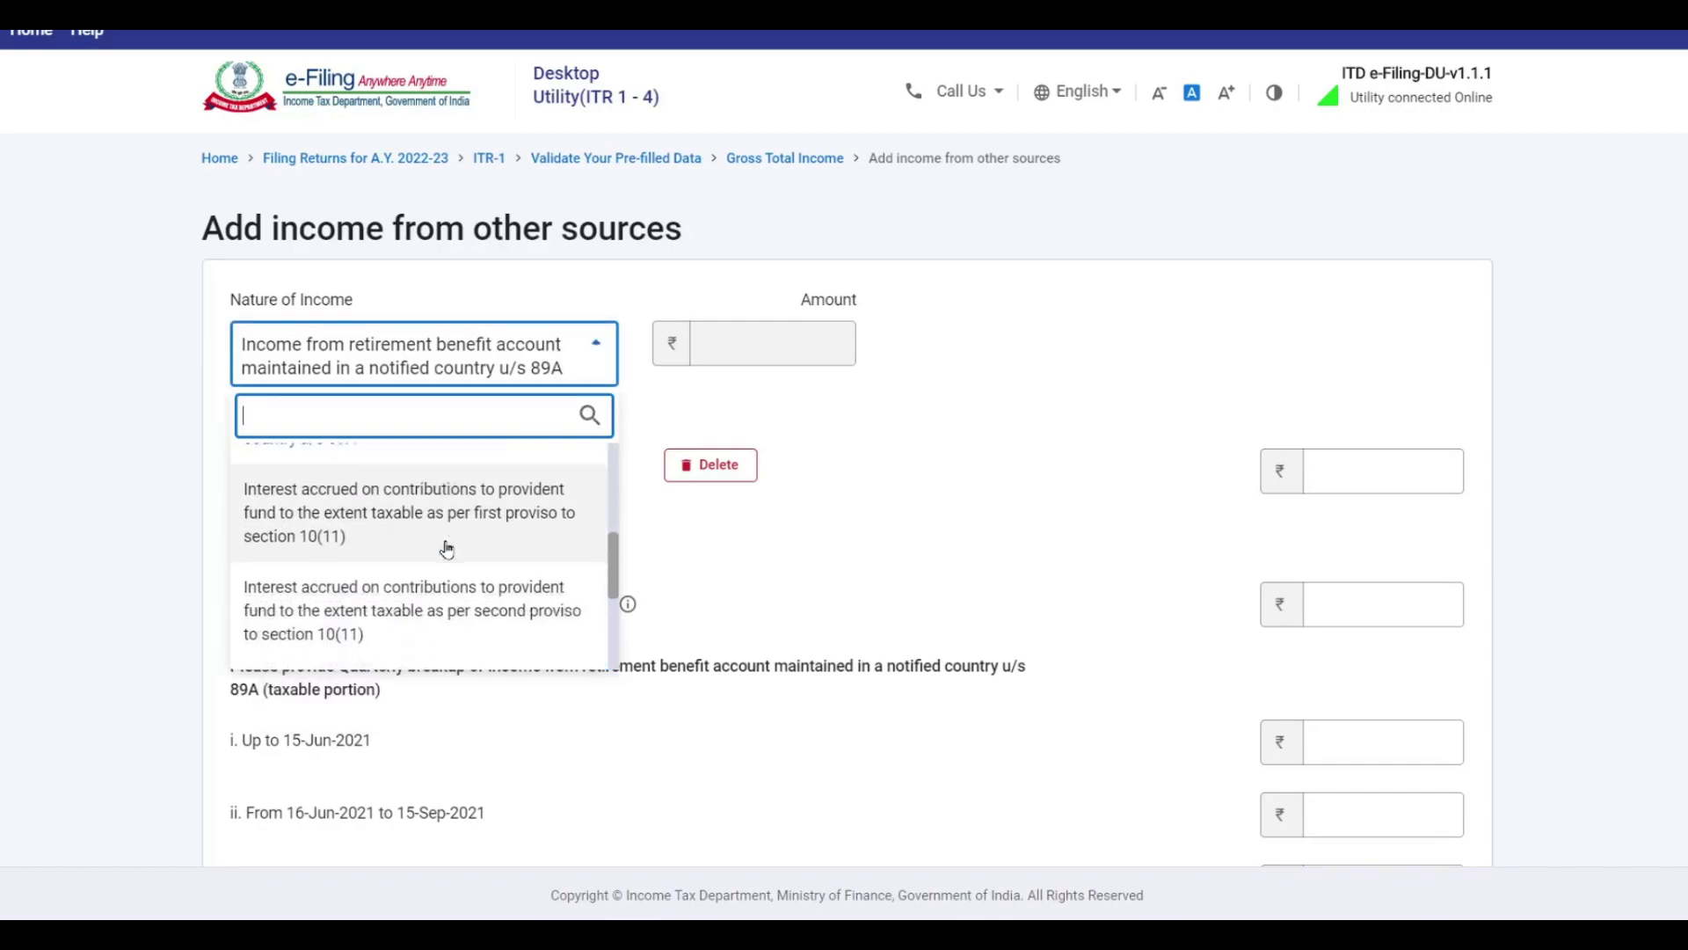
scroll(449, 554, "up", 2)
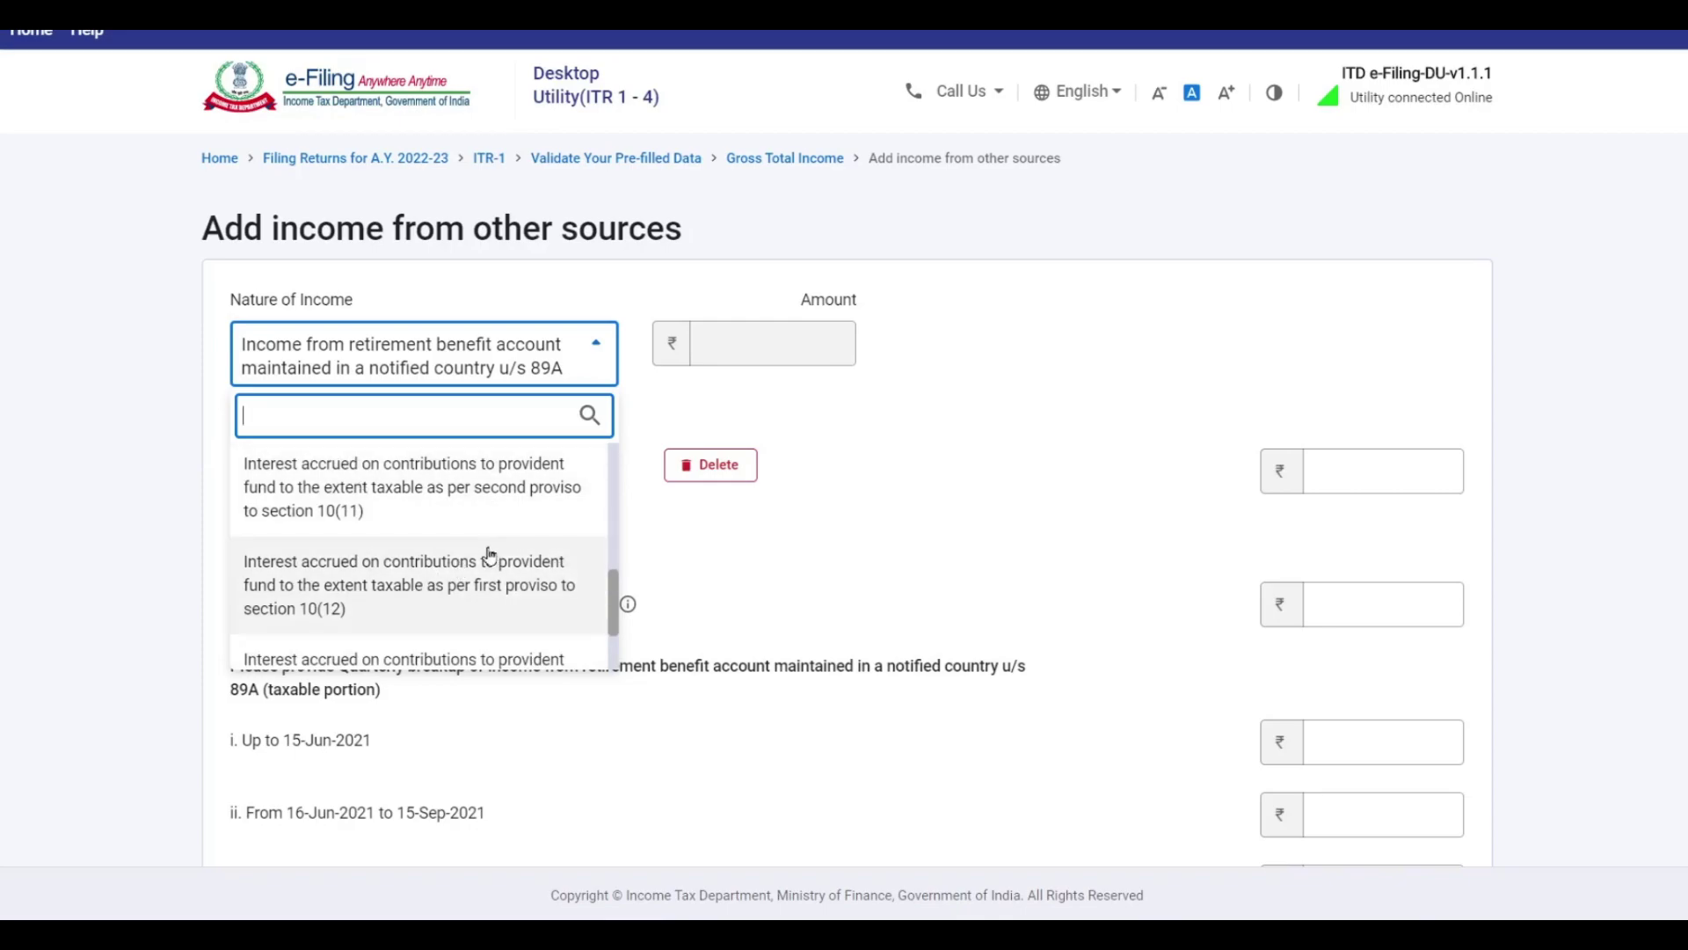
left_click_drag(613, 602, 621, 473)
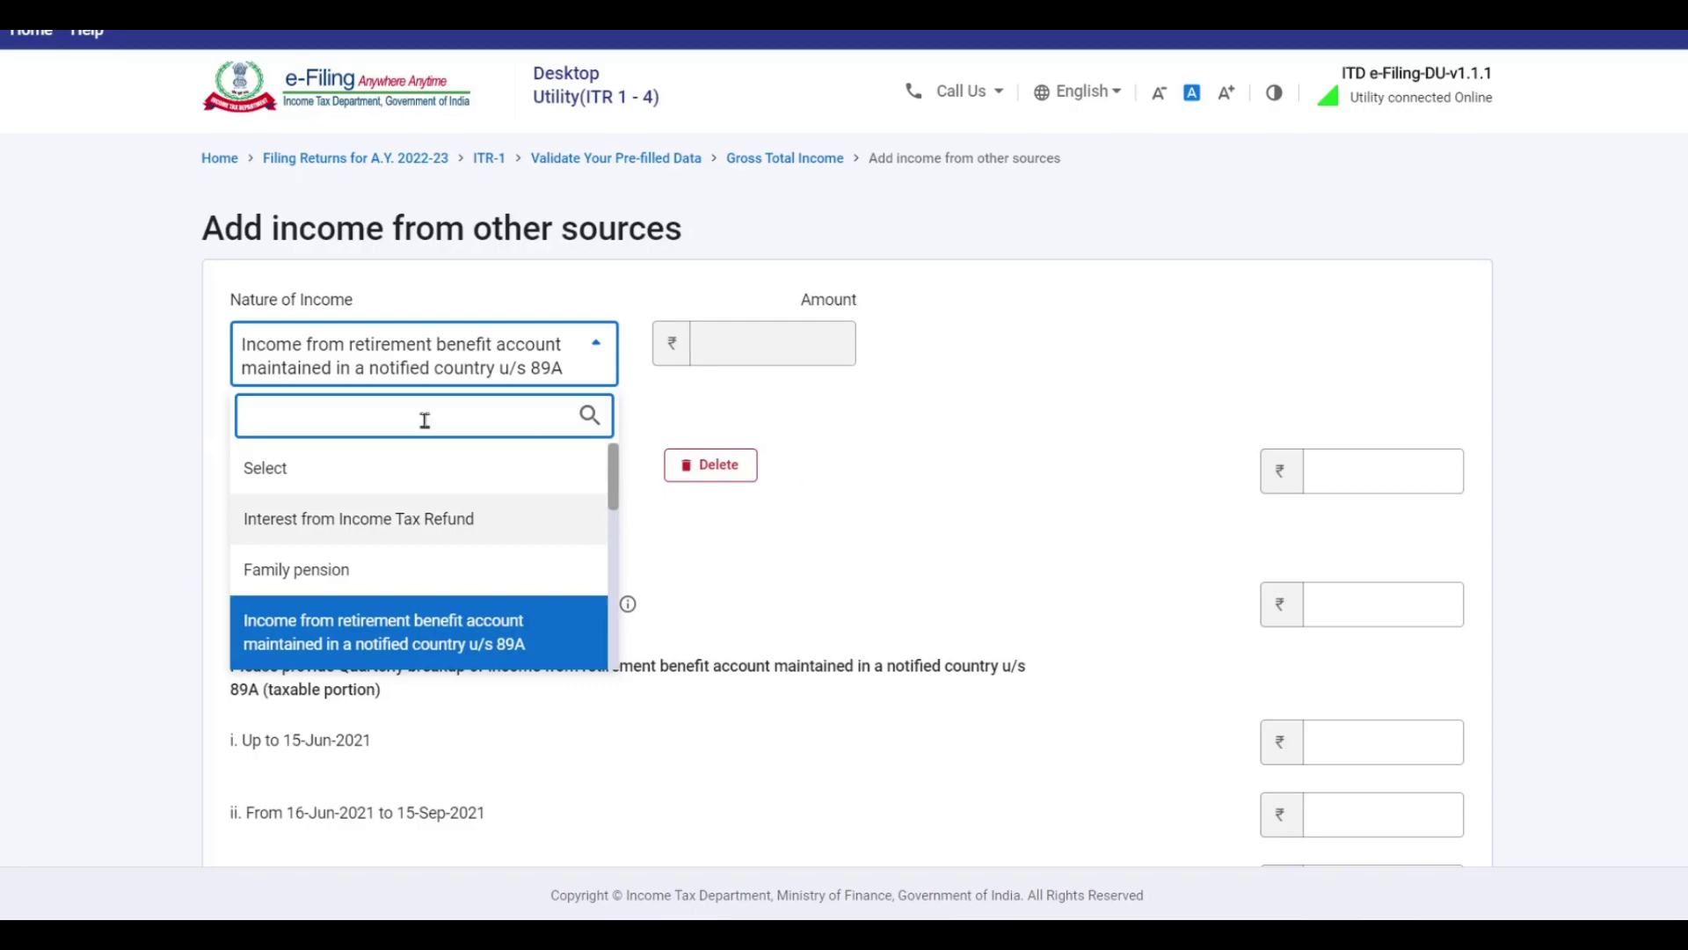
left_click(703, 464)
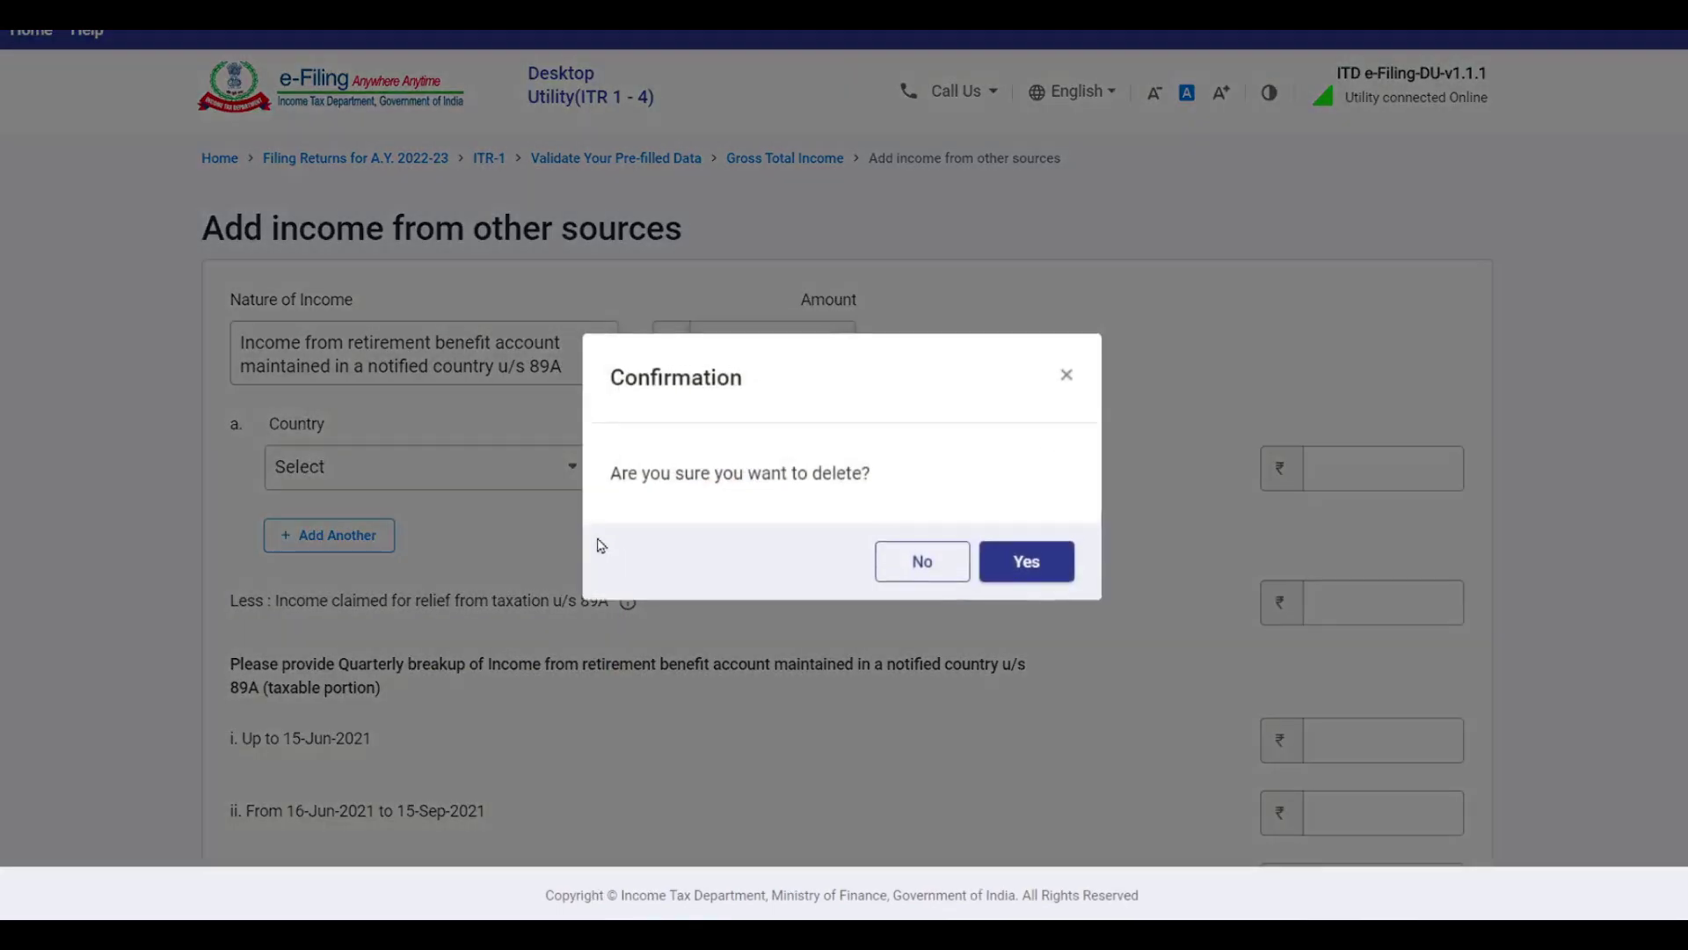
left_click(1027, 563)
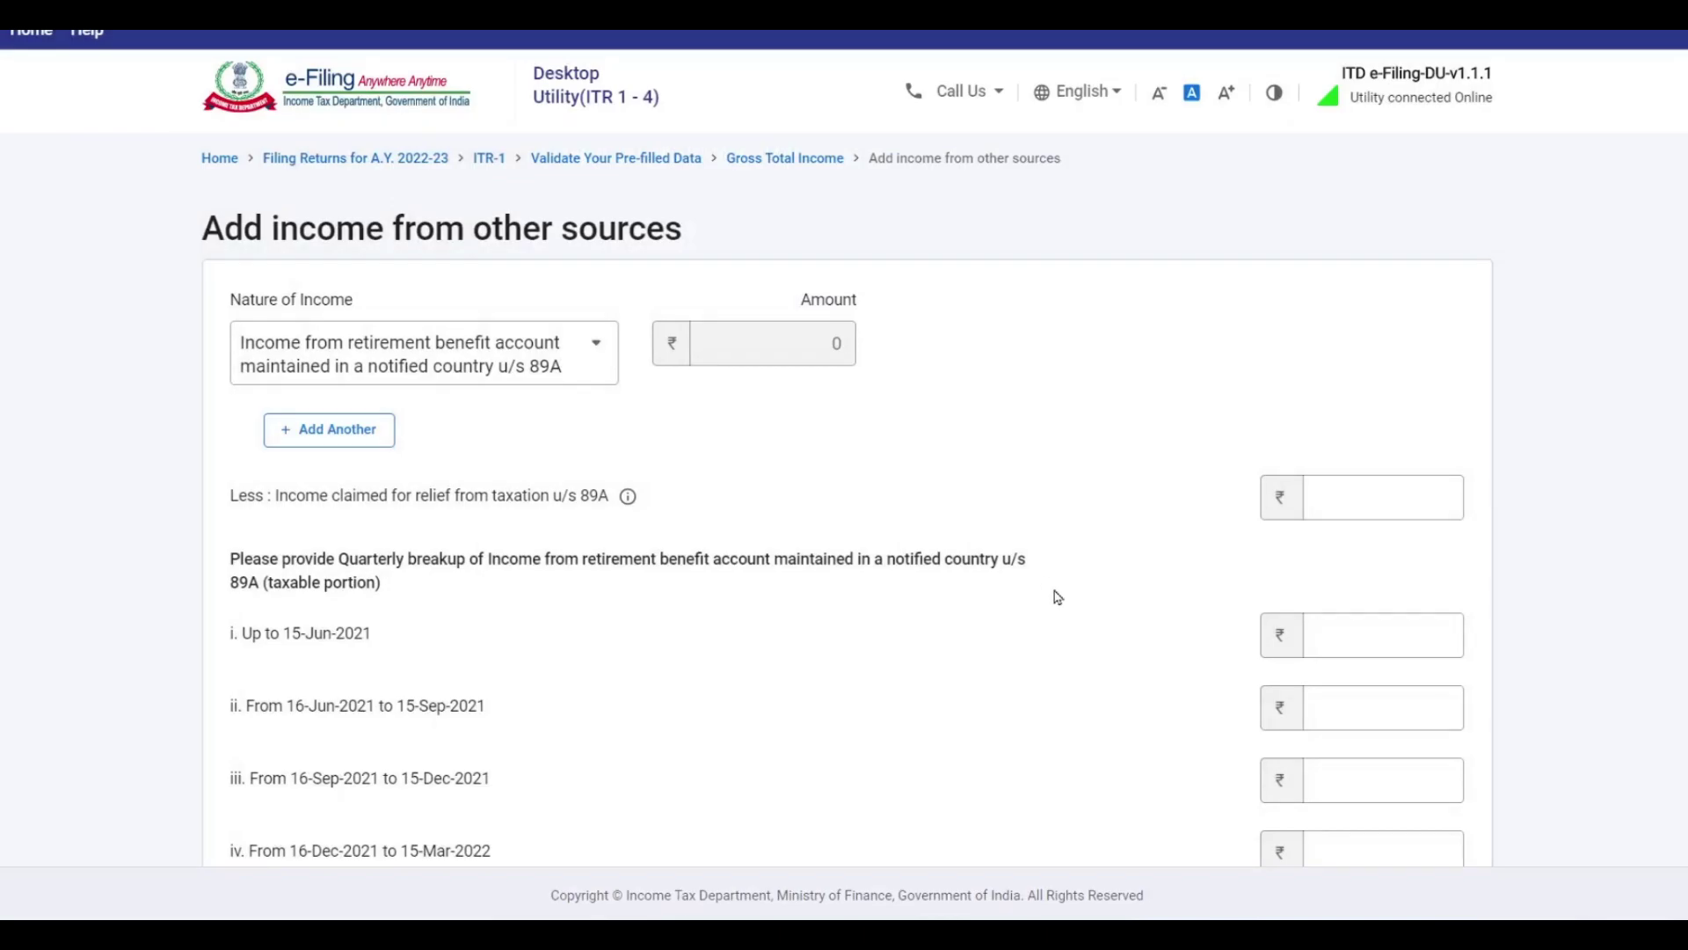
scroll(944, 507, "down", 4)
Cancel the 89A entry, then start an Any Other exempt income entry and cancel it too.
left_click(255, 690)
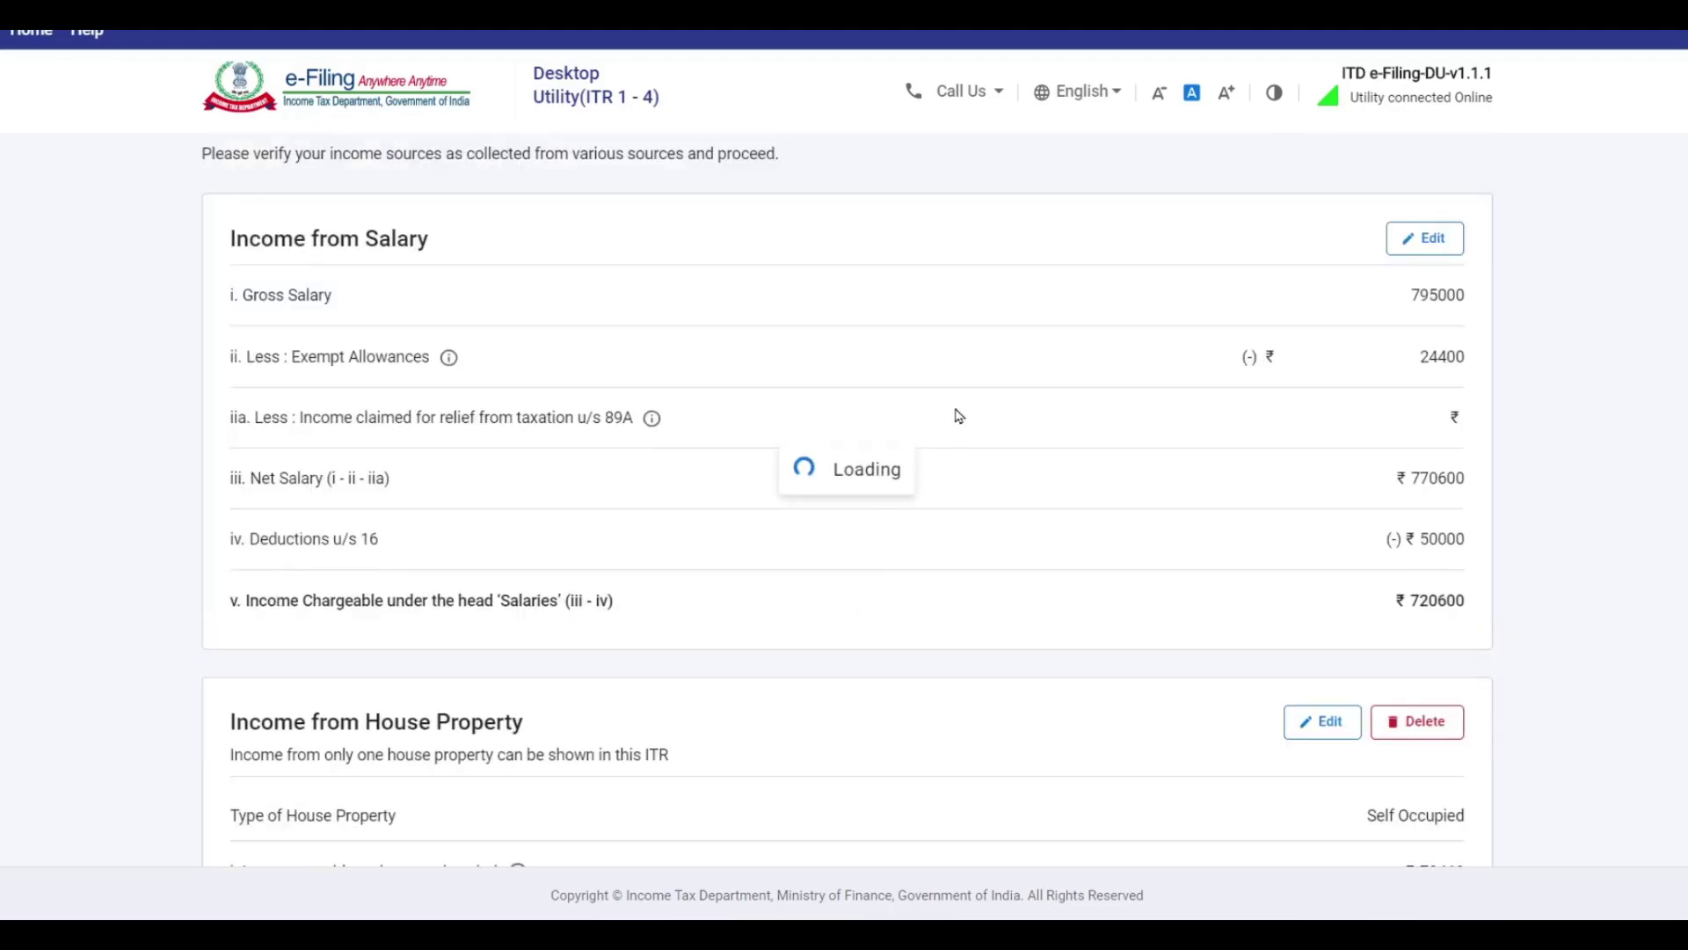
scroll(958, 416, "down", 15)
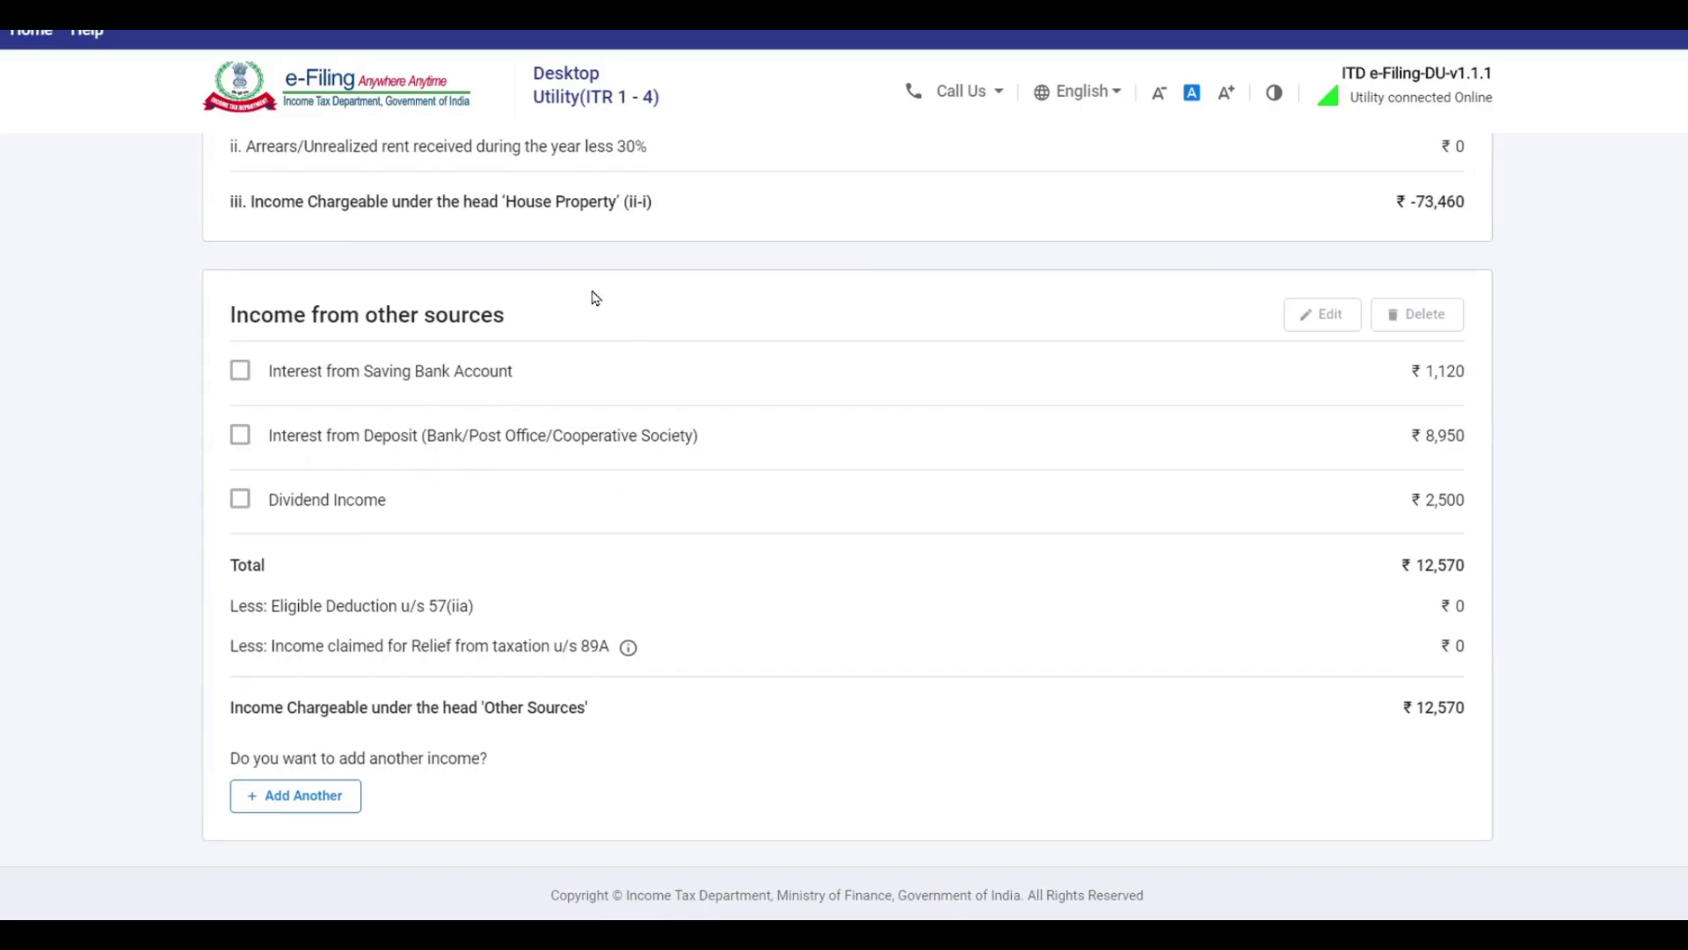
scroll(591, 298, "down", 6)
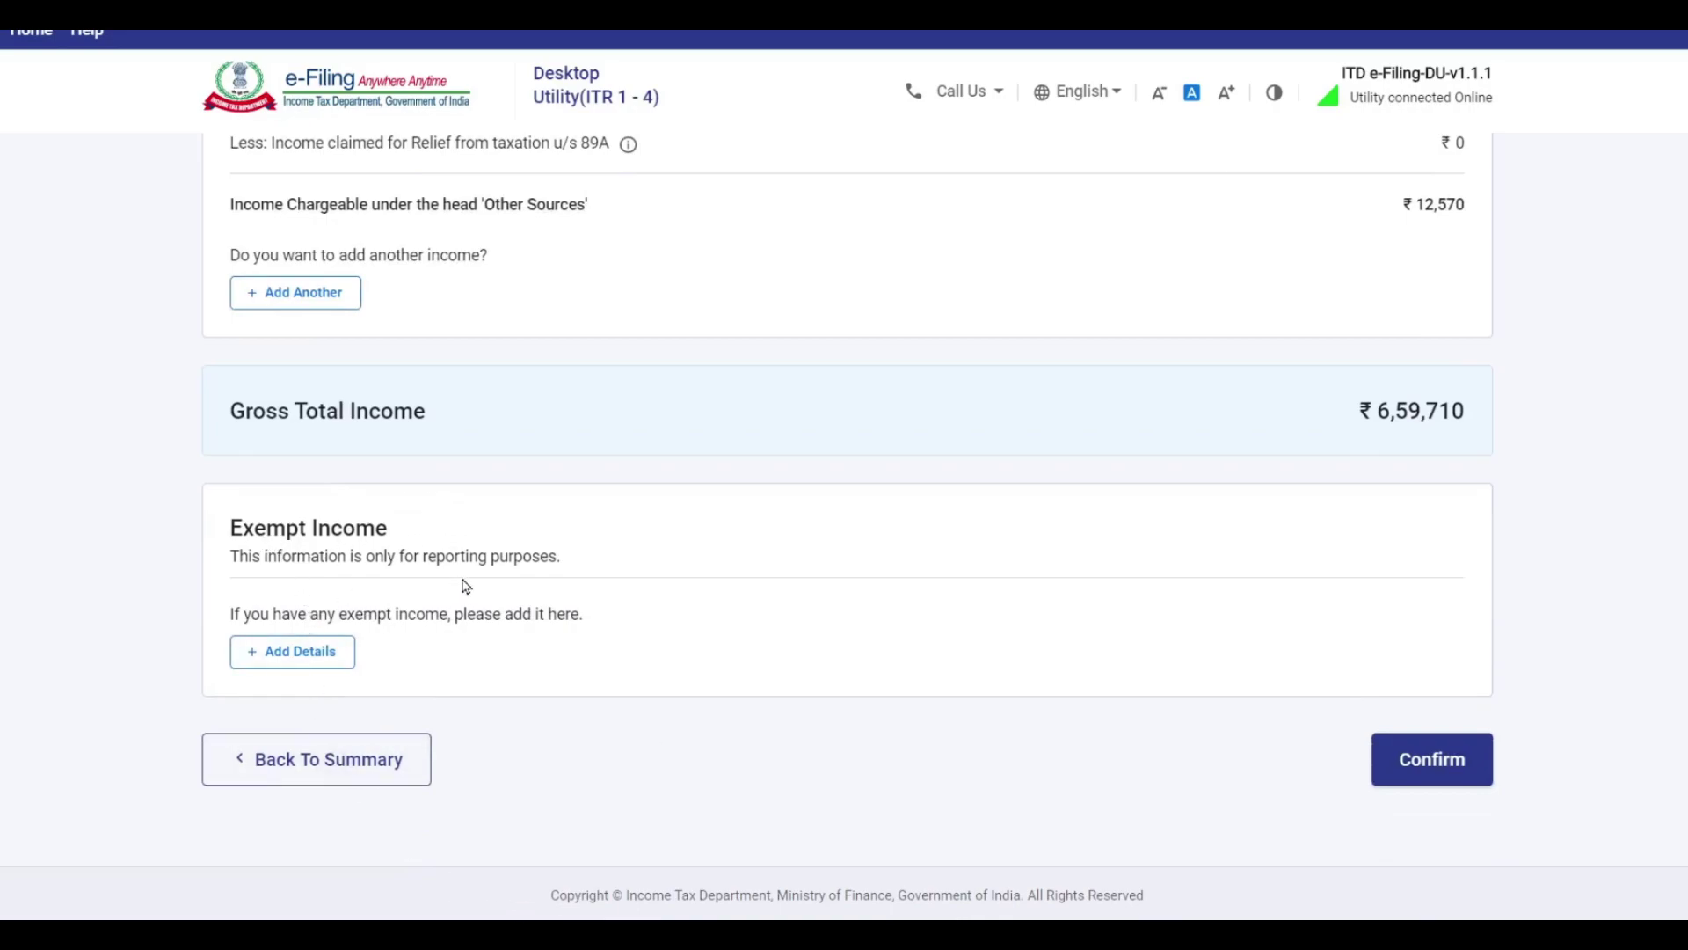
left_click(315, 666)
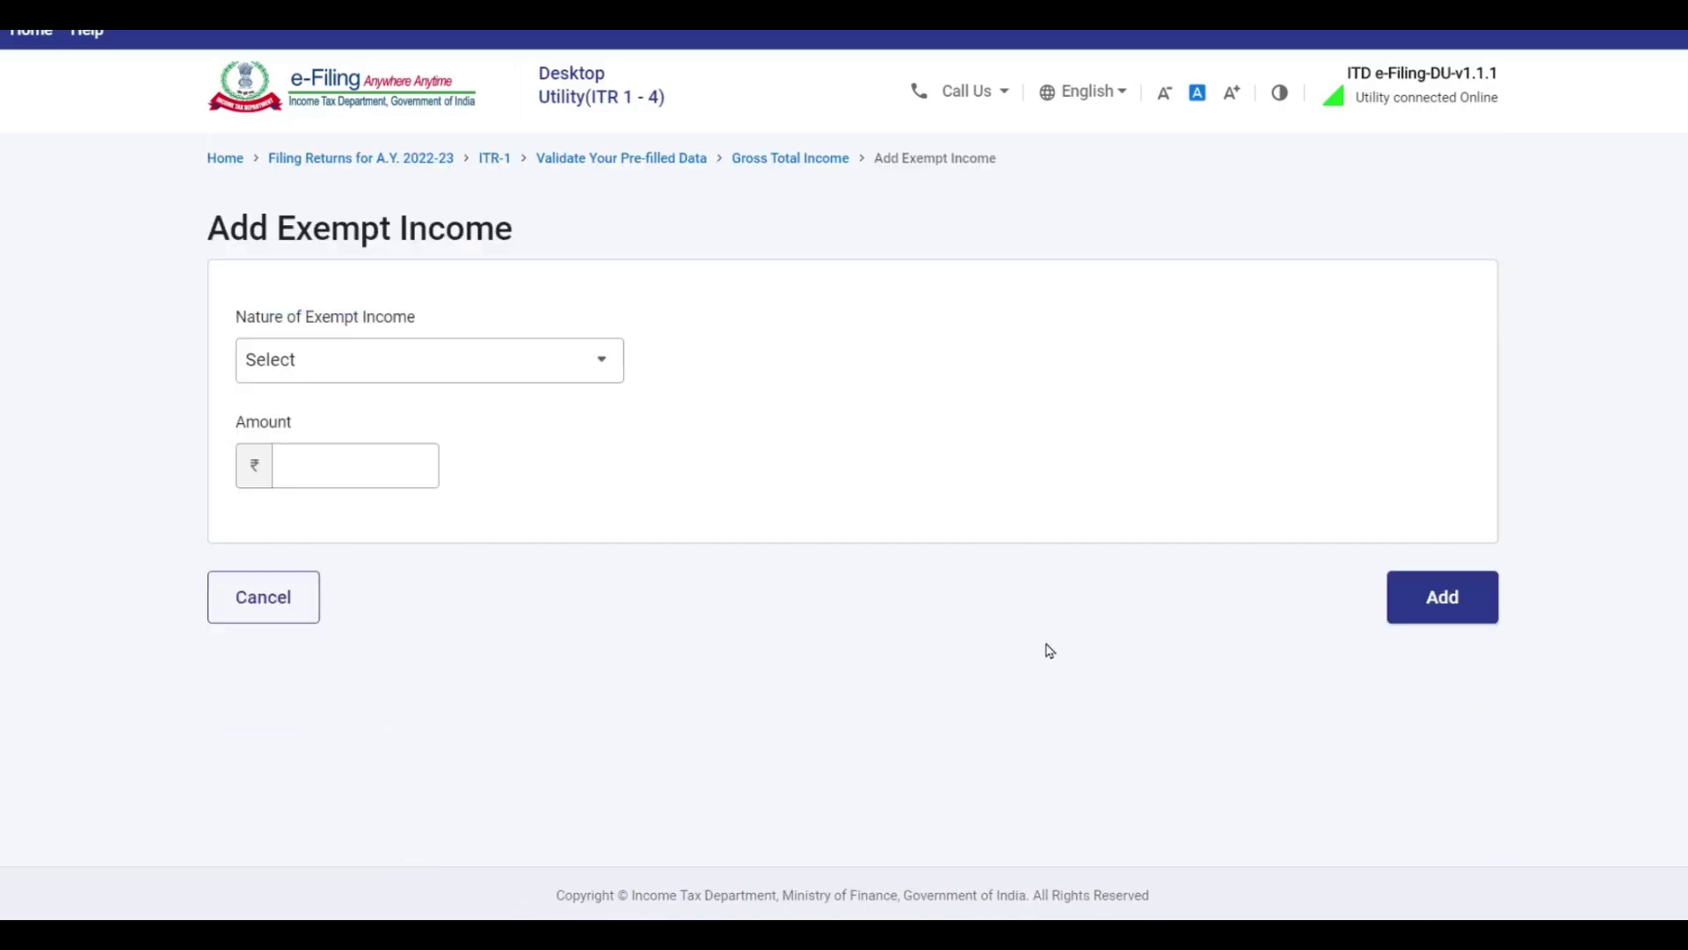
left_click(467, 362)
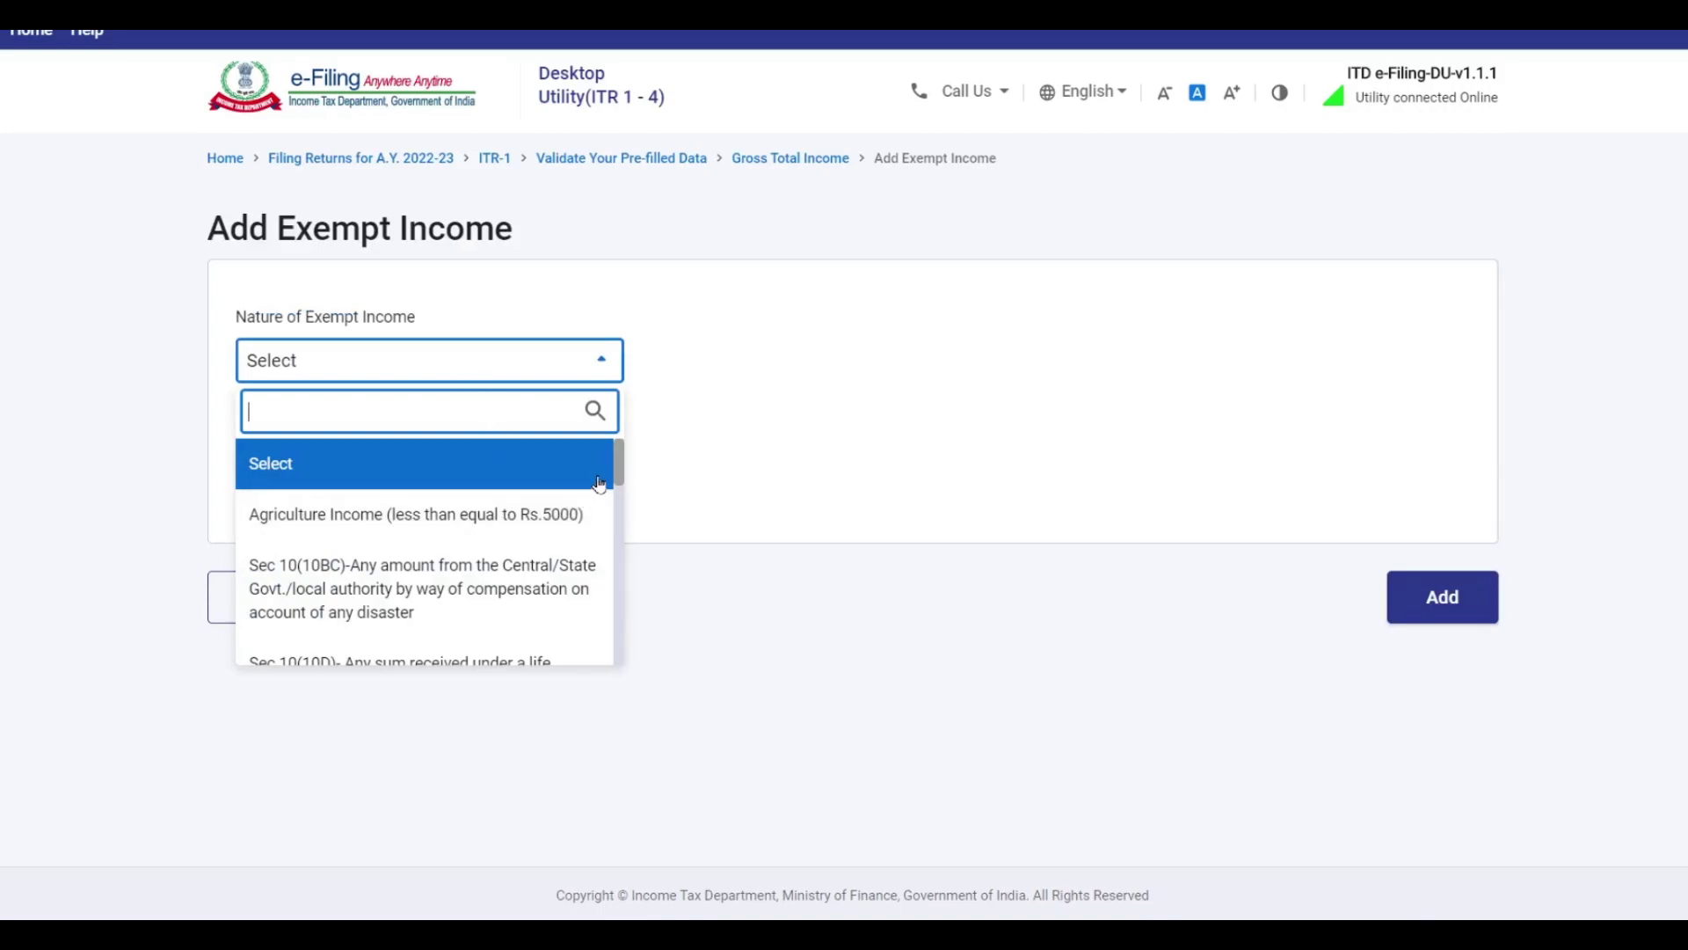
scroll(598, 488, "down", 3)
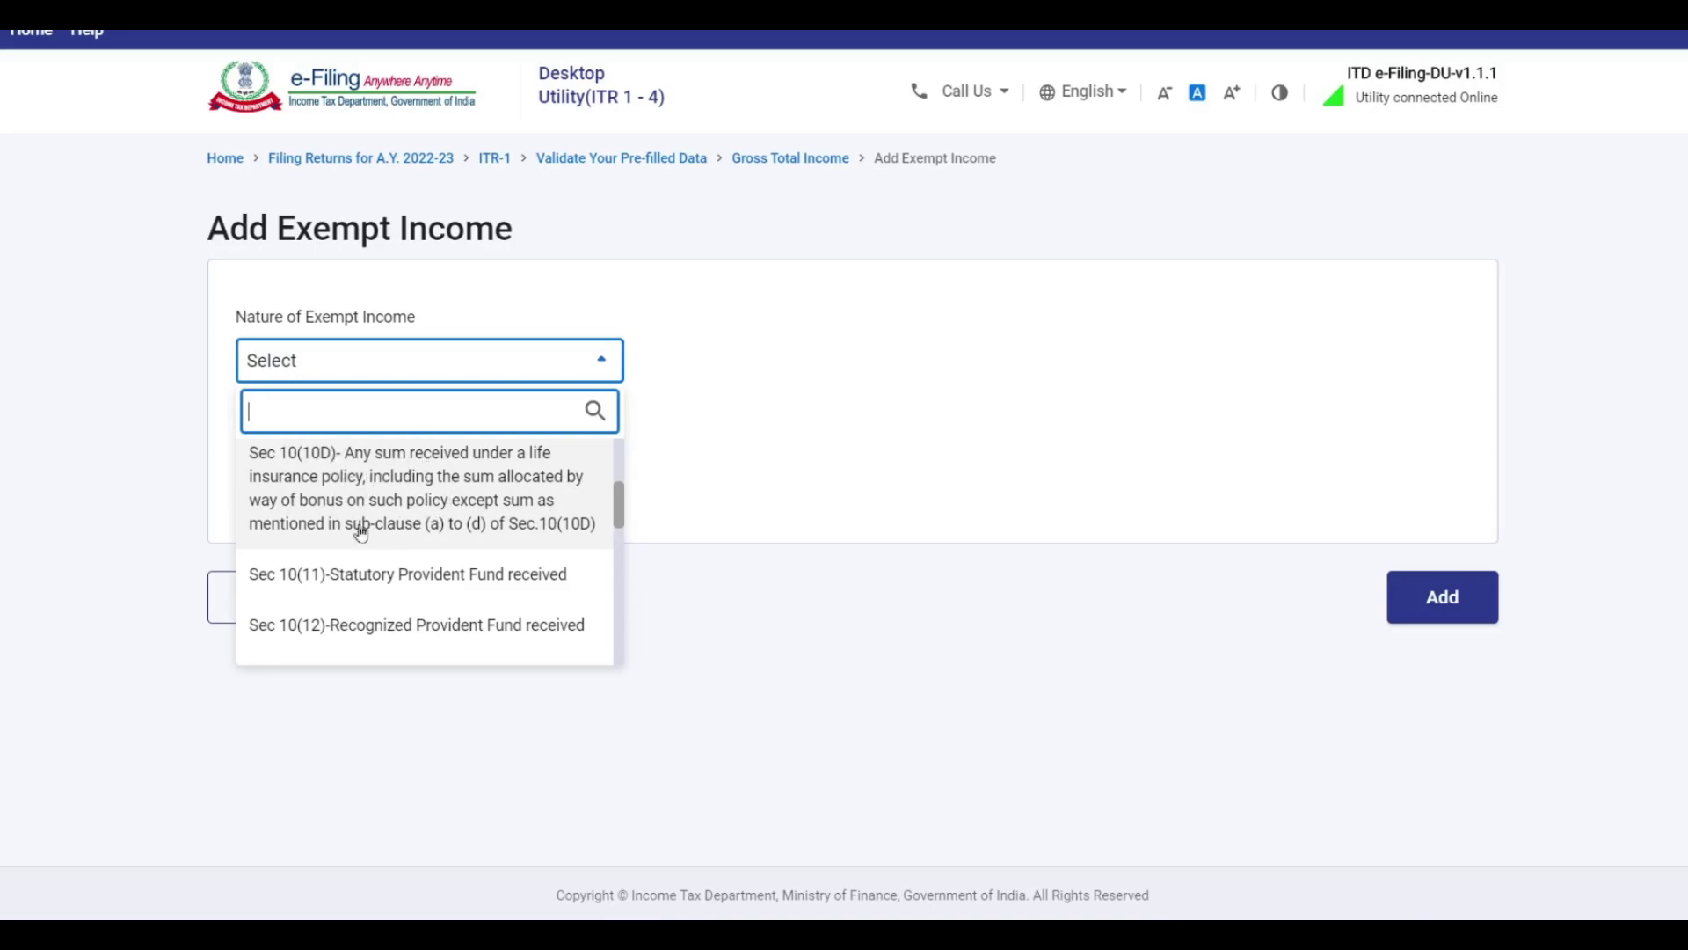
left_click_drag(622, 507, 615, 643)
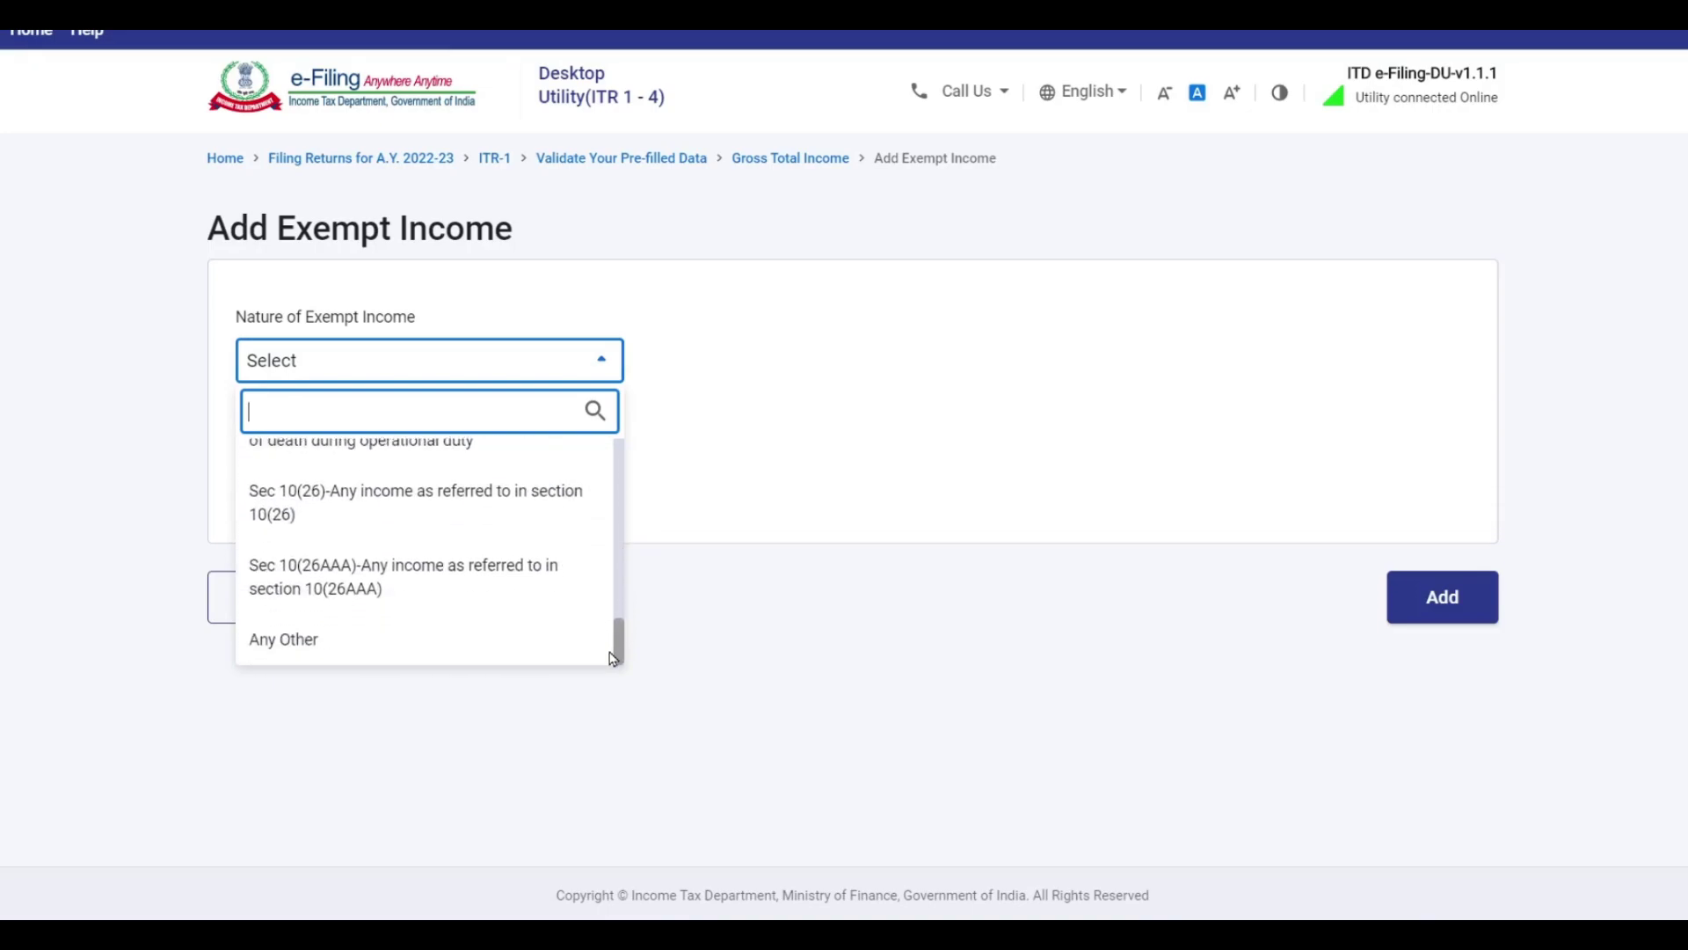
left_click(314, 649)
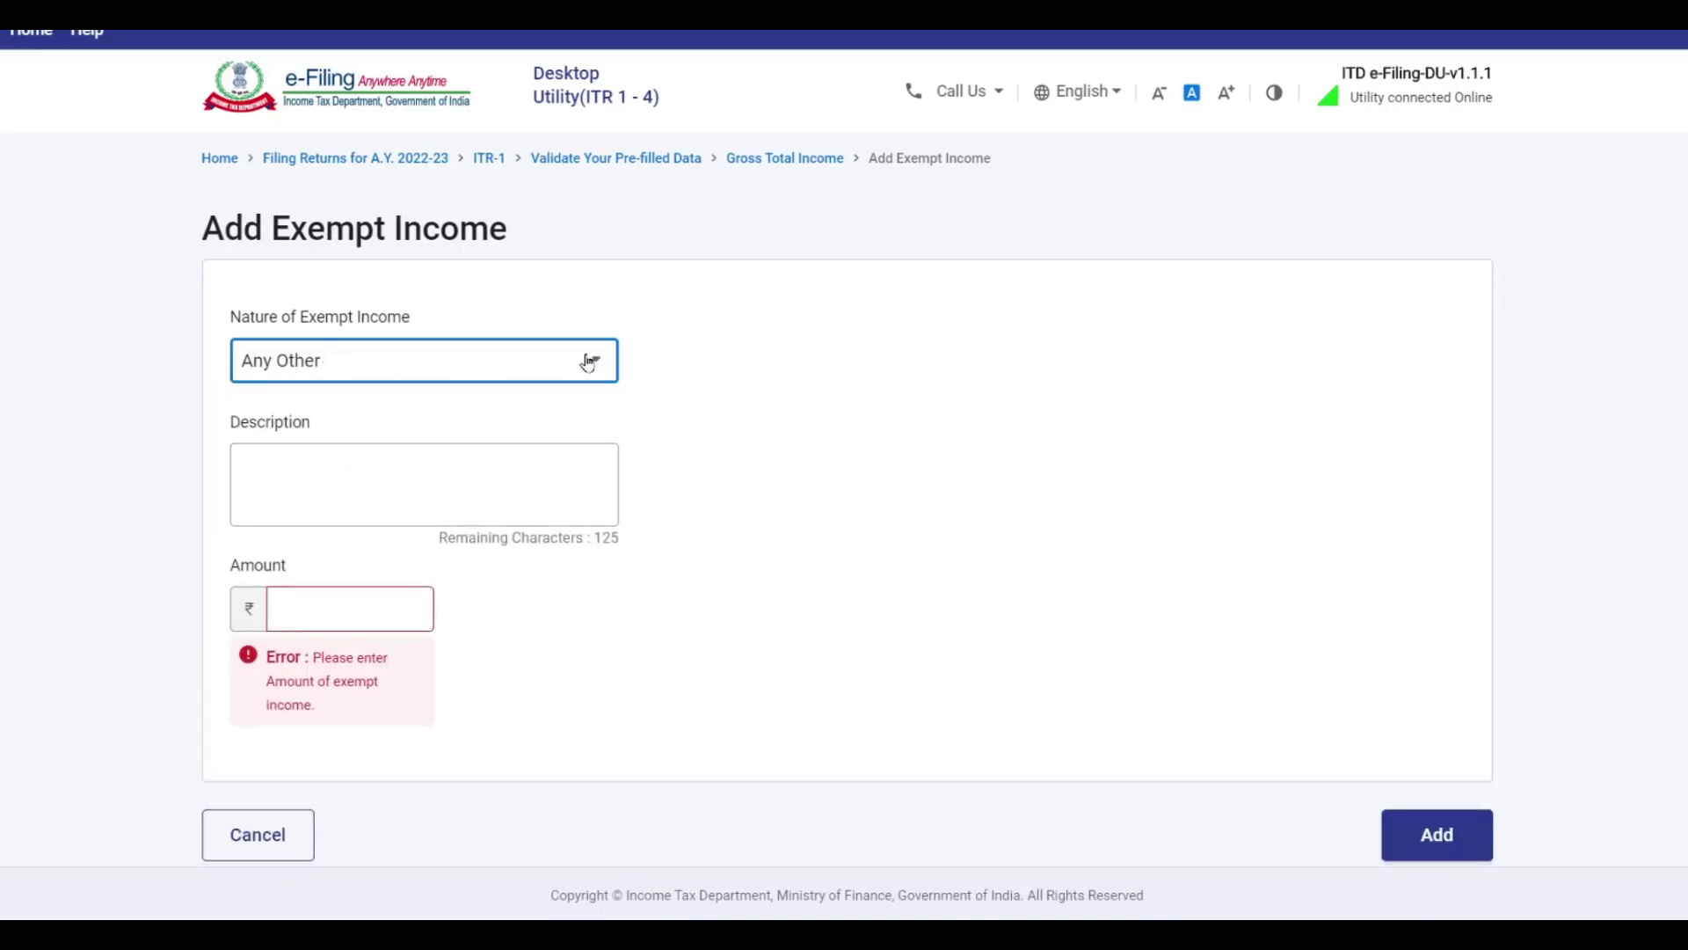
left_click(317, 471)
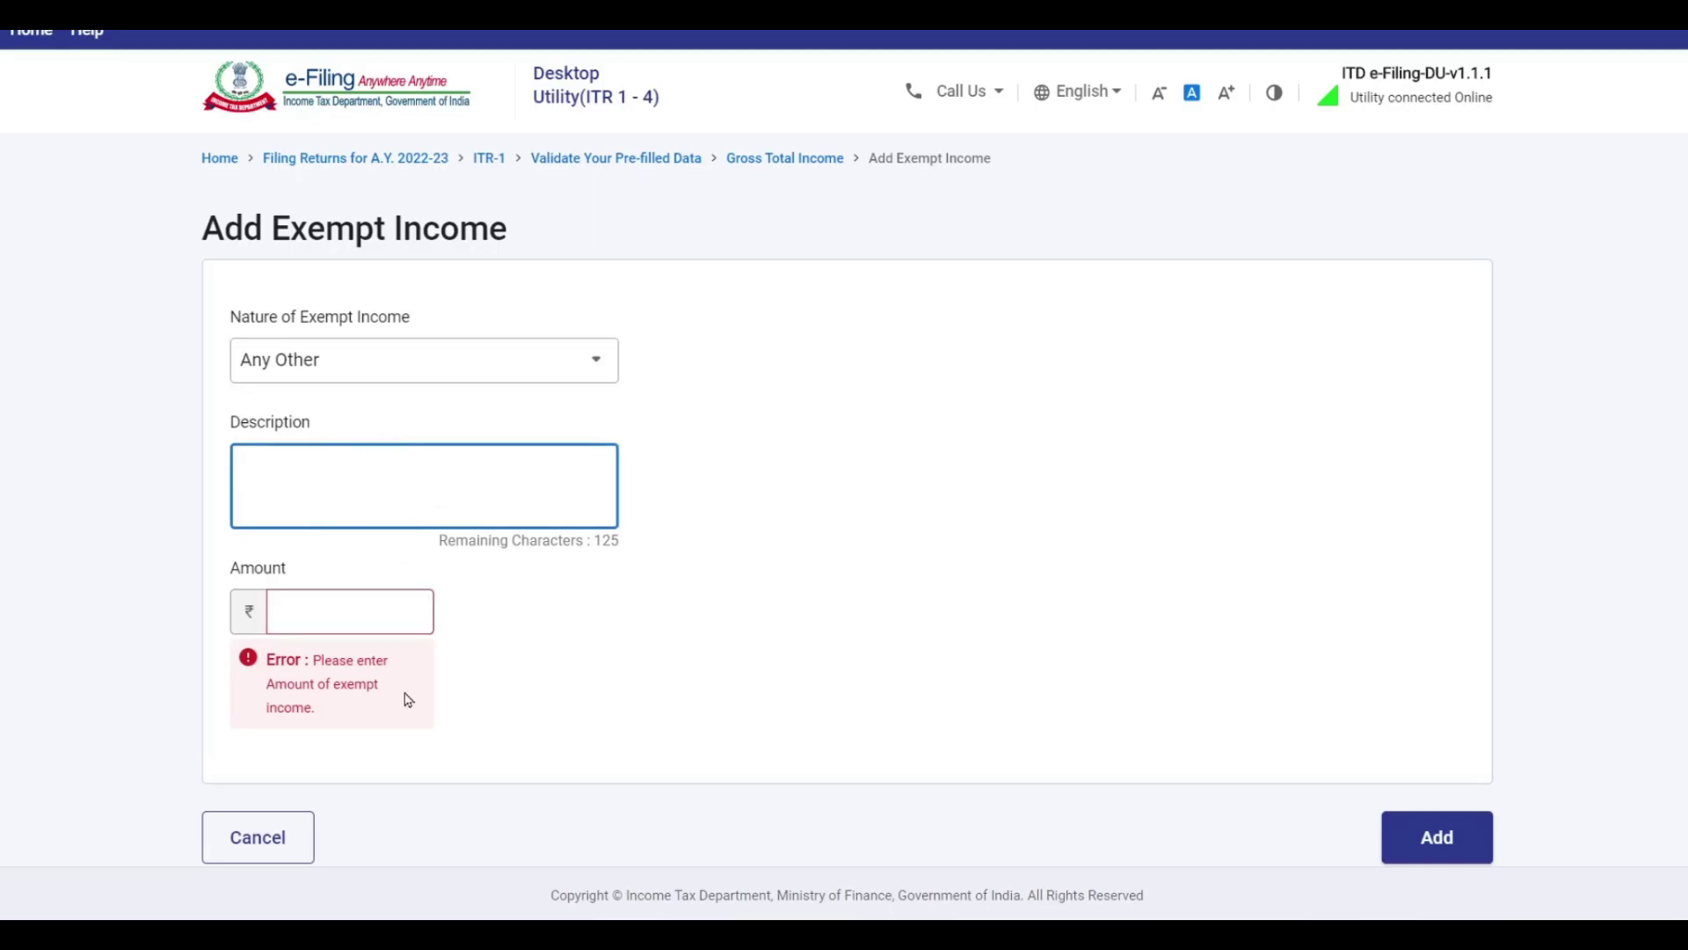
left_click(343, 610)
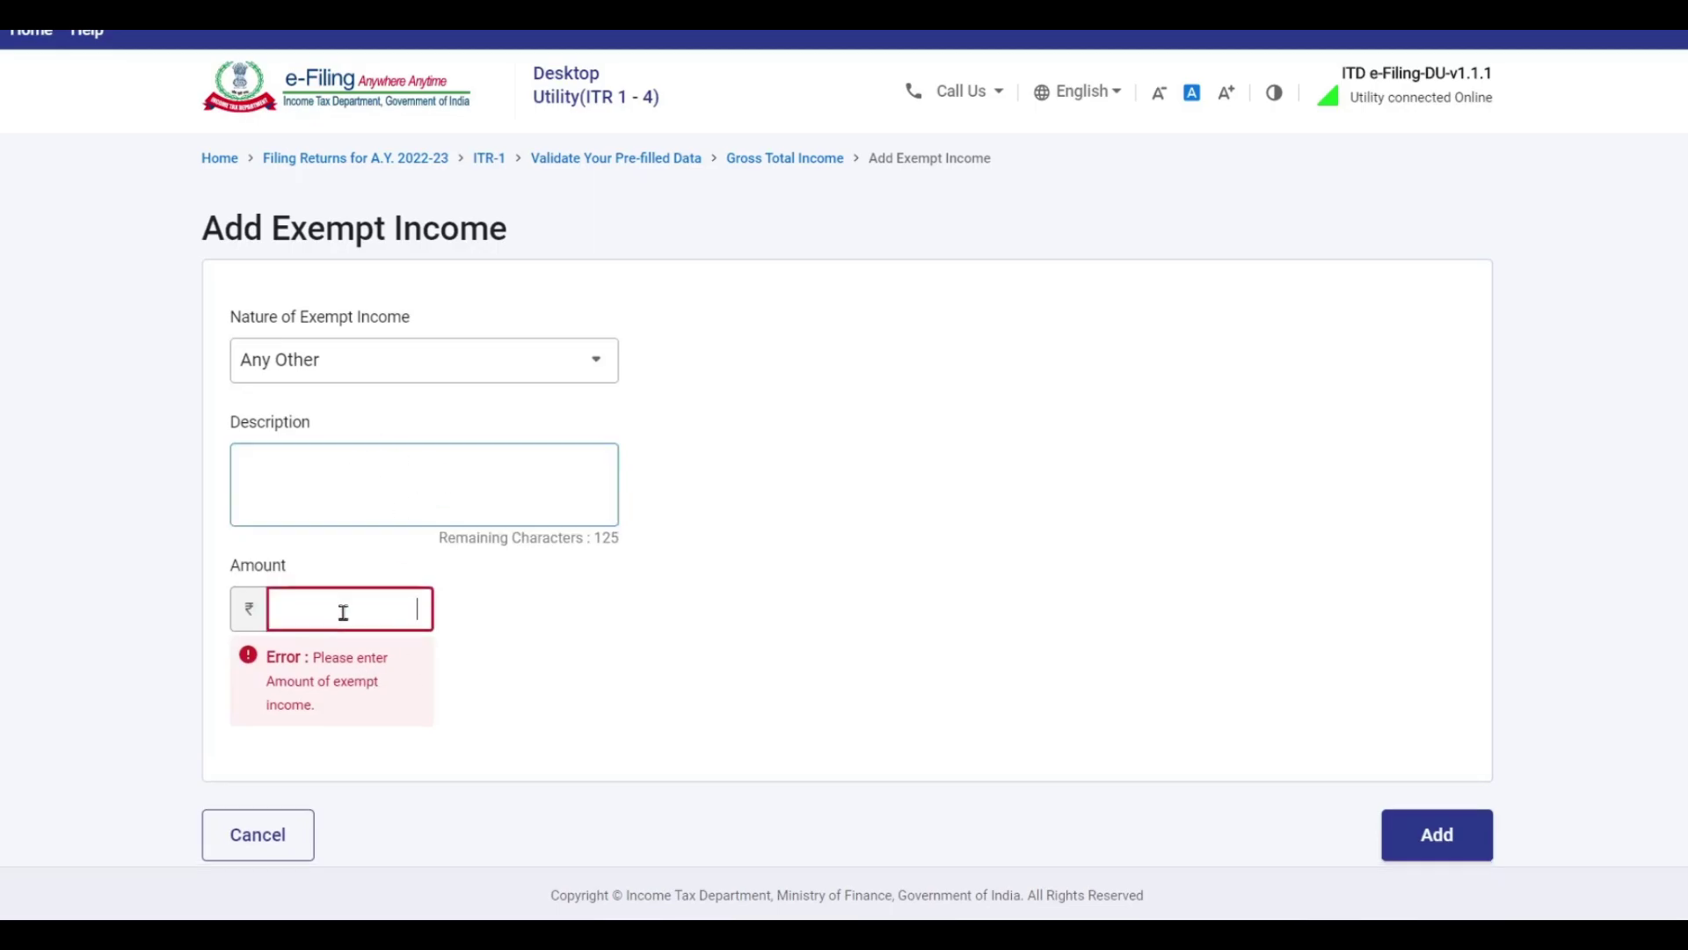
left_click(264, 837)
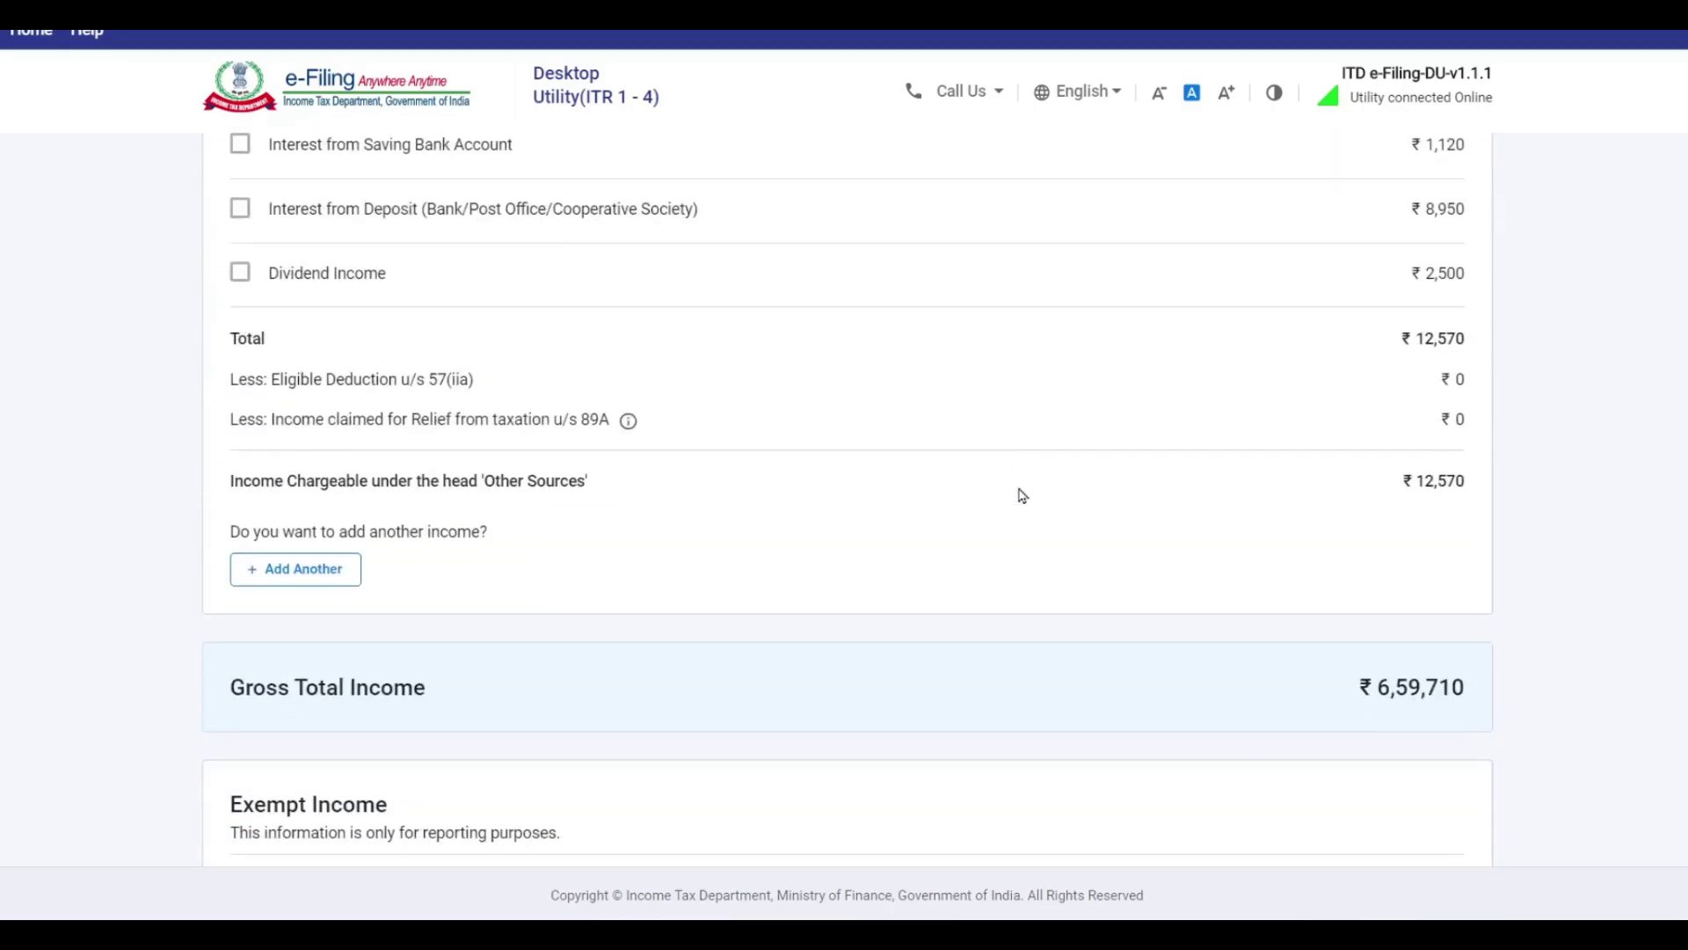
Confirm the Gross Total Income of ₹6,59,710.
scroll(1020, 495, "up", 15)
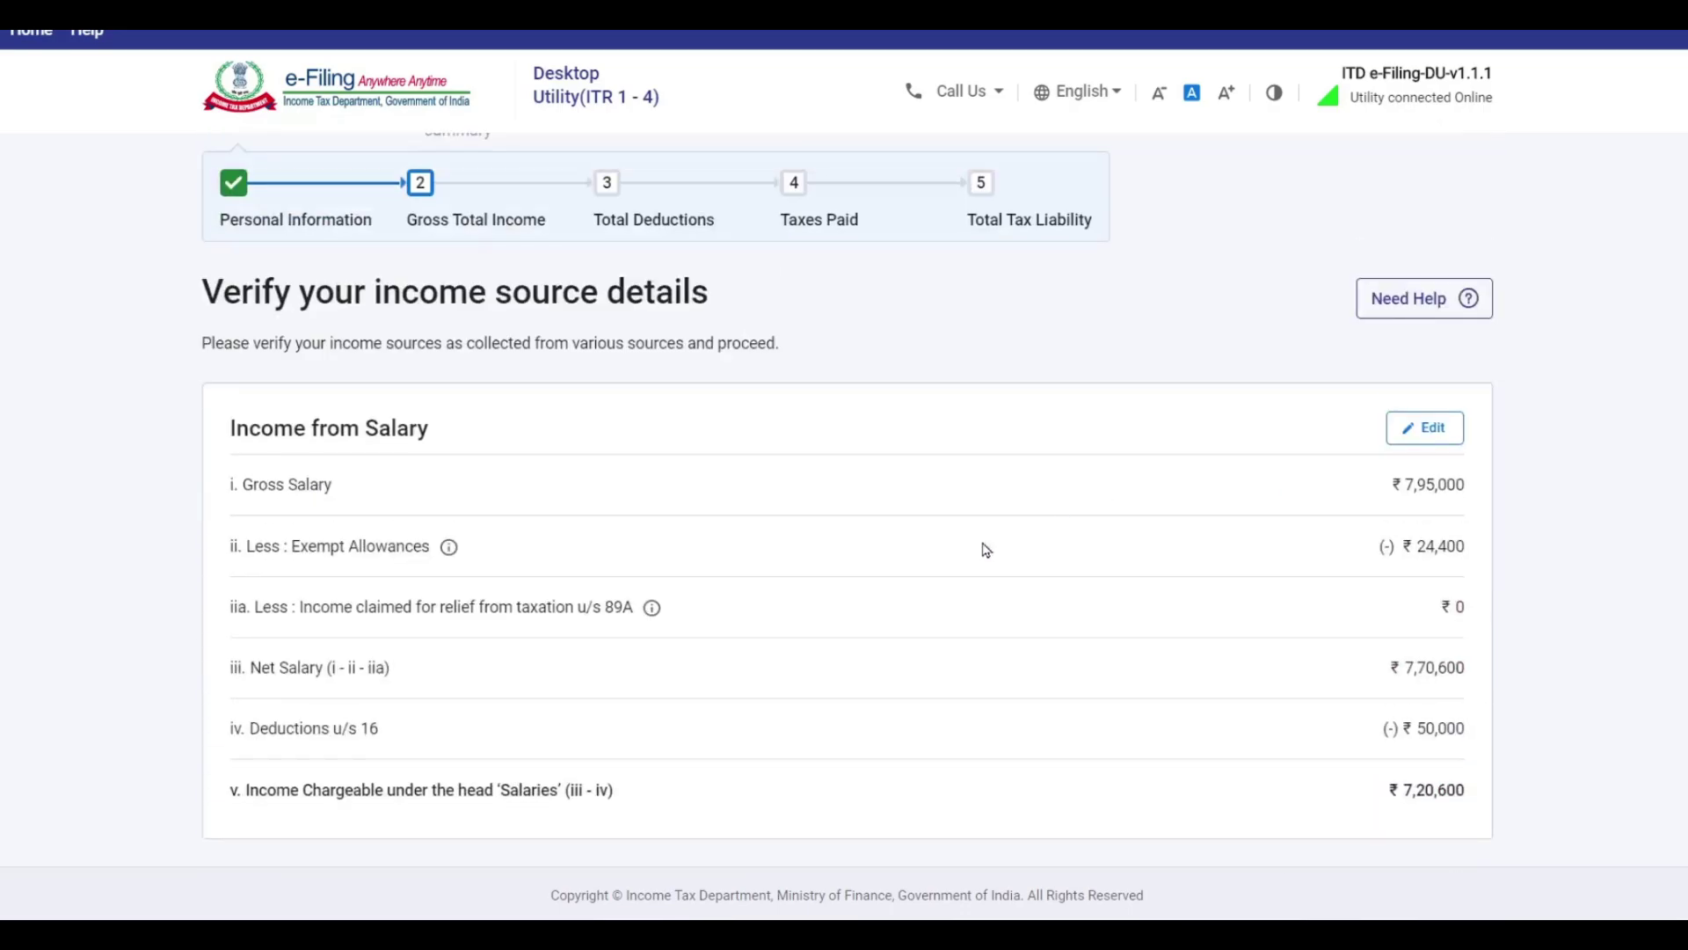
scroll(1153, 416, "down", 10)
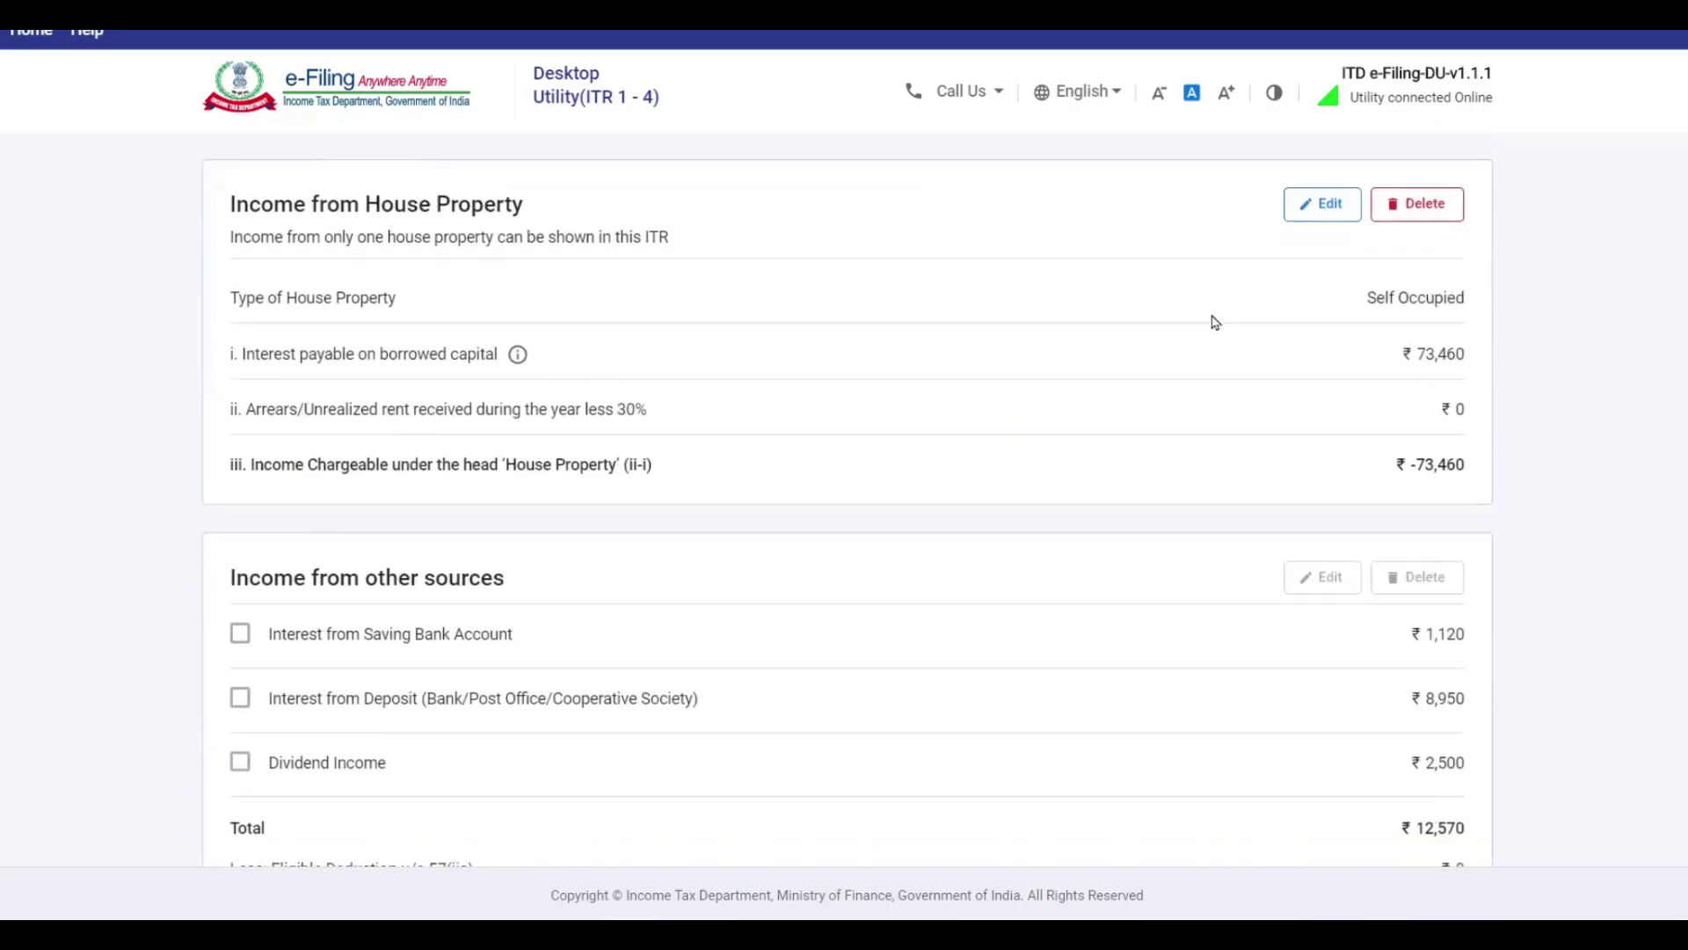
scroll(1266, 385, "down", 5)
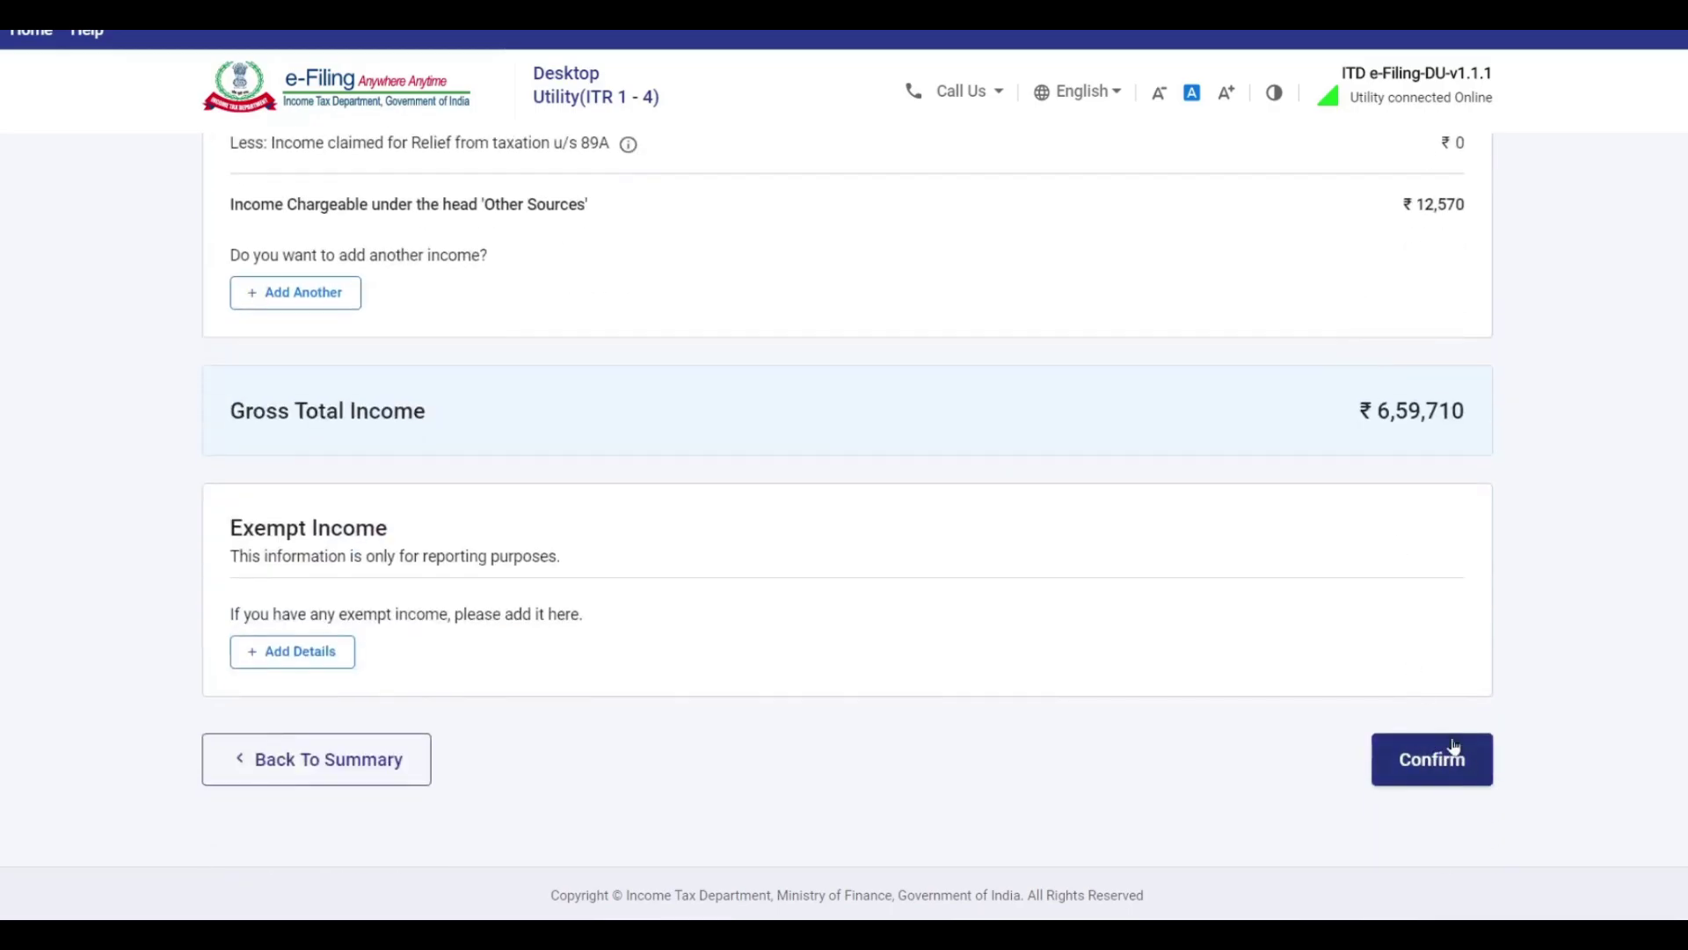
left_click(1446, 764)
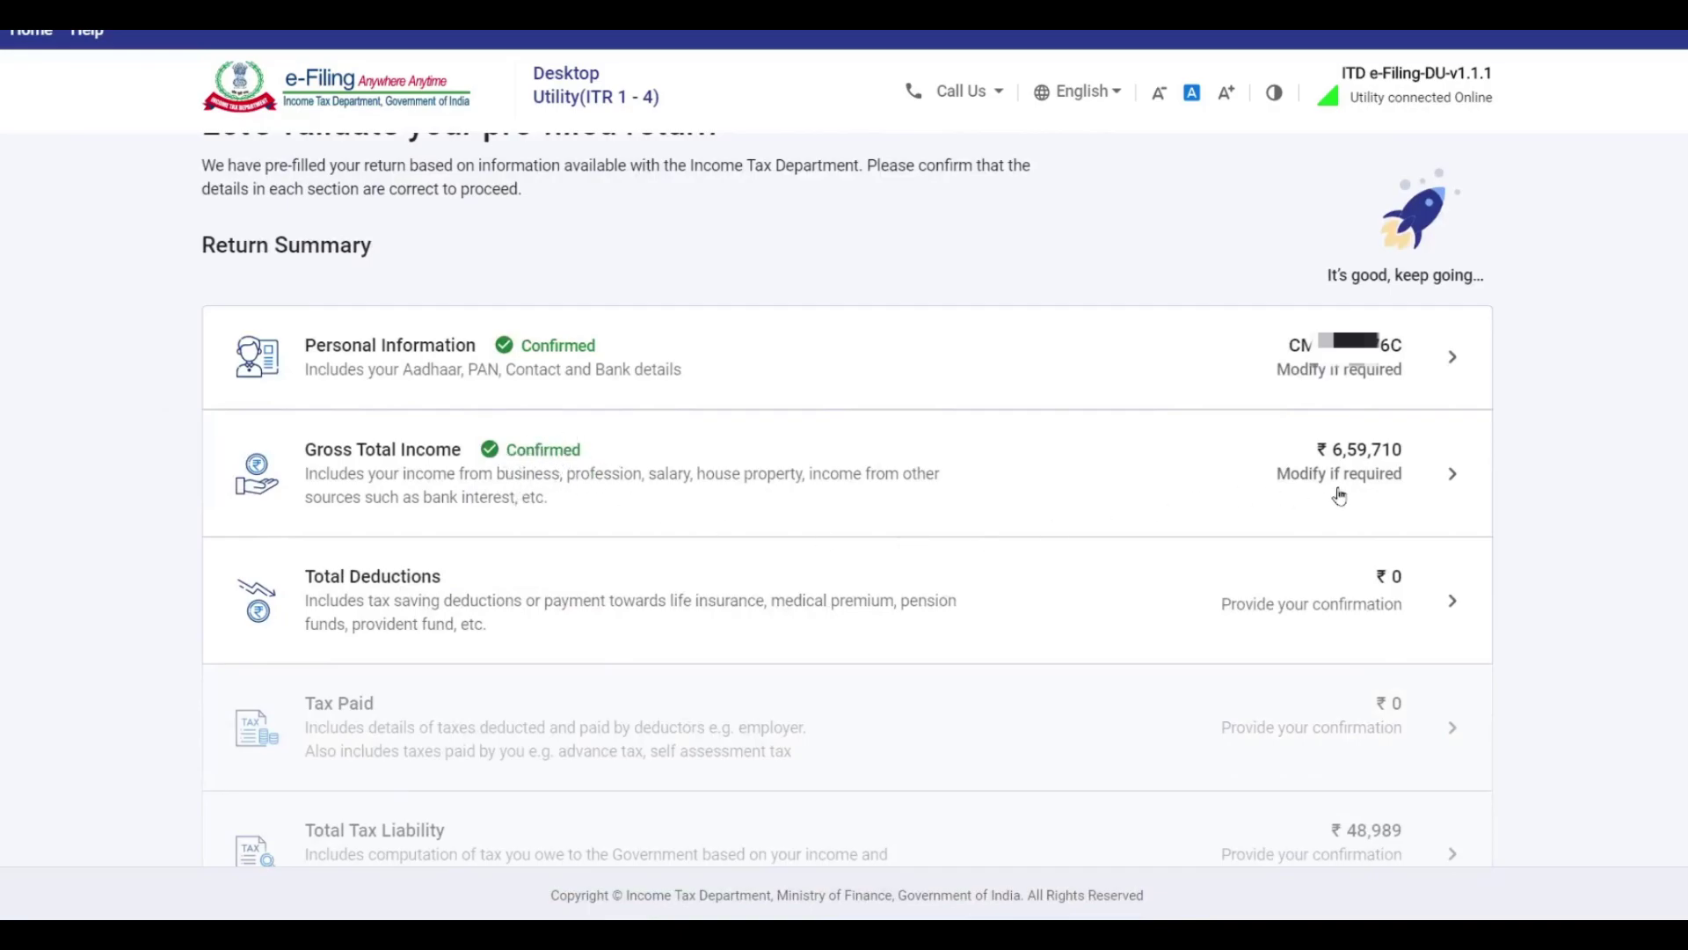
Open Total Deductions and skip the deduction eligibility questions.
scroll(672, 636, "down", 3)
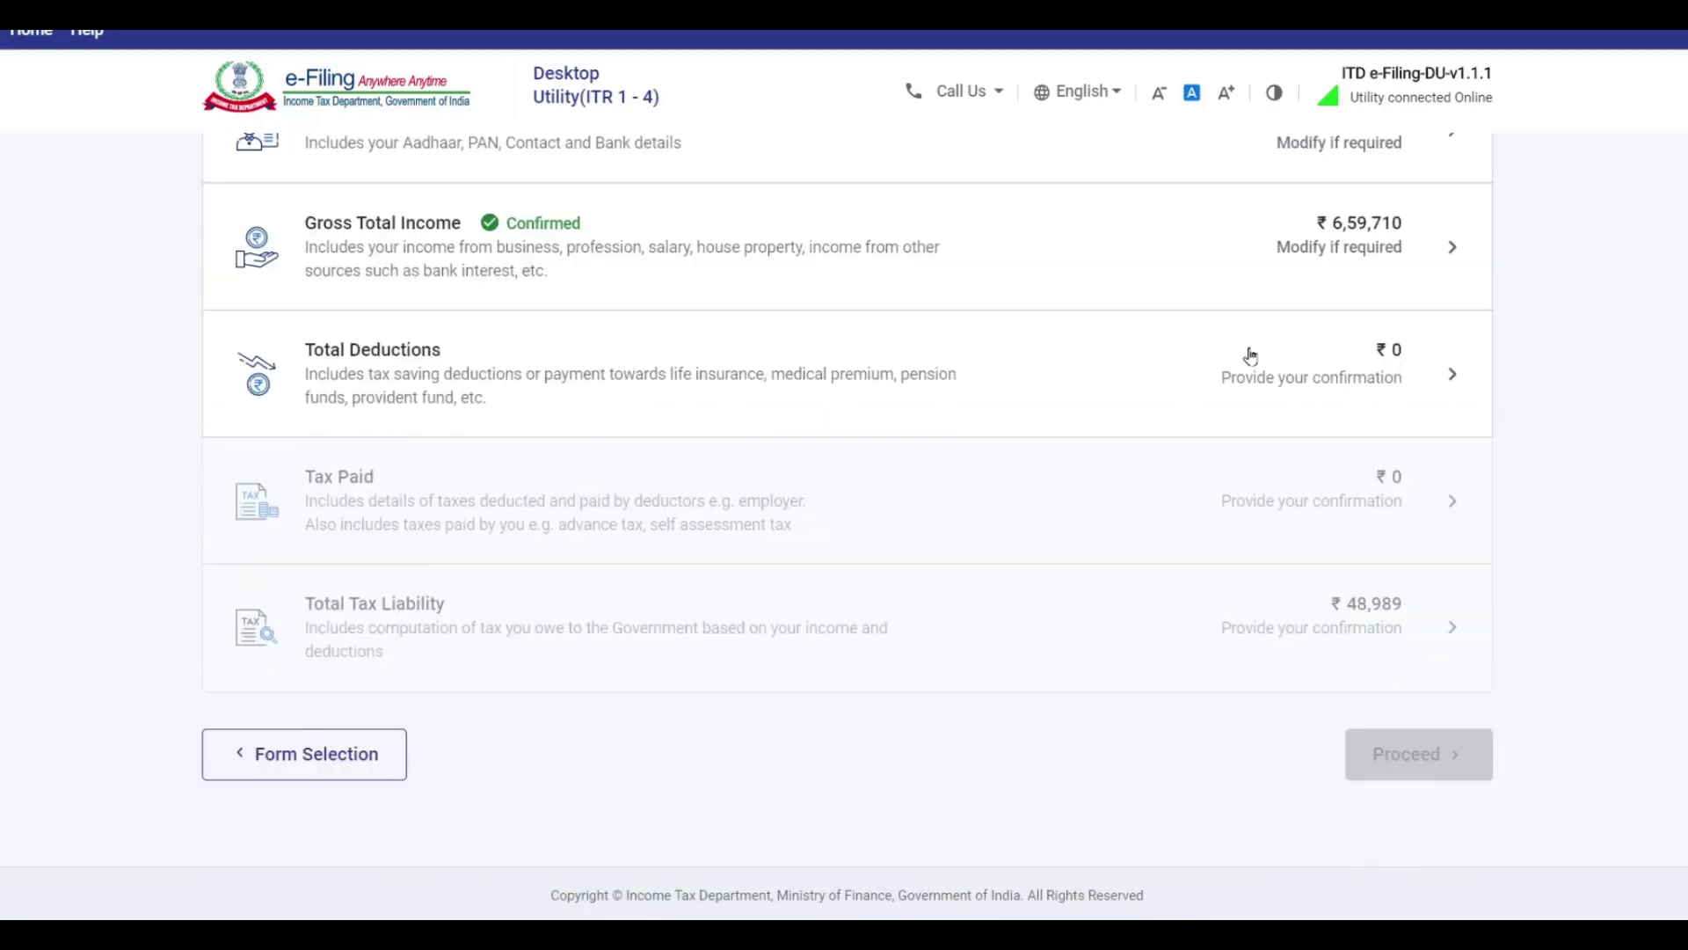
left_click(1419, 384)
scroll(566, 472, "down", 12)
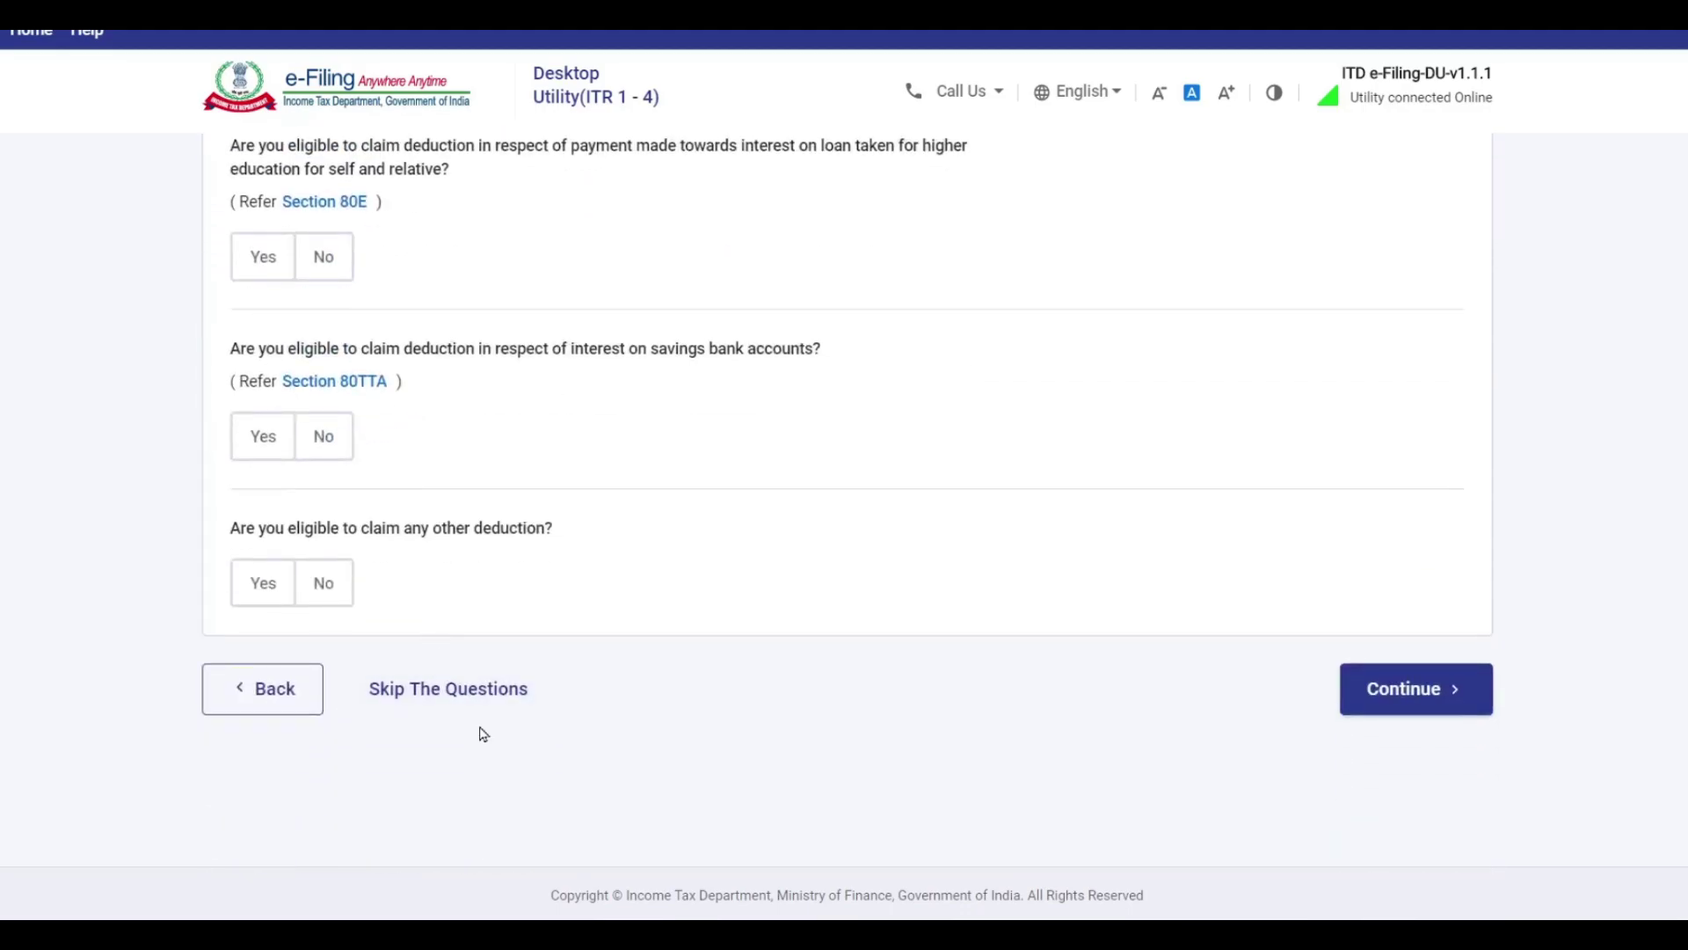
left_click(479, 700)
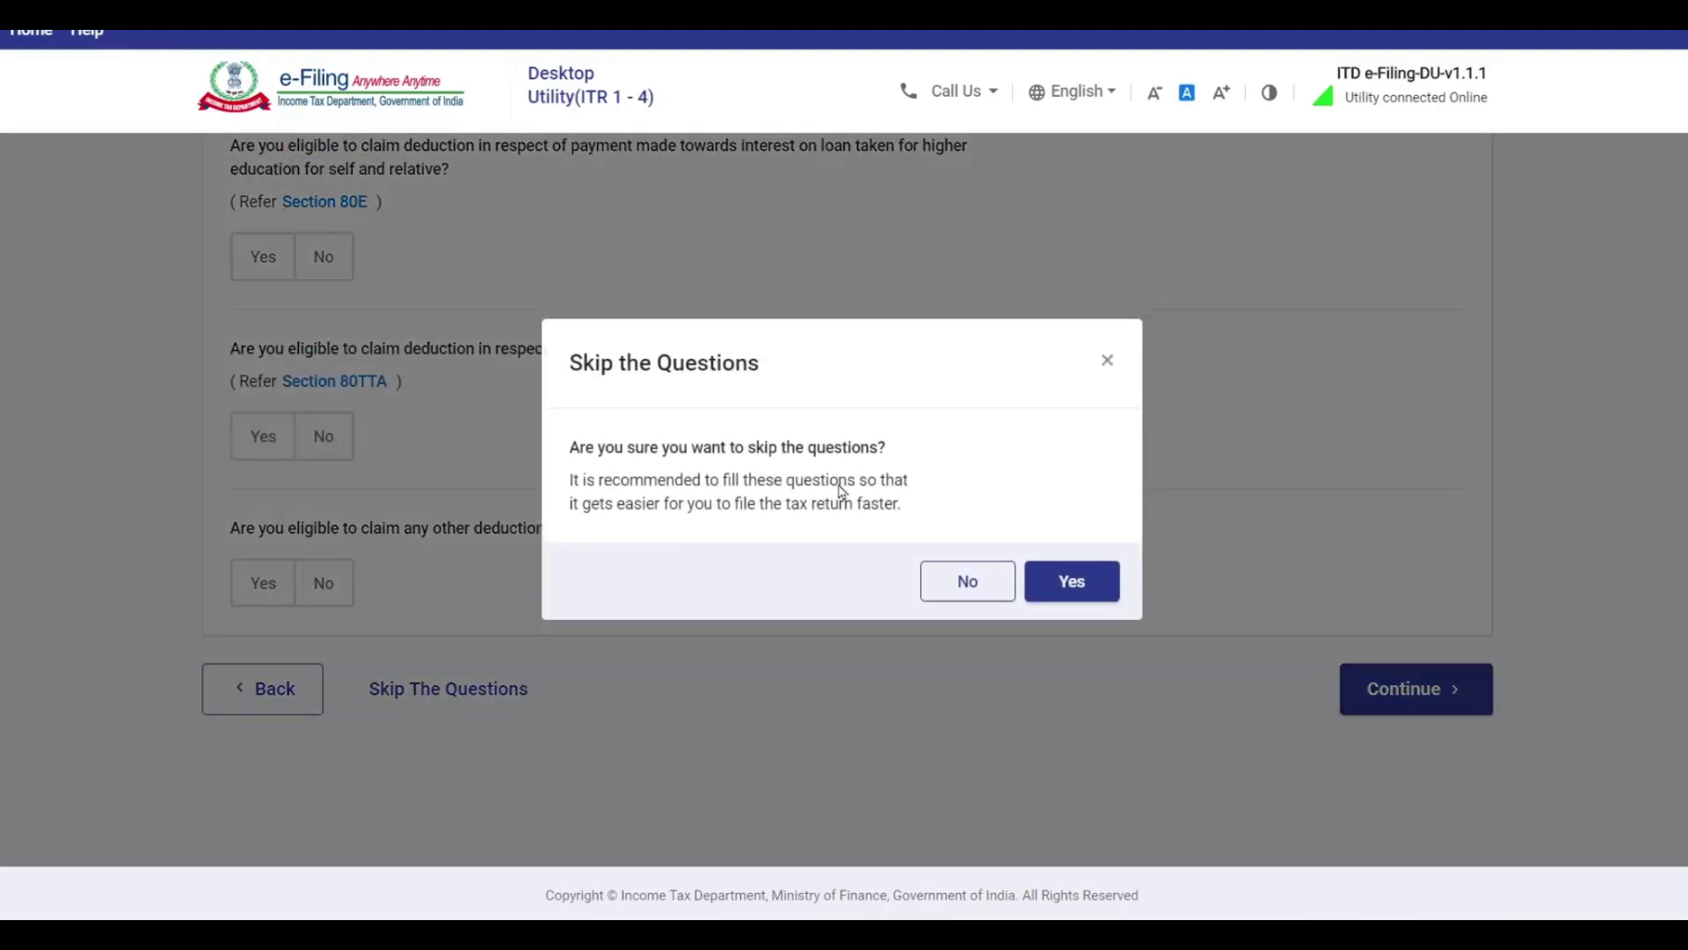
left_click(1069, 580)
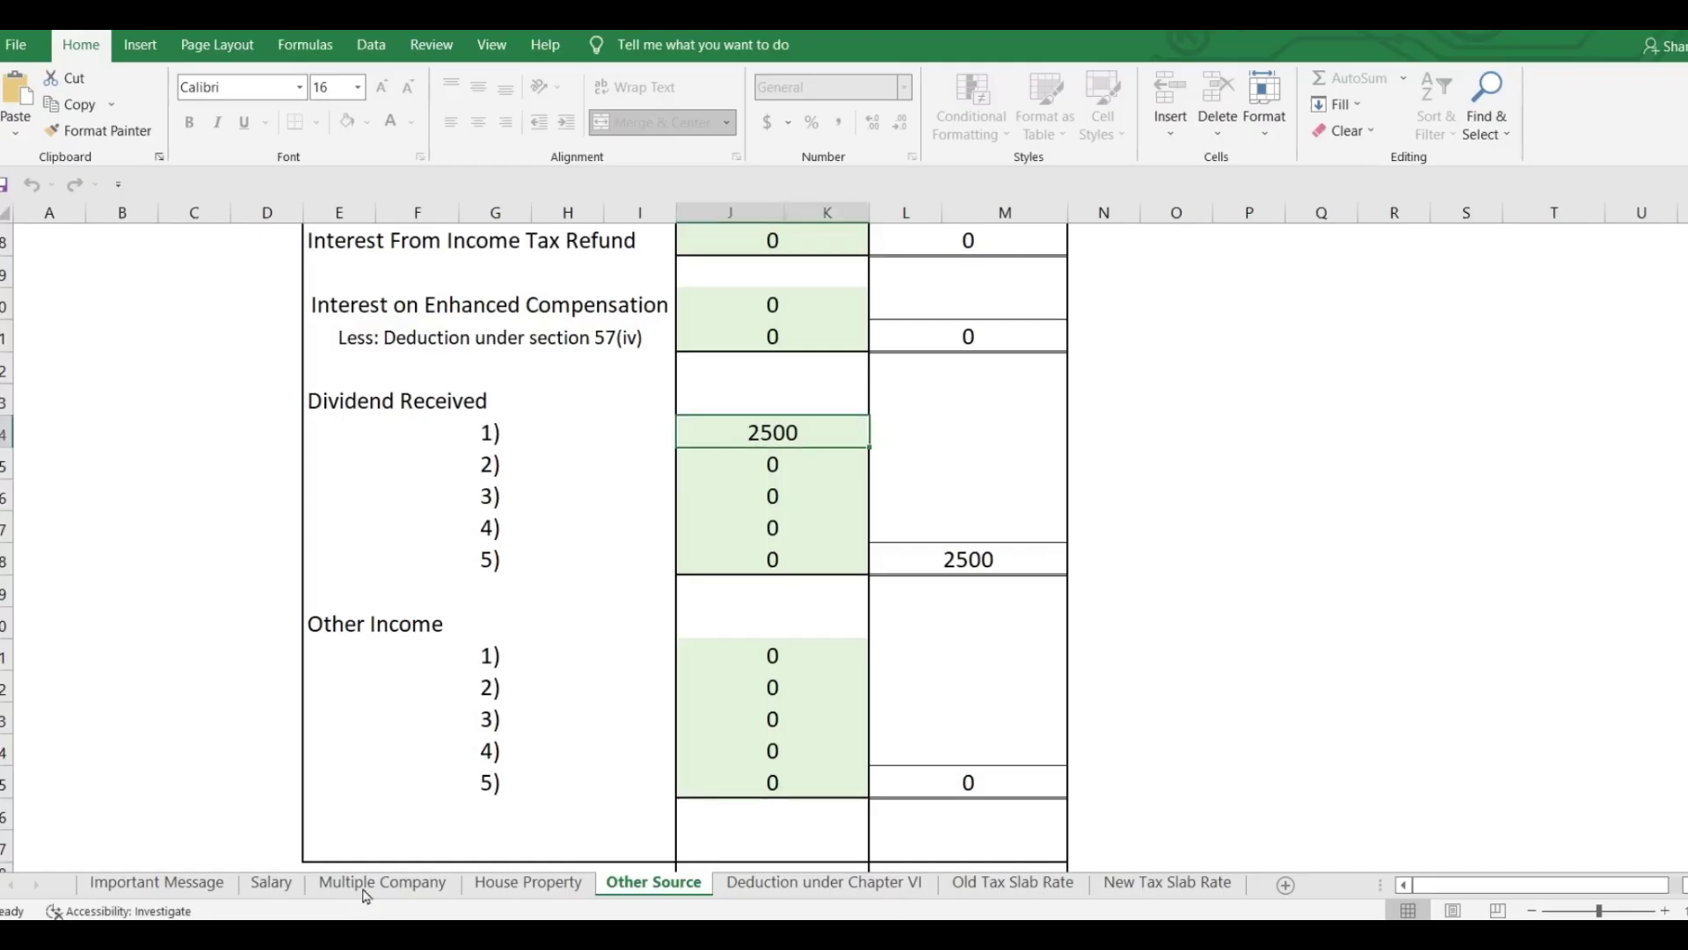
Review the Deduction under Chapter VI sheet in Excel.
left_click(818, 883)
scroll(1194, 583, "up", 10)
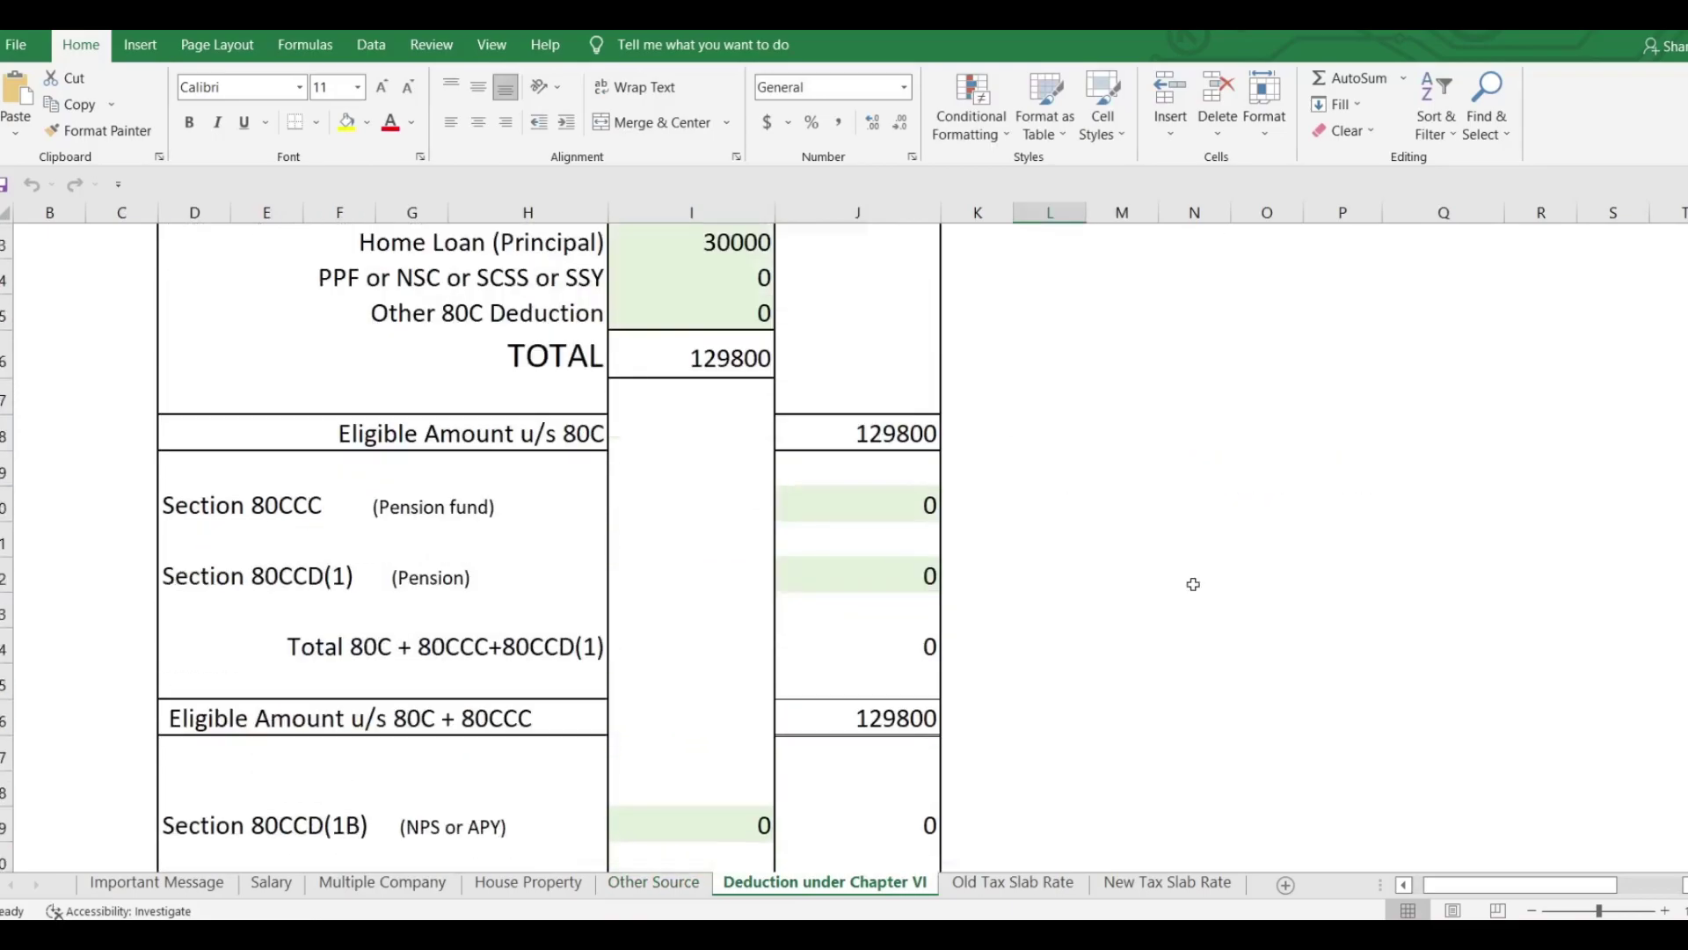
scroll(1195, 583, "down", 1)
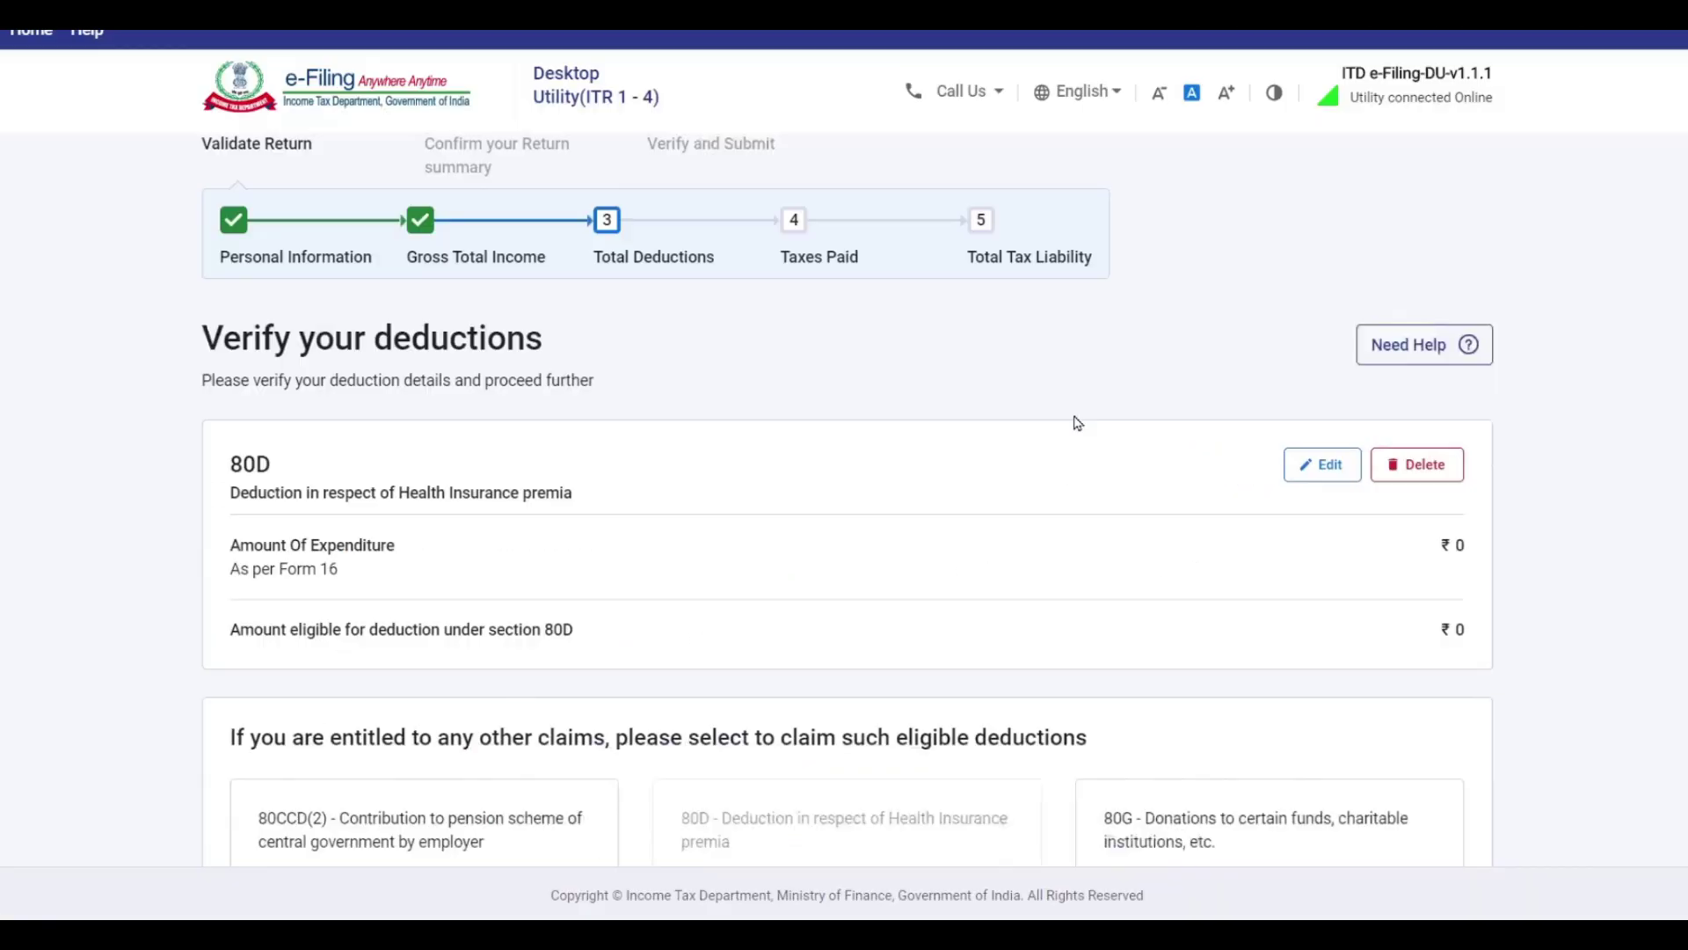
scroll(298, 381, "down", 2)
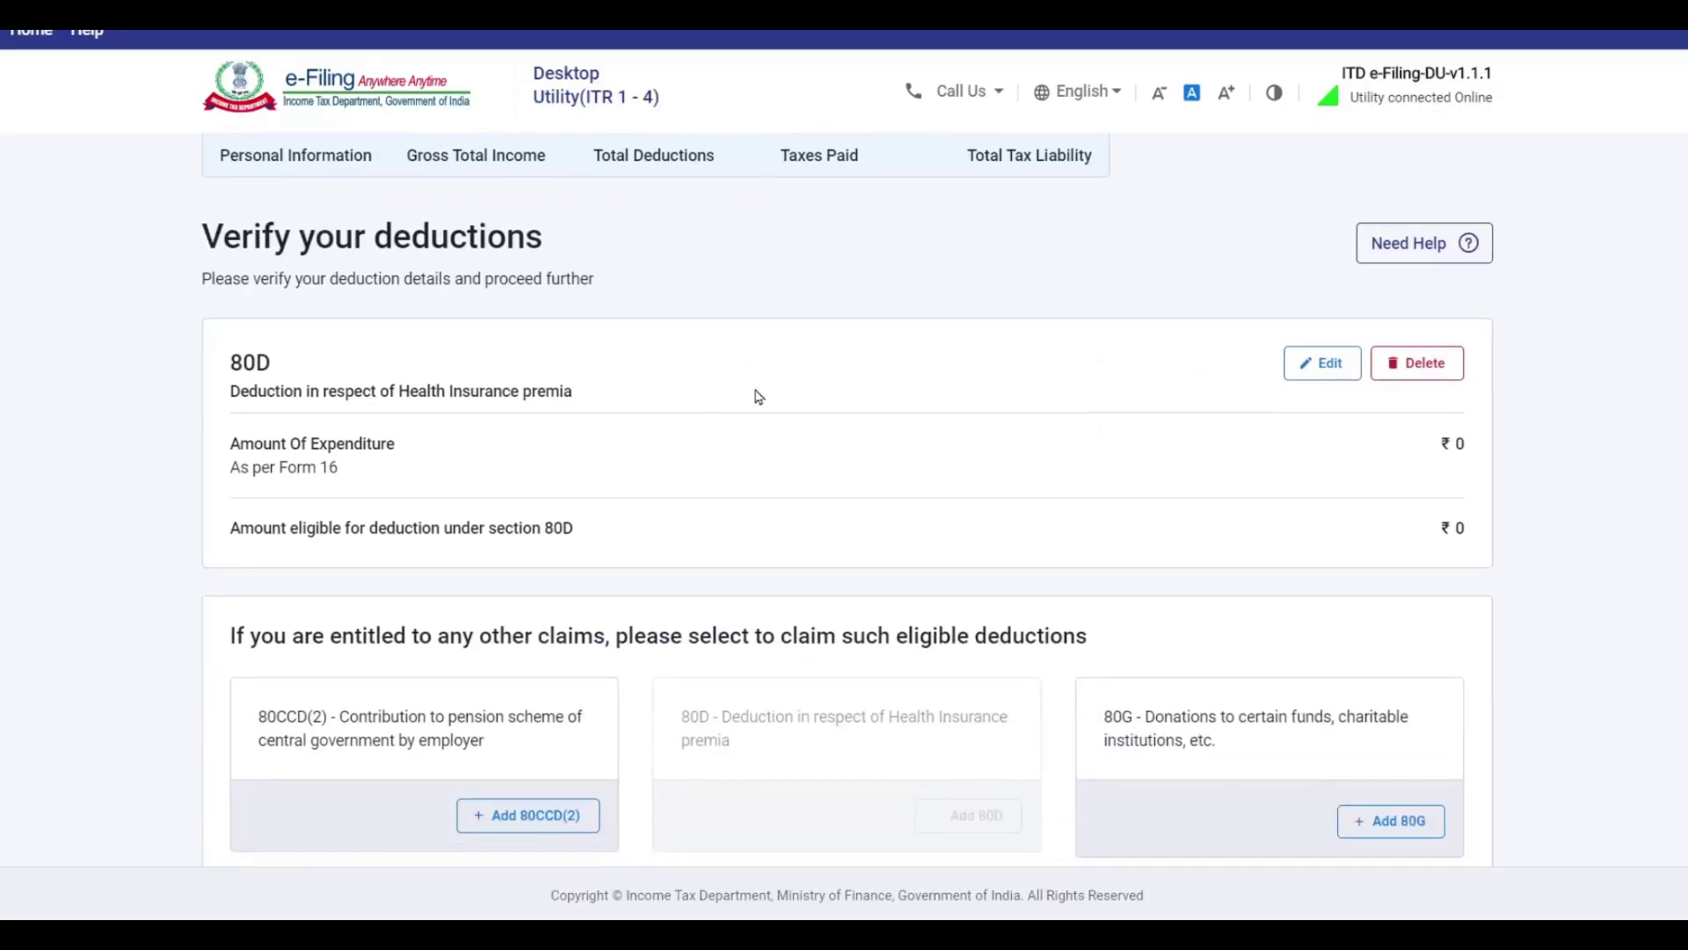
Edit 80D: answer No for self/family senior citizen and enter 13310 health insurance premium.
left_click(1323, 363)
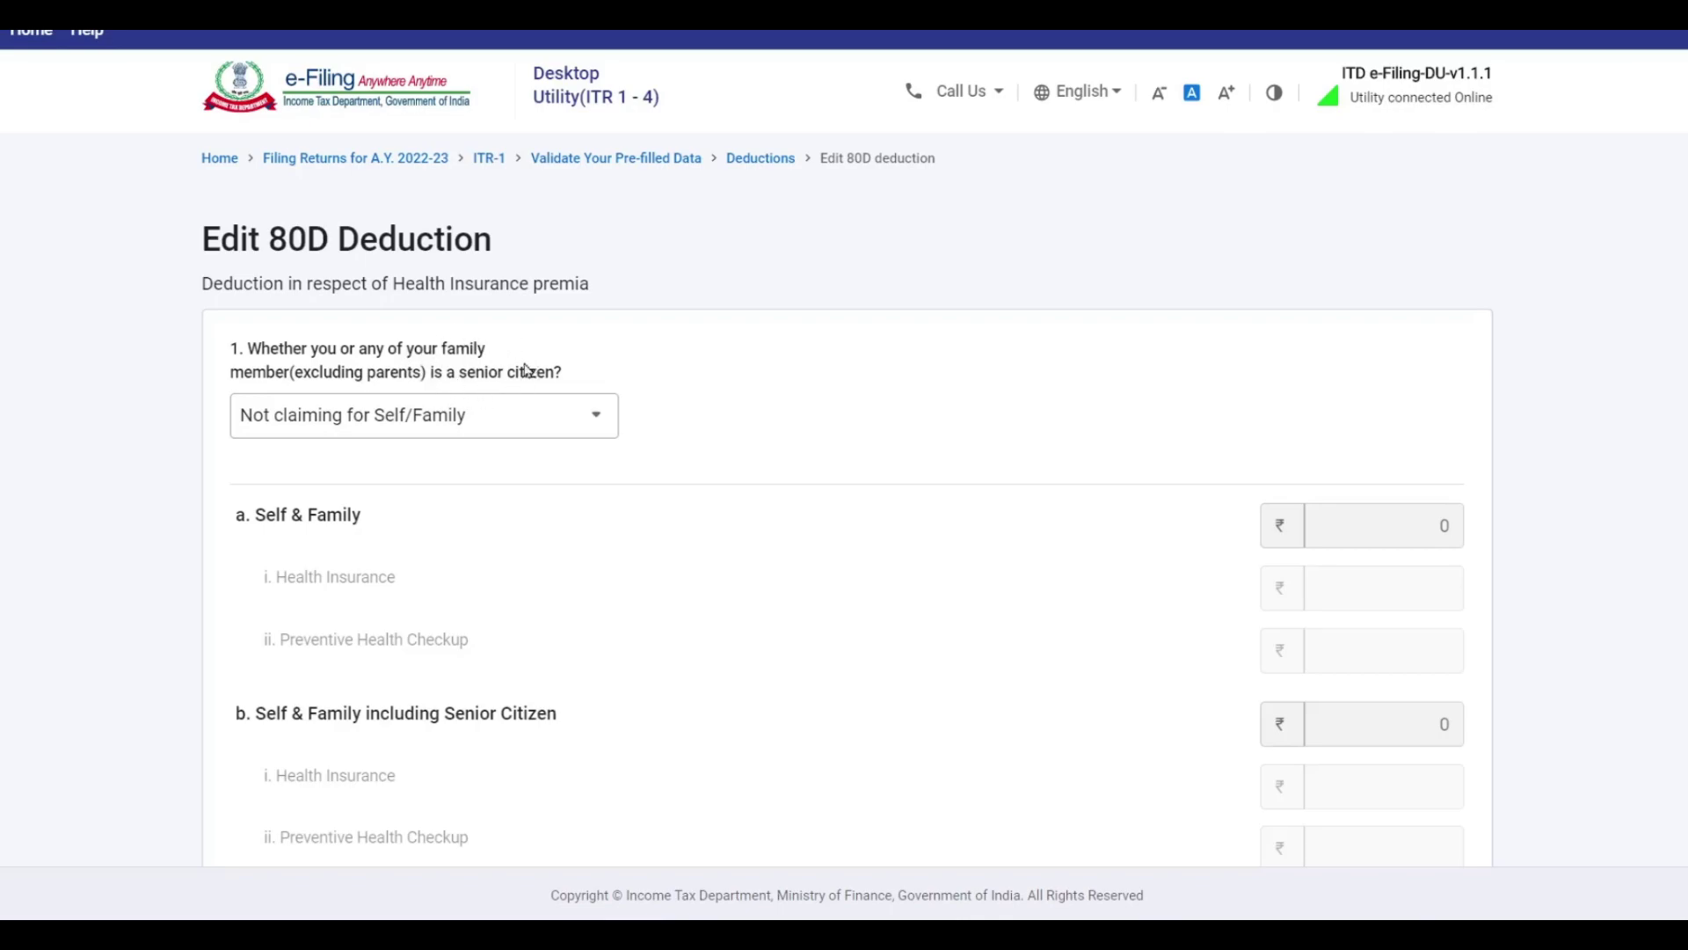
scroll(489, 364, "down", 5)
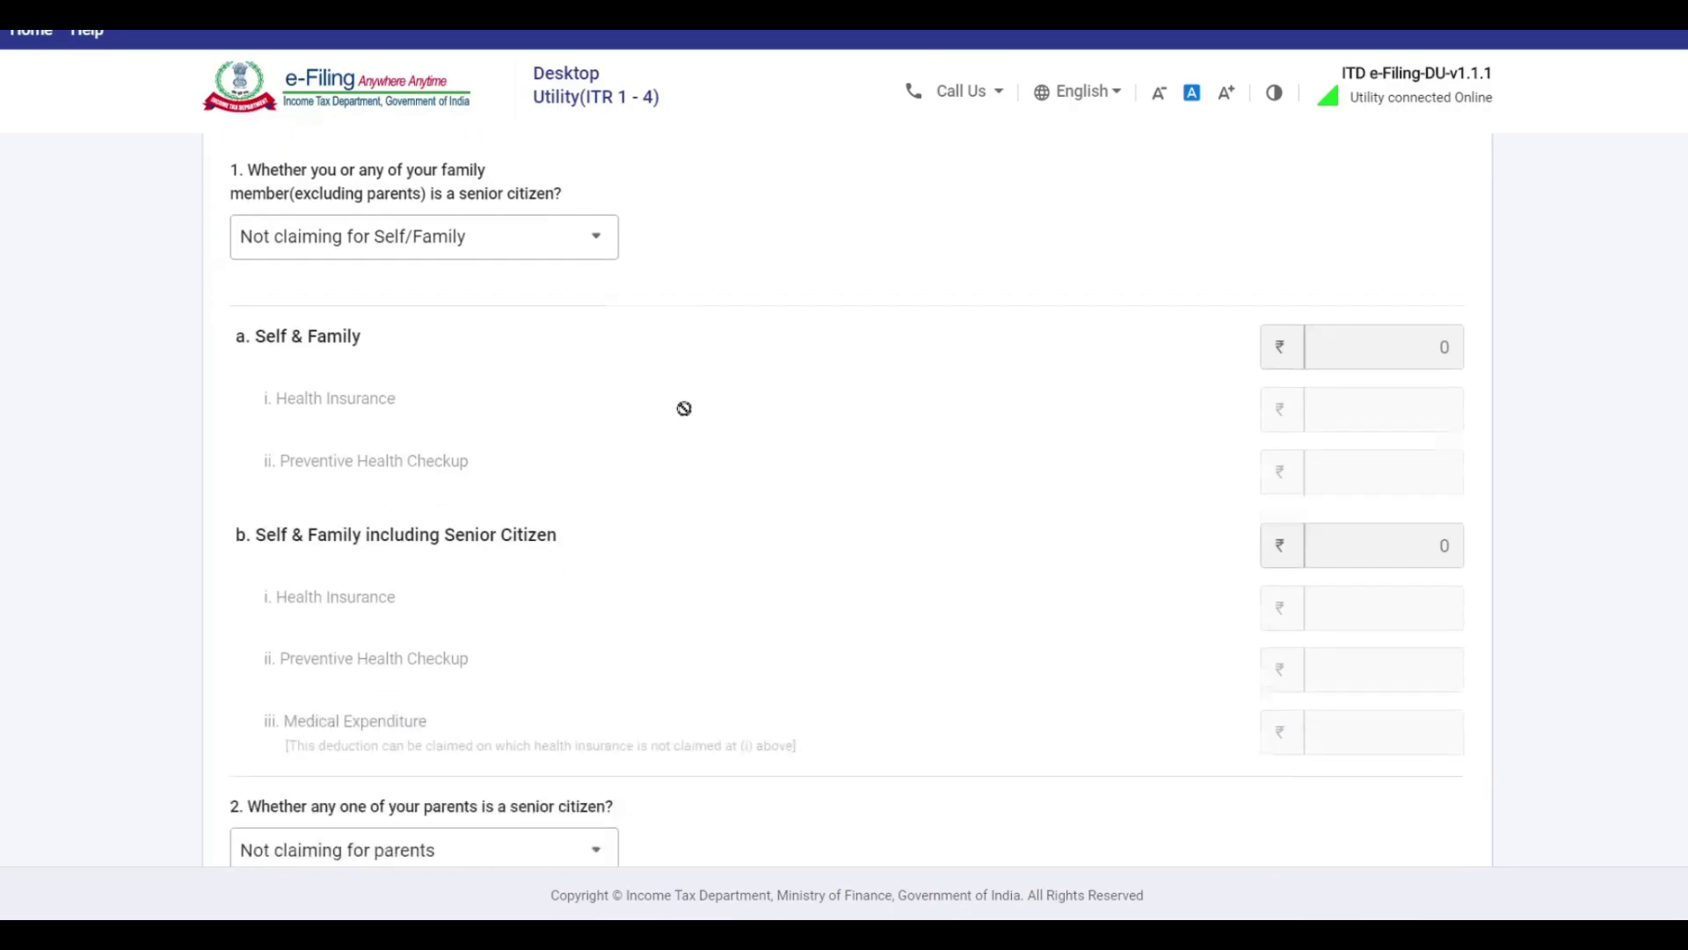
scroll(624, 600, "up", 5)
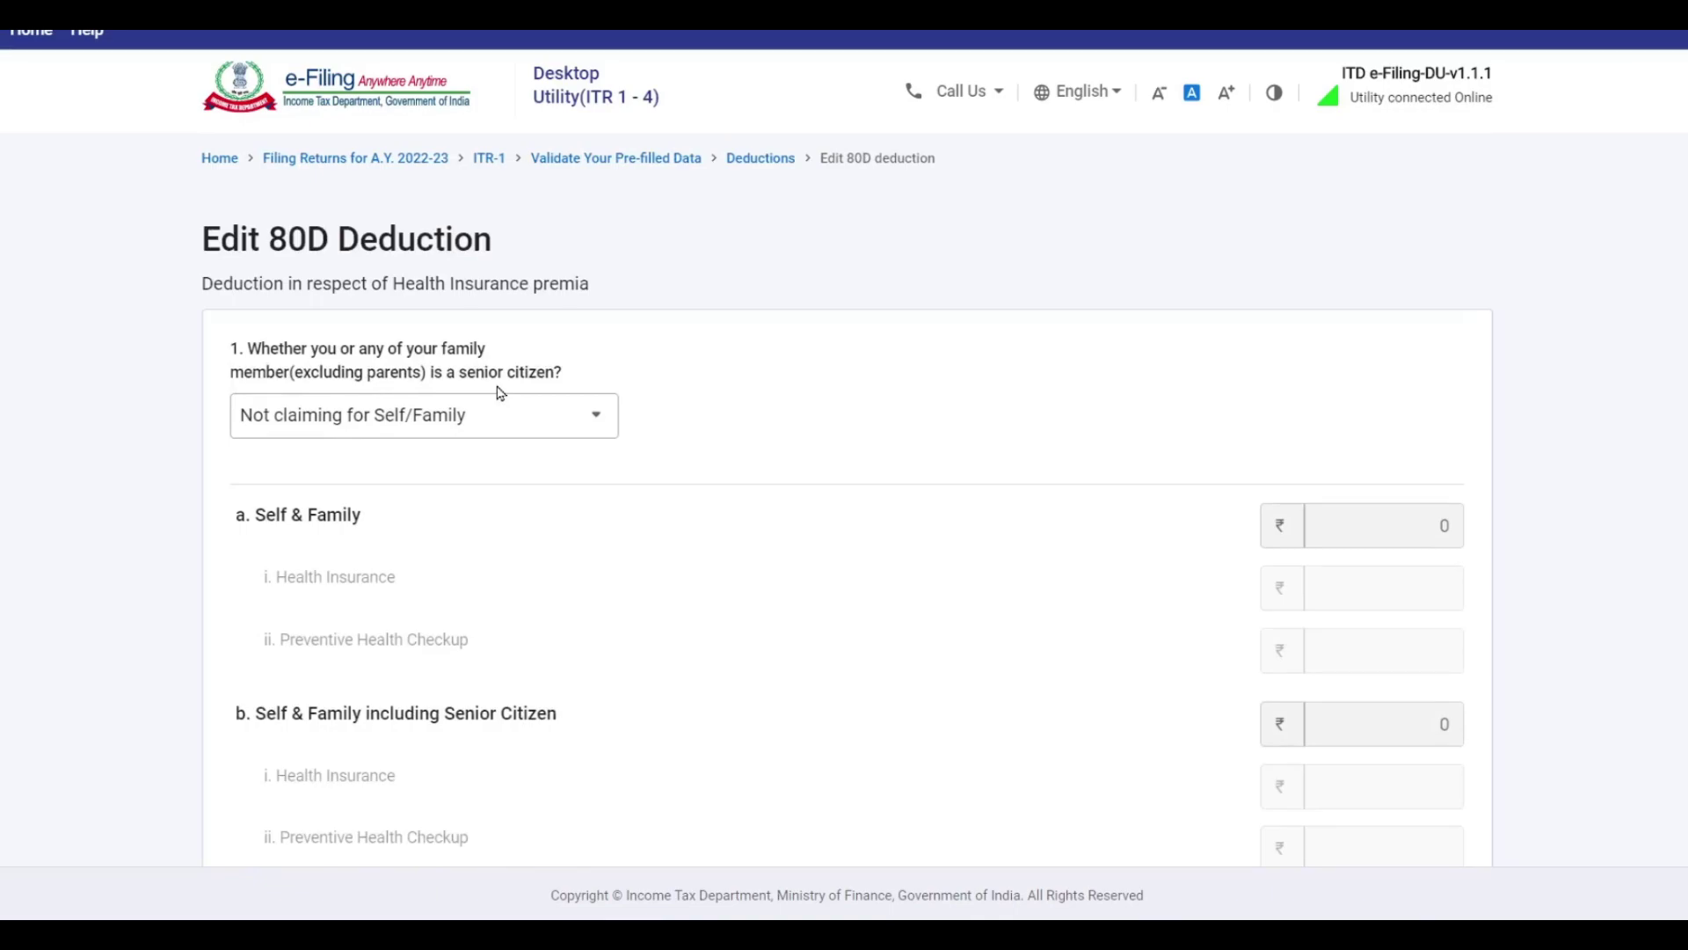
left_click(575, 419)
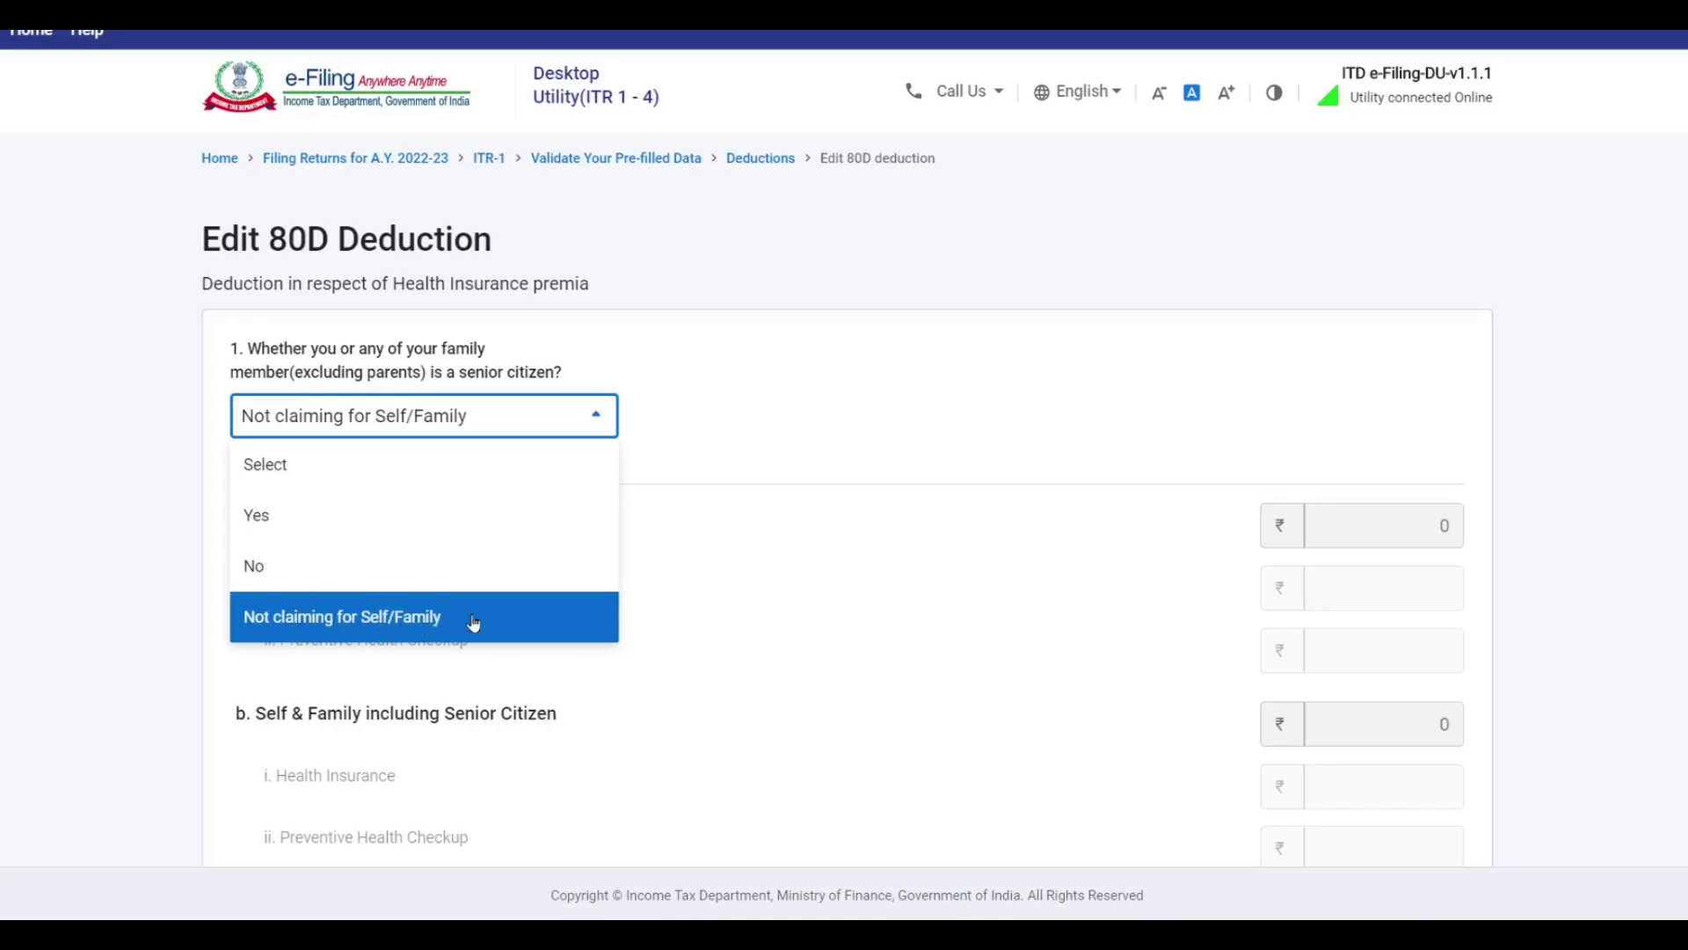
left_click(279, 567)
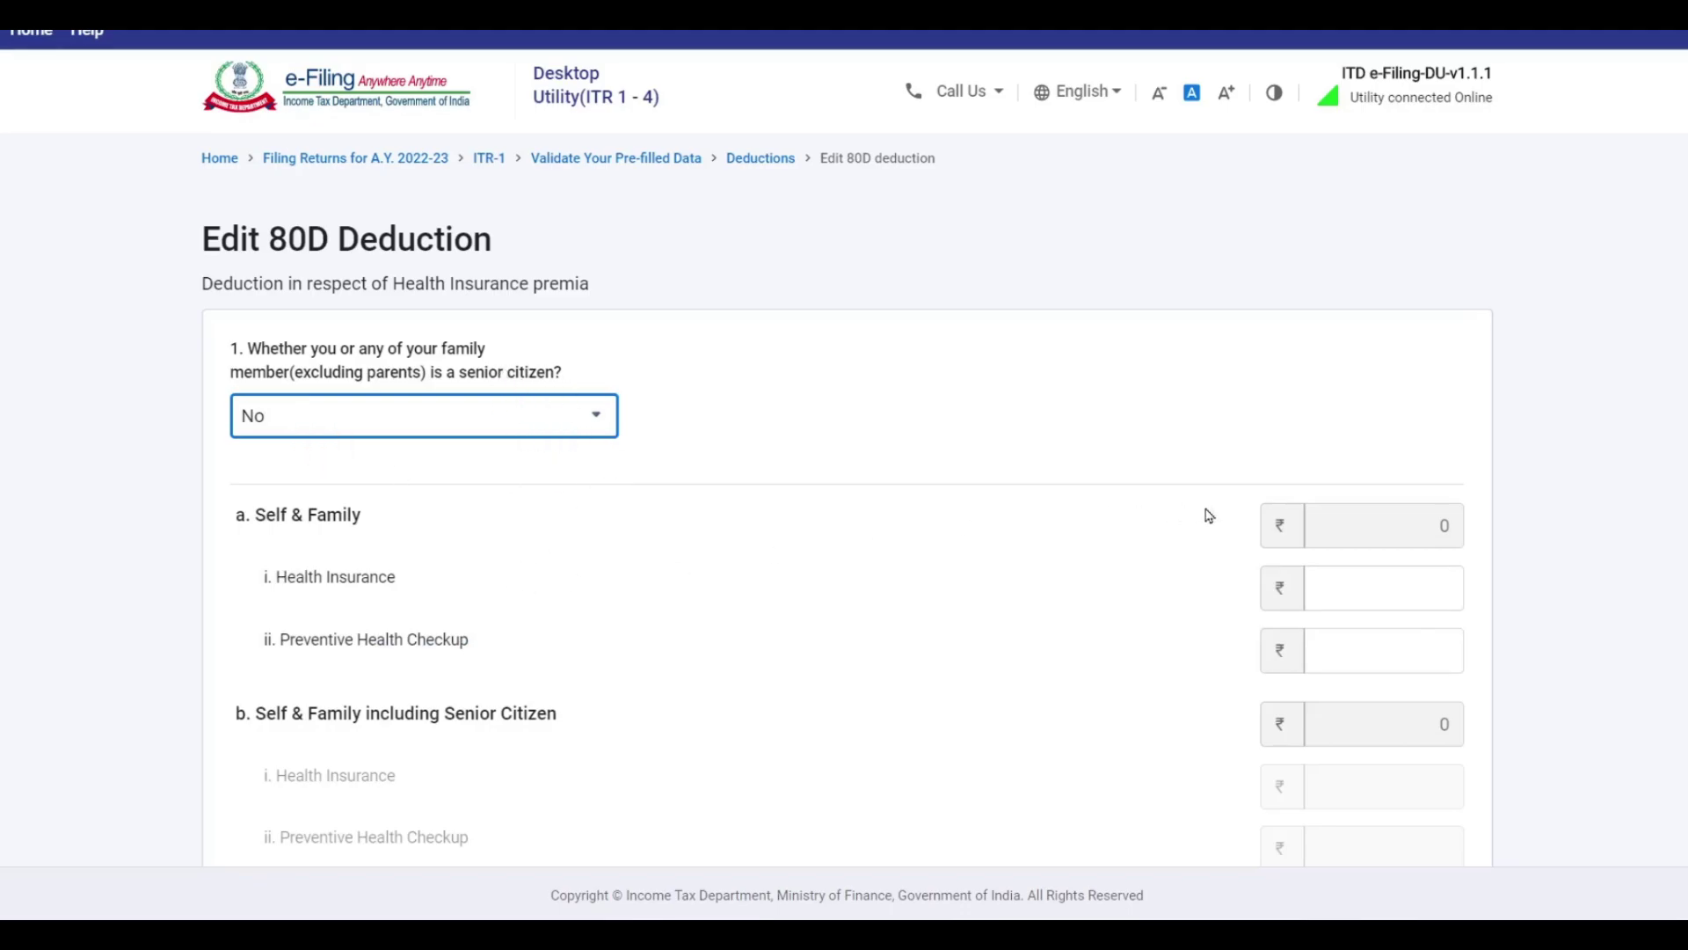
left_click(1356, 595)
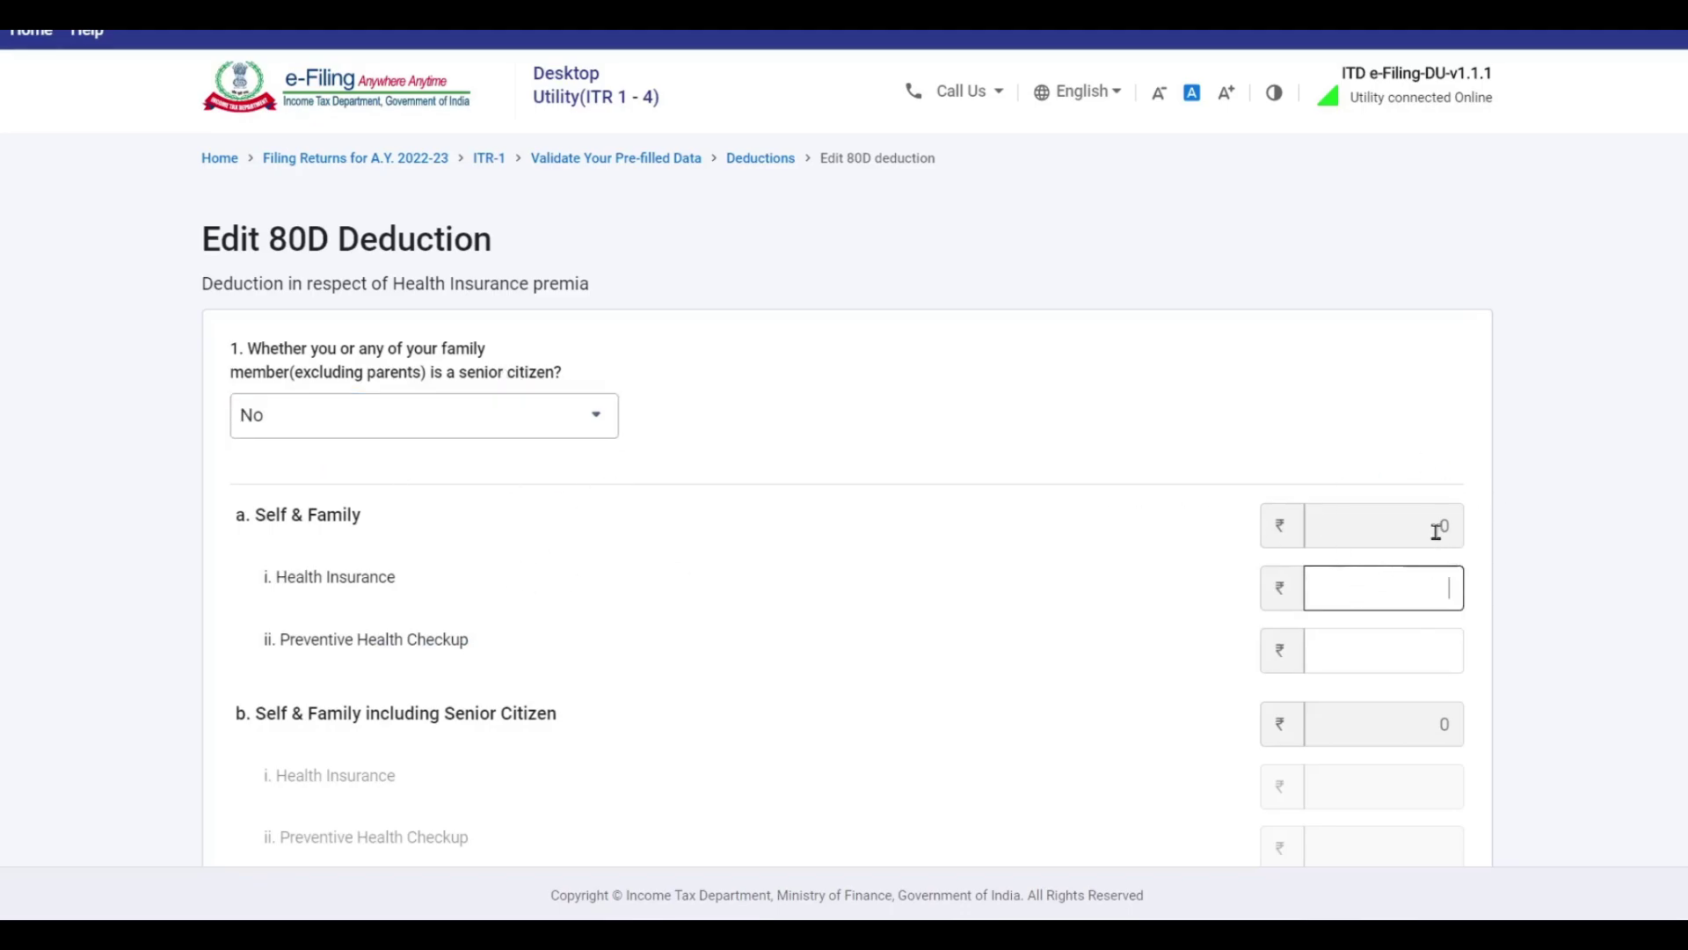
type("13310")
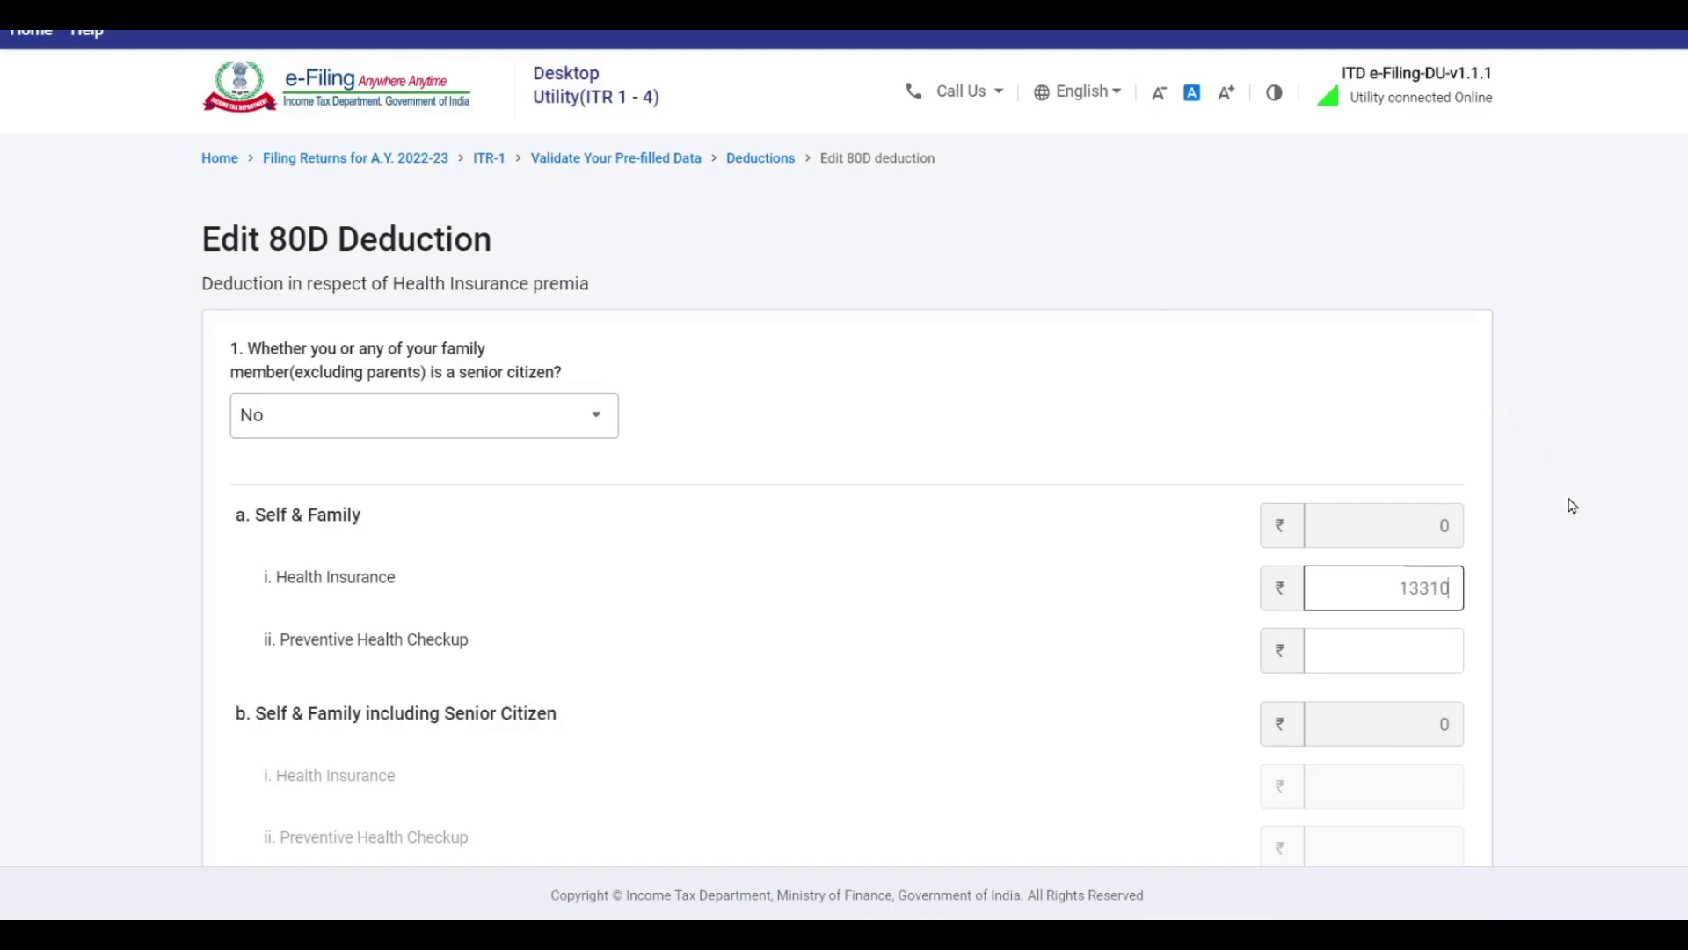
left_click(1572, 506)
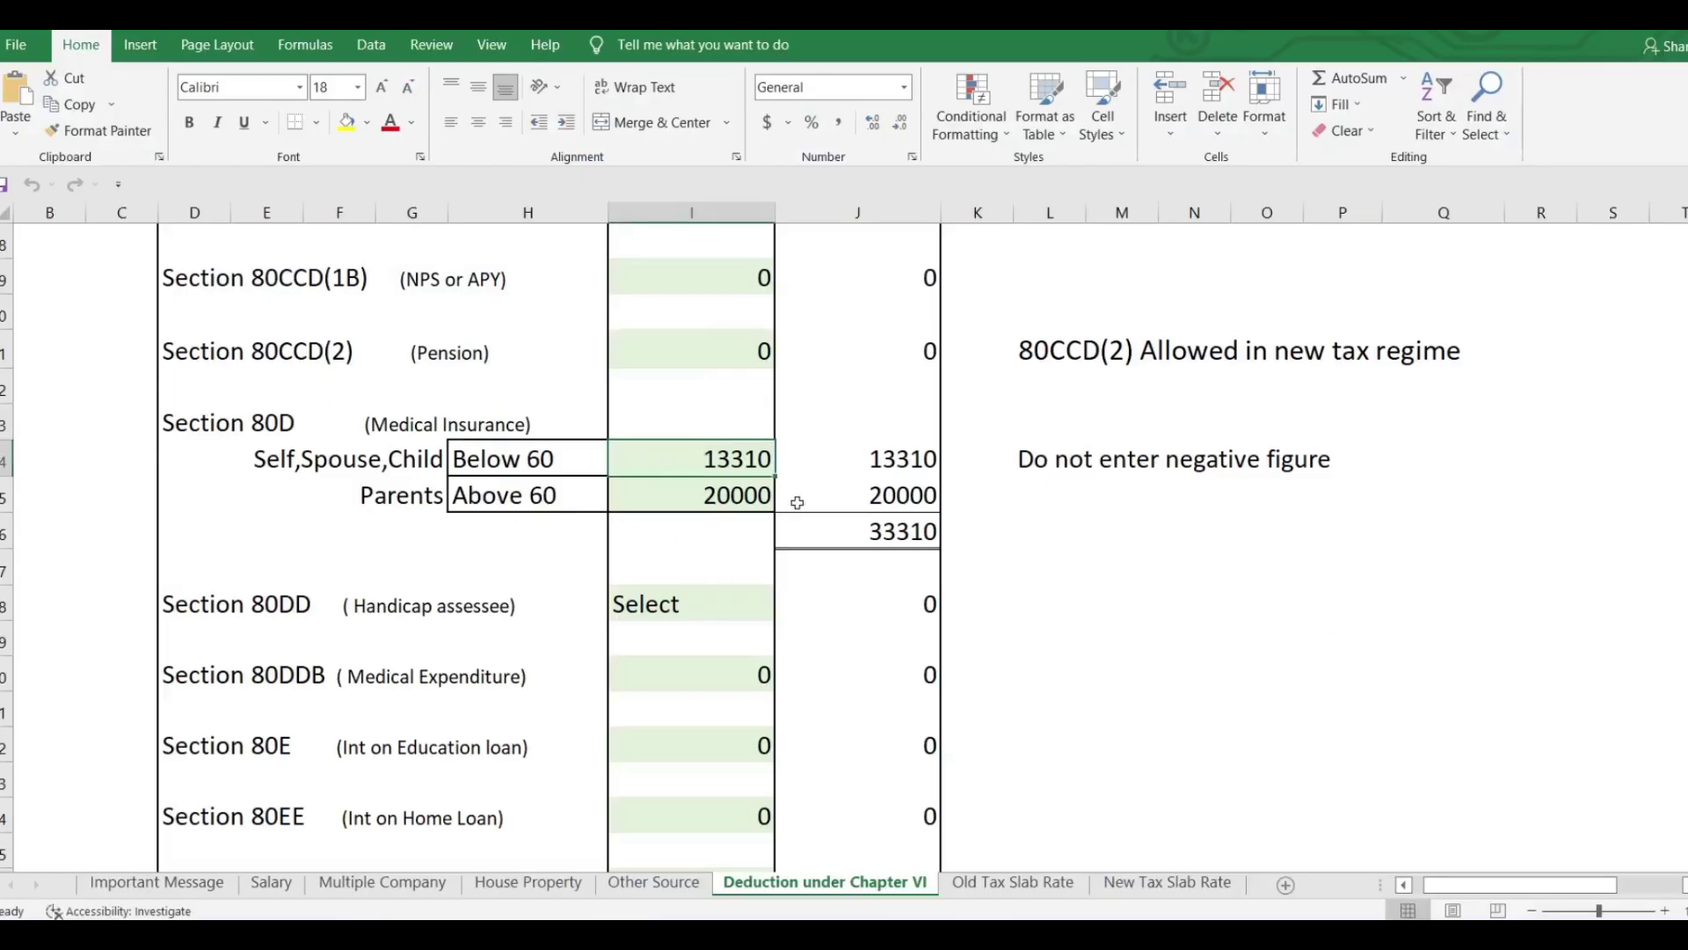
Leave H14 at Below 60 and enter 30000 as self medical insurance in I14.
left_click(547, 461)
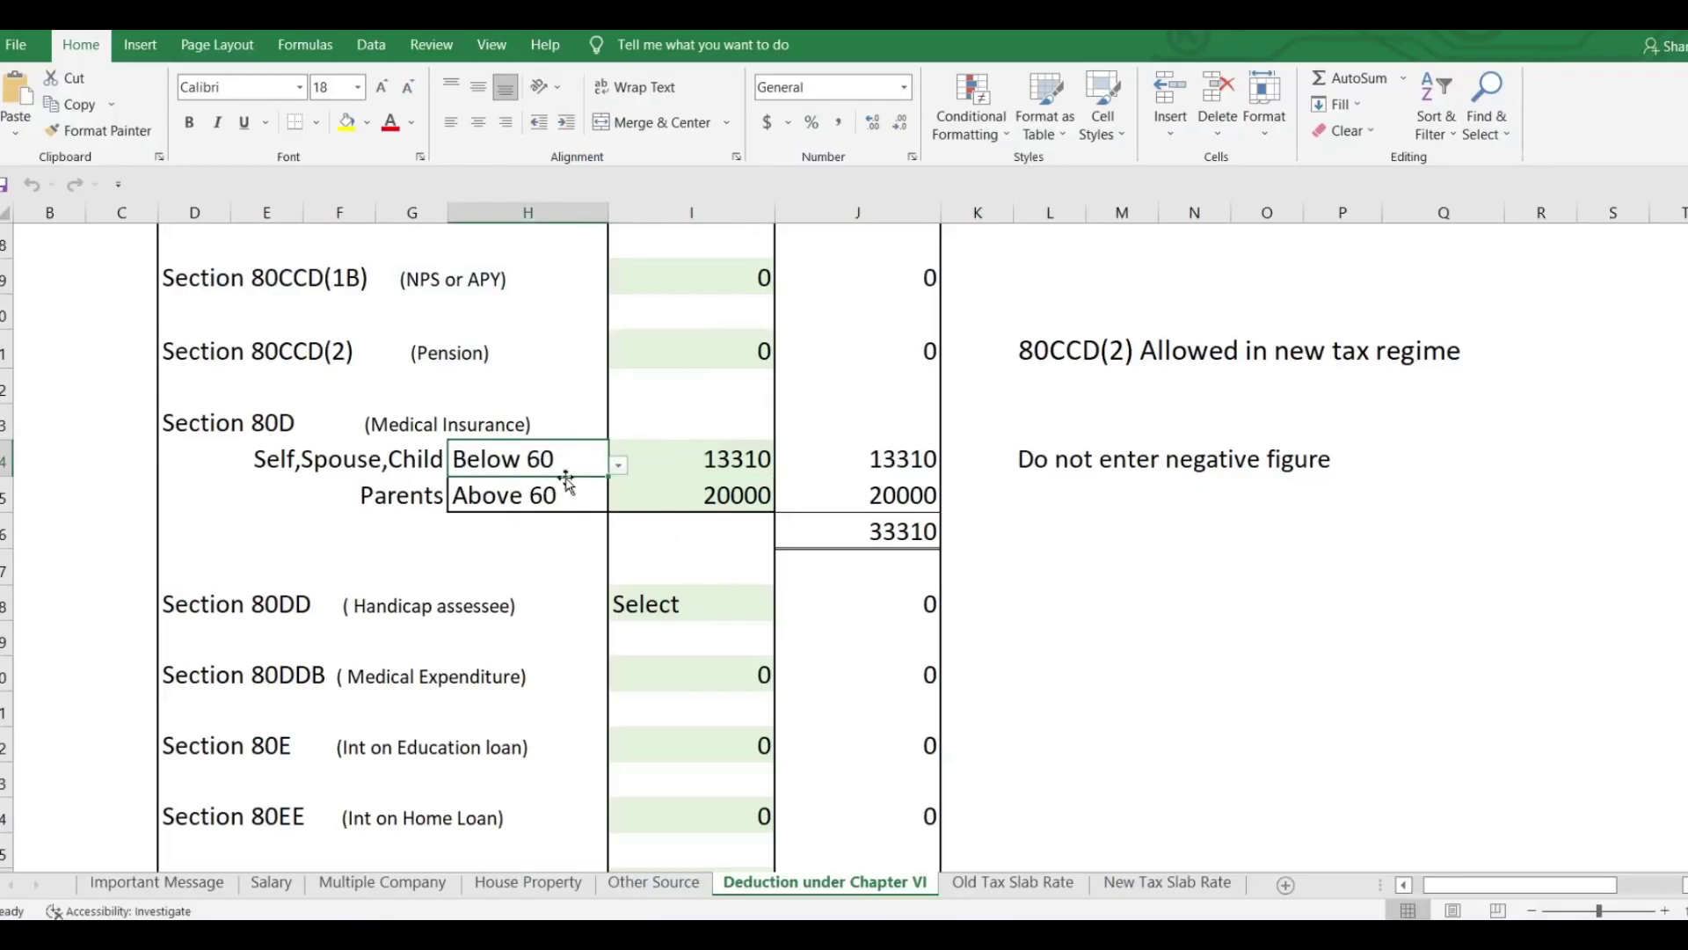
left_click(620, 467)
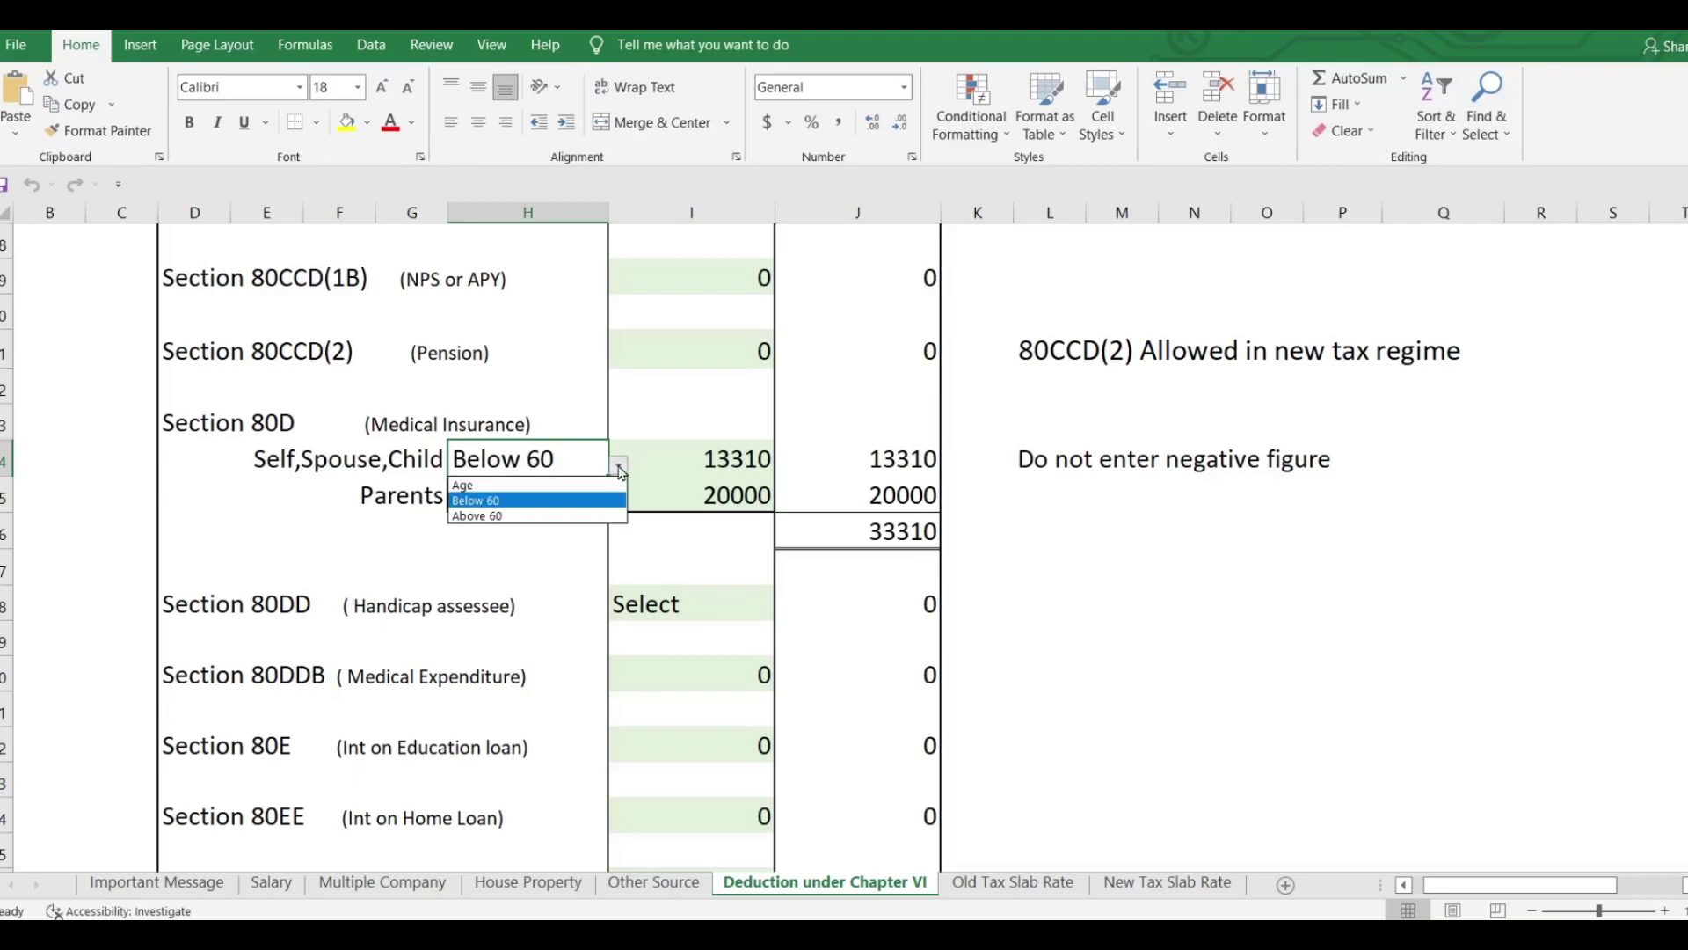
left_click(602, 517)
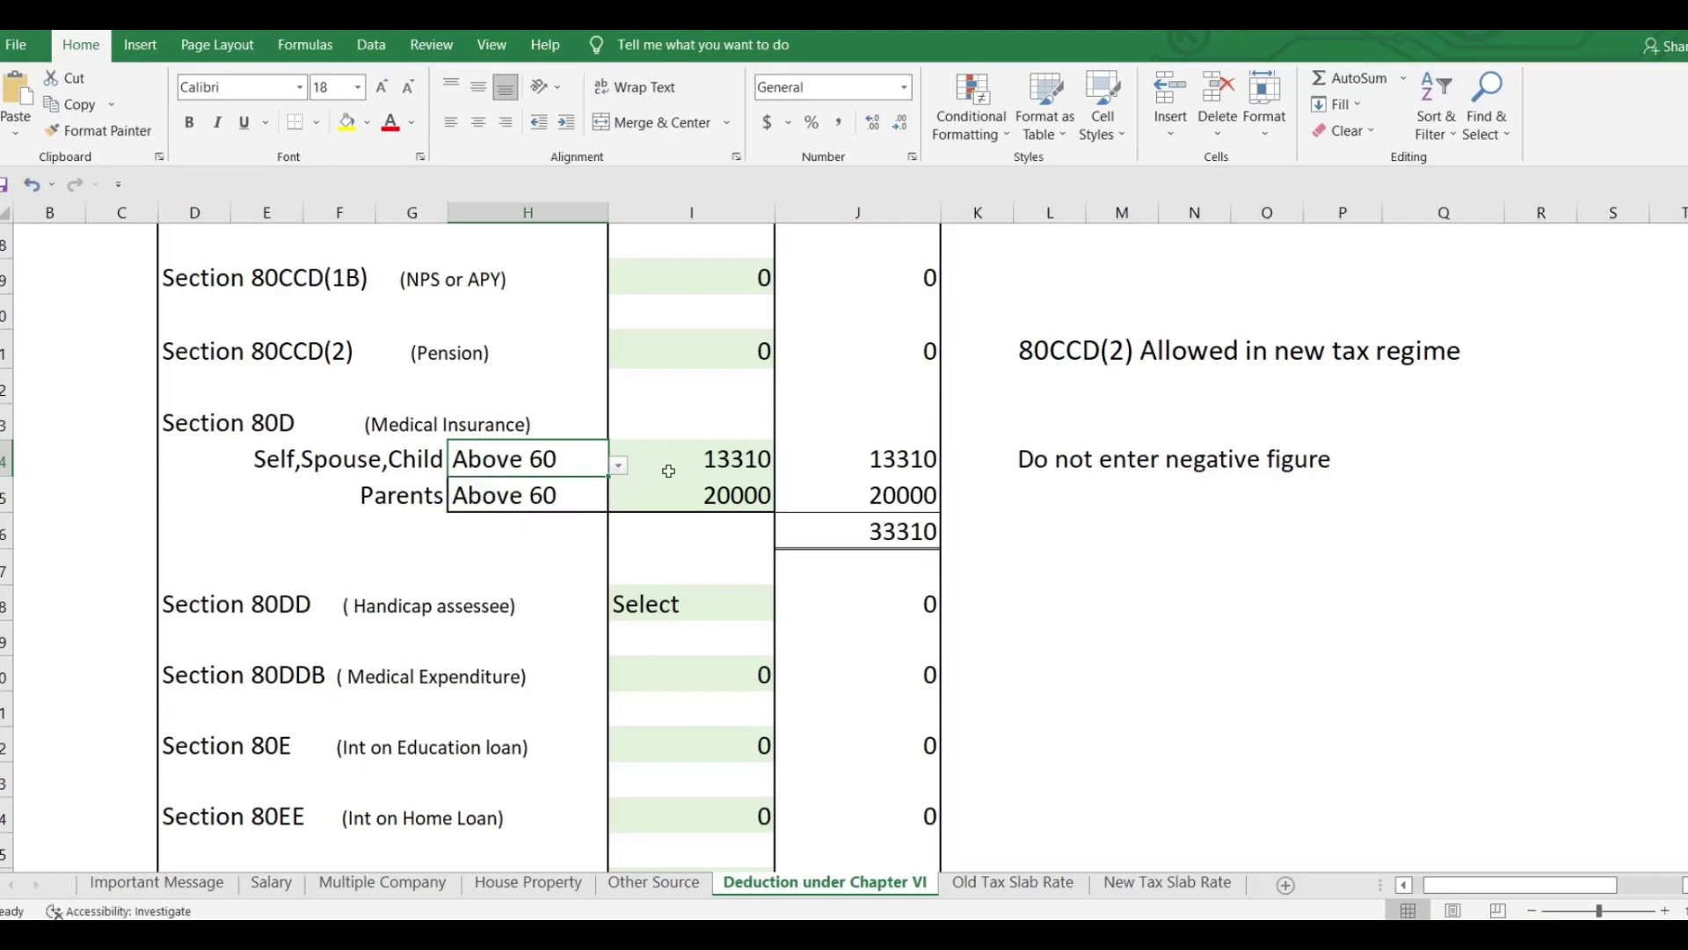
left_click(619, 467)
left_click(576, 494)
left_click(722, 459)
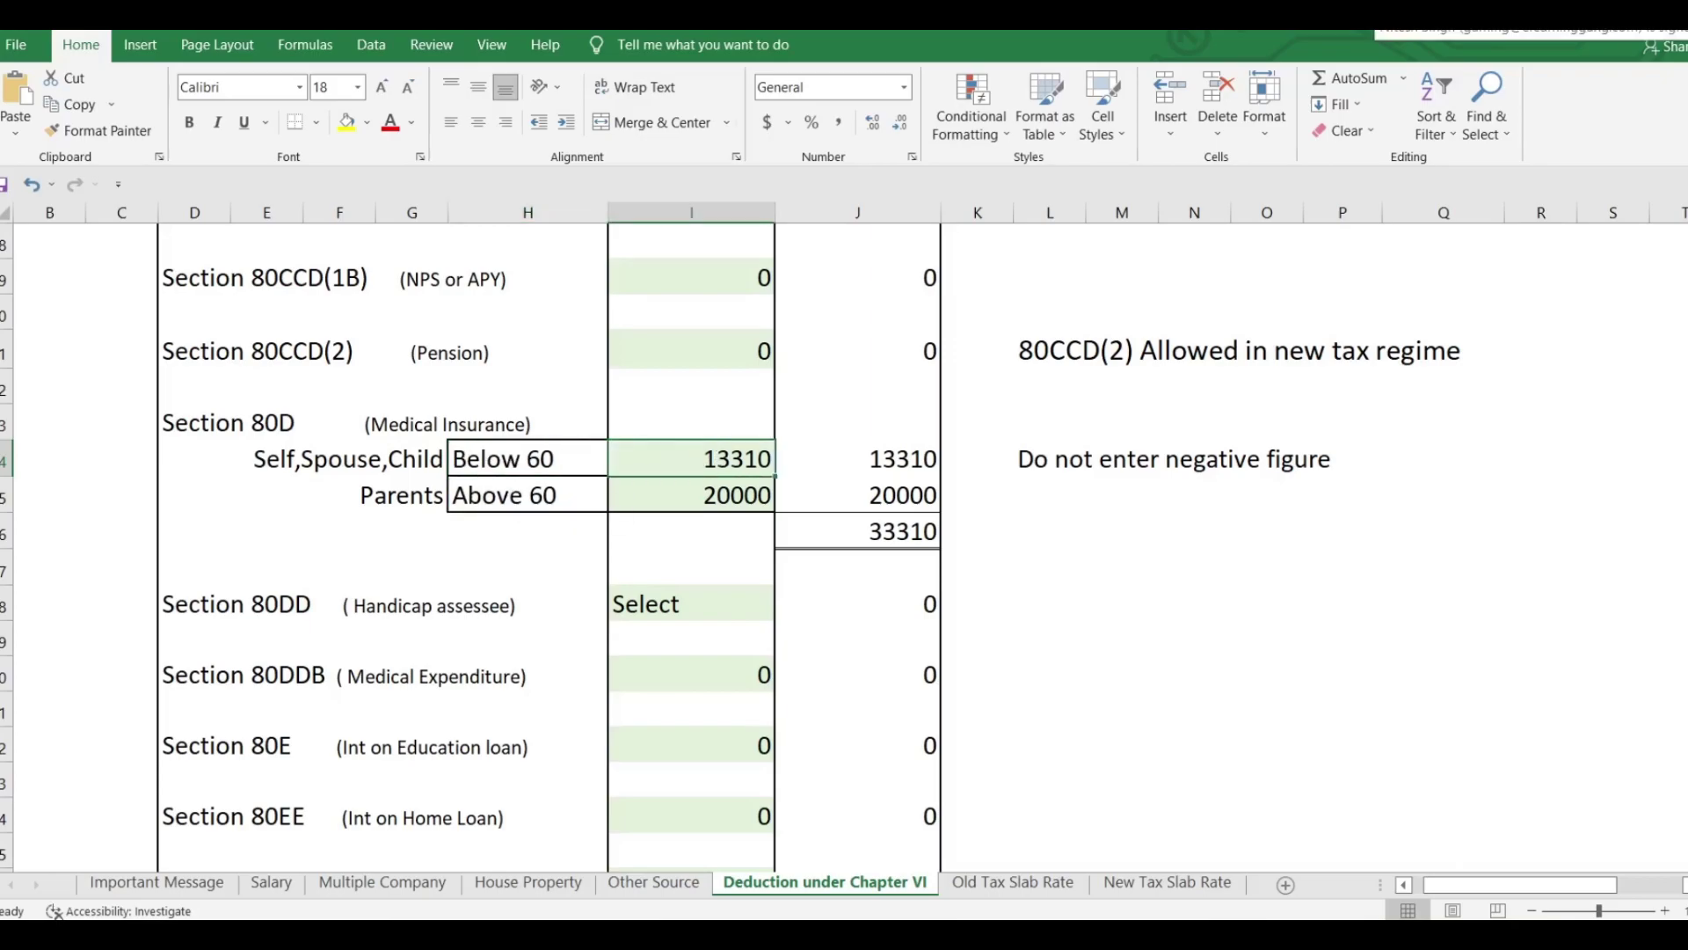
type("30000")
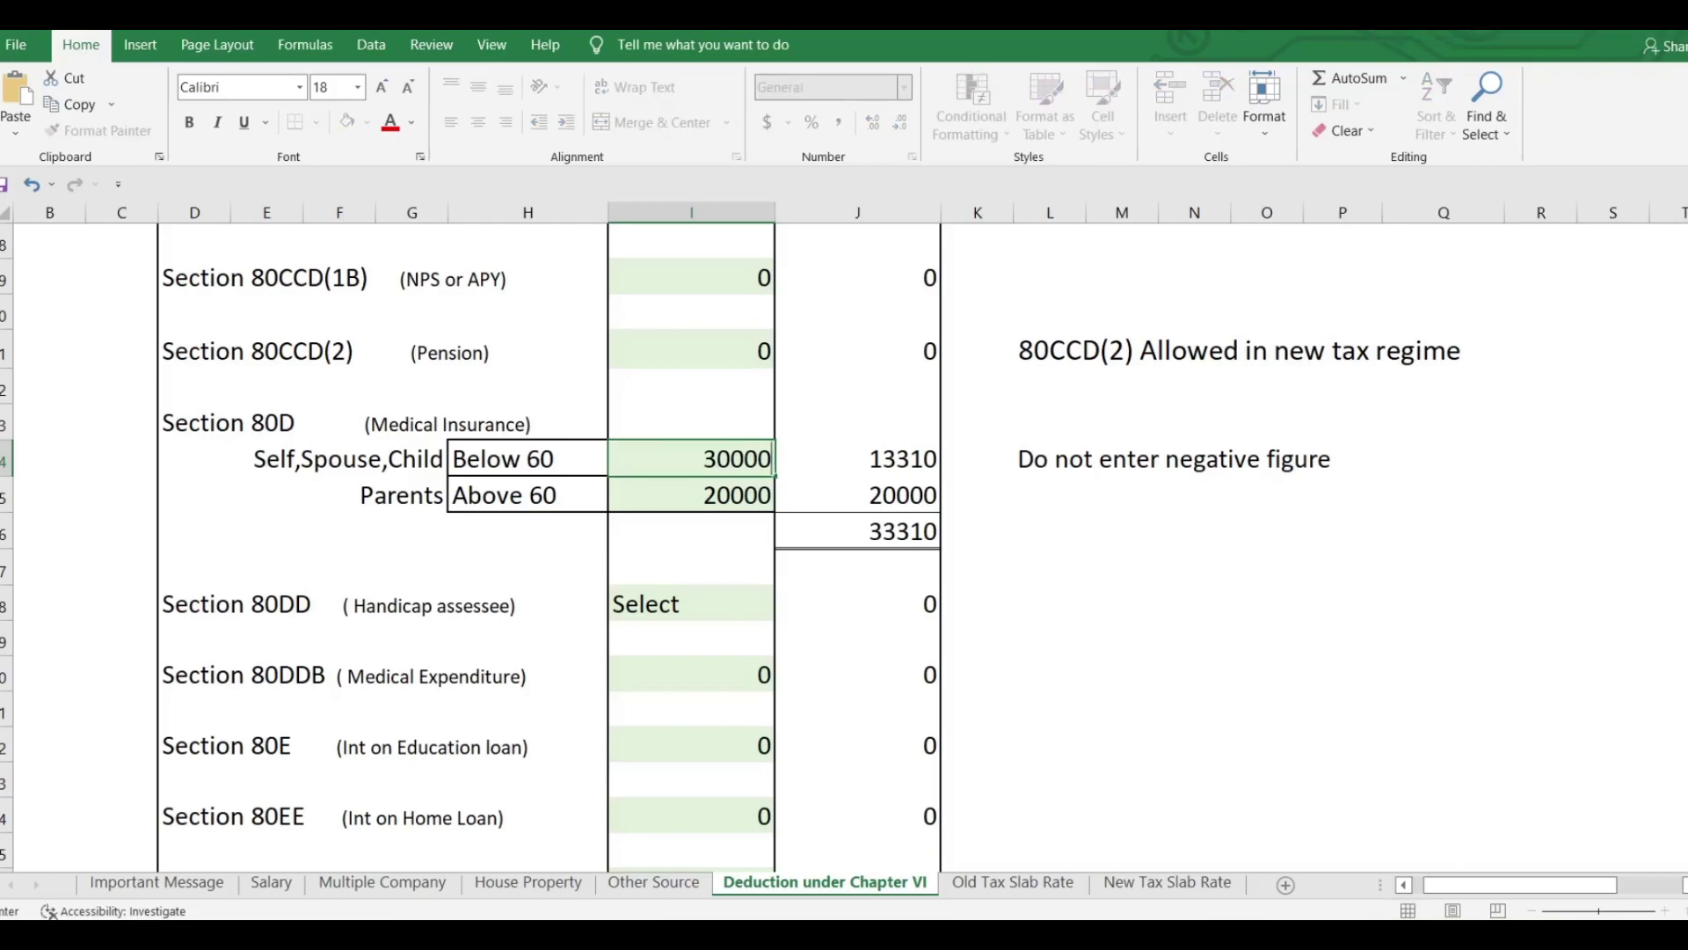
left_click(1131, 459)
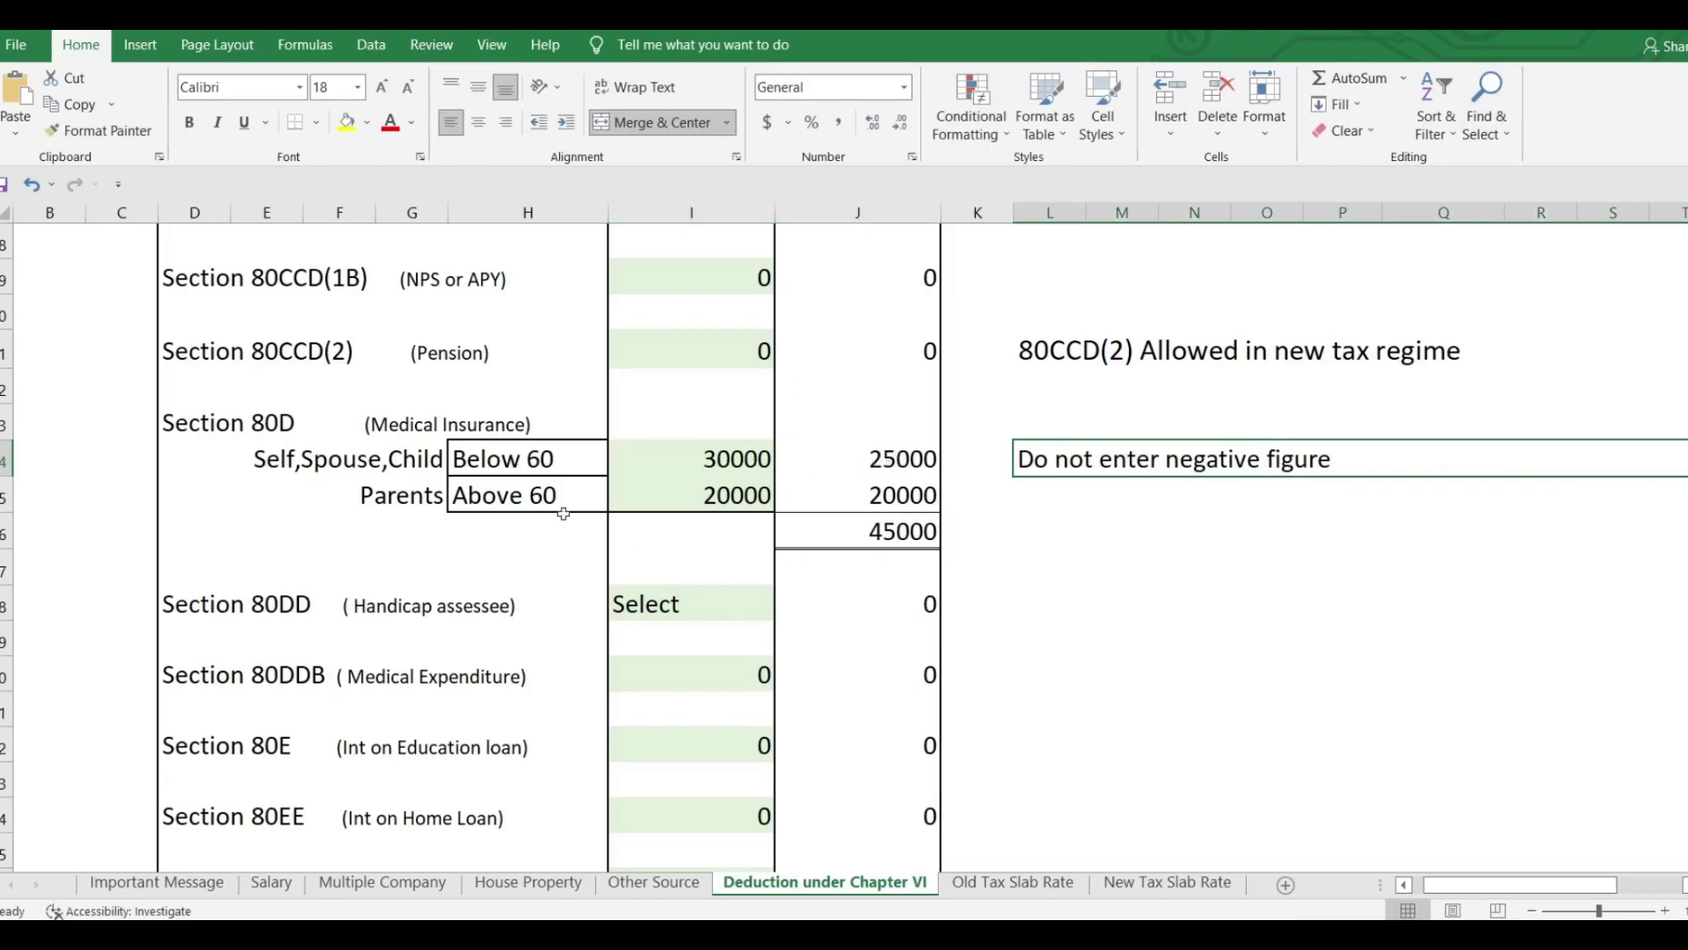
Set H14 to Above 60 and change the I14 insurance amount to 60000.
left_click(574, 459)
left_click(619, 465)
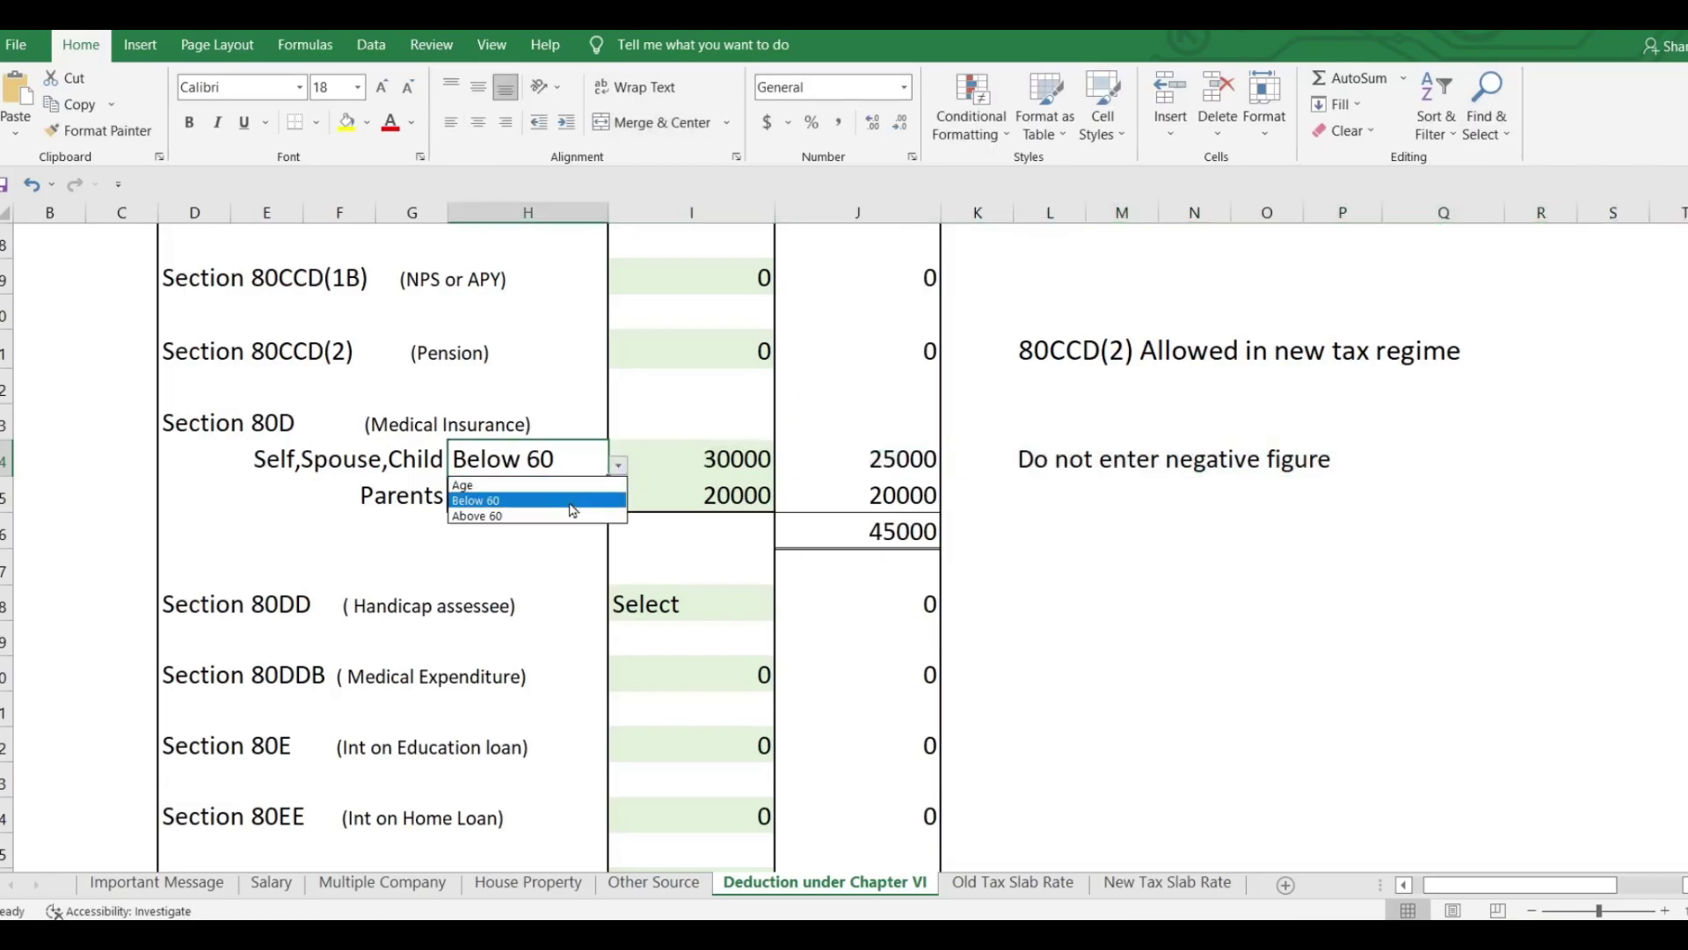
left_click(570, 516)
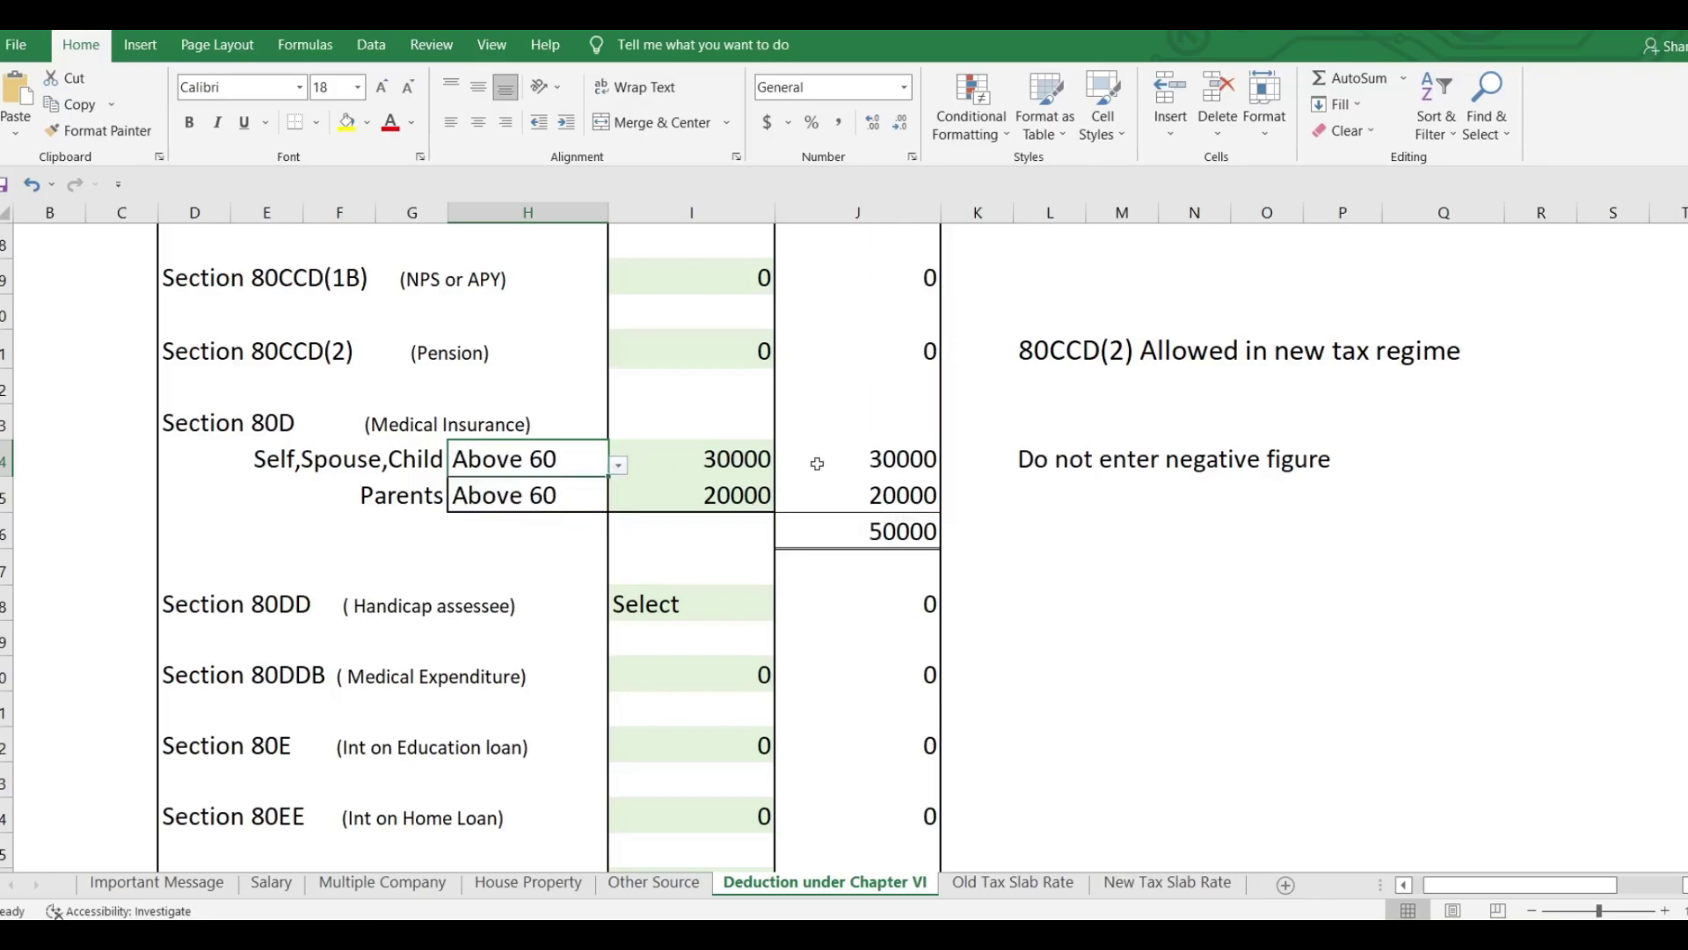
left_click(737, 461)
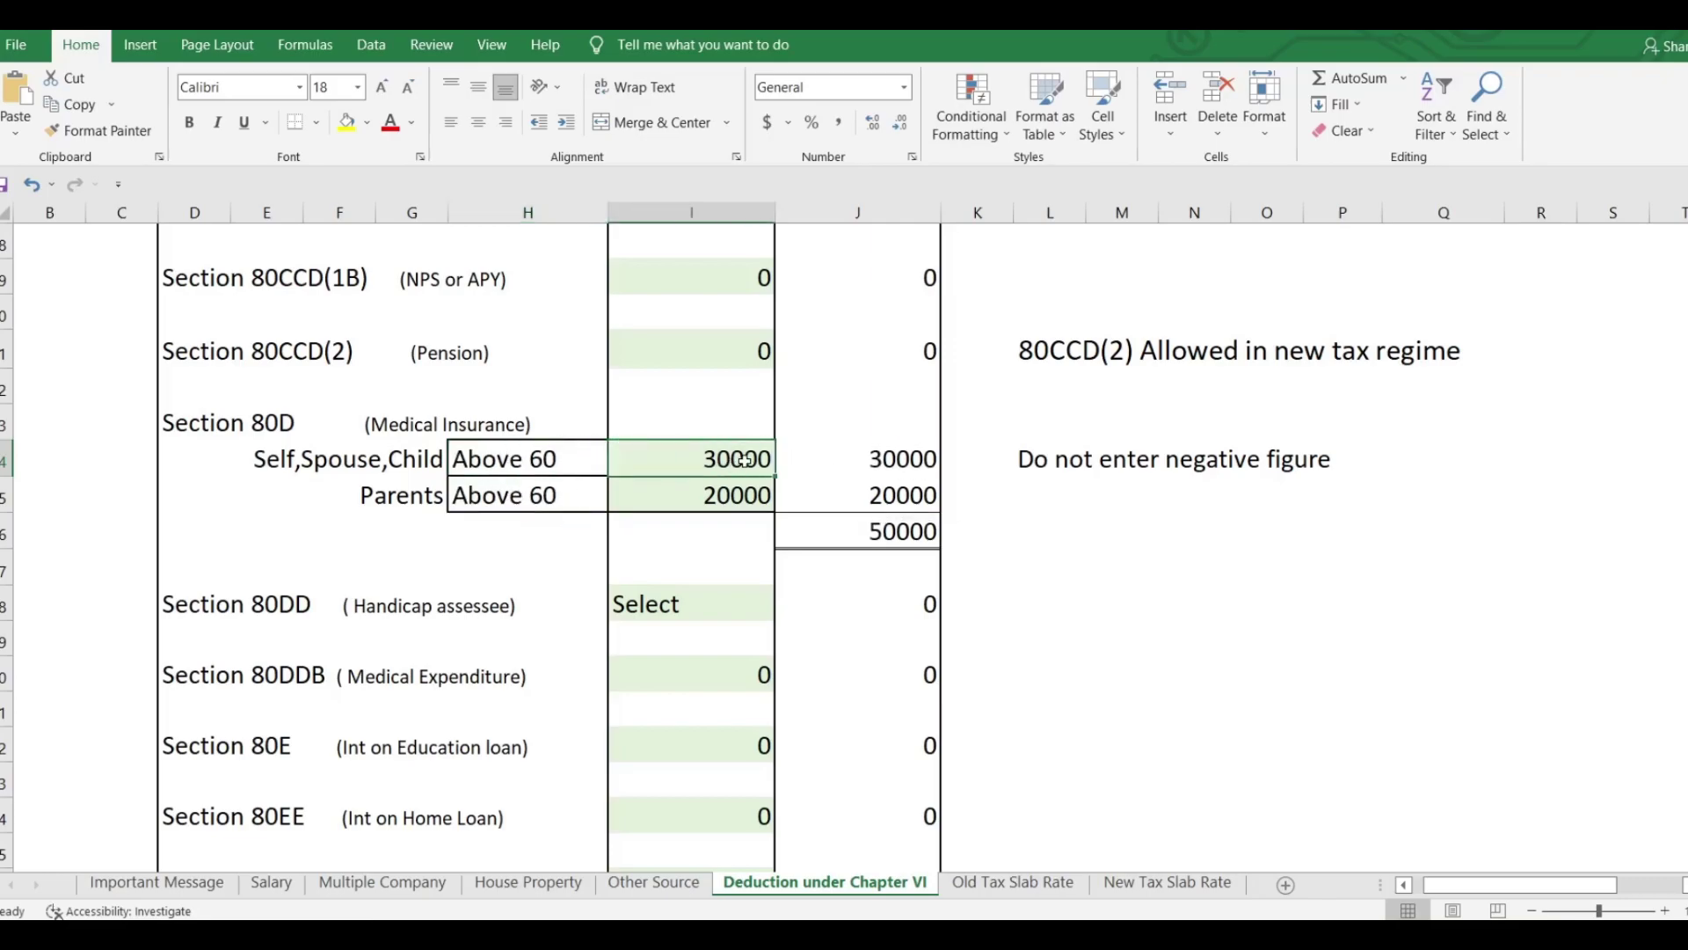
type("60000")
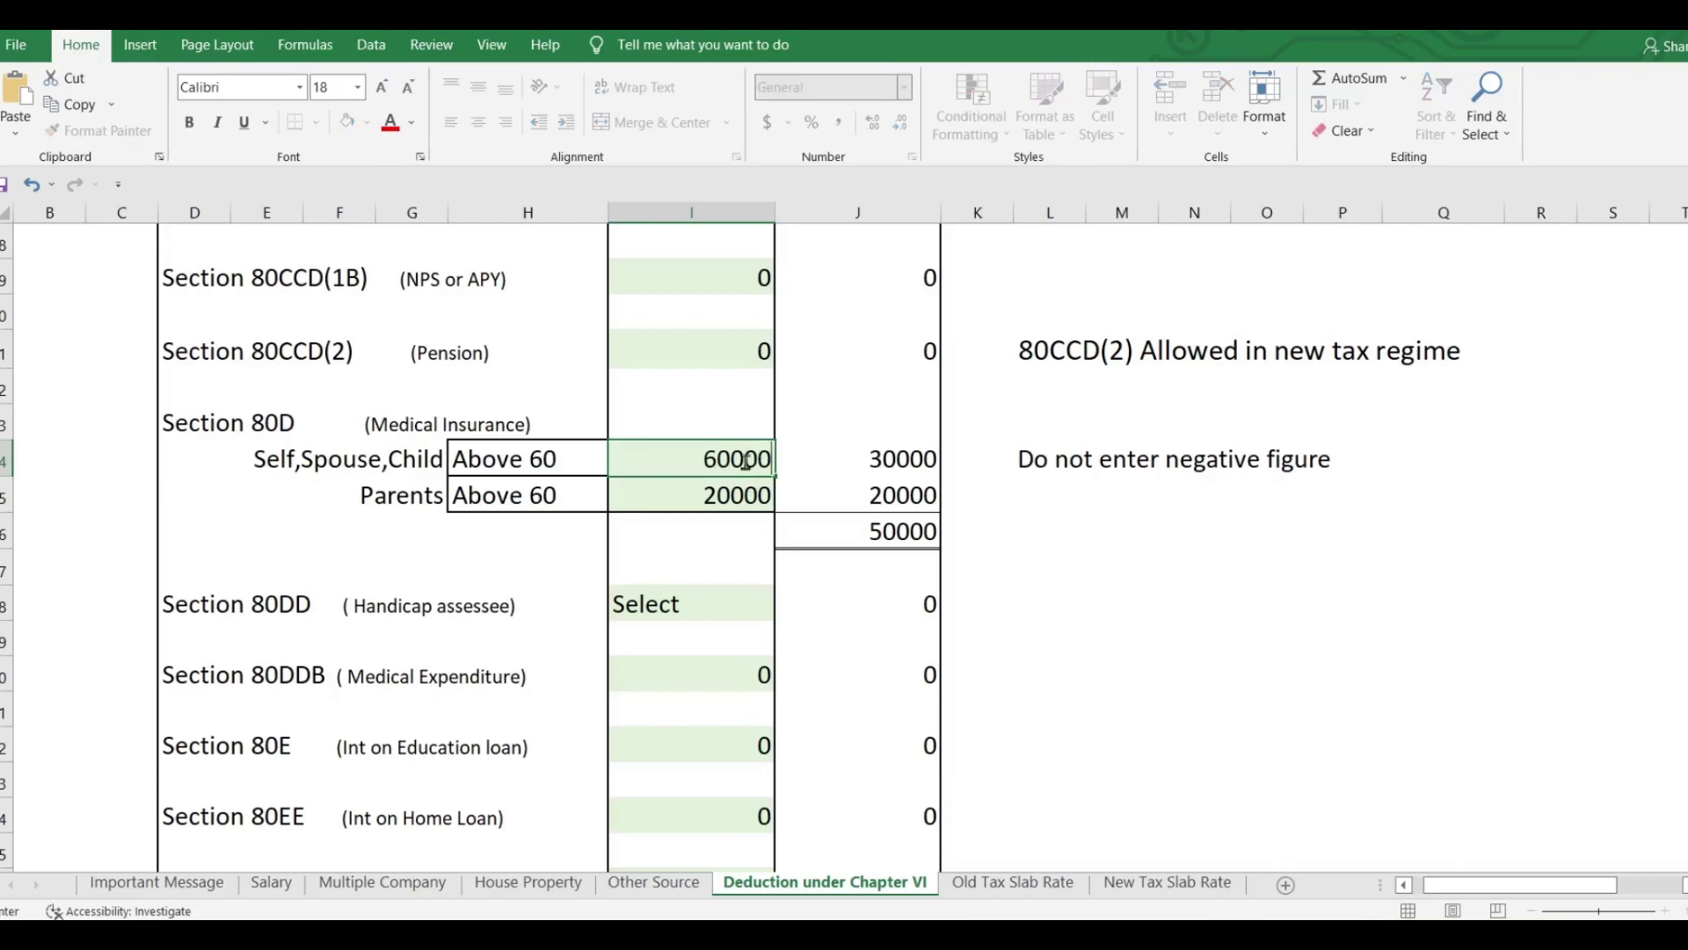
left_click(976, 523)
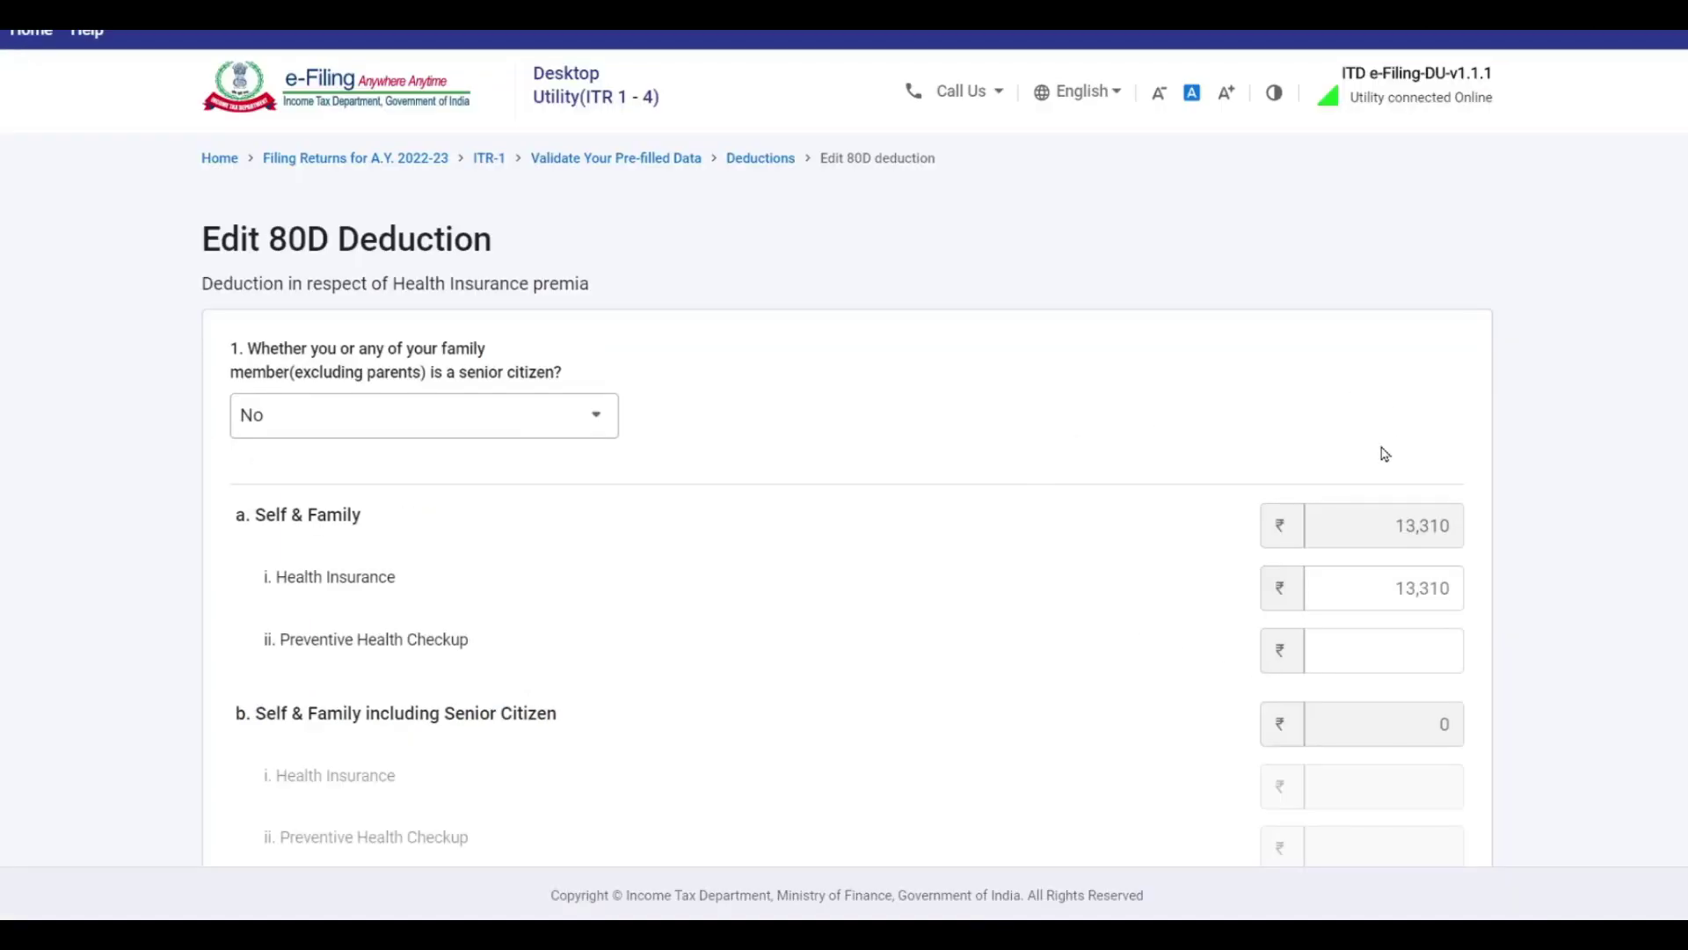
In Edit 80D, answer Yes that a parent is a senior citizen.
scroll(788, 517, "down", 3)
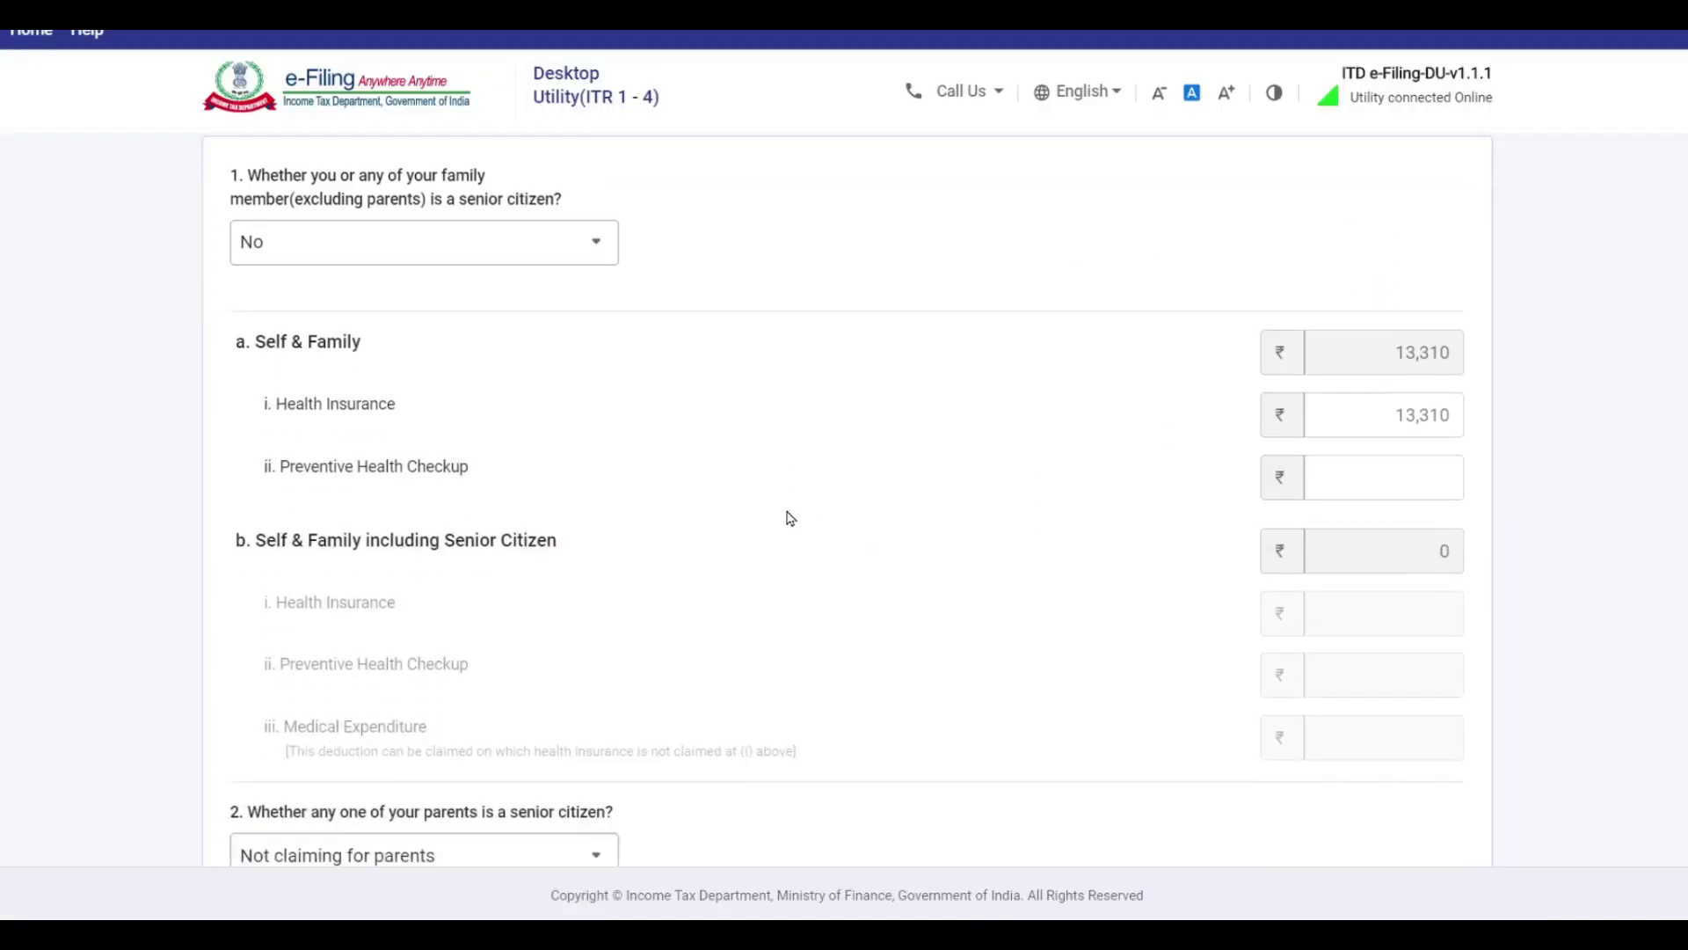
left_click(1414, 422)
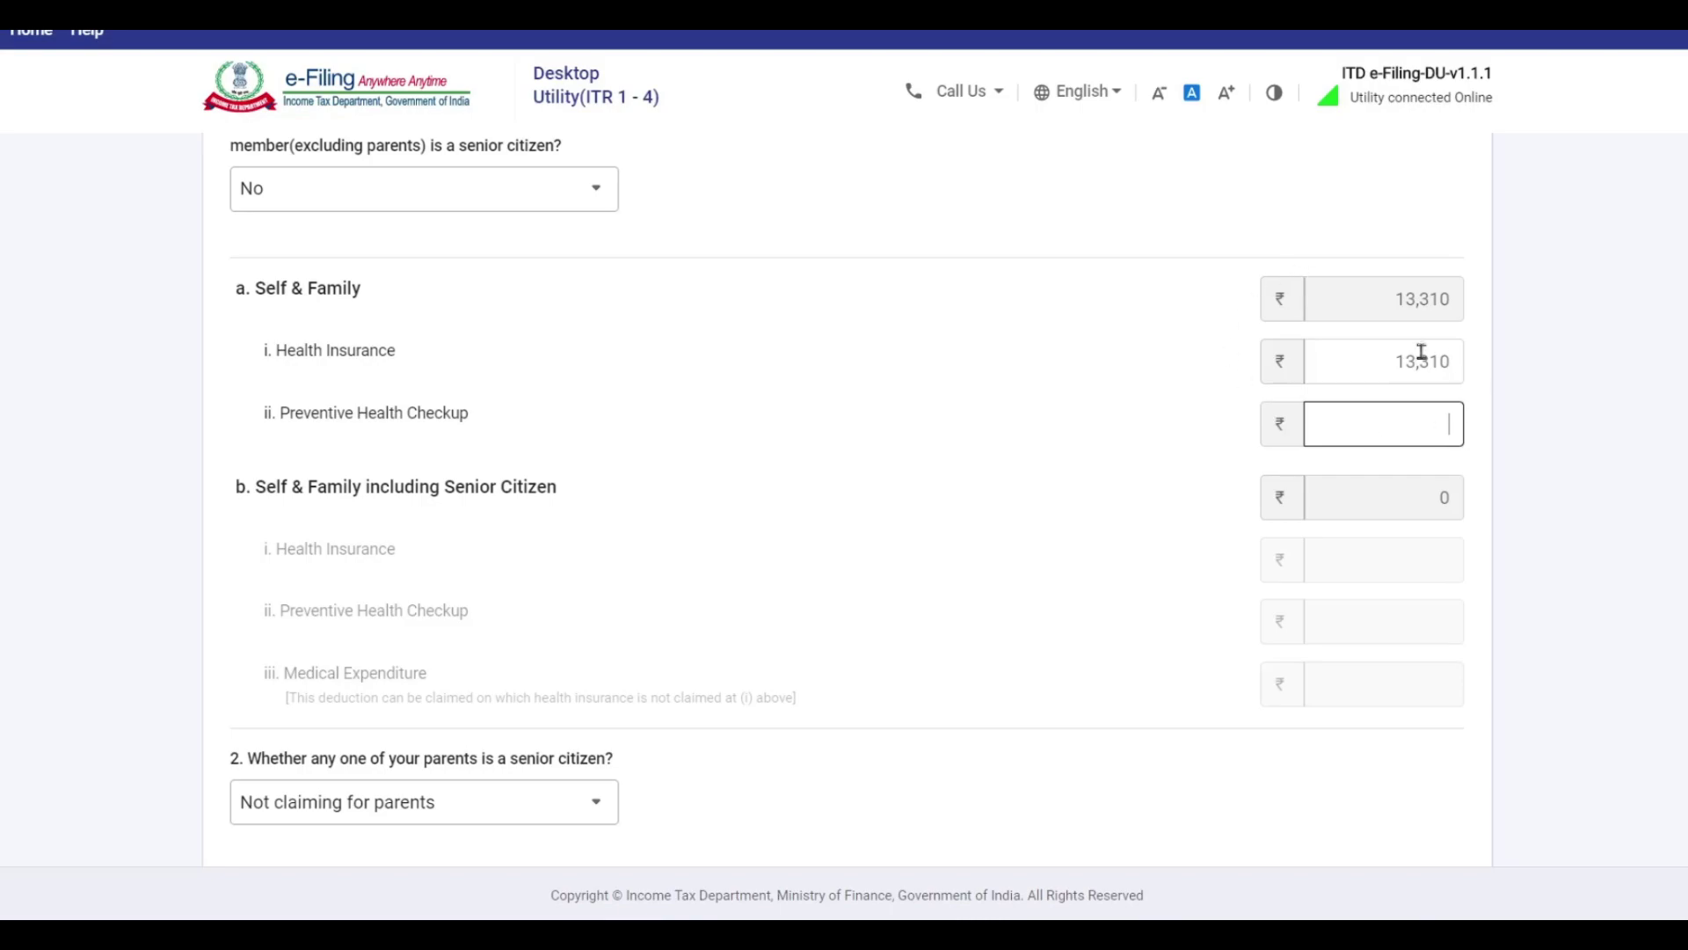
scroll(1070, 324, "down", 5)
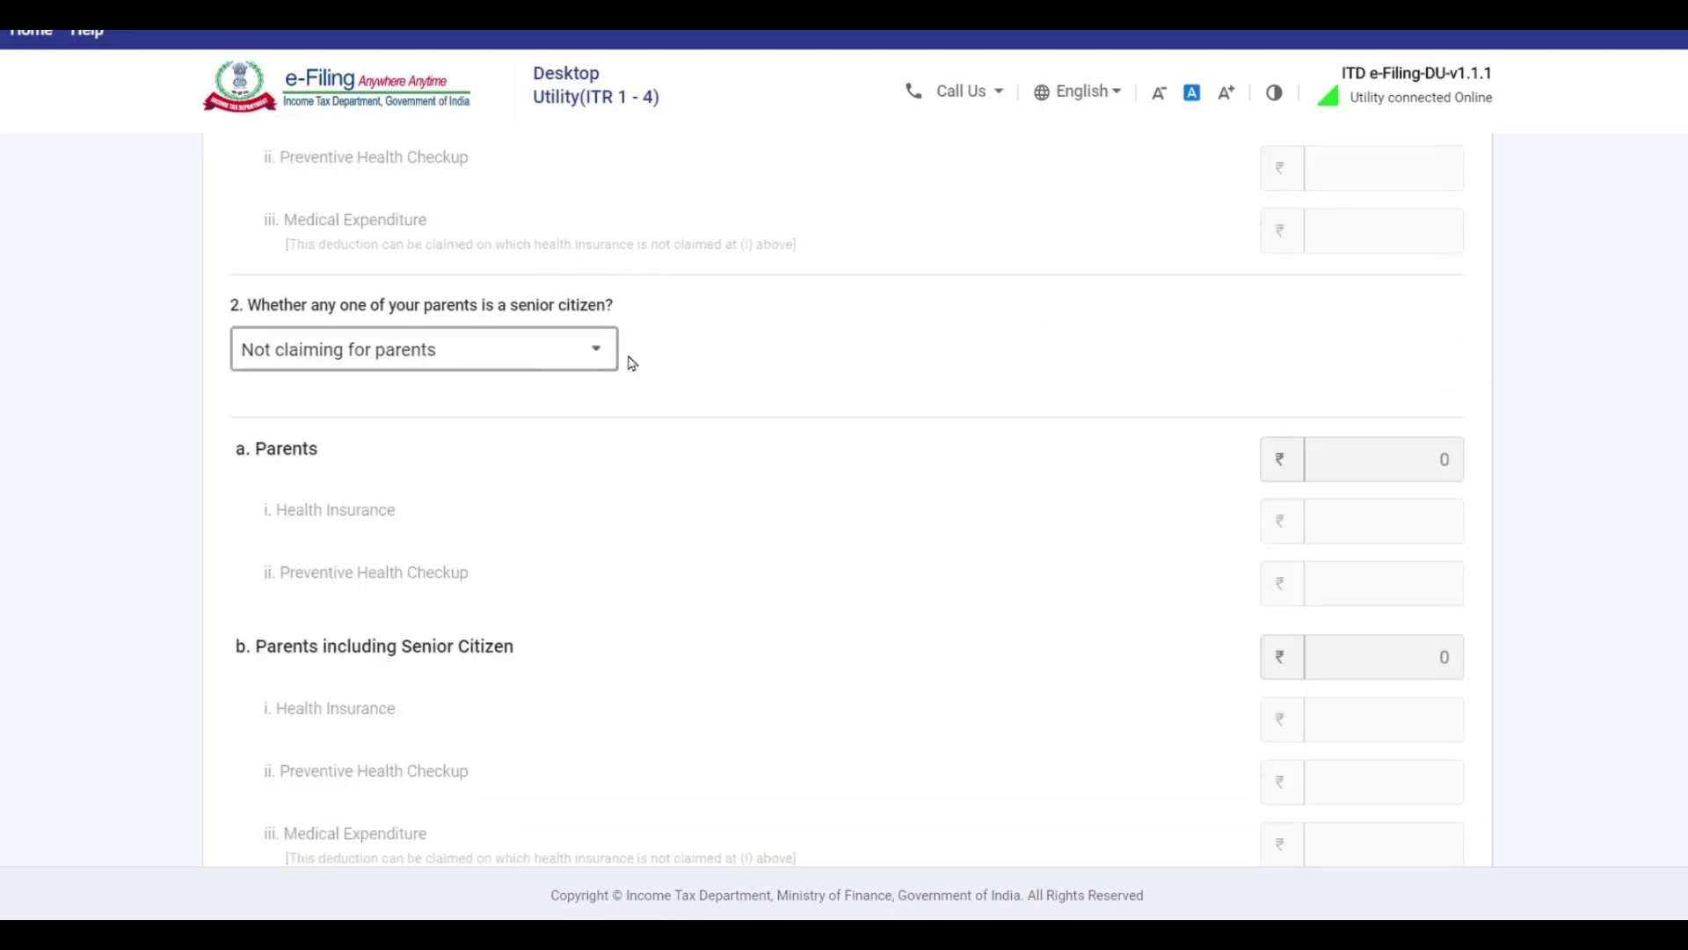
left_click(583, 357)
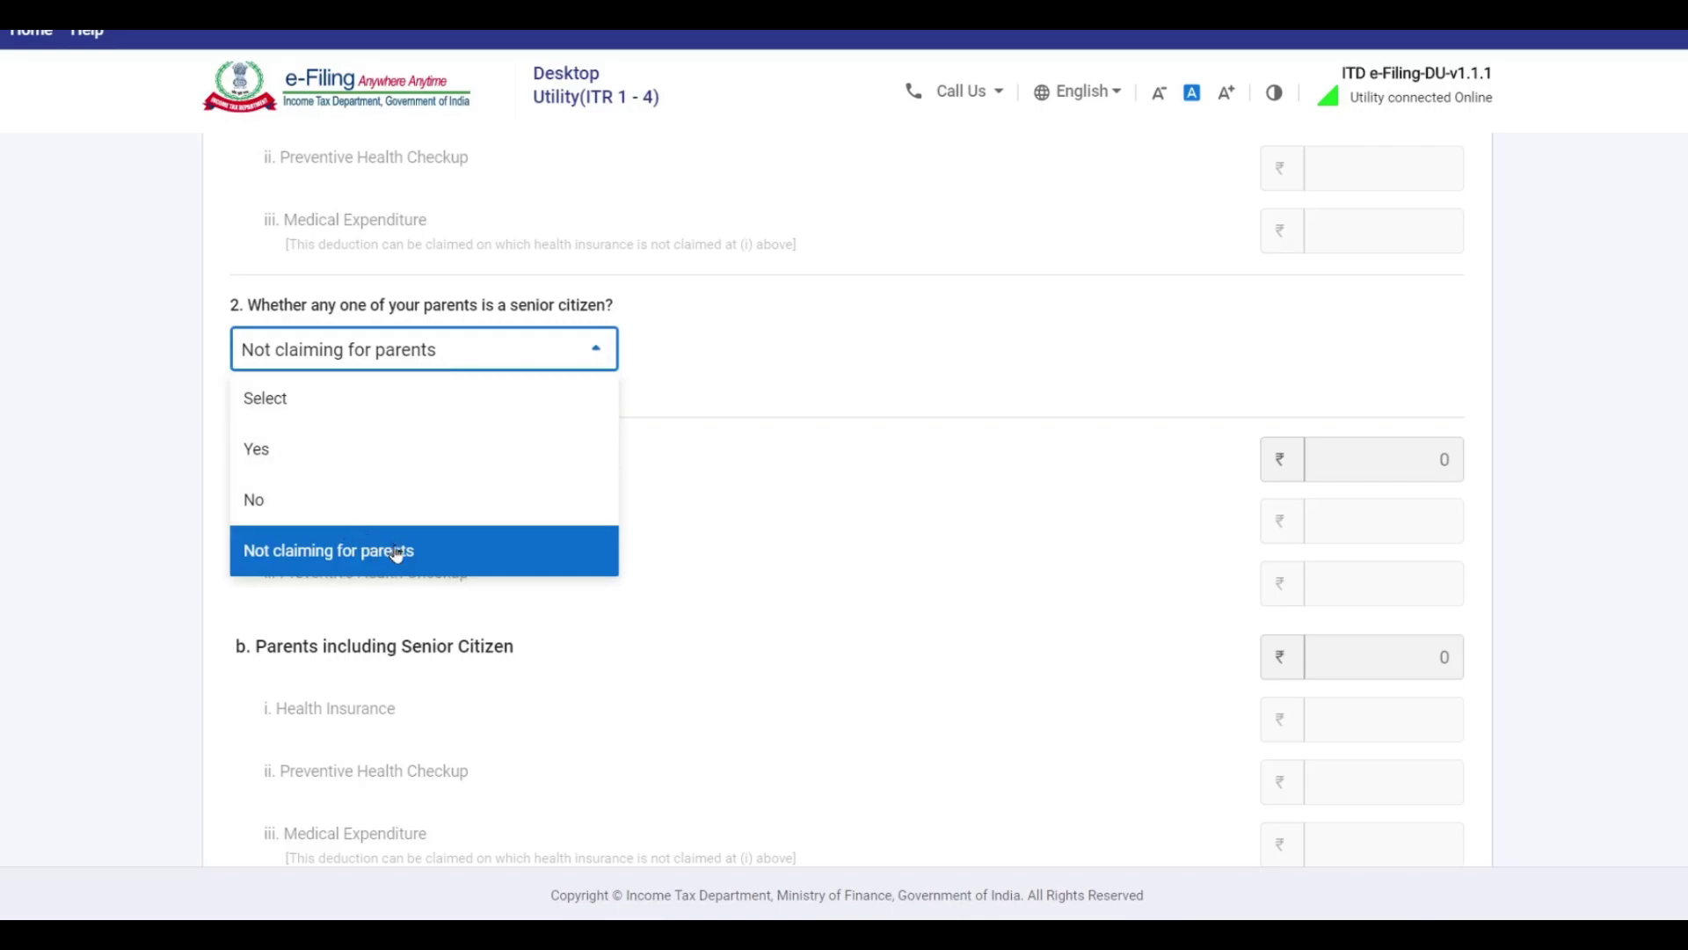
left_click(315, 549)
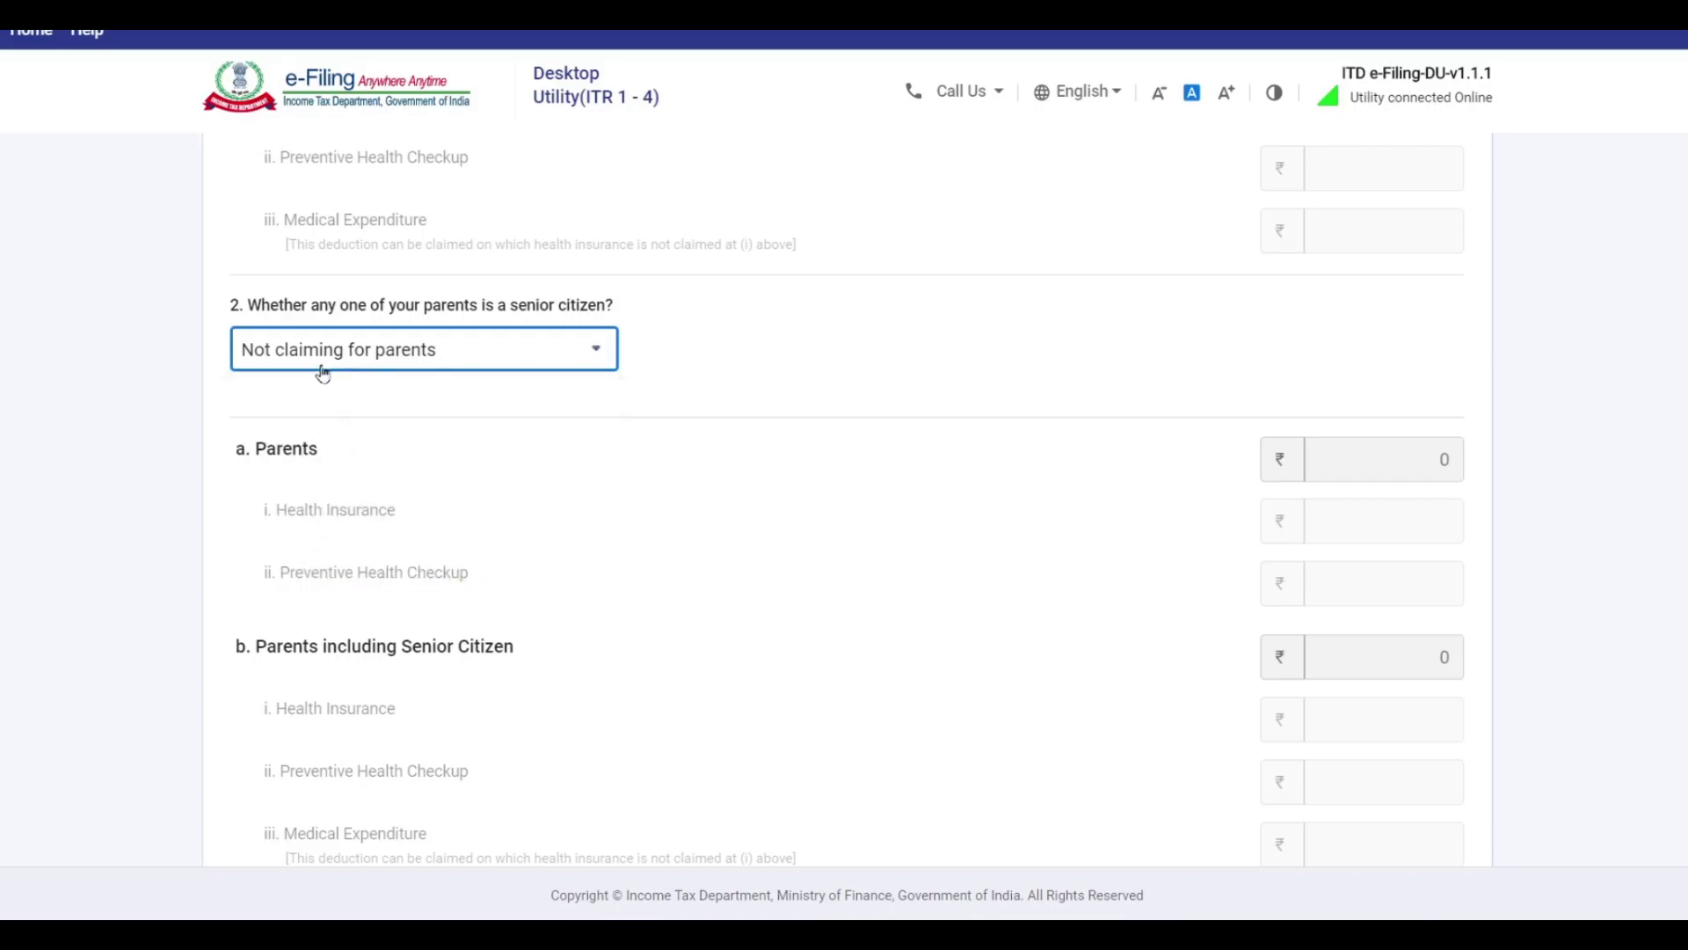
left_click(587, 351)
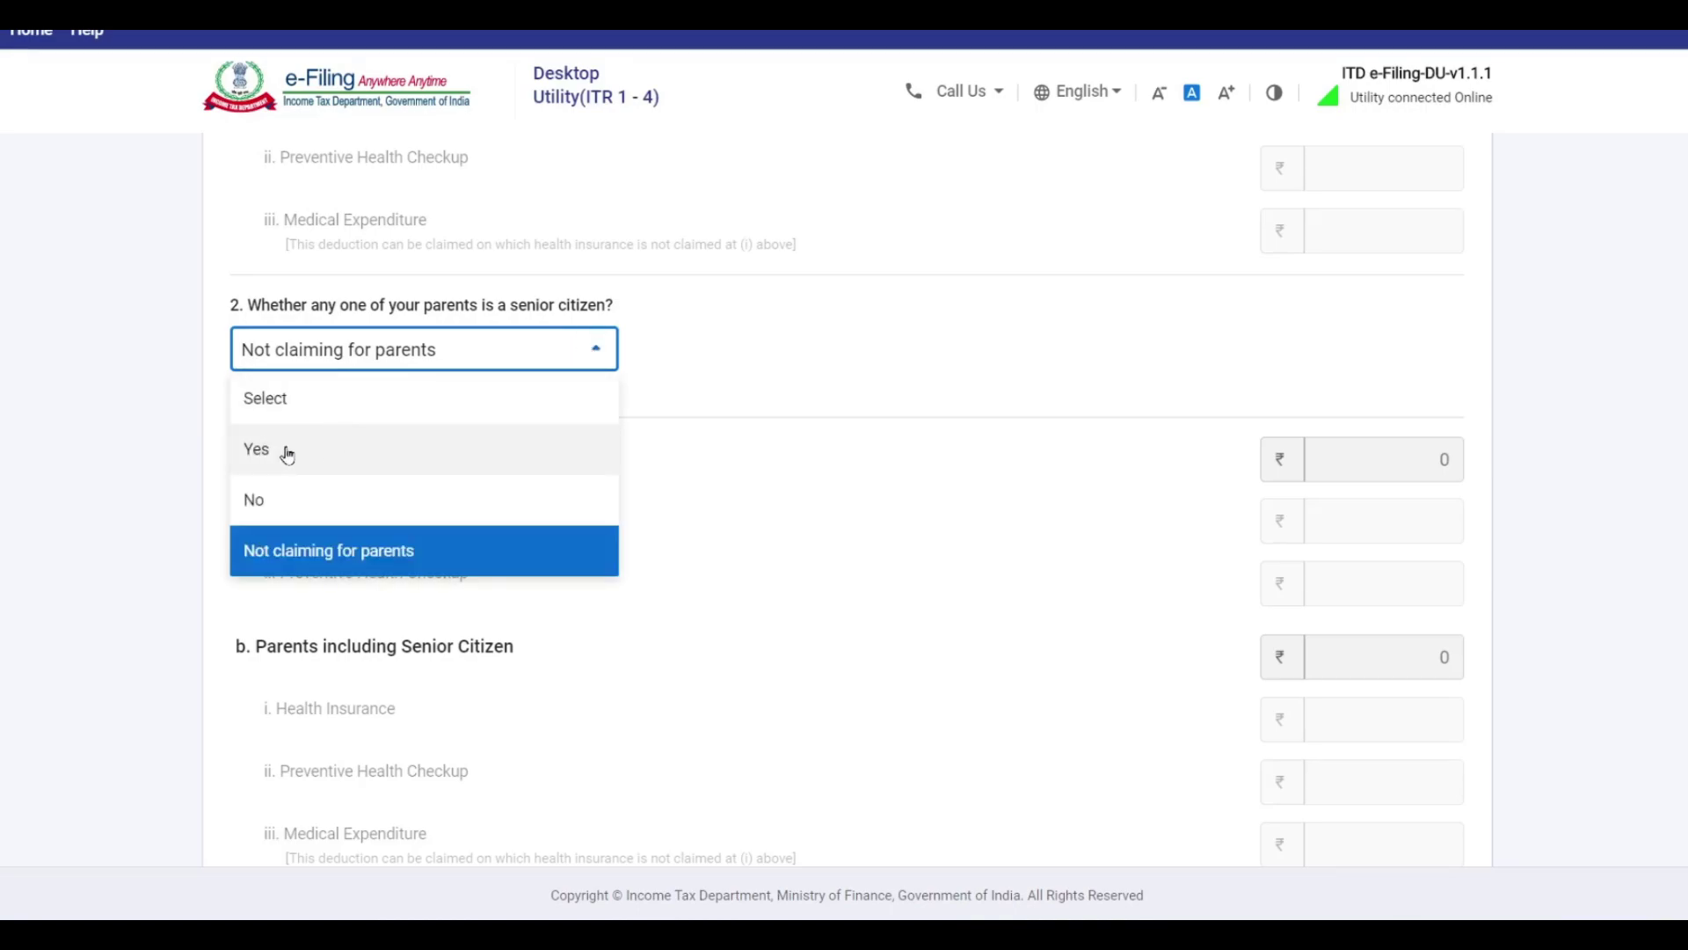
left_click(290, 455)
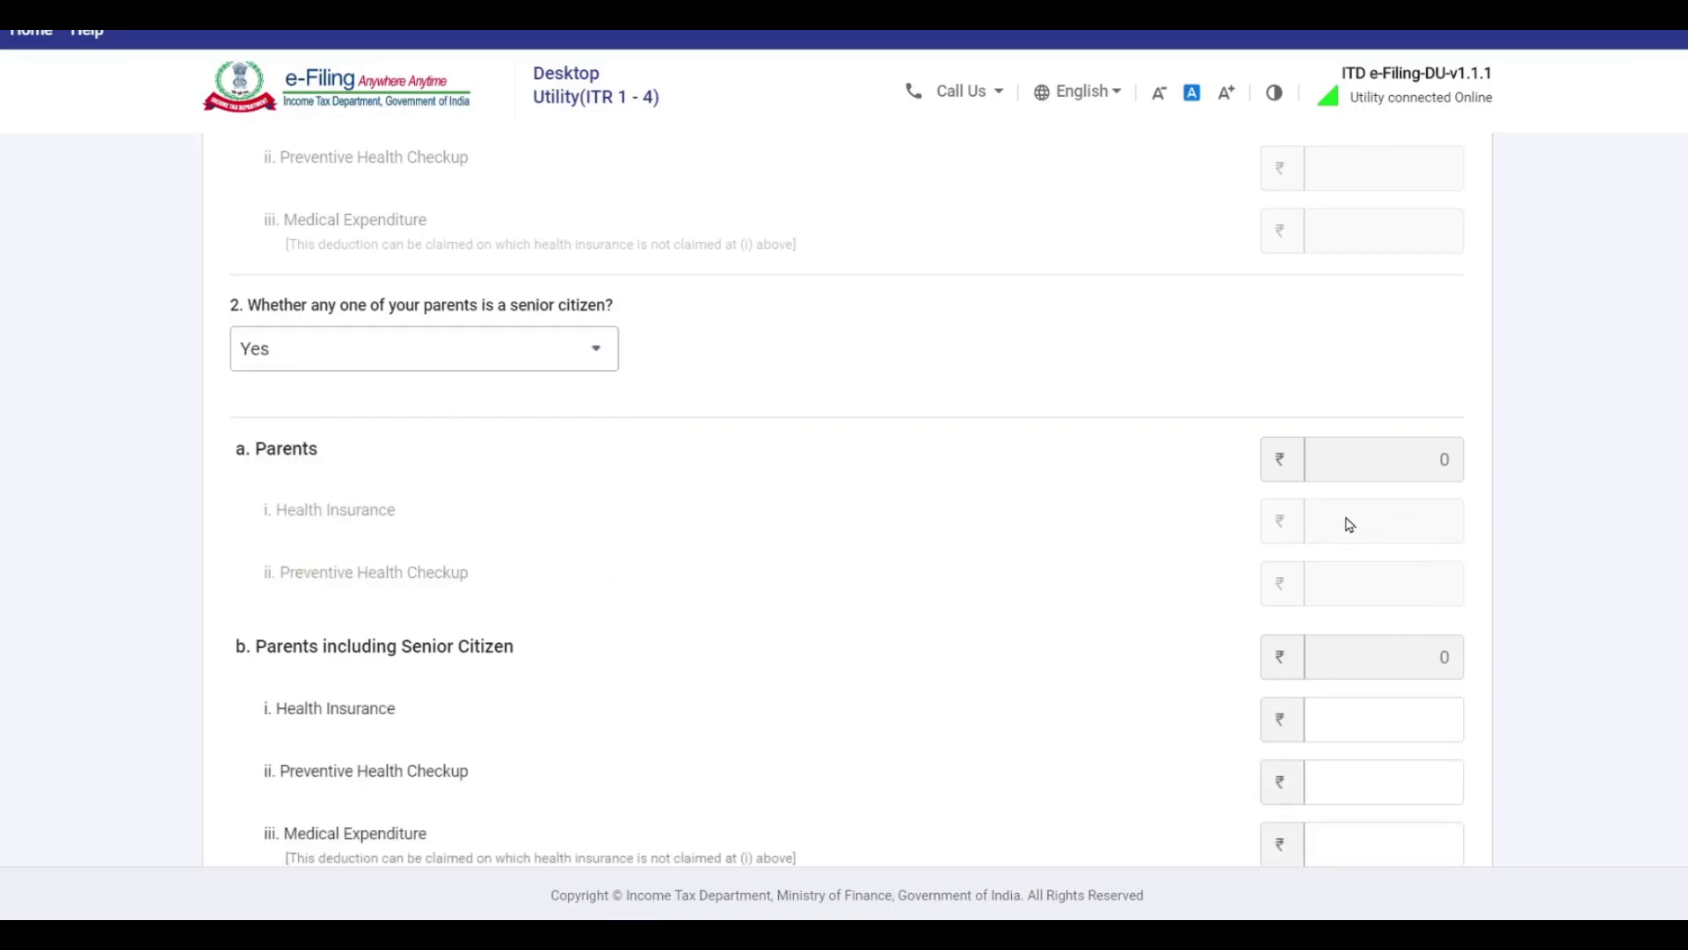
Enter ₹20,000 parents' health insurance and save the 80D deduction.
scroll(780, 422, "down", 1)
scroll(278, 367, "down", 2)
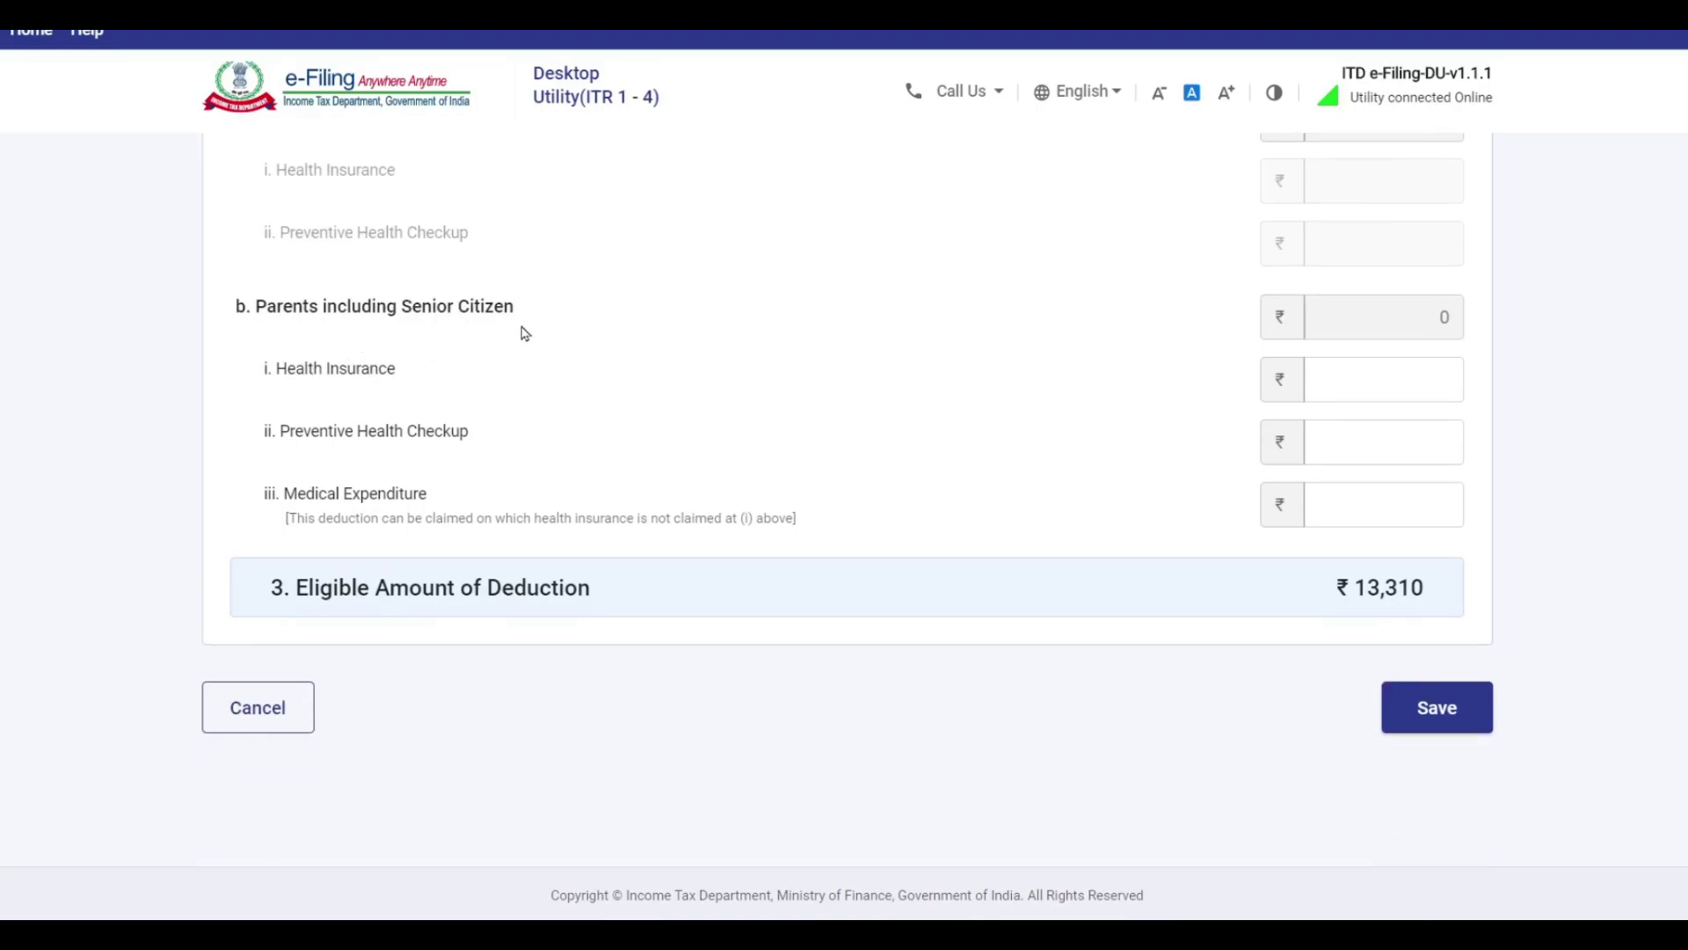
left_click(1385, 379)
type("20000")
left_click(639, 510)
scroll(640, 510, "up", 1)
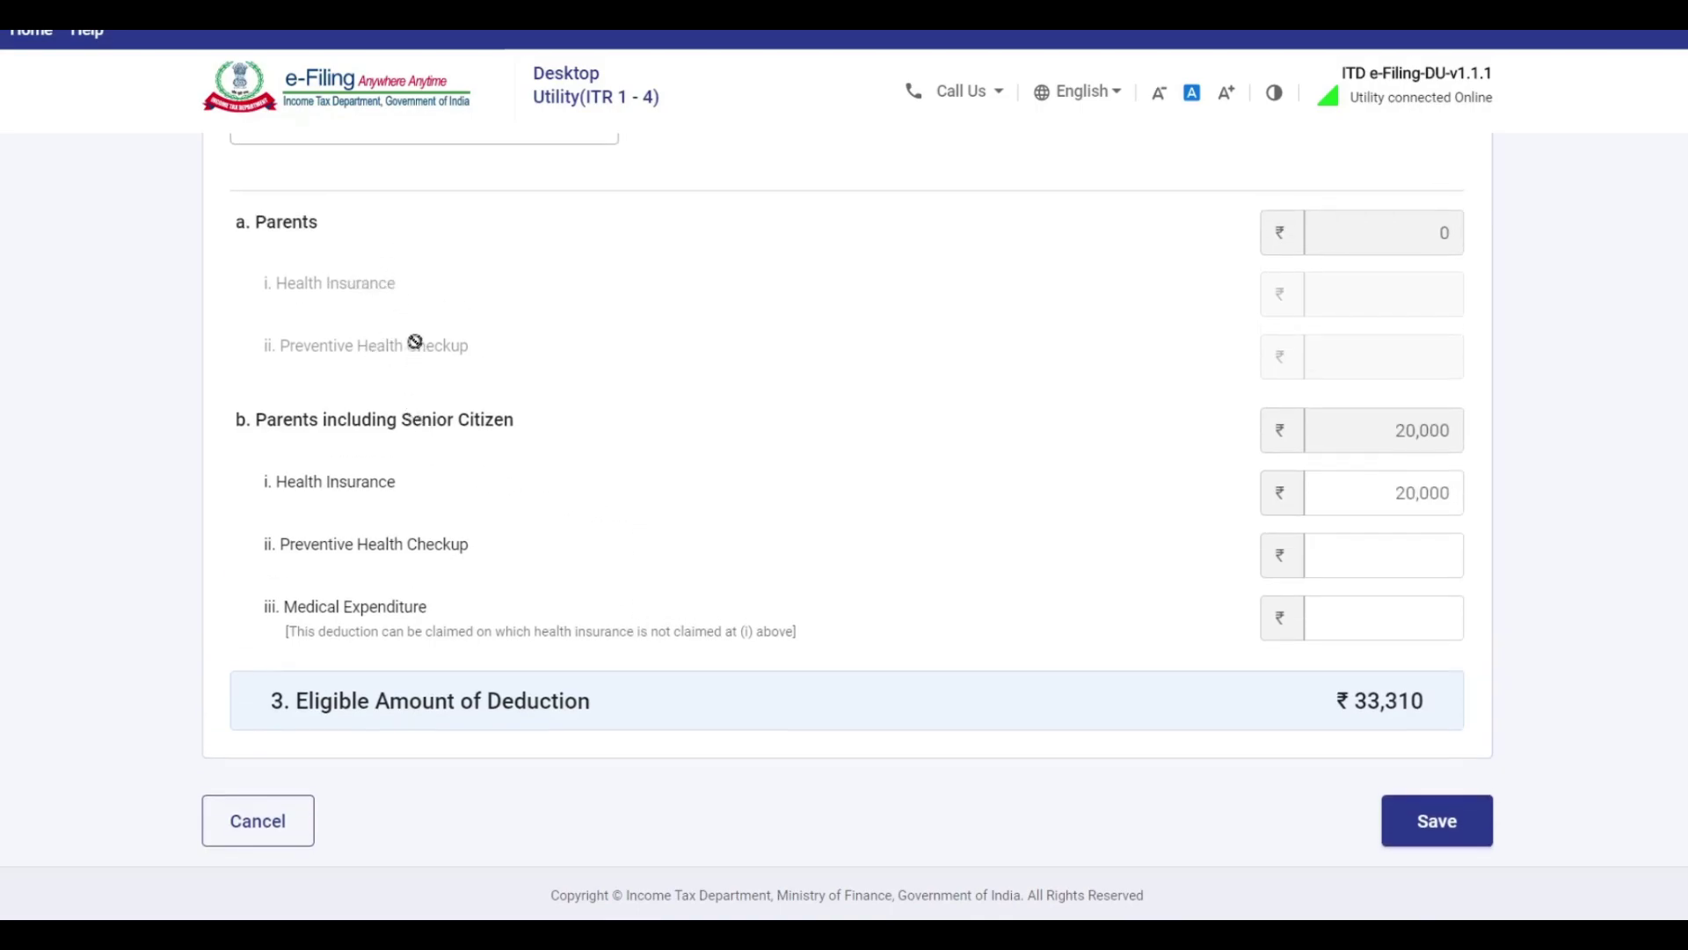
scroll(807, 427, "down", 1)
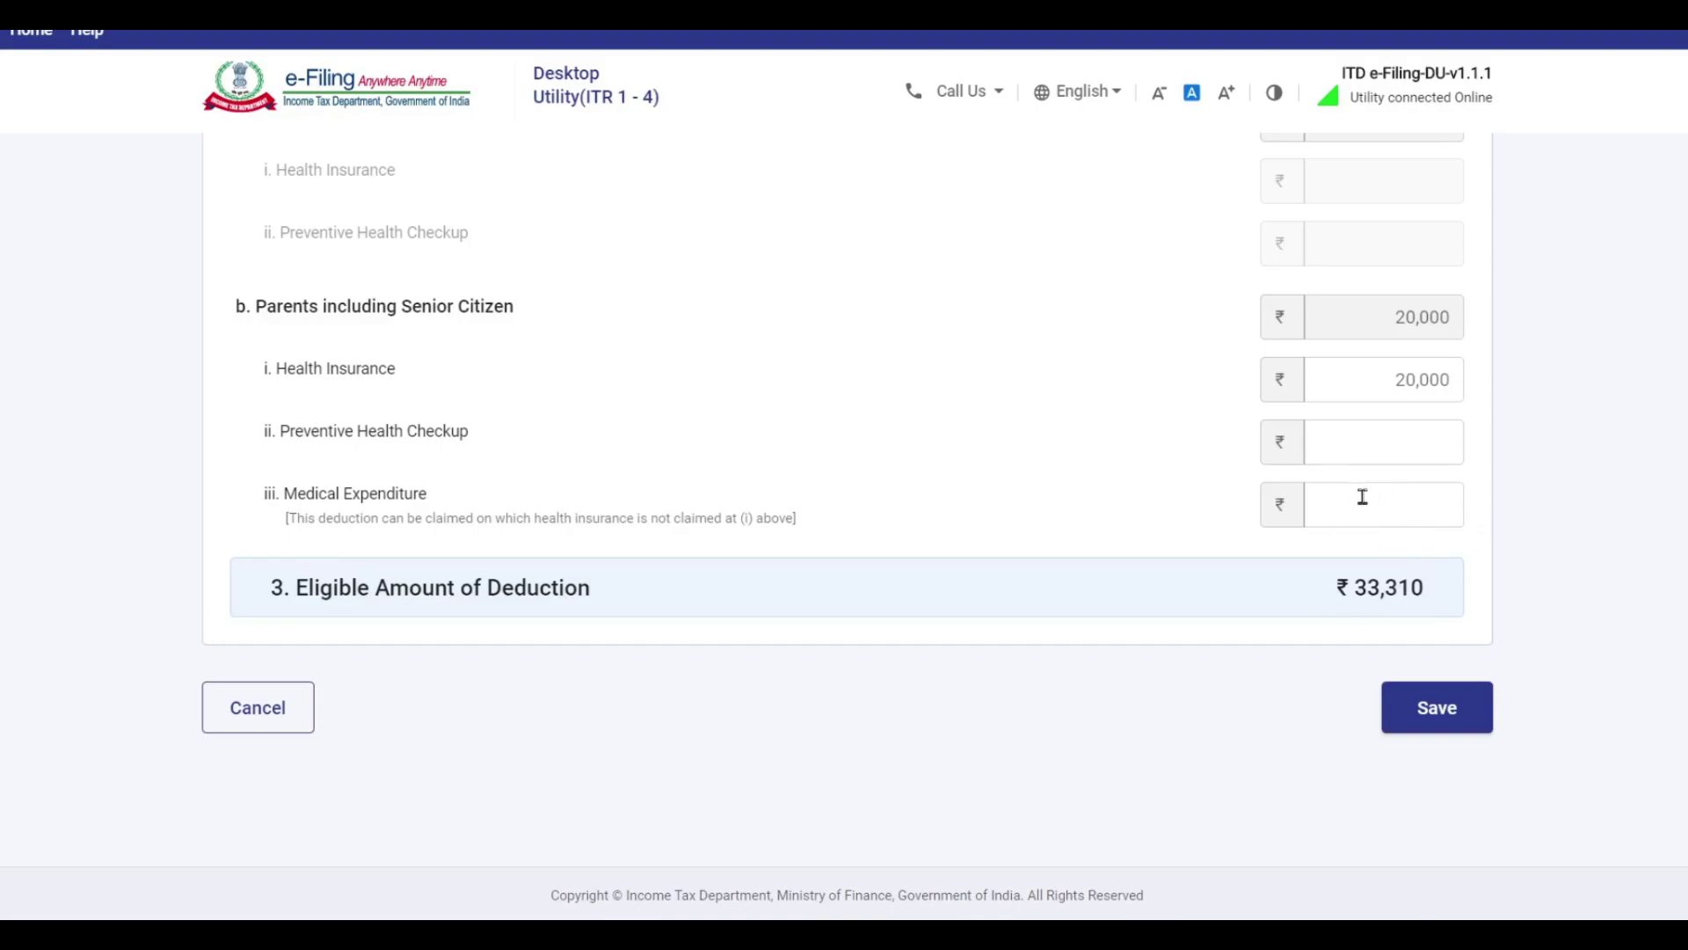
scroll(637, 703, "up", 5)
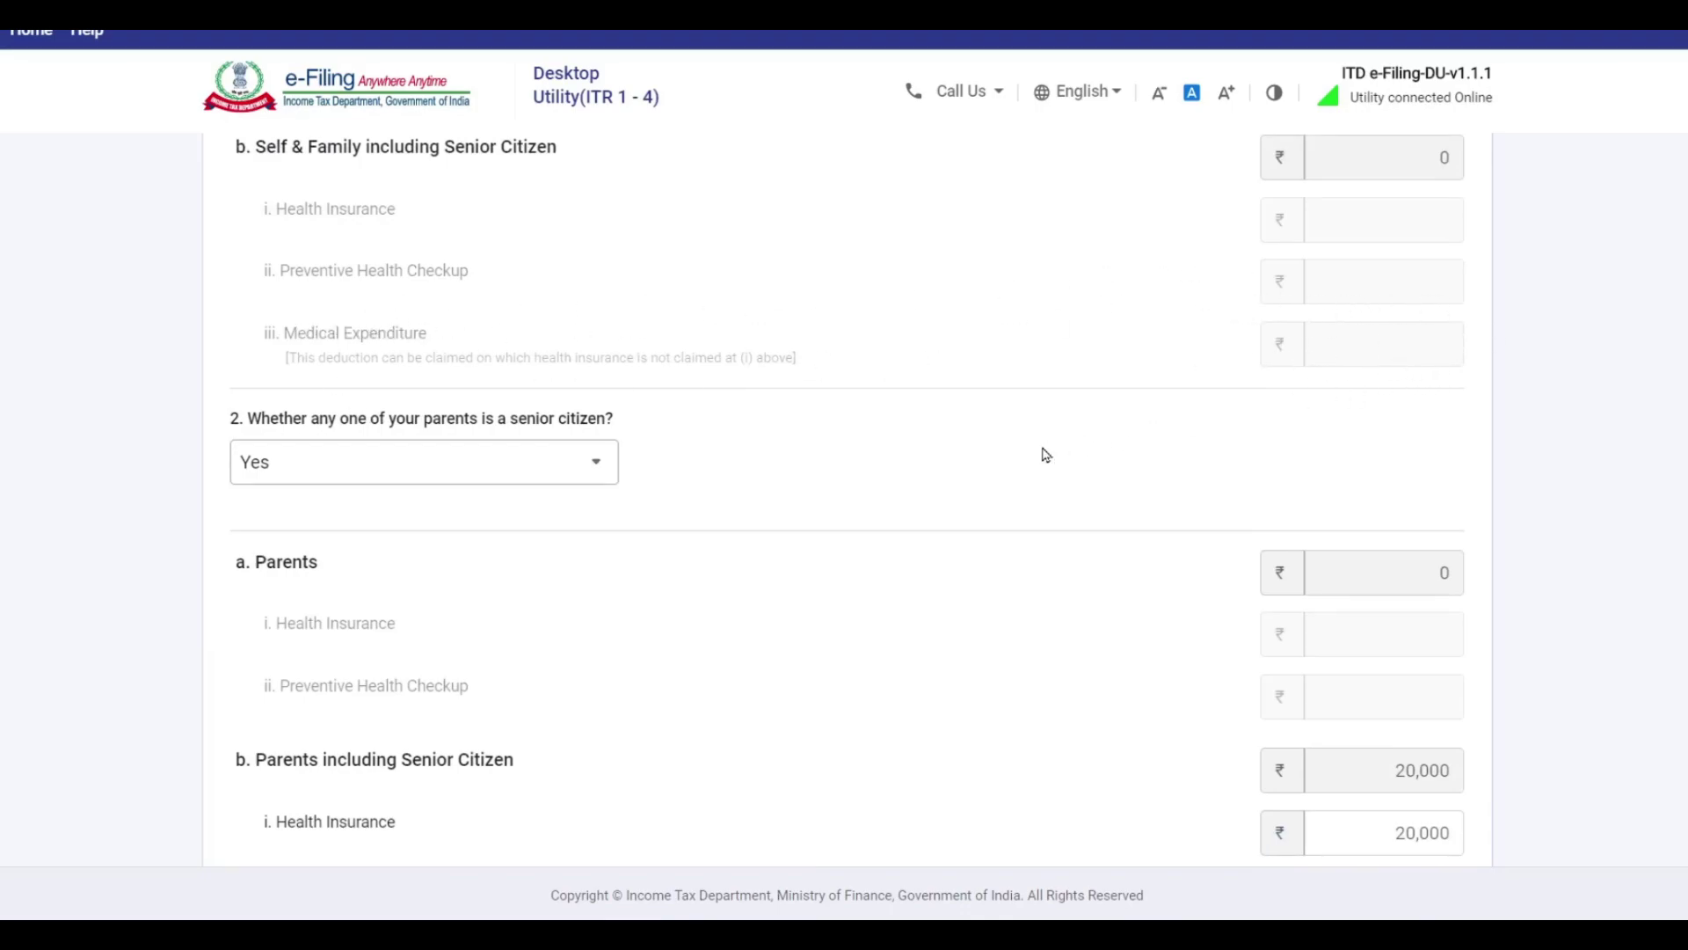
scroll(1046, 455, "down", 4)
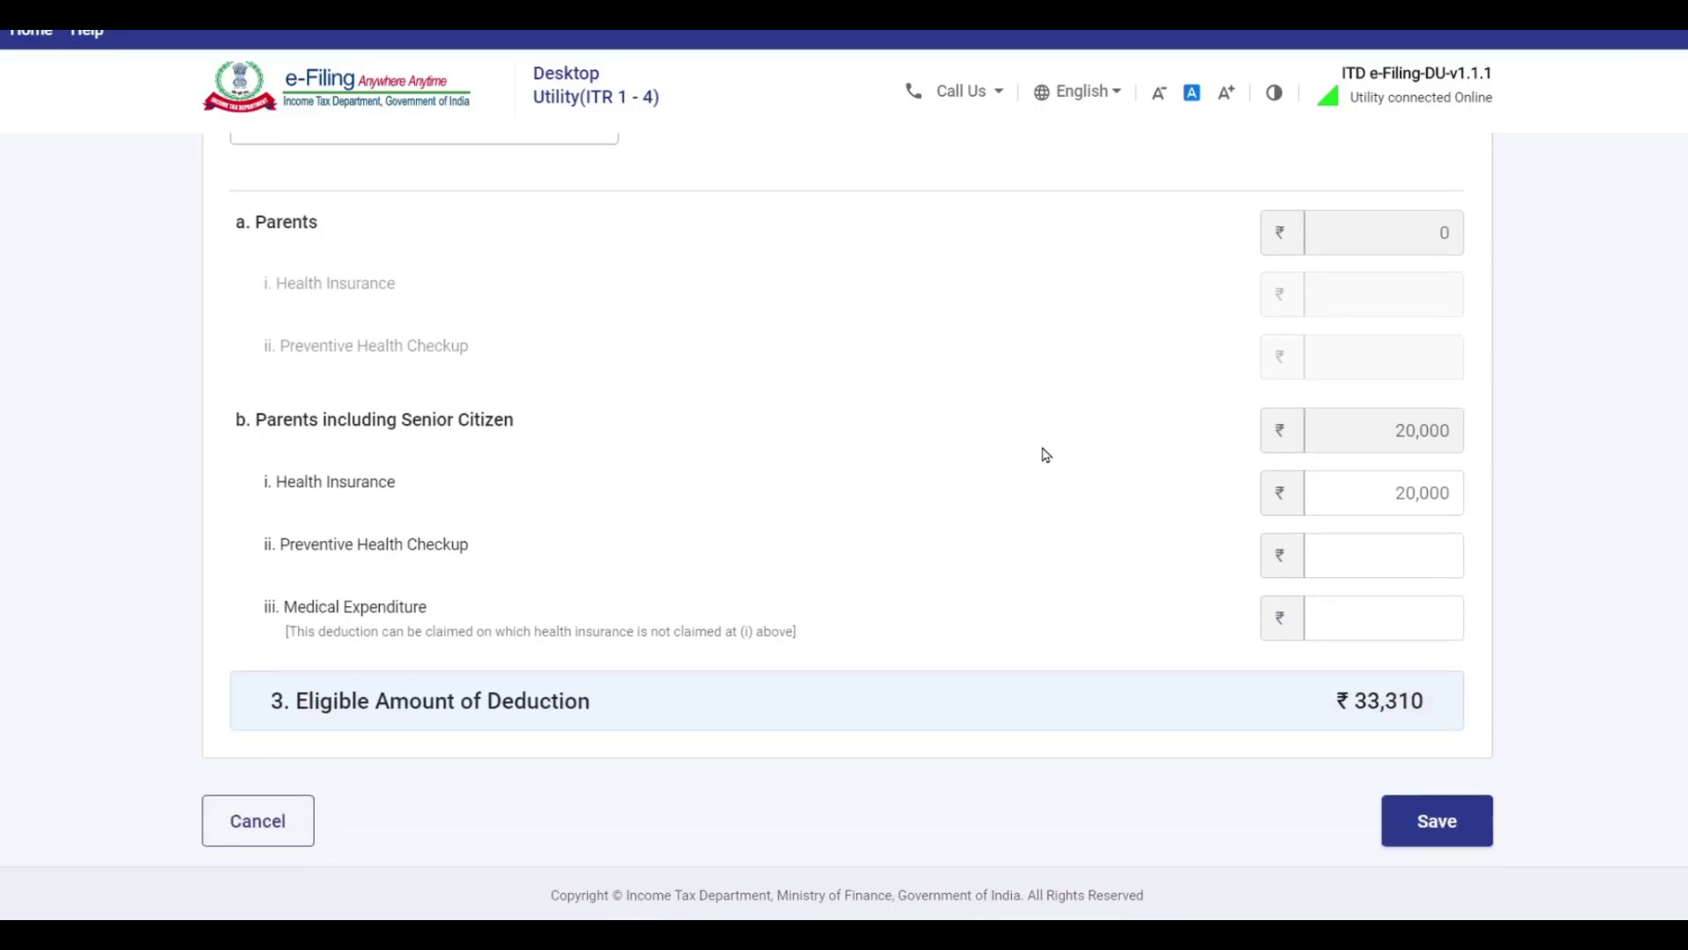
left_click(1401, 625)
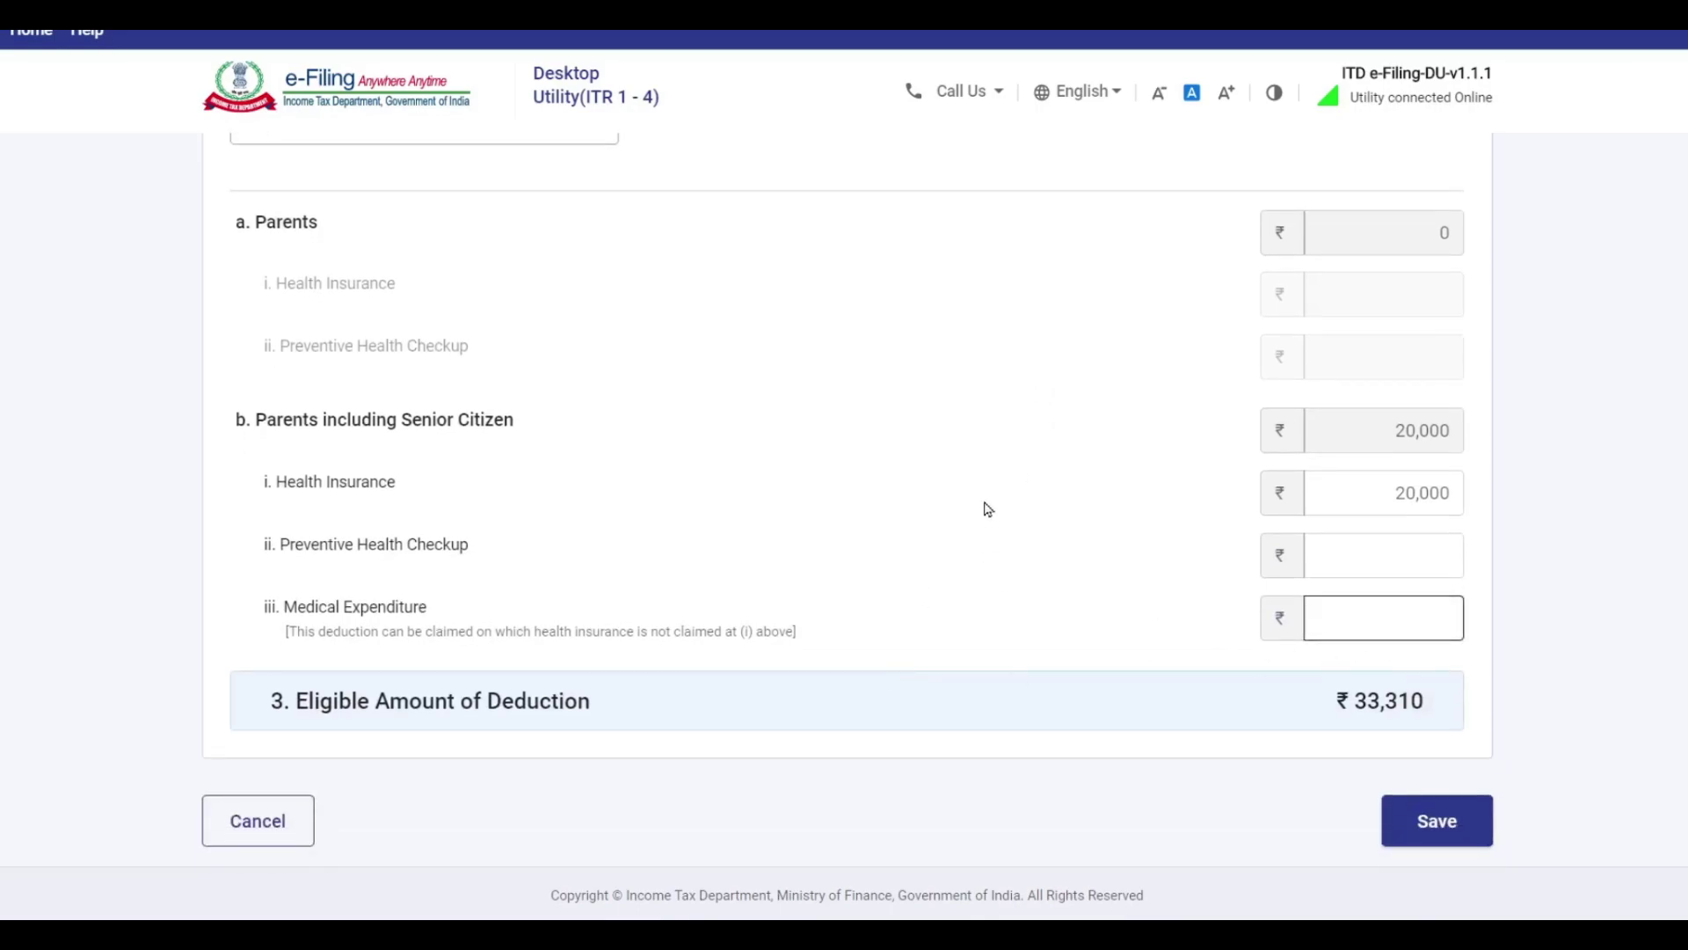
scroll(984, 505, "down", 2)
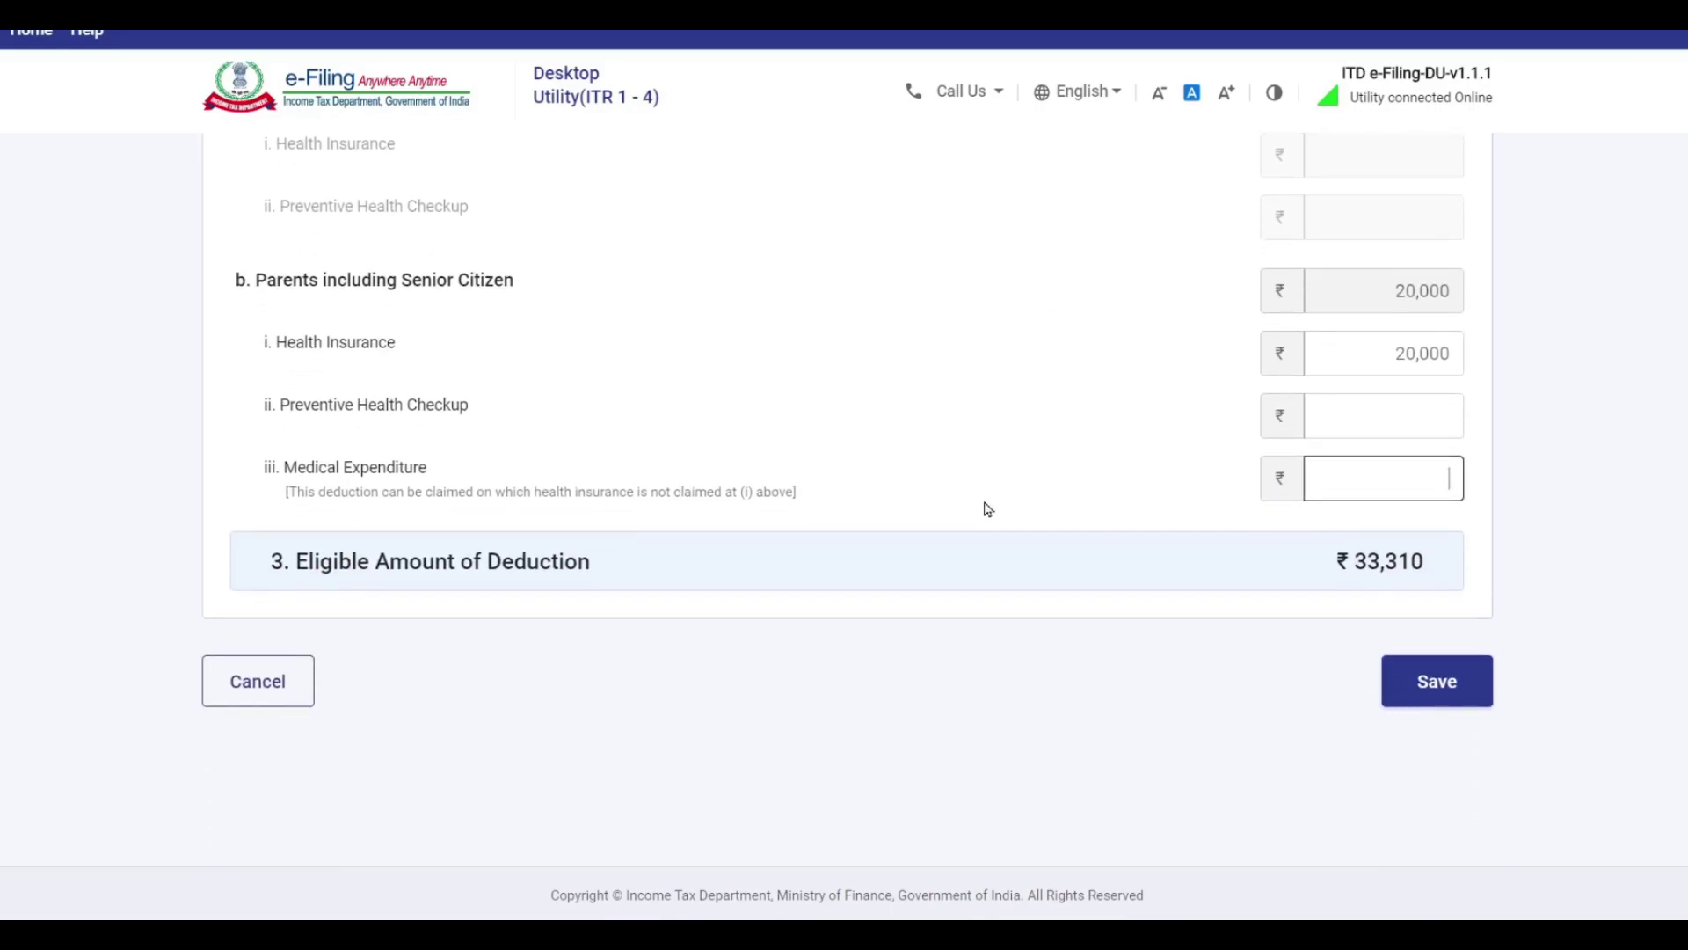
left_click(1442, 686)
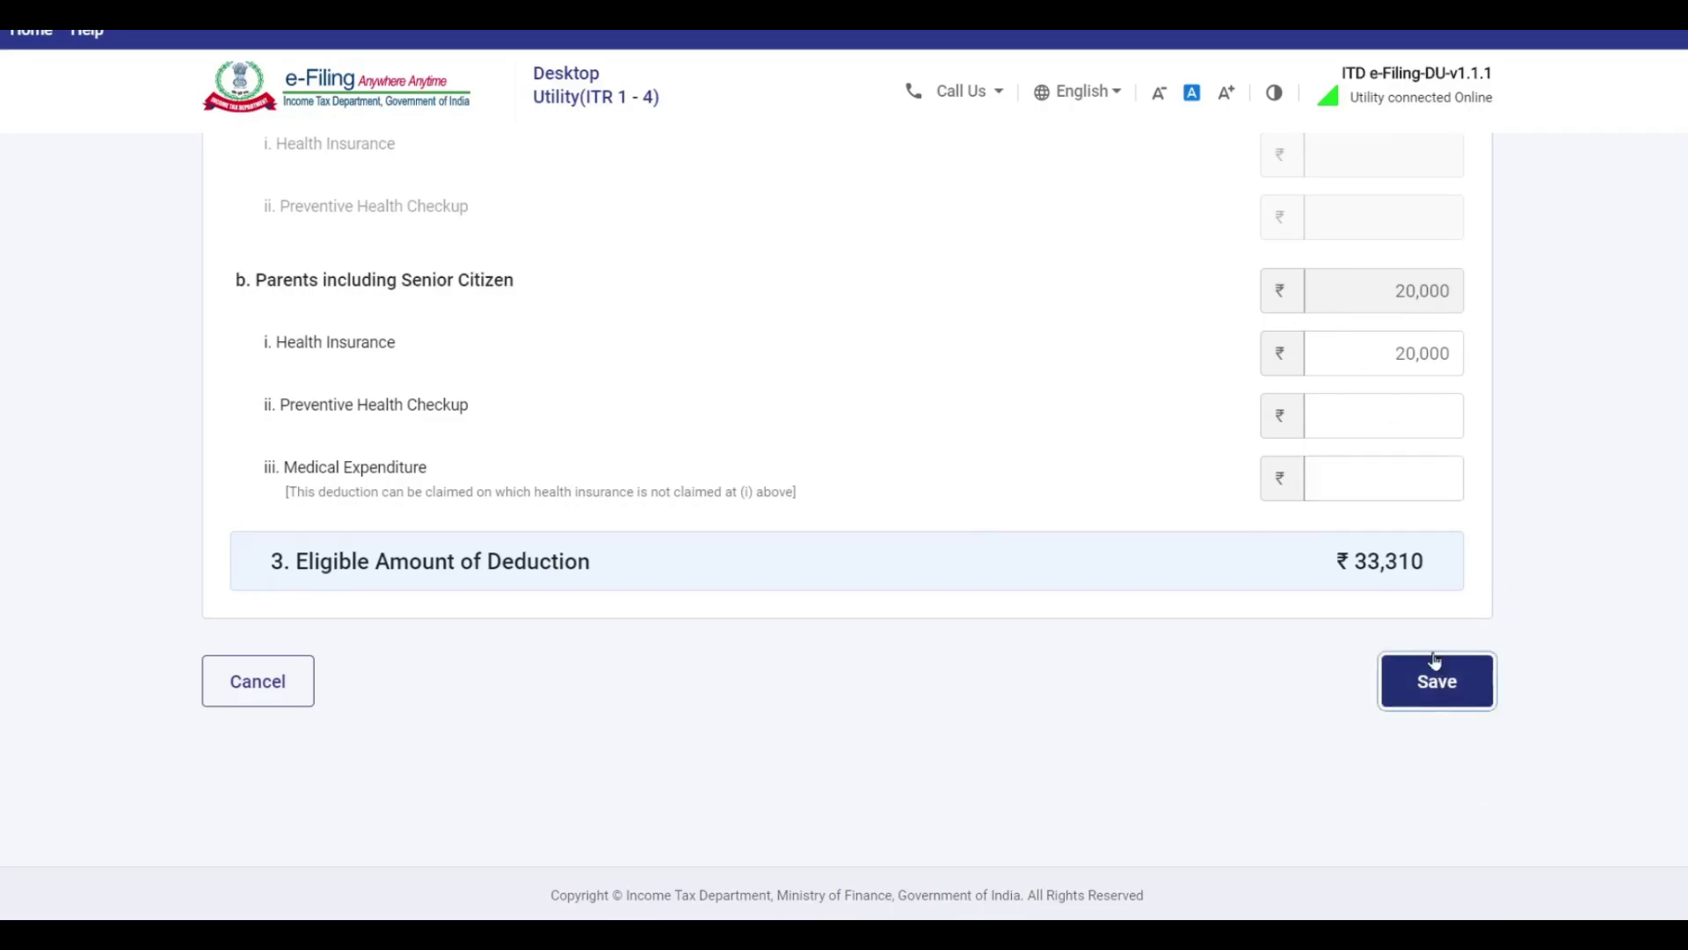
Check the 80TTA savings interest of 1120 in the Excel calculator, then return to deductions.
key("alt+Tab")
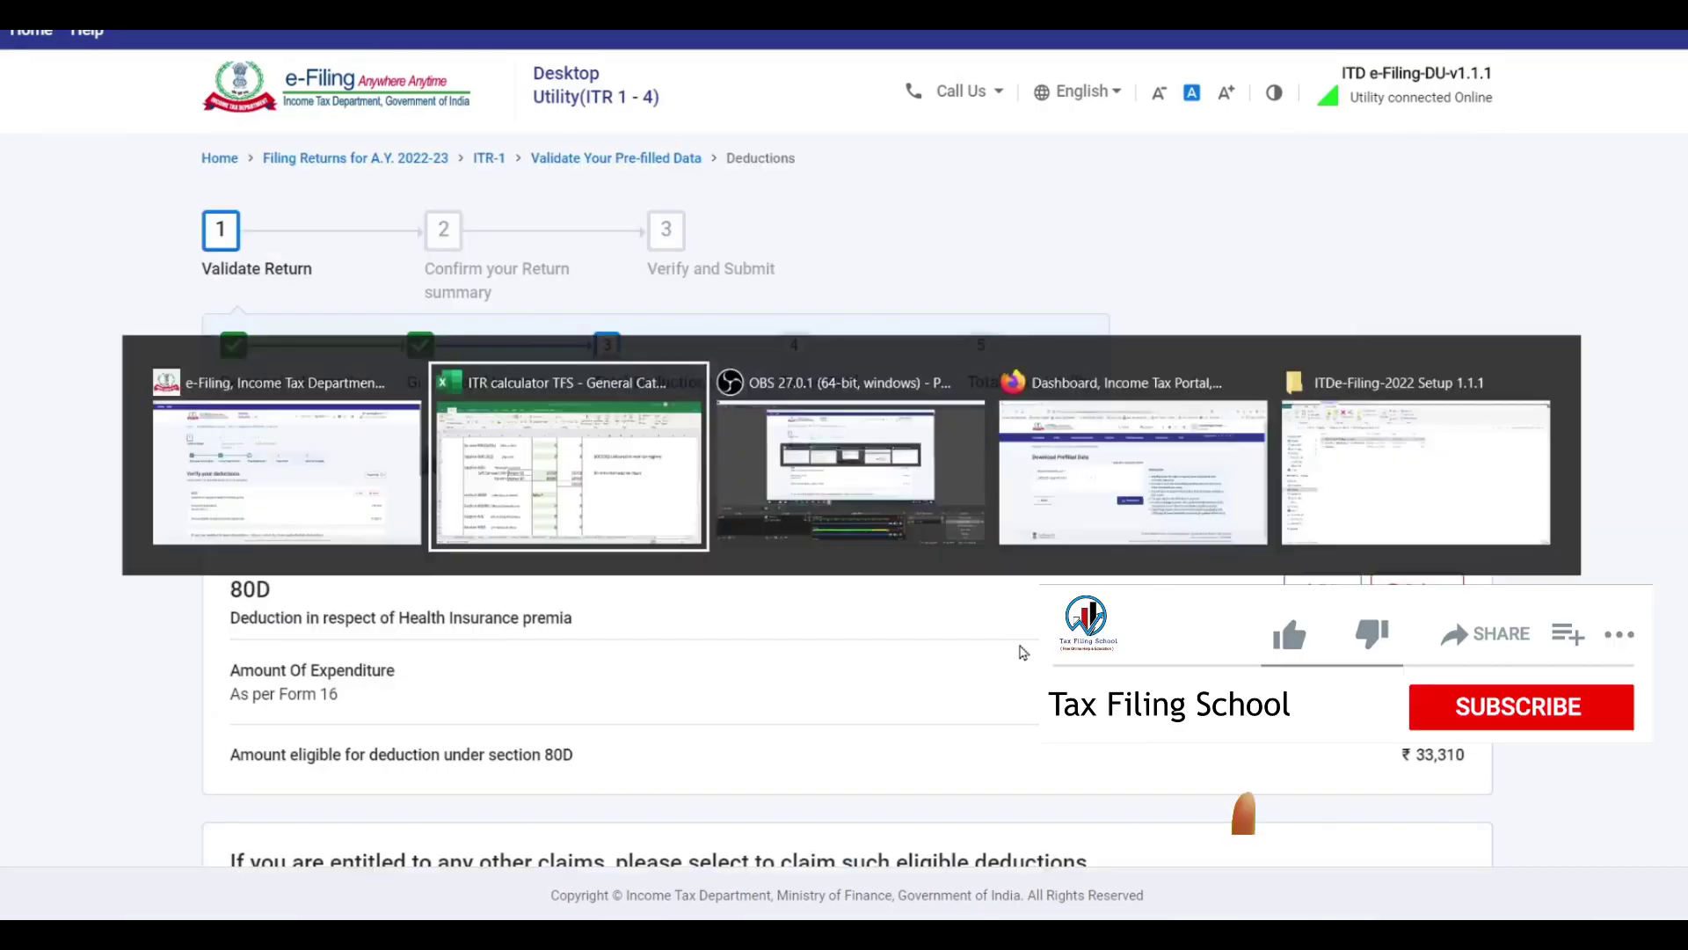
scroll(771, 510, "down", 3)
scroll(771, 510, "down", 3)
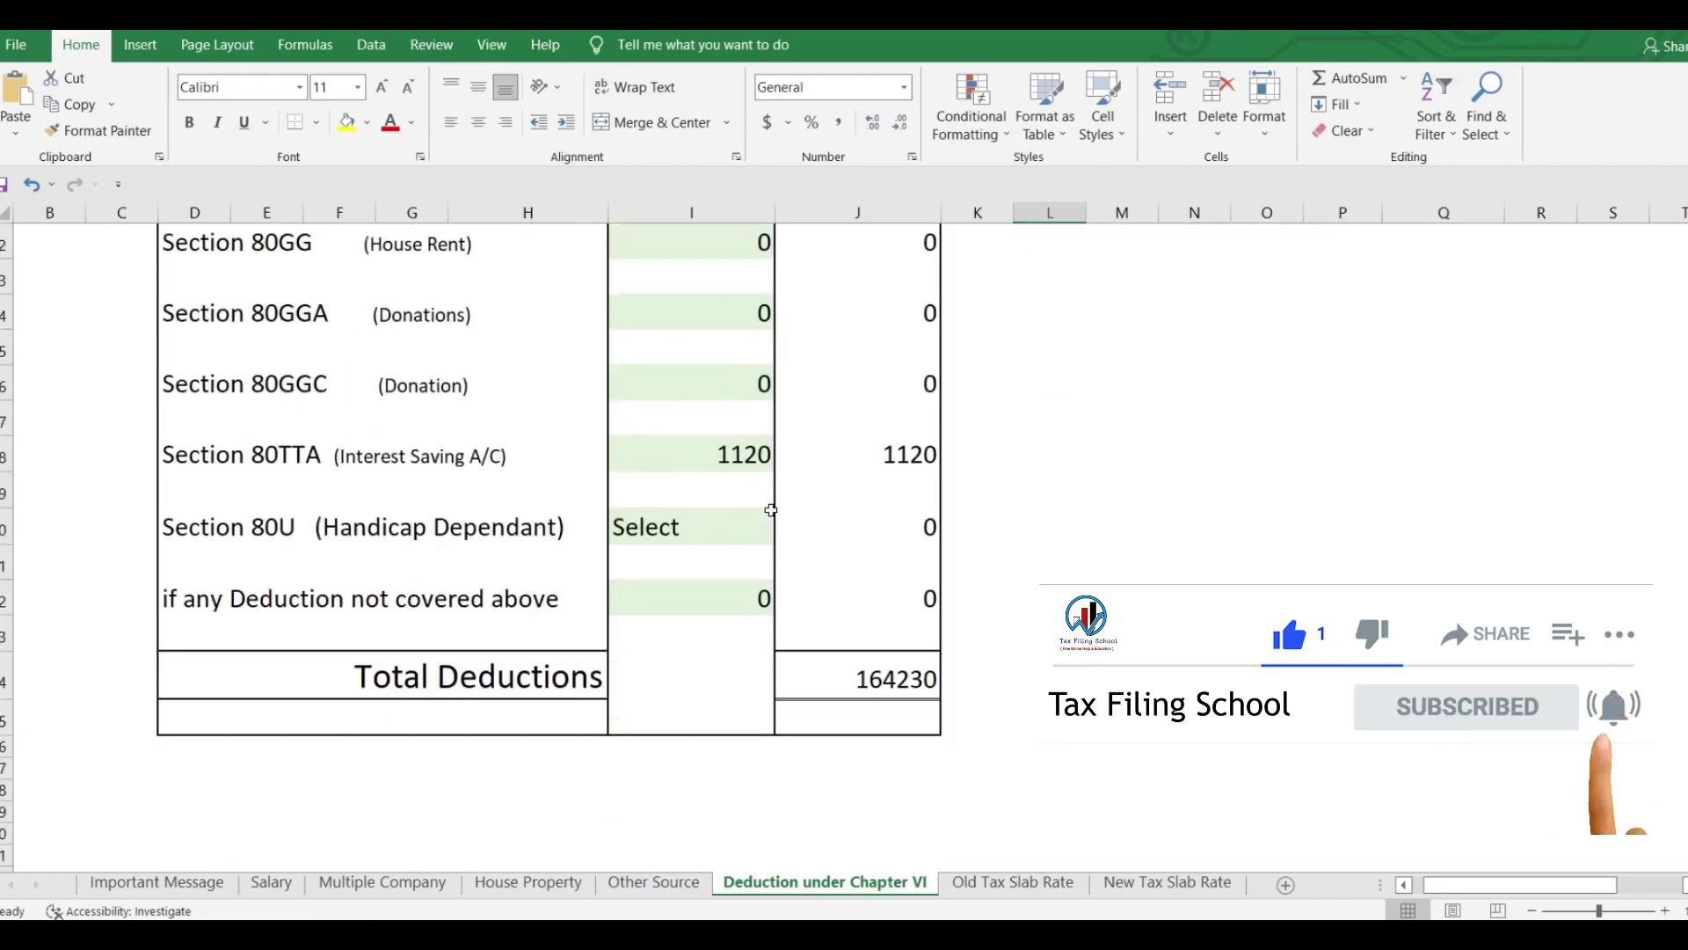
left_click(700, 452)
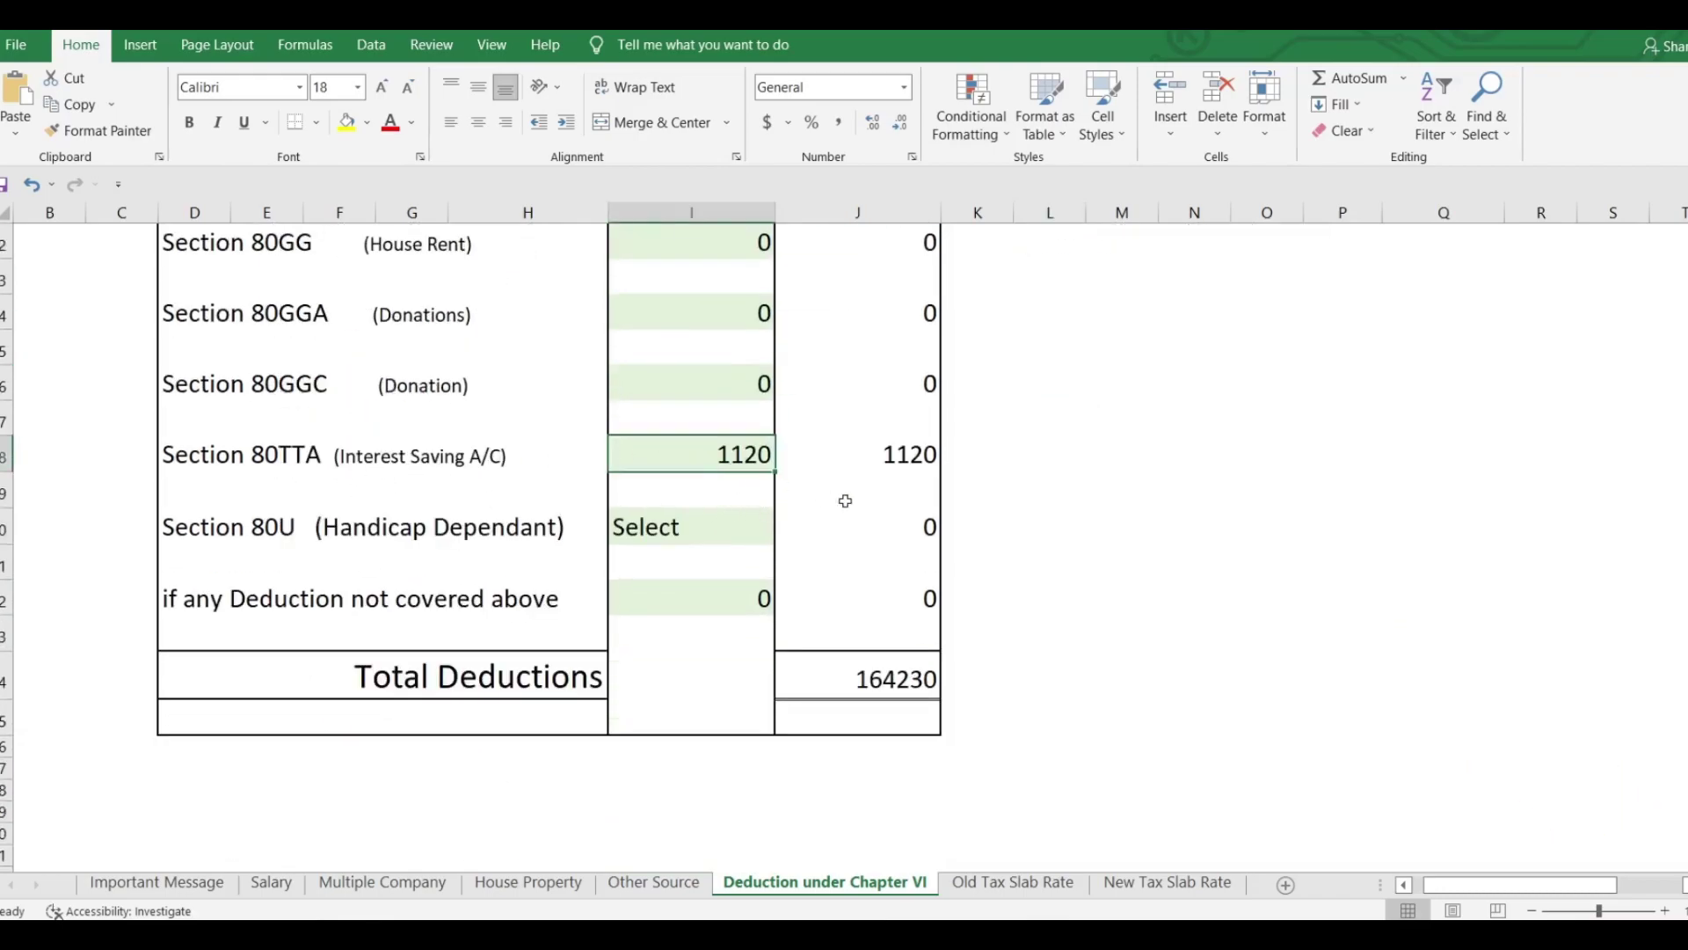
key("alt+Tab")
scroll(979, 572, "down", 3)
scroll(993, 567, "down", 1)
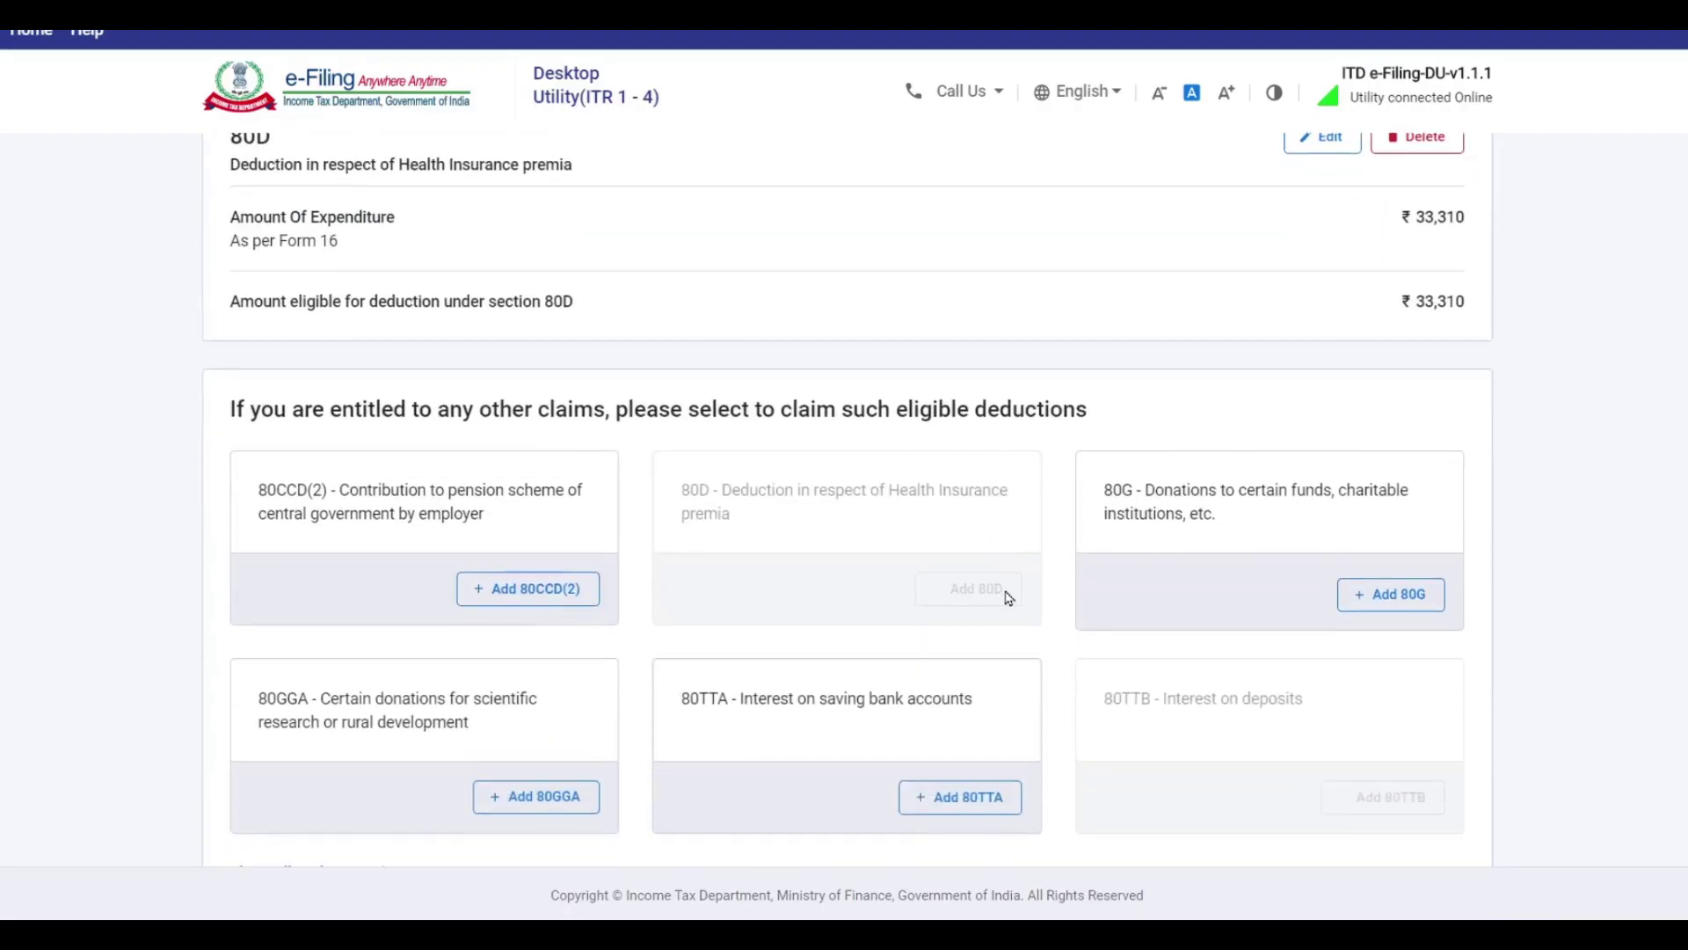
scroll(952, 462, "down", 2)
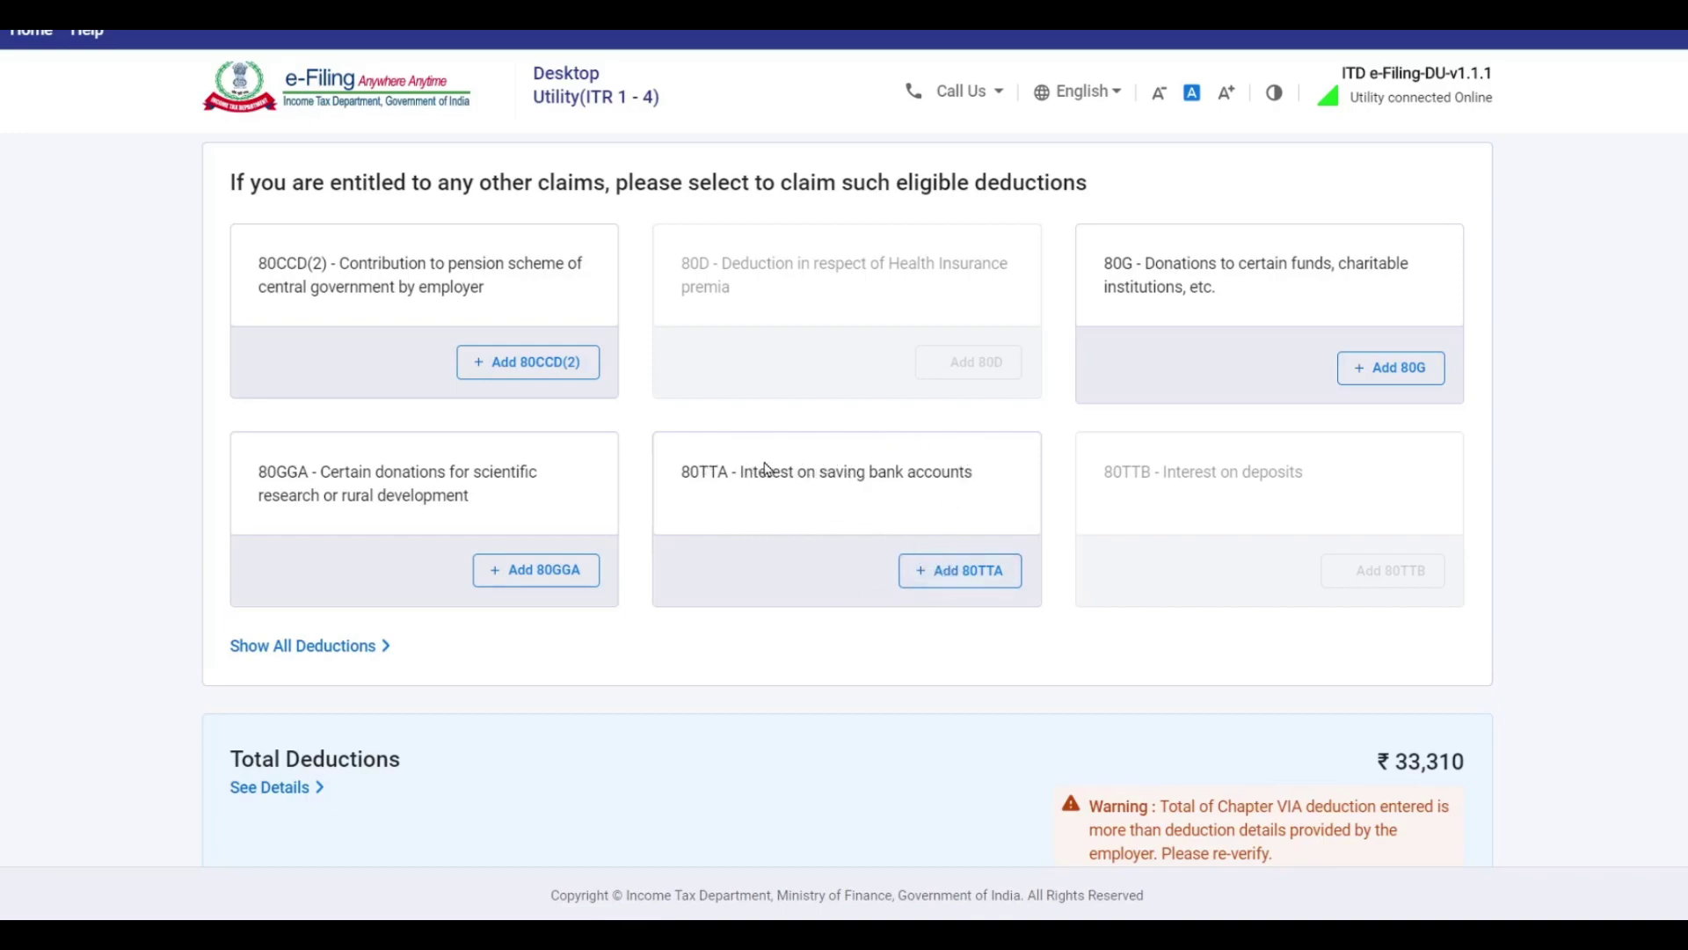
left_click(965, 577)
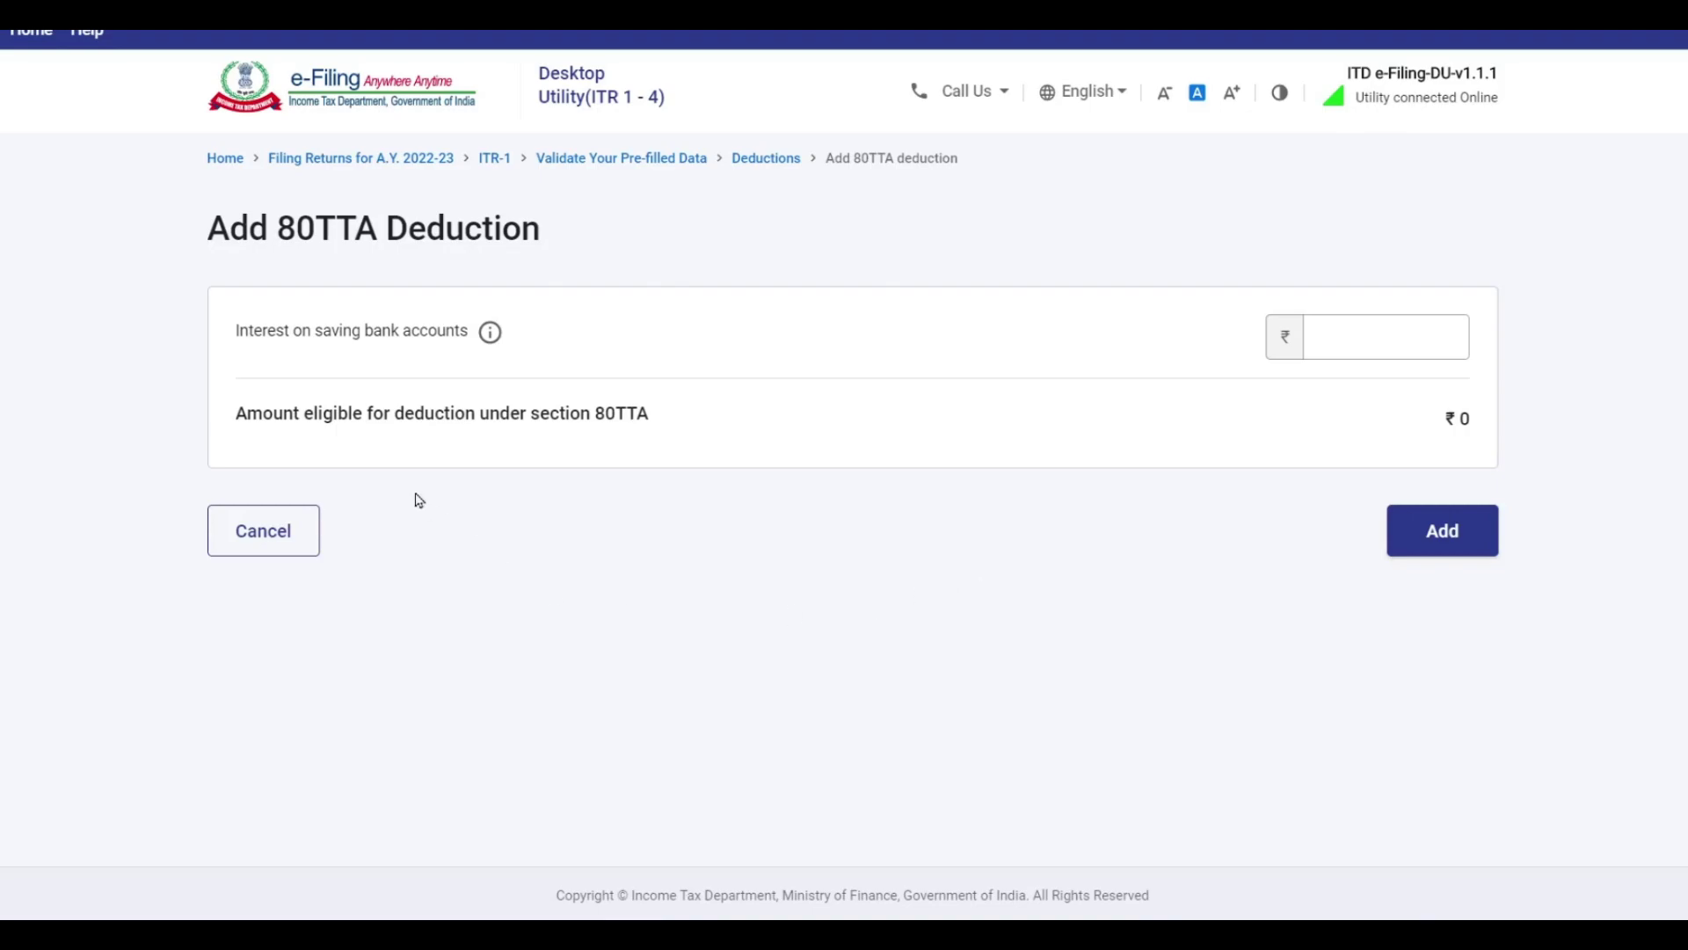
left_click(1374, 336)
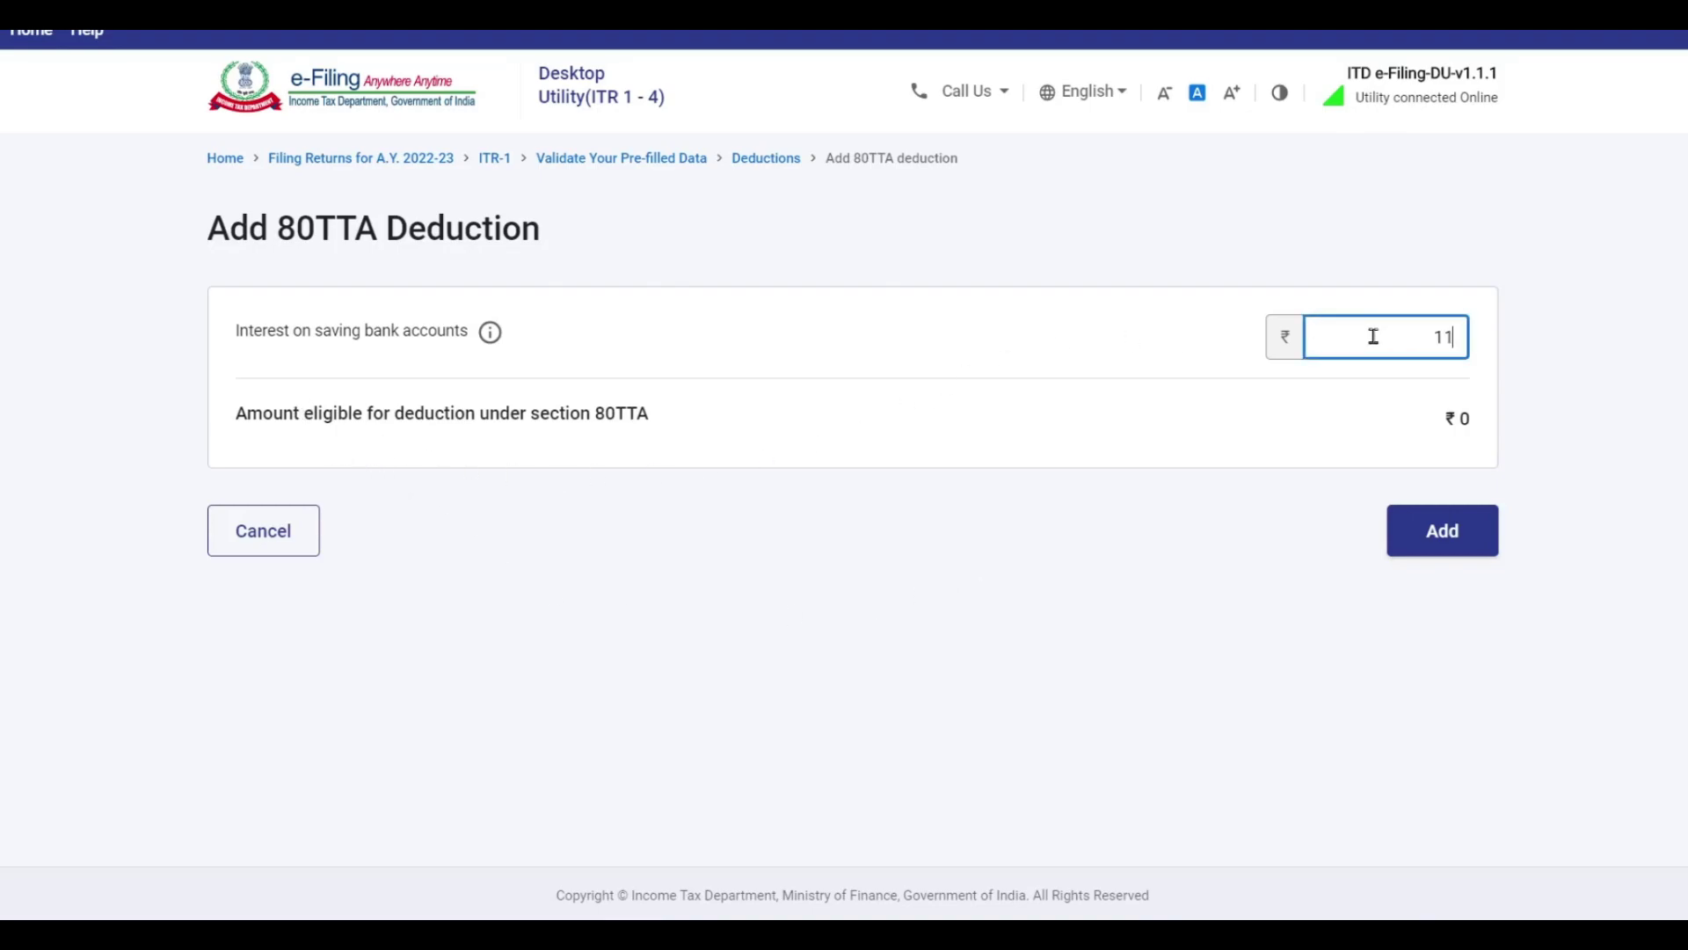
left_click(1436, 545)
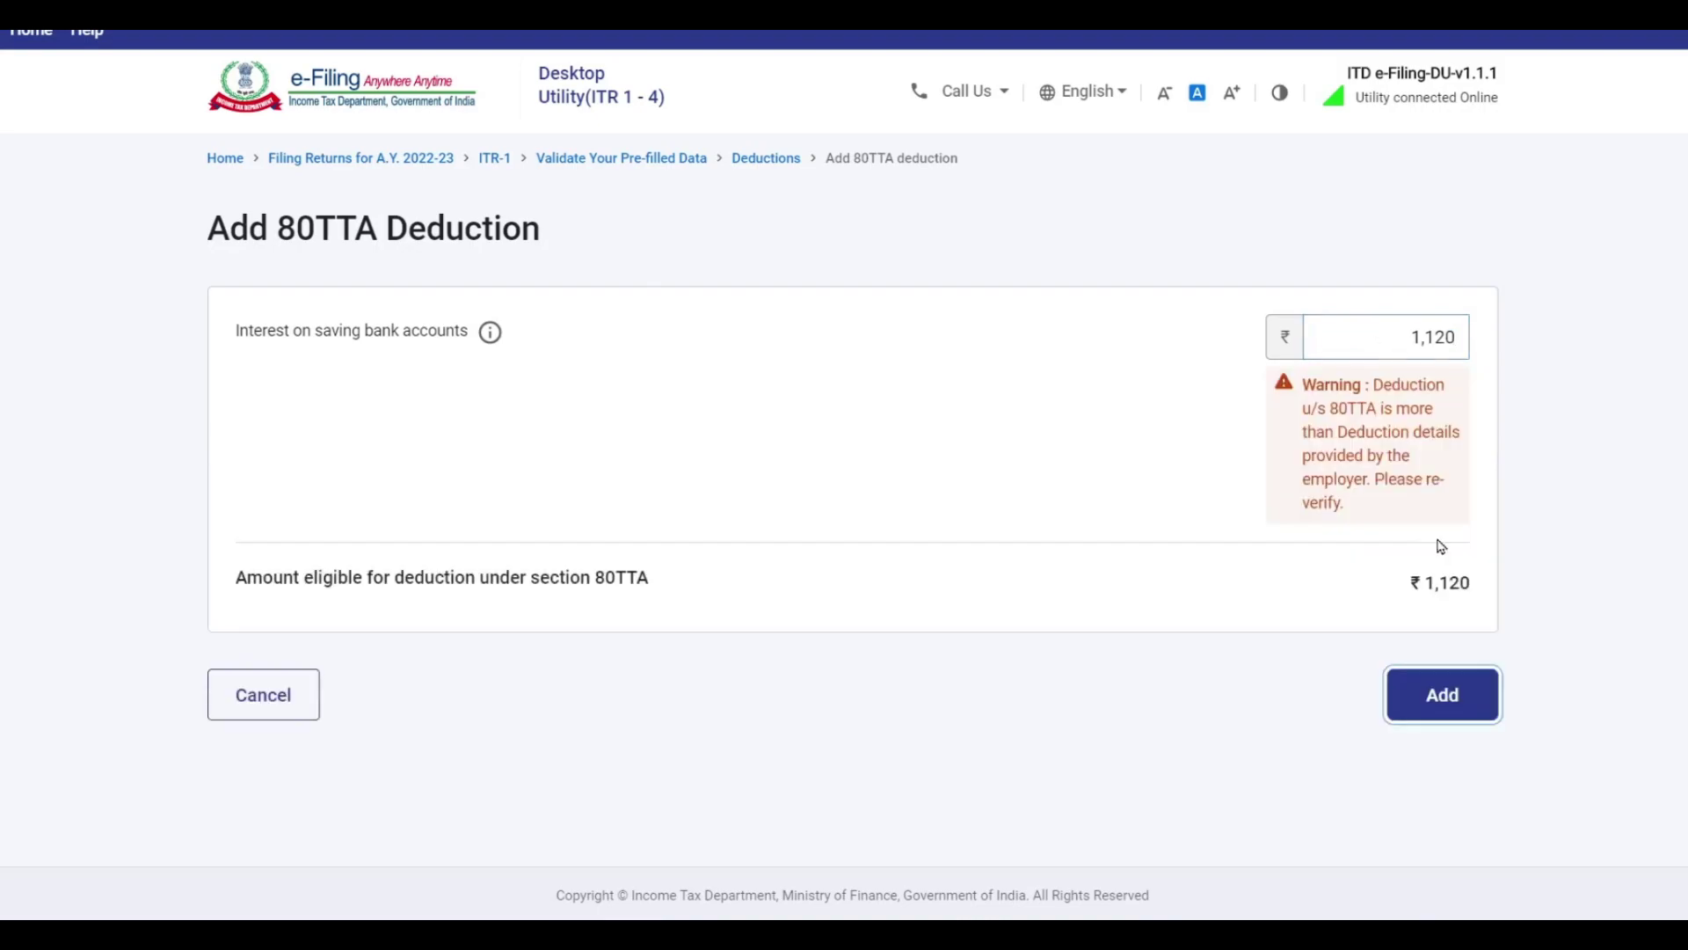
left_click(1417, 702)
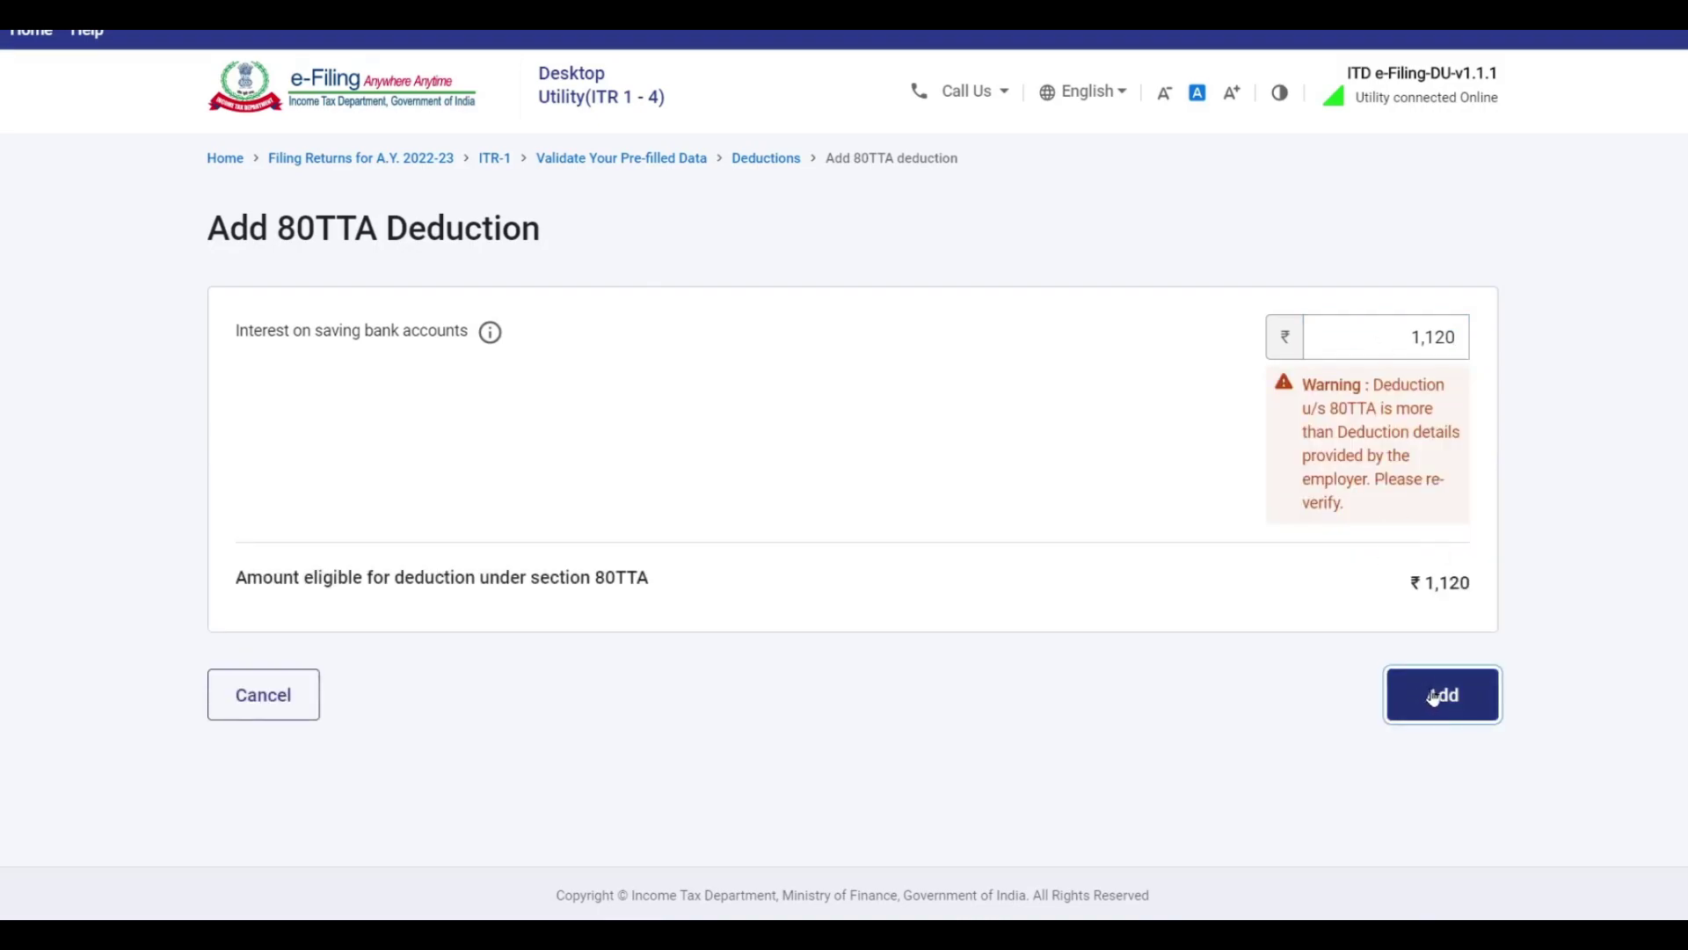
left_click(1426, 701)
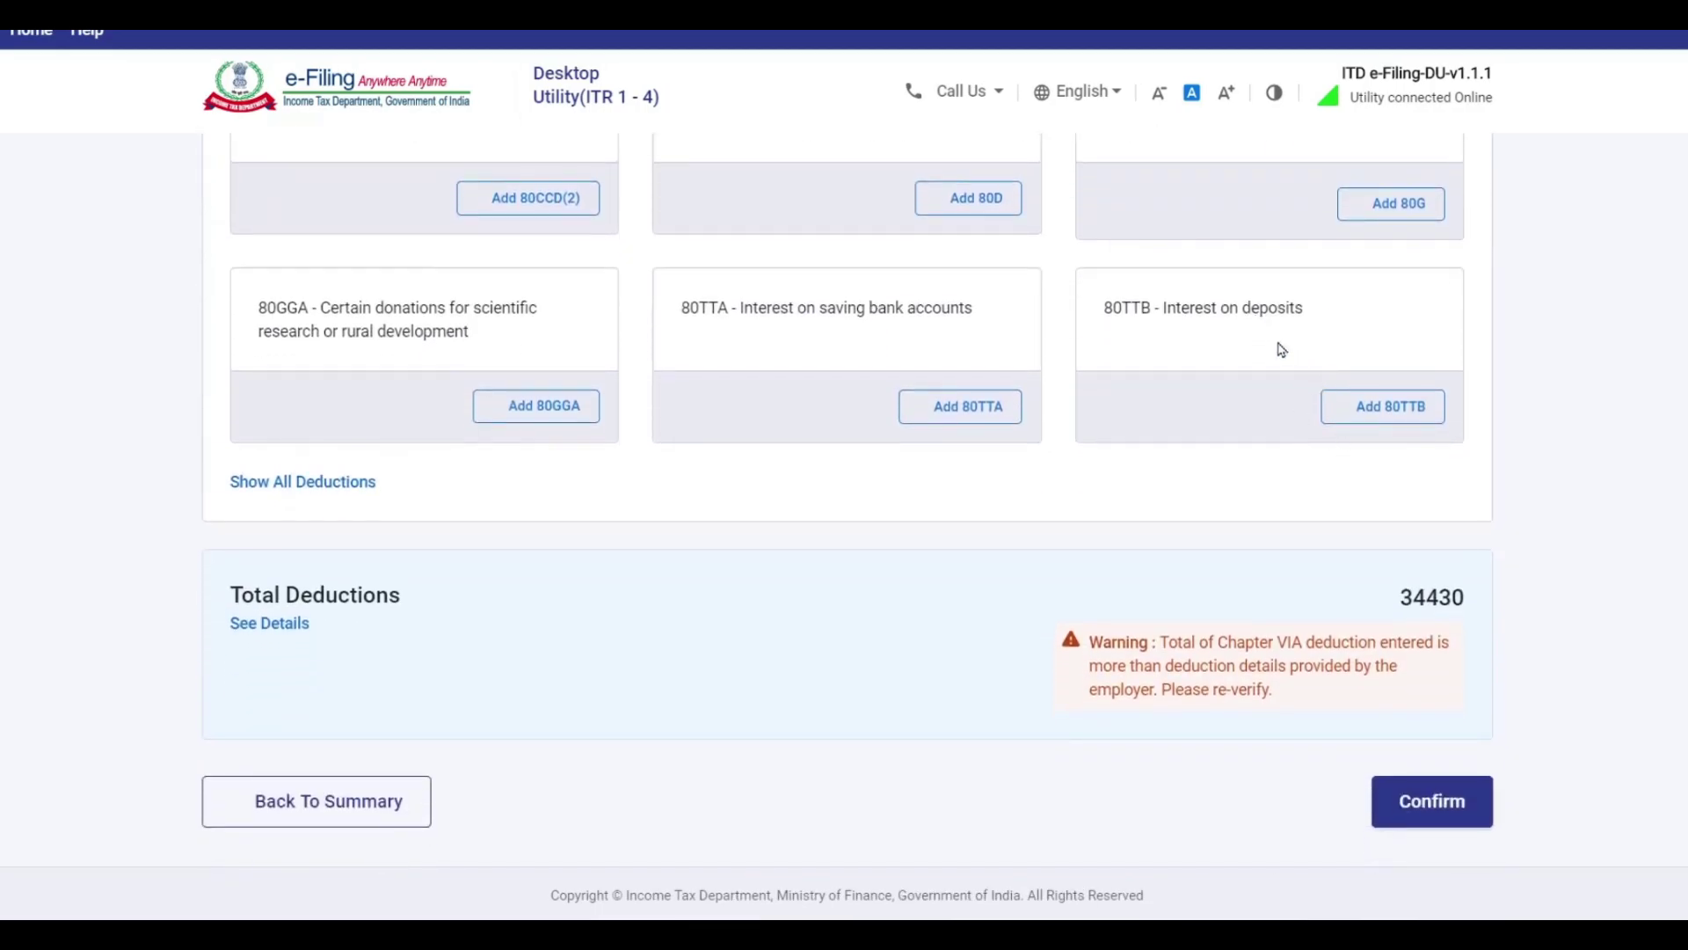
scroll(1432, 431, "down", 10)
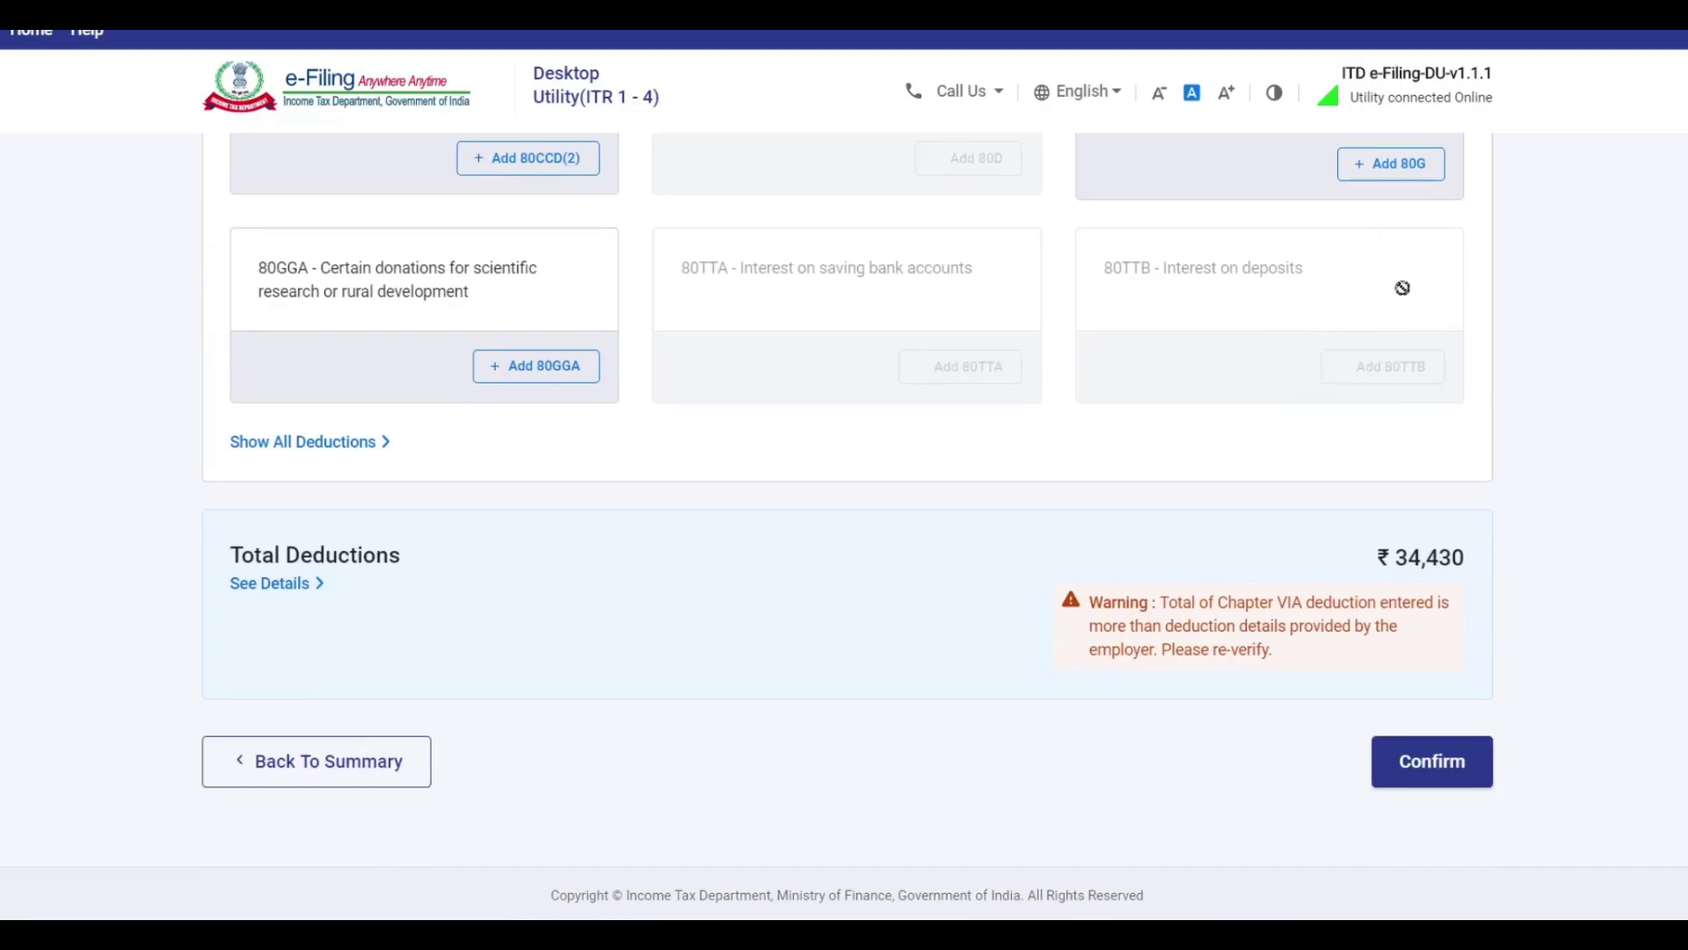
scroll(729, 640, "up", 10)
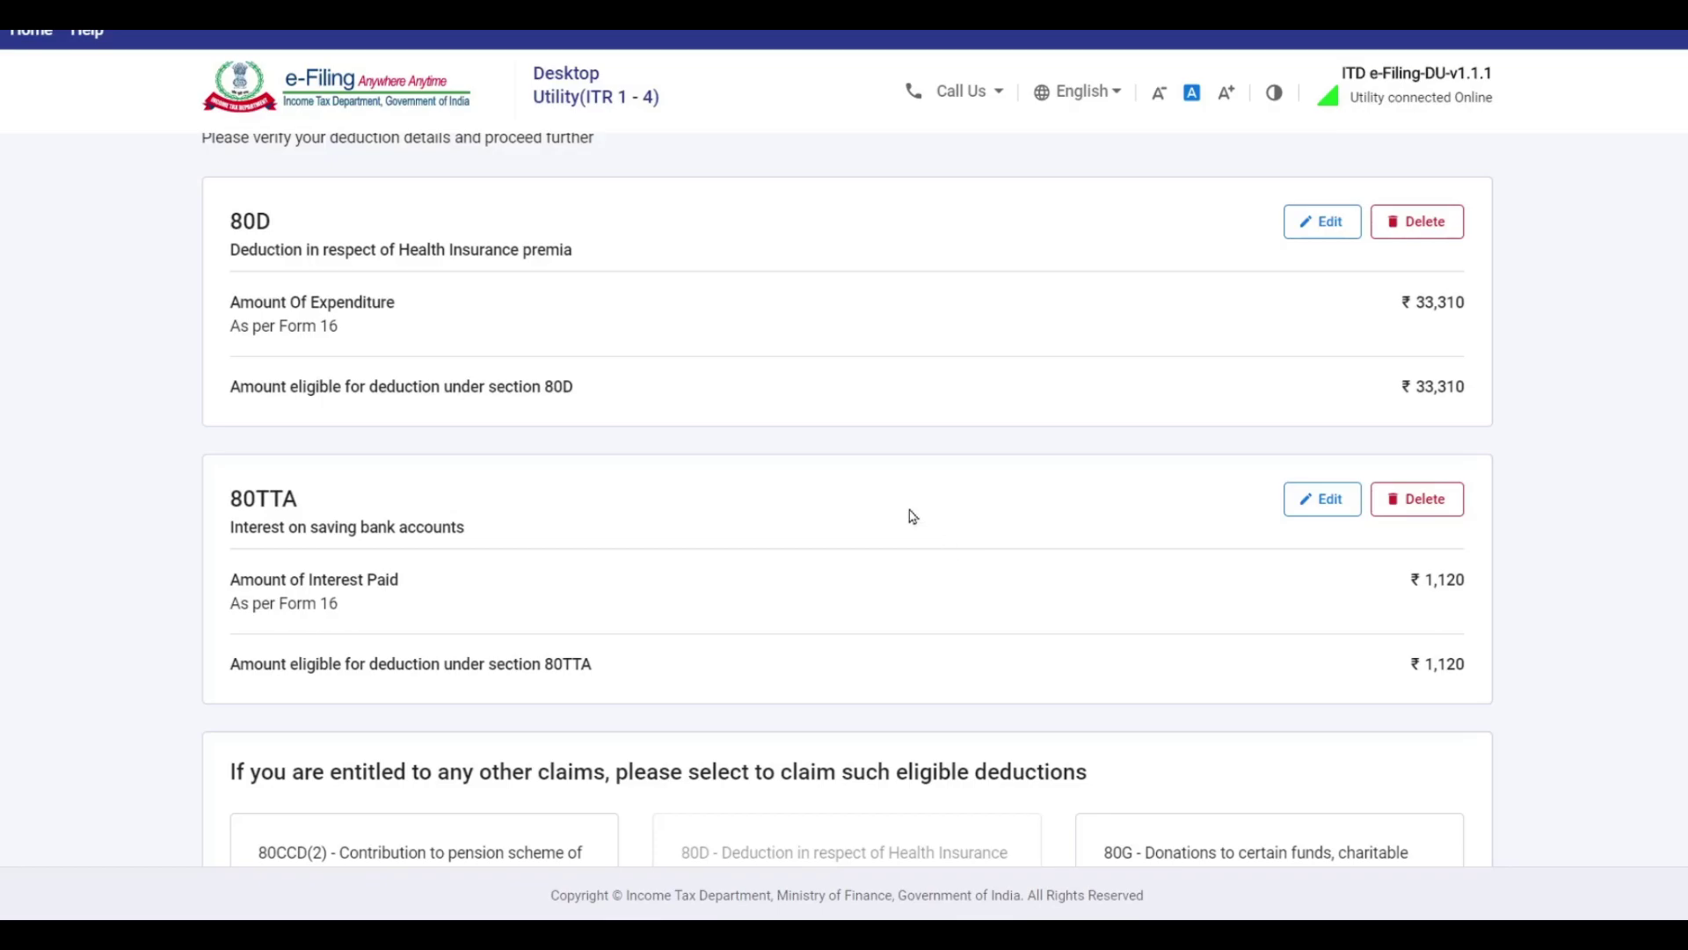
Choose section 80C from the full deductions list and open its empty Add 80C Deduction form.
scroll(912, 518, "down", 6)
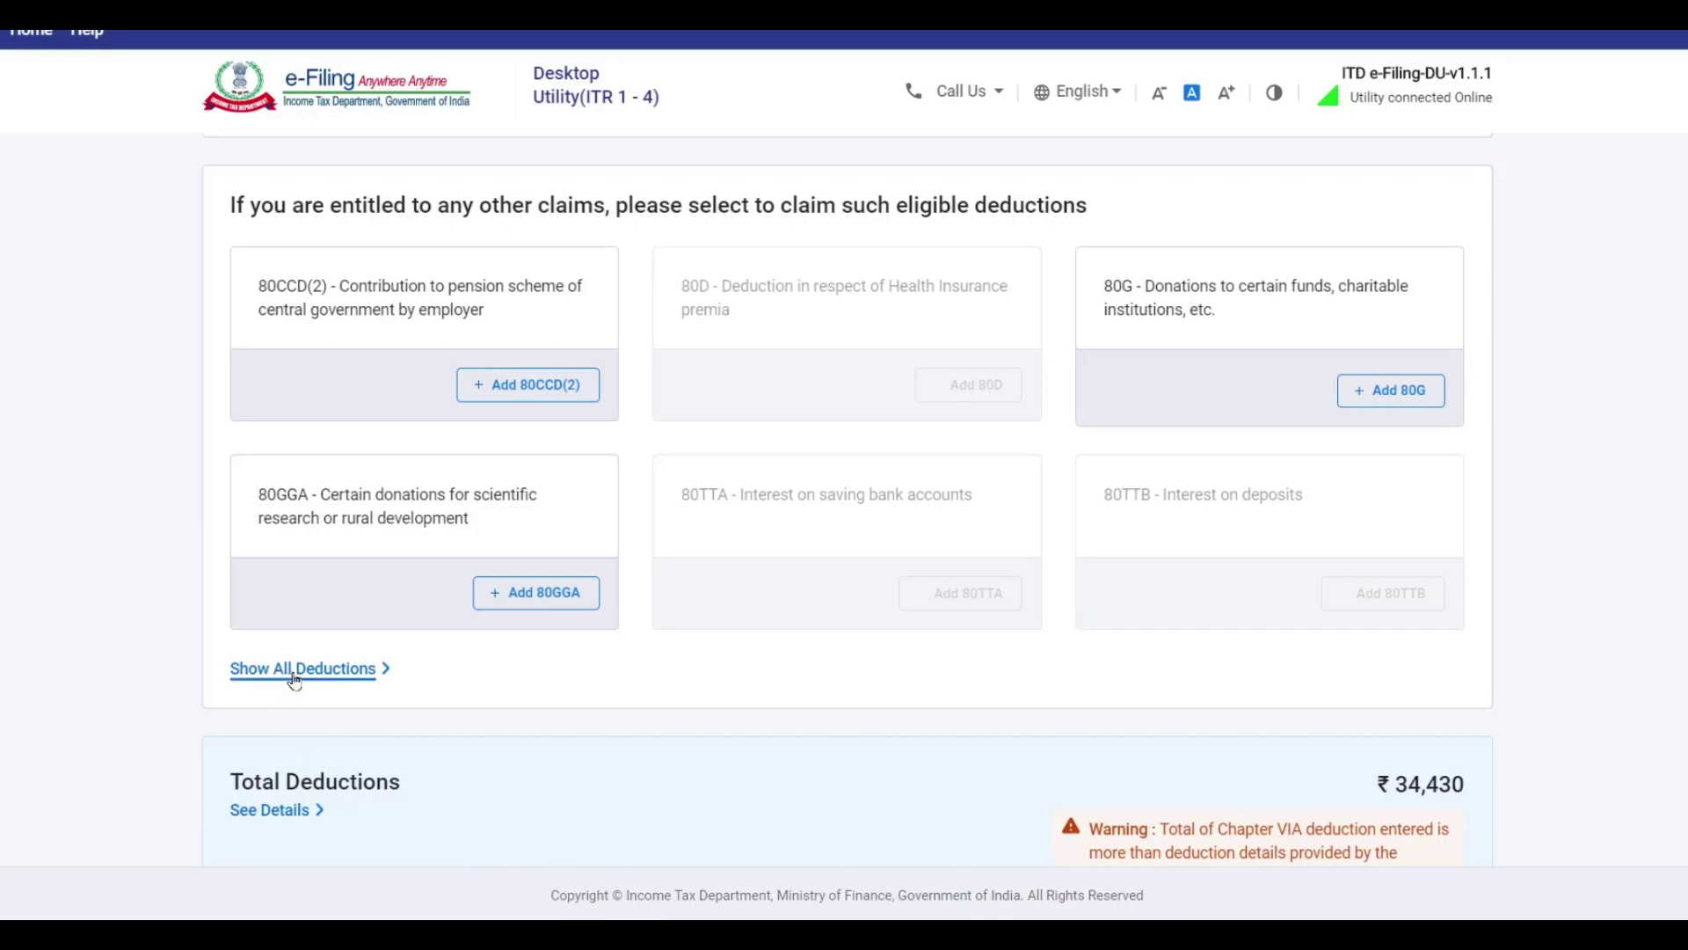
left_click(327, 670)
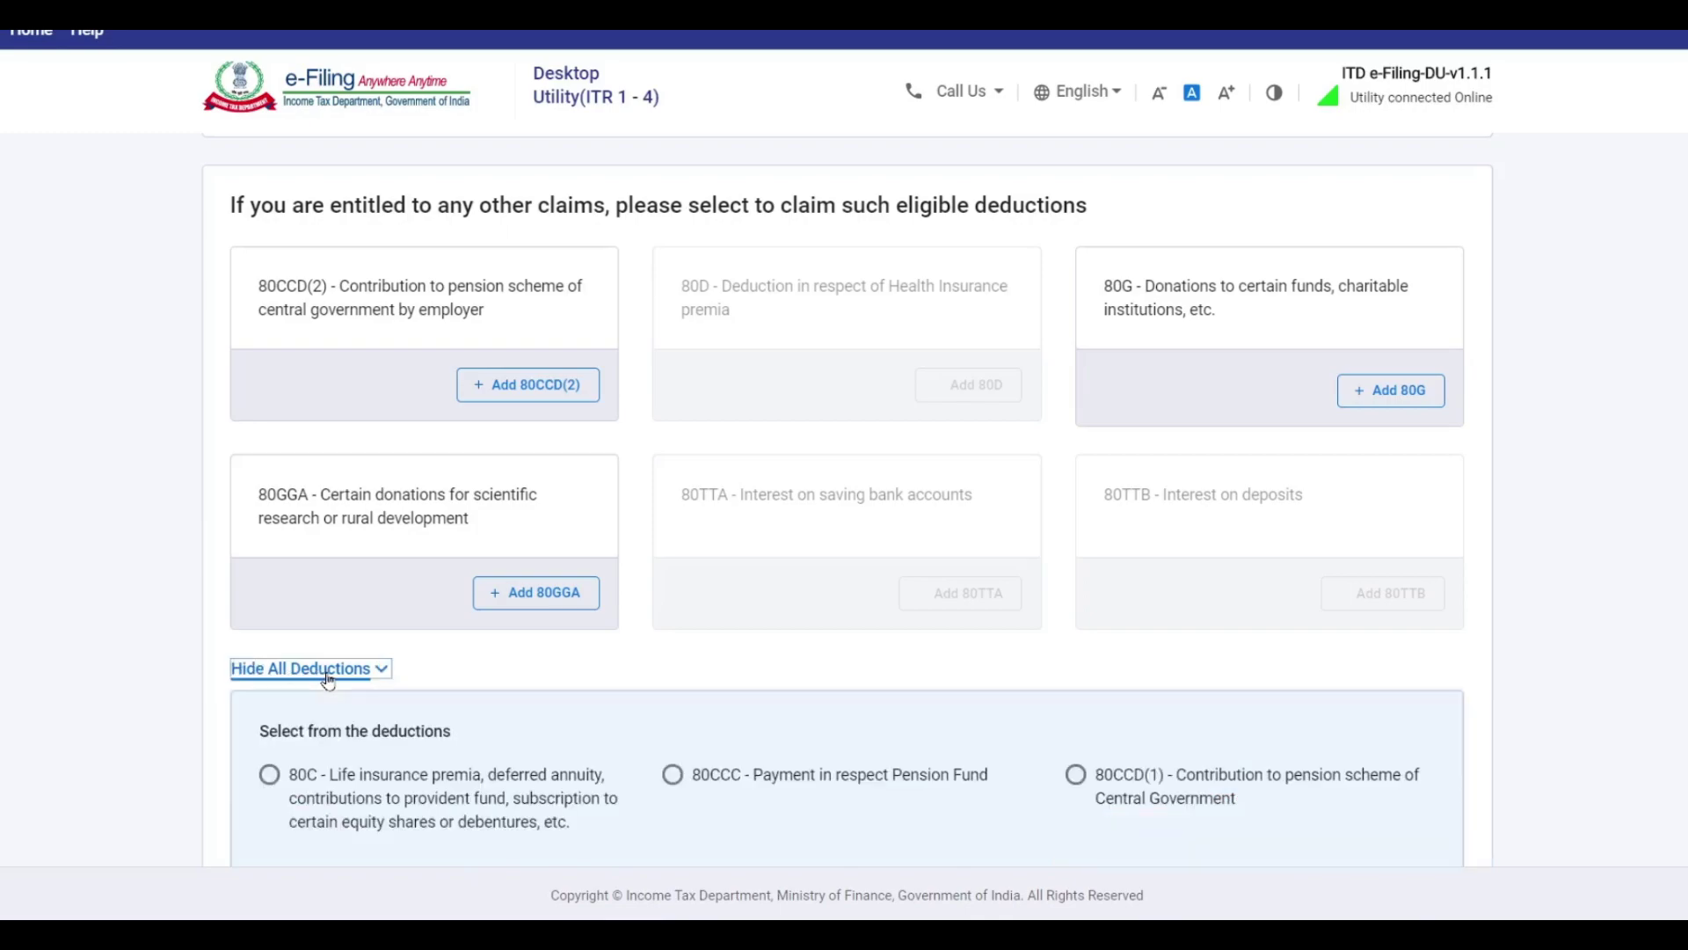
scroll(863, 381, "down", 4)
left_click(392, 433)
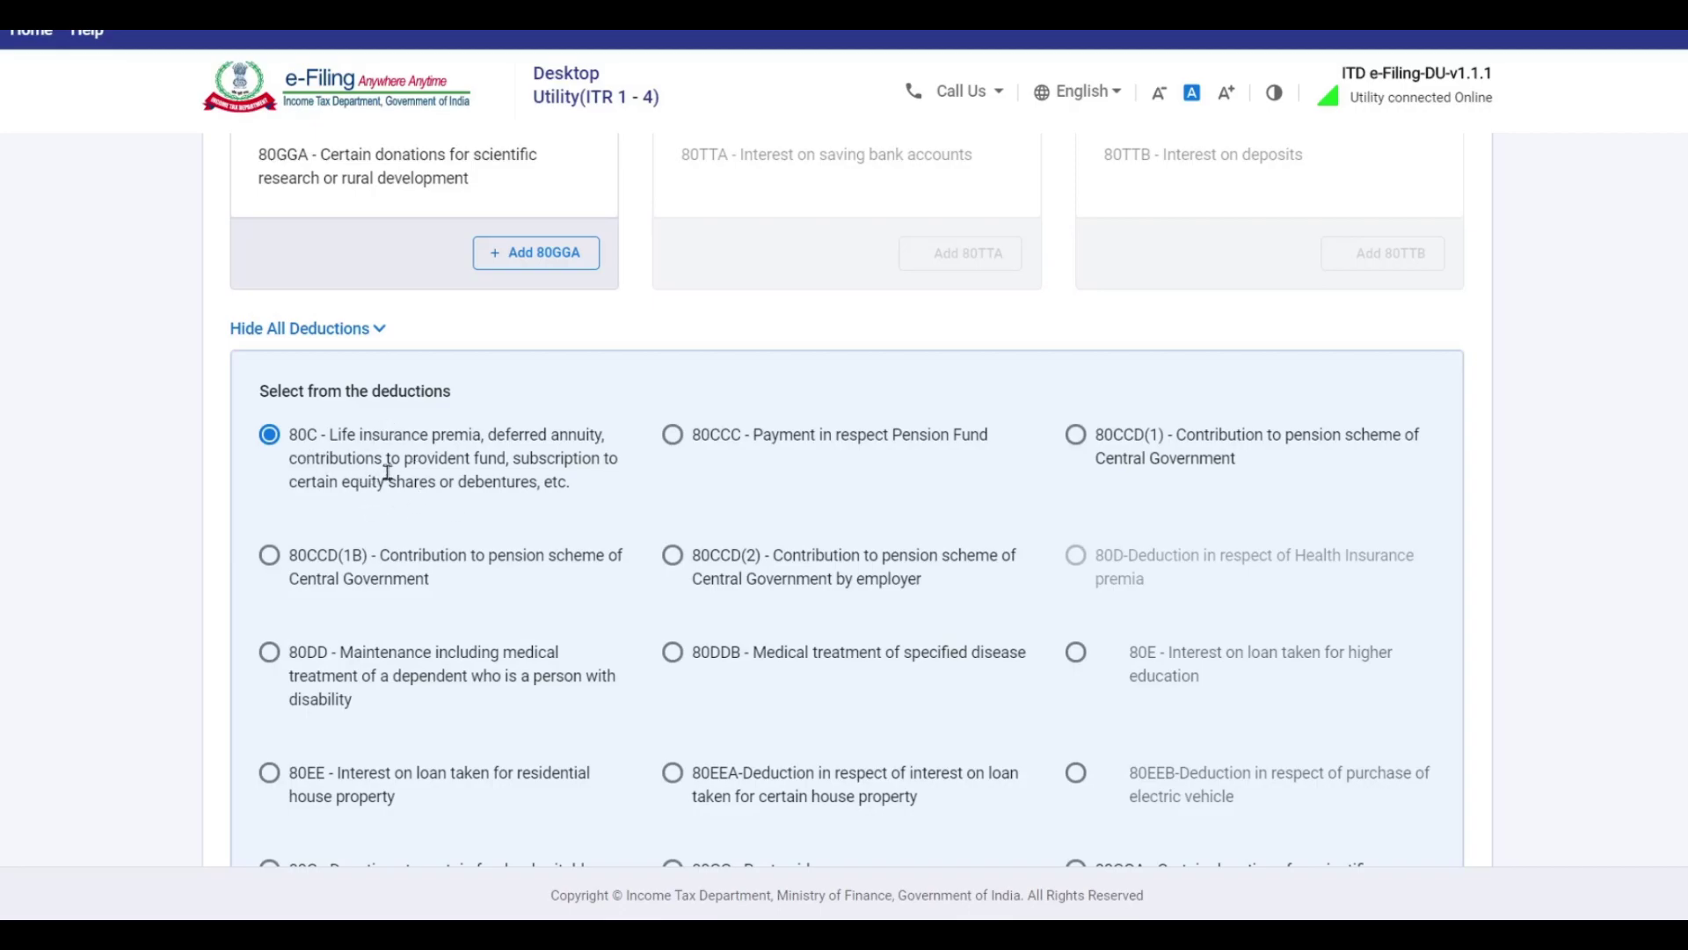
scroll(370, 431, "down", 5)
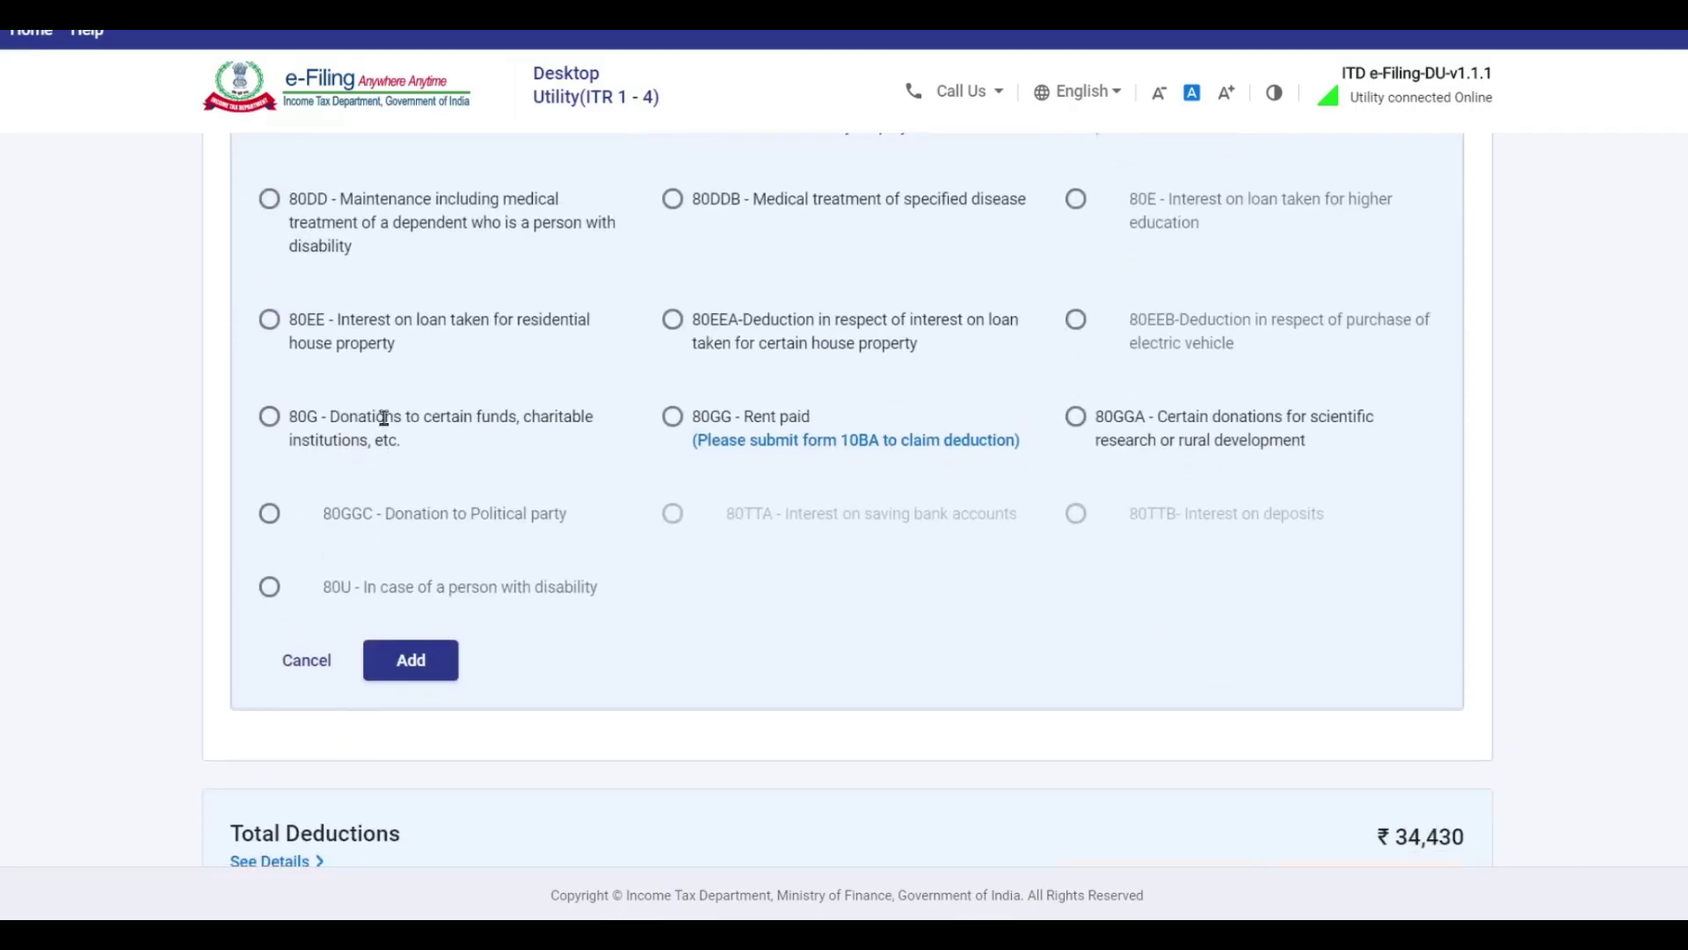
left_click(429, 659)
left_click(1365, 327)
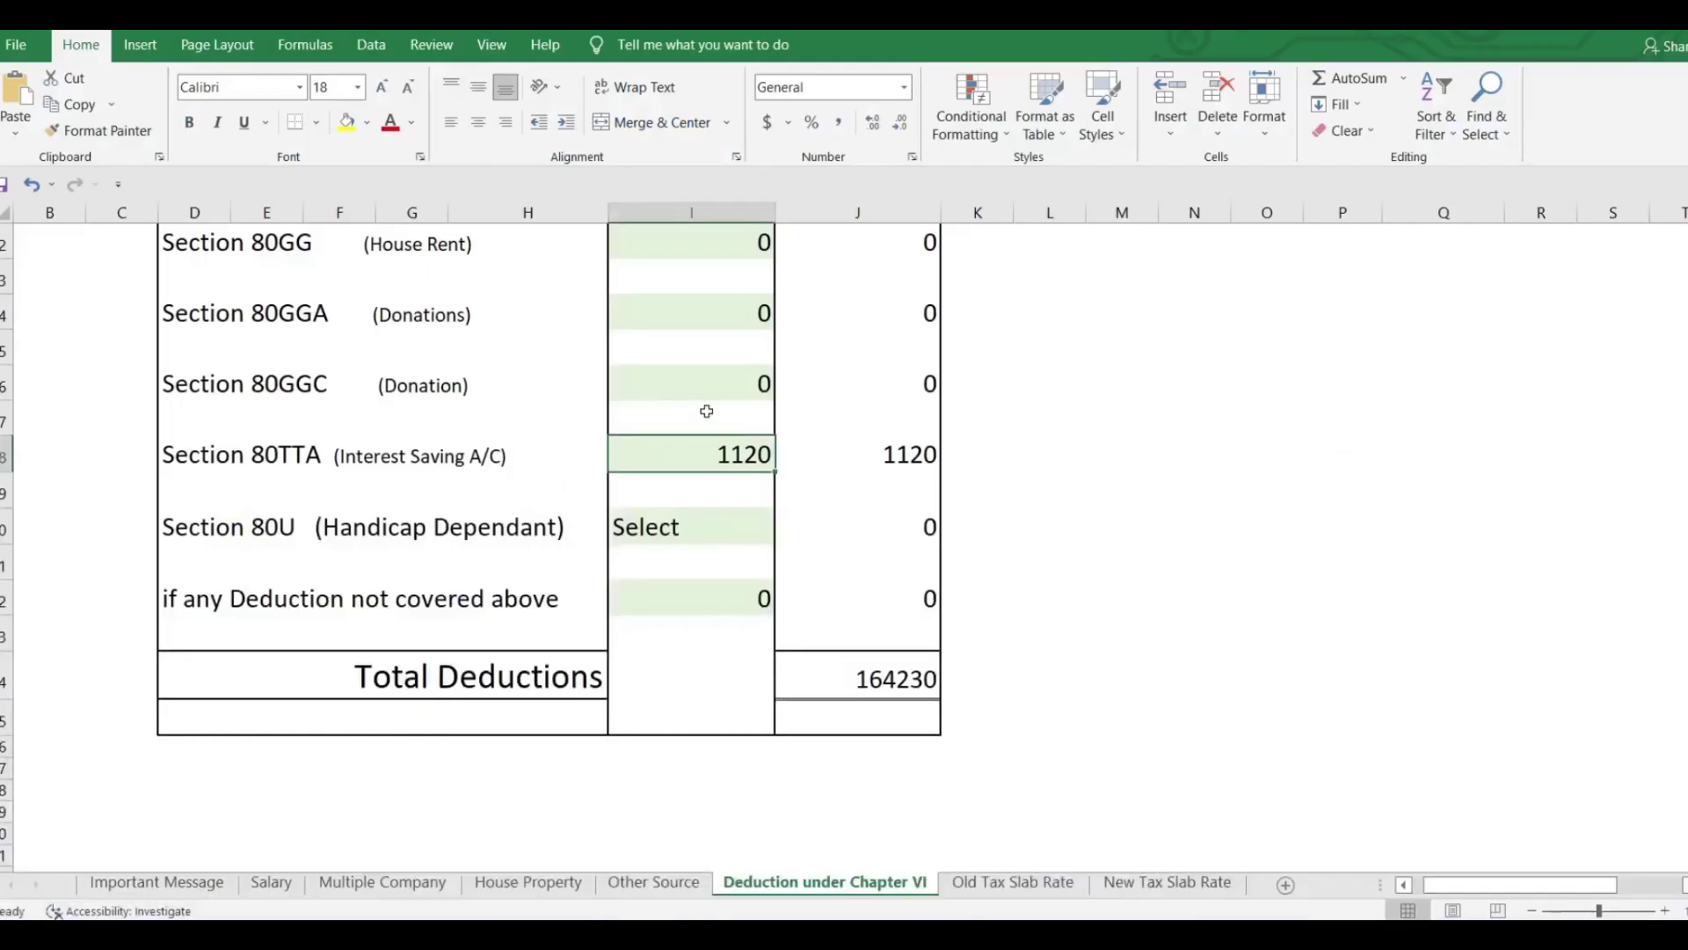
scroll(706, 410, "up", 15)
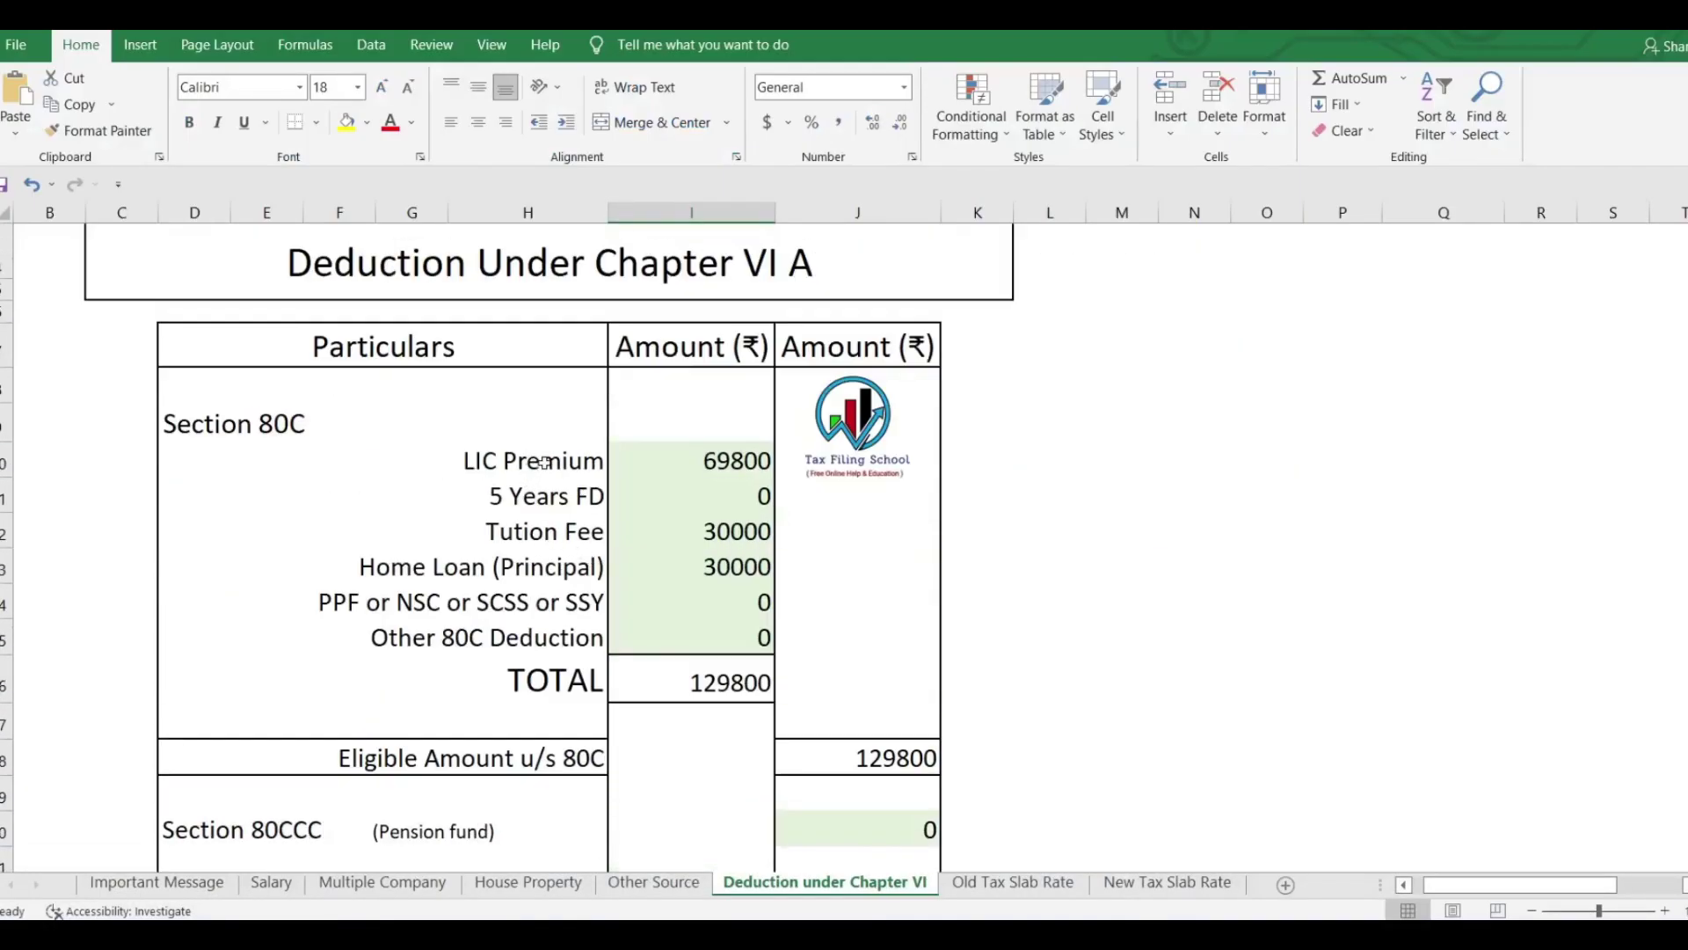
Check the LIC Premium, Tution Fee and Home Loan amounts totalling 129800 in Excel, then switch back.
left_click(745, 463)
left_click(734, 530)
left_click(748, 568)
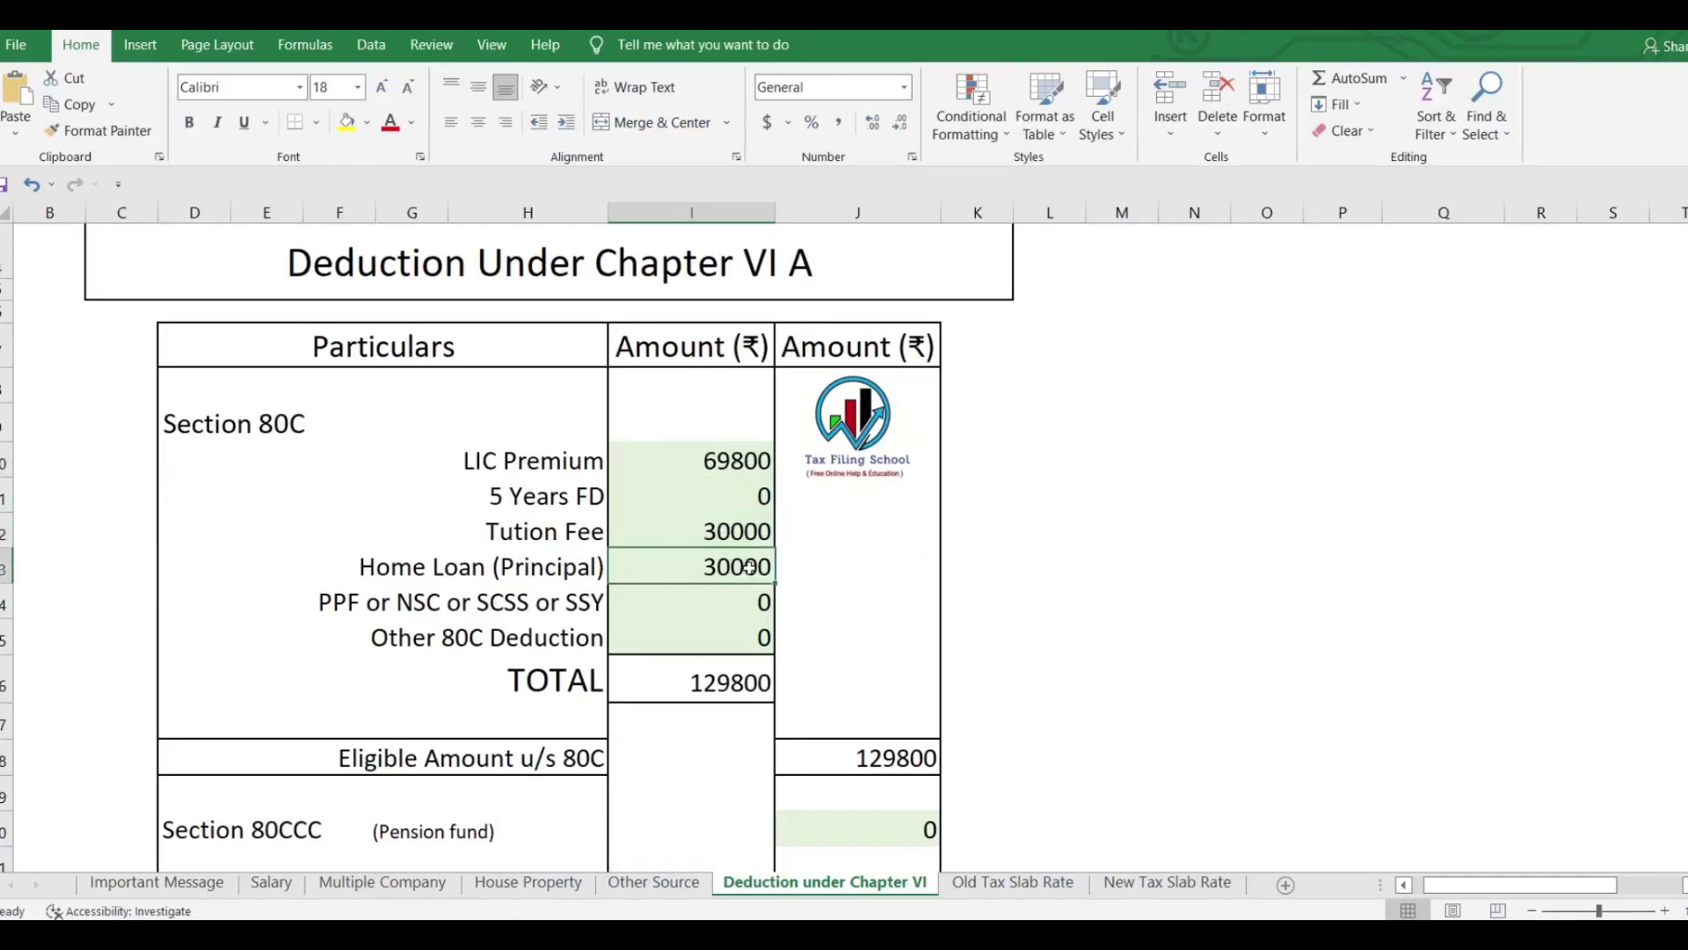
left_click(748, 677)
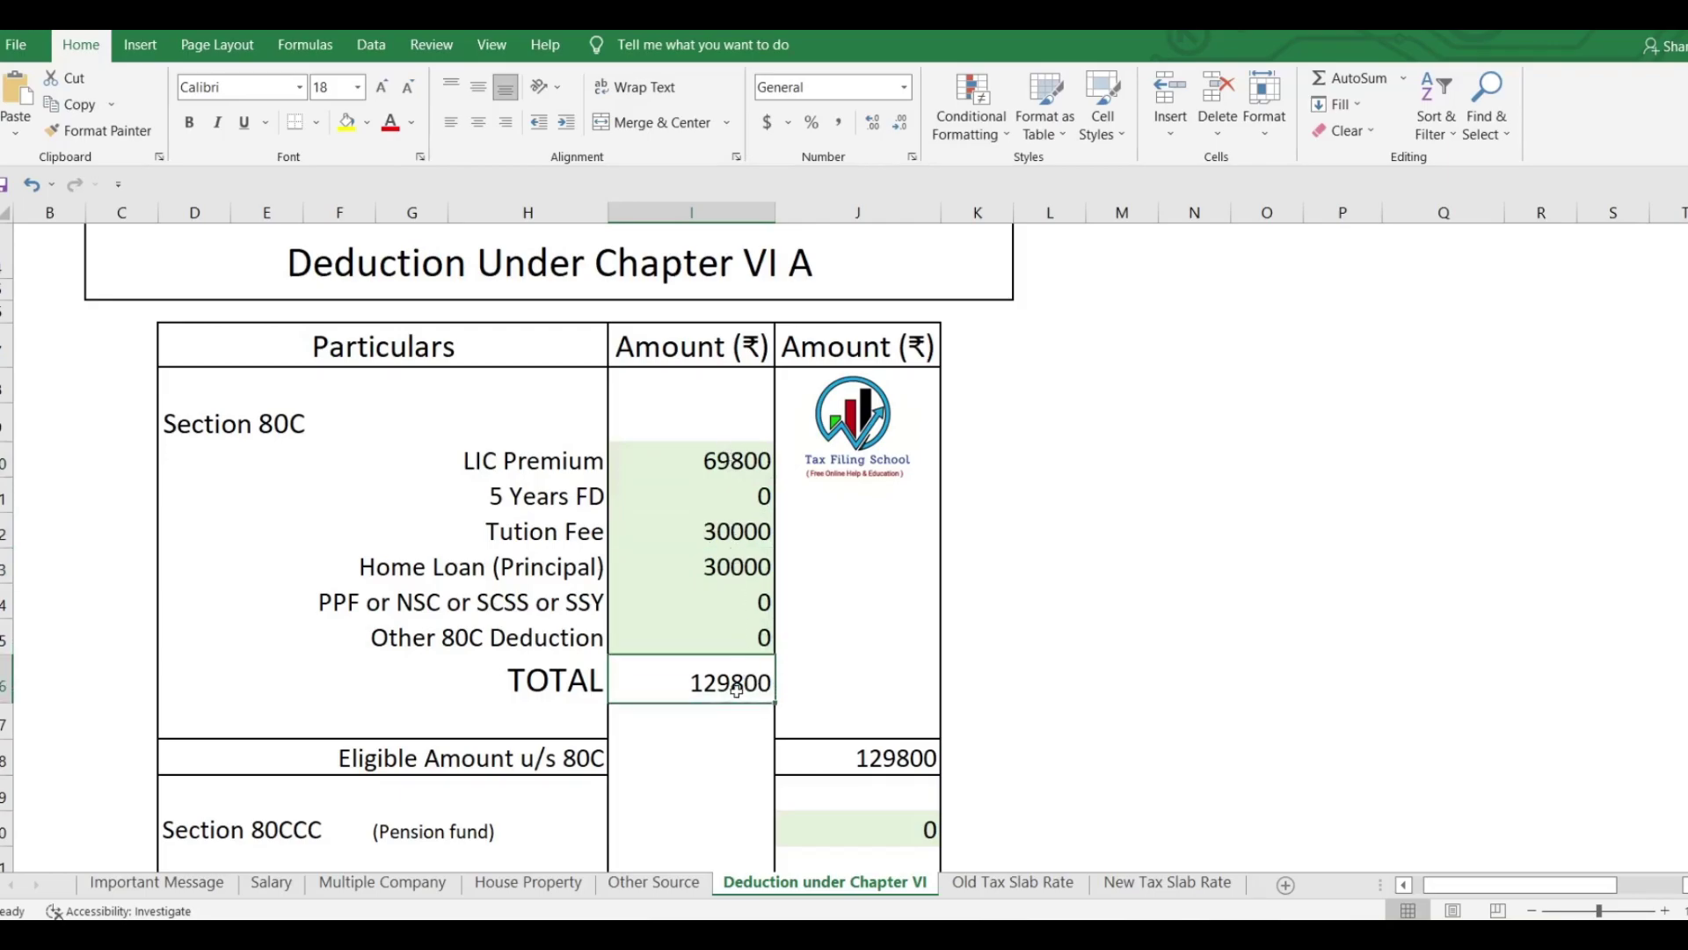
key("alt+Tab")
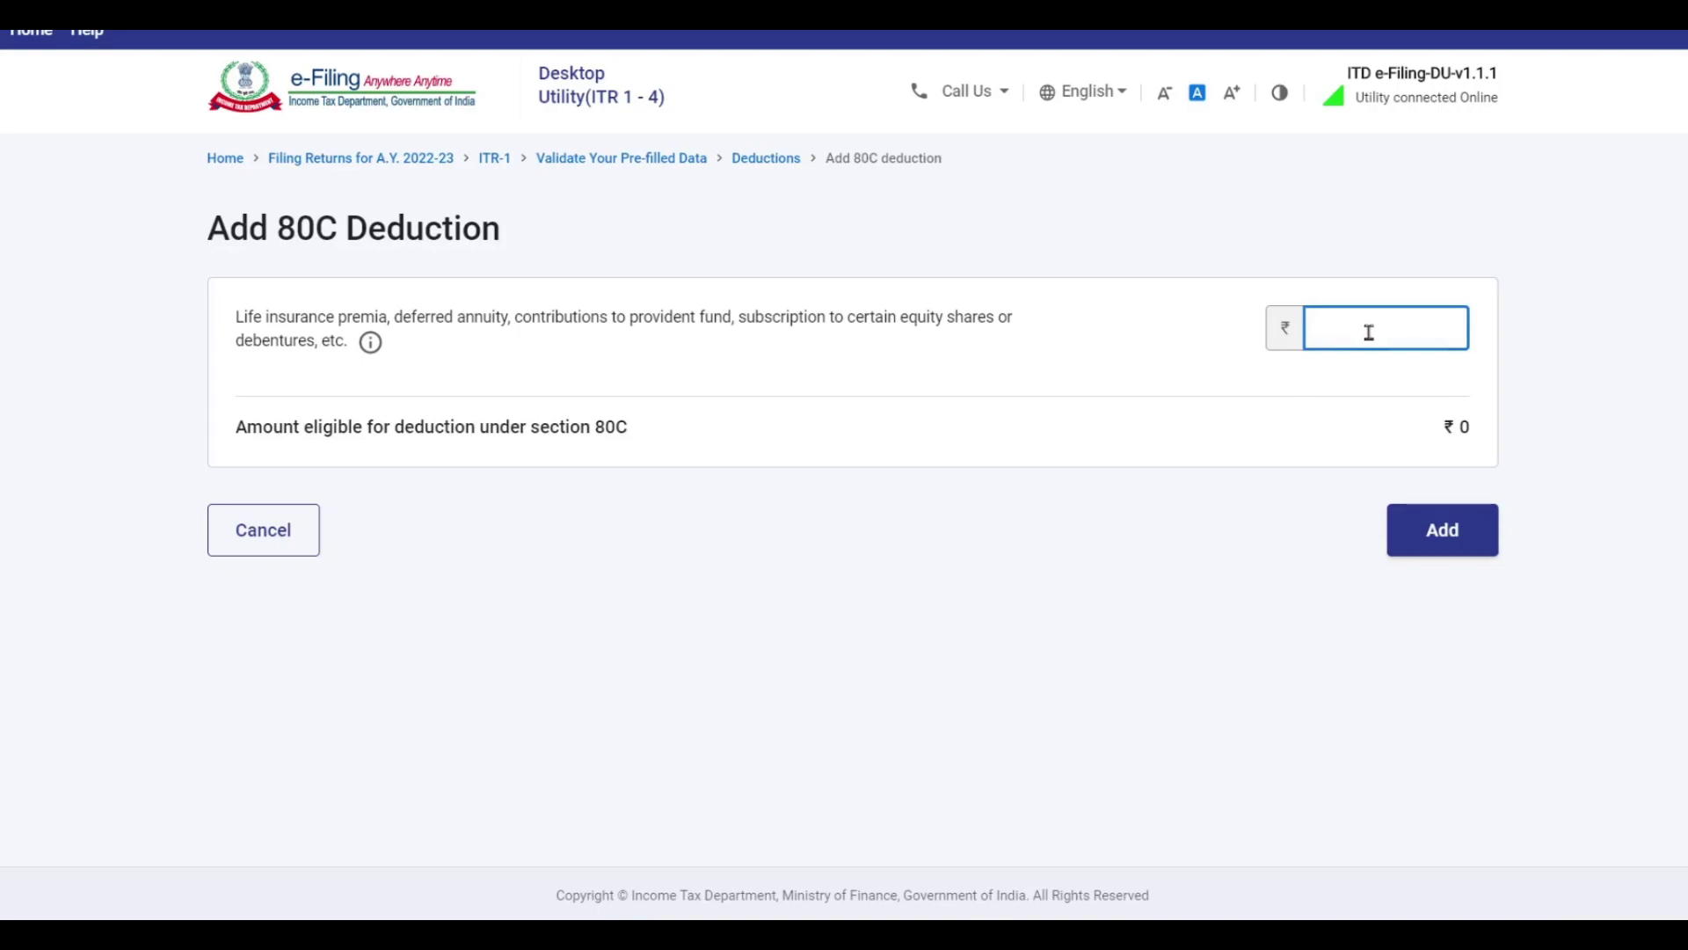
Add the 80C deduction of ₹1,29,800 and check that Total Deductions is now ₹1,64,230.
type("123")
type("800")
left_click(1441, 531)
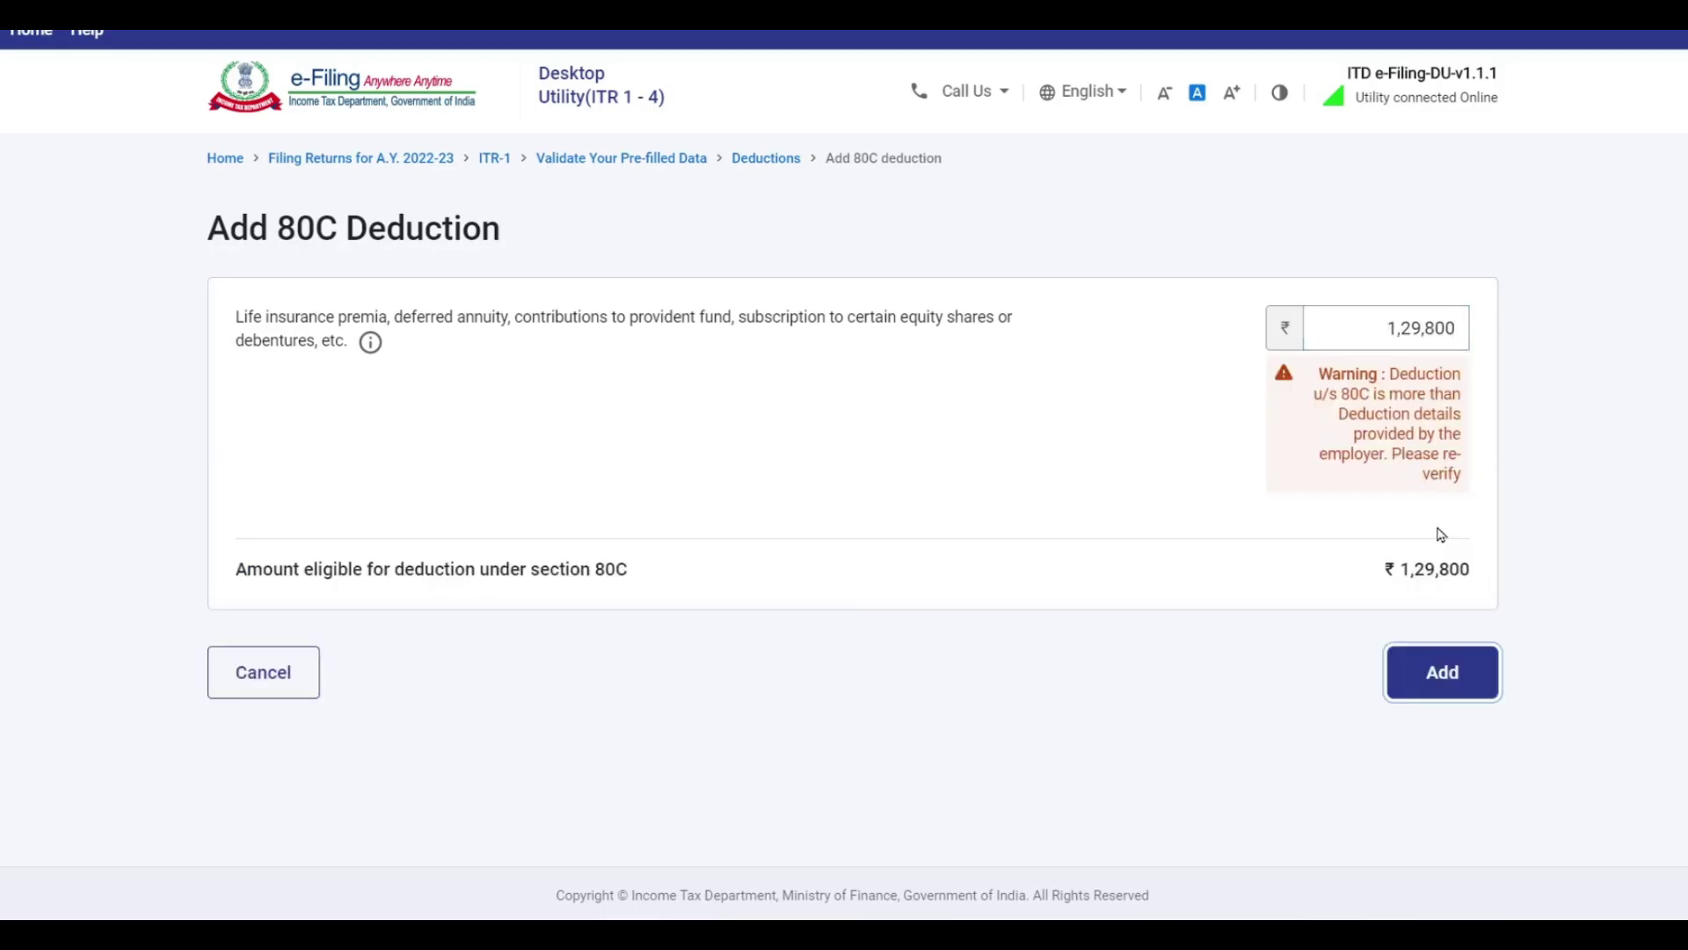
left_click(1446, 662)
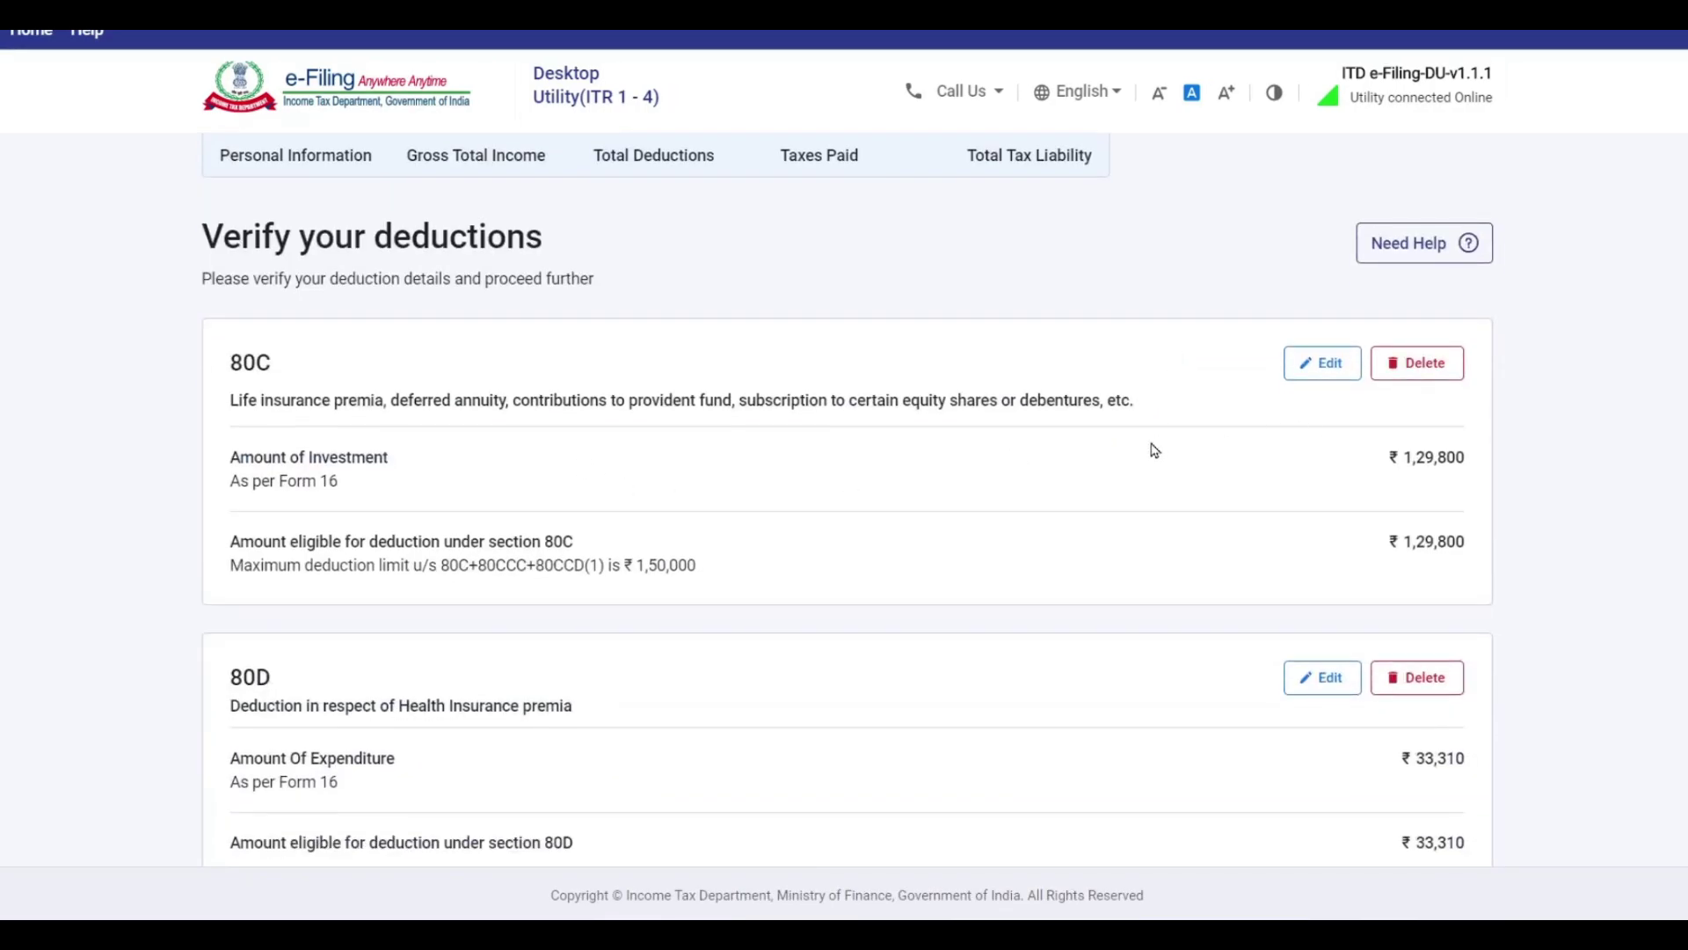
scroll(1304, 395, "down", 3)
scroll(1161, 426, "down", 3)
scroll(1336, 428, "up", 2)
scroll(1337, 426, "up", 4)
scroll(1205, 407, "down", 10)
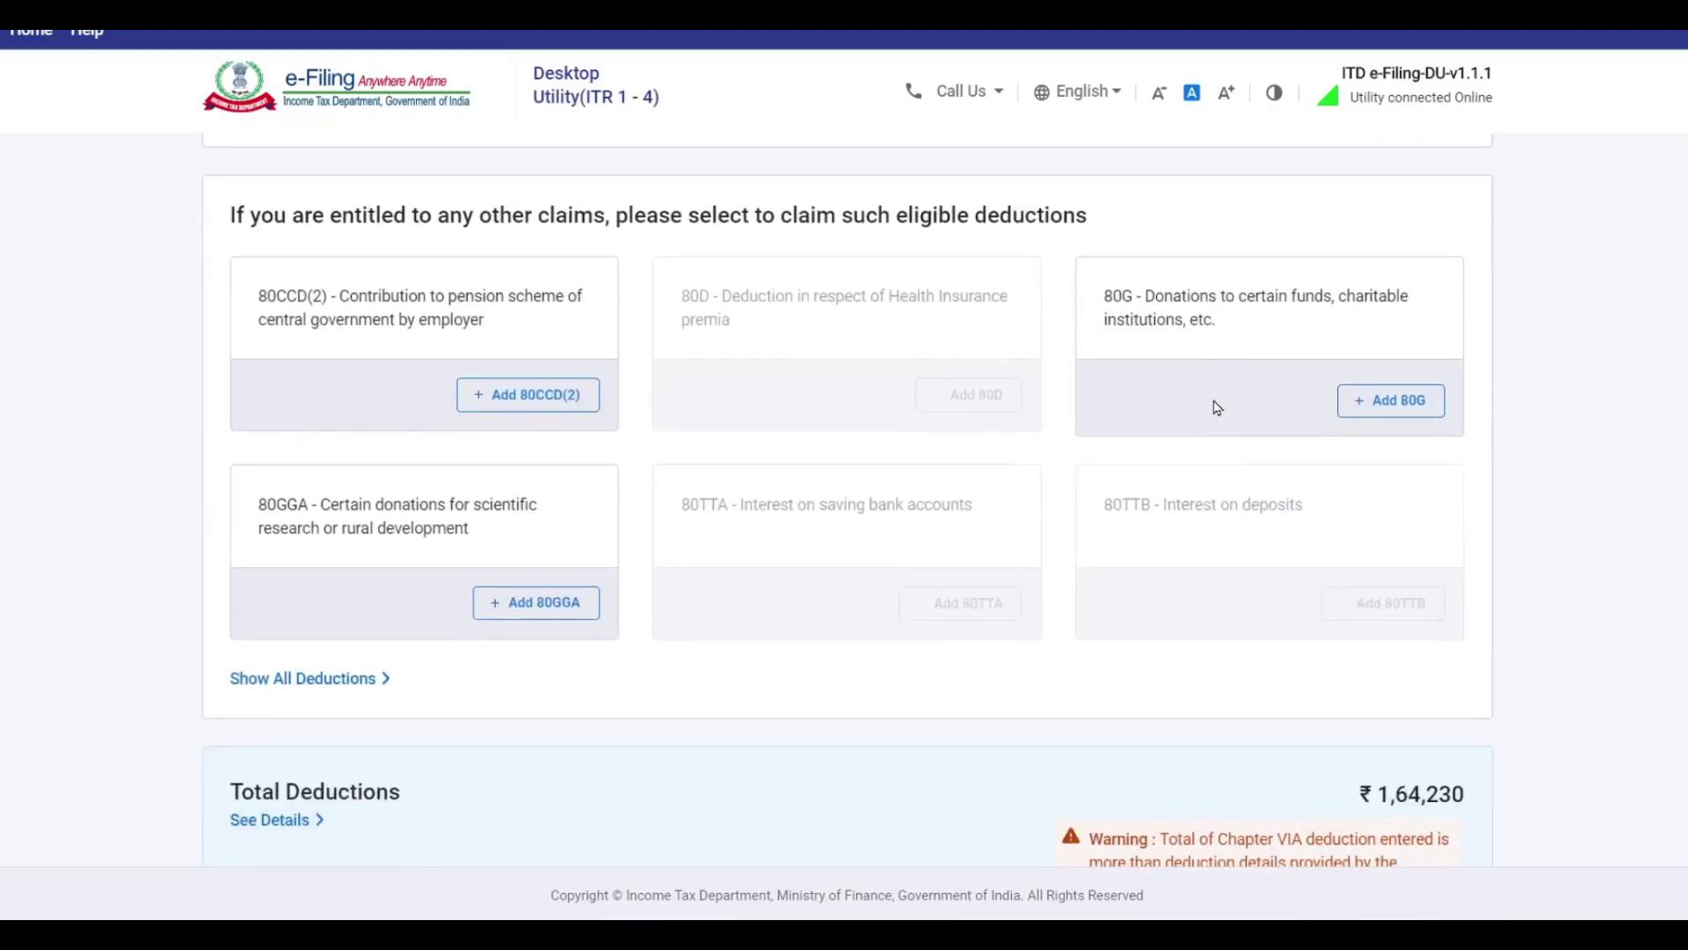
scroll(1224, 405, "down", 3)
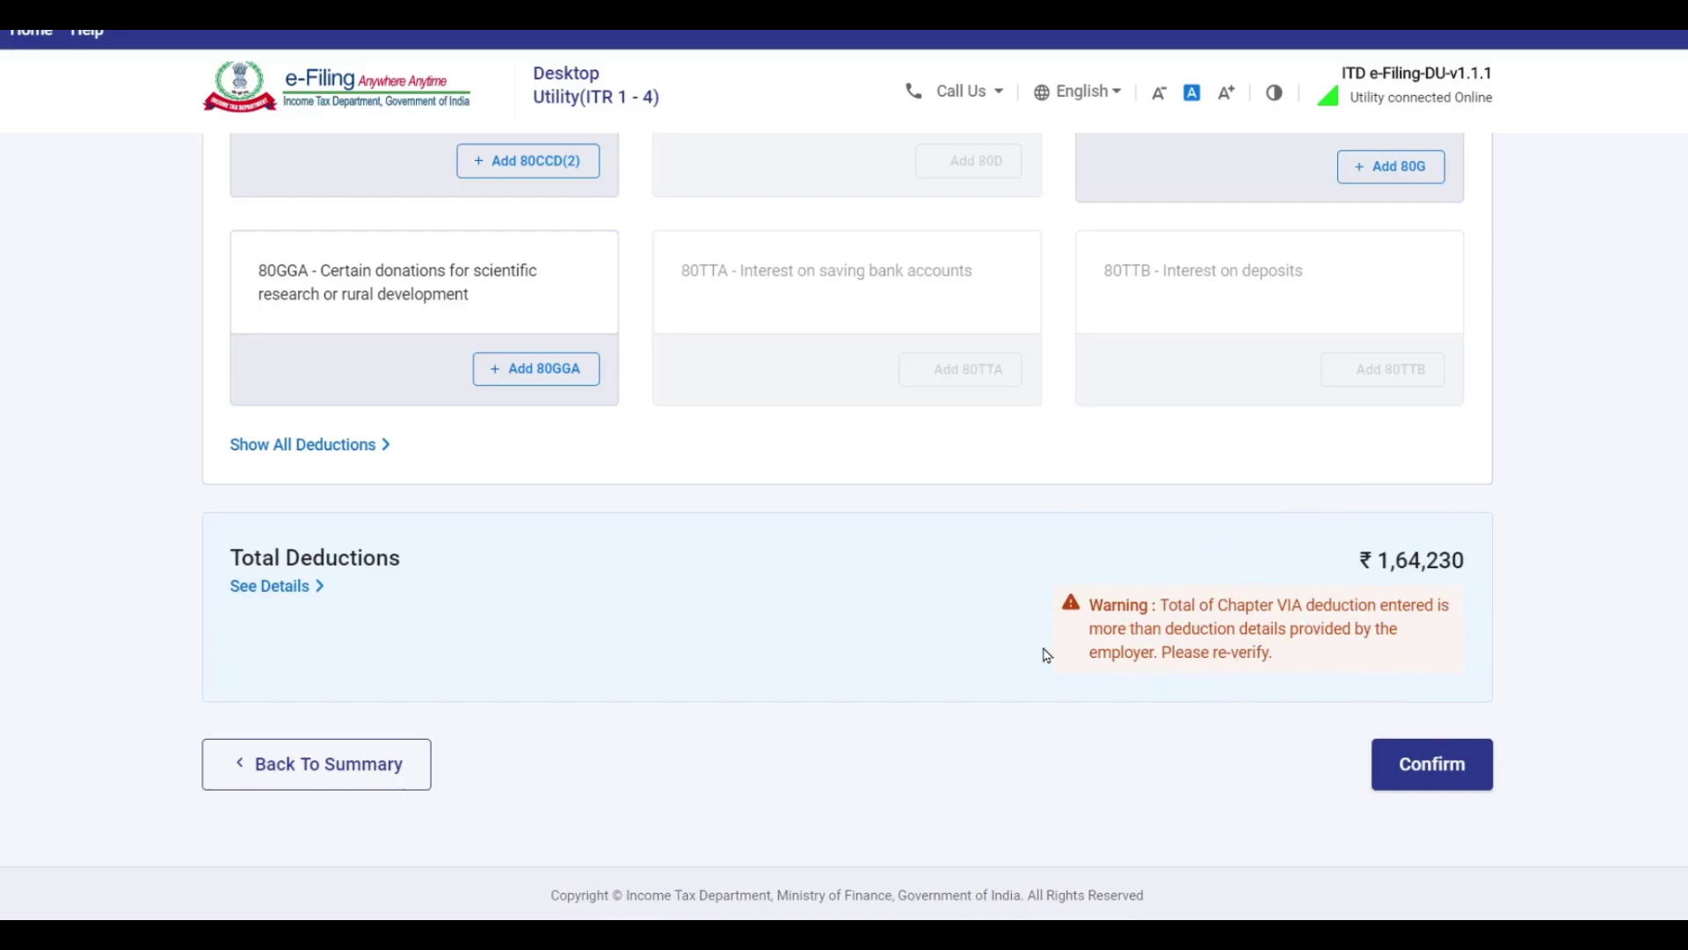
scroll(1045, 660, "up", 3)
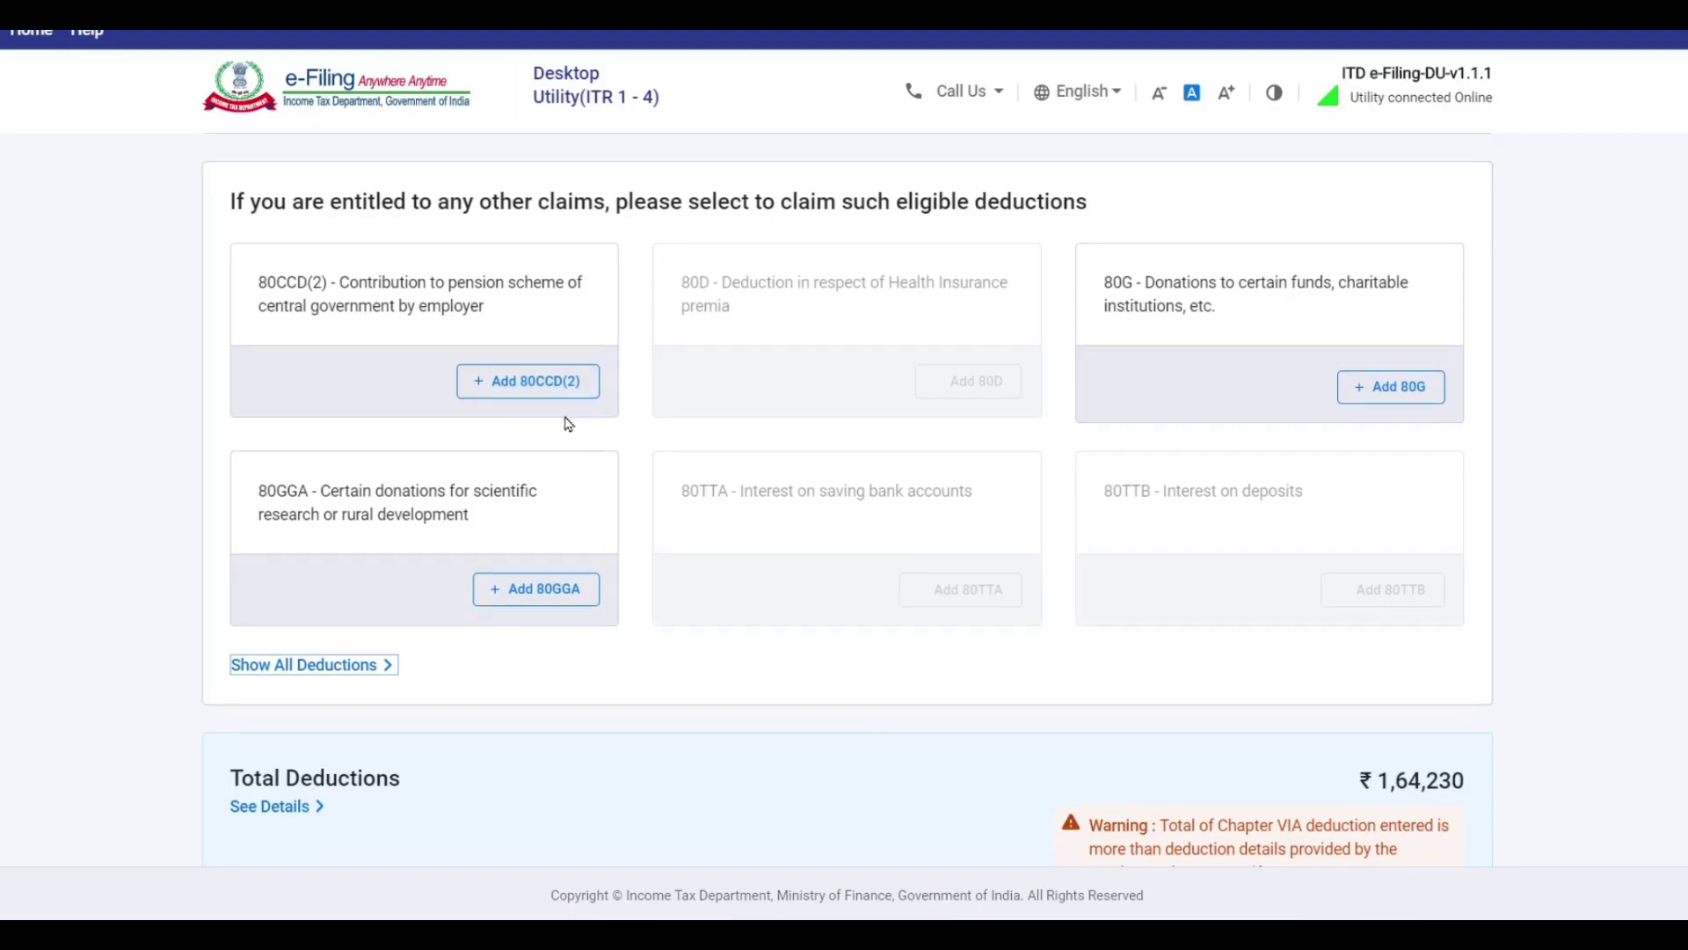
Review the full deductions list, selecting 80DDB, then collapse it and confirm deductions of ₹1,64,230.
scroll(568, 425, "down", 3)
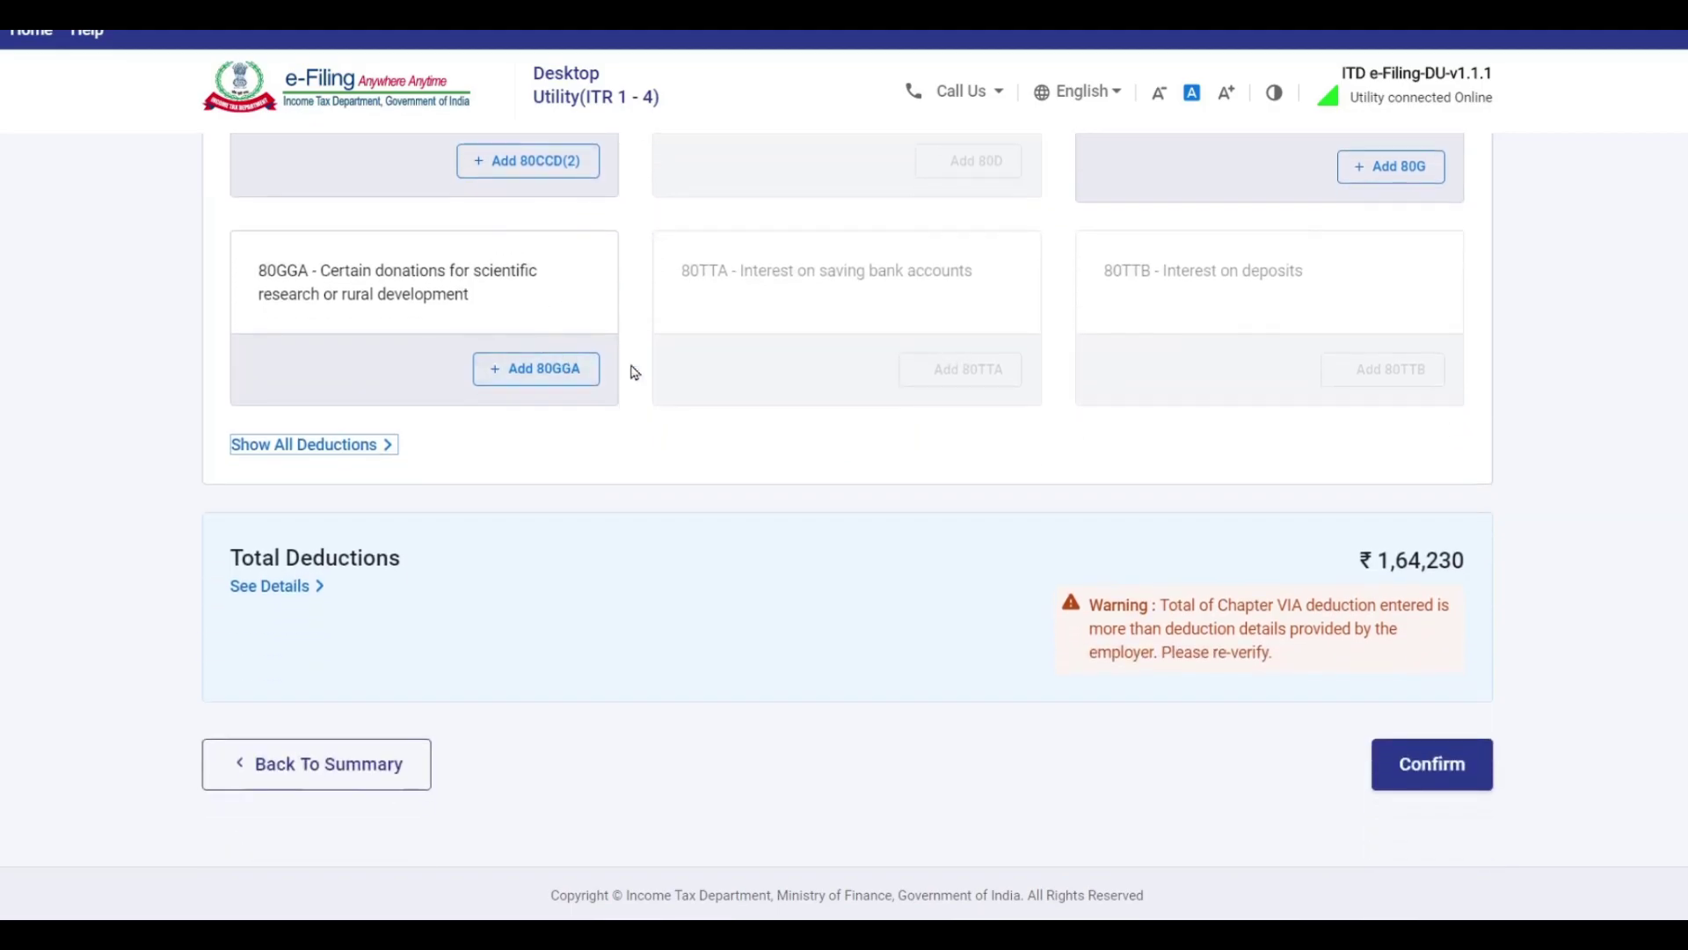
left_click(326, 449)
scroll(792, 444, "down", 4)
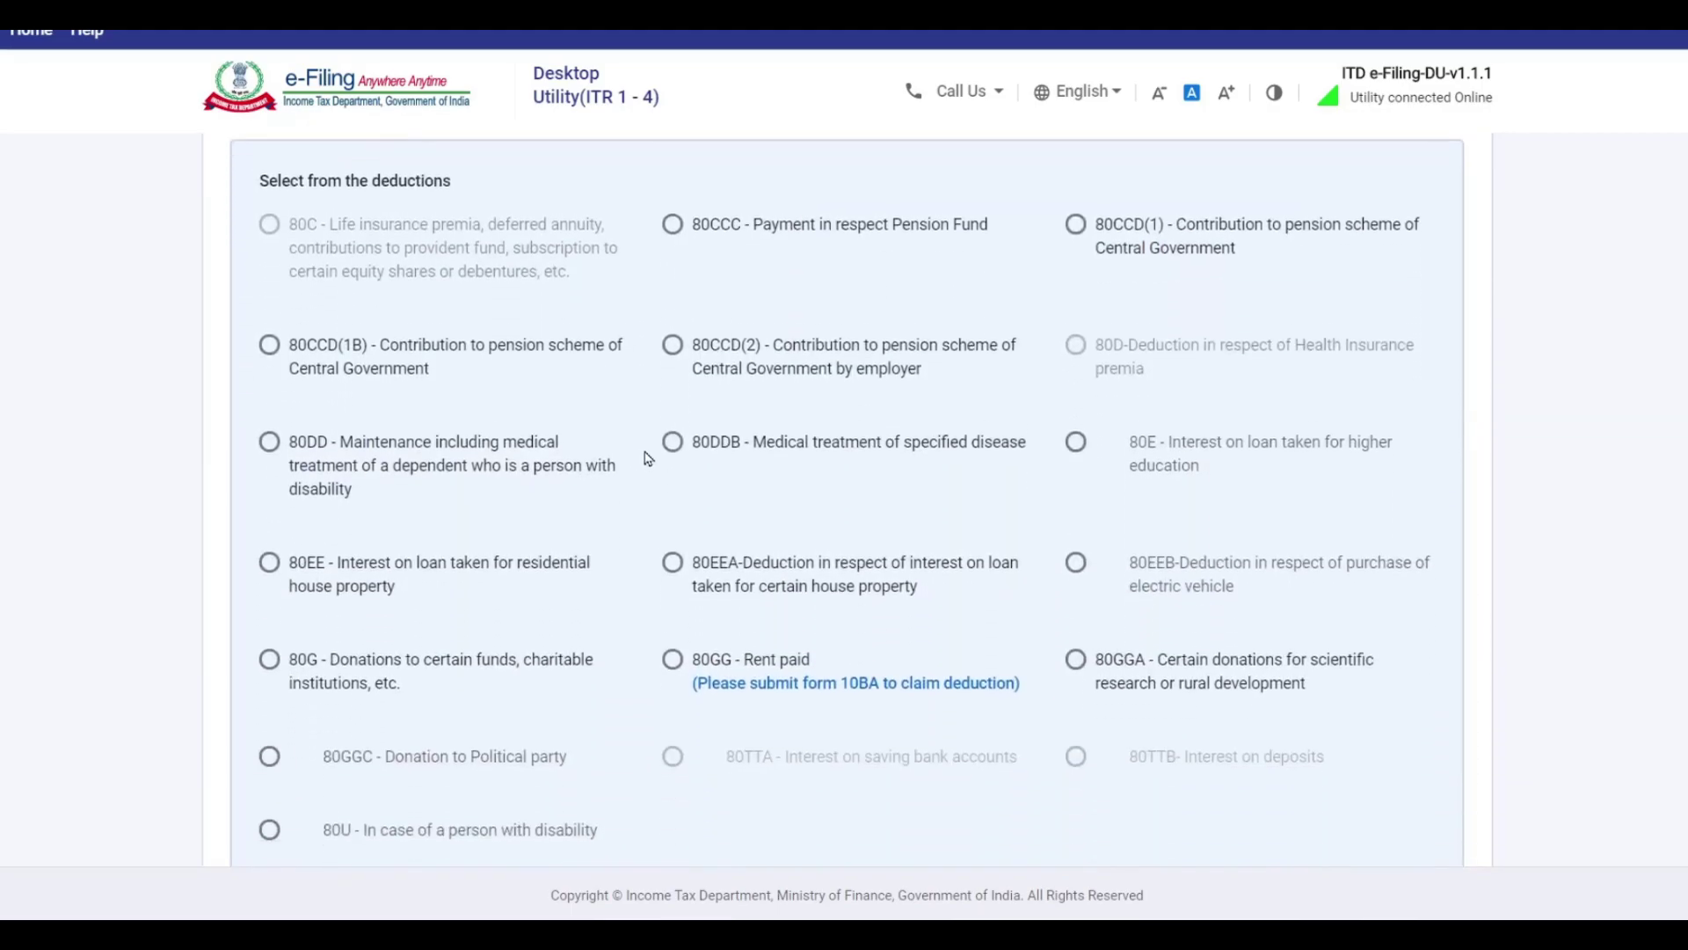
left_click(671, 430)
scroll(728, 479, "down", 5)
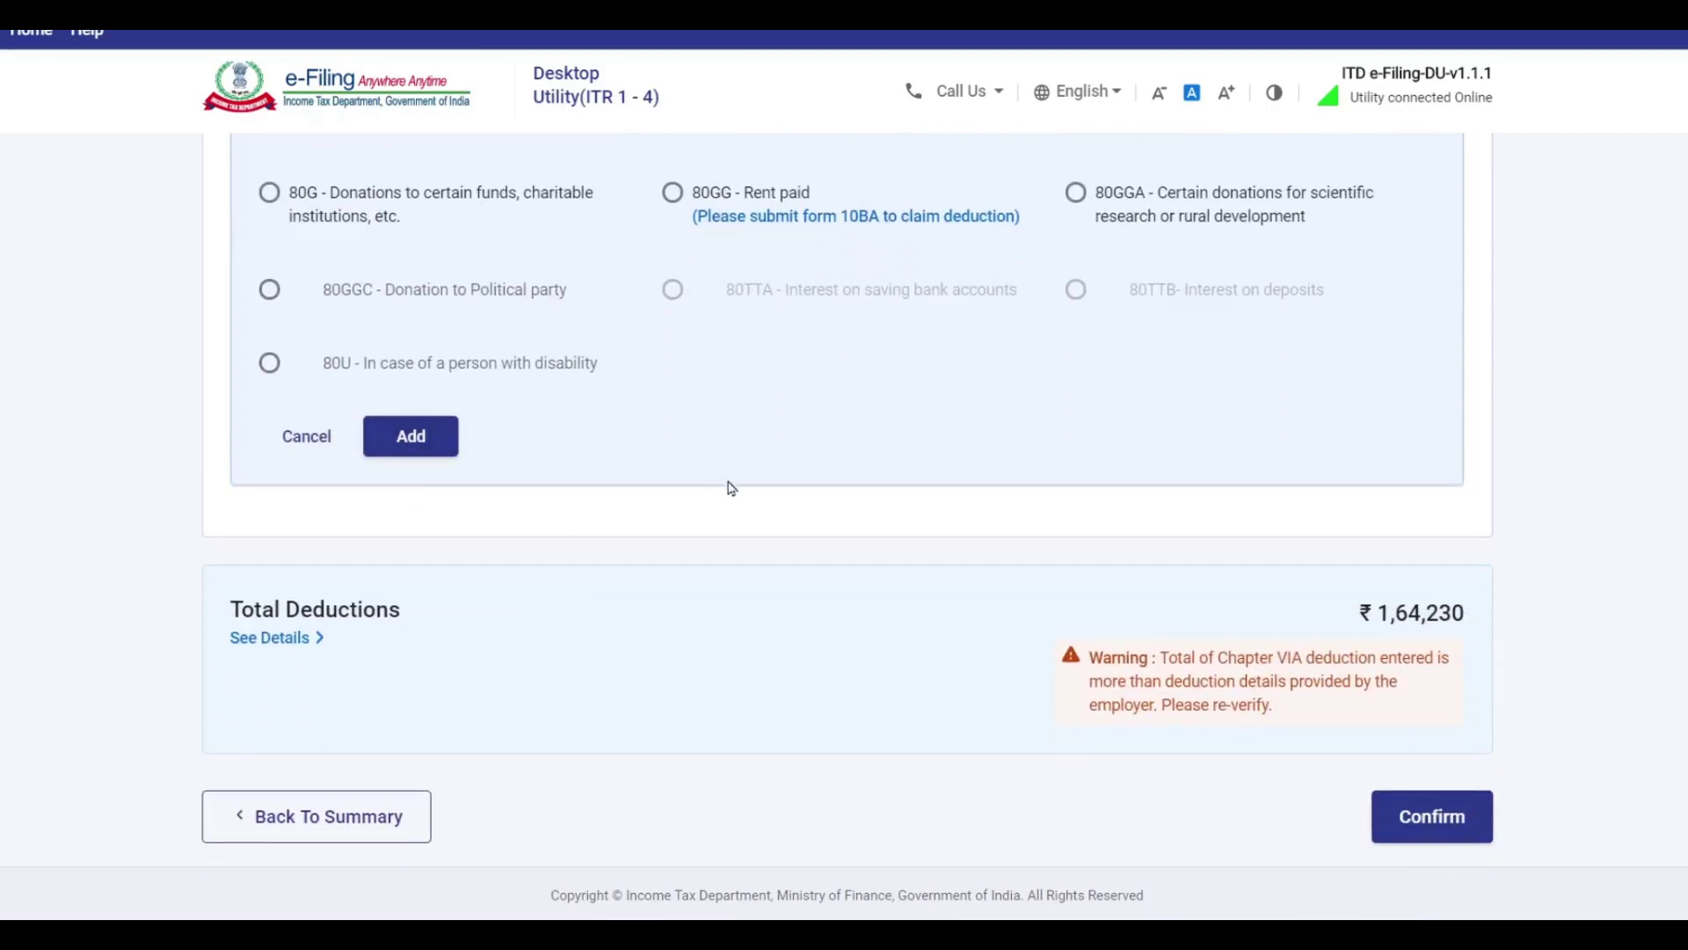
scroll(728, 488, "up", 6)
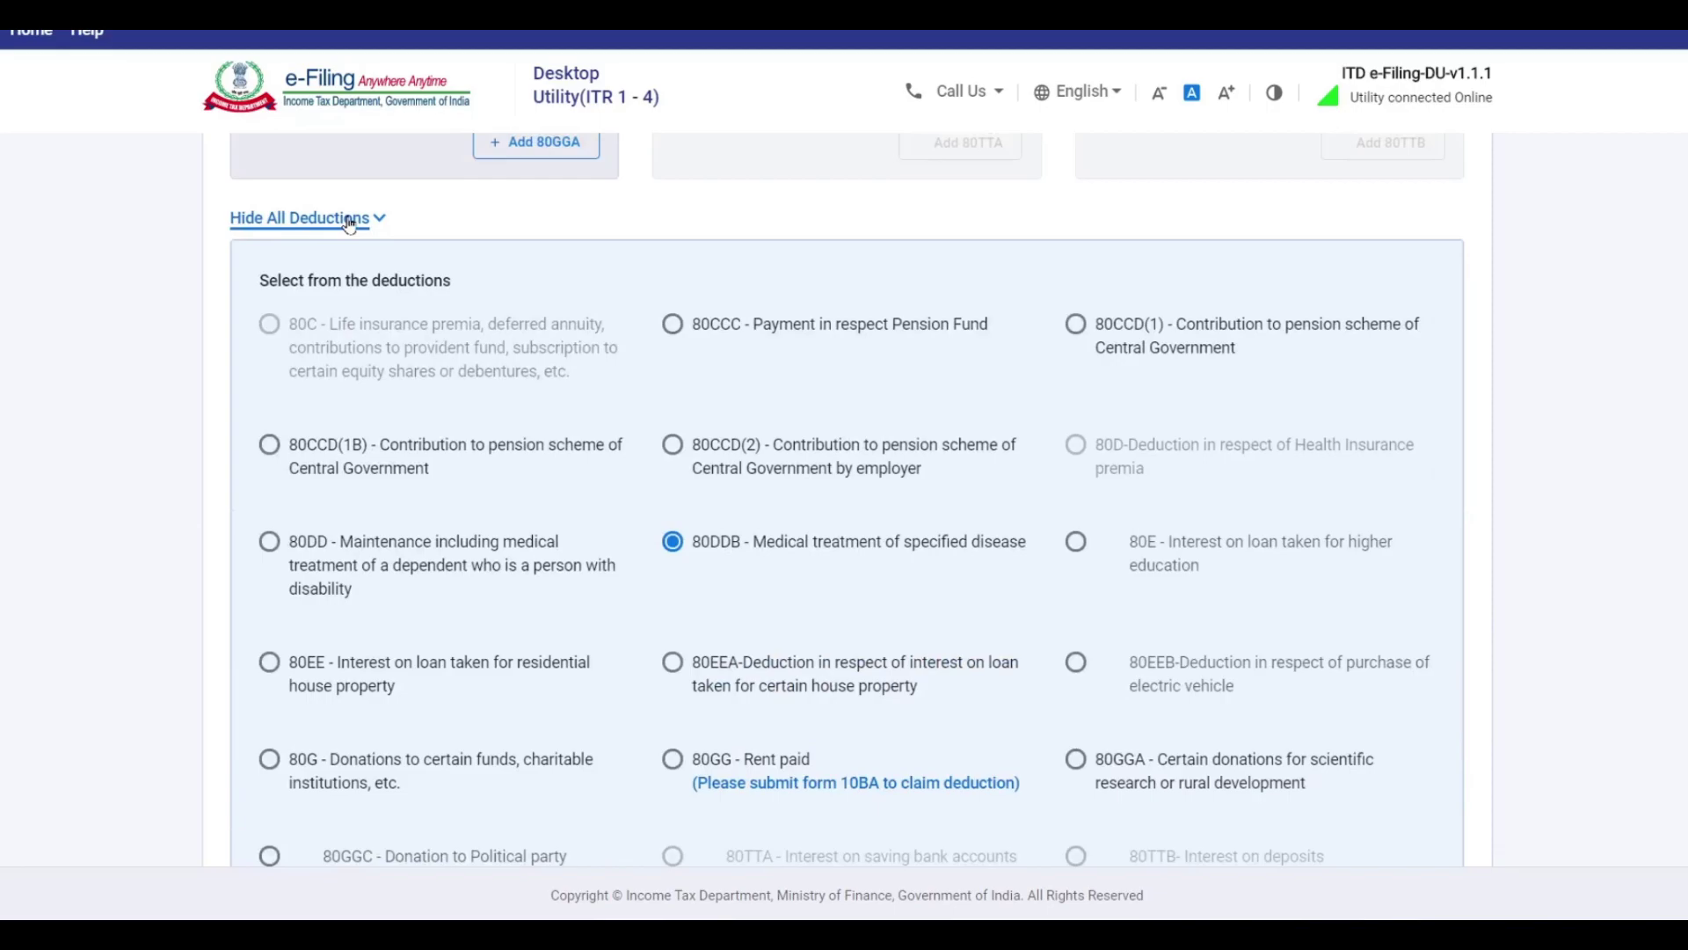
left_click(349, 224)
scroll(721, 413, "up", 5)
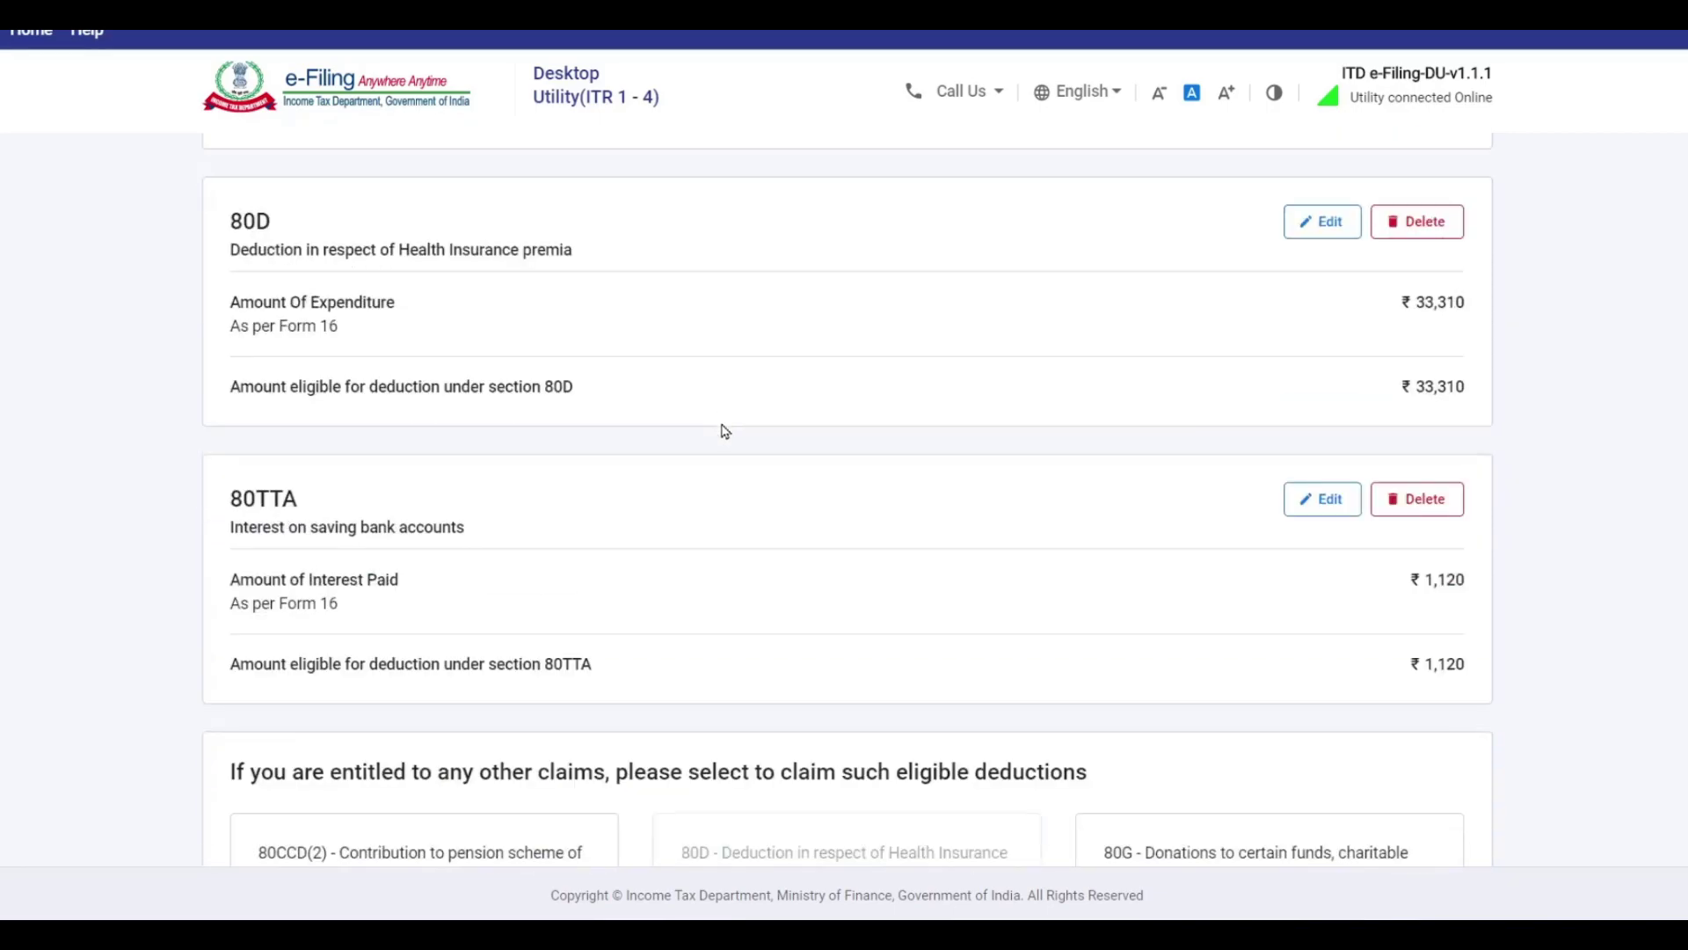
scroll(724, 430, "down", 8)
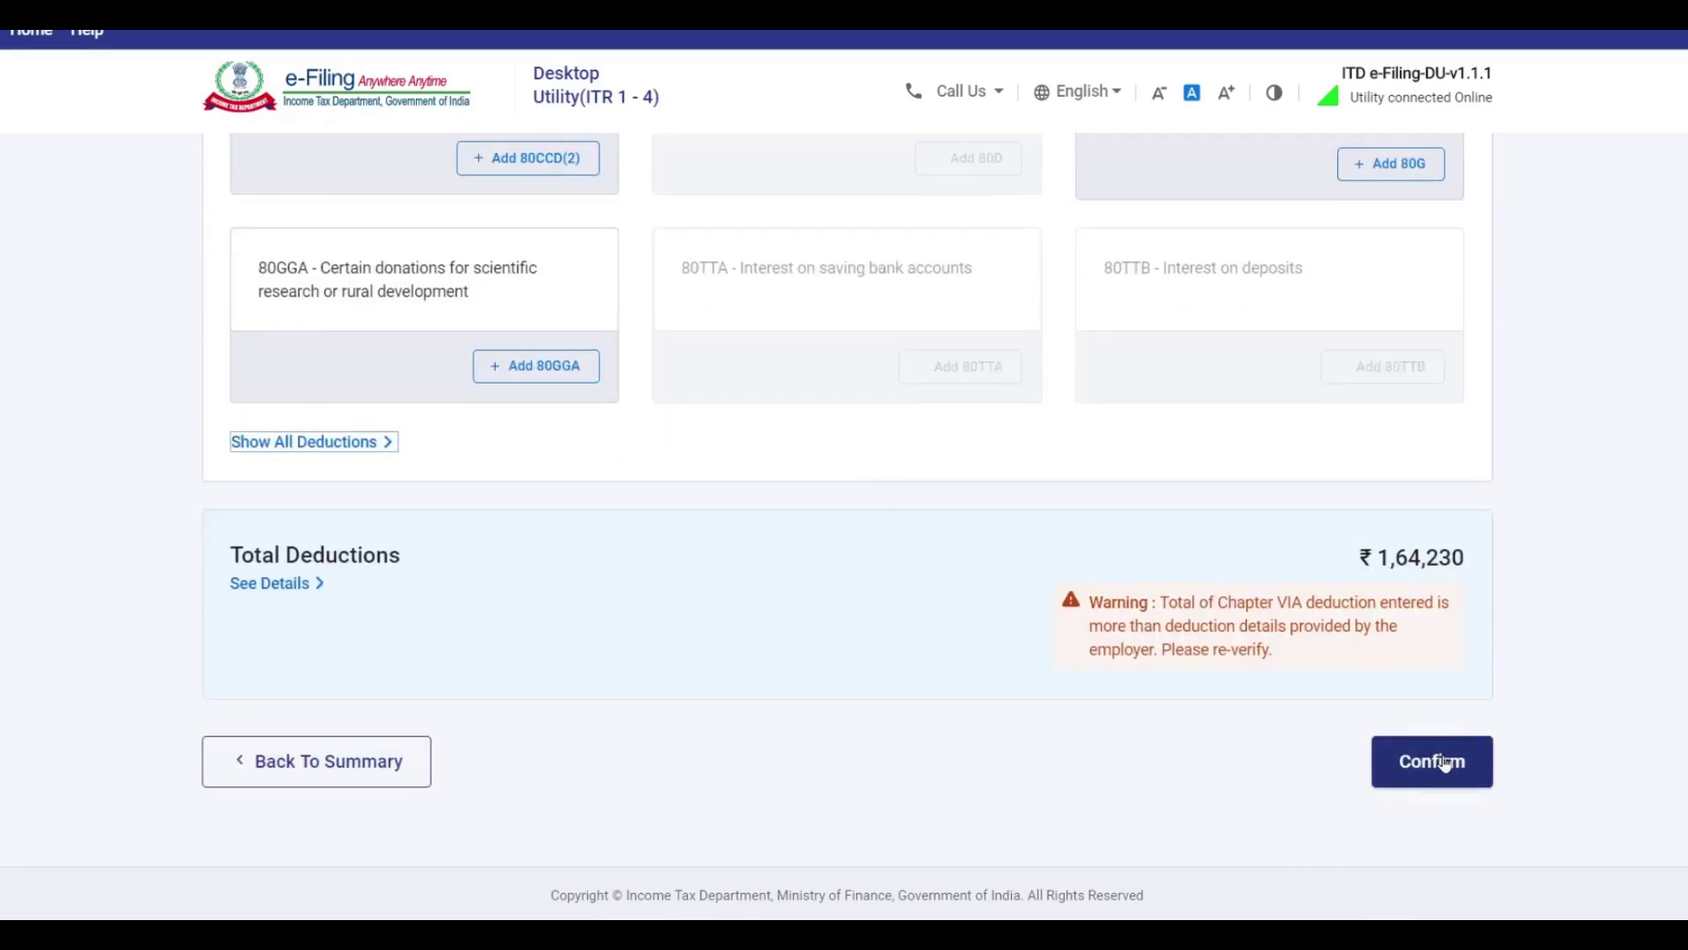
left_click(1445, 762)
scroll(702, 387, "down", 5)
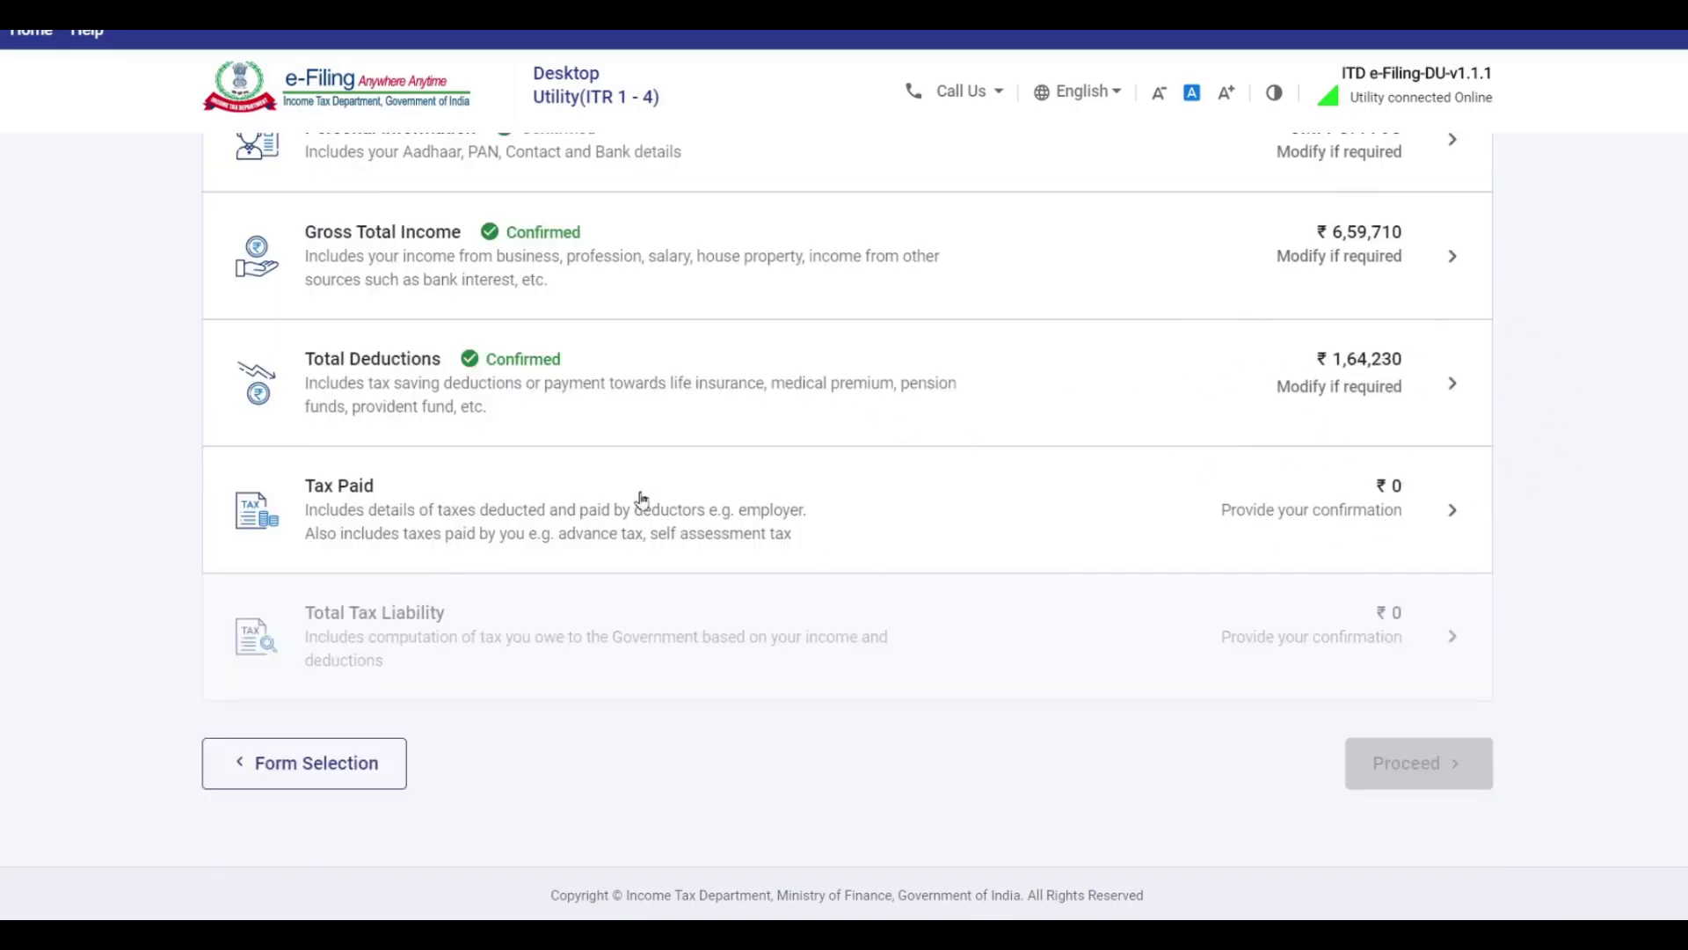
Open the Tax Paid details and review them, showing TDS and Total Taxes Paid at ₹0.
left_click(1386, 492)
scroll(895, 417, "down", 4)
scroll(905, 414, "up", 4)
scroll(911, 417, "down", 2)
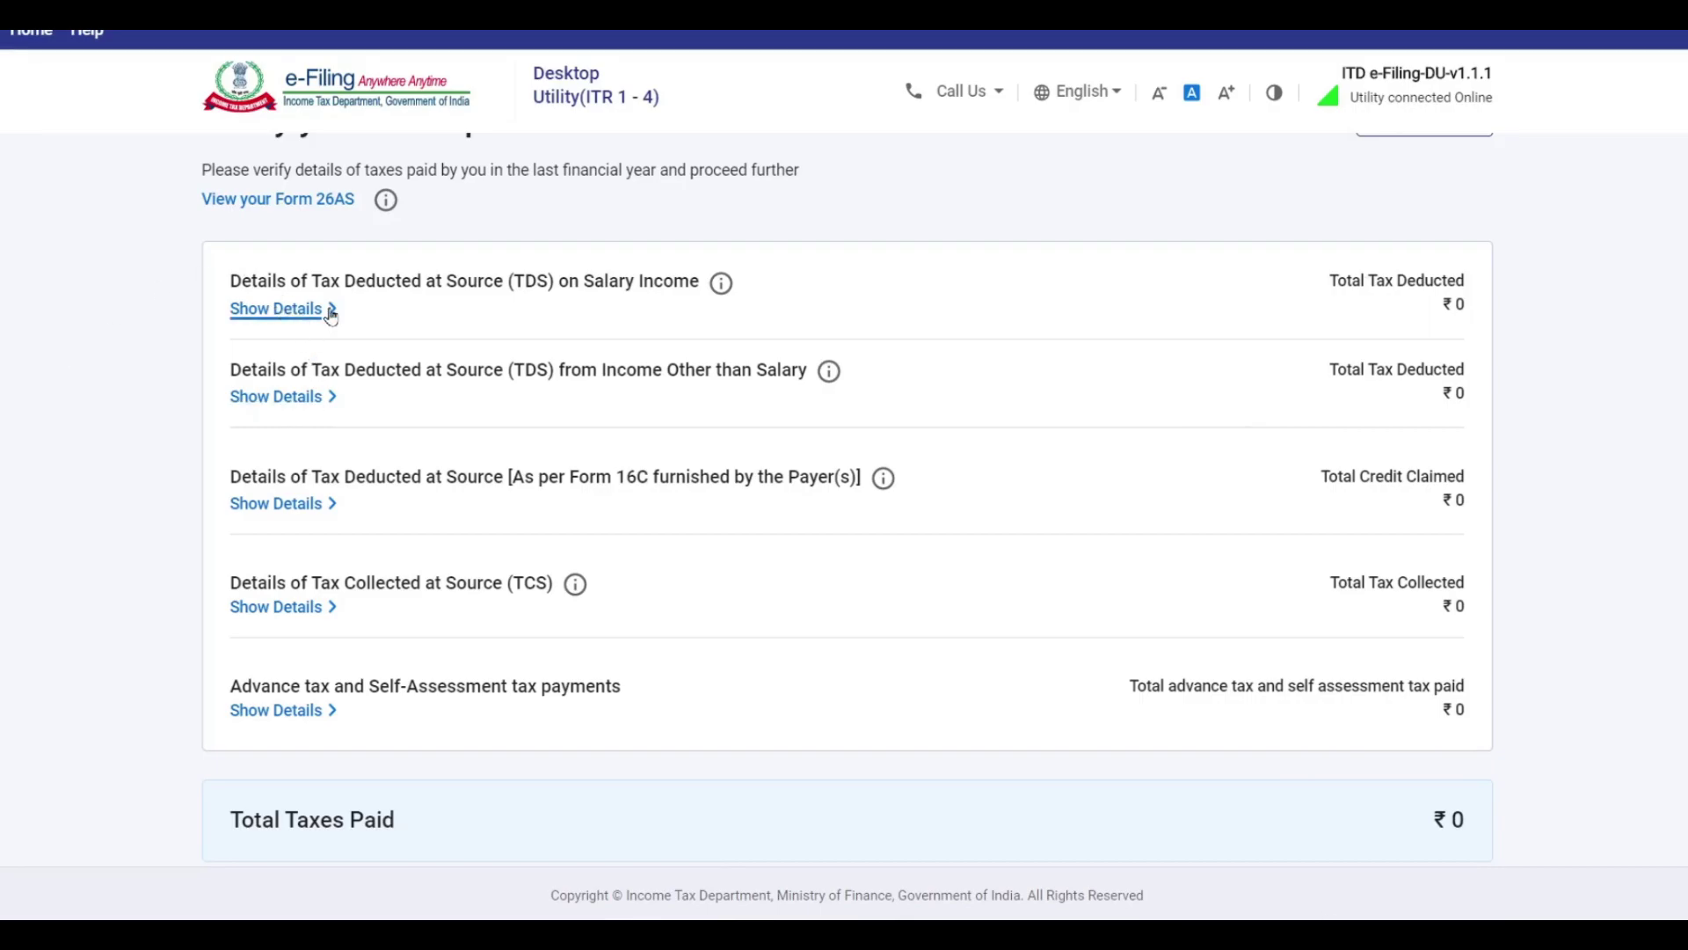
Expand TDS on Salary Income and start a new deductor entry with empty fields.
left_click(295, 309)
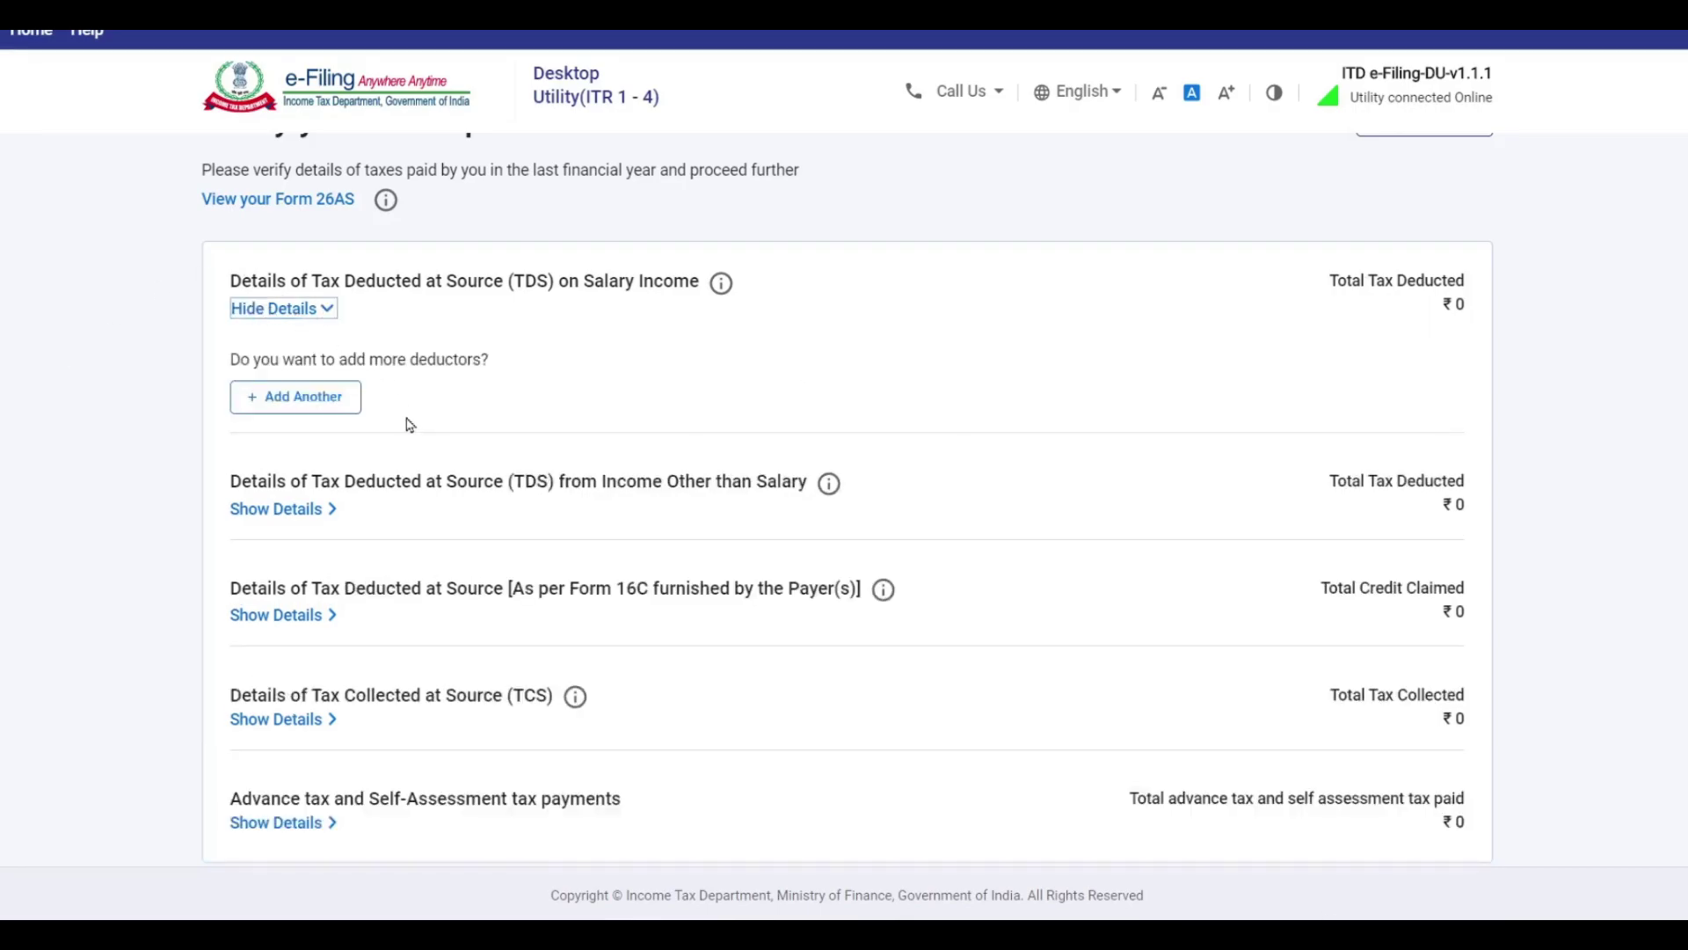
left_click(317, 403)
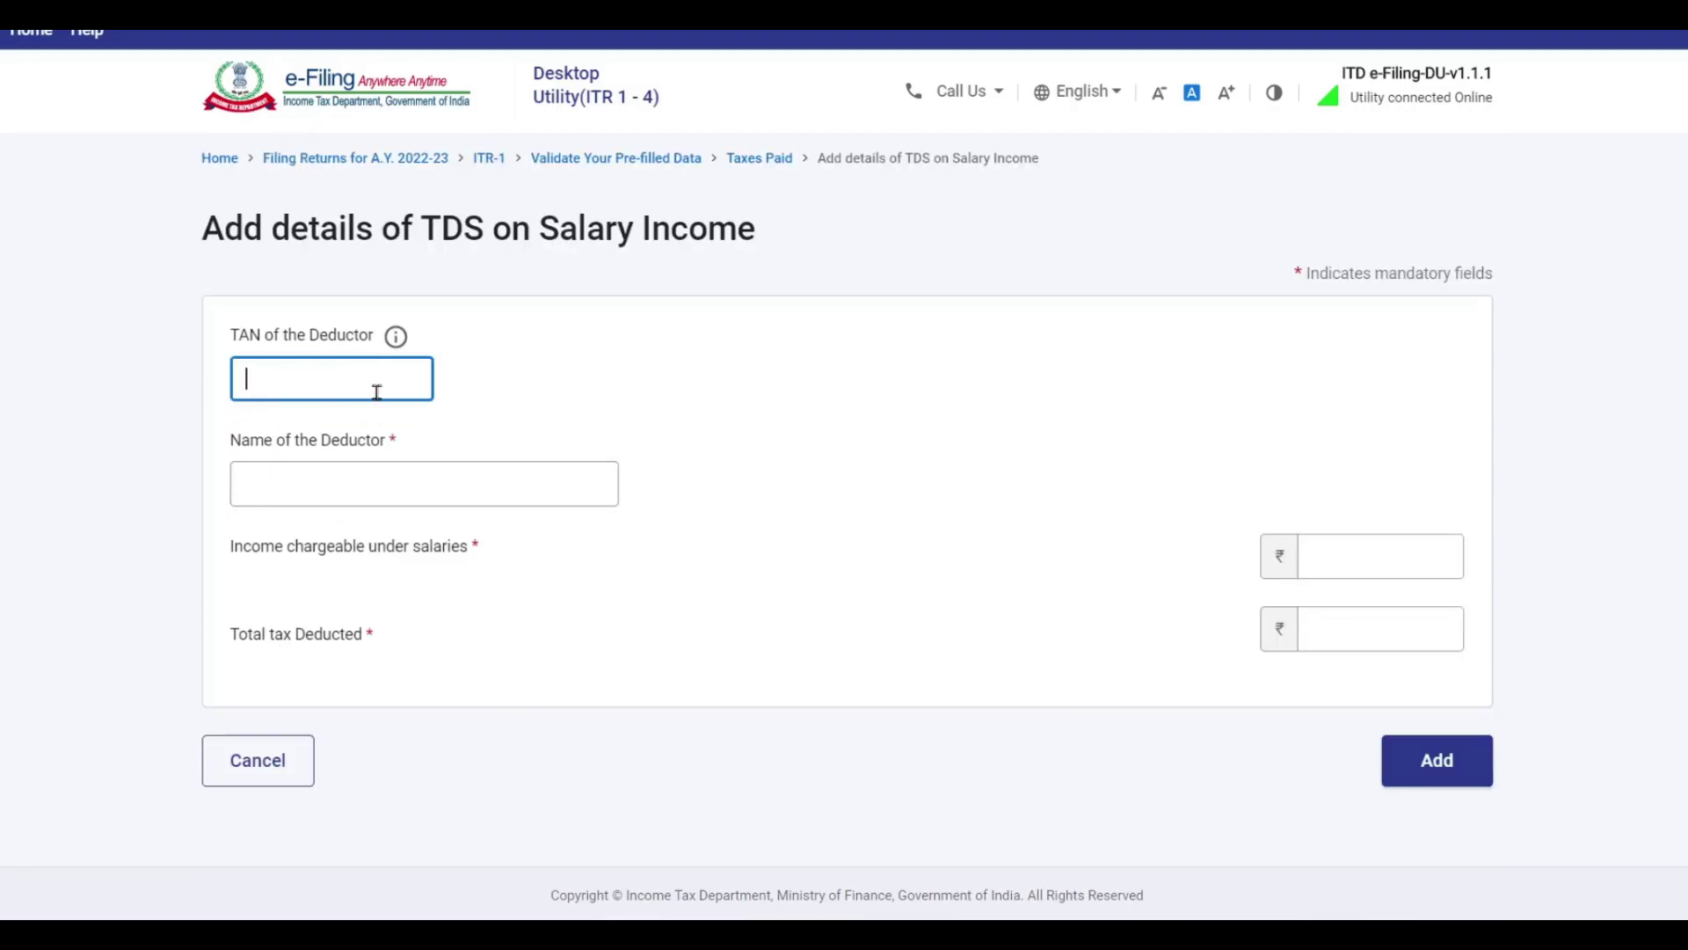
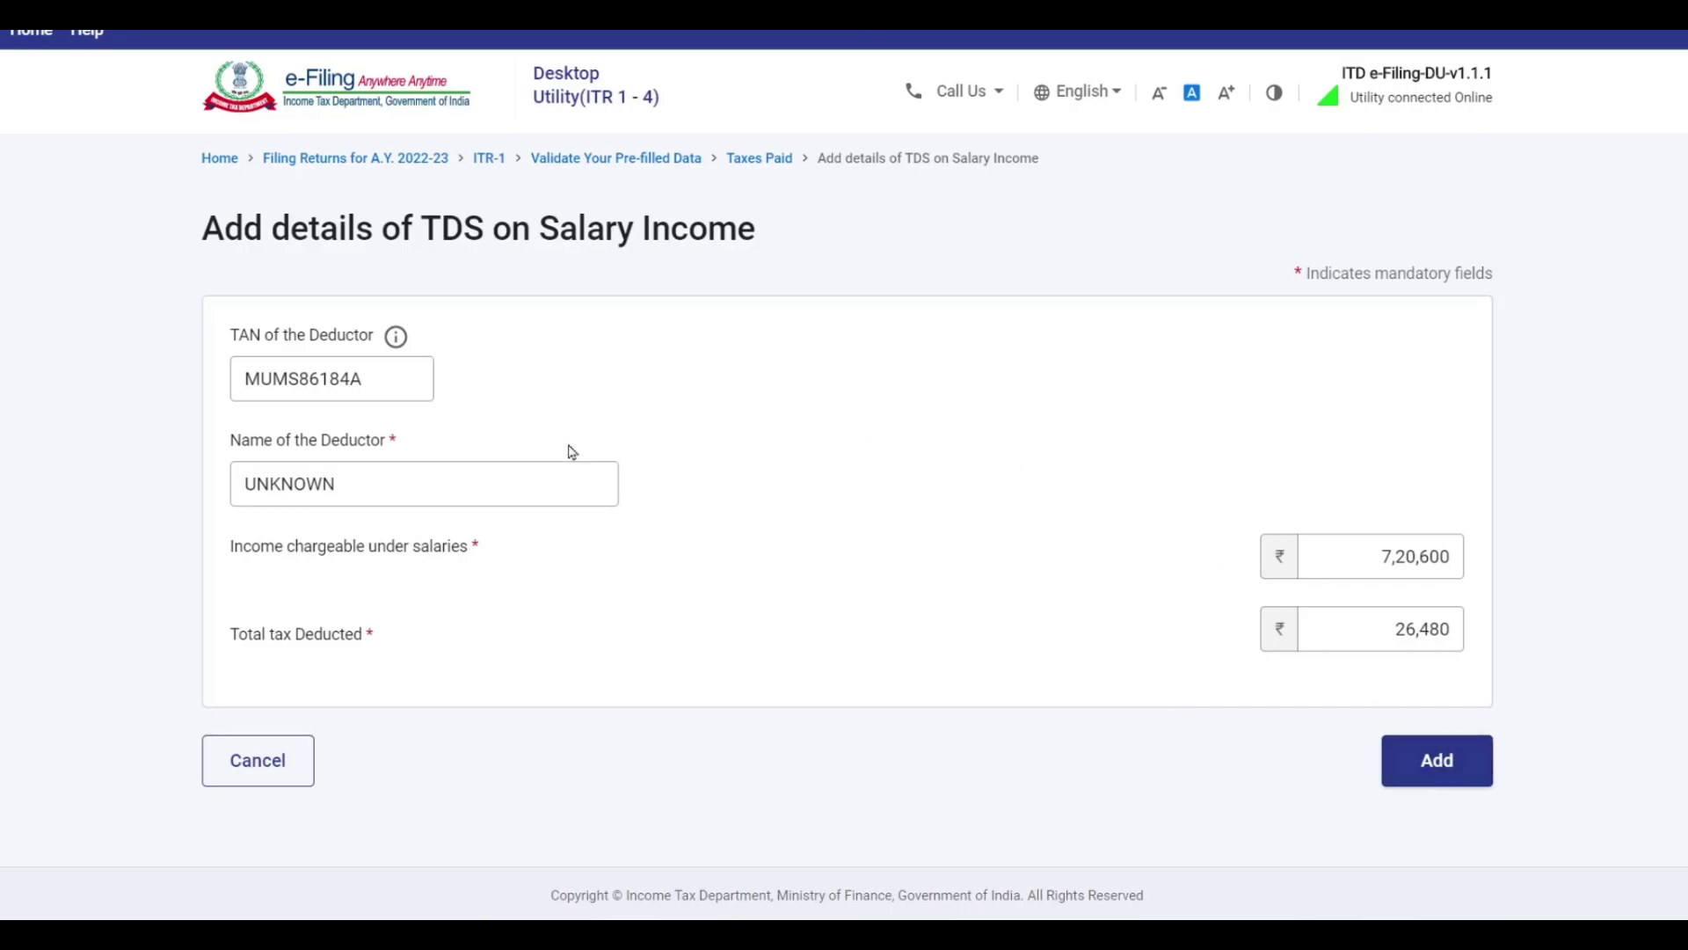
Save the salary TDS entry.
left_click(1433, 760)
scroll(1190, 556, "down", 1)
scroll(1190, 555, "down", 2)
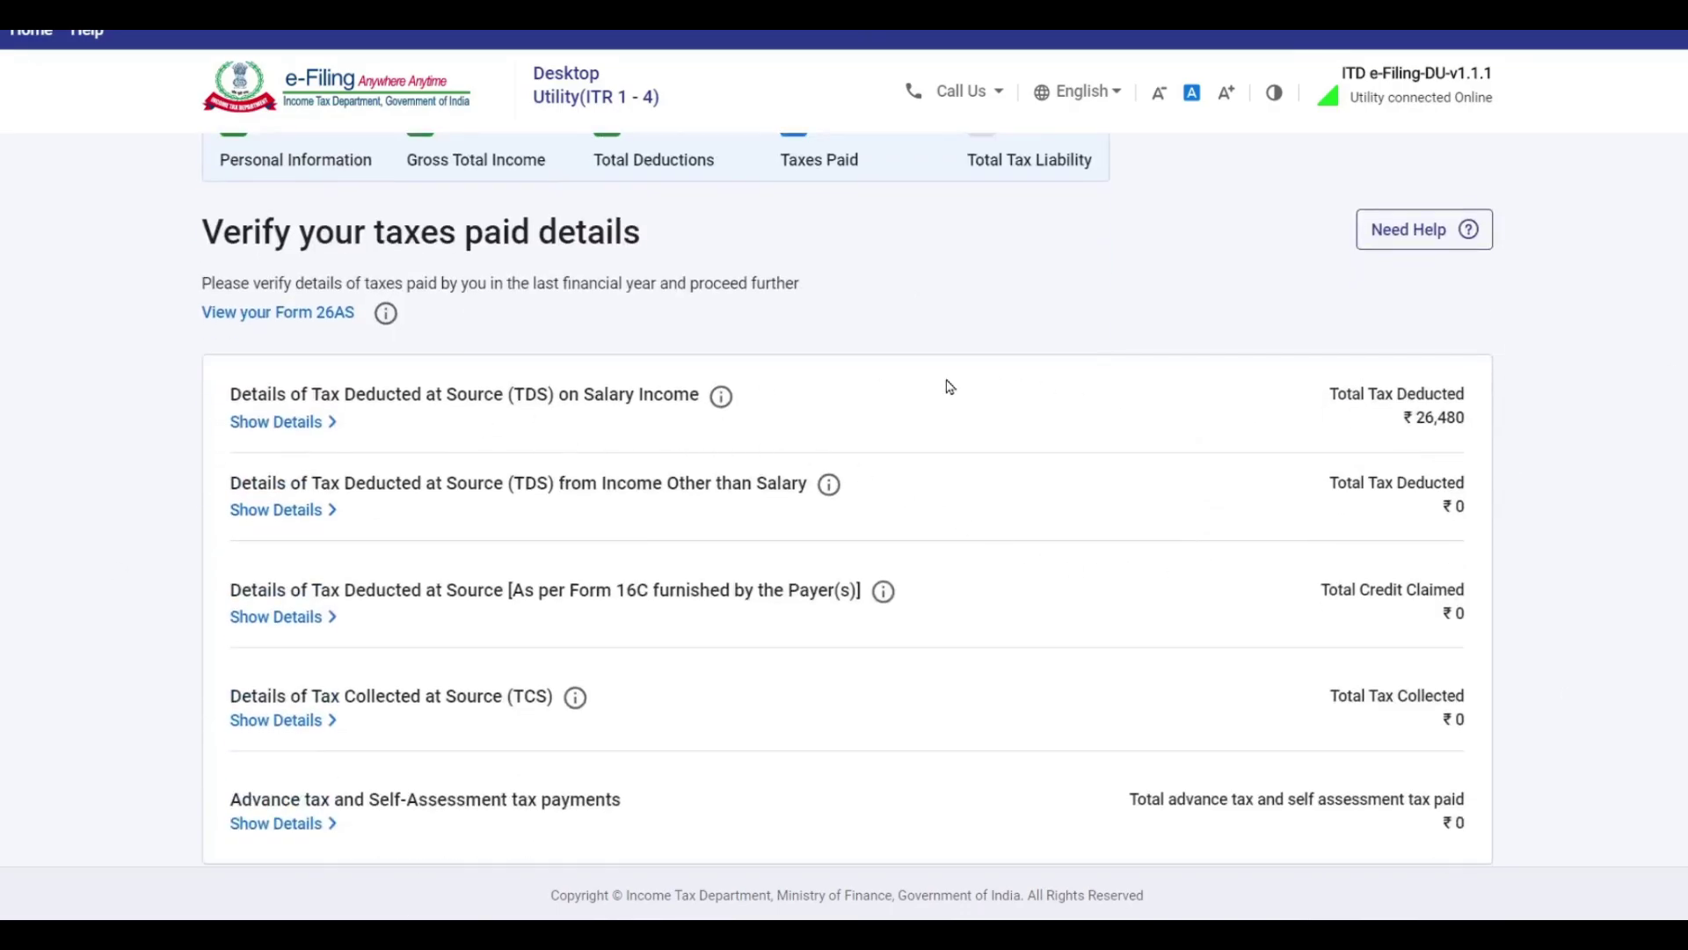
scroll(1202, 423, "down", 1)
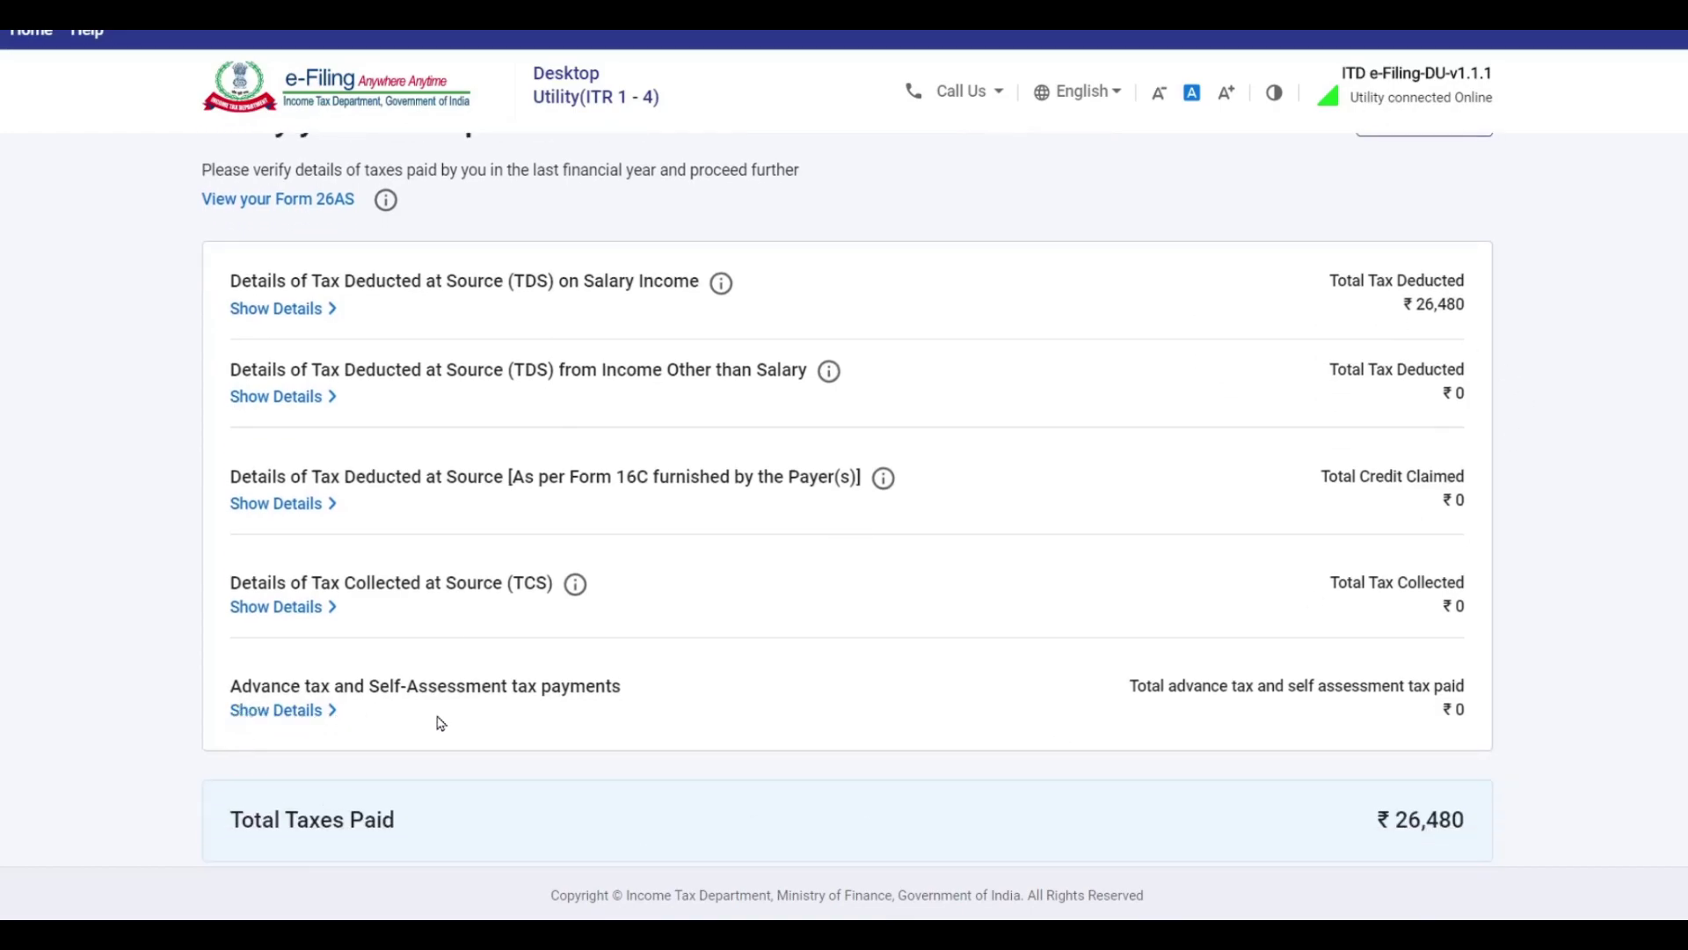
Expand the advance tax details and start a new advance or self-assessment tax entry at the BSR Code field.
left_click(299, 712)
left_click(323, 802)
left_click(356, 389)
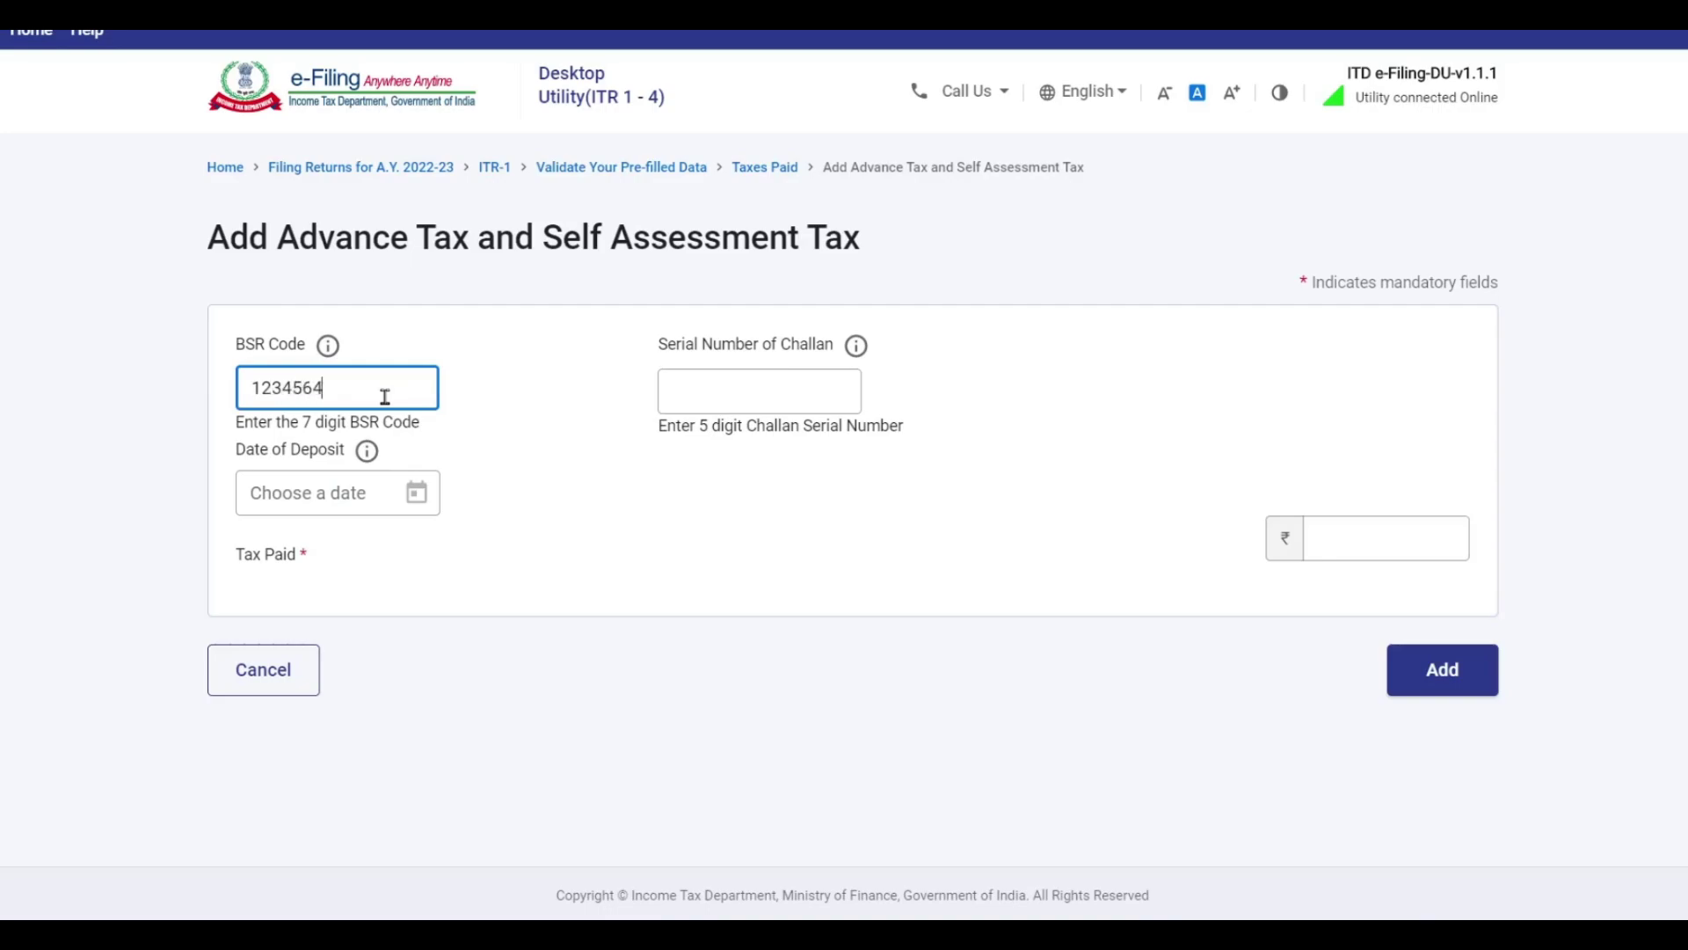
Enter the challan serial number, deposit date 01-Apr-2022 and tax paid ₹5,000, then add the challan.
left_click(726, 395)
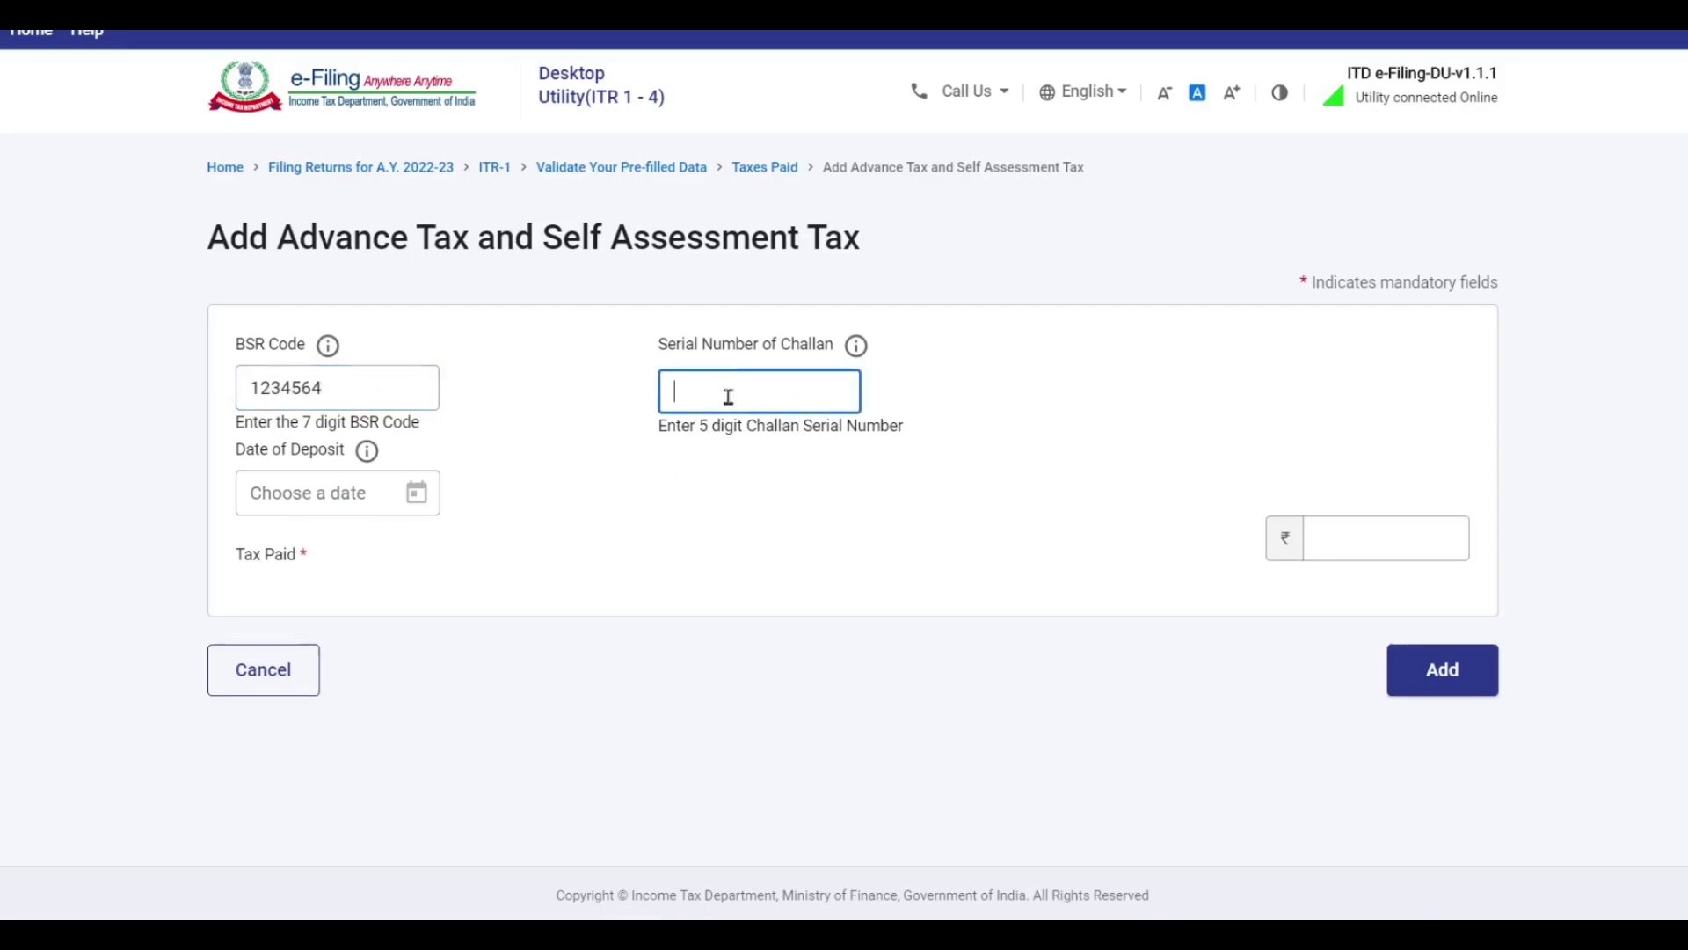
type("000001")
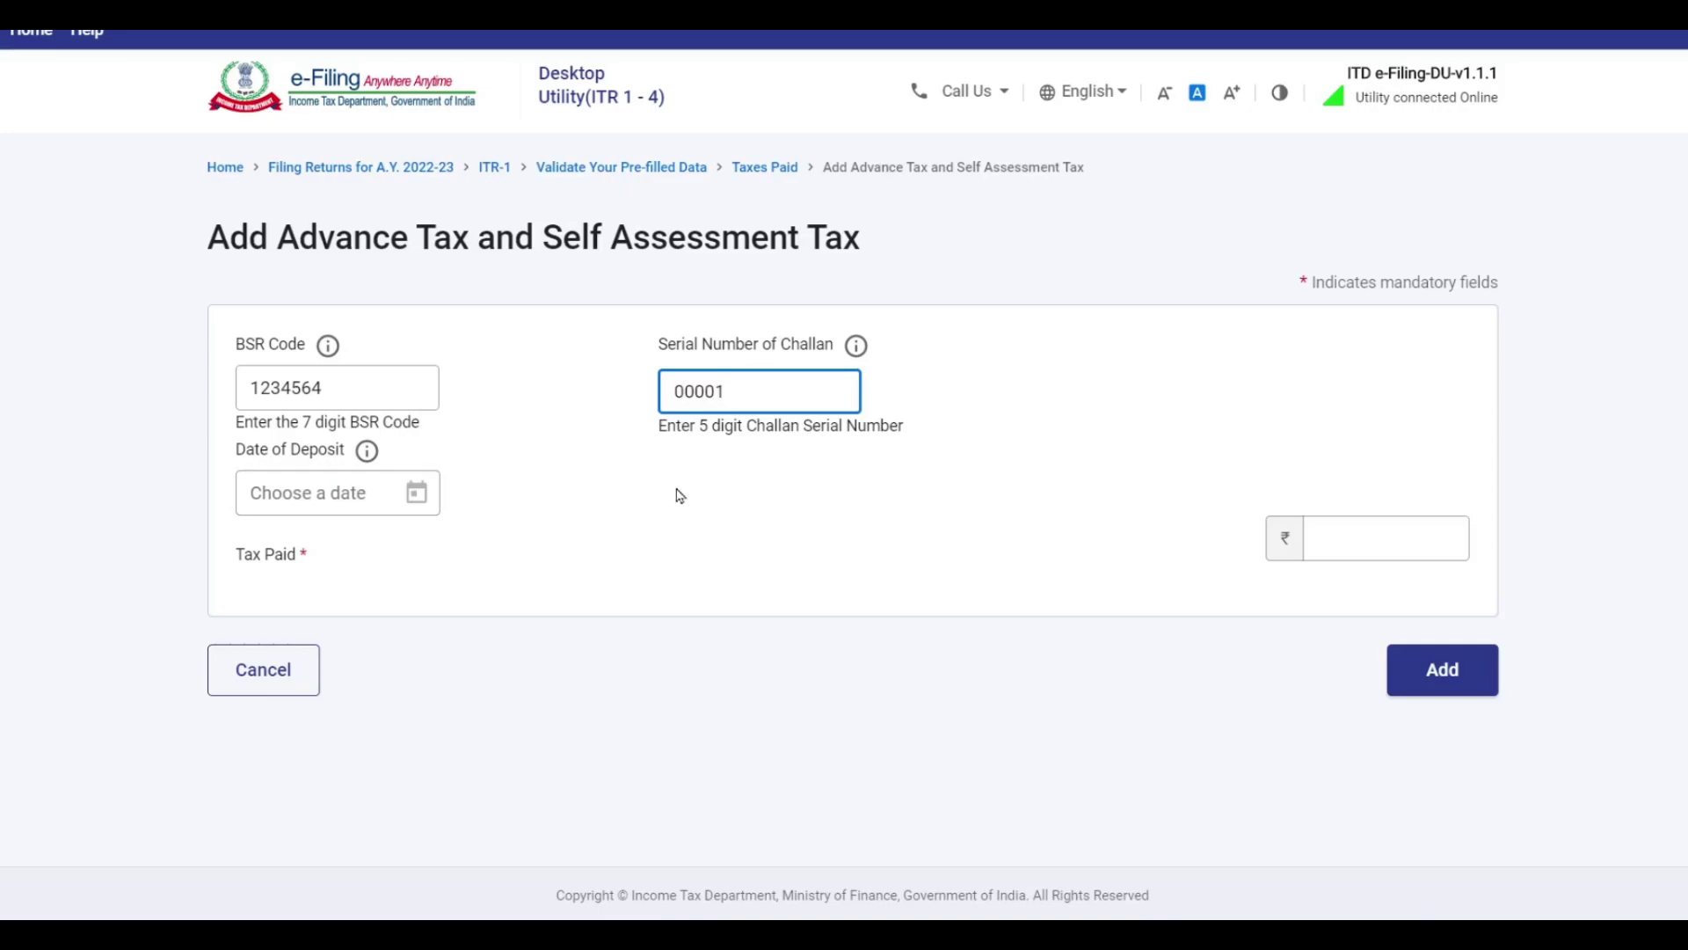
left_click(347, 492)
left_click(1380, 546)
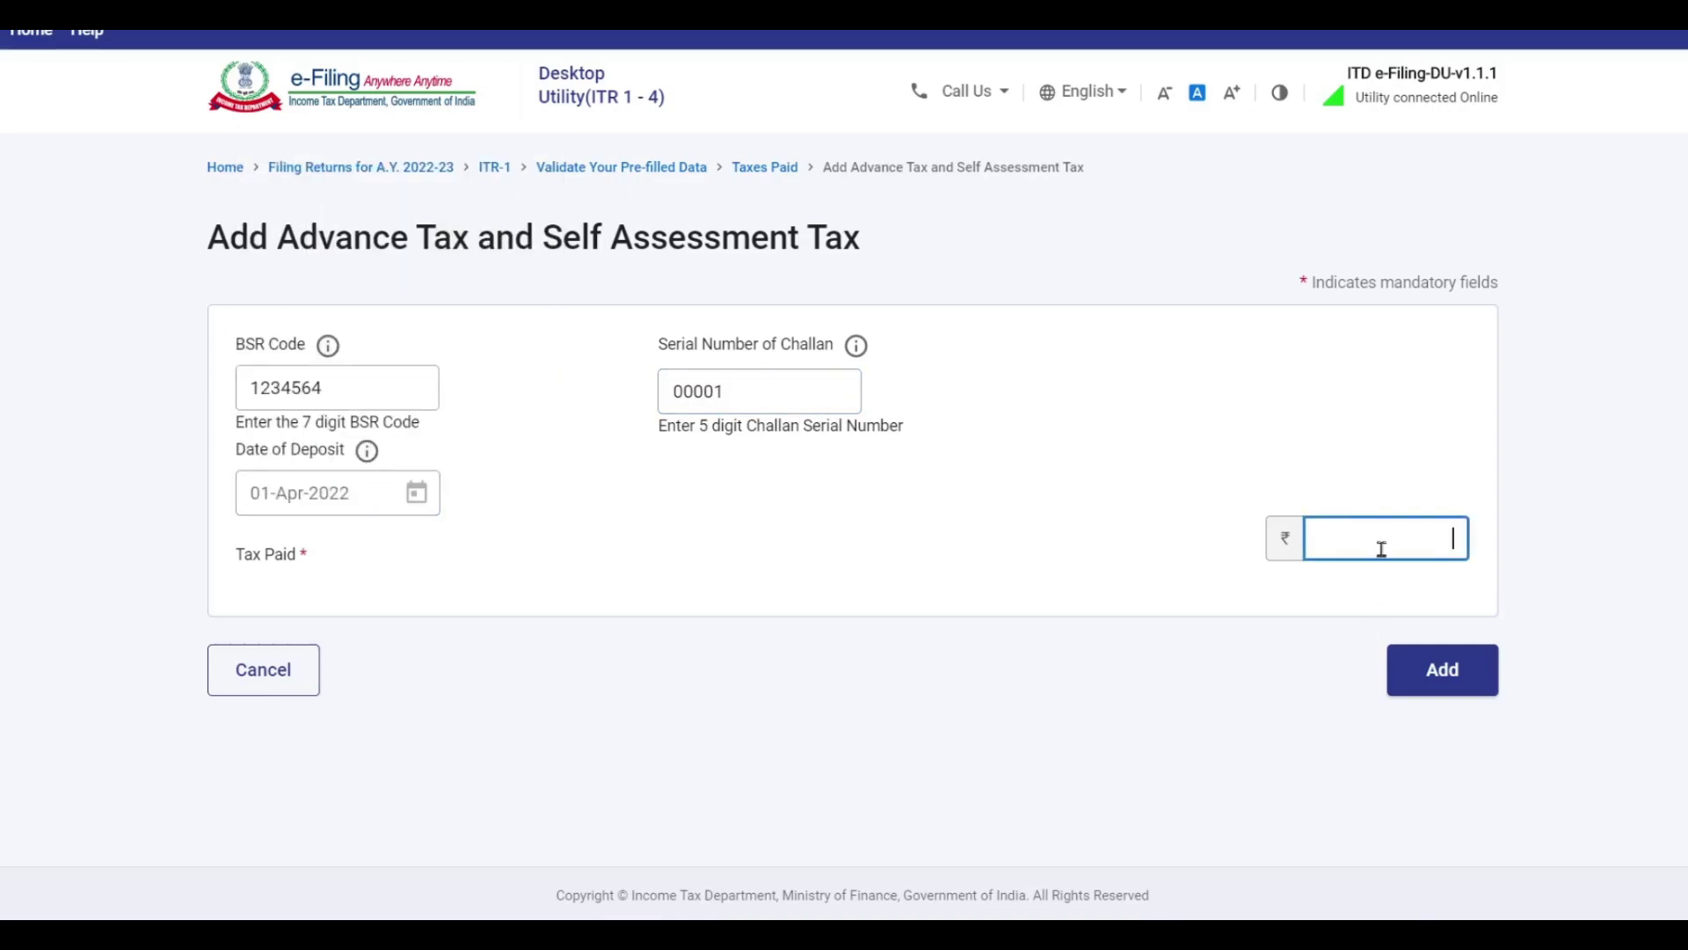
type("5000")
left_click(973, 720)
left_click(1457, 687)
scroll(1255, 493, "down", 6)
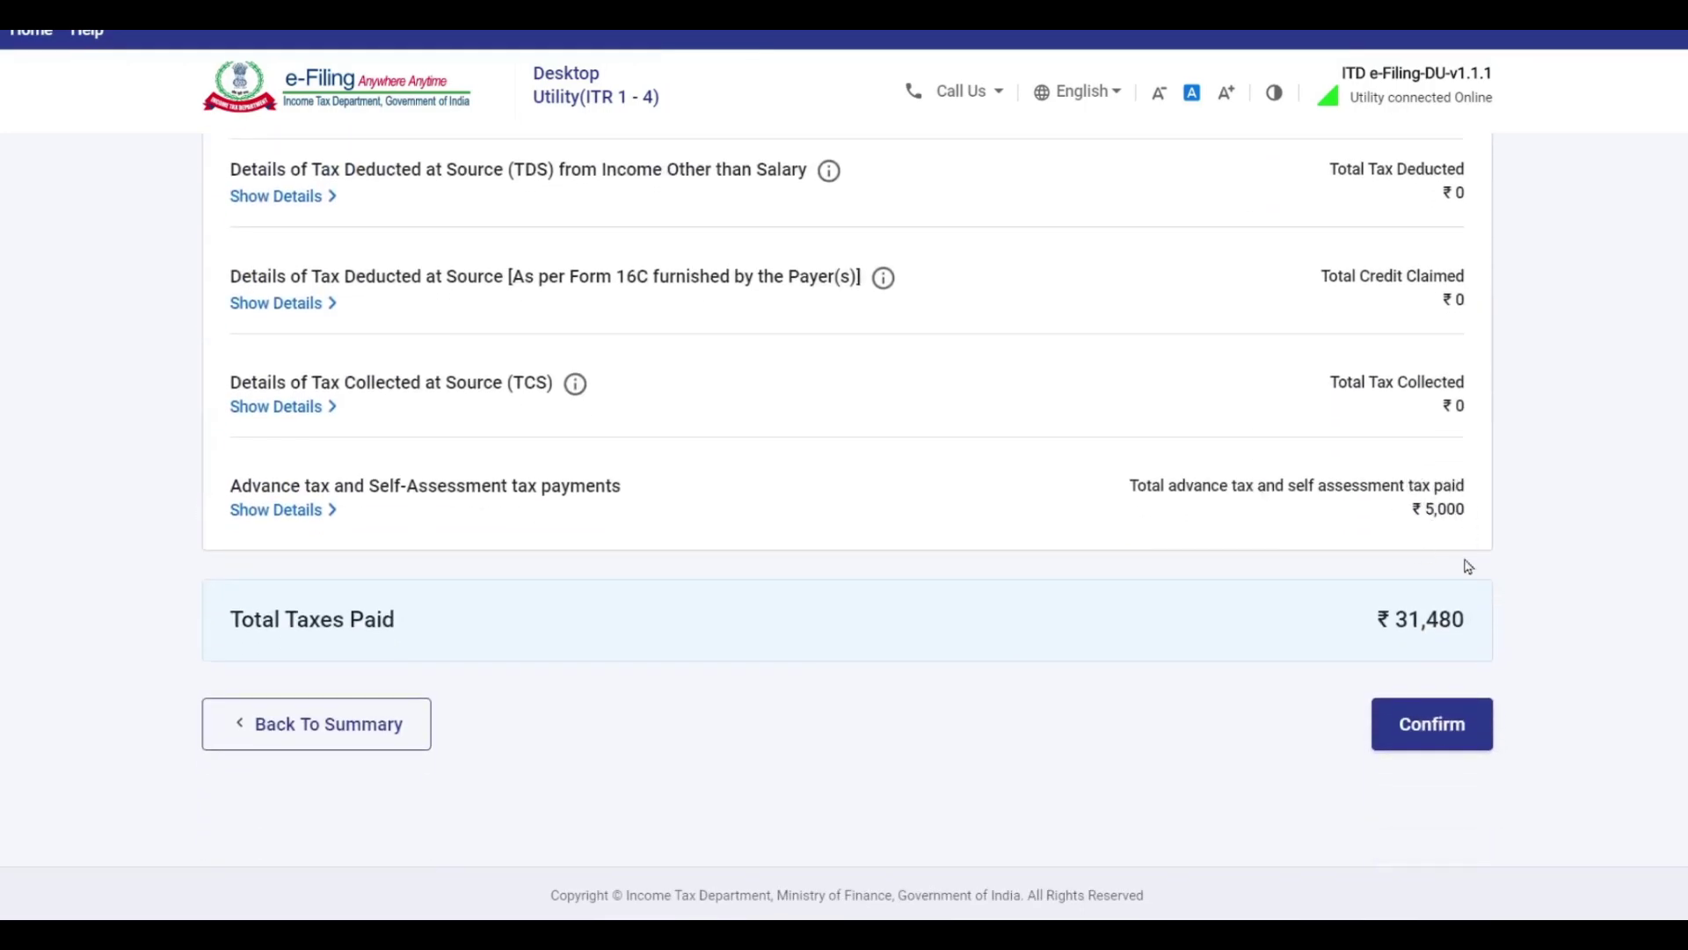
scroll(1433, 549, "up", 1)
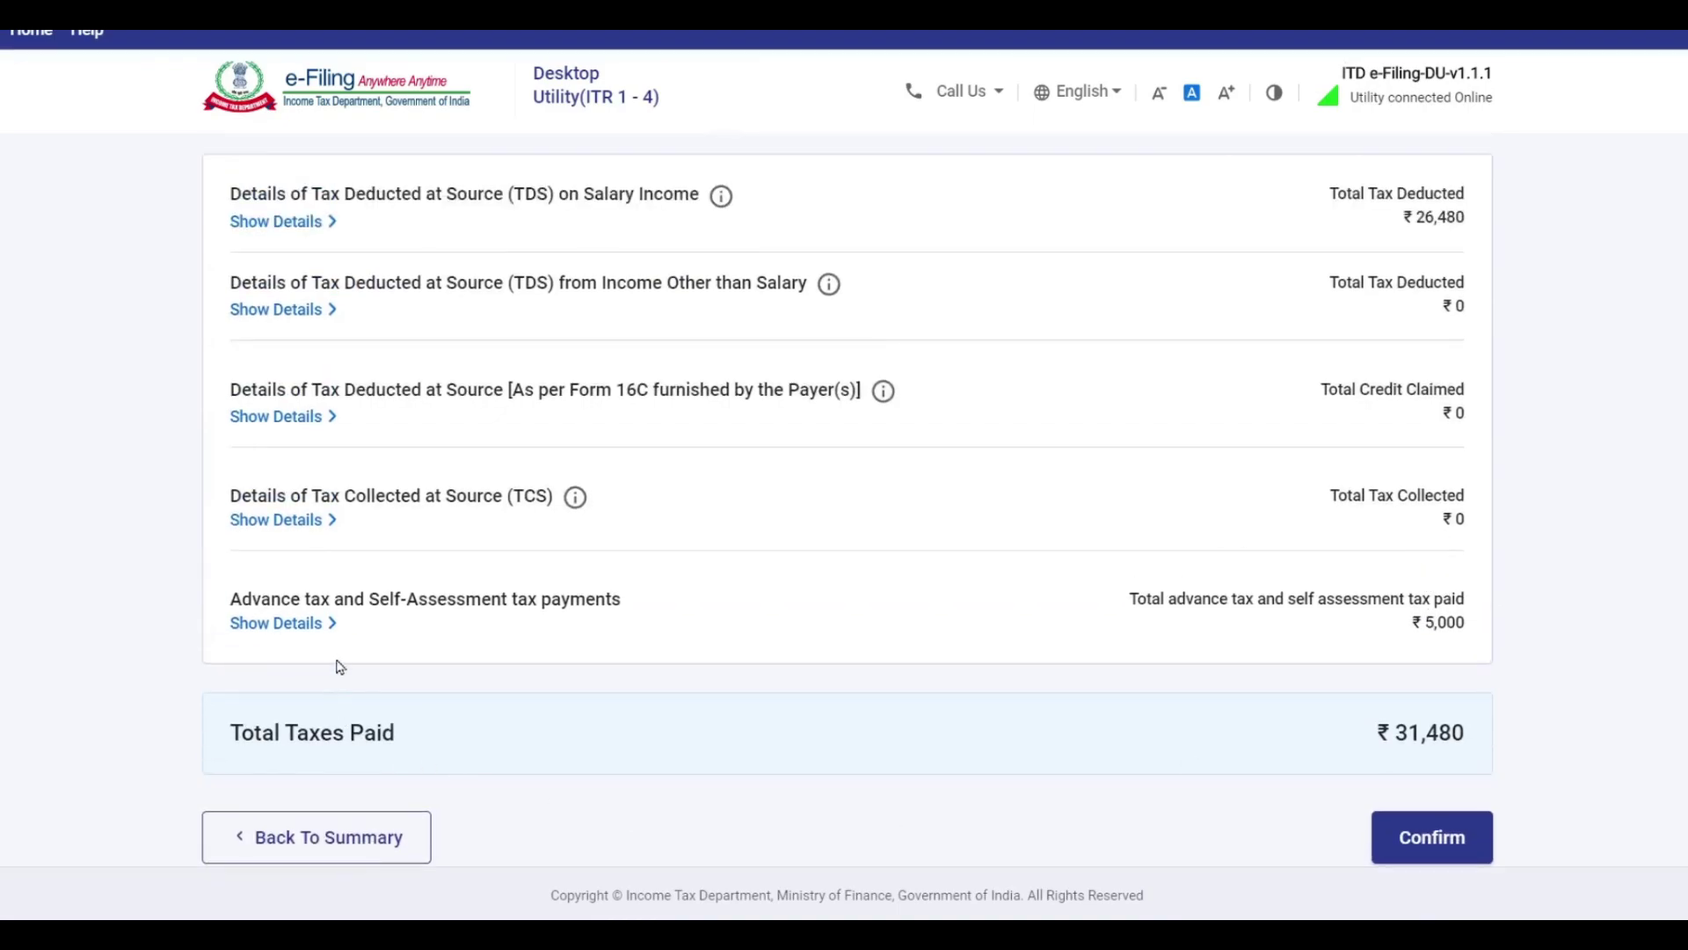
Delete the ₹5,000 challan from the advance tax details and confirm taxes paid of ₹26,480.
left_click(315, 626)
scroll(639, 557, "down", 1)
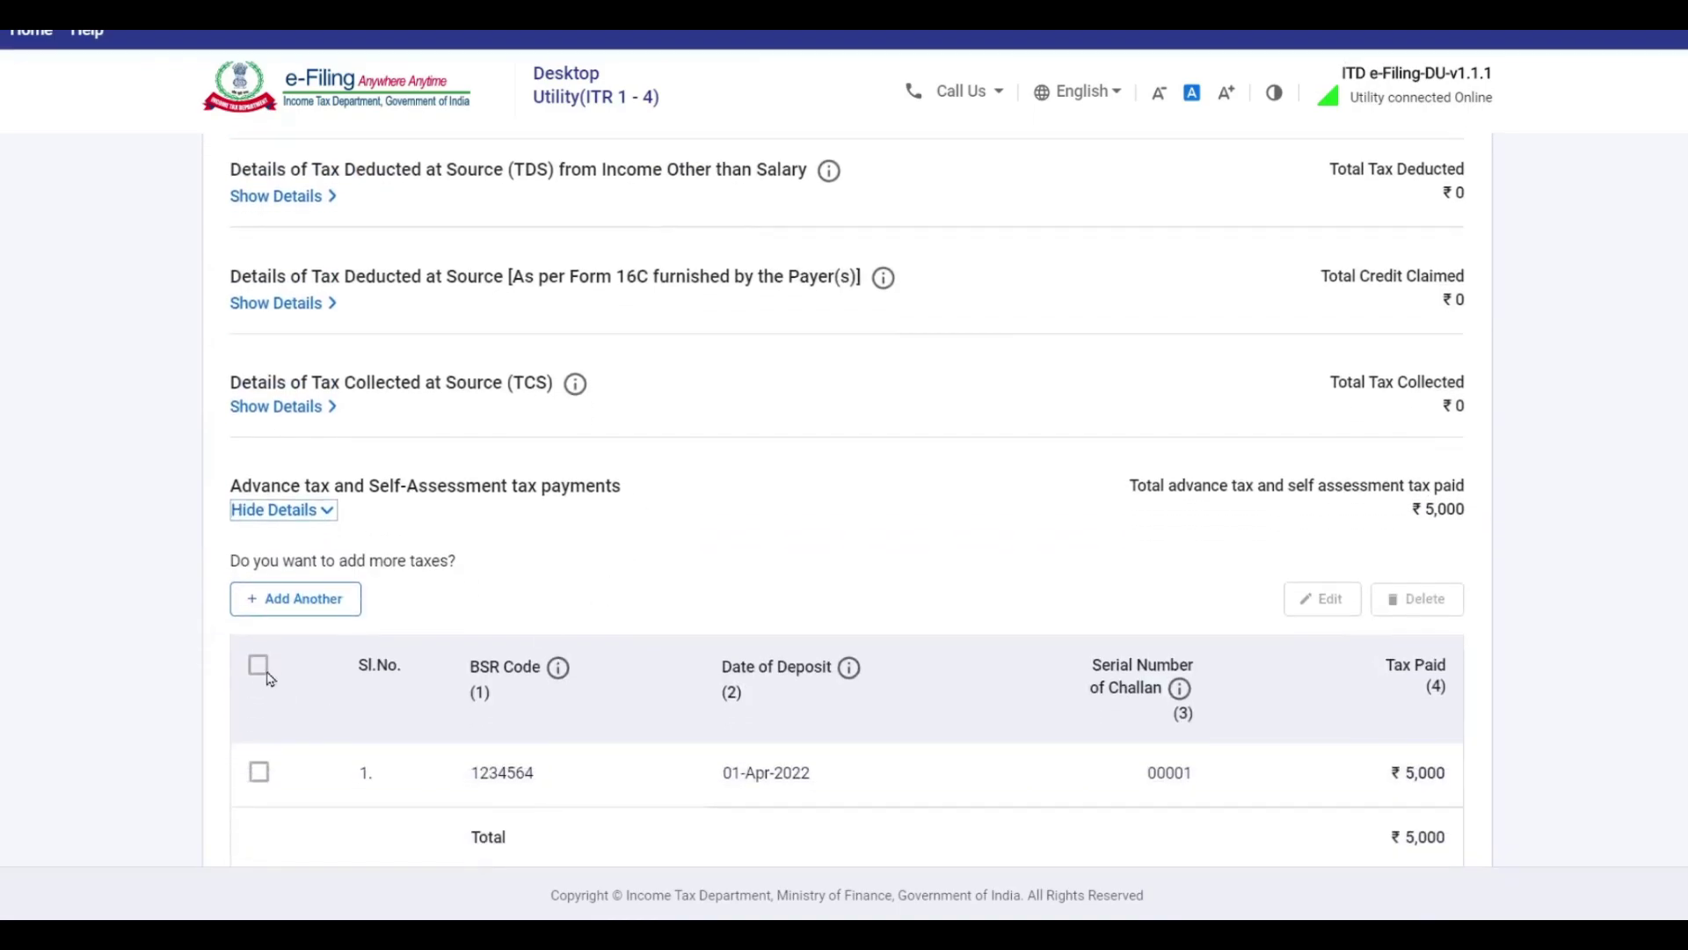
left_click(258, 774)
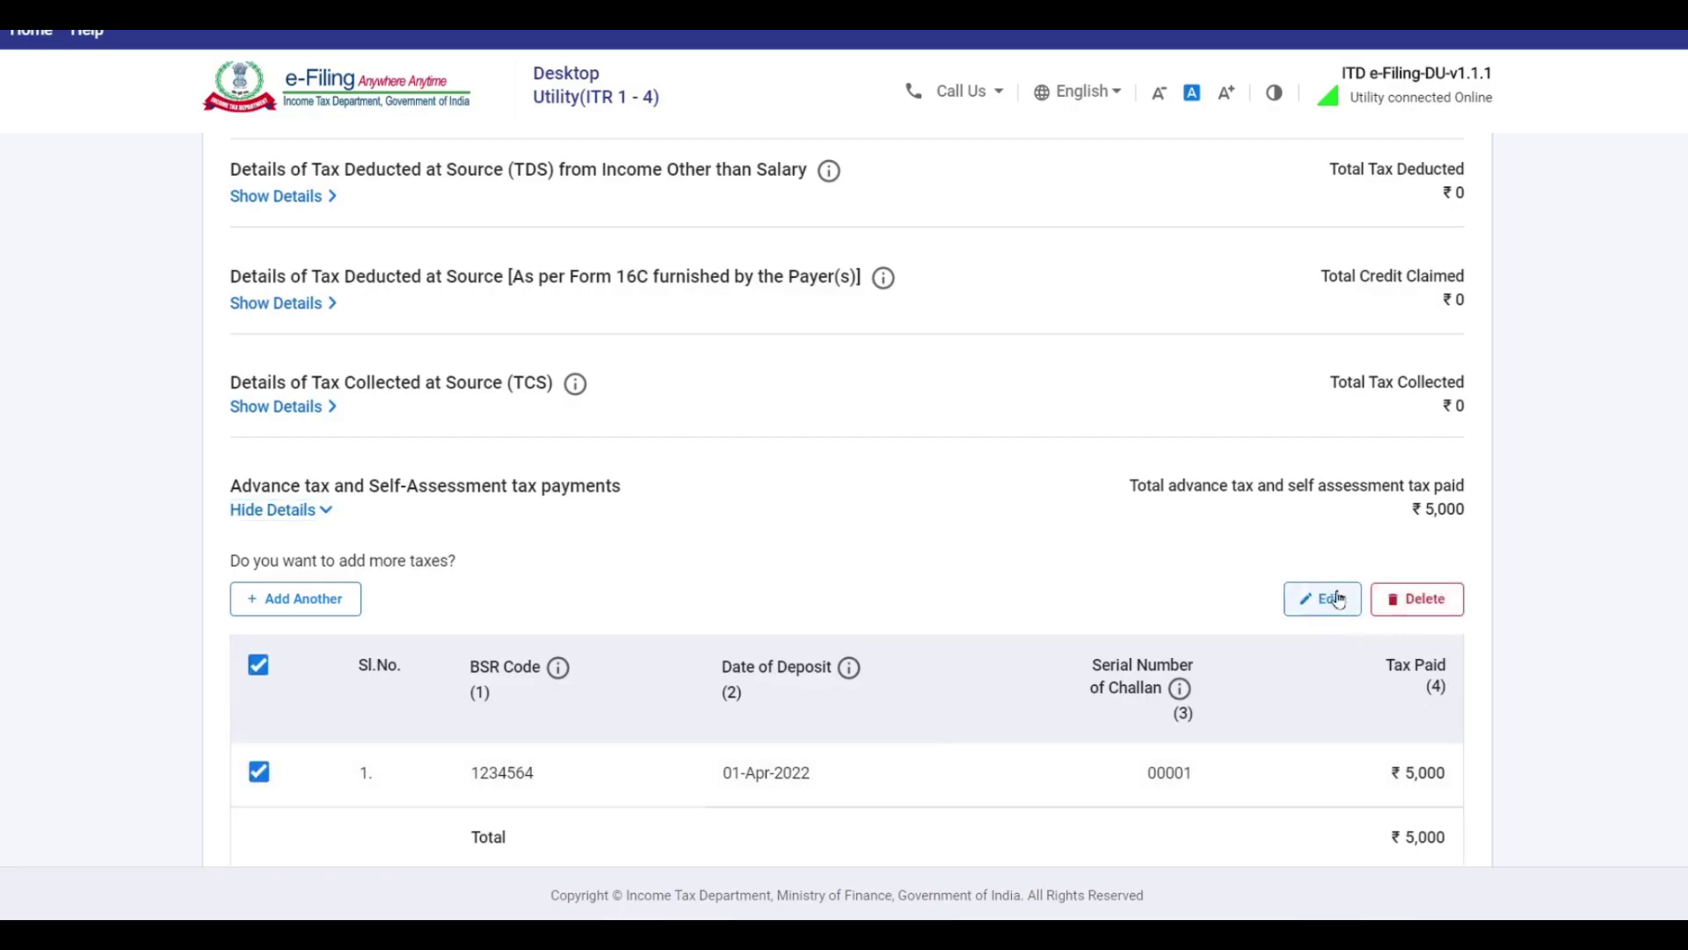
left_click(1429, 605)
left_click(1050, 571)
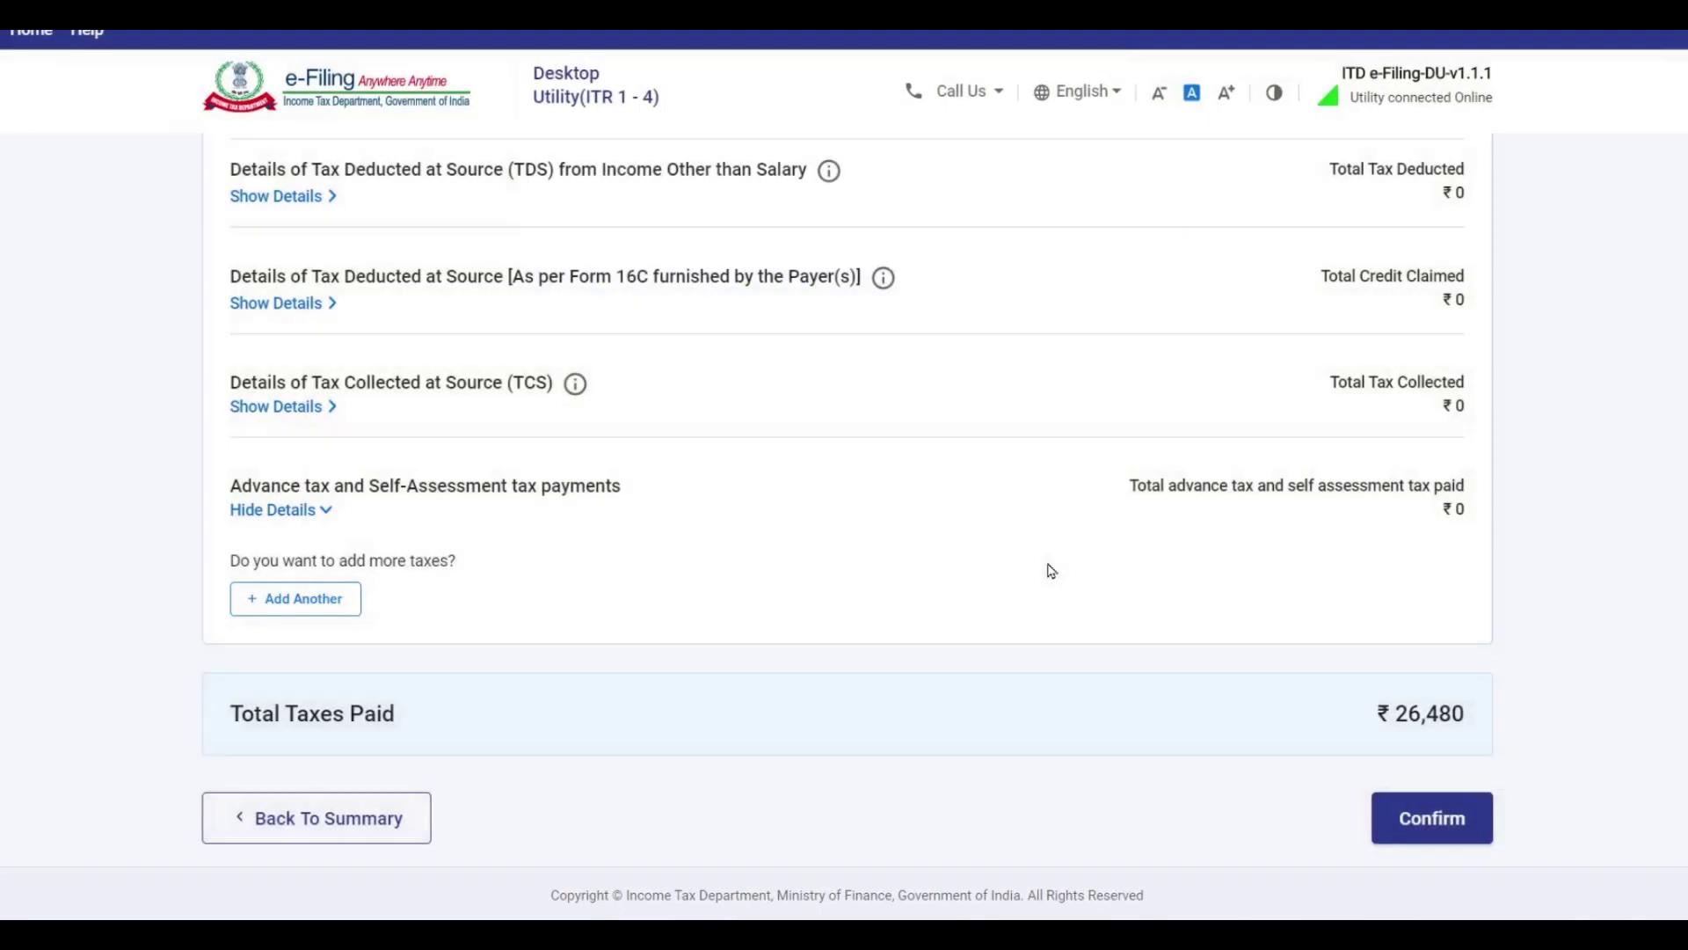
left_click(1446, 823)
scroll(731, 452, "down", 7)
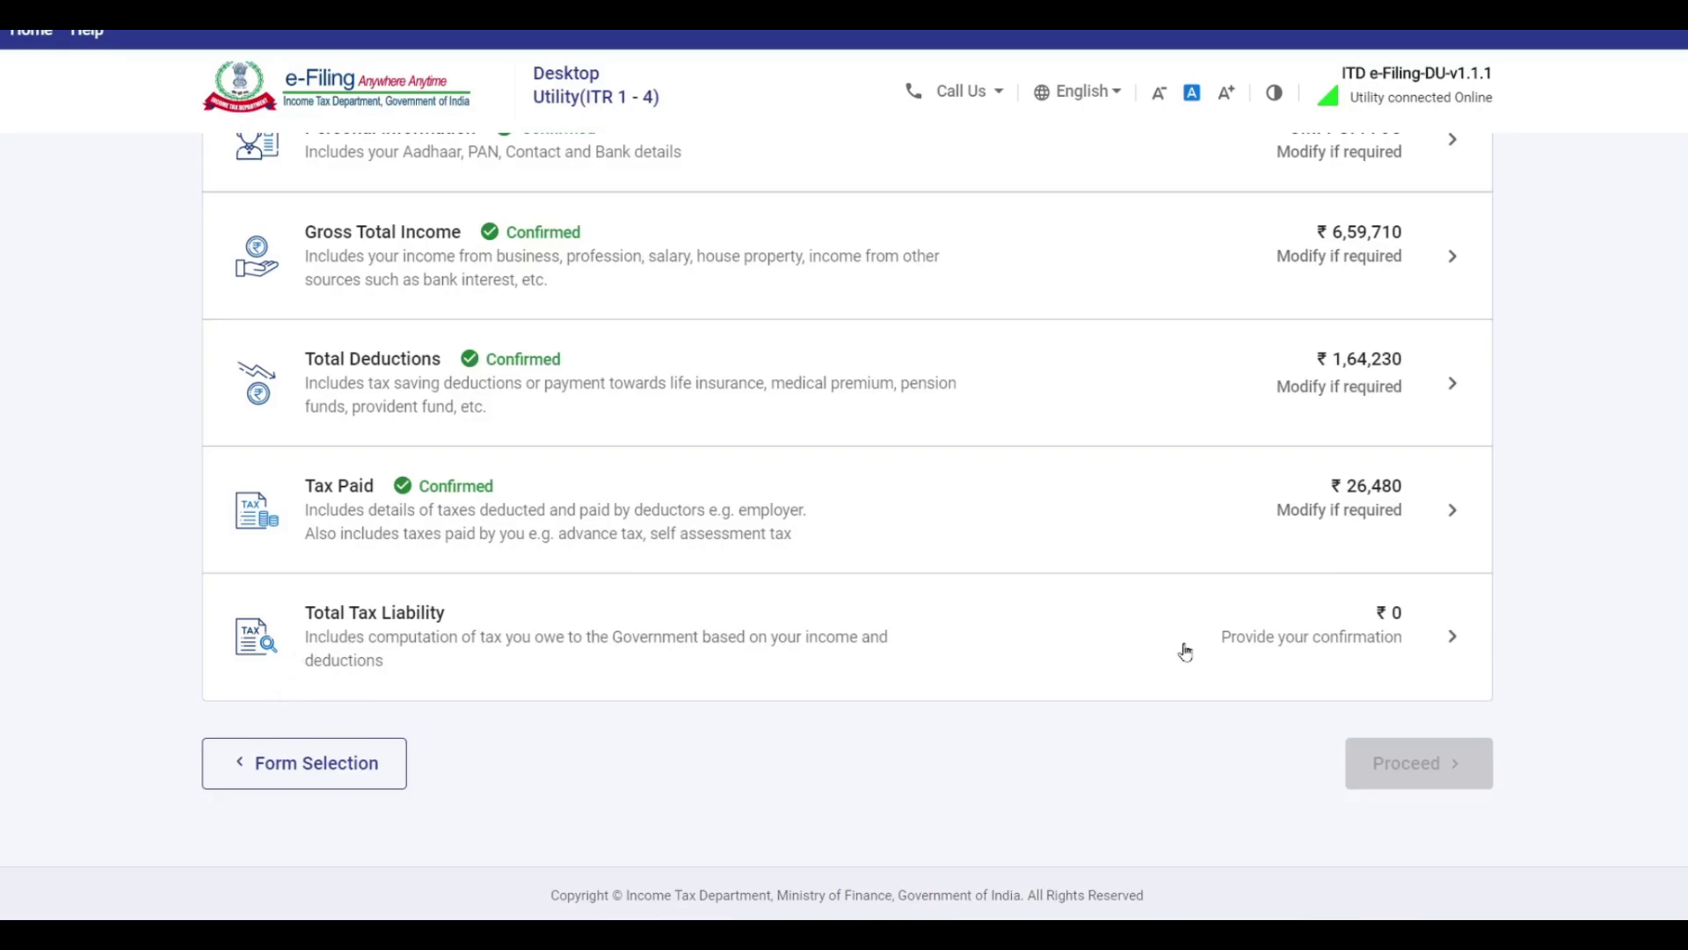
Open the Total Tax Liability details showing total income ₹4,95,480 and tax payable ₹12,274.
left_click(1403, 642)
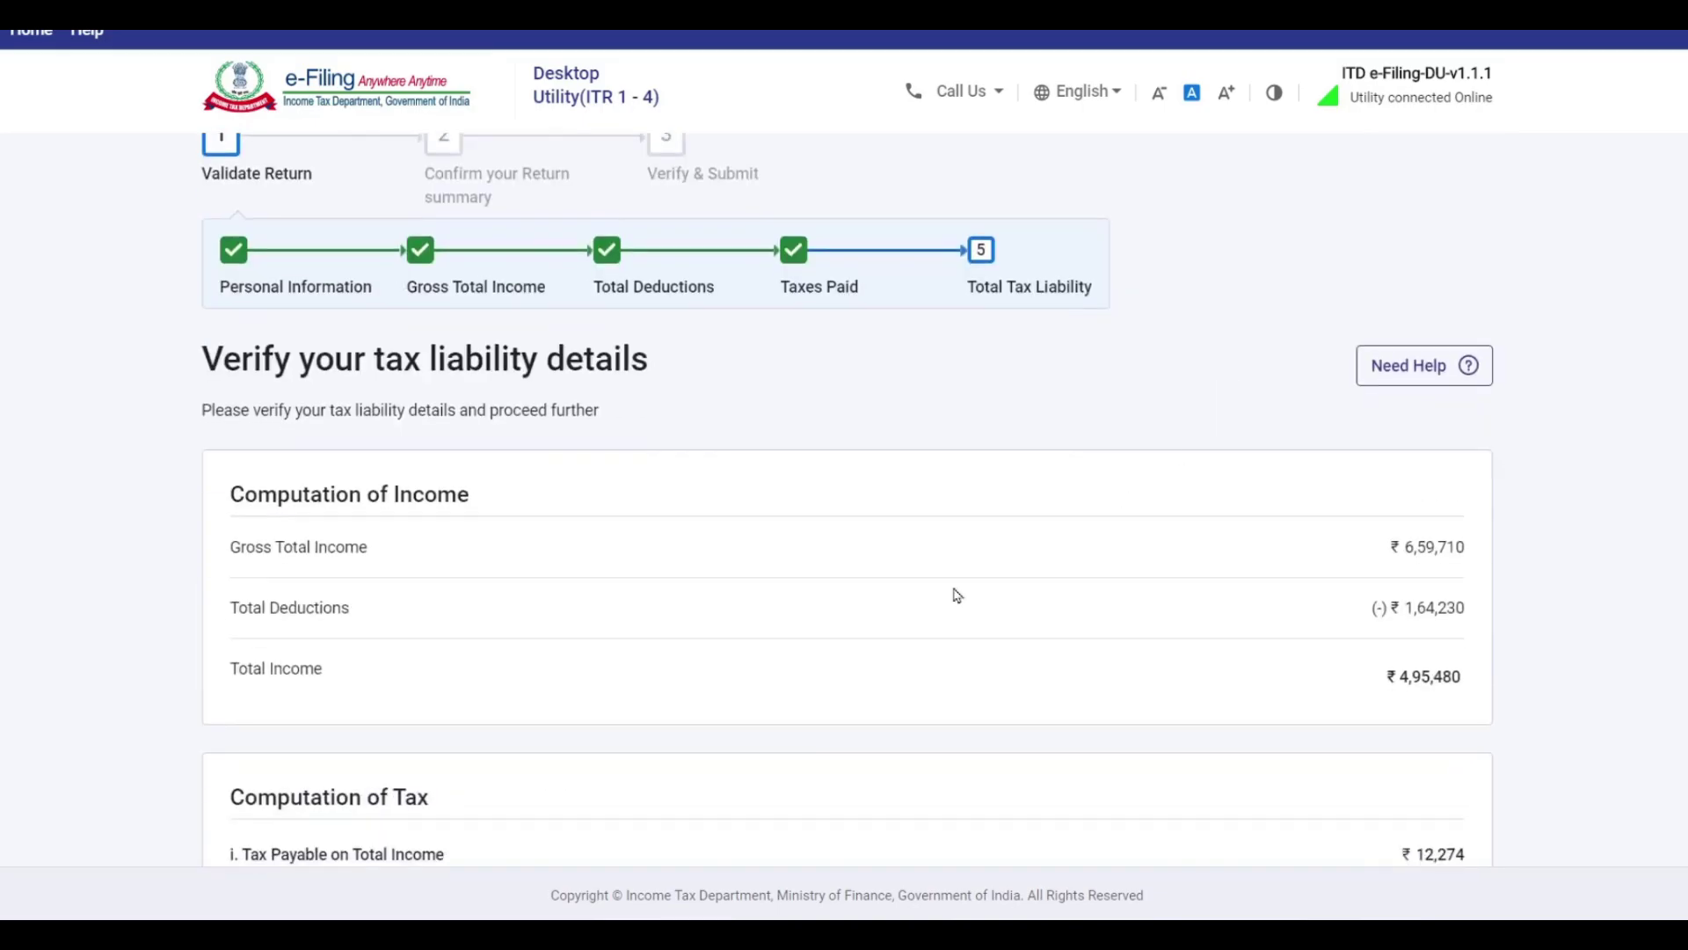
scroll(384, 510, "down", 1)
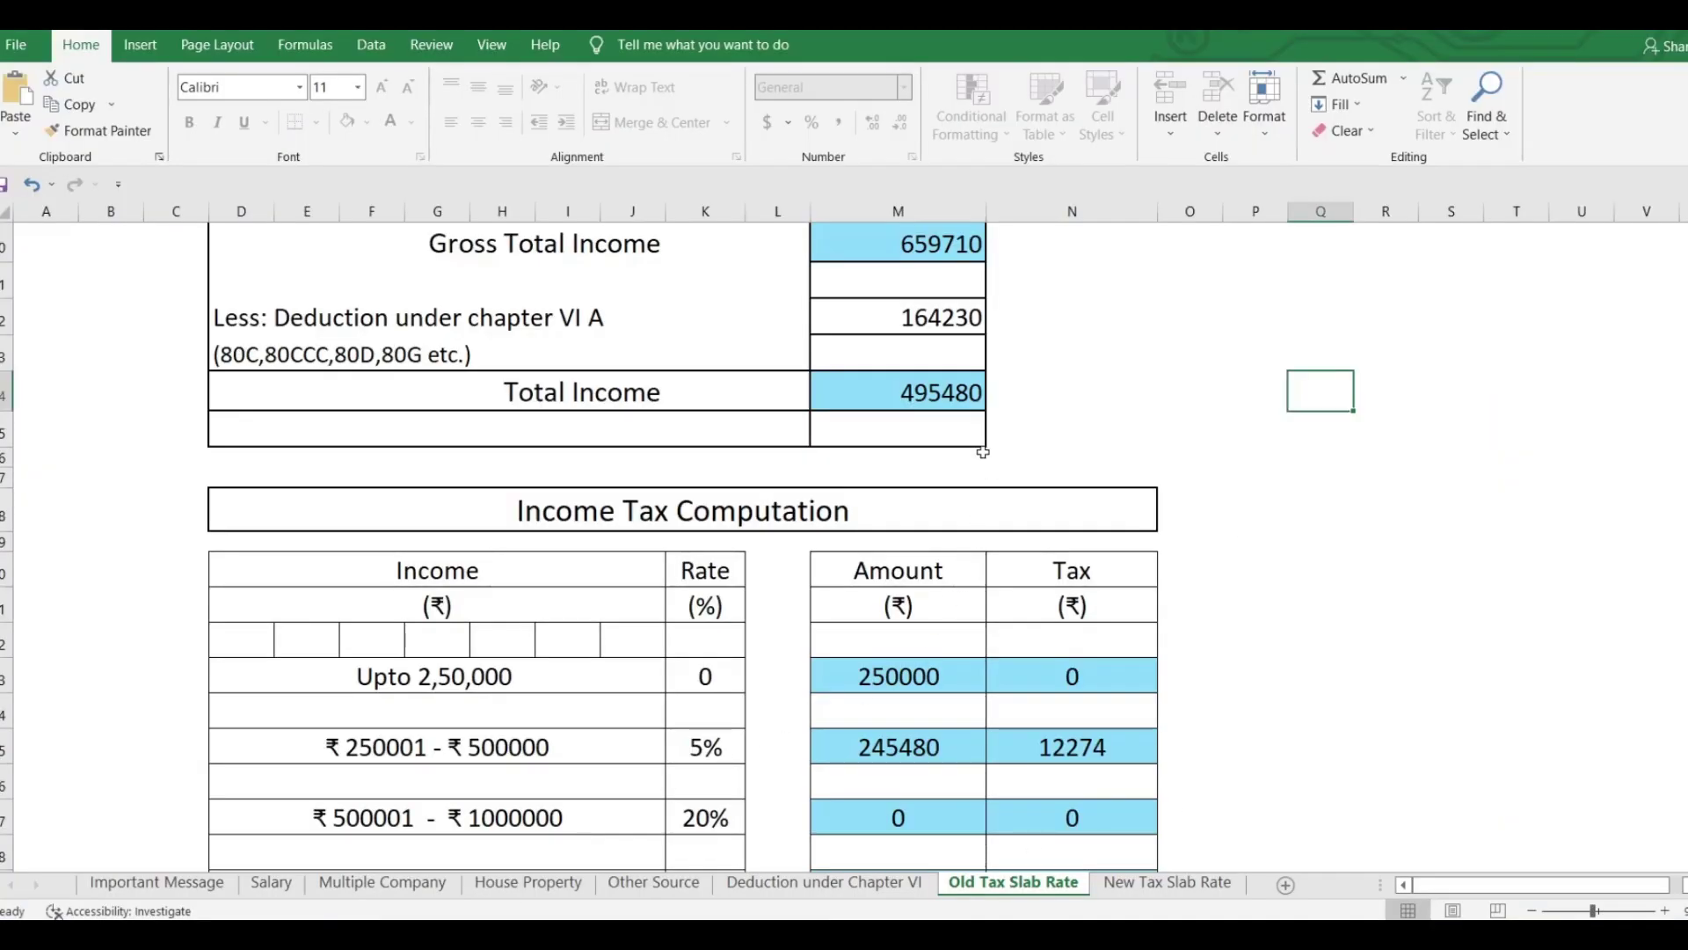
In Excel, review the Salary, House Property and Other Source sheets against the old-regime tax of 12274.
scroll(851, 493, "up", 1)
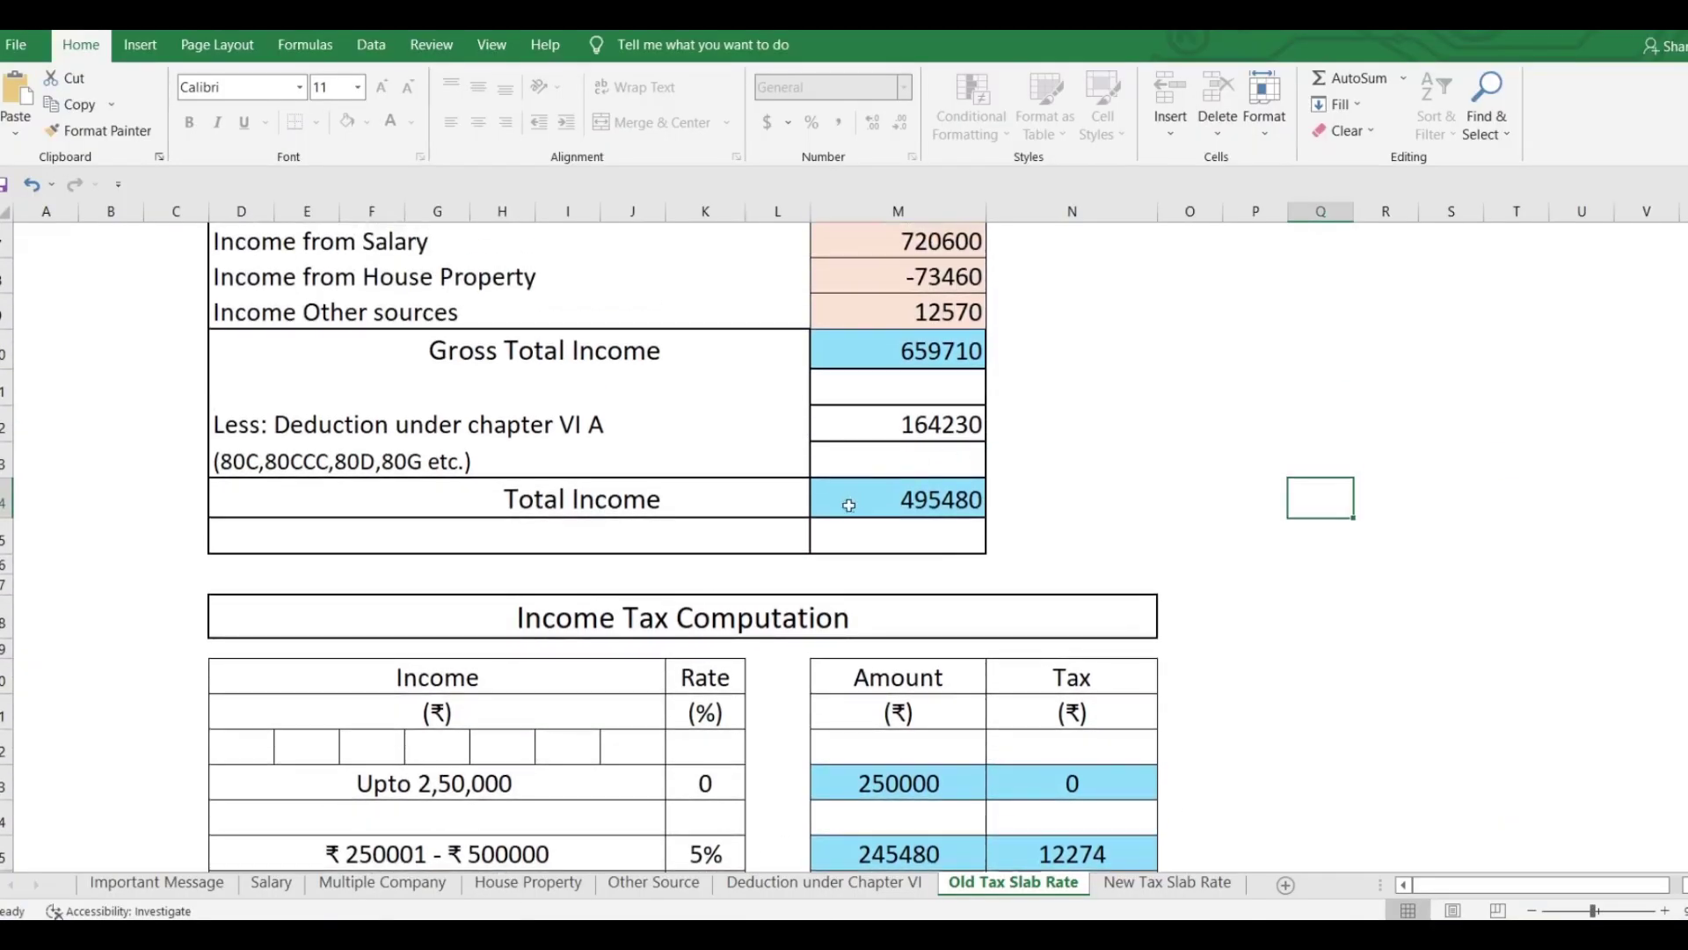
scroll(1007, 527, "up", 2)
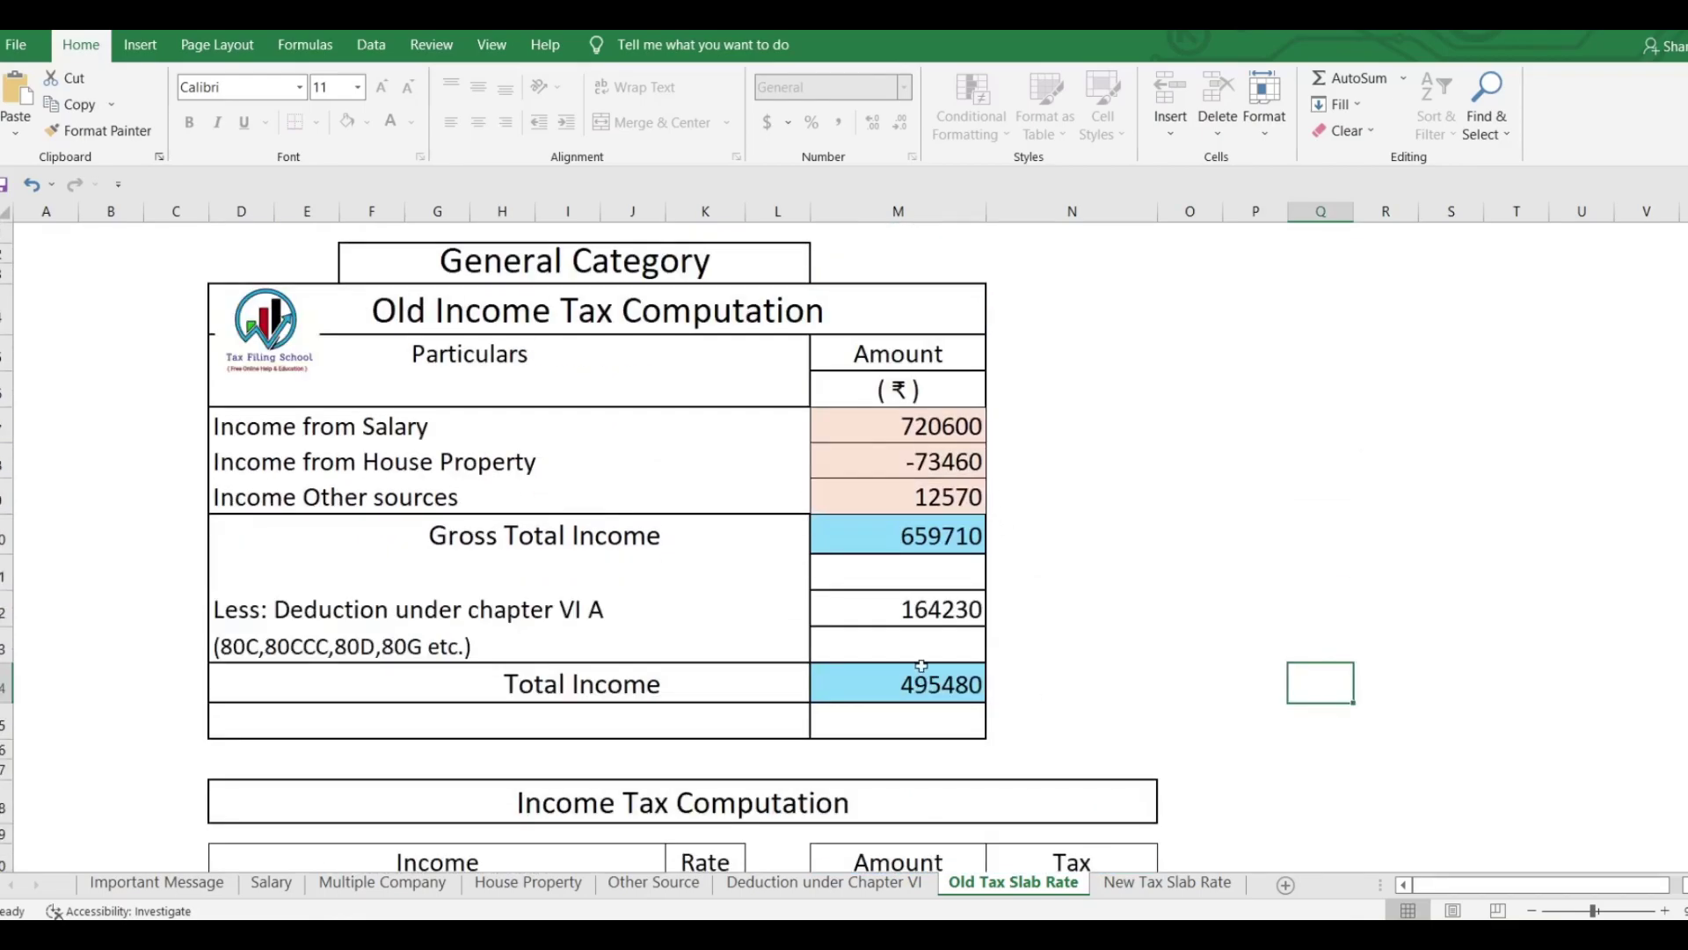
scroll(961, 763, "down", 2)
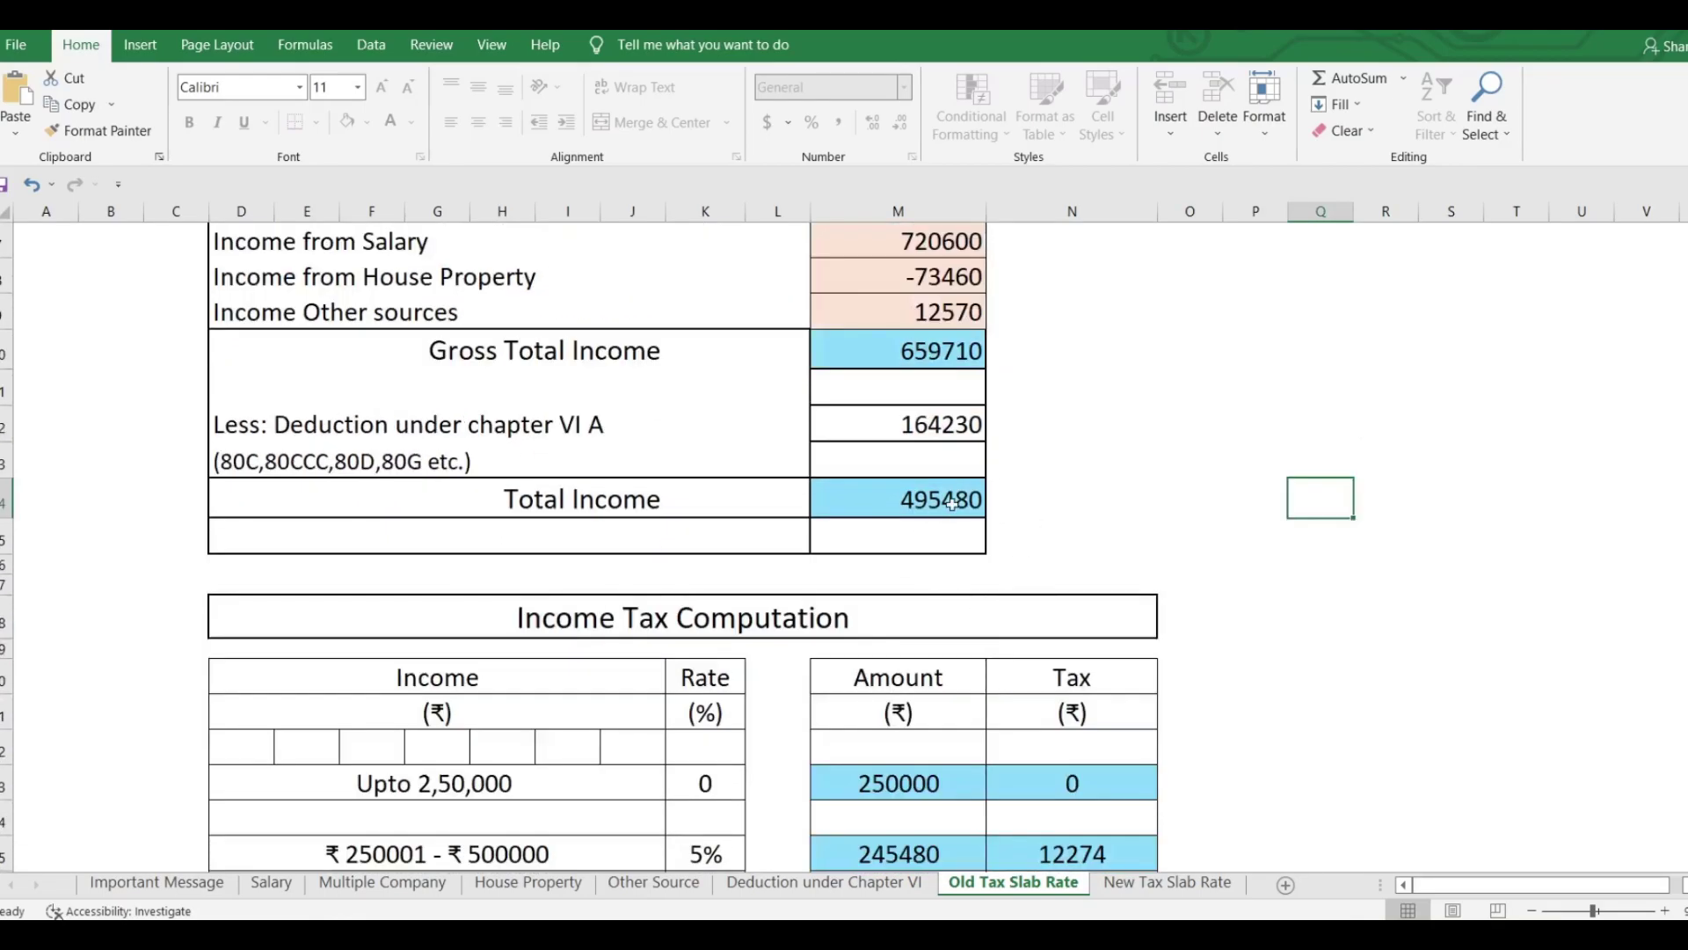
scroll(1053, 535, "up", 2)
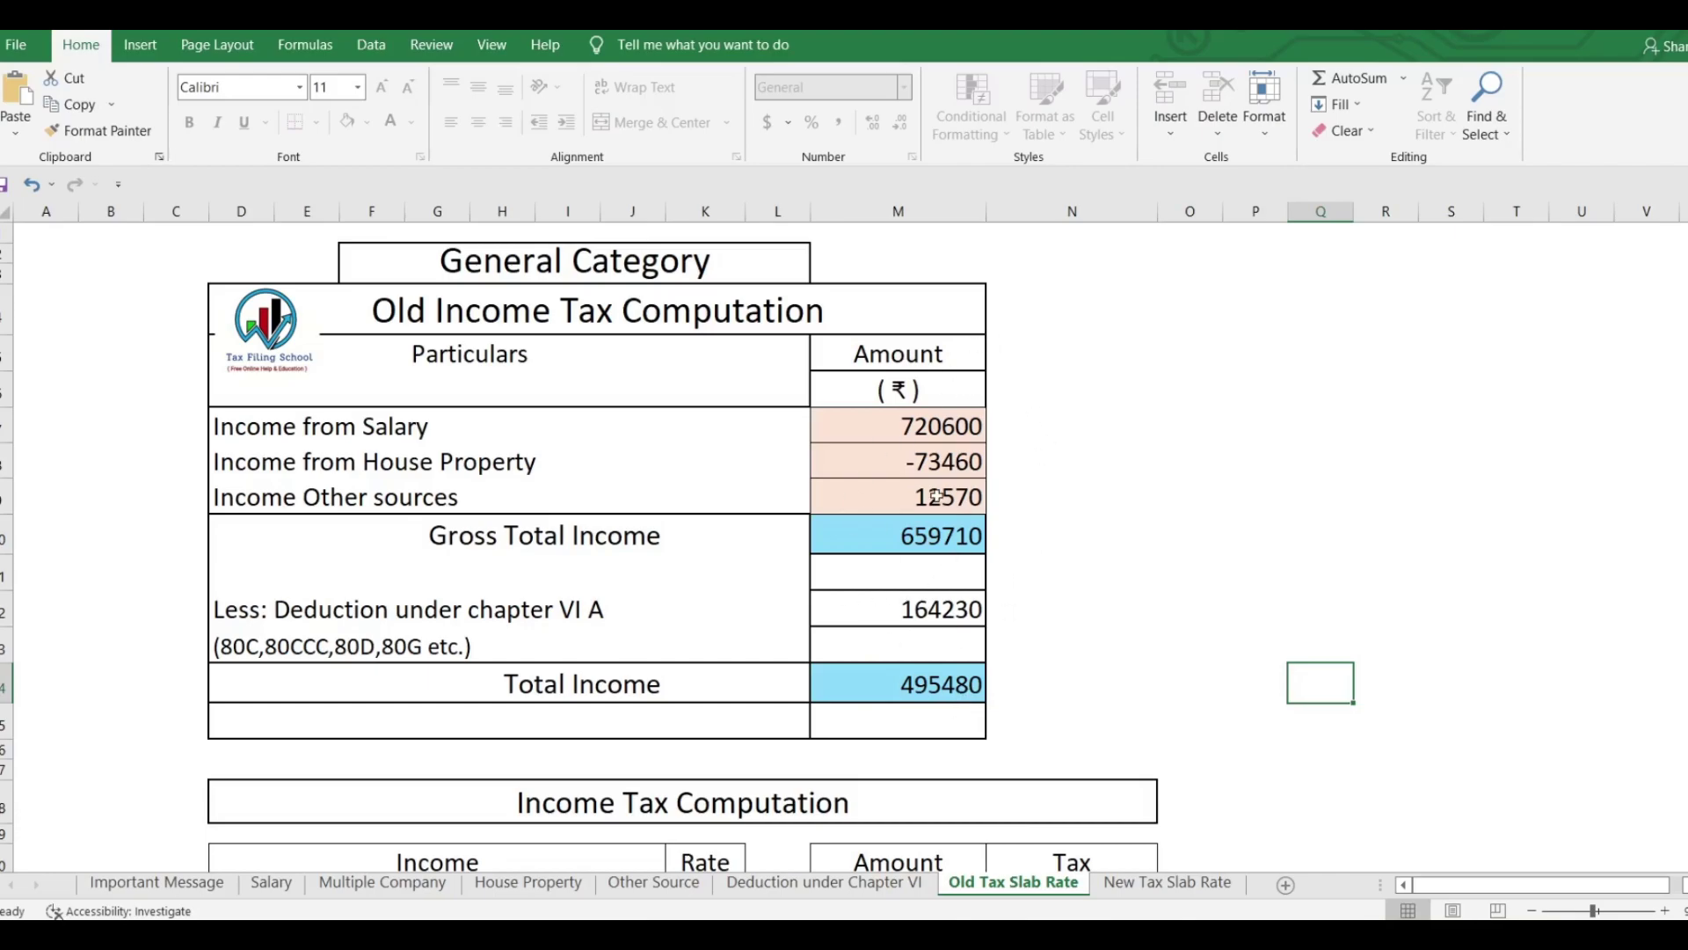
left_click(272, 883)
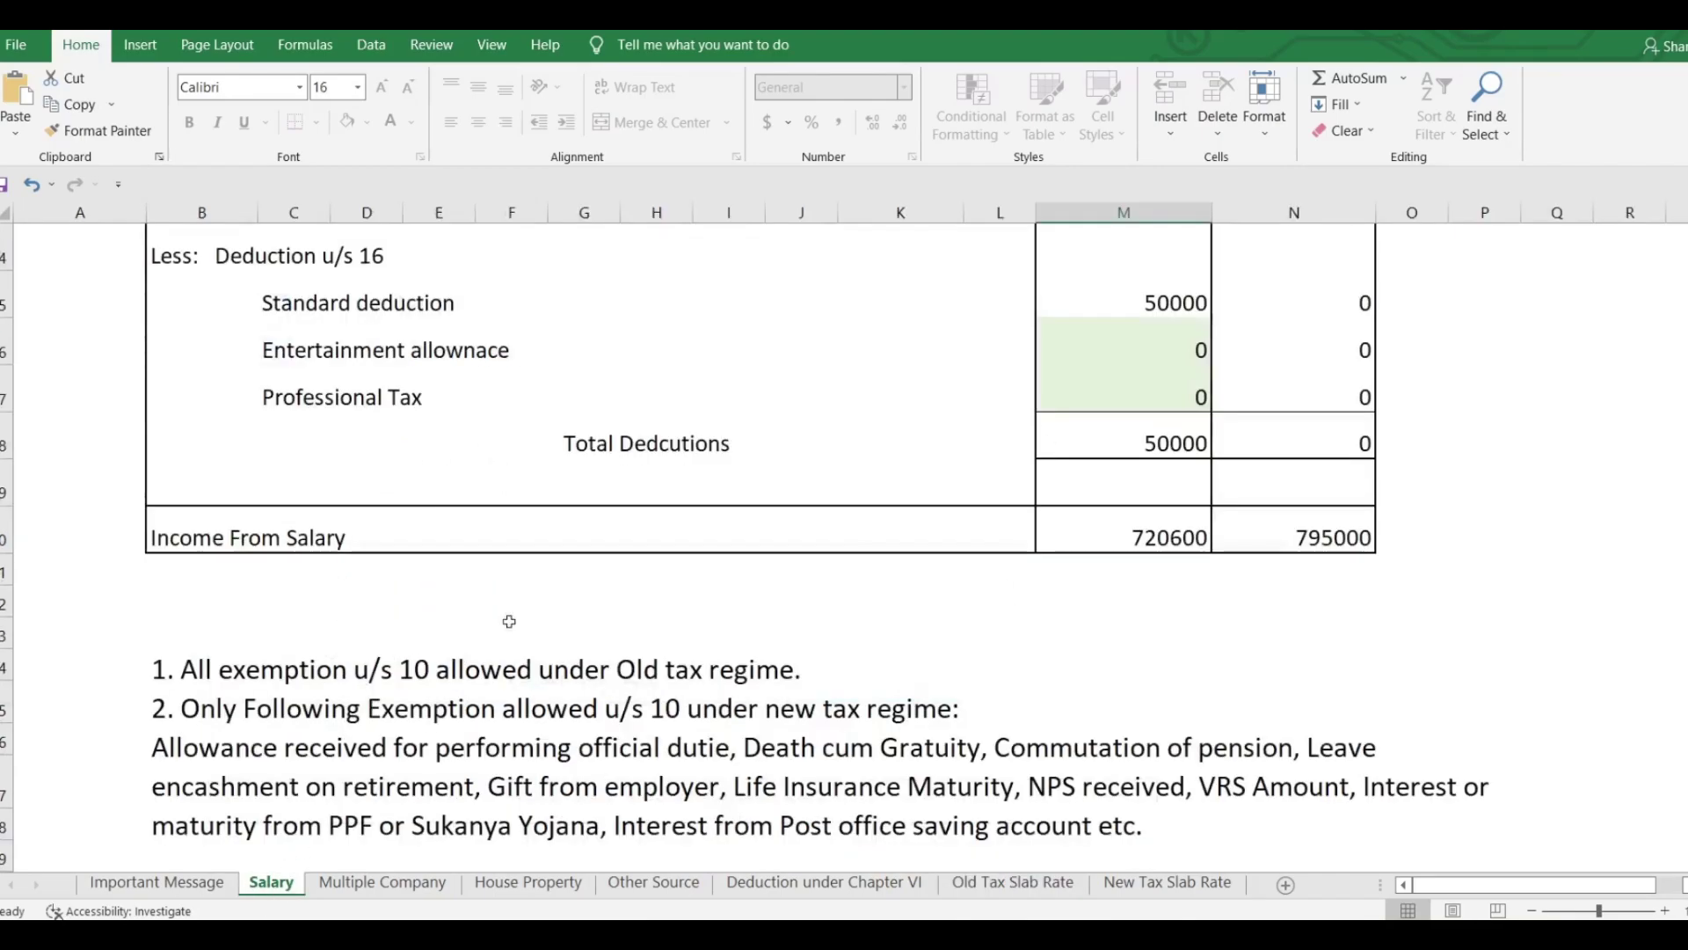
left_click(528, 883)
left_click(654, 883)
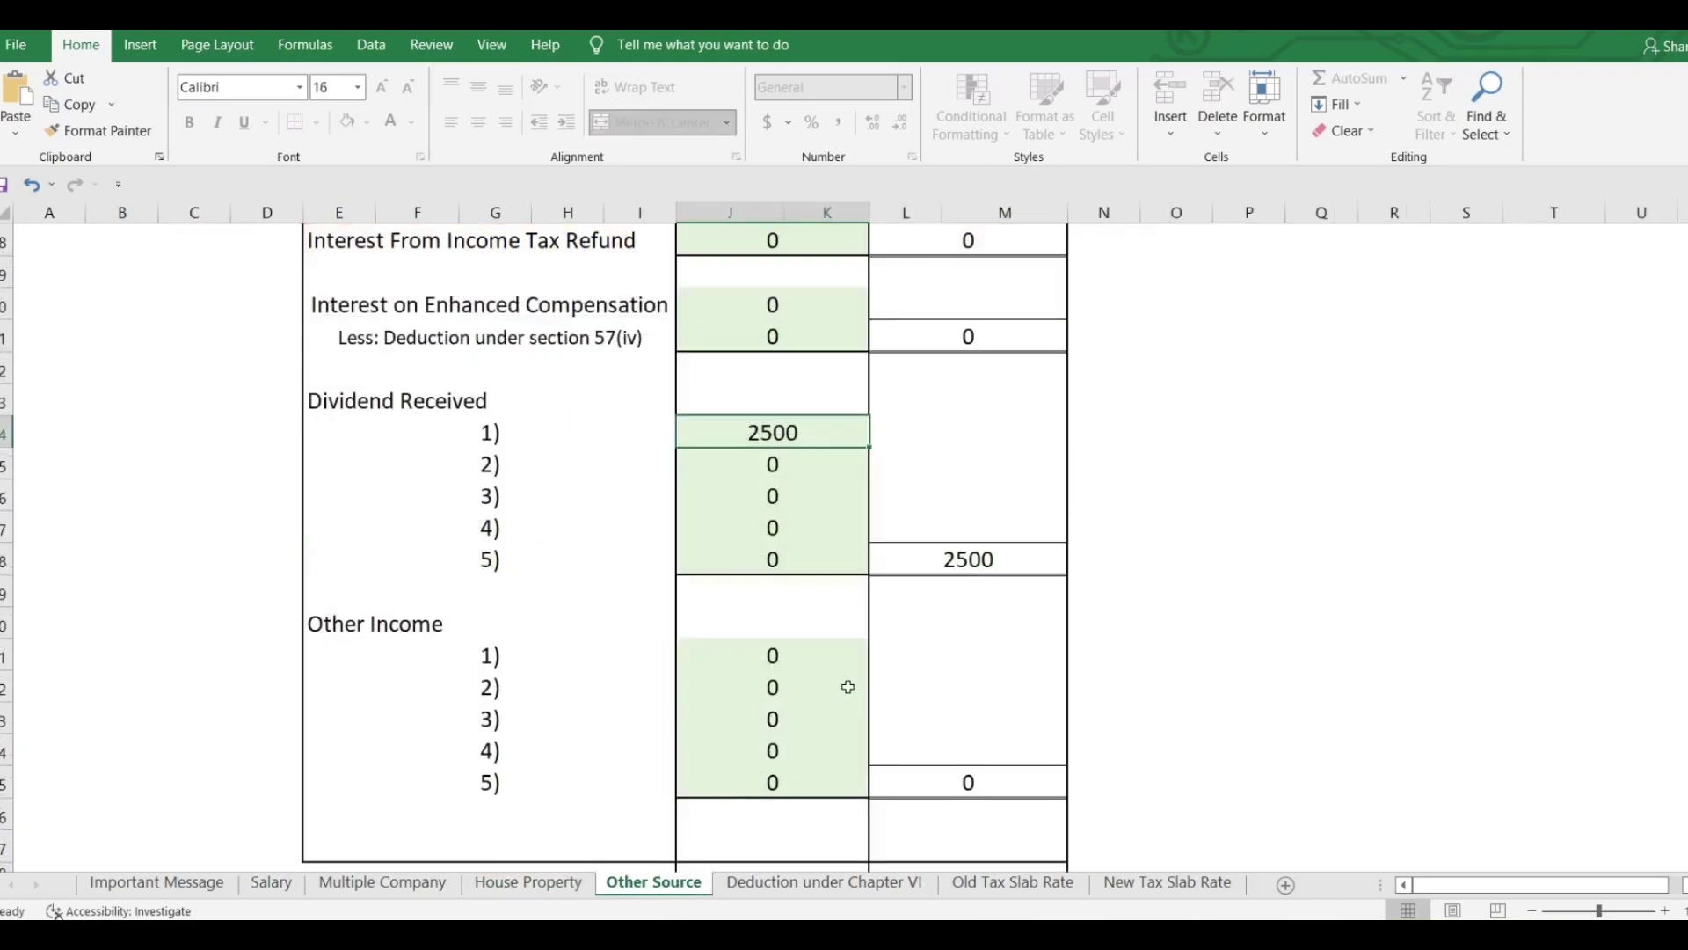
scroll(847, 686, "up", 4)
left_click(1000, 884)
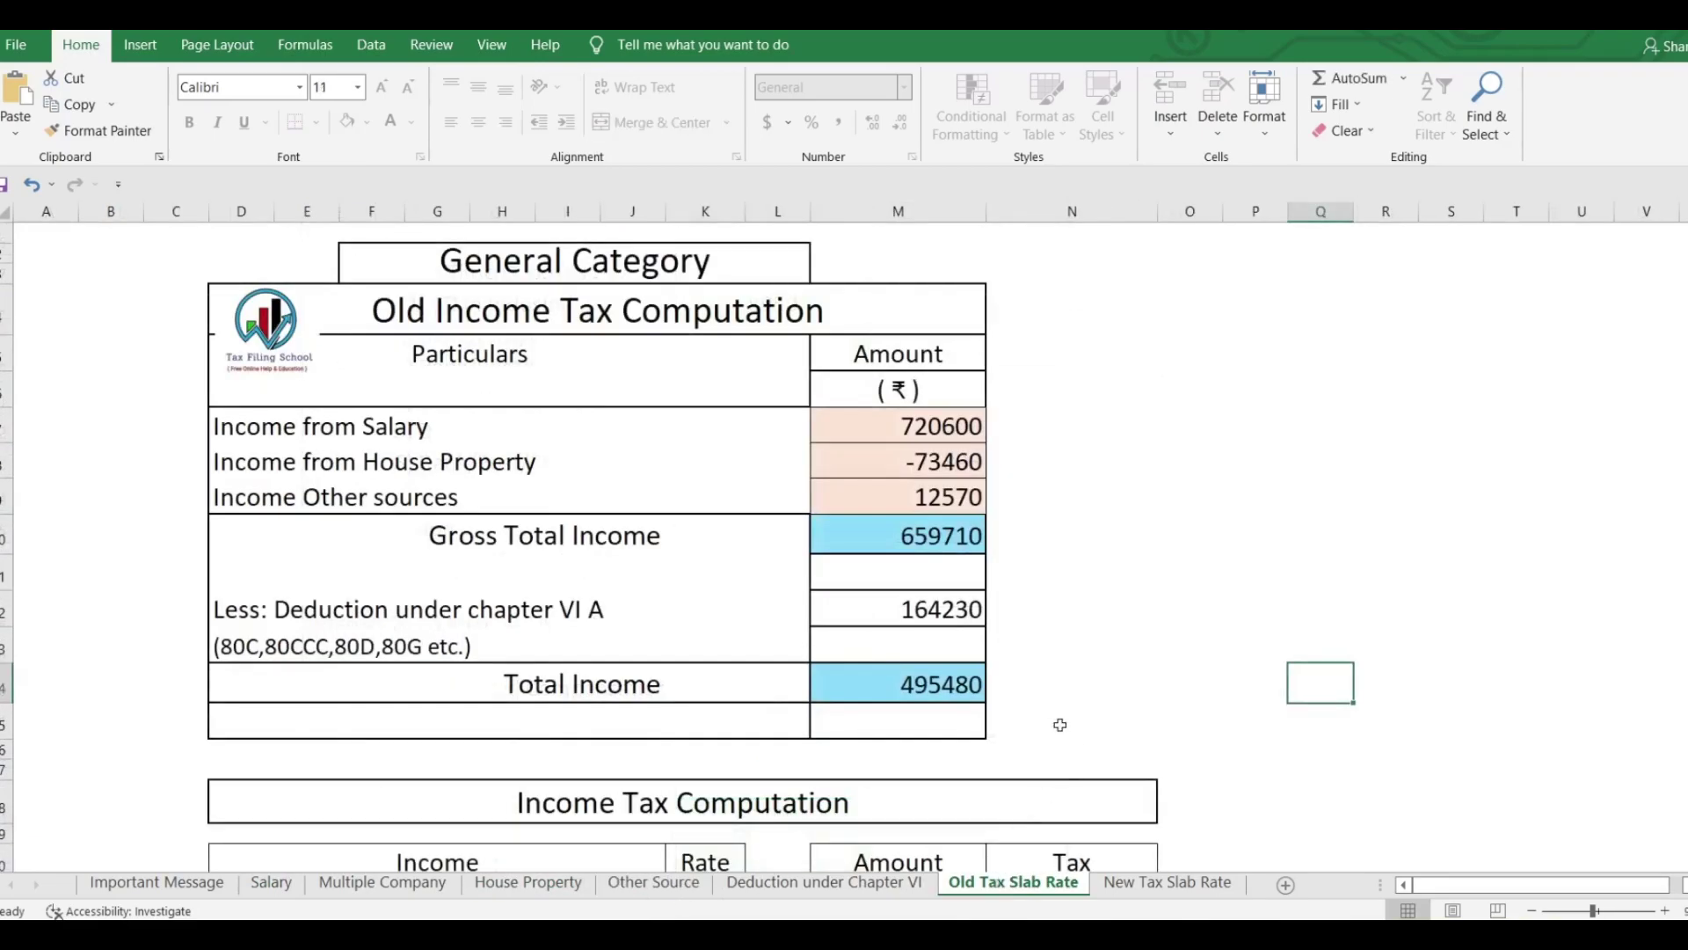
scroll(984, 507, "down", 3)
Check the New Tax Slab Rate sheet, recheck the old-regime sheet, then switch back to the e-Filing utility.
left_click(1169, 882)
scroll(1107, 492, "up", 6)
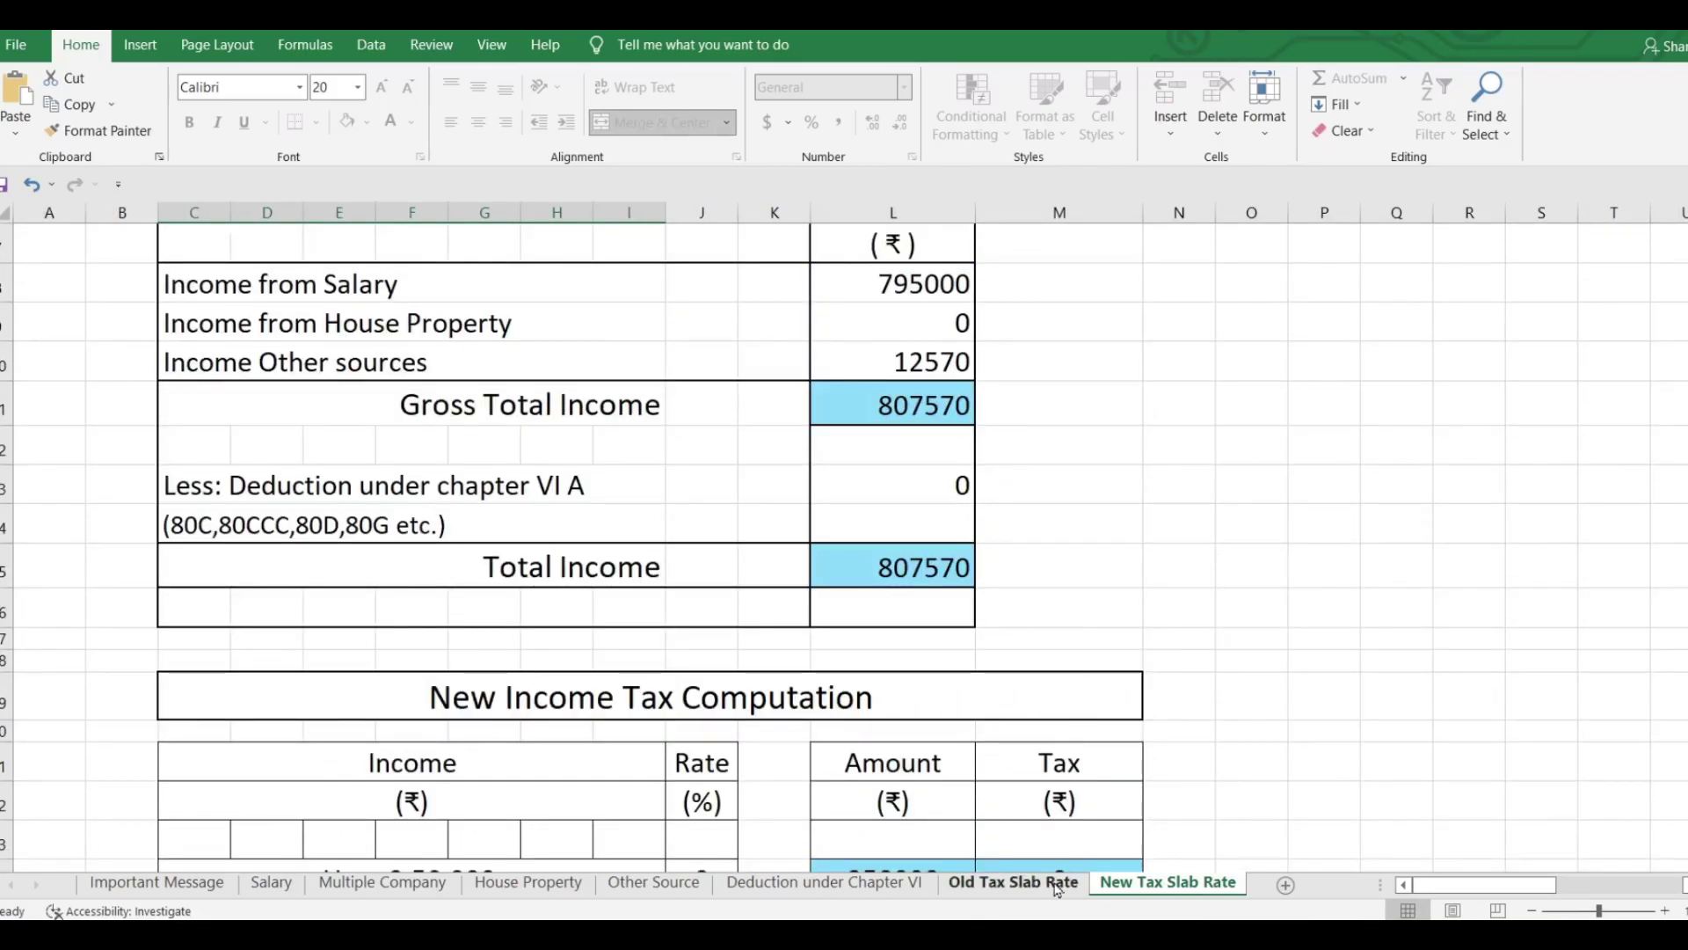
left_click(1046, 884)
scroll(945, 395, "down", 4)
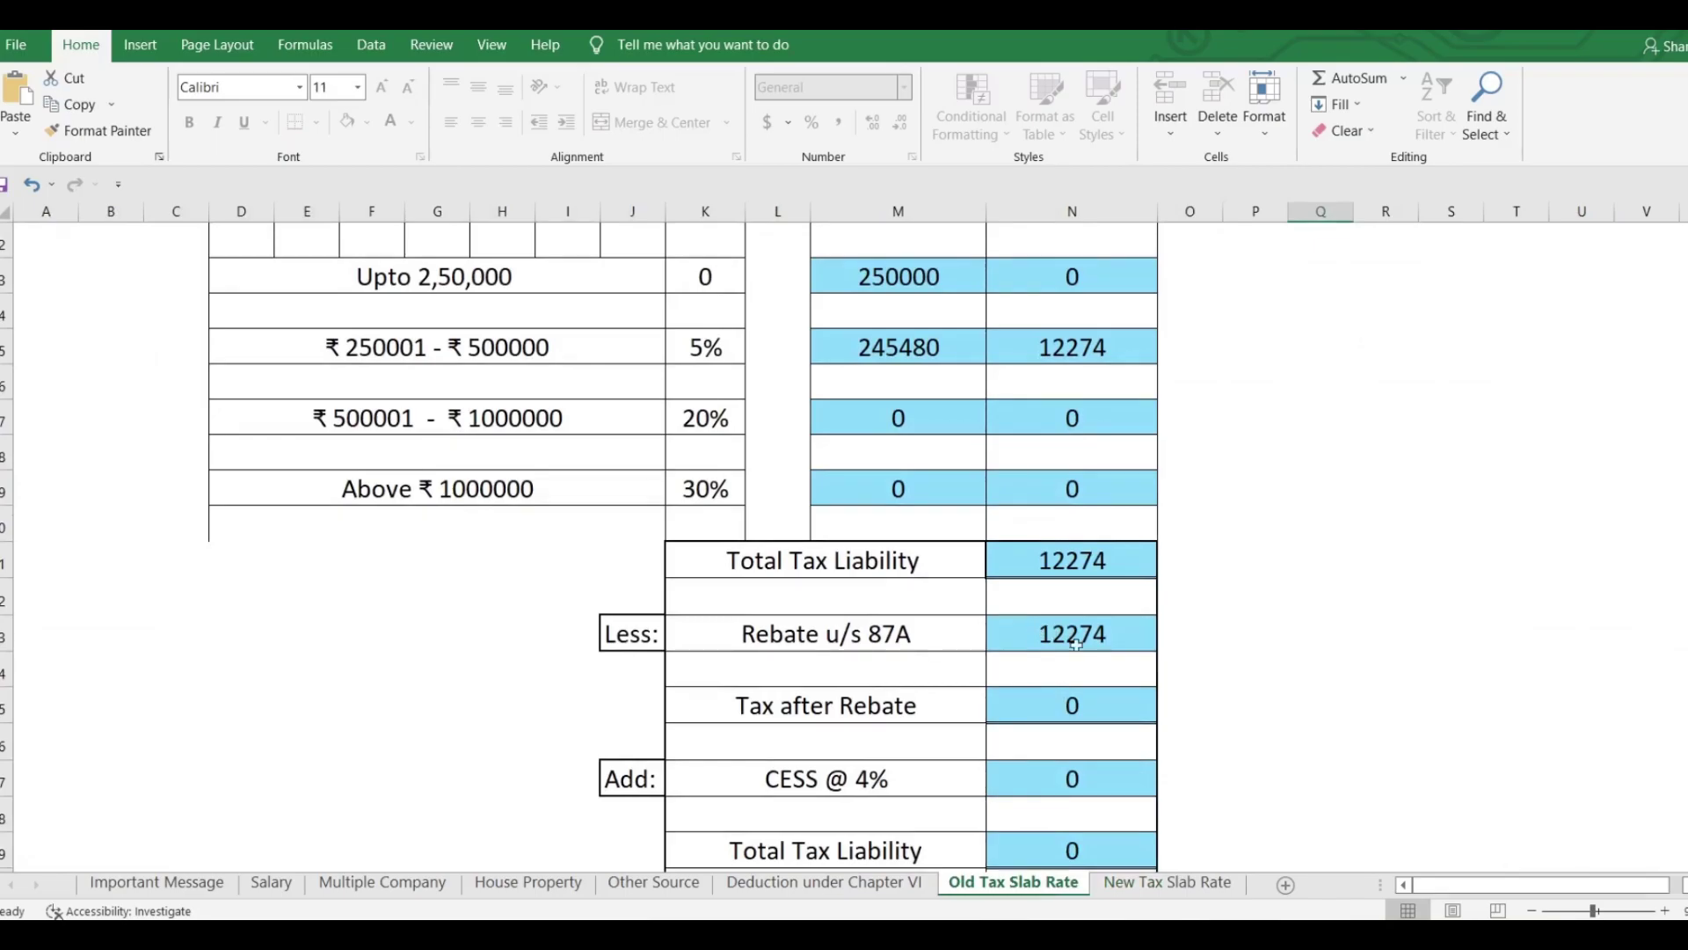
key("alt+Tab")
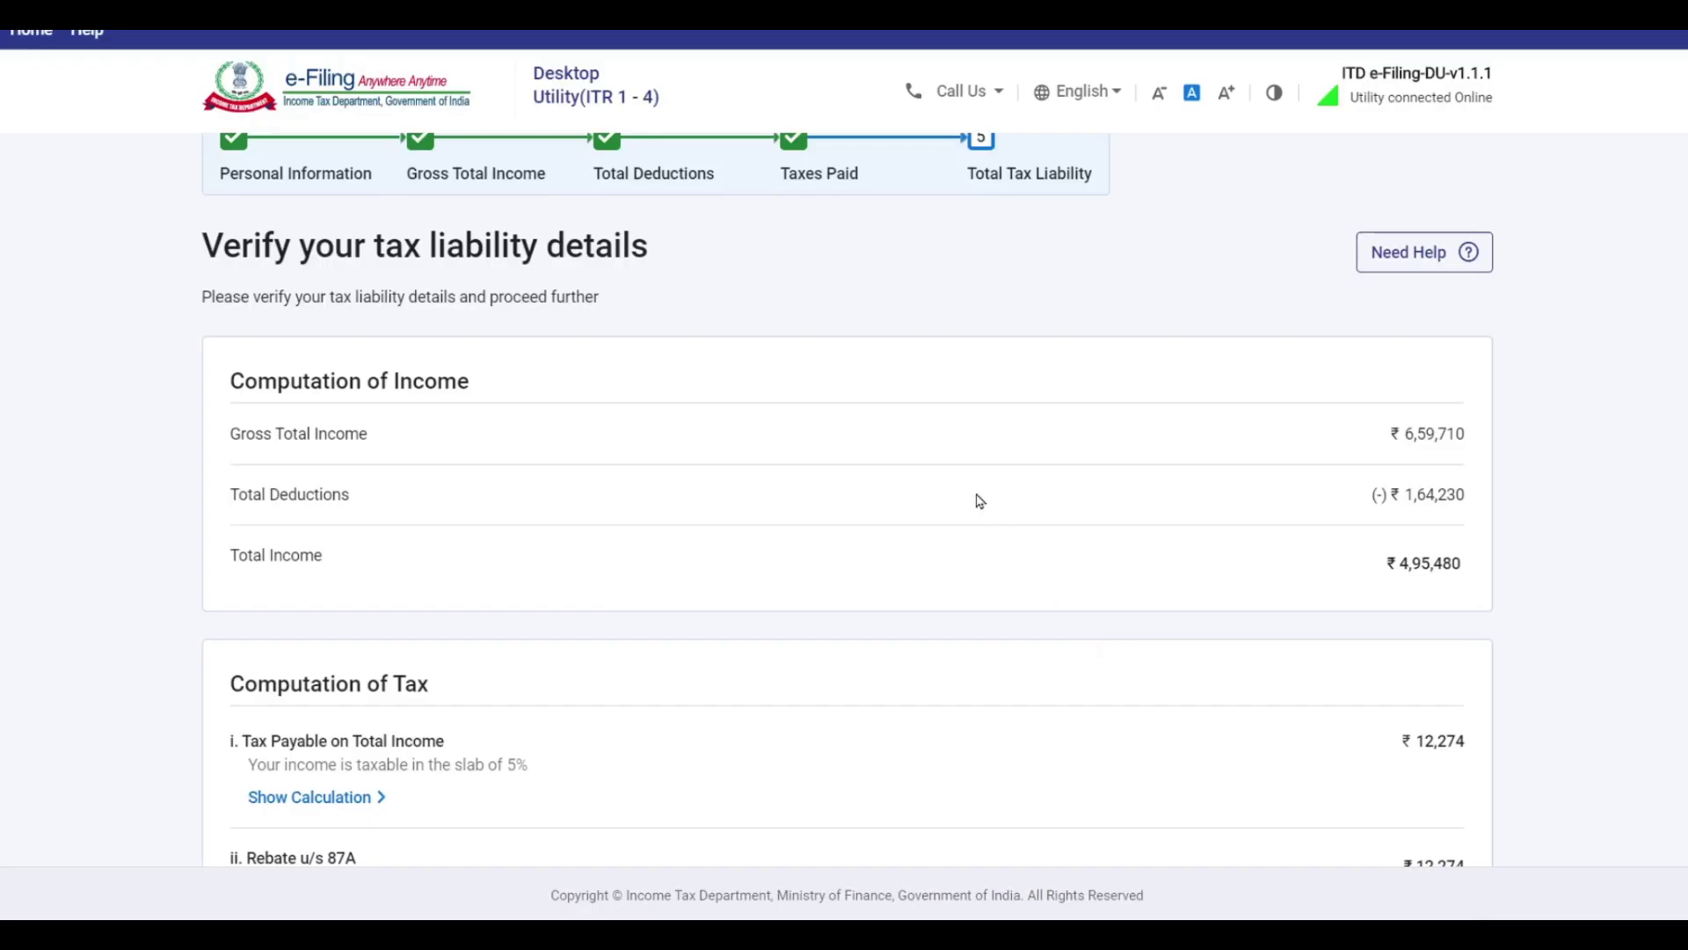
scroll(976, 498, "down", 5)
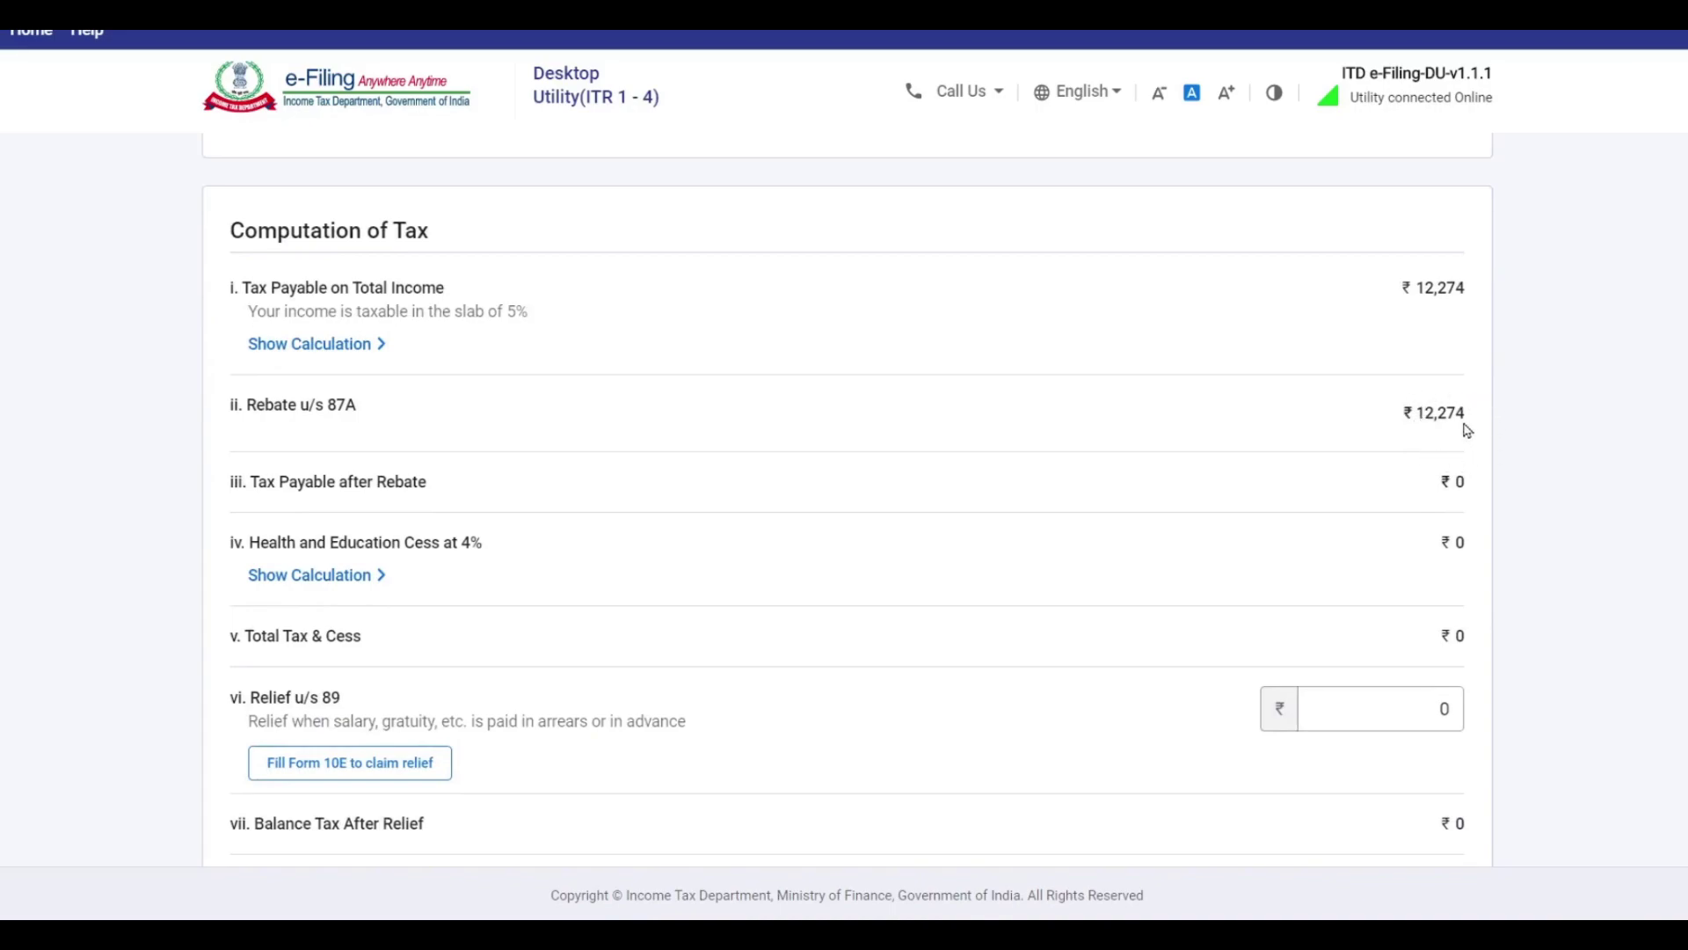
scroll(1345, 447, "down", 3)
scroll(1343, 450, "up", 2)
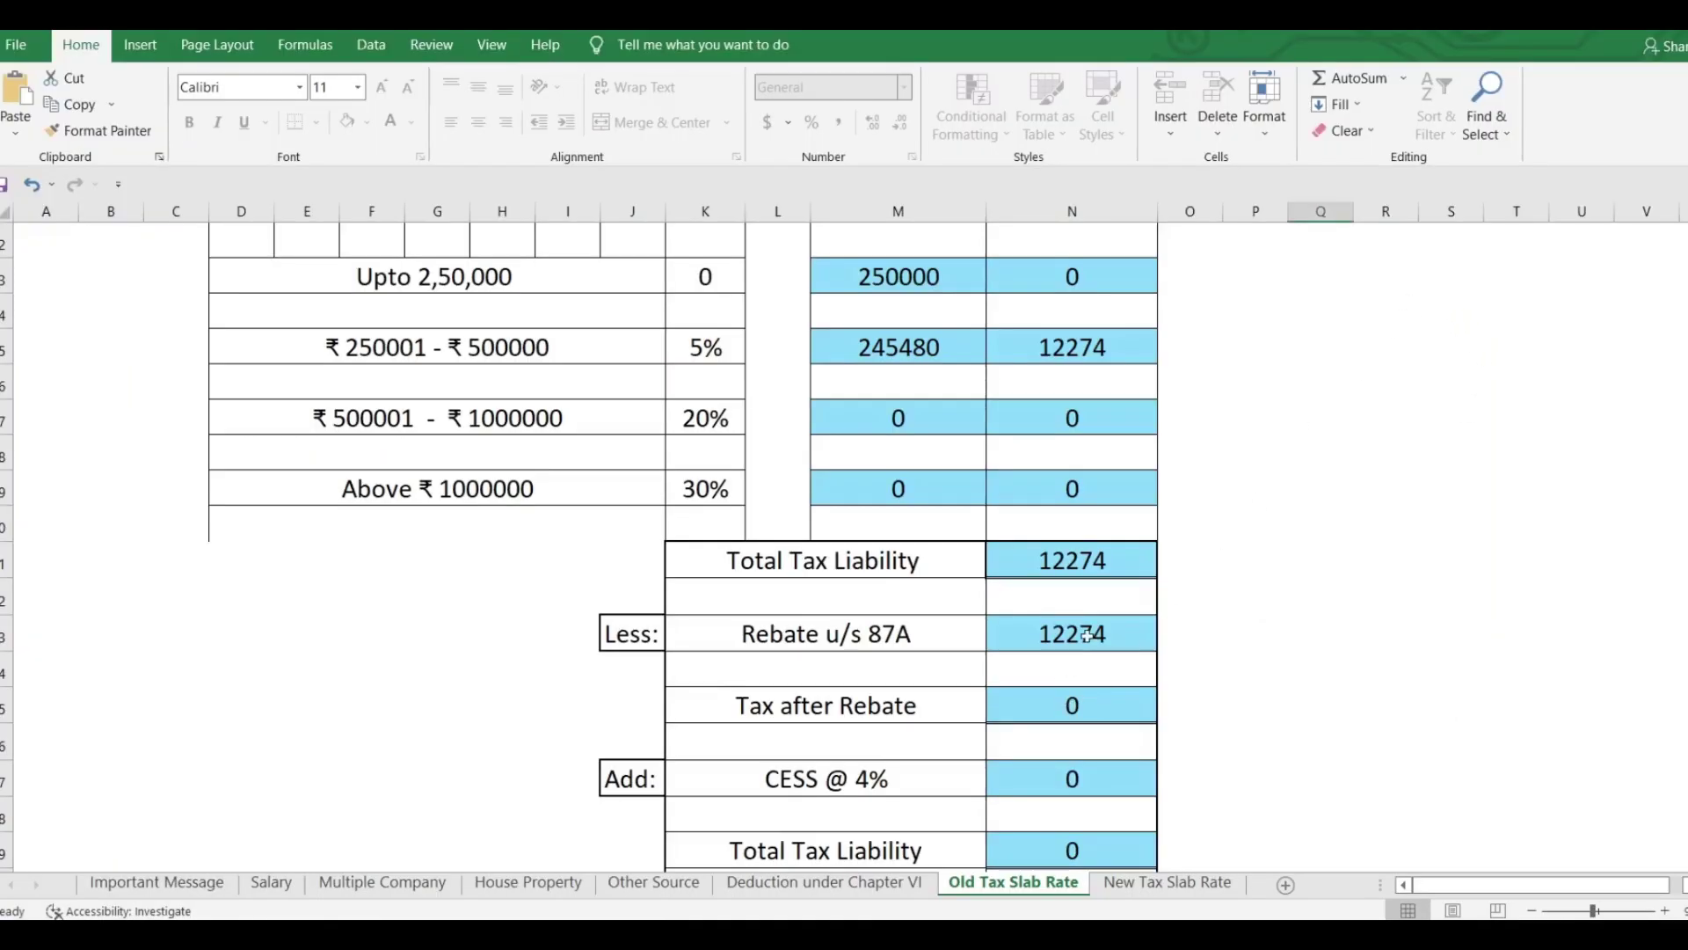
scroll(1088, 636, "down", 2)
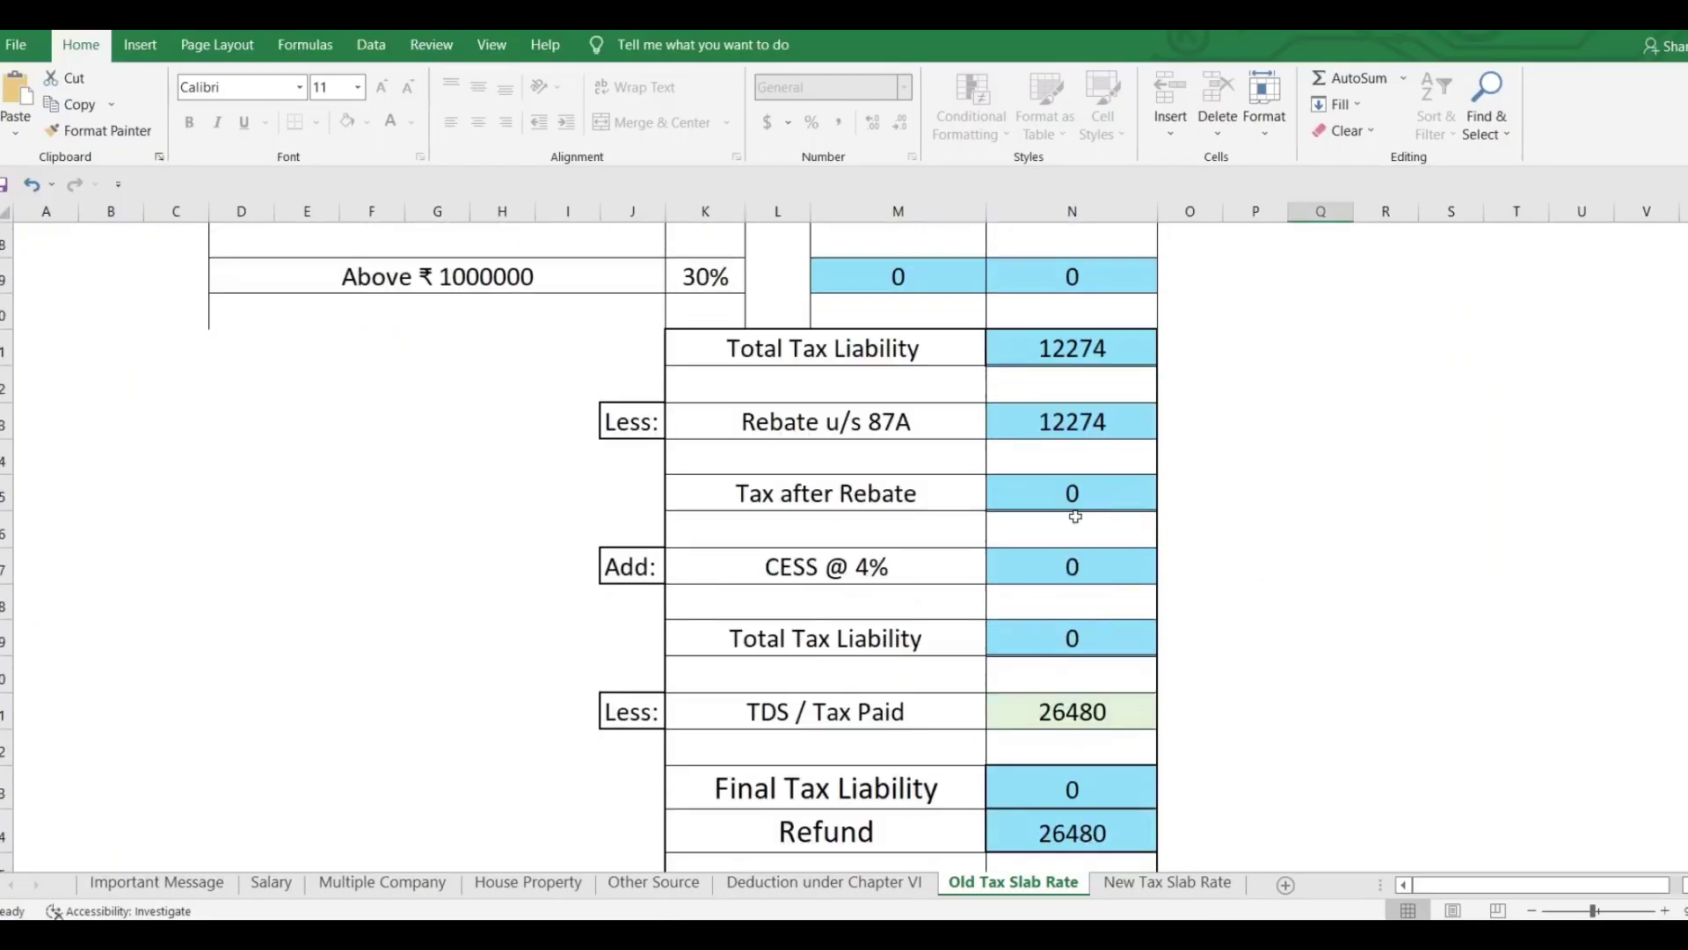
left_click(1074, 714)
scroll(1172, 667, "down", 2)
key("alt+Tab")
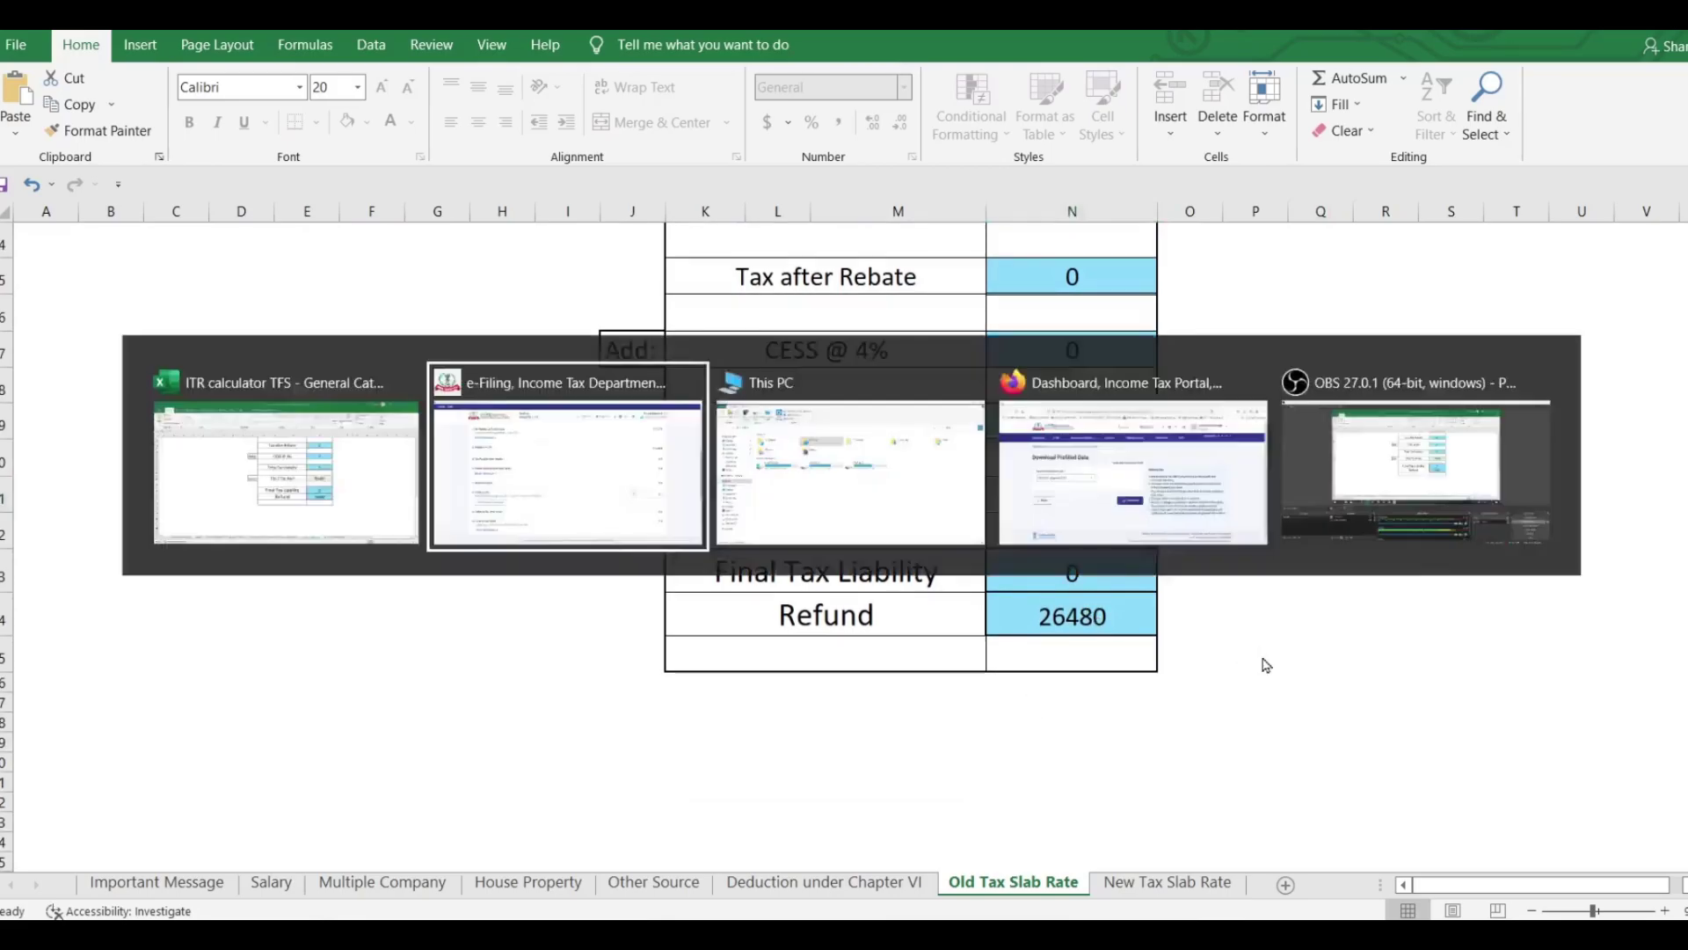
scroll(1377, 558, "down", 8)
Clear the Relief u/s 89 amount on the tax liability page.
scroll(1383, 559, "down", 2)
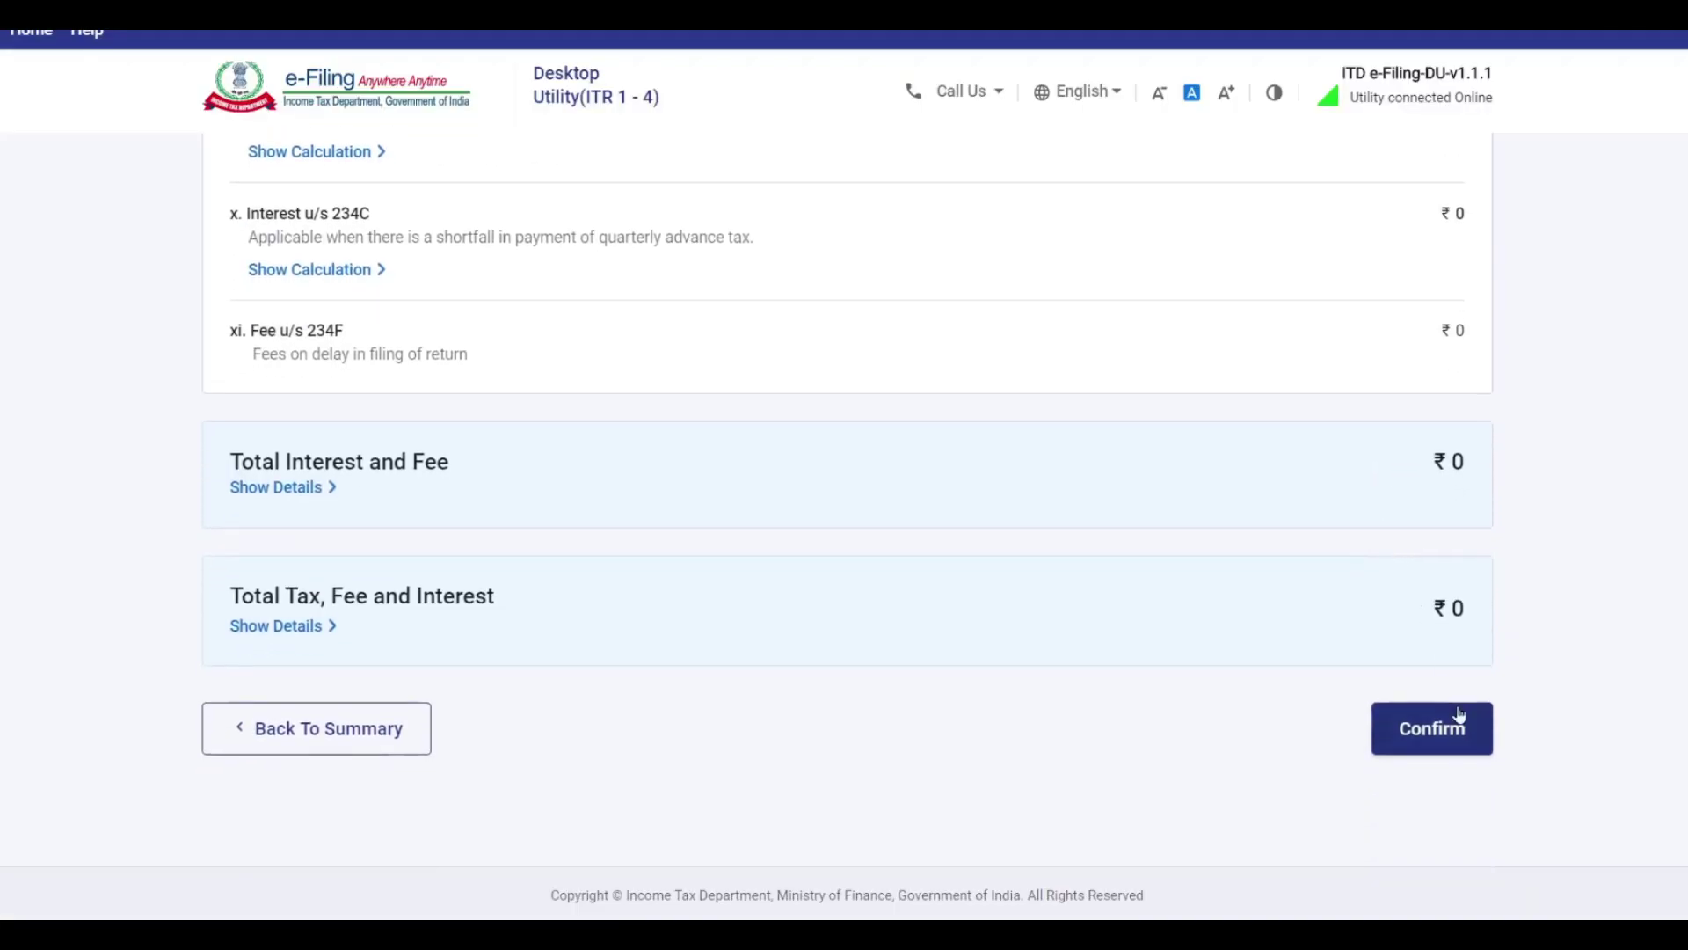
scroll(1387, 647, "up", 10)
scroll(1425, 567, "down", 10)
scroll(1307, 603, "up", 10)
scroll(1392, 519, "down", 6)
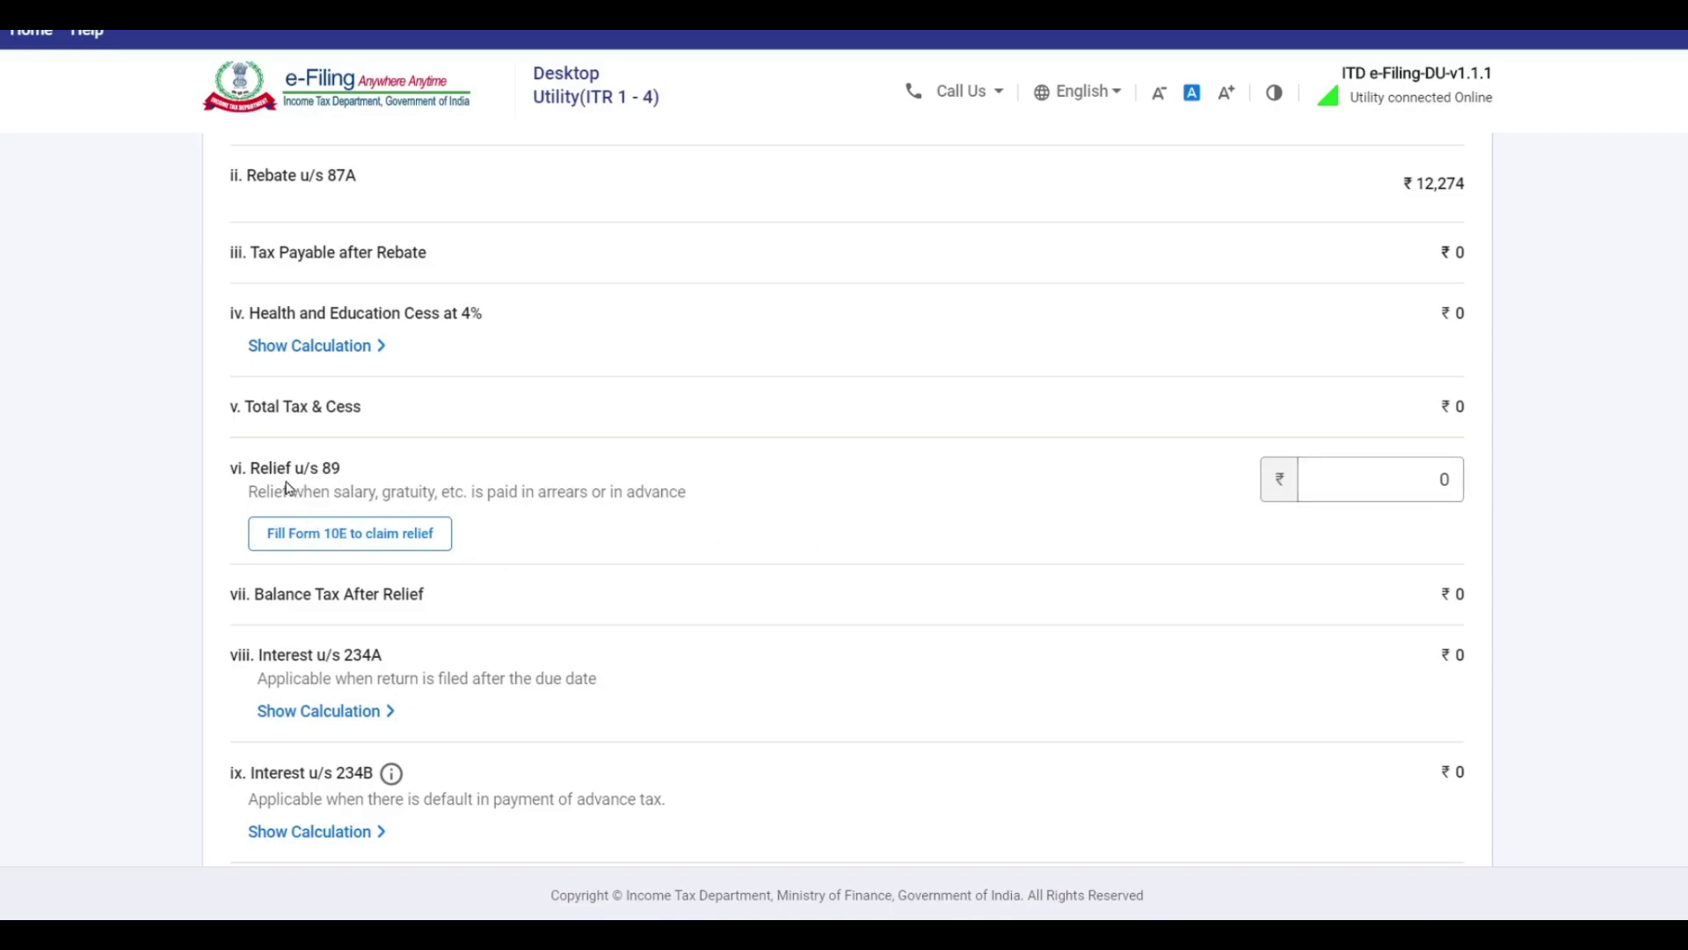
left_click(1417, 487)
key("BackSpace")
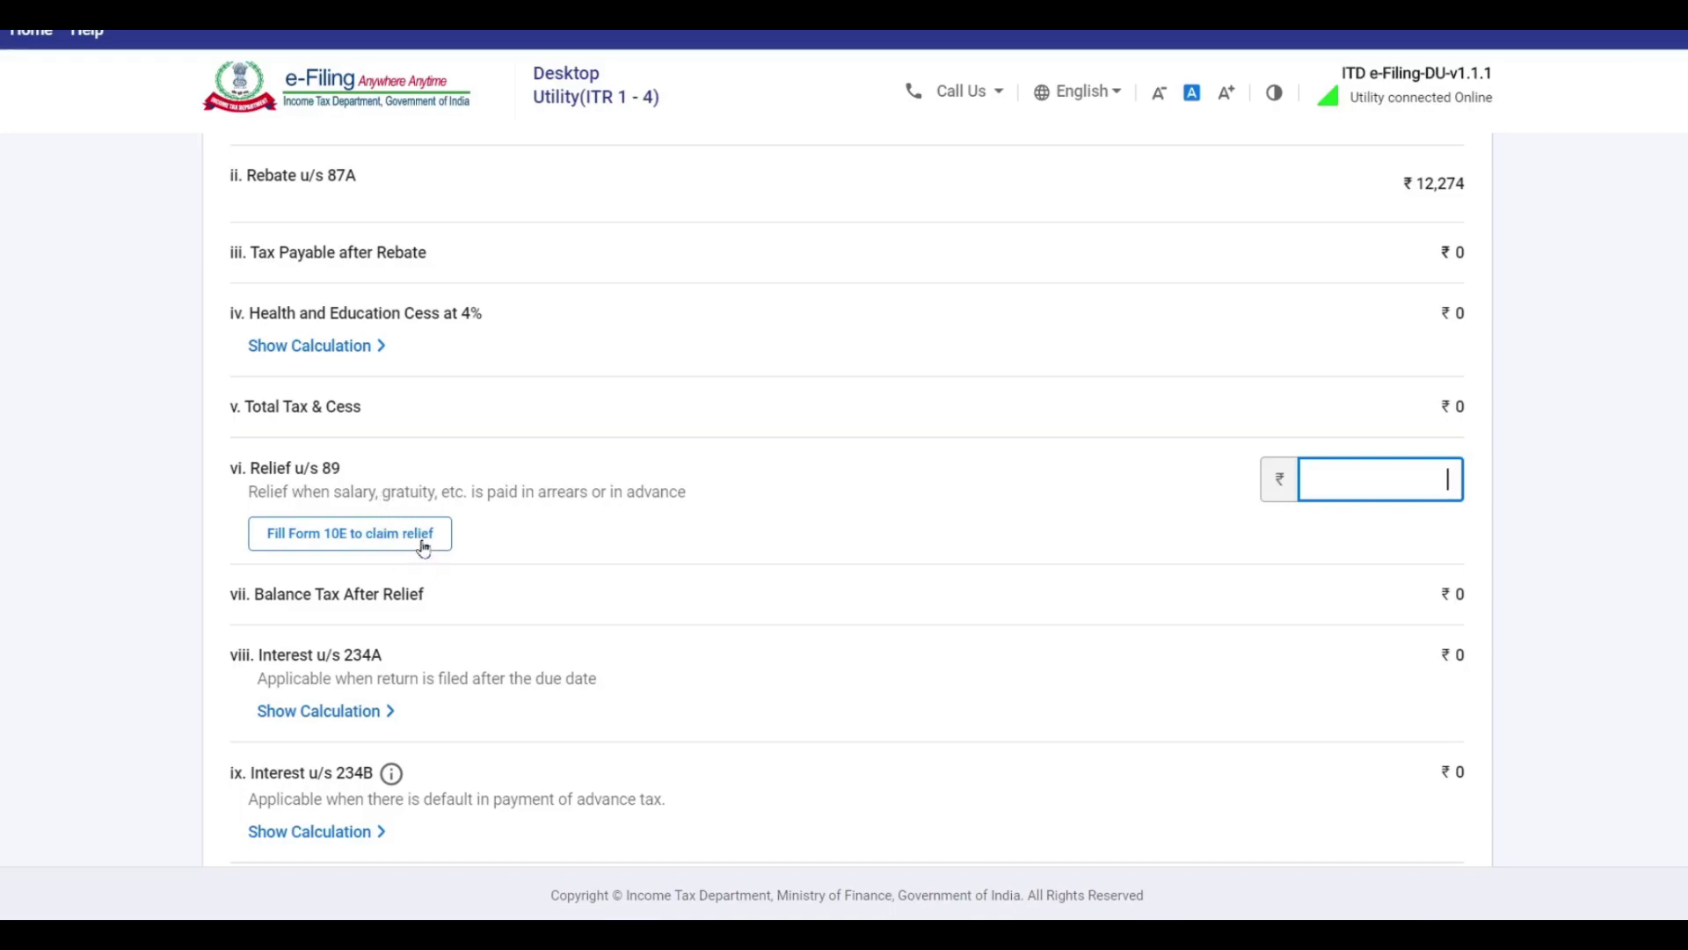
Confirm the ₹0 total tax liability and proceed past the fully confirmed return summary.
scroll(1041, 497, "down", 5)
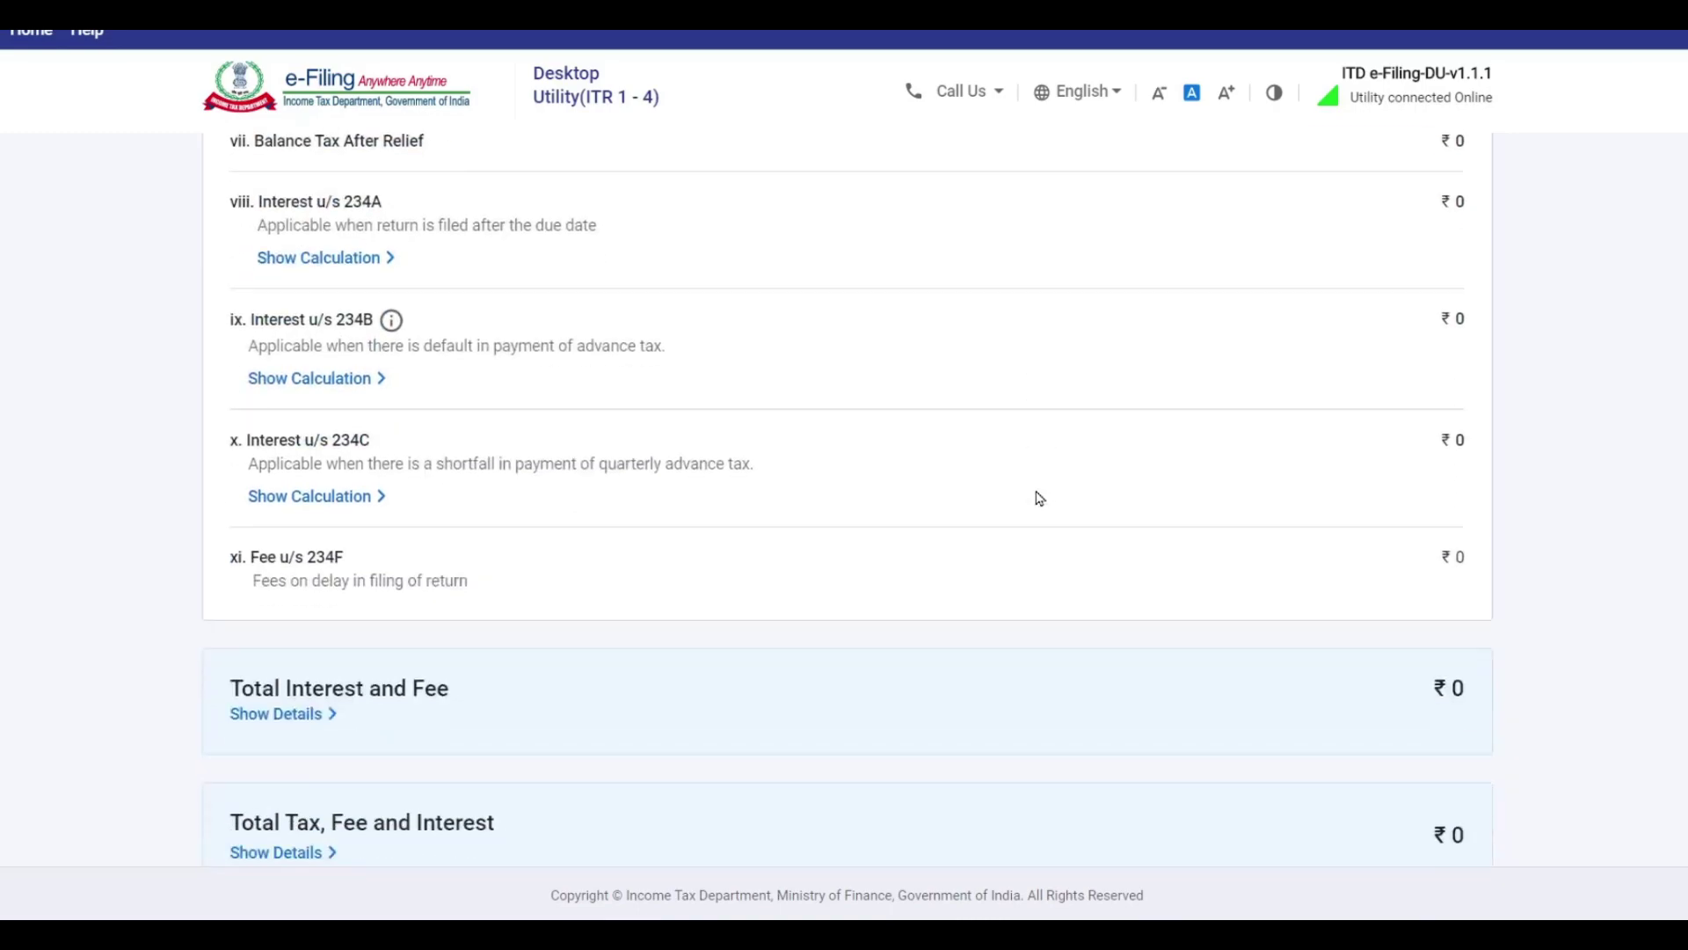
scroll(1046, 504, "down", 3)
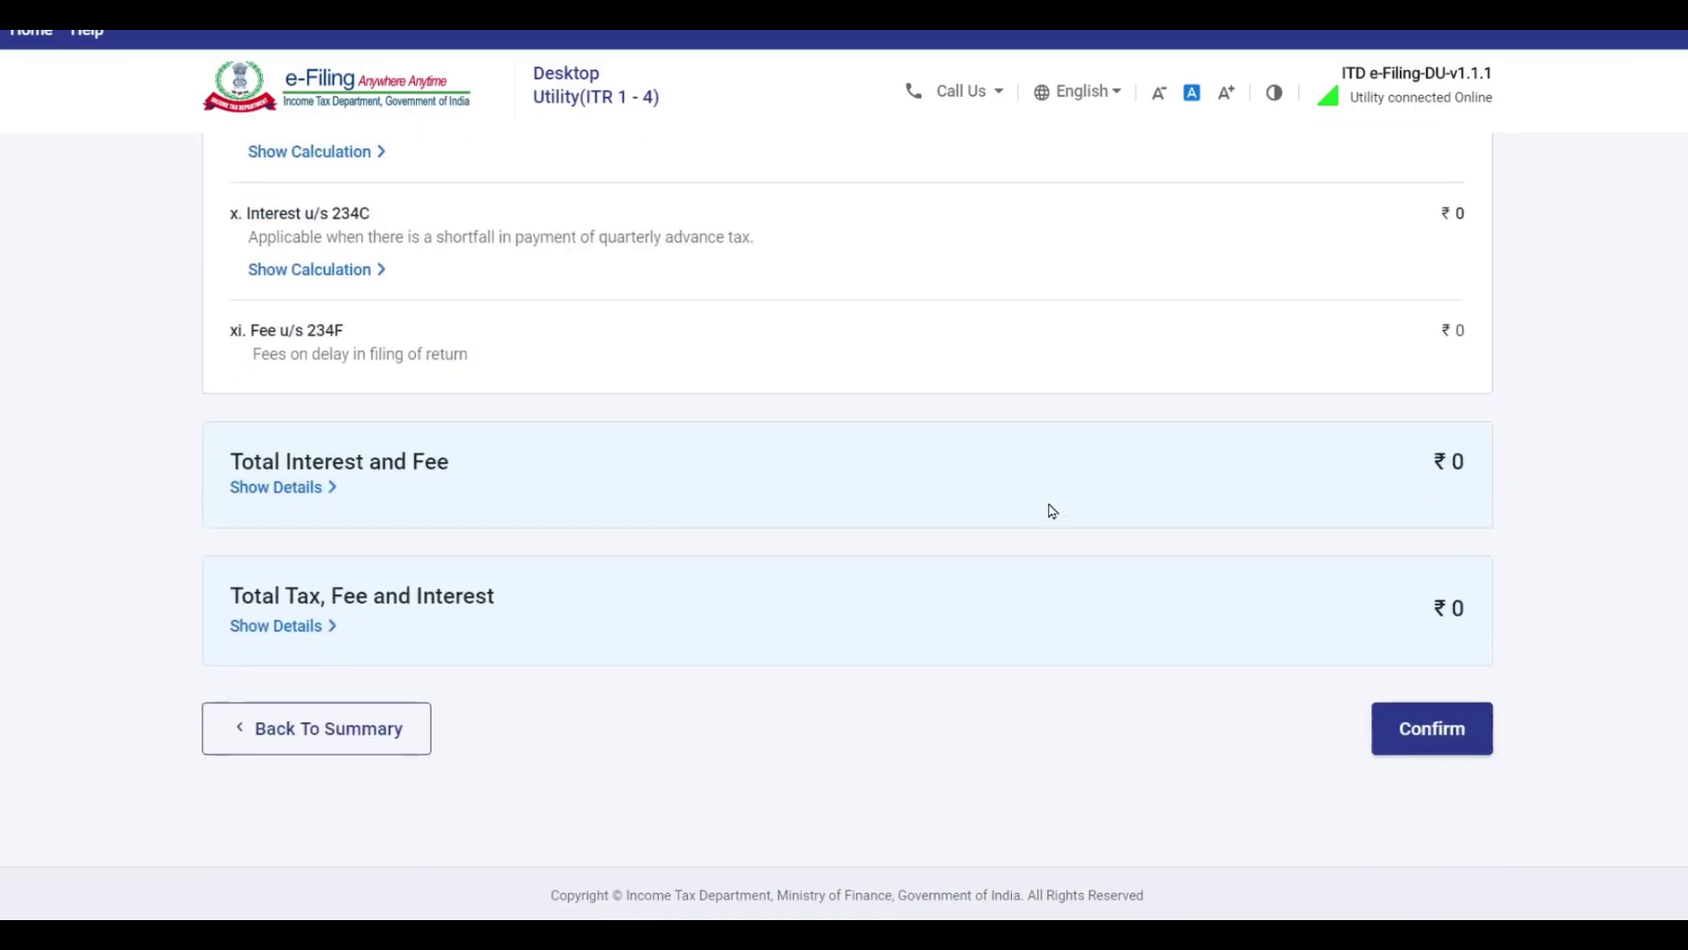
left_click(1460, 741)
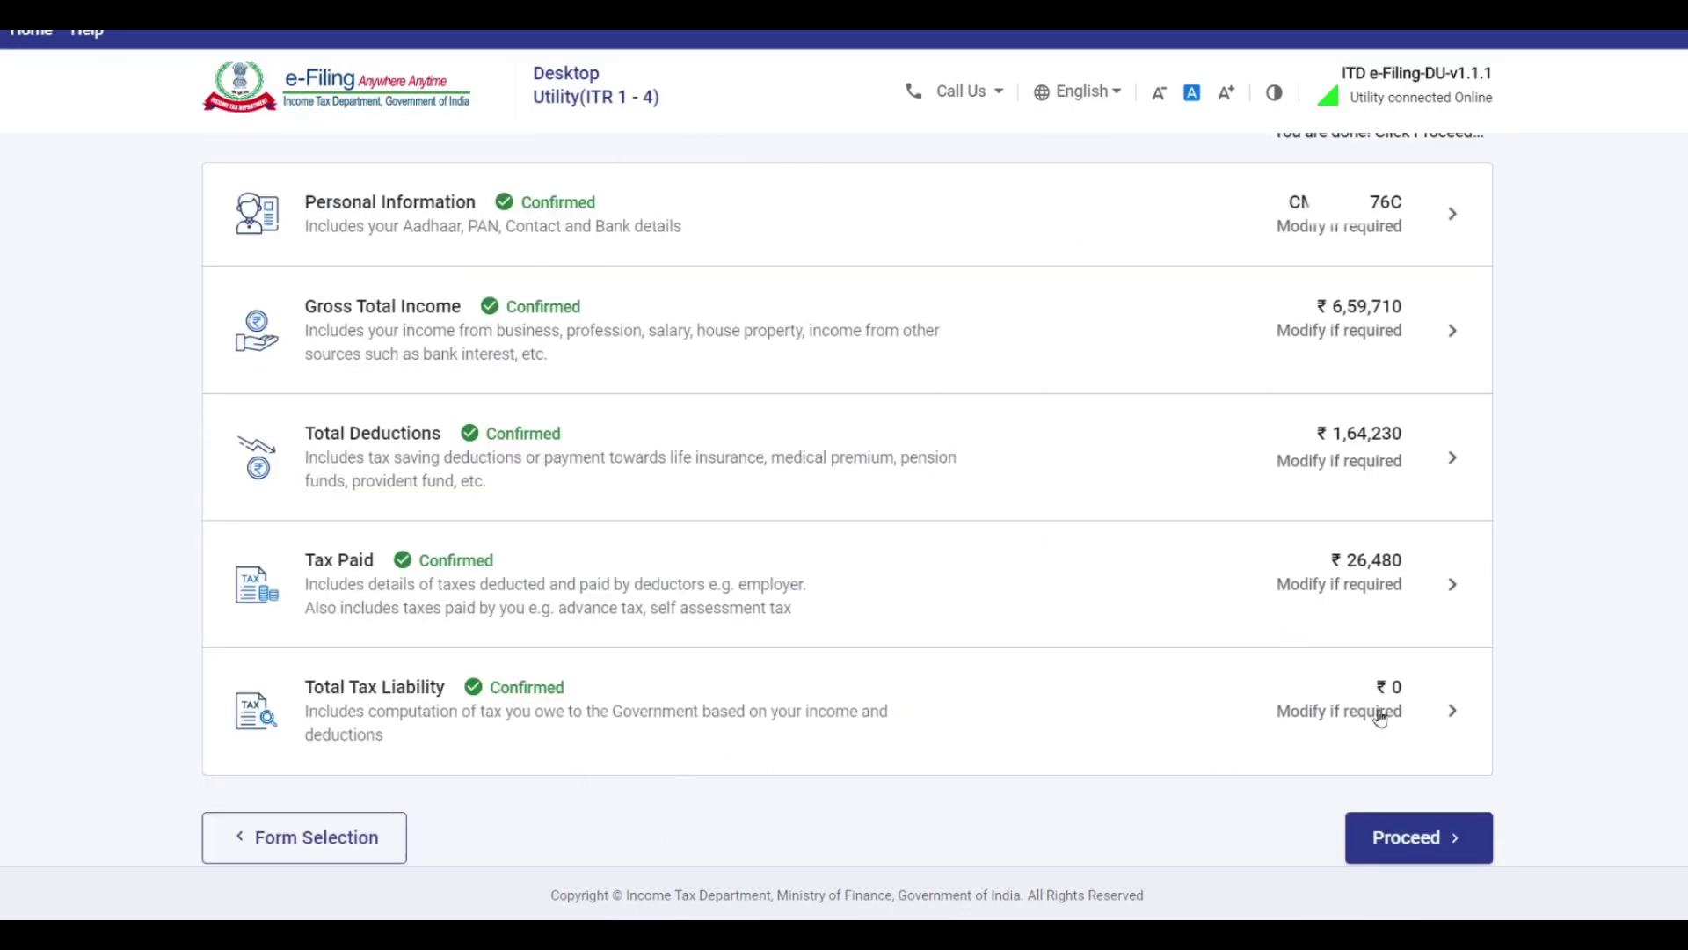
left_click(1431, 844)
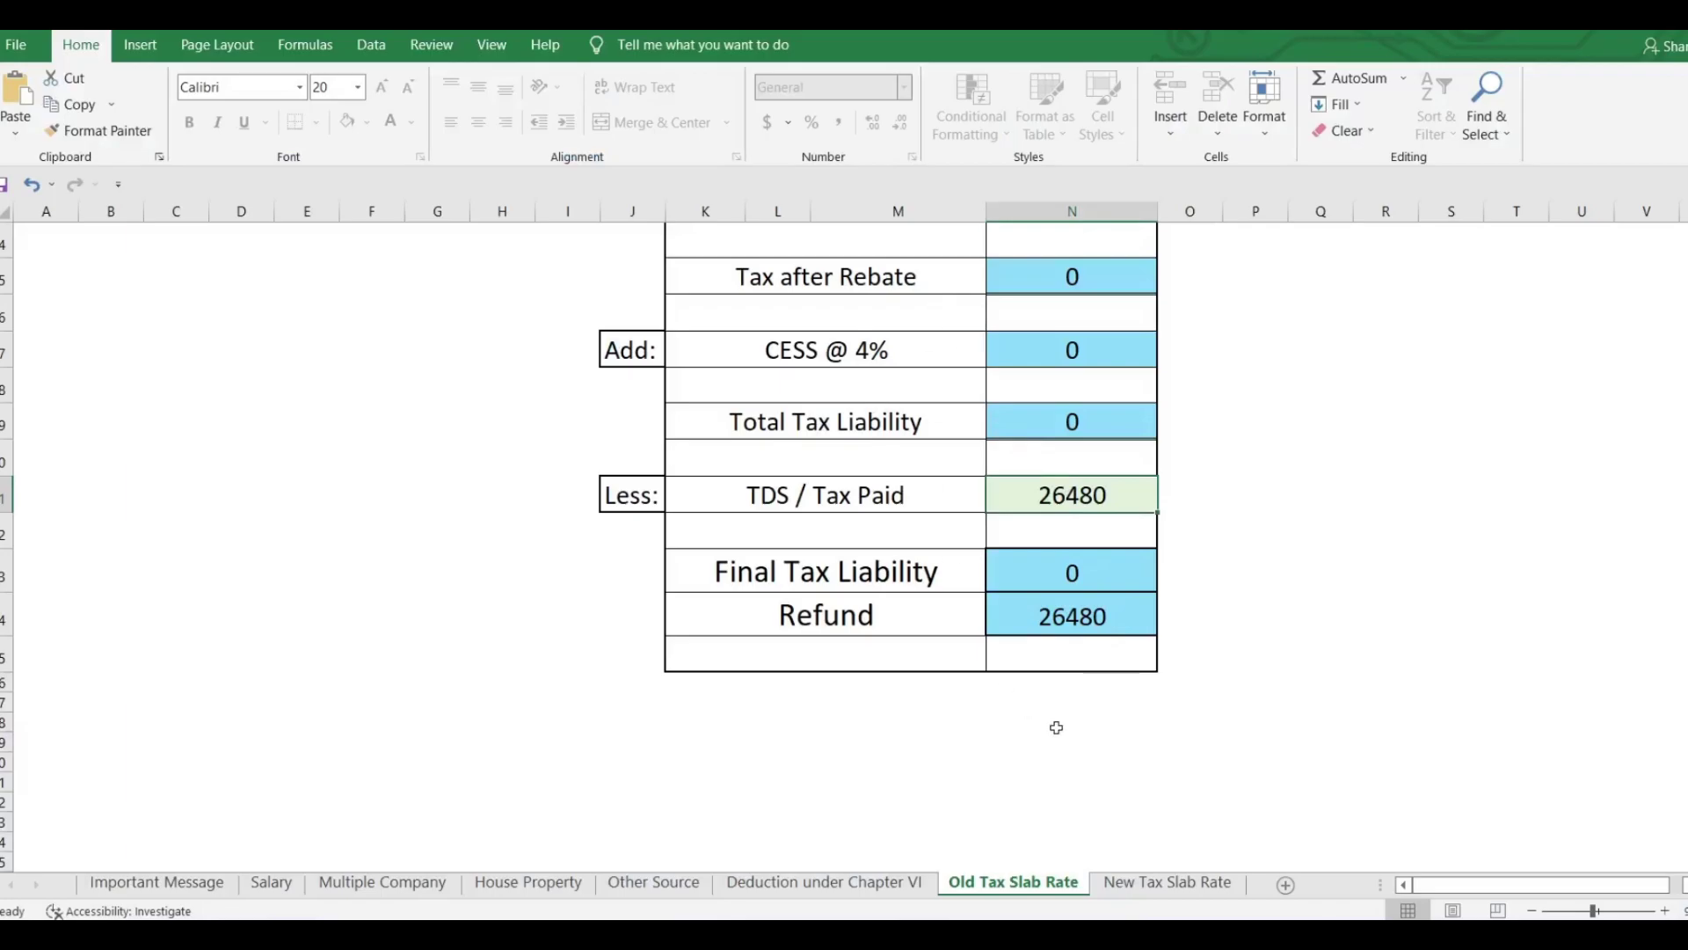
Compare the New Tax Slab Rate sheet's 21501 liability with the old-regime 26480 refund, then switch back.
scroll(1055, 723, "up", 8)
scroll(1059, 695, "down", 4)
left_click(1169, 882)
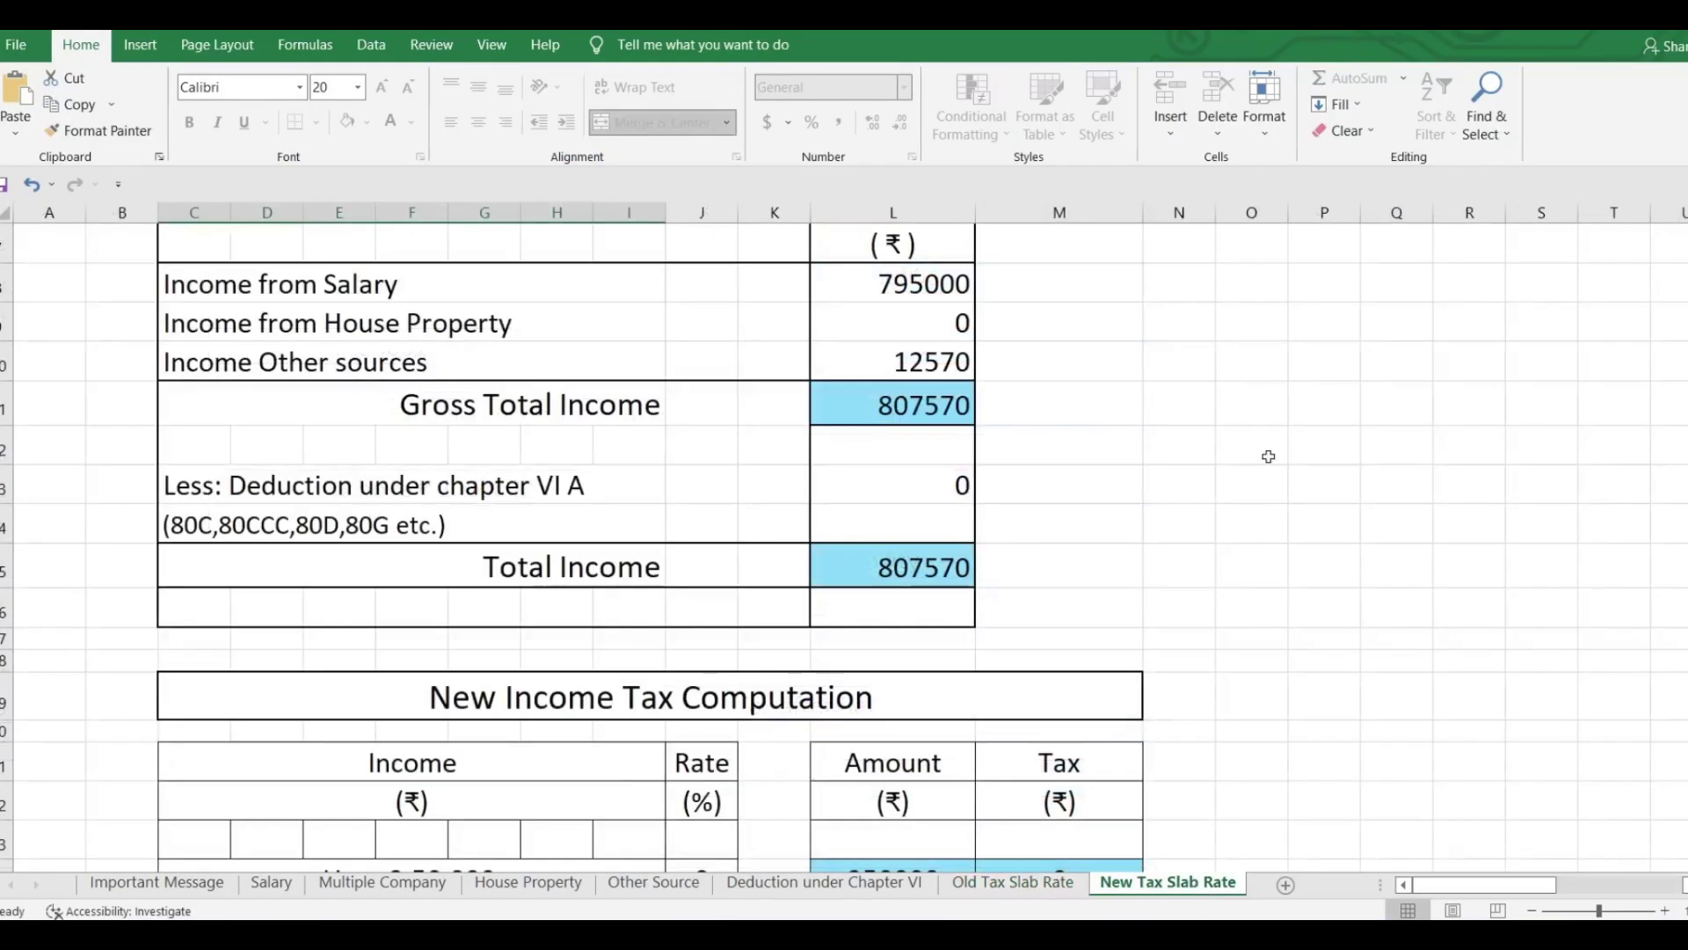
scroll(1272, 457, "down", 10)
scroll(1285, 443, "down", 1)
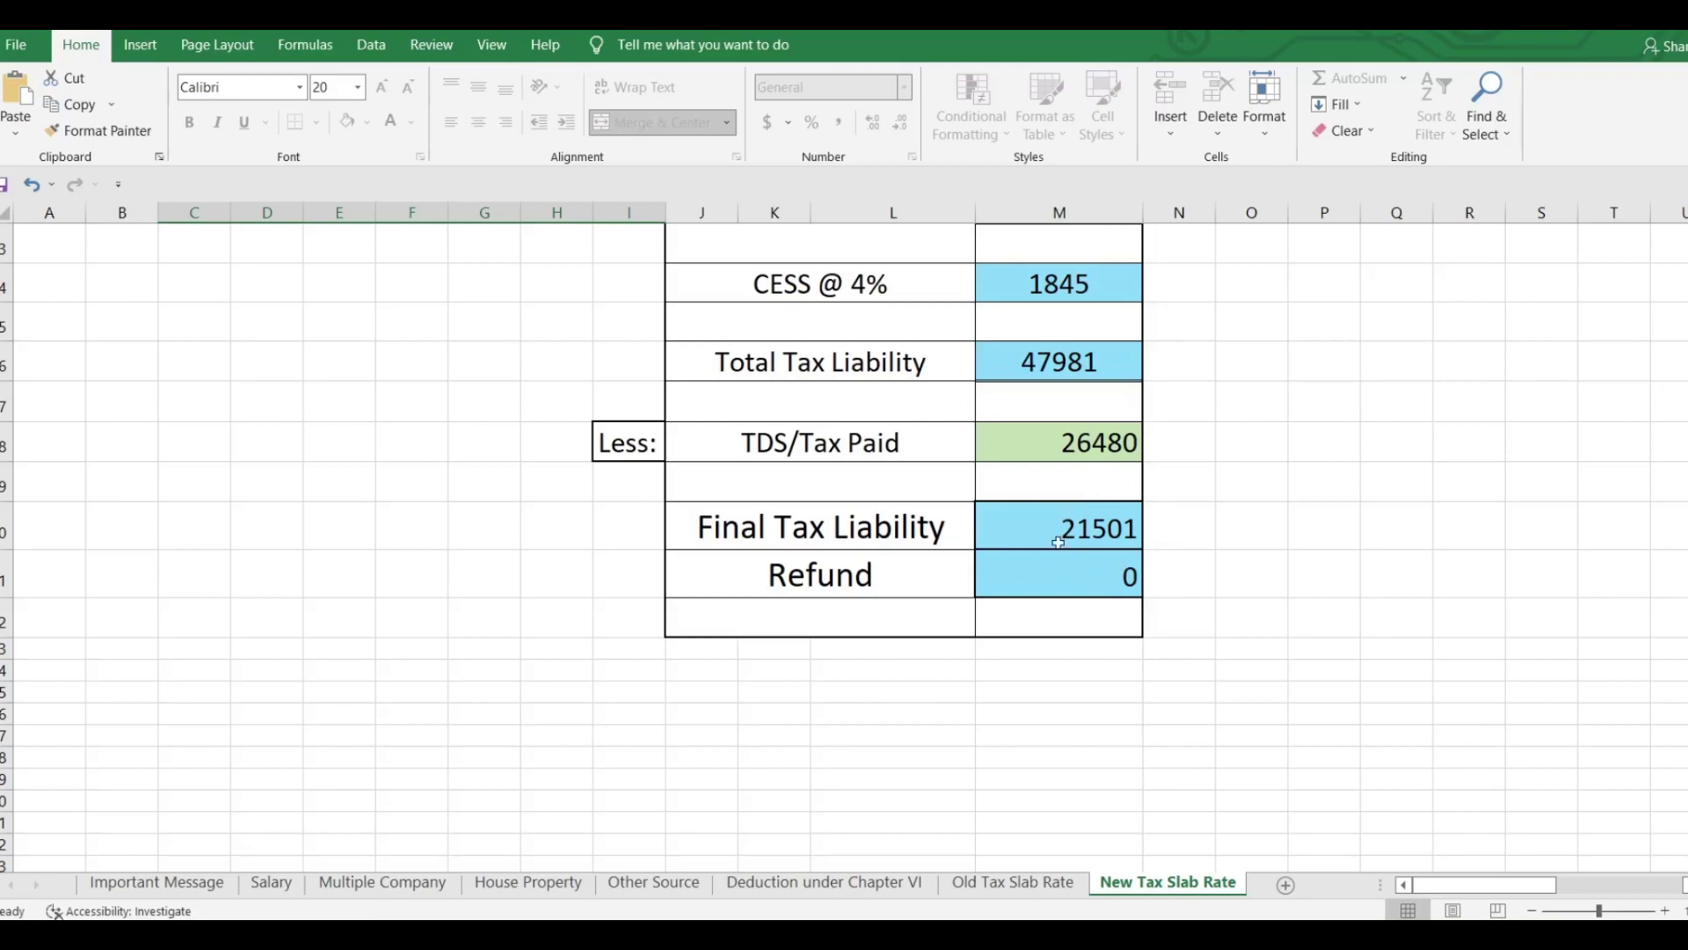
scroll(1077, 551, "up", 12)
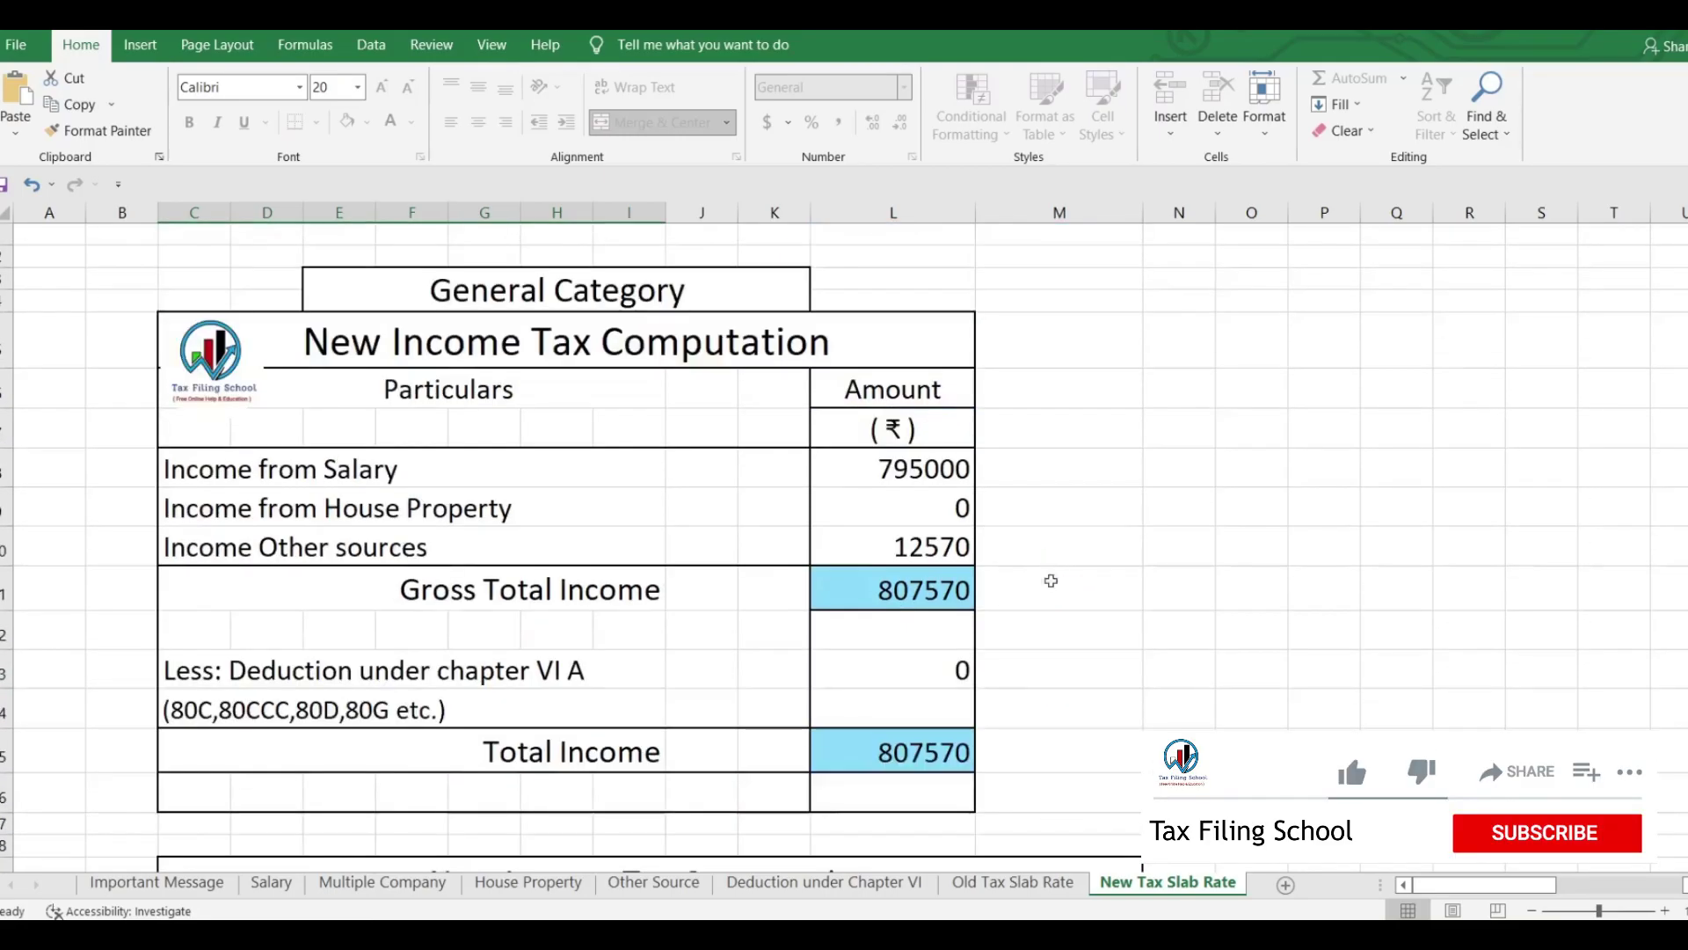
left_click(1012, 882)
scroll(1029, 460, "down", 4)
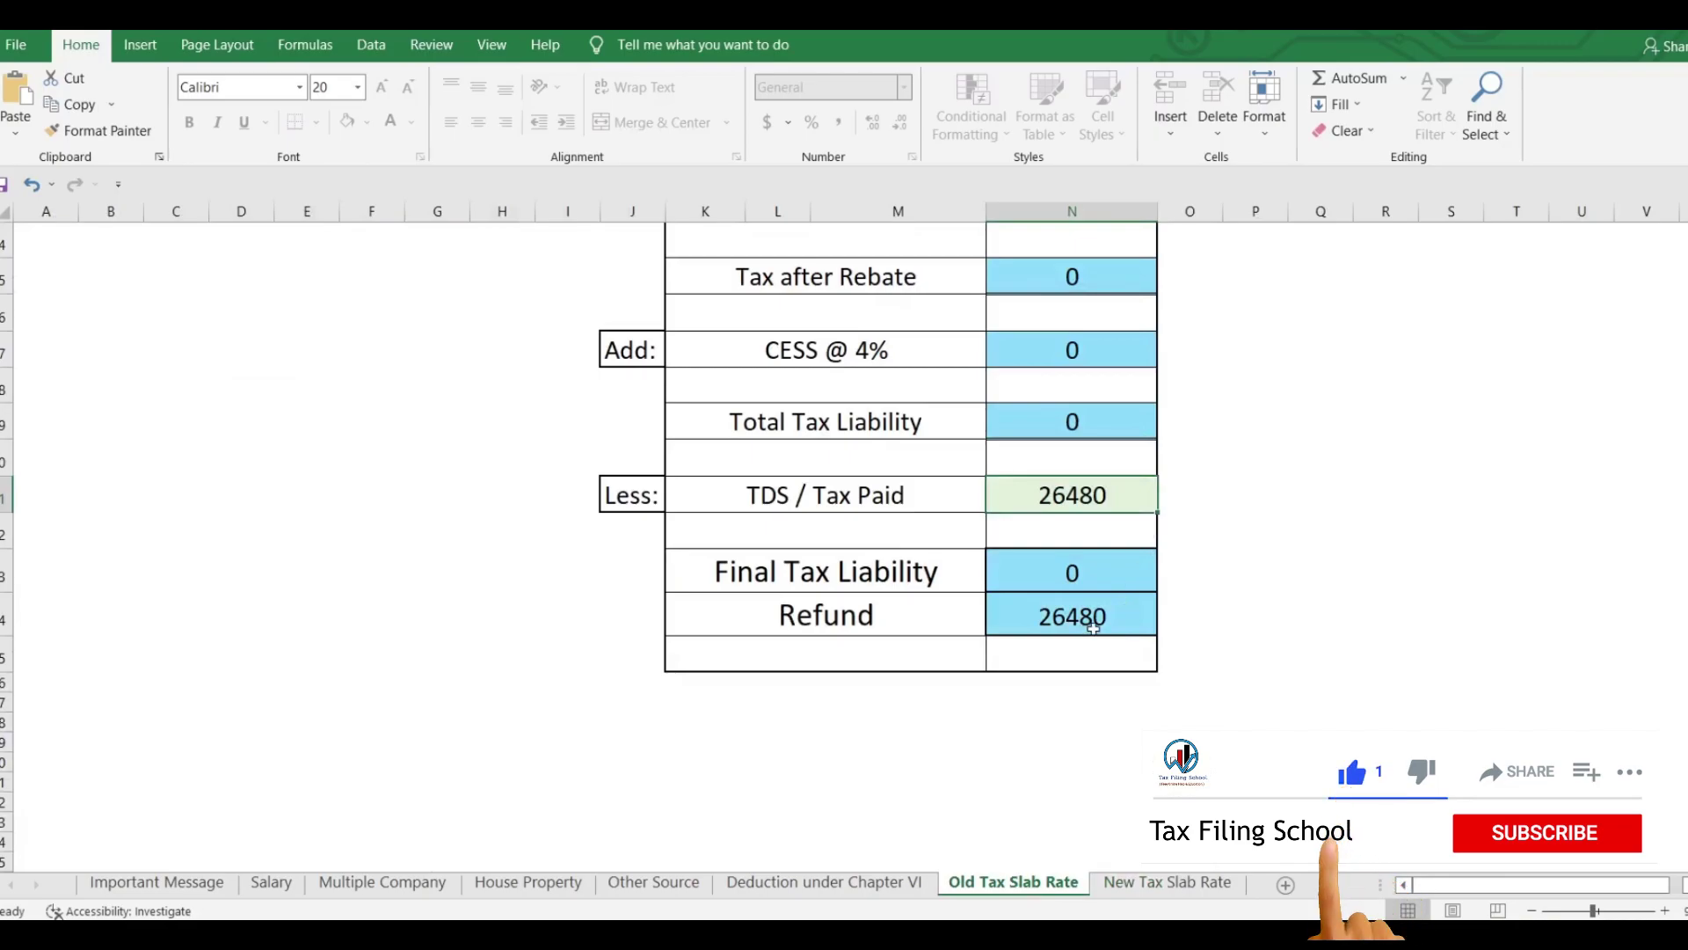
key("alt+Tab")
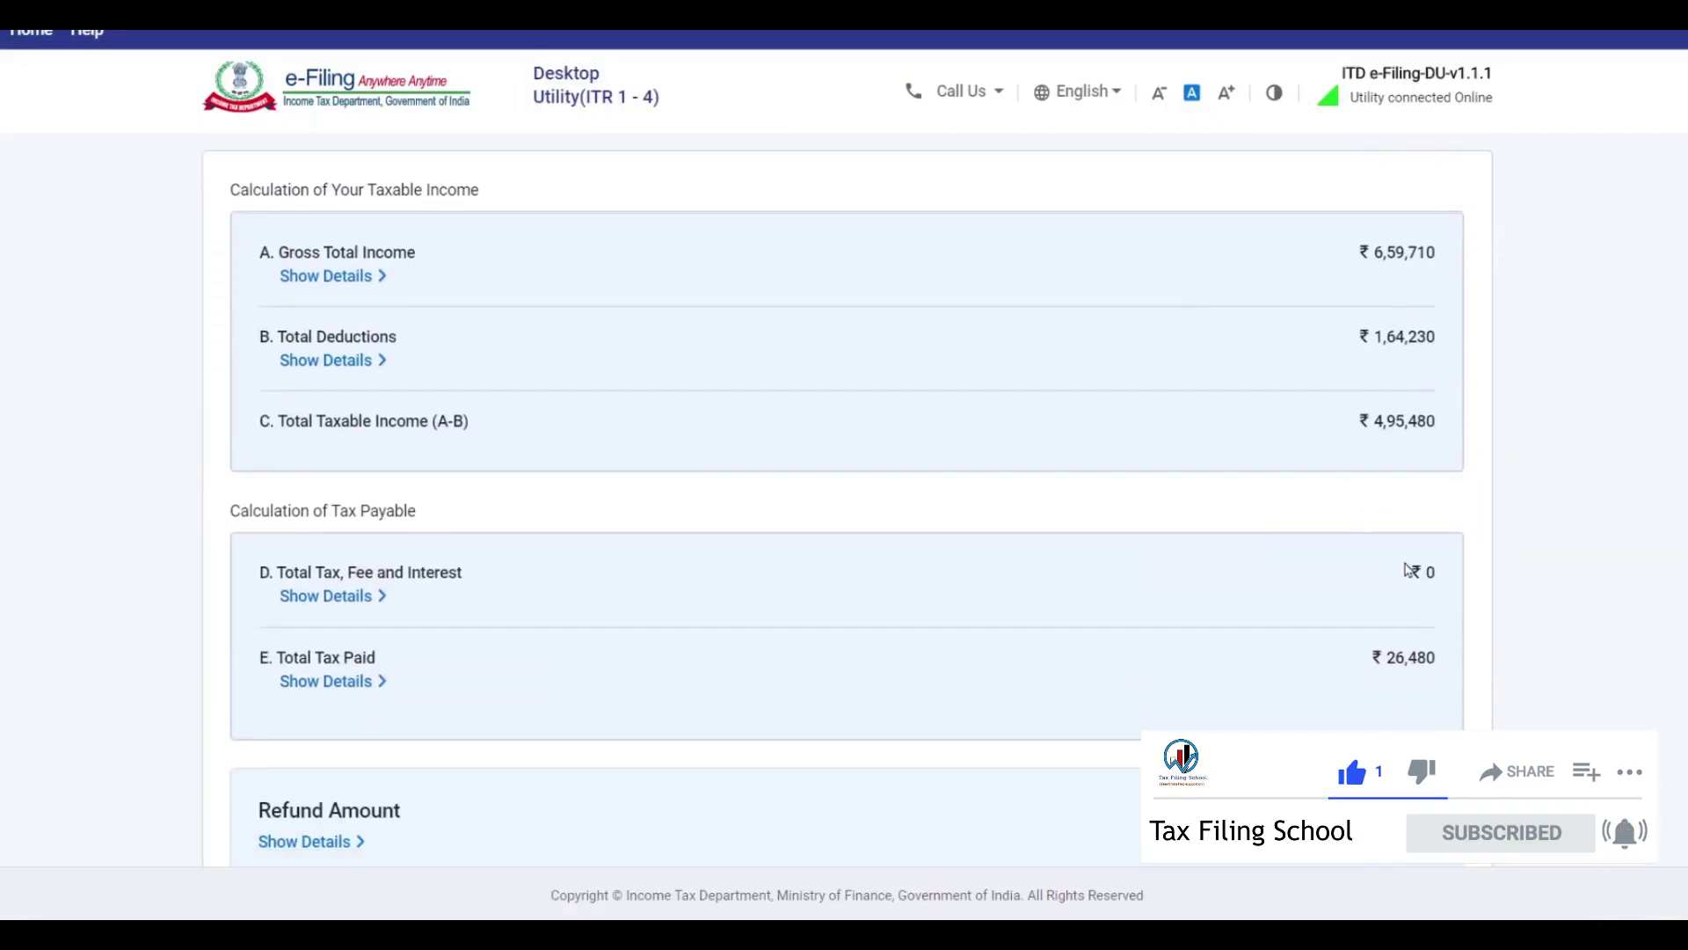
Accept the declaration, enter VASHI as the place of filing, and generate the return preview.
scroll(1470, 444, "down", 3)
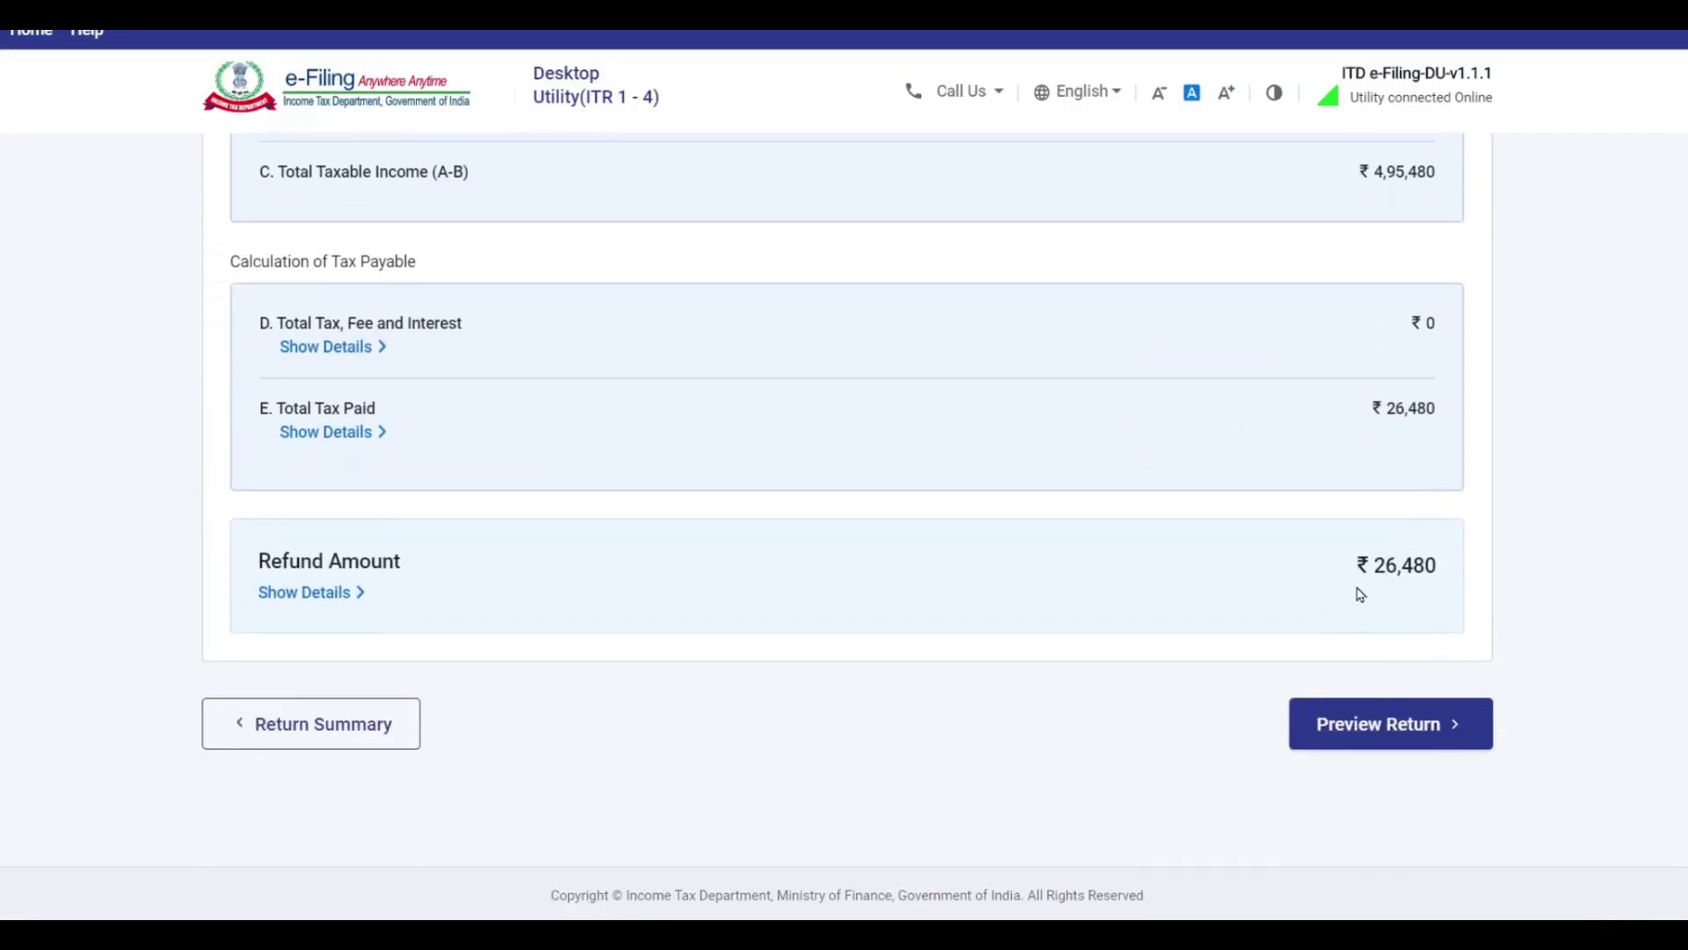
left_click(1393, 737)
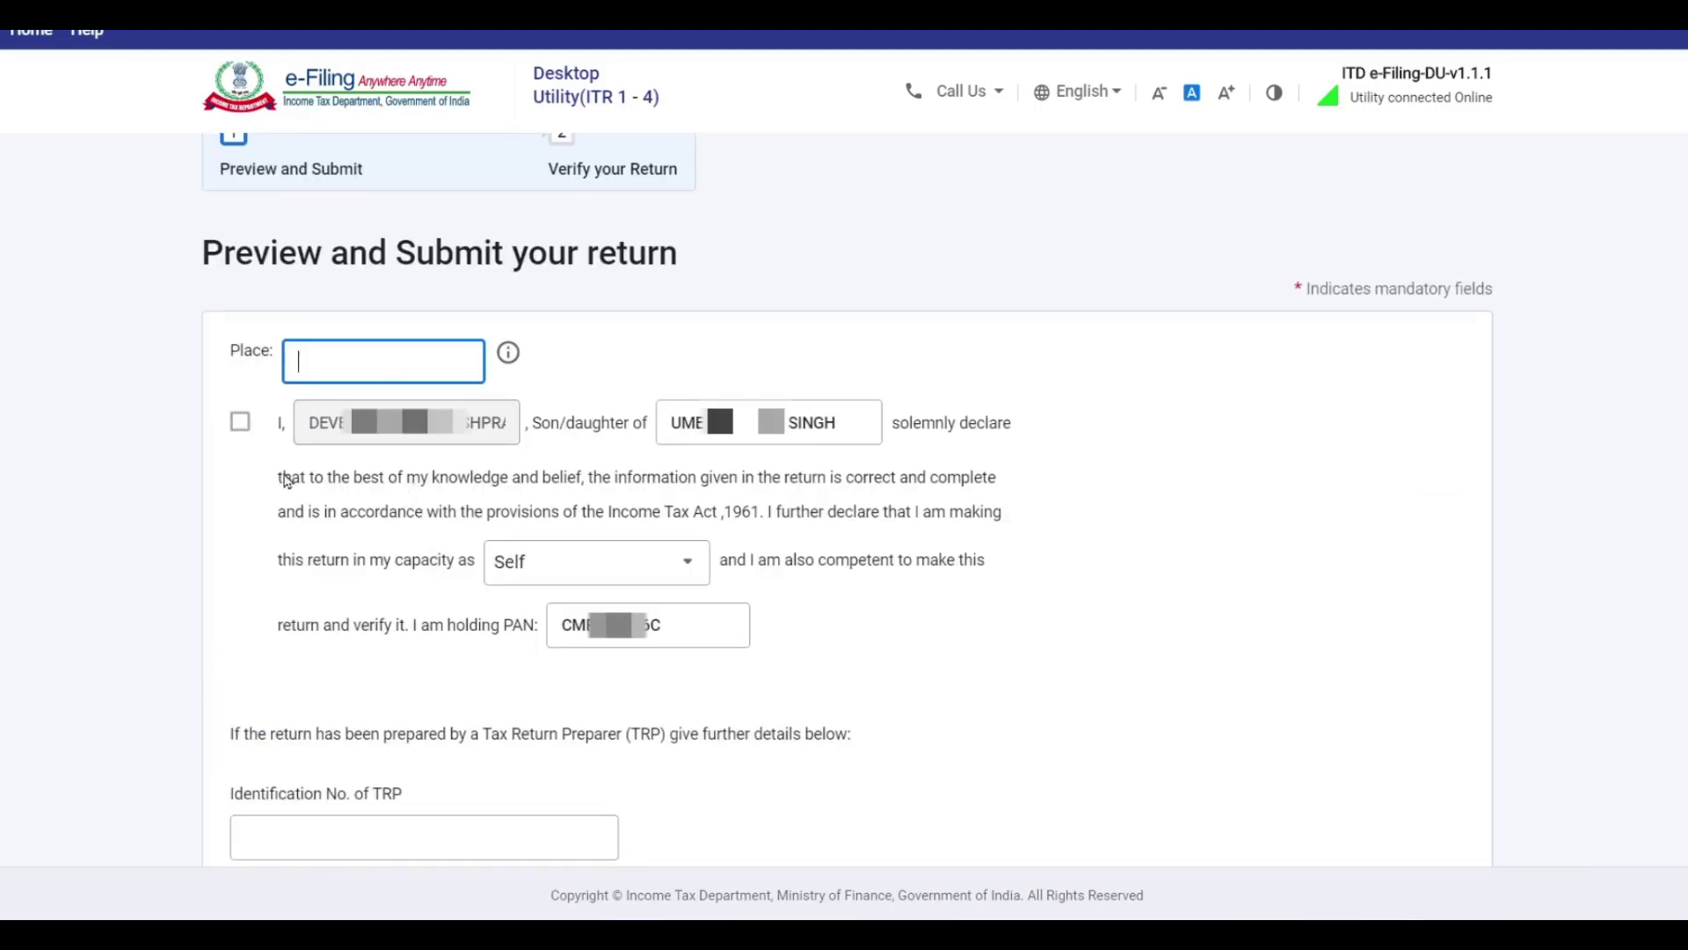
left_click(240, 421)
left_click(356, 363)
type("VASHI")
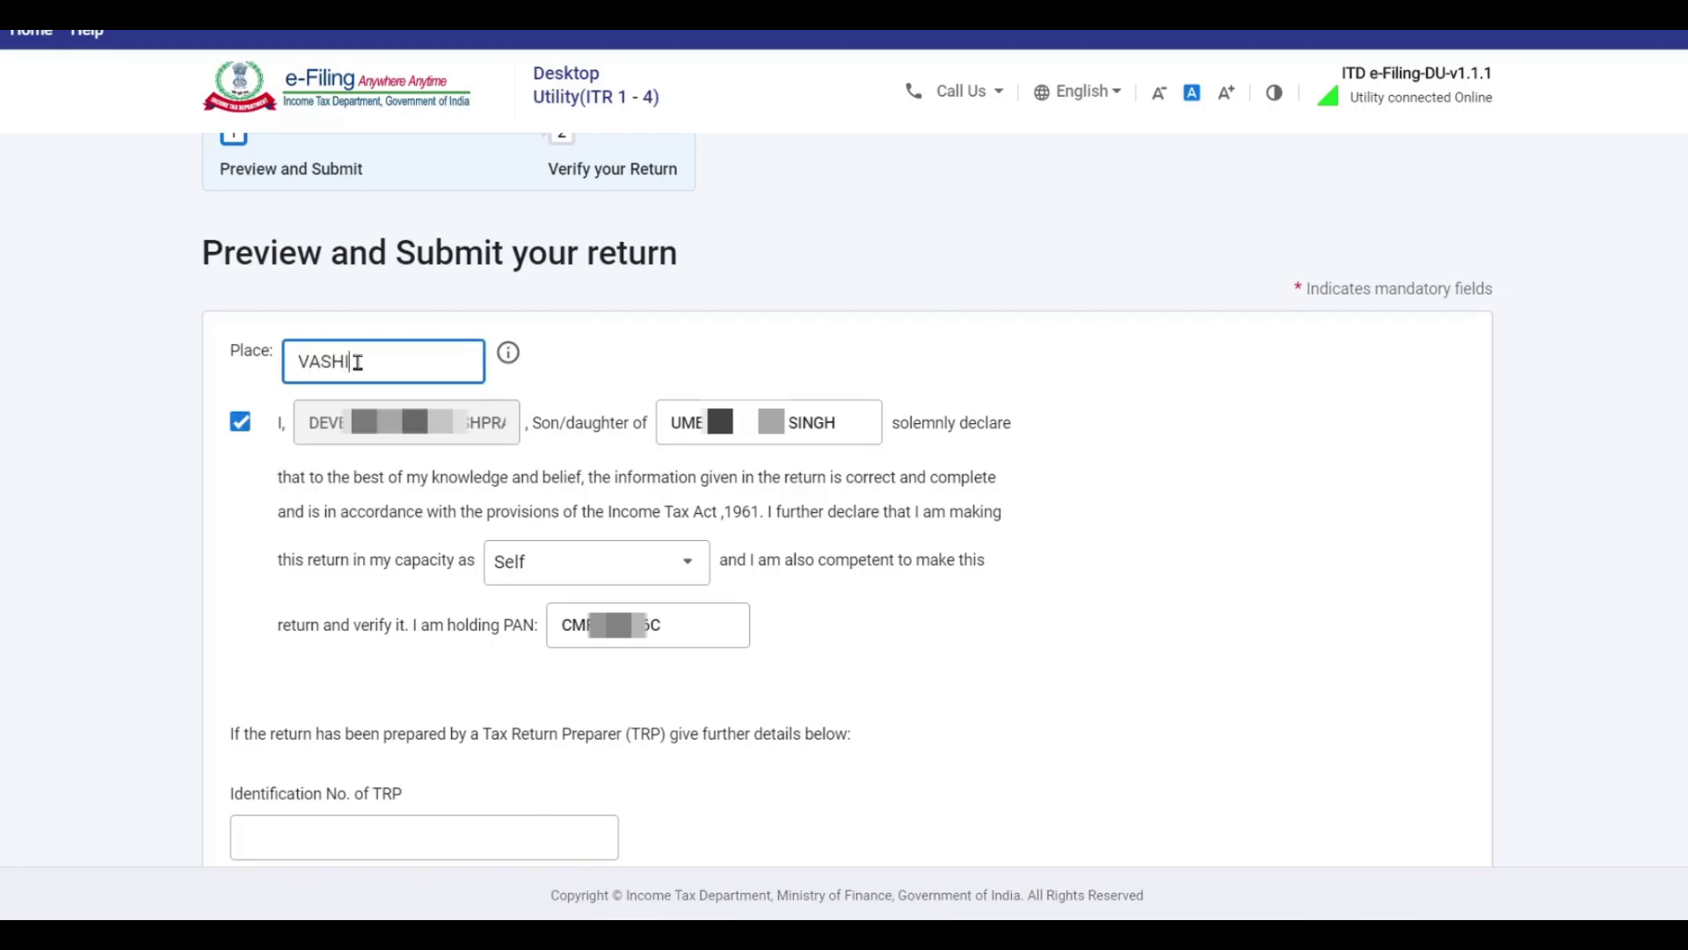
scroll(1356, 606, "down", 5)
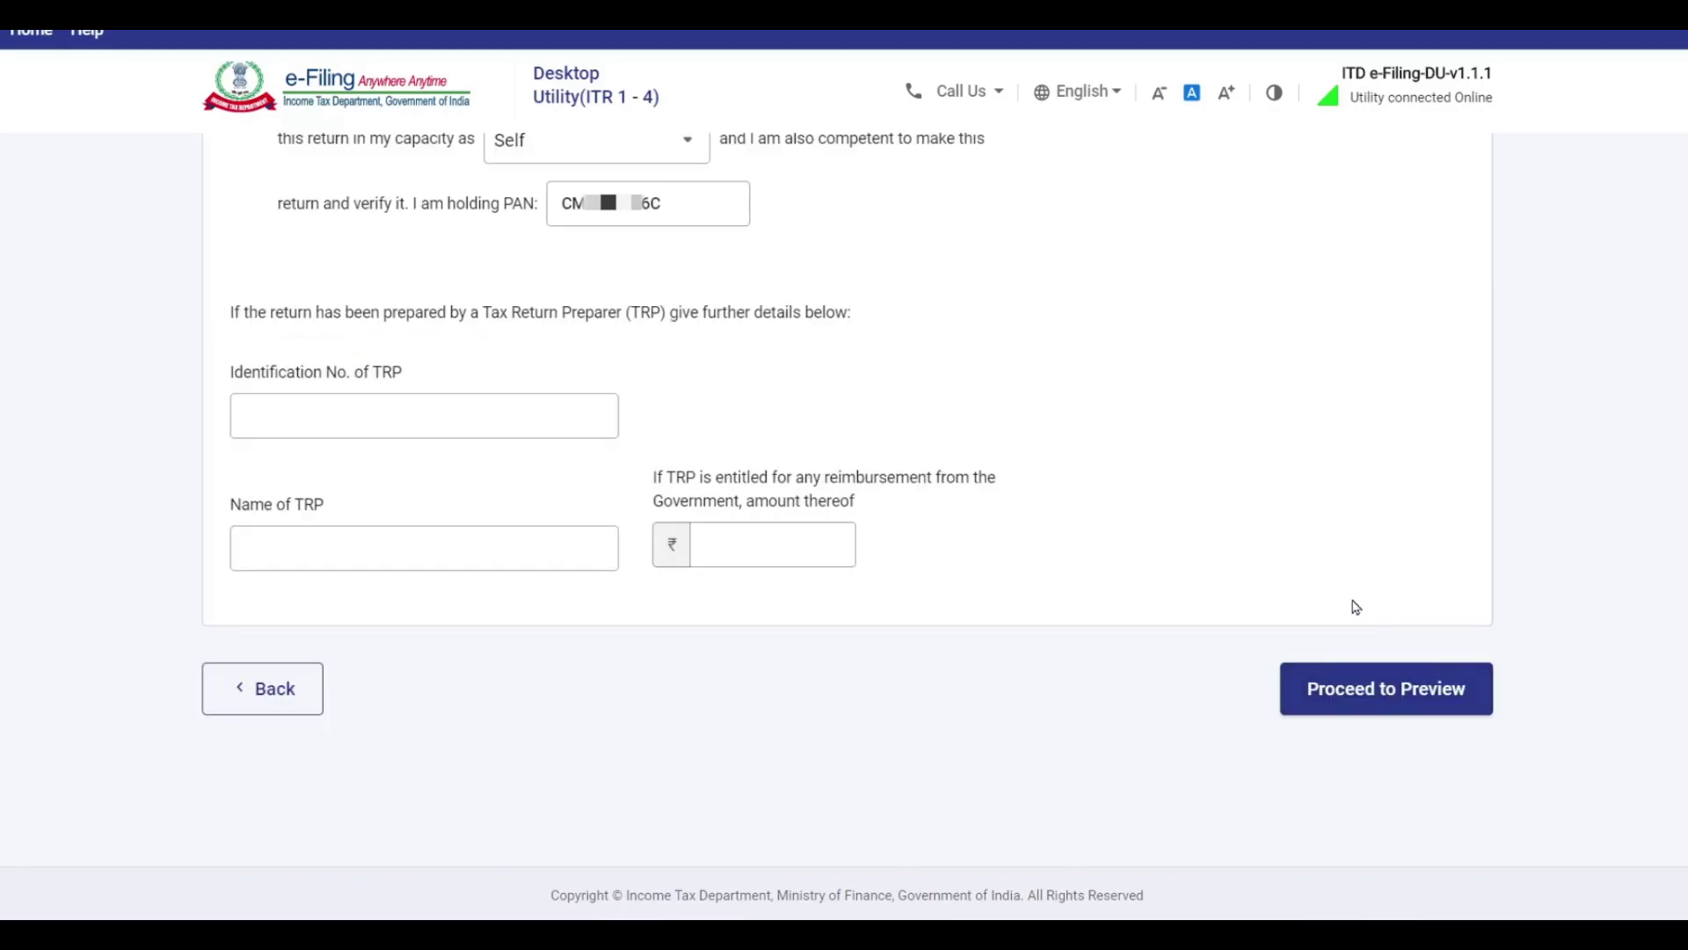
left_click(1407, 703)
Scroll through the ITR 1 preview to the Verification section and validate it with no errors.
scroll(1266, 541, "down", 10)
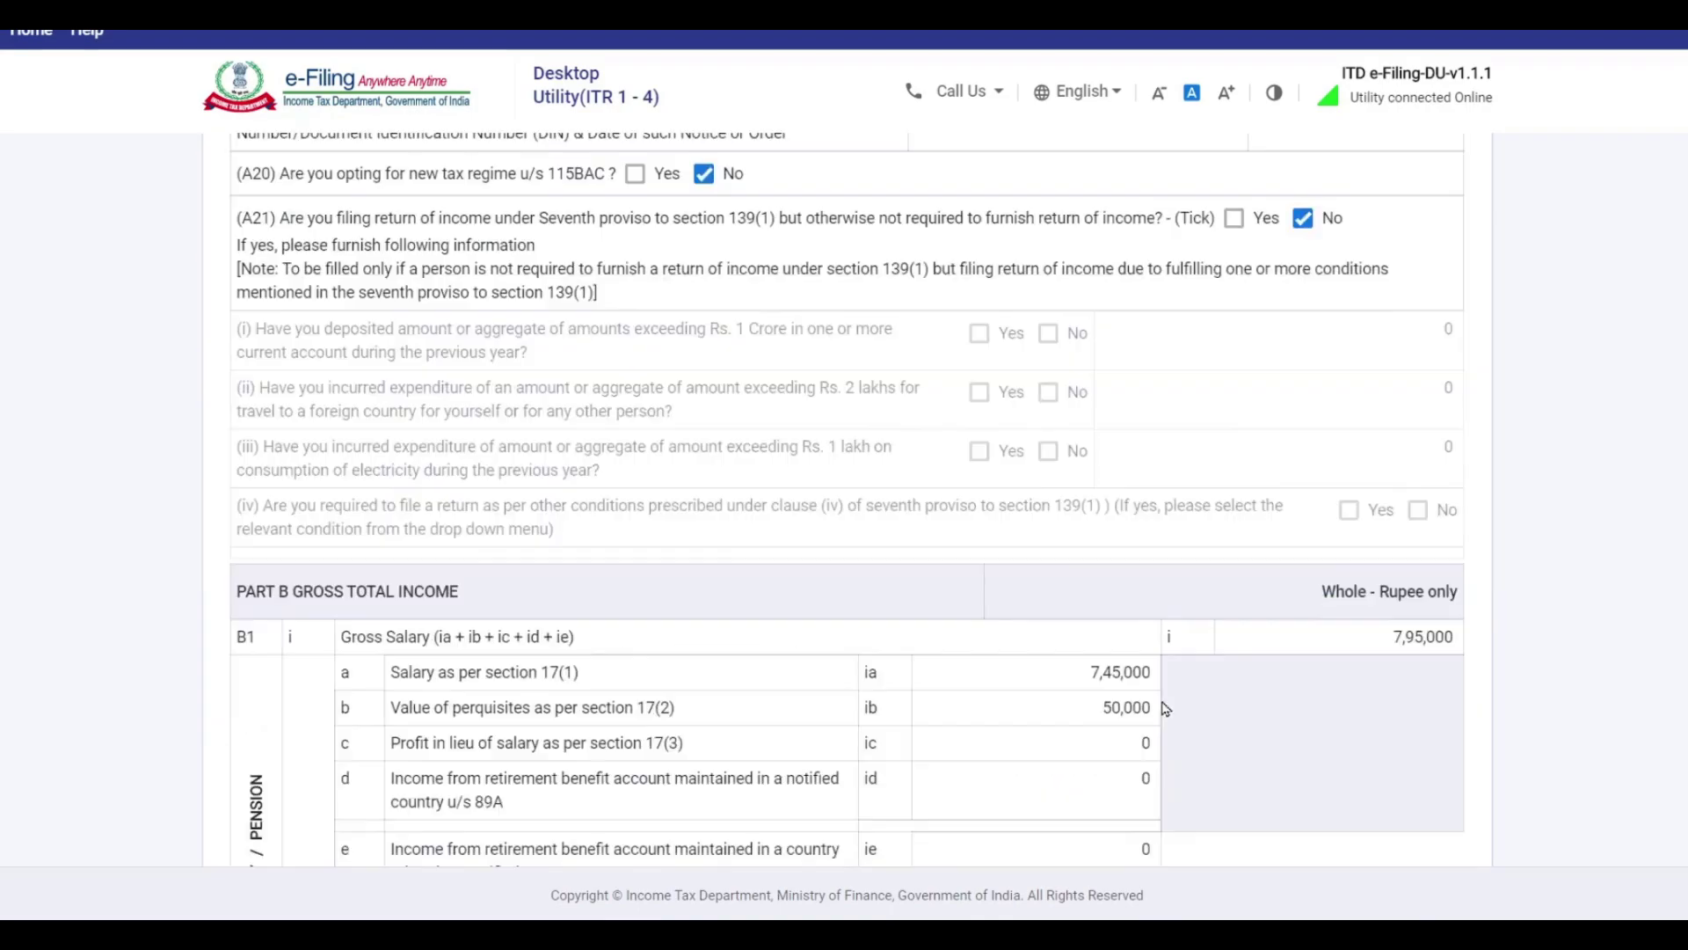
scroll(1166, 709, "down", 4)
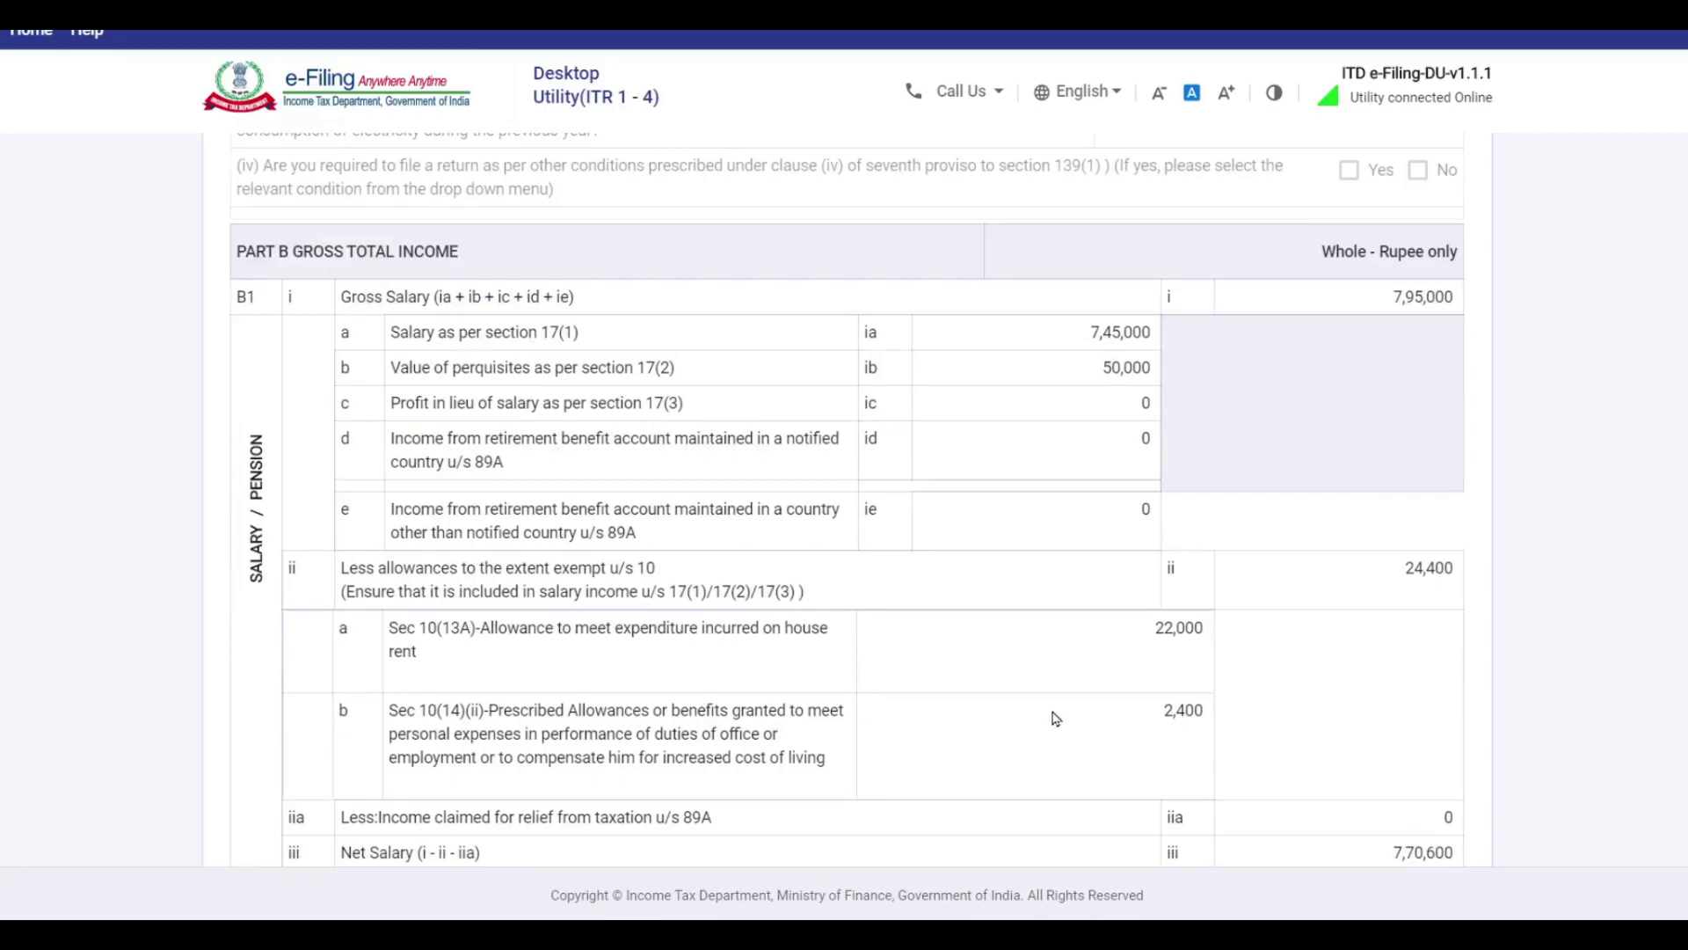
scroll(1056, 719, "down", 9)
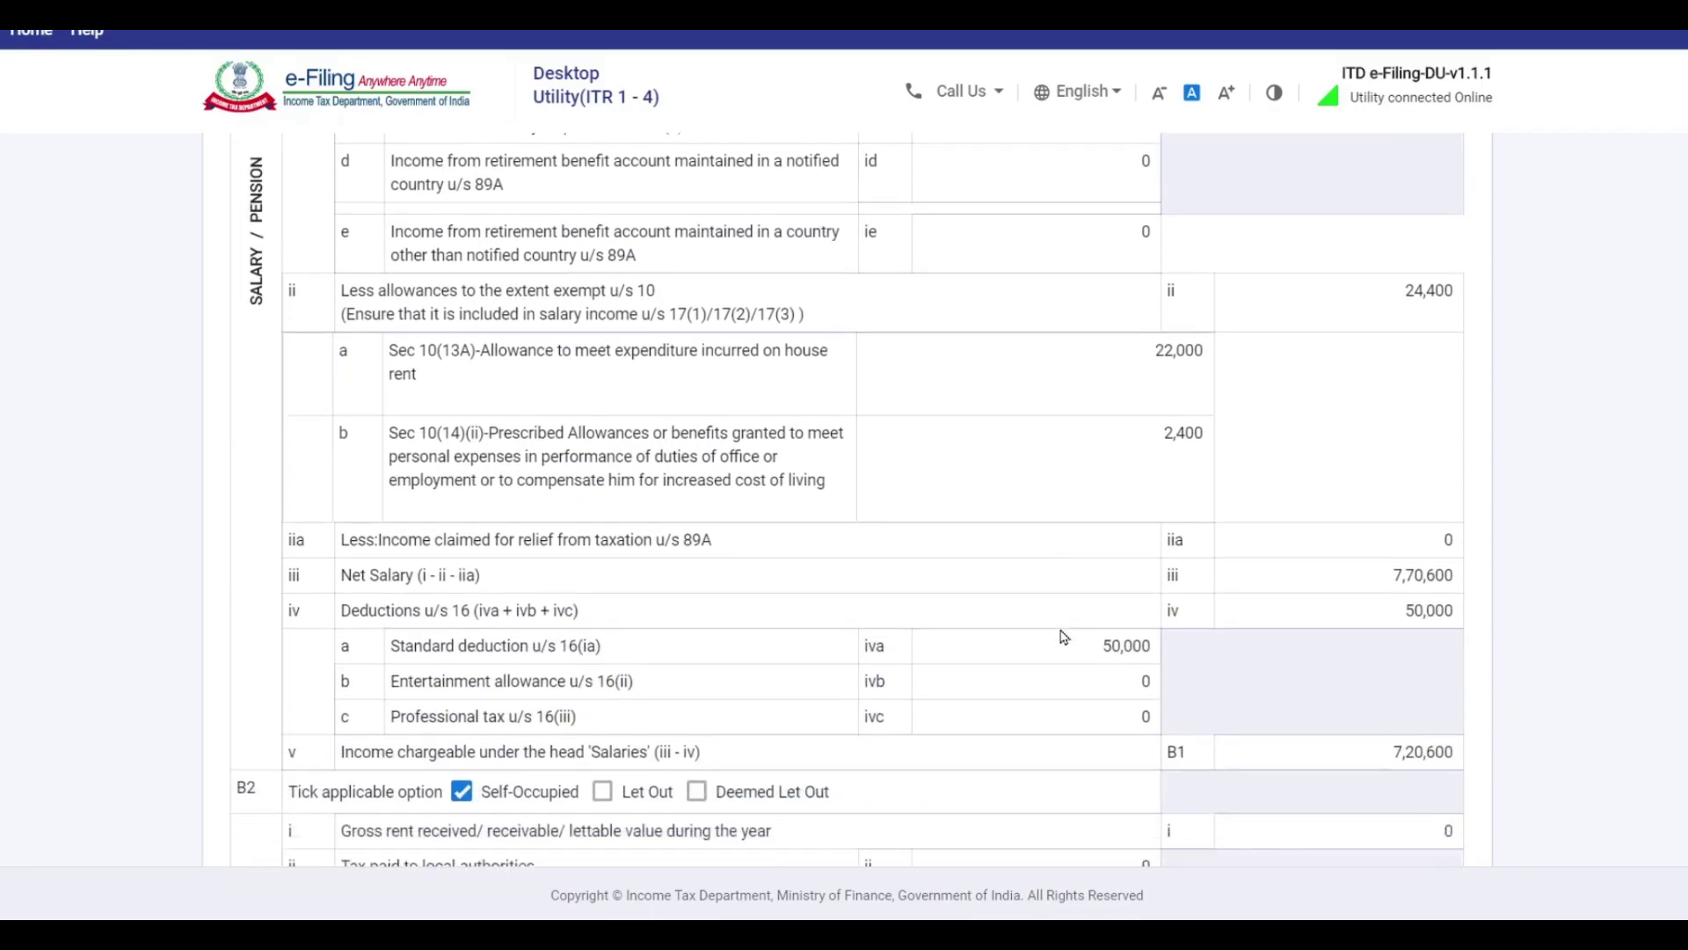
scroll(1064, 636, "down", 10)
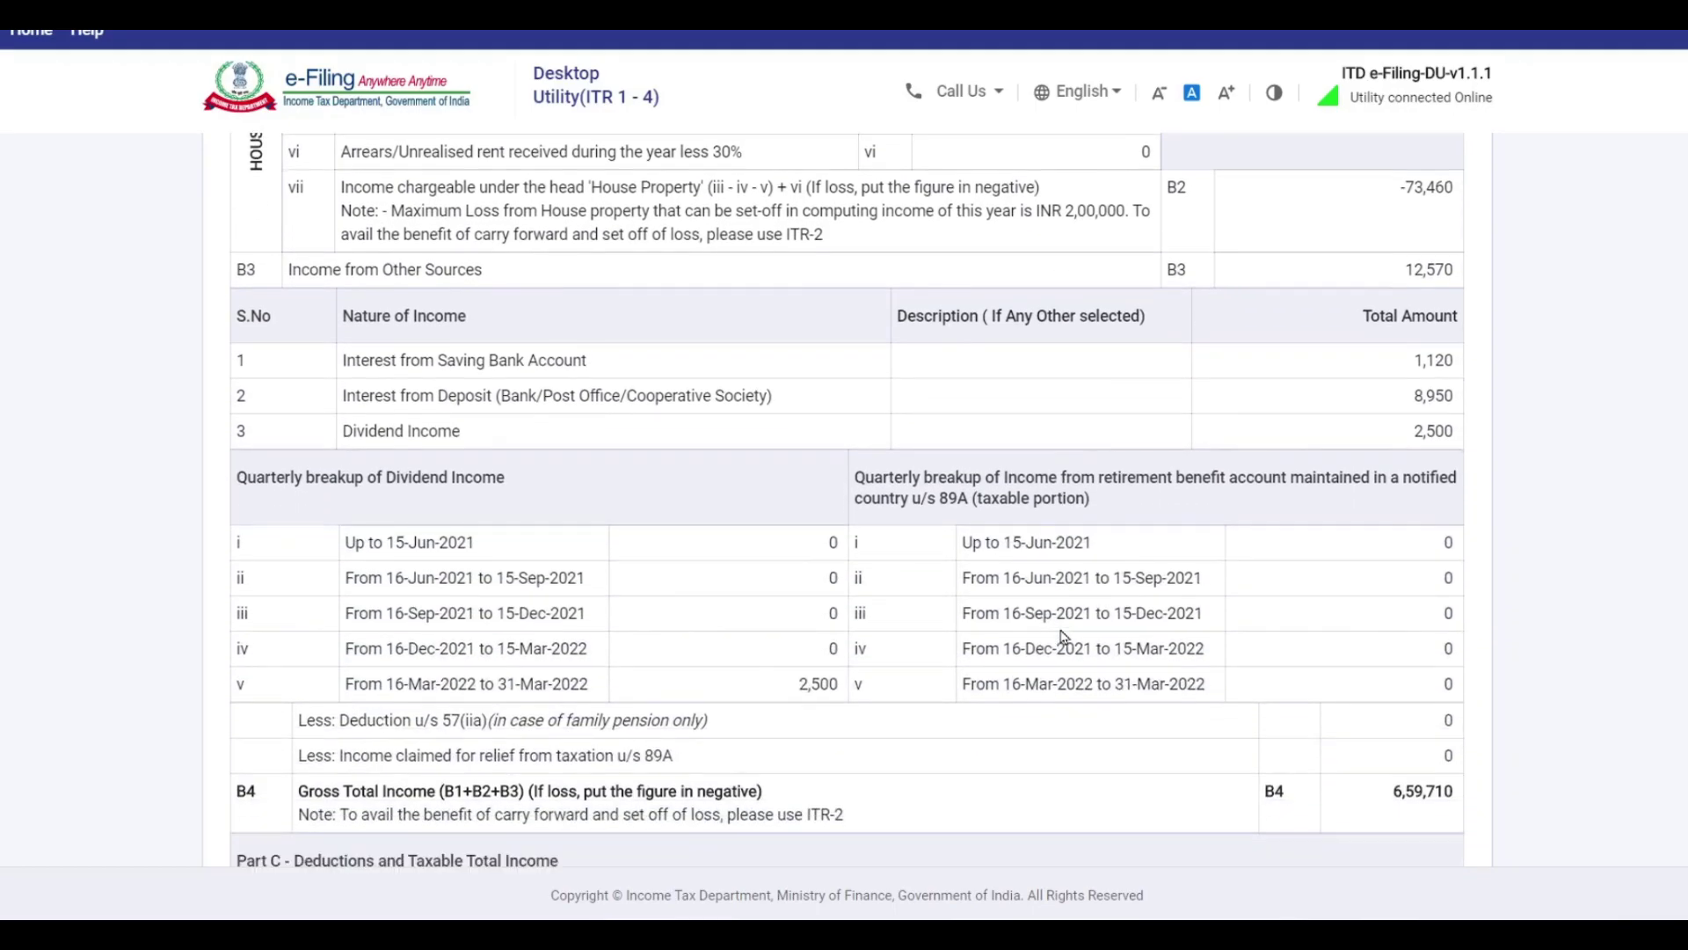
scroll(1065, 615, "down", 6)
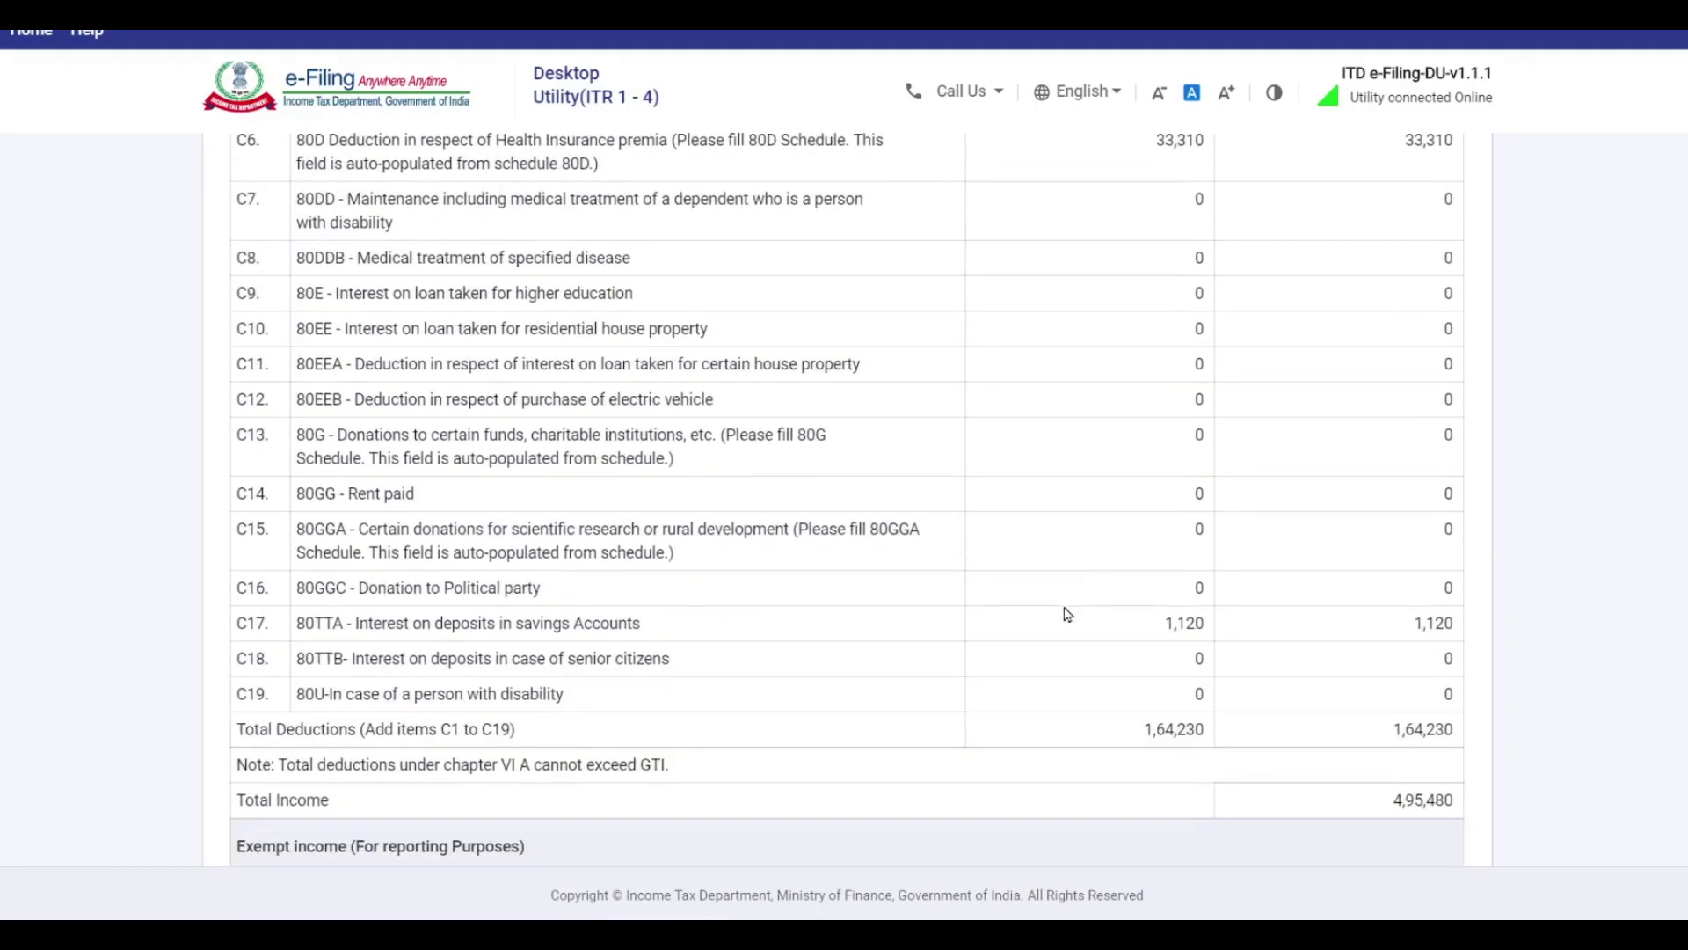
scroll(1416, 651, "down", 10)
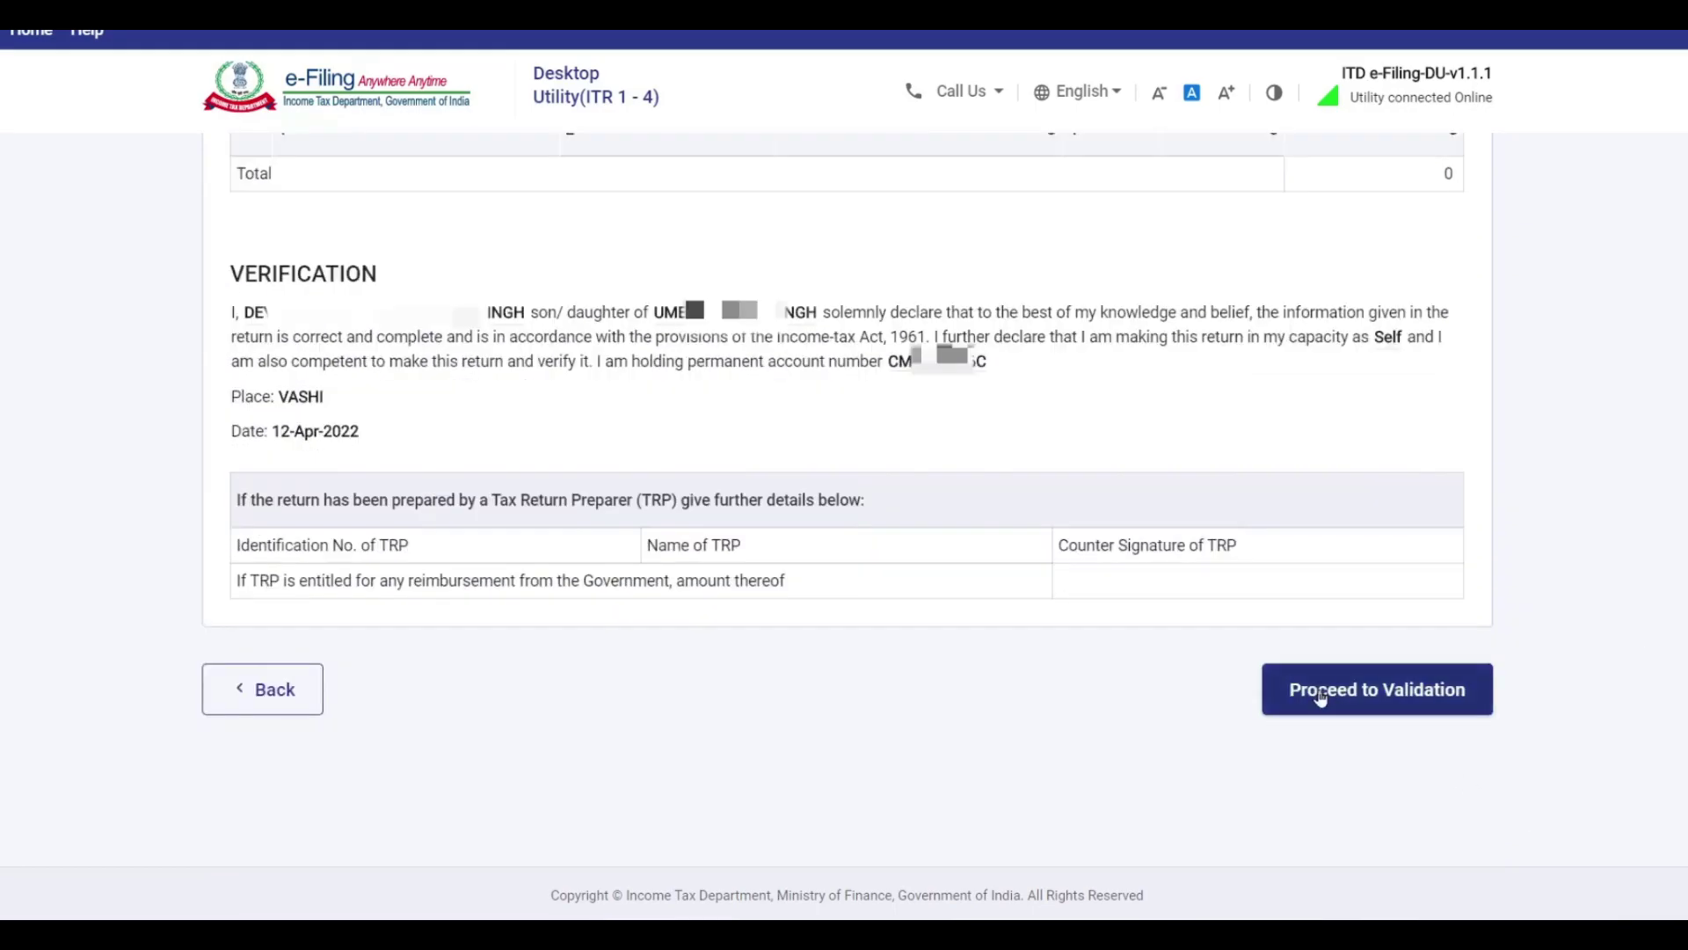
left_click(1383, 695)
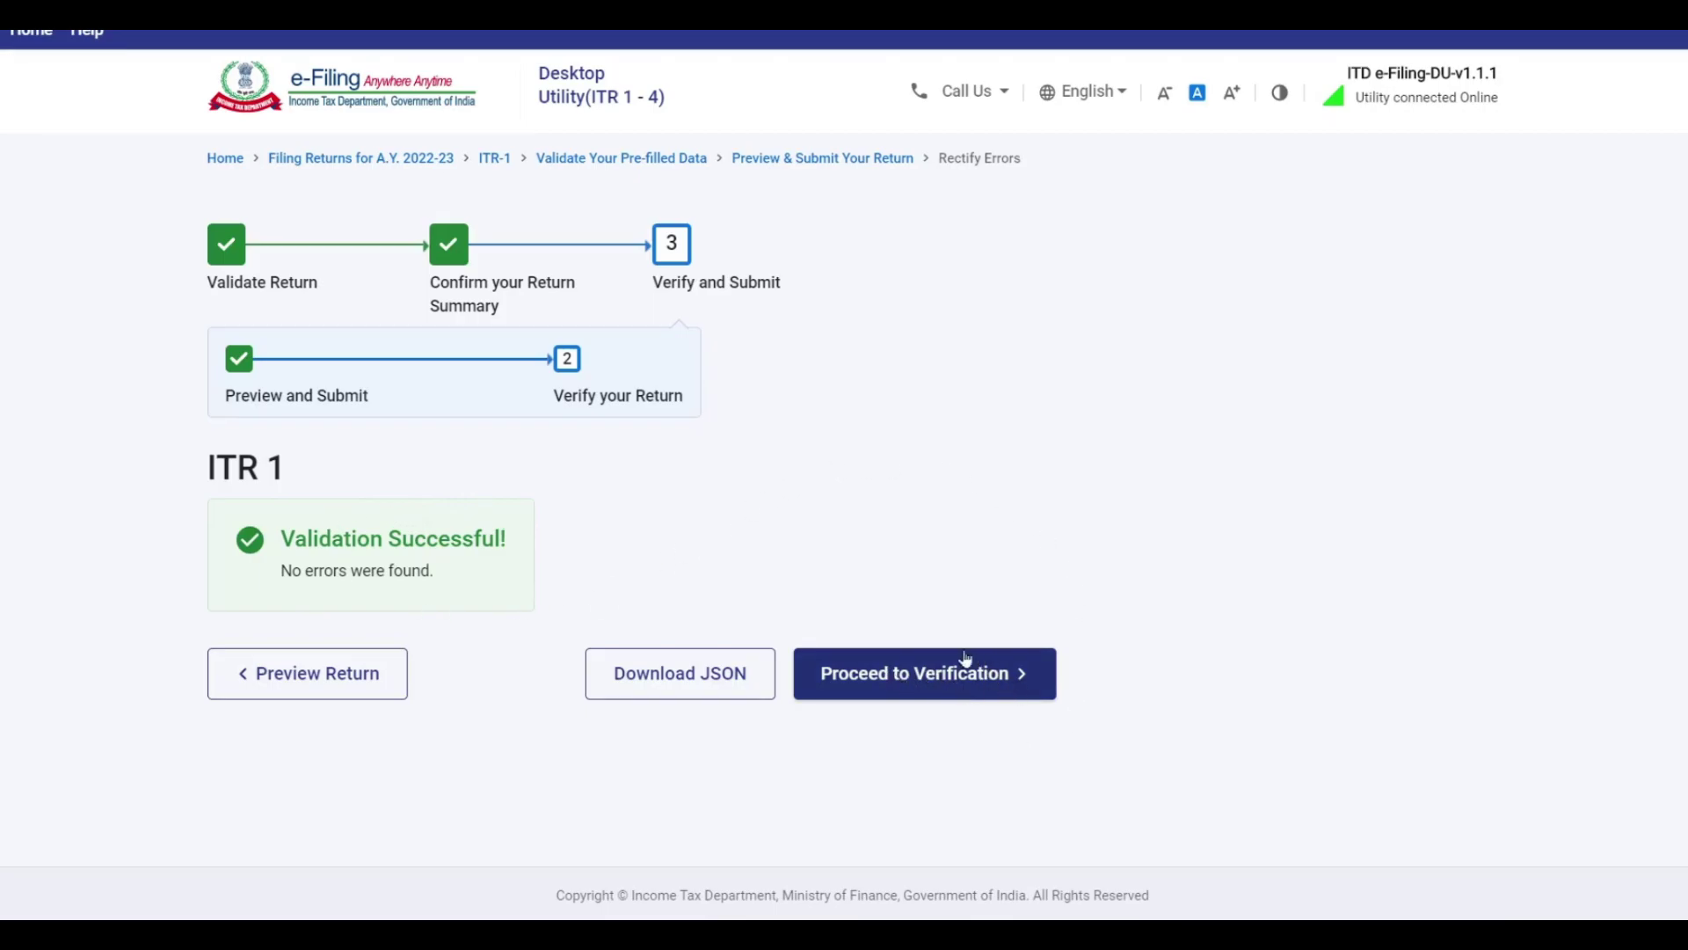
Log in to the e-filing account using the PAN as user ID and the account password.
left_click(987, 677)
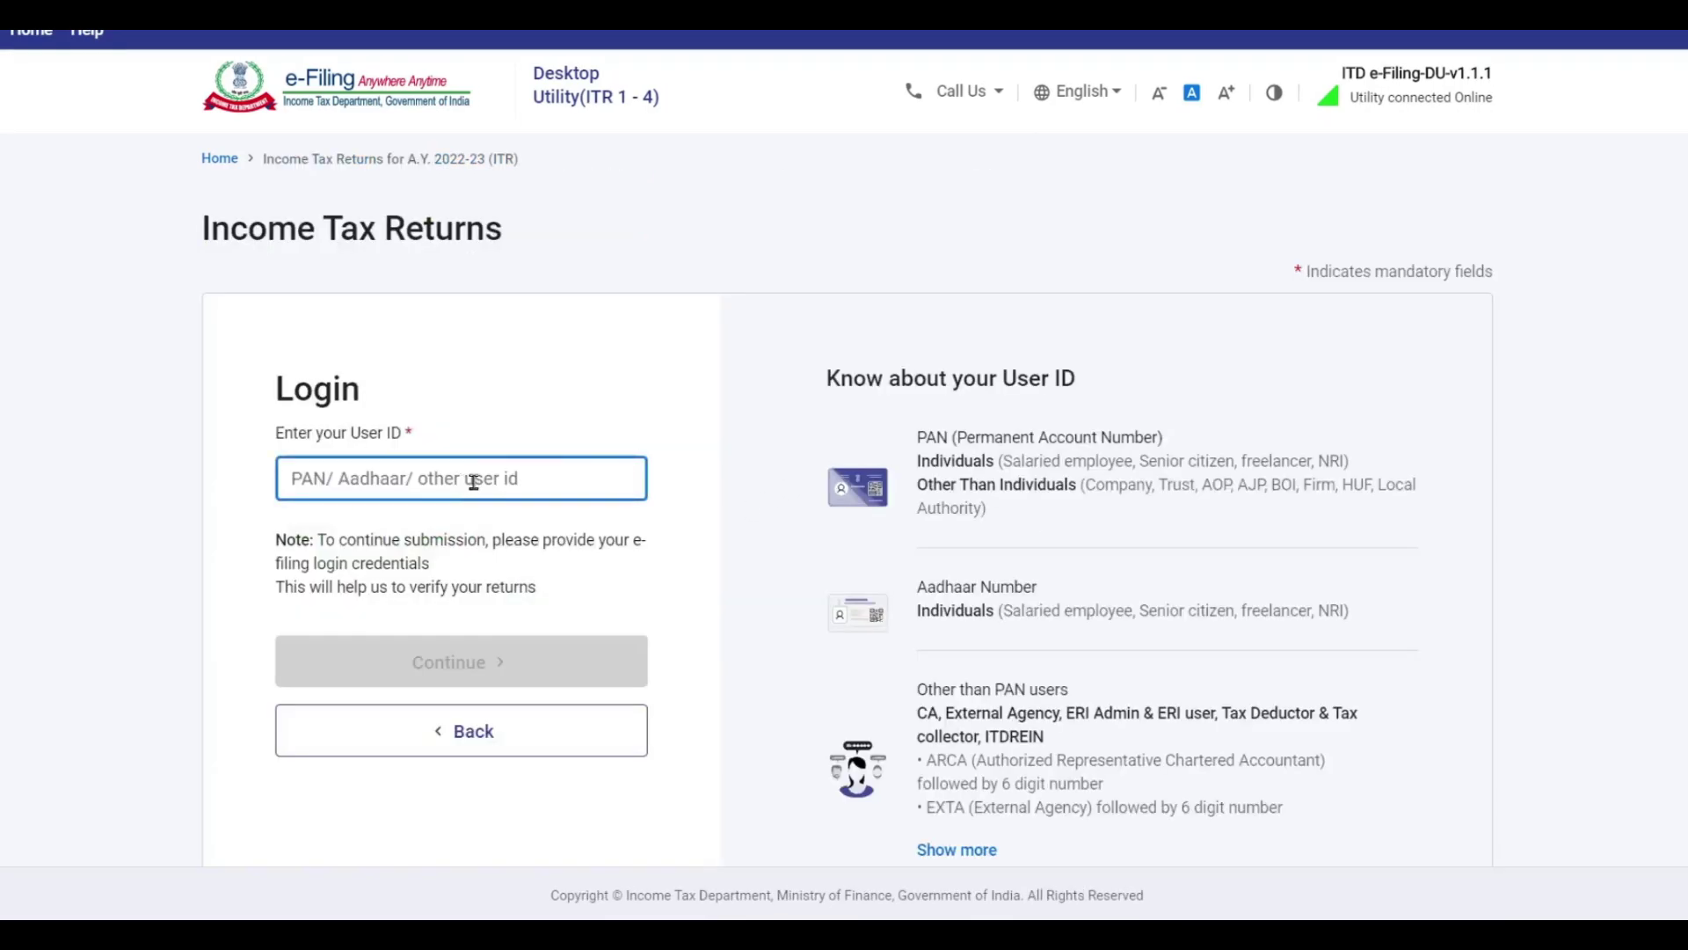
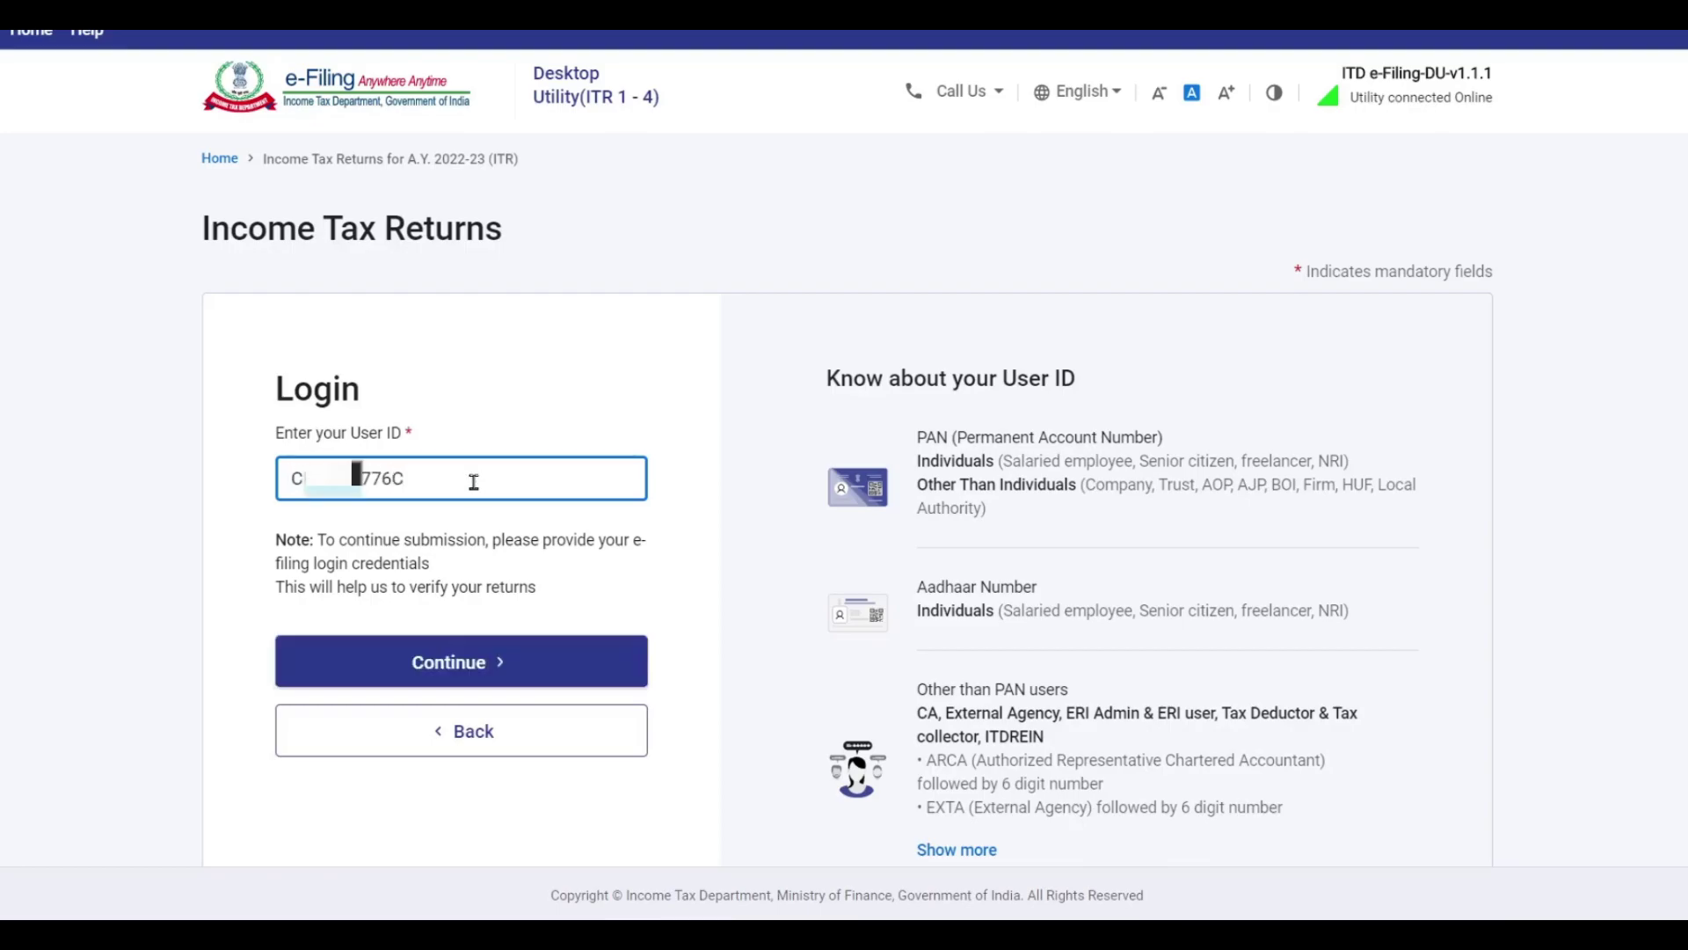
key("Return")
left_click(285, 458)
left_click(410, 600)
type("••")
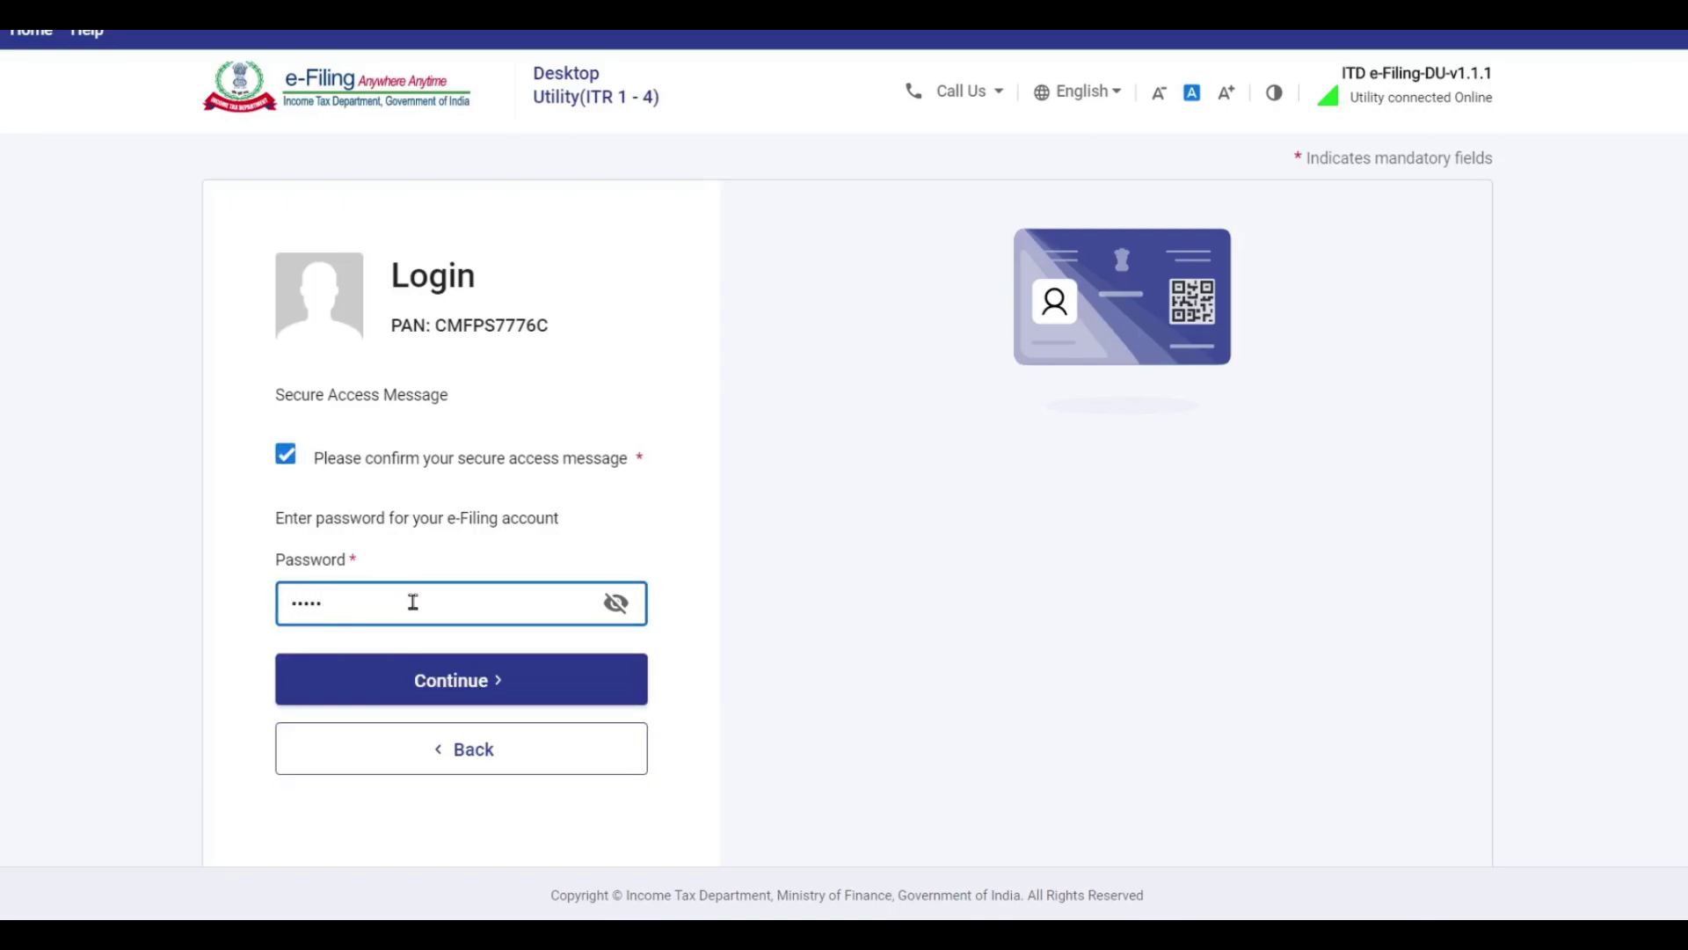
left_click(385, 690)
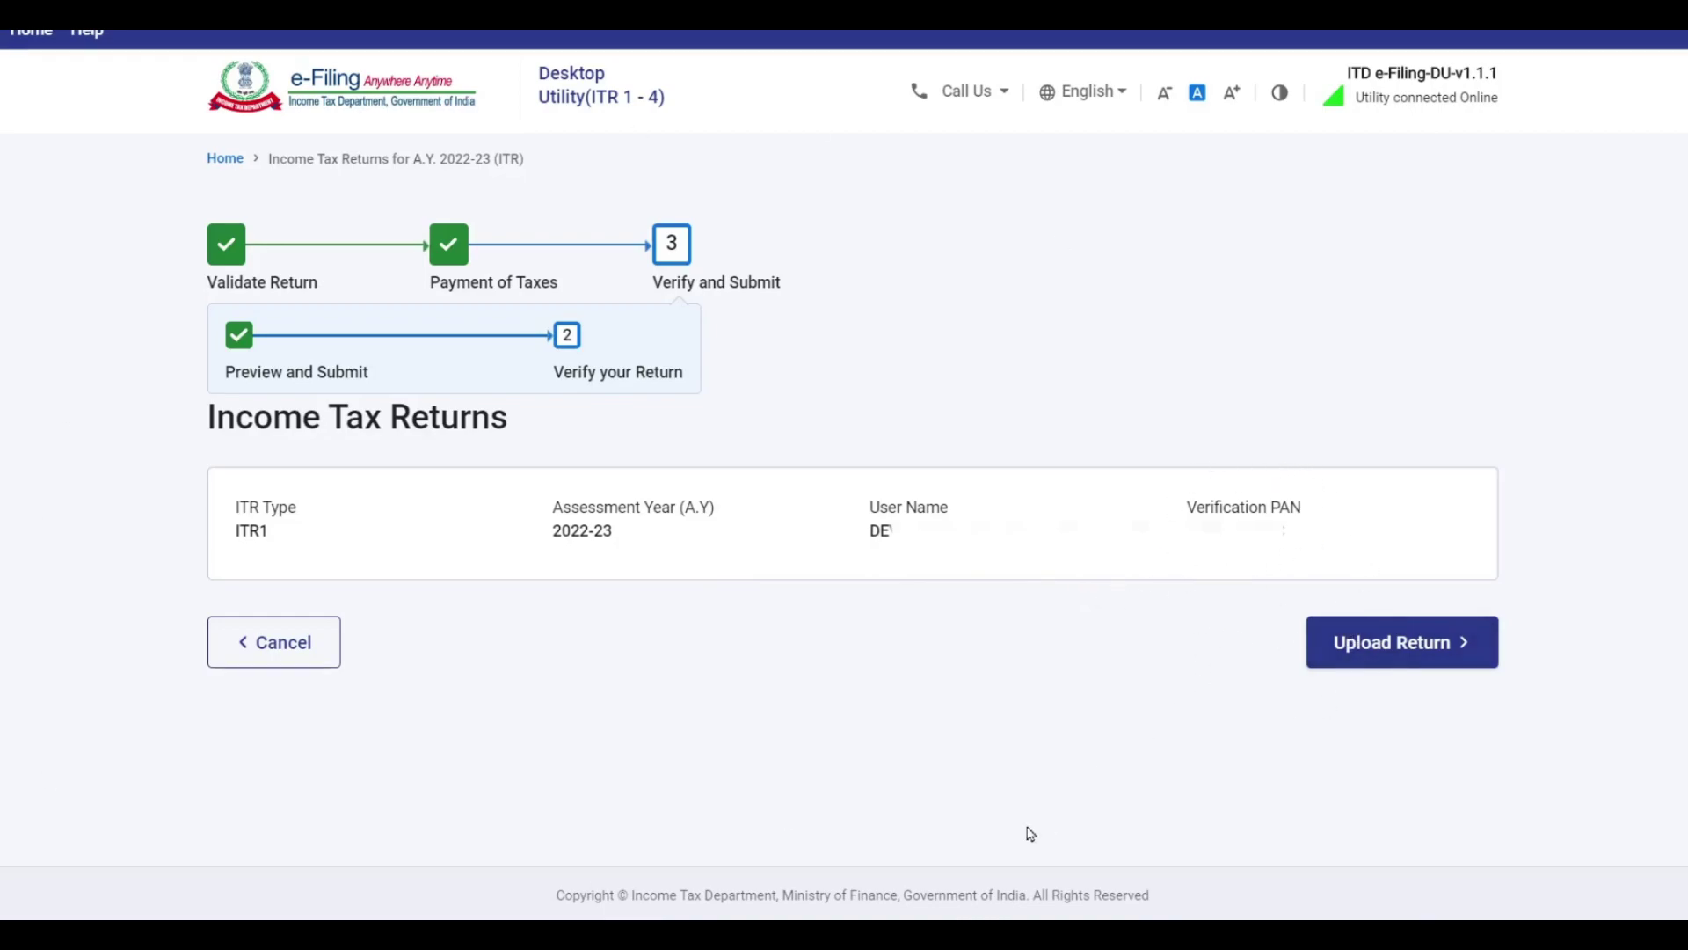
Upload the ITR-1 return, acknowledge the validation notice, and go with e-Verify Now.
left_click(1422, 655)
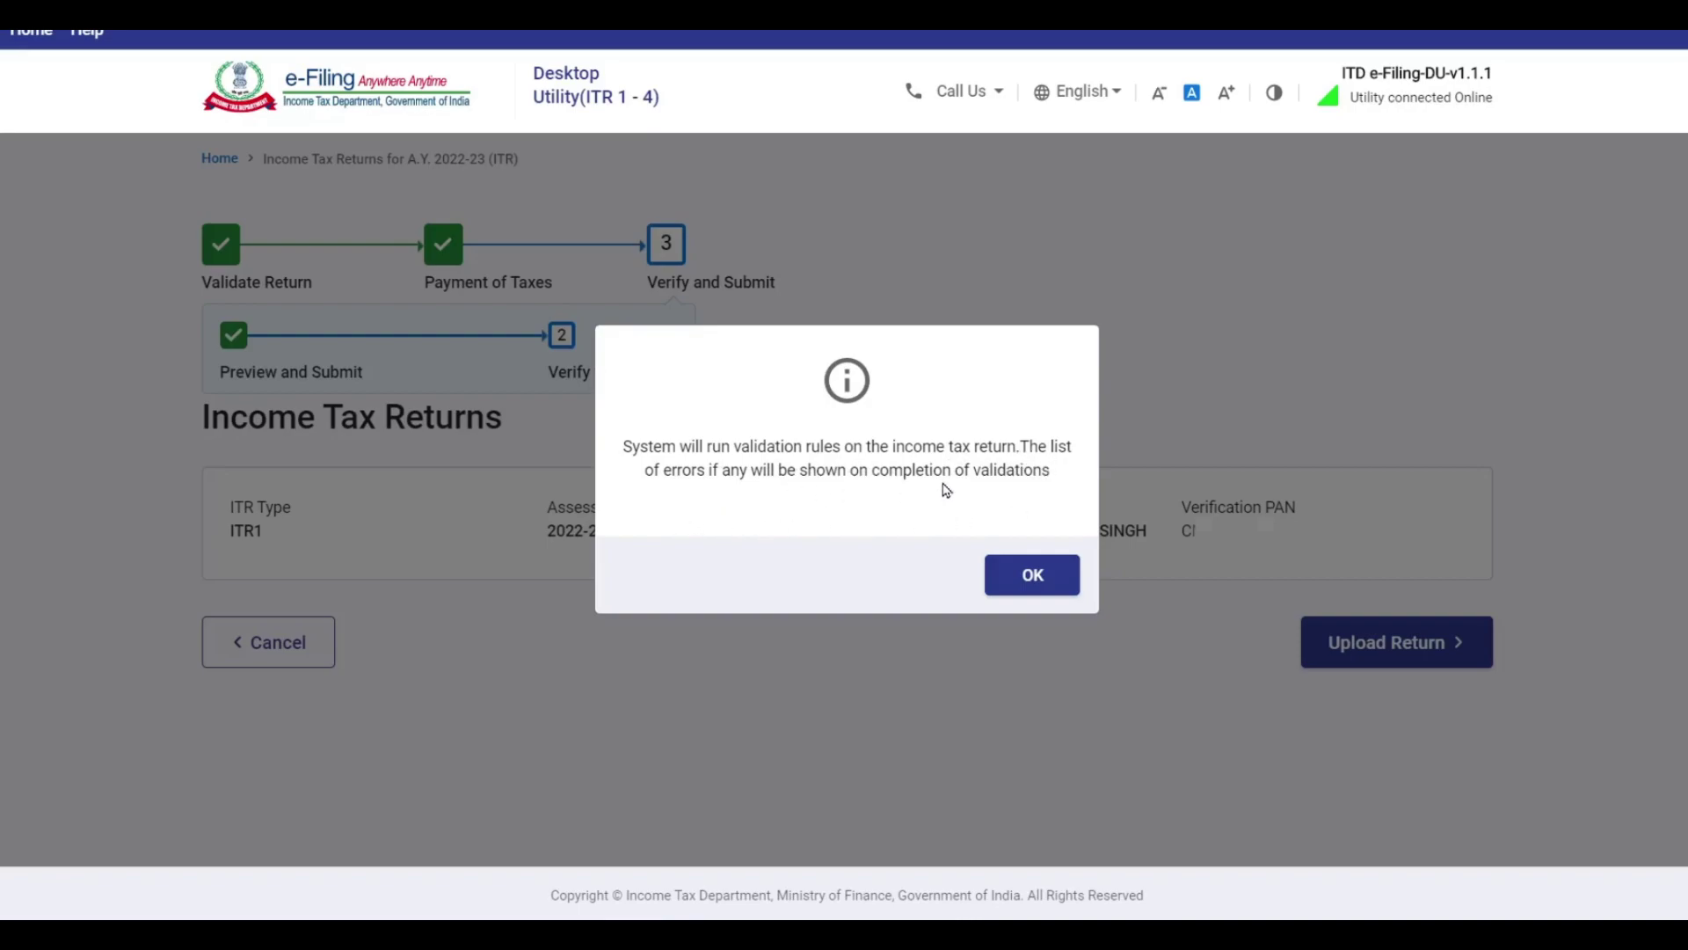
left_click(1056, 570)
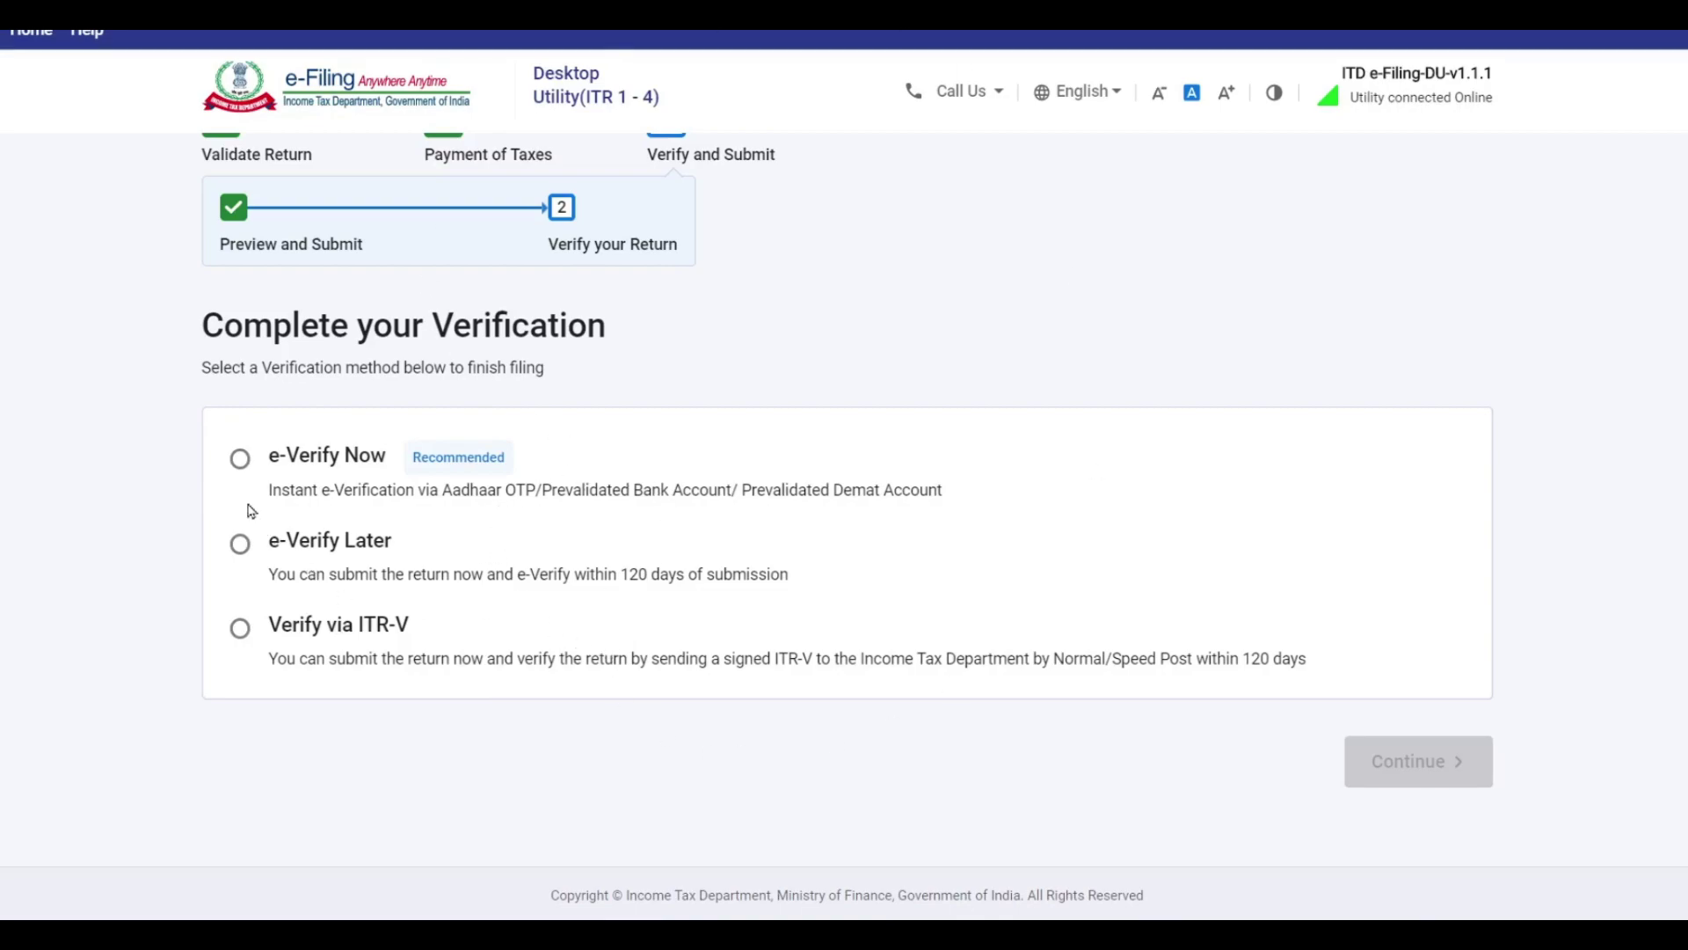
left_click(240, 459)
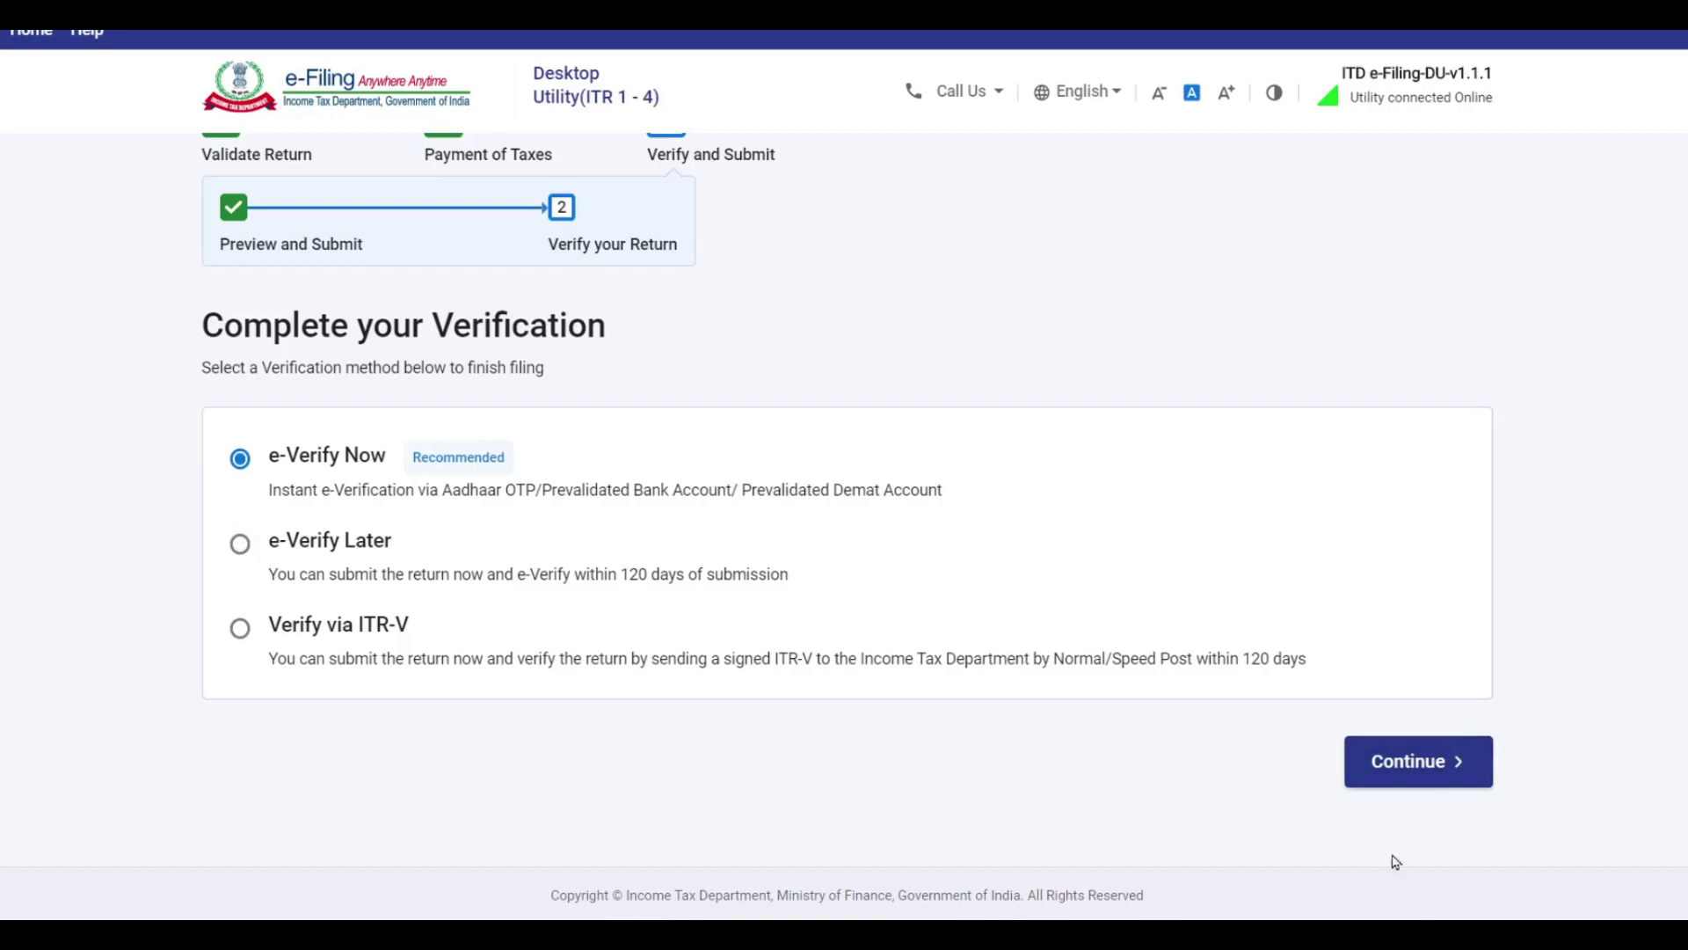
left_click(241, 629)
left_click(240, 543)
left_click(243, 462)
left_click(1435, 775)
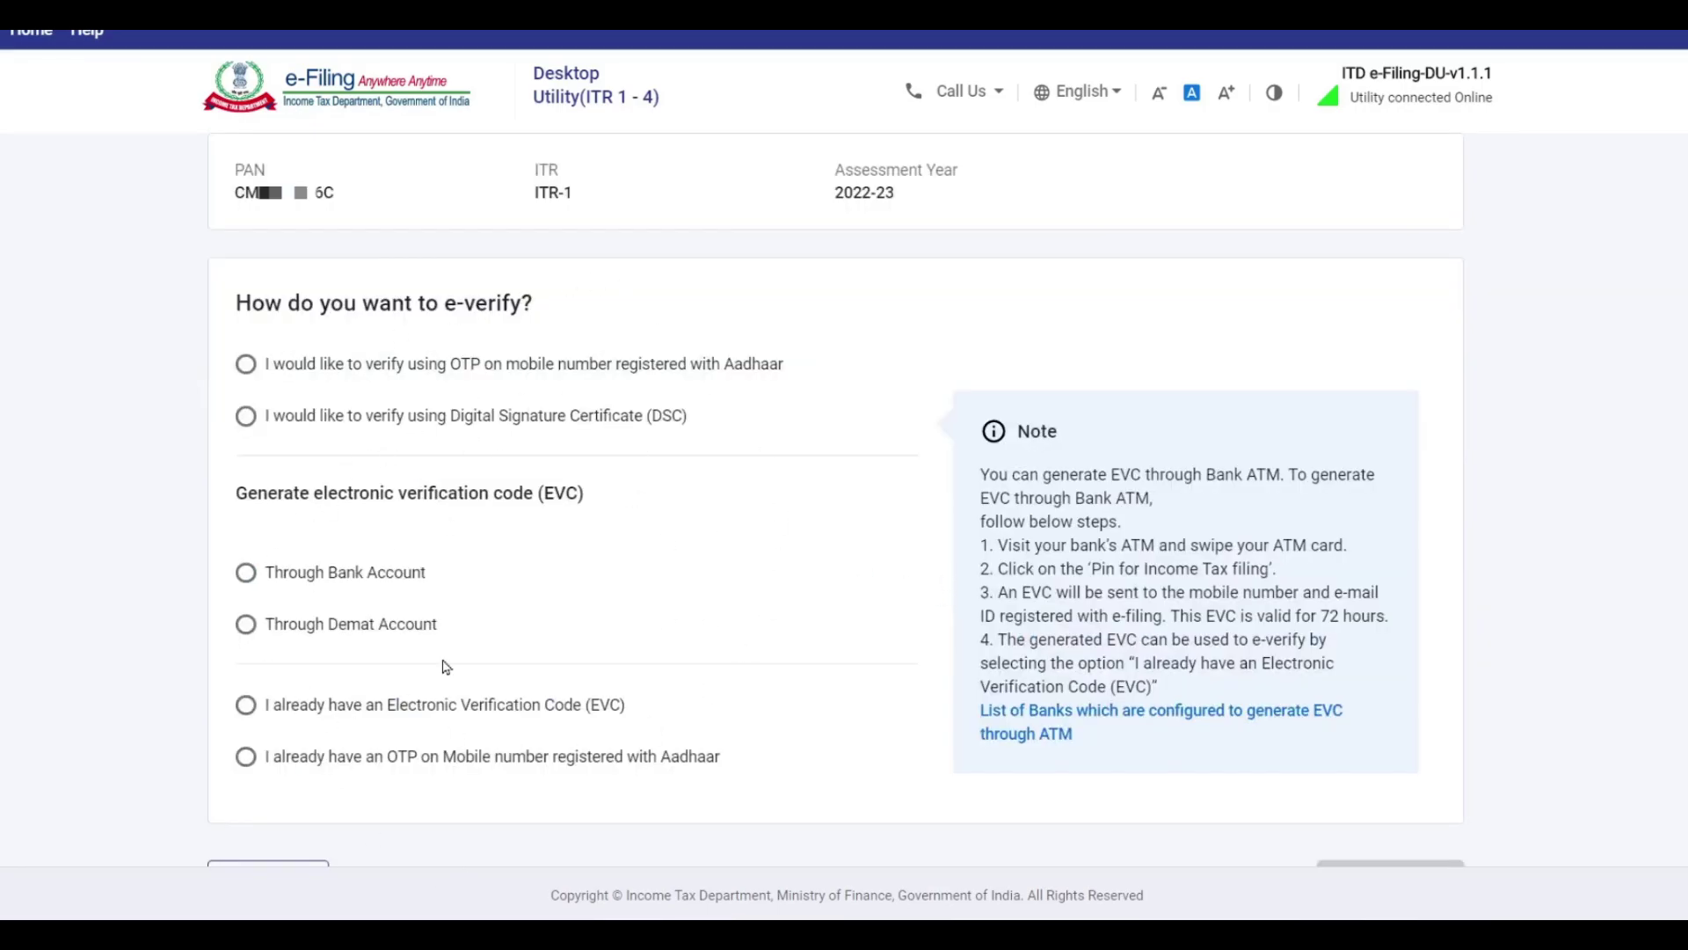
Pick OTP on the Aadhaar-registered mobile as the e-verification method.
left_click(247, 365)
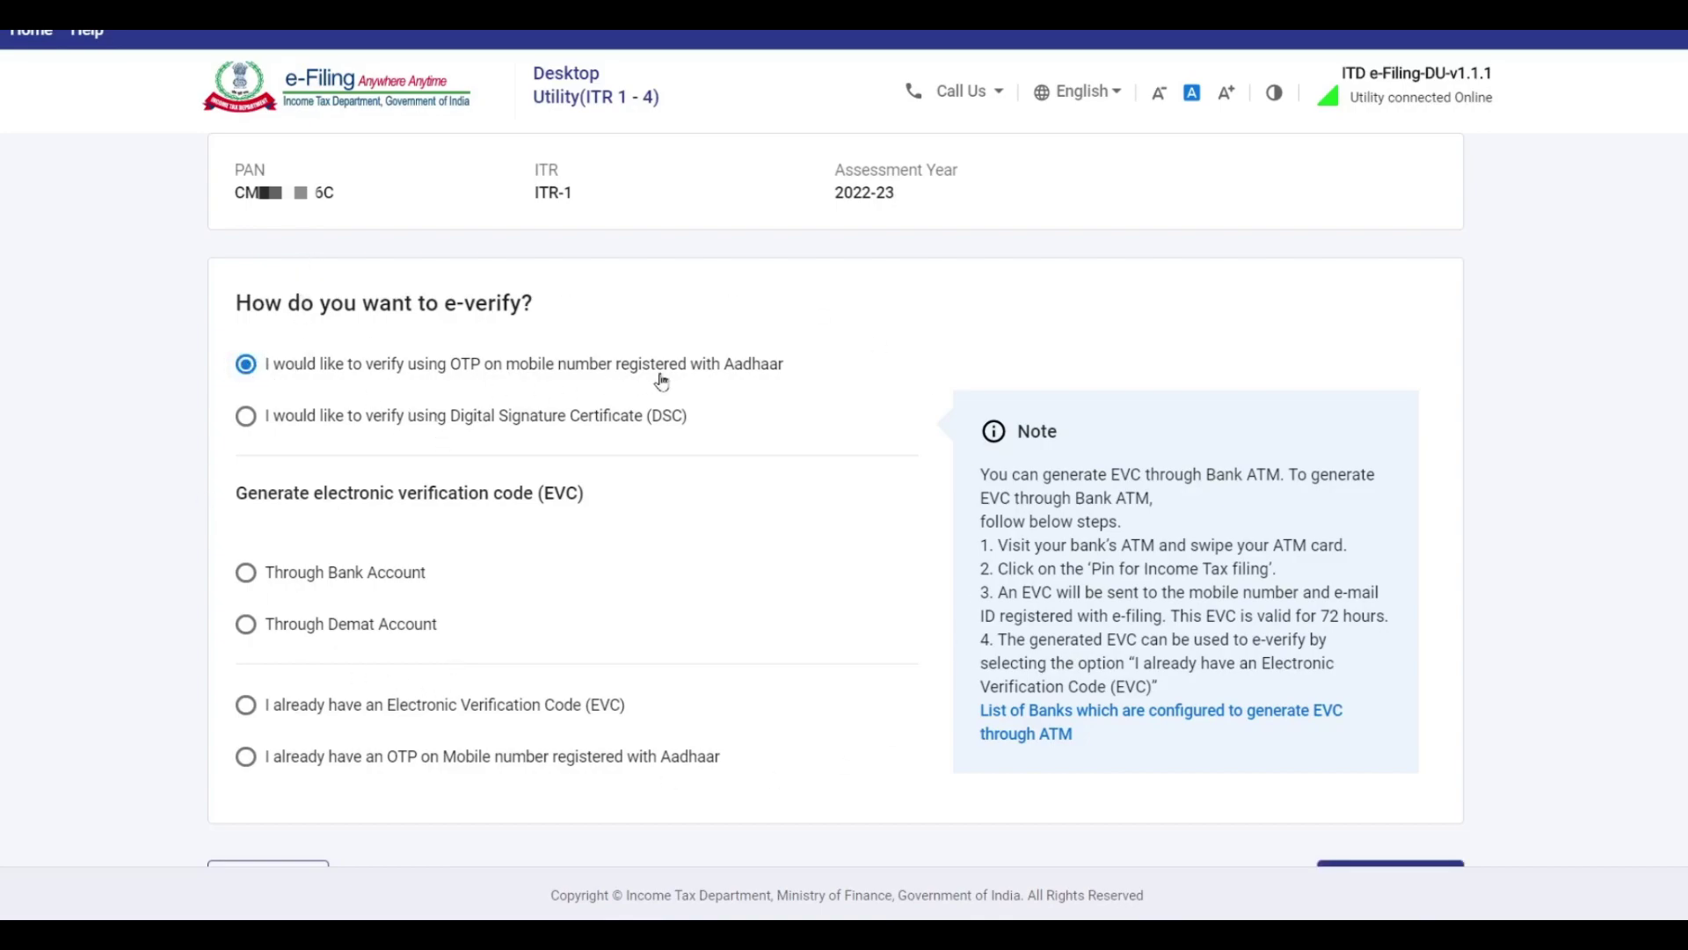
scroll(646, 374, "down", 2)
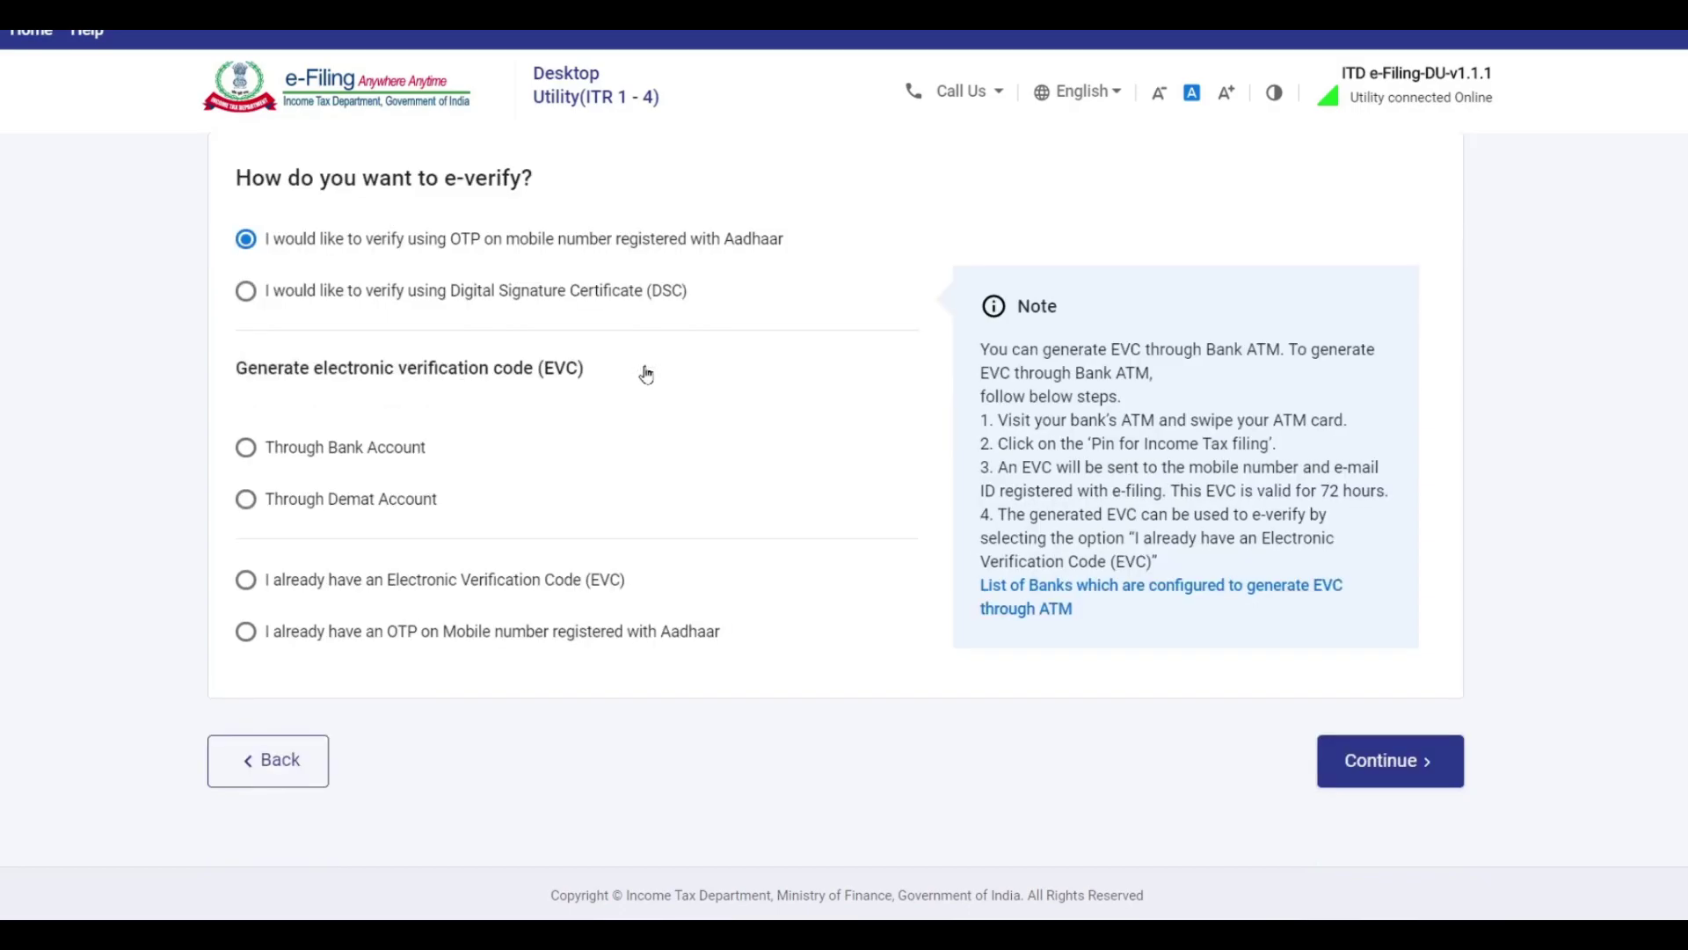
left_click(1398, 765)
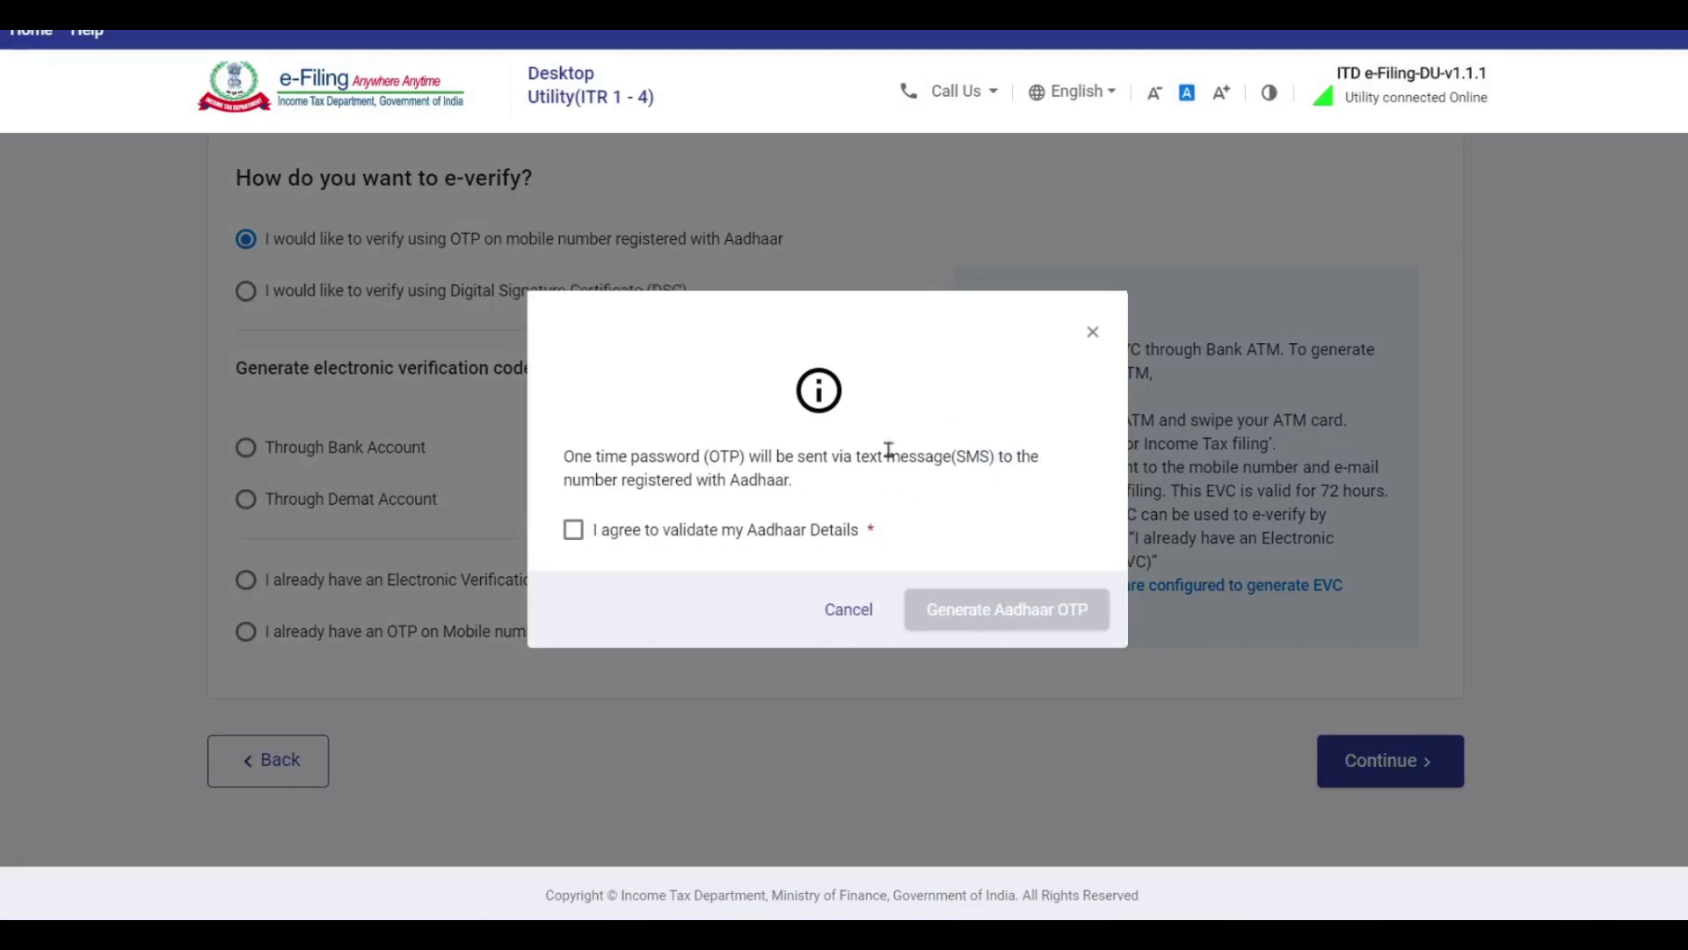
Consent to Aadhaar validation, generate the Aadhaar OTP, then enter and validate it.
left_click(574, 532)
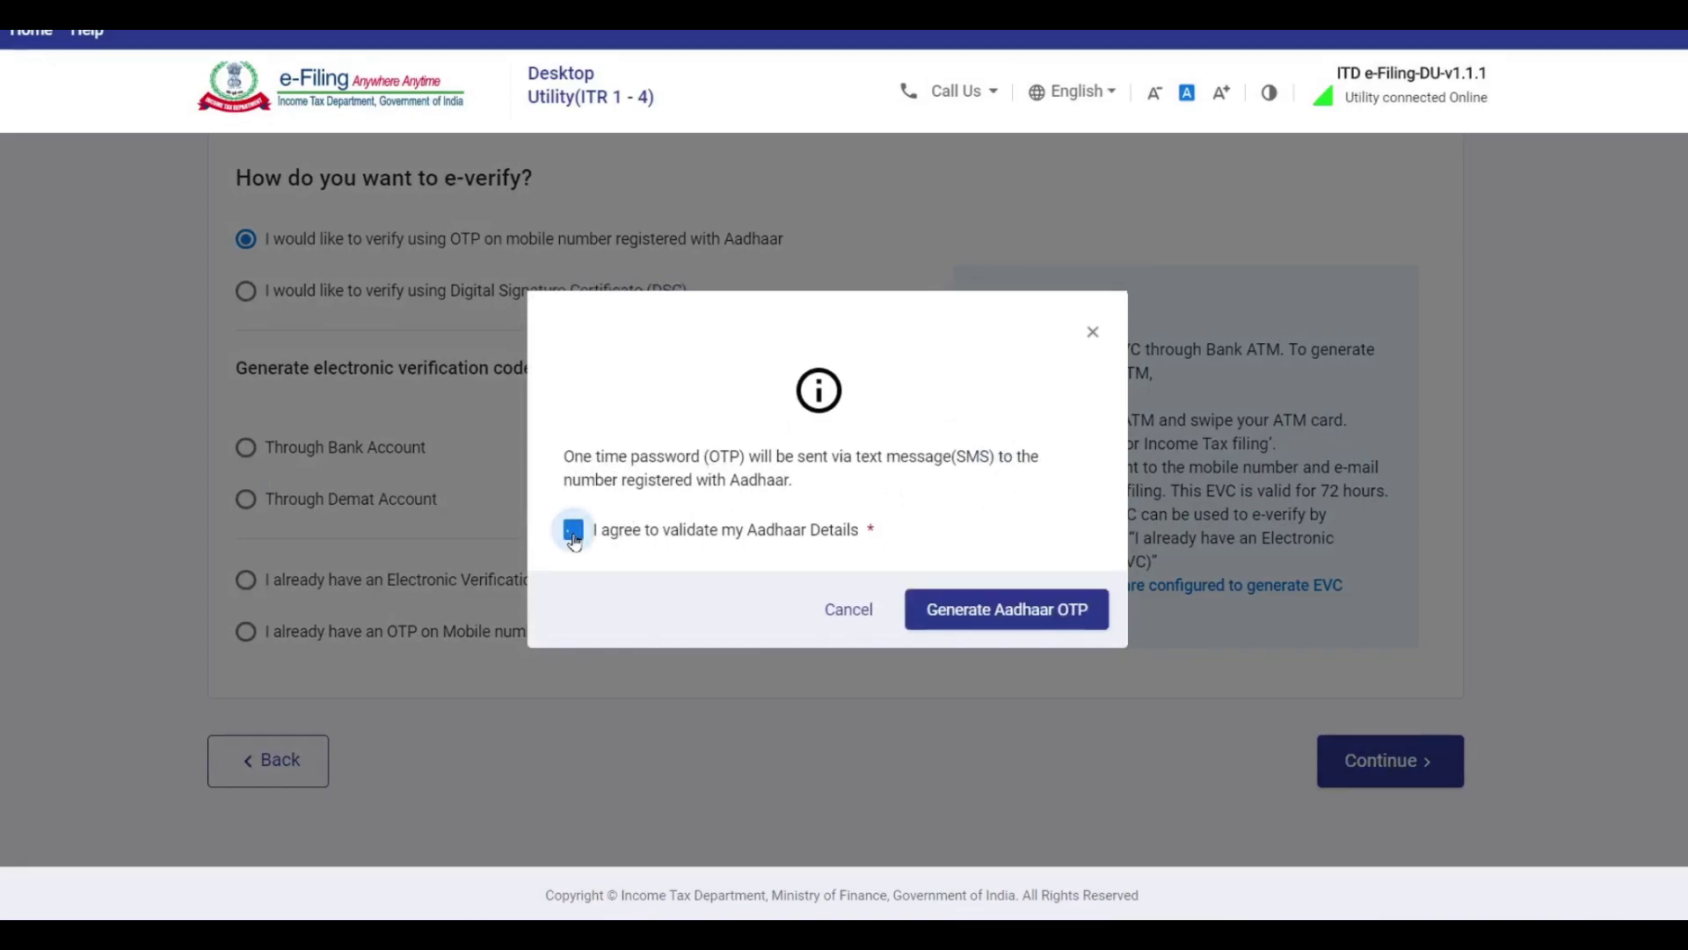
left_click(1028, 615)
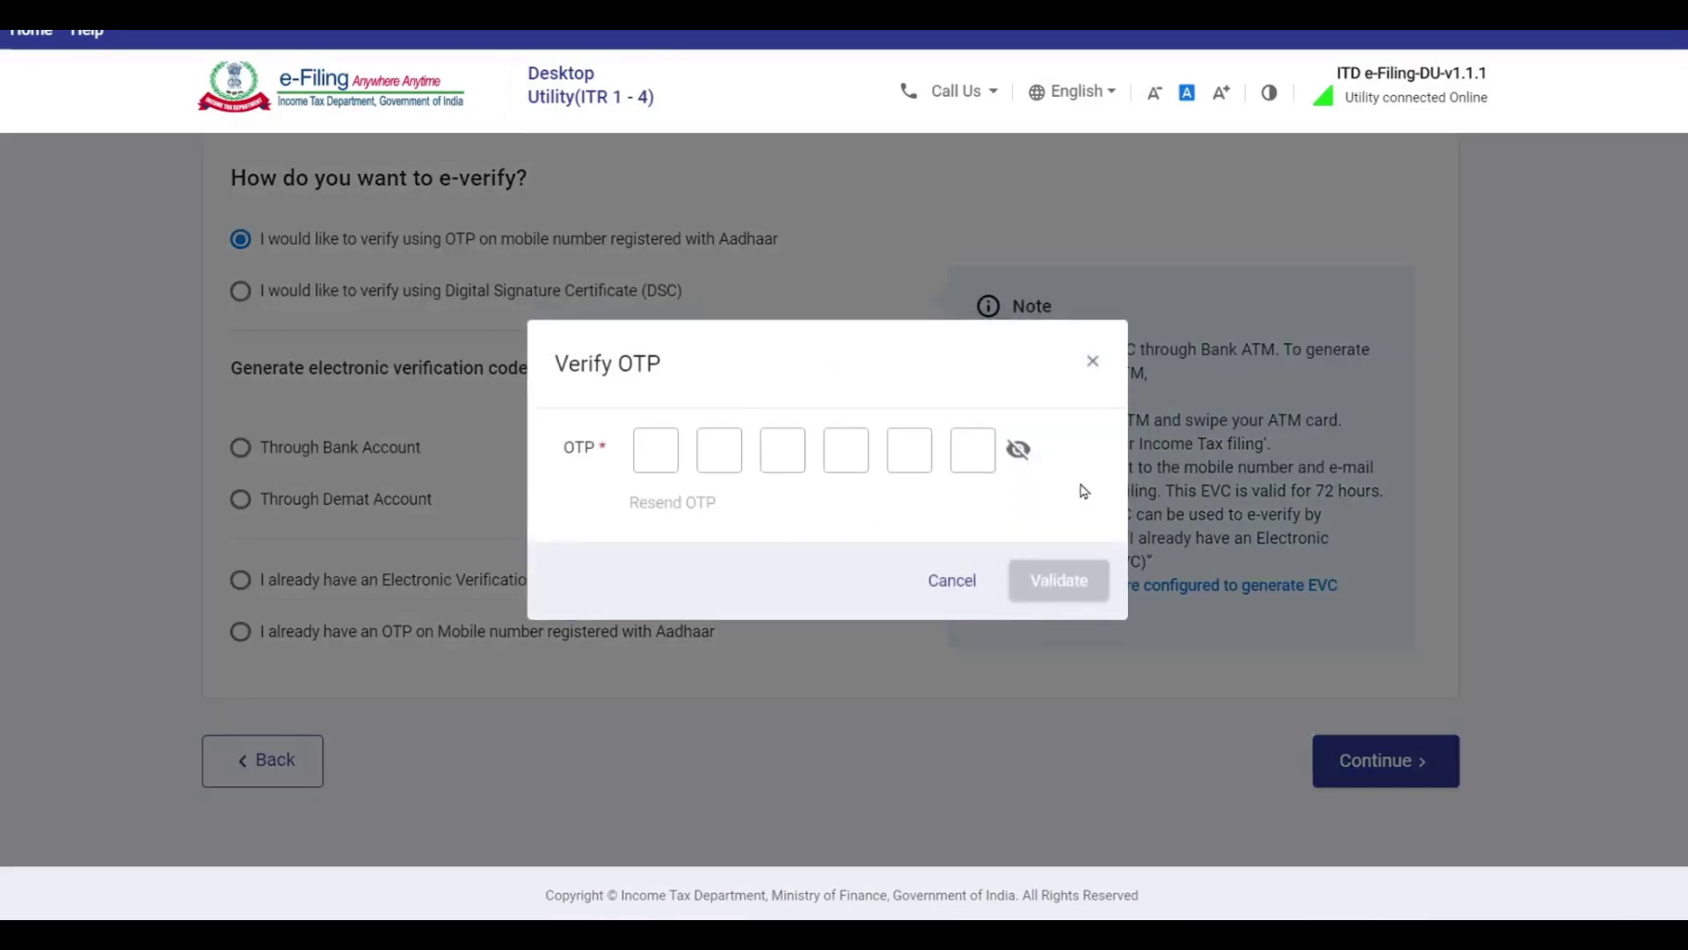
left_click(665, 464)
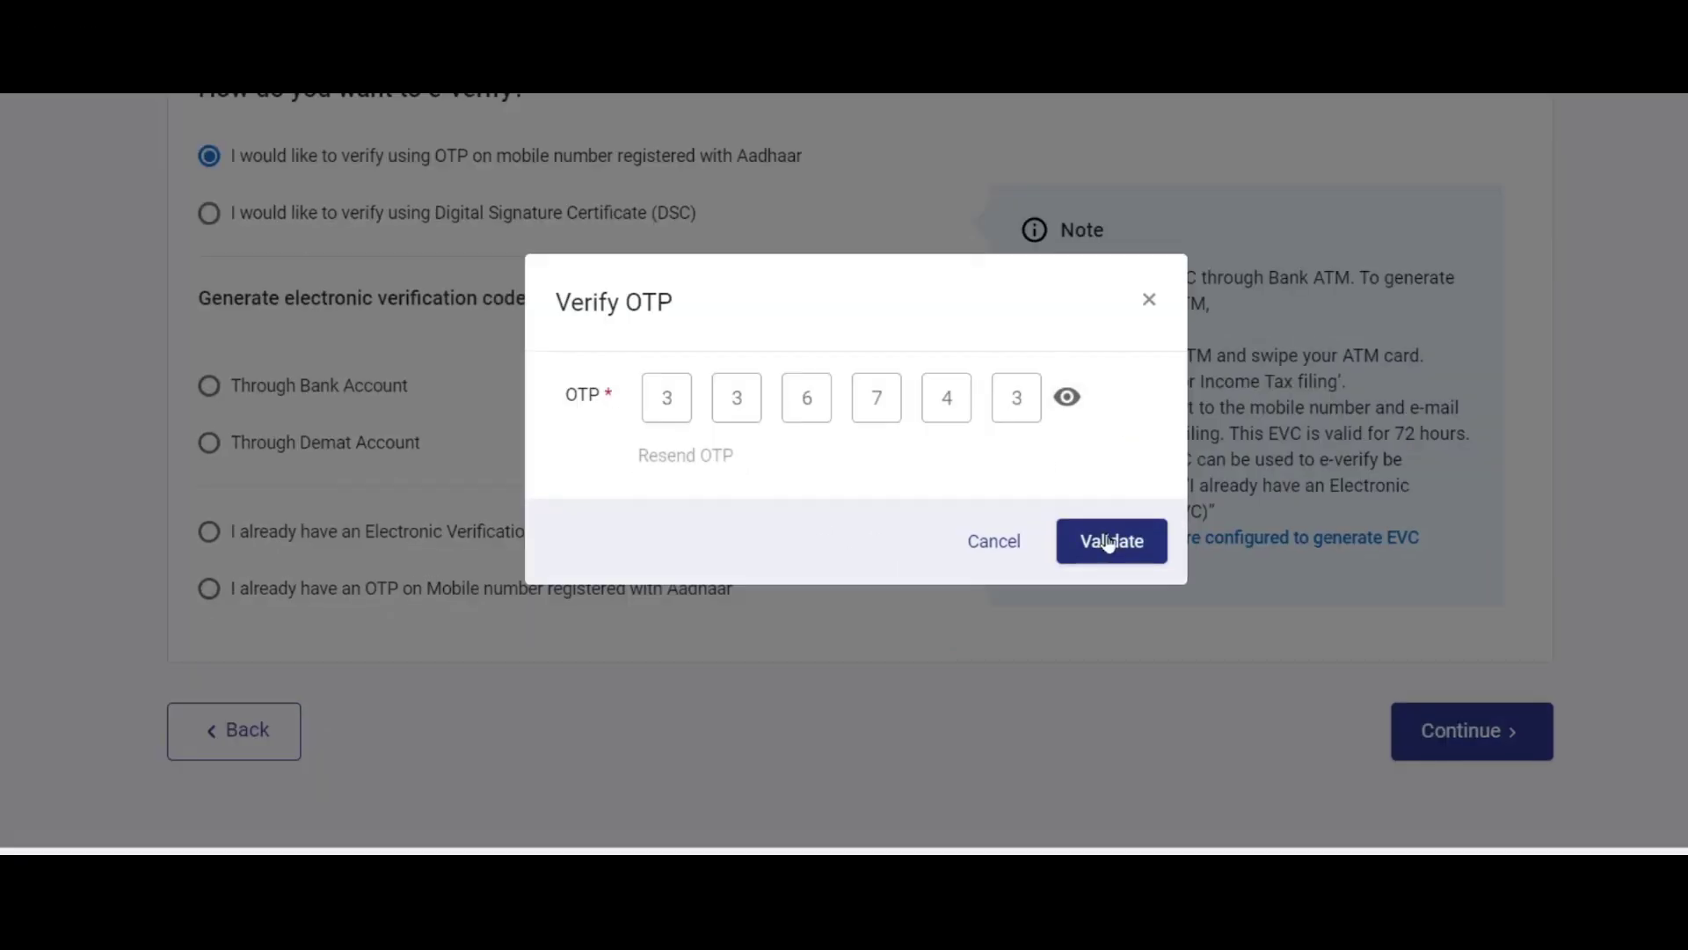
left_click(1109, 540)
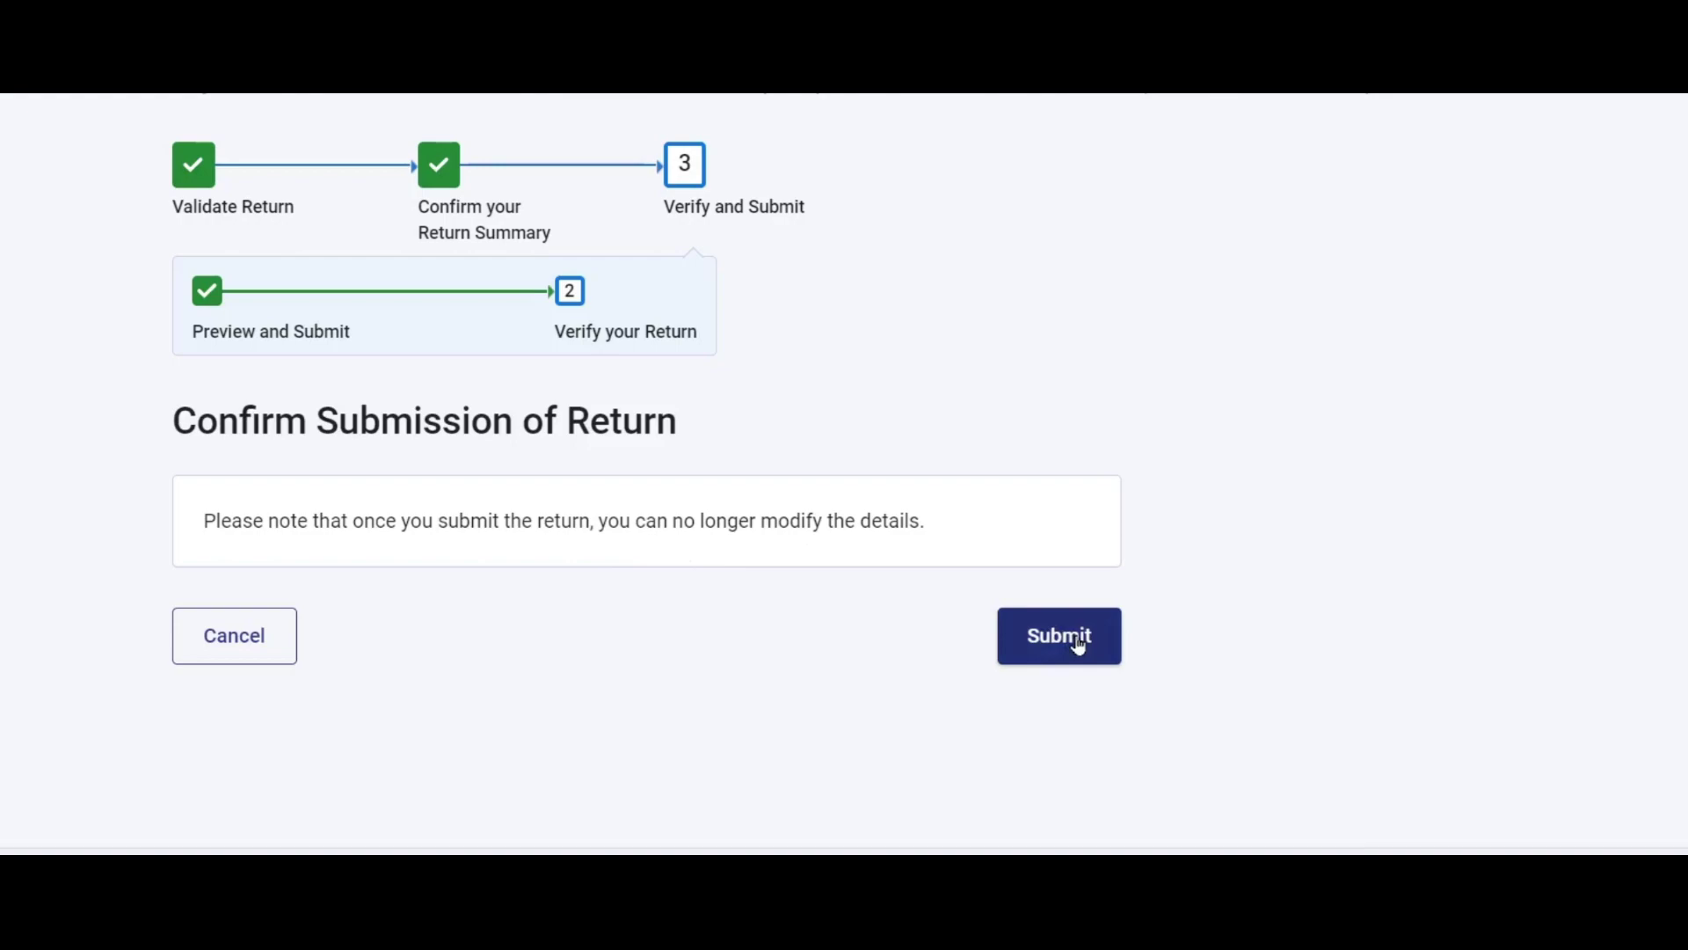
Submit the ITR-1 return for filing and go back to the e-filing dashboard.
left_click(1079, 644)
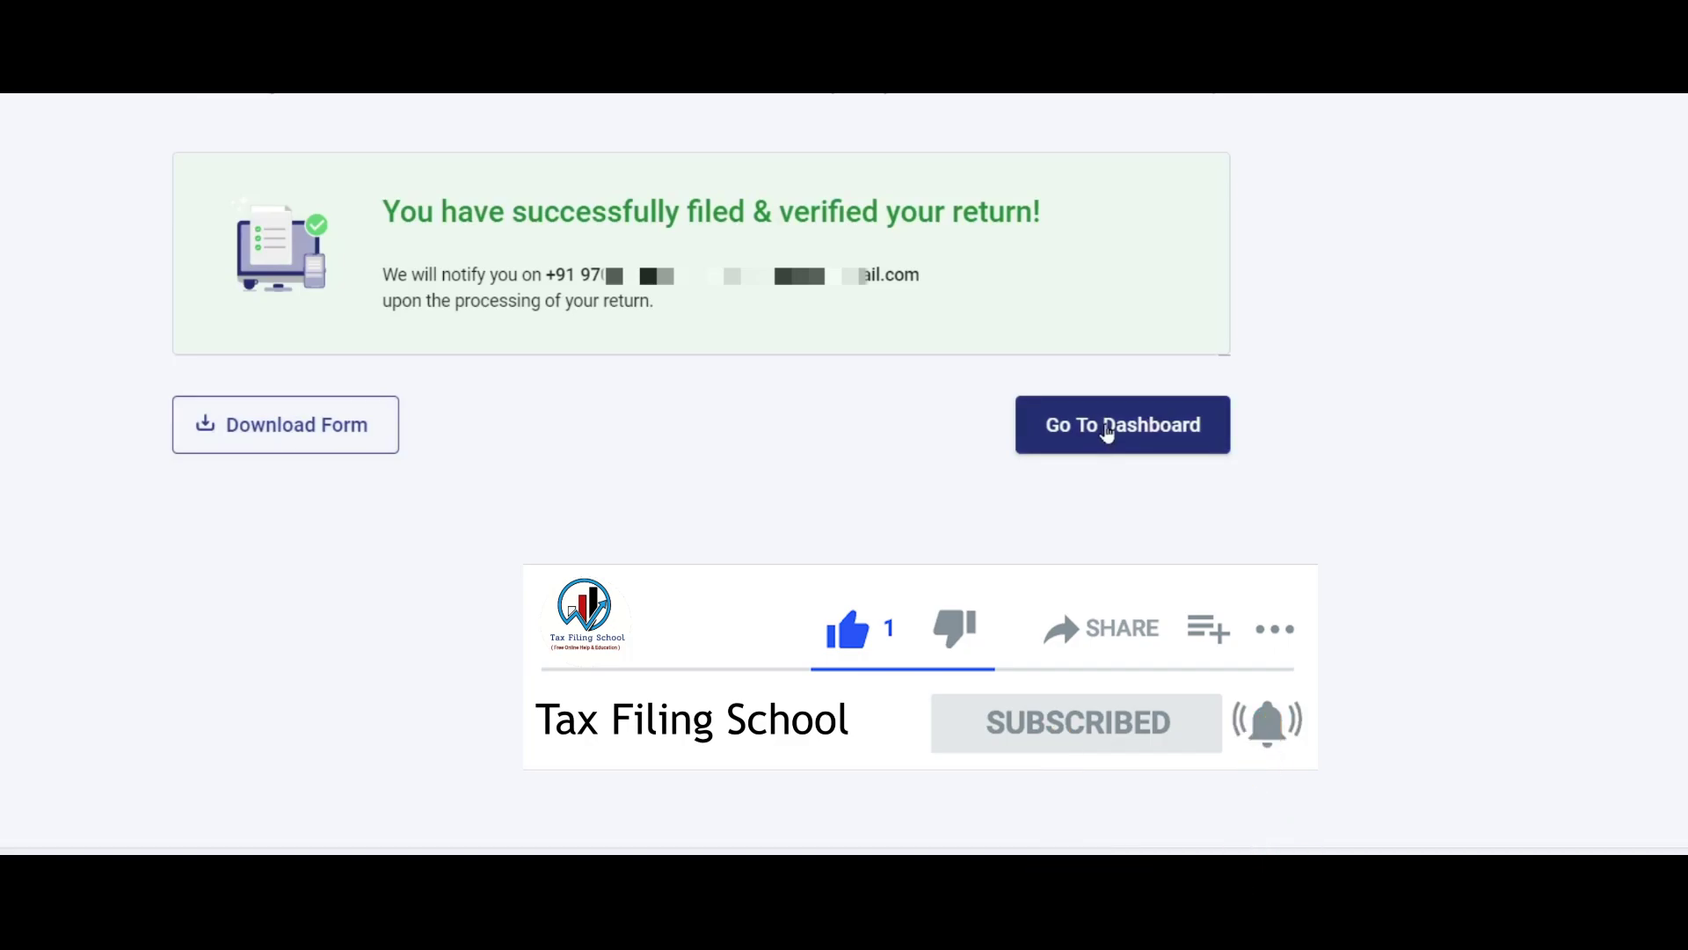
left_click(1108, 432)
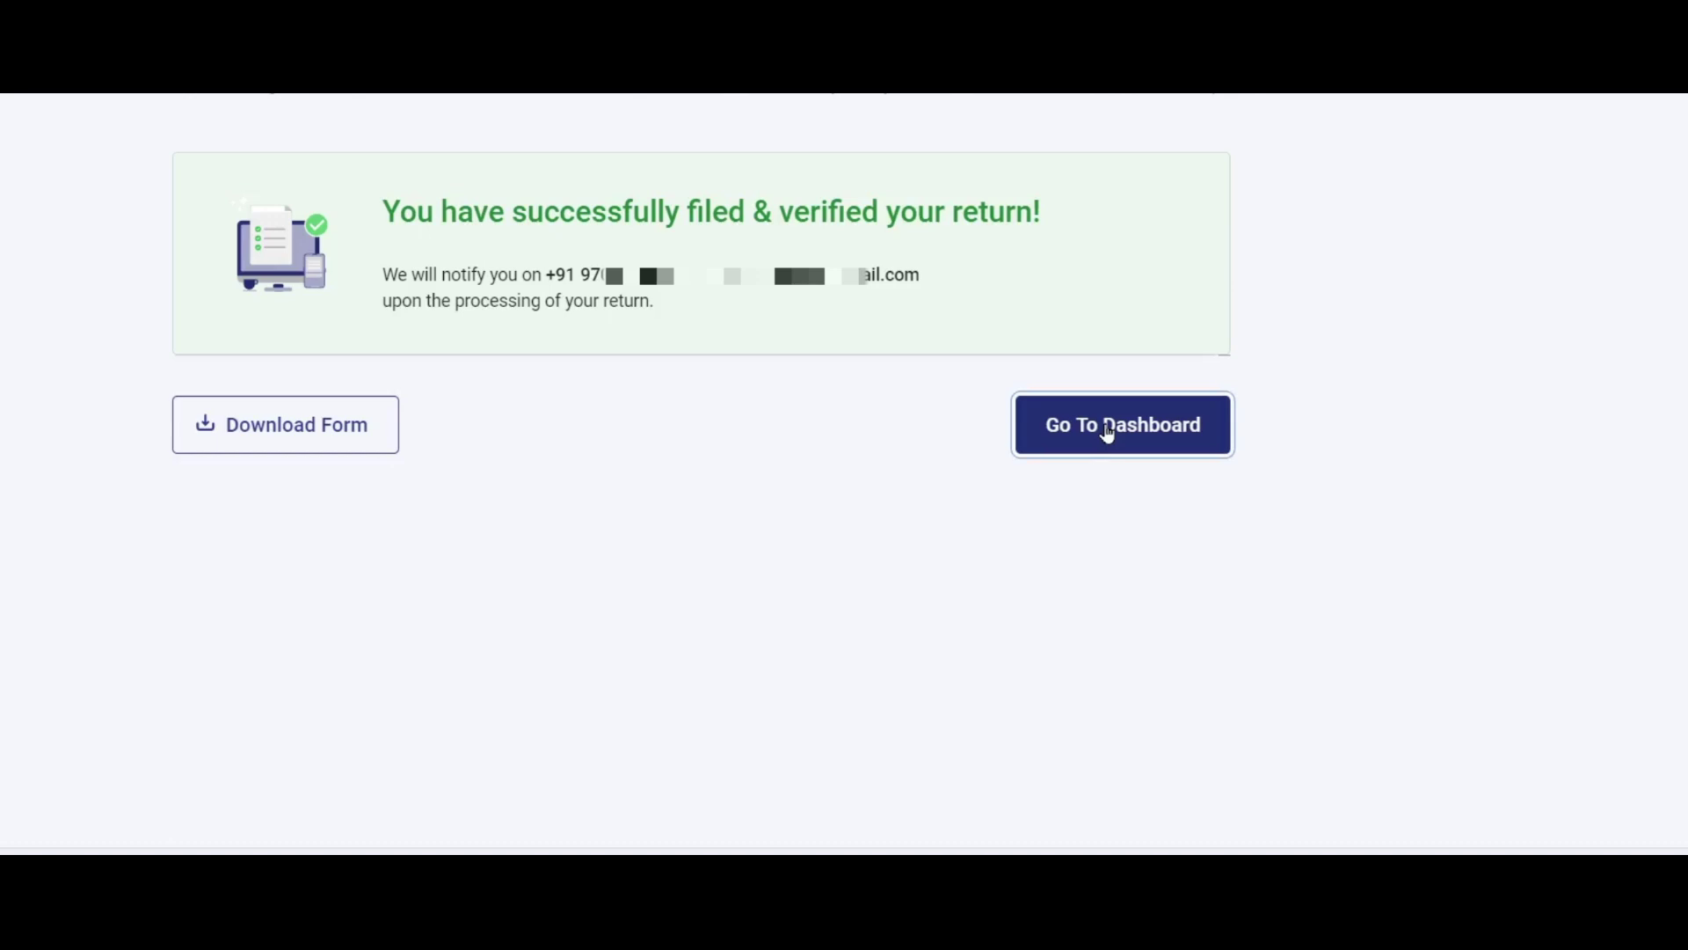